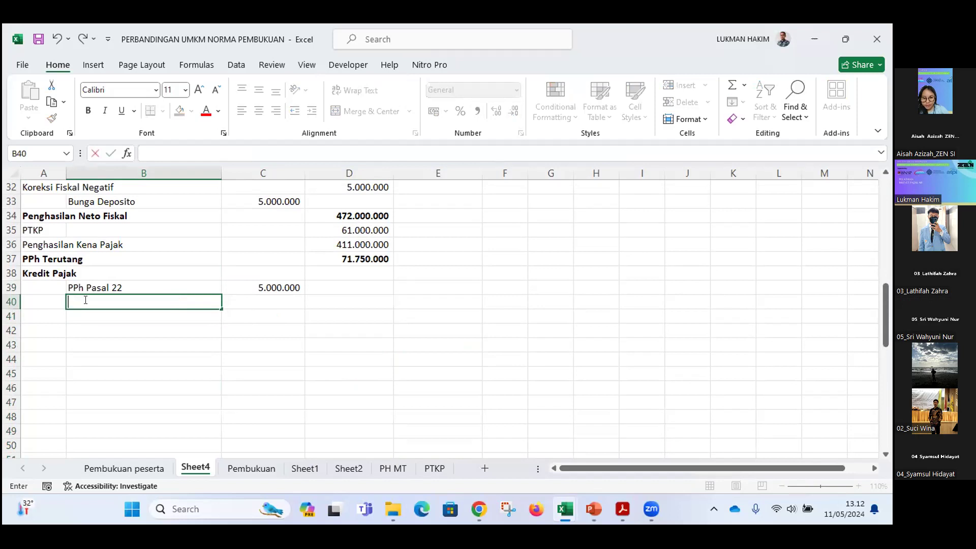
pyautogui.press('Right')
pyautogui.press('Right')
pyautogui.press('Up')
pyautogui.press('Up')
pyautogui.write('=')
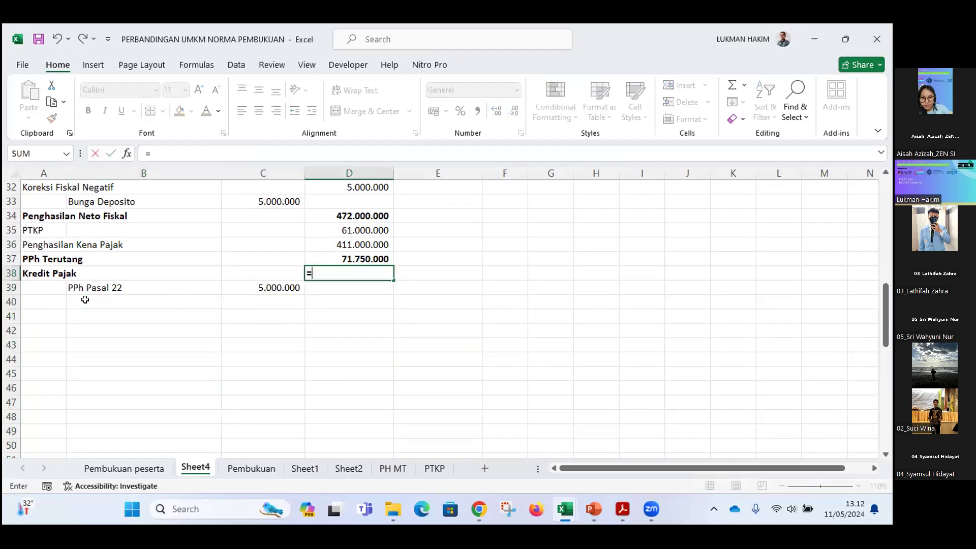
pyautogui.press('Left')
pyautogui.press('Down')
pyautogui.press('Return')
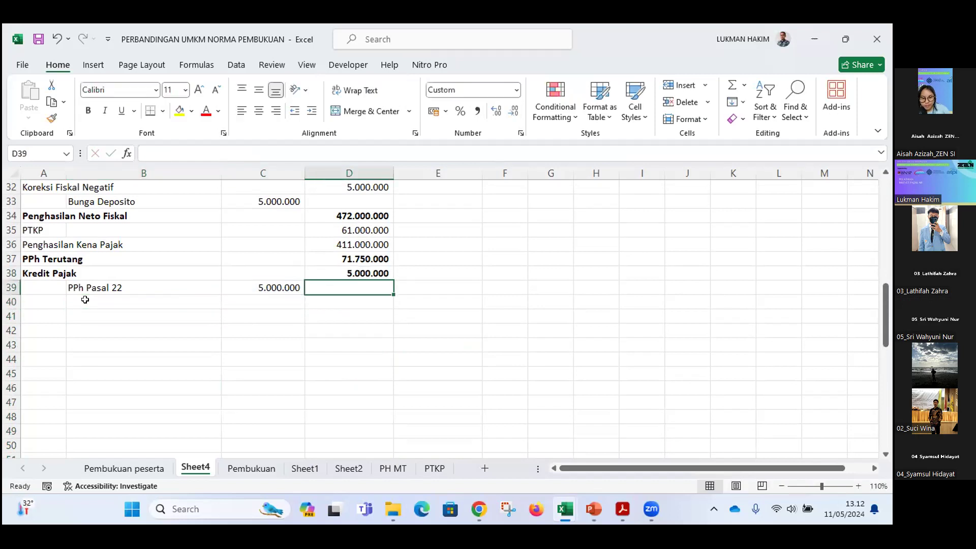
pyautogui.click(357, 272)
pyautogui.press('Delete')
# - Label cell B40, below the PPh Pasal 22 row, as "Total Kredit Pajak"
pyautogui.press('Down')
pyautogui.press('Down')
pyautogui.press('Left')
pyautogui.press('Left')
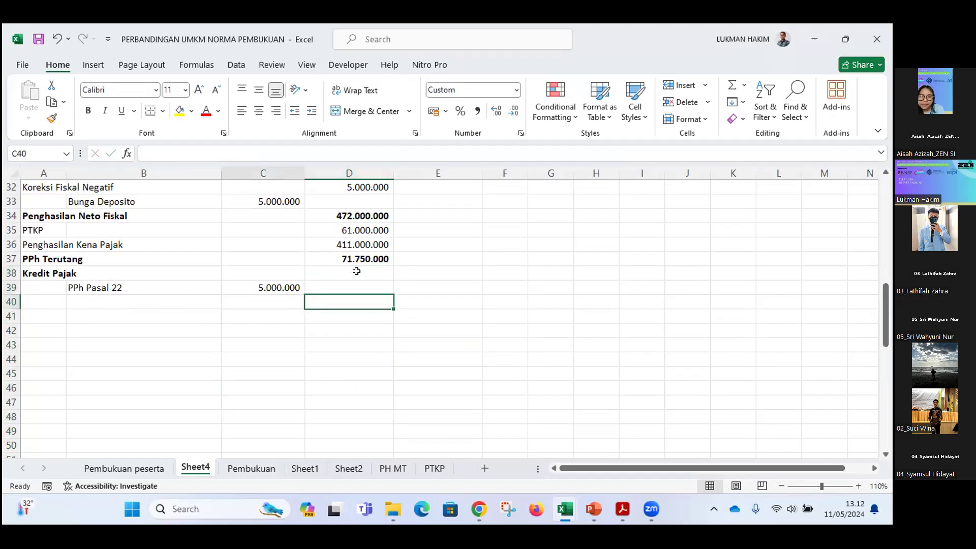
pyautogui.write('Total Kredit Pak')
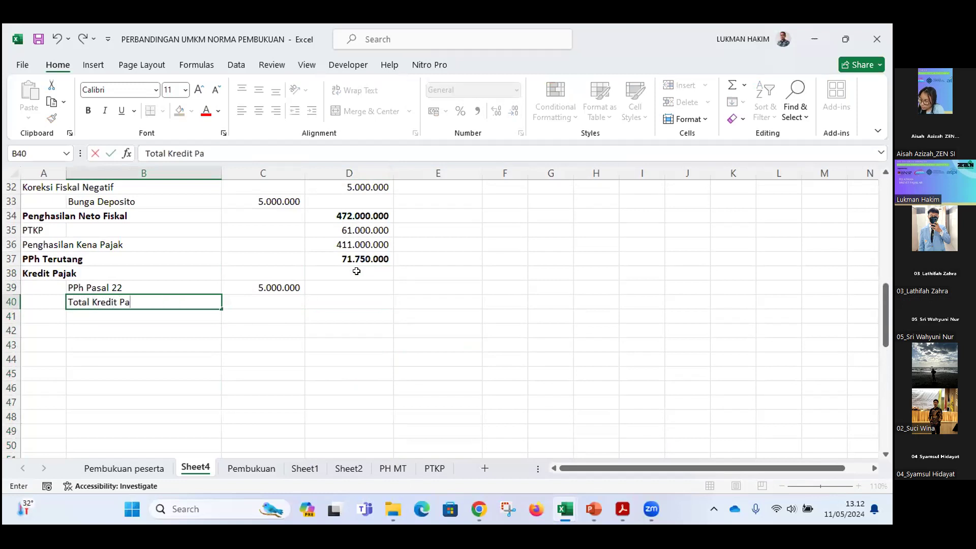
pyautogui.press('BackSpace')
pyautogui.write('jak')
# - Fill the Total Kredit Pajak amount in D40 with the formula =C39, referencing the PPh Pasal 22 credit
pyautogui.press('Tab')
pyautogui.press('Tab')
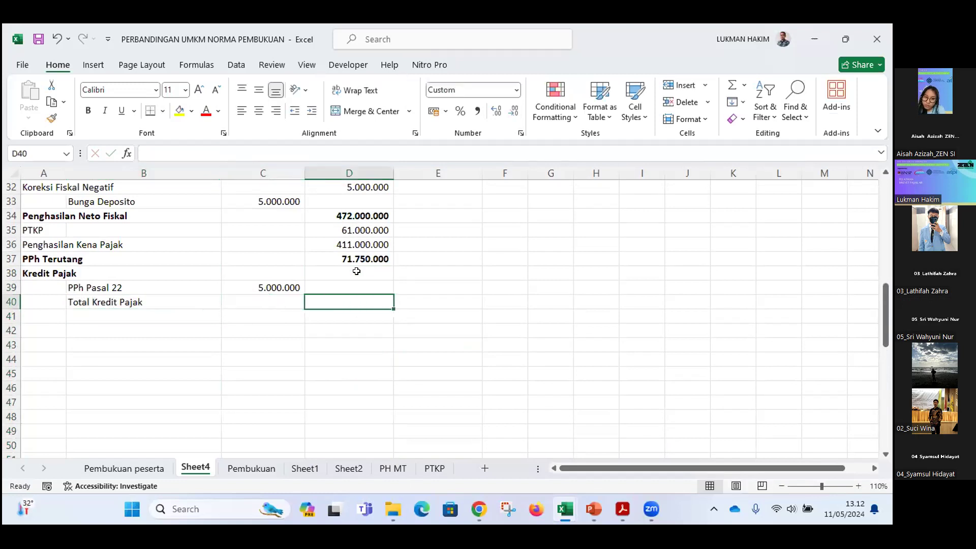
pyautogui.write('=')
pyautogui.press('Up')
pyautogui.press('Left')
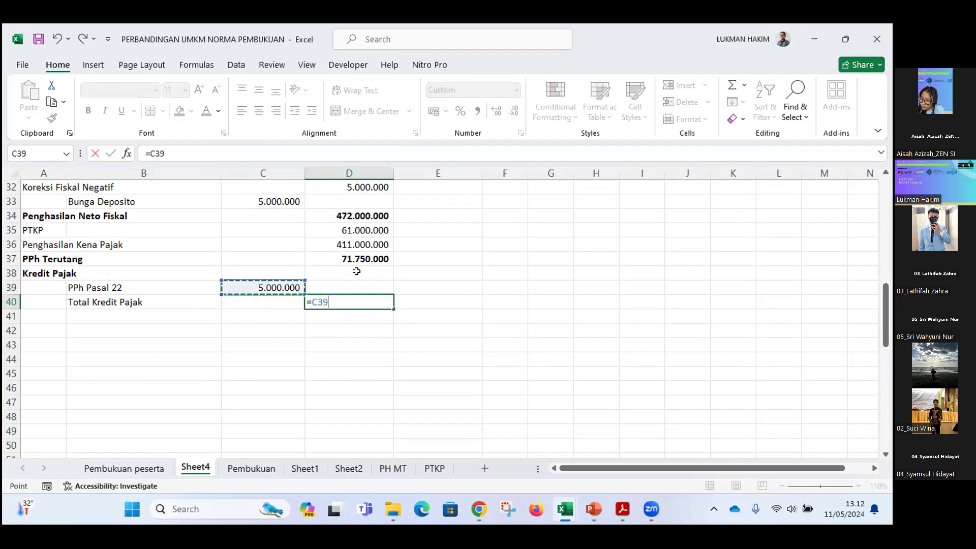
pyautogui.press('Return')
# - Label cell A41, below the tax credit section, as "PPh Kurang Bayar"
pyautogui.press('Left')
pyautogui.write('PPh ')
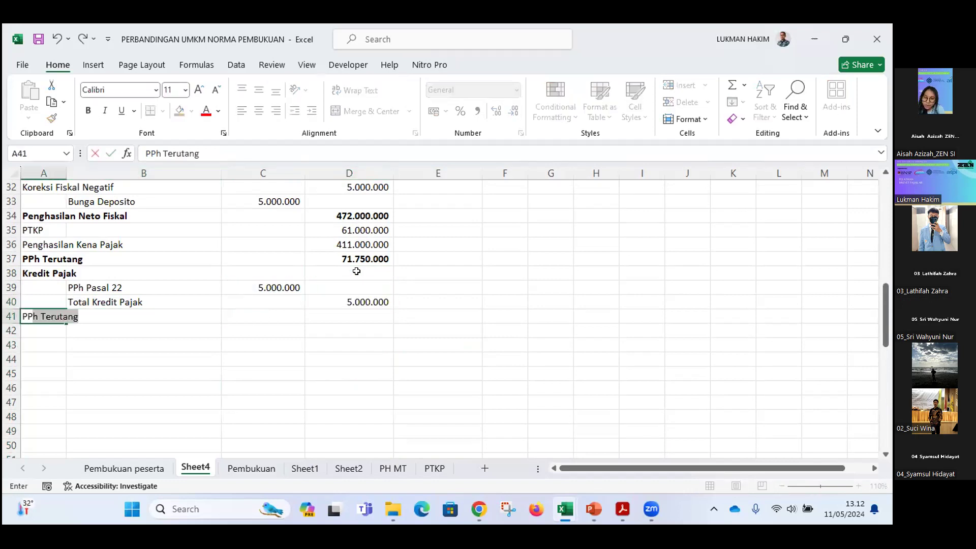
pyautogui.write('K')
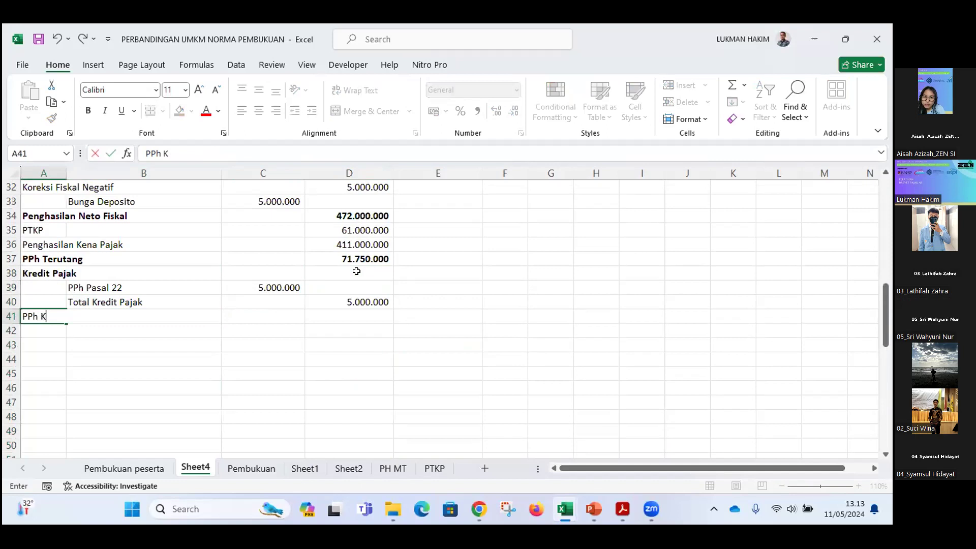
pyautogui.write('urang b')
pyautogui.press('BackSpace')
pyautogui.press('BackSpace')
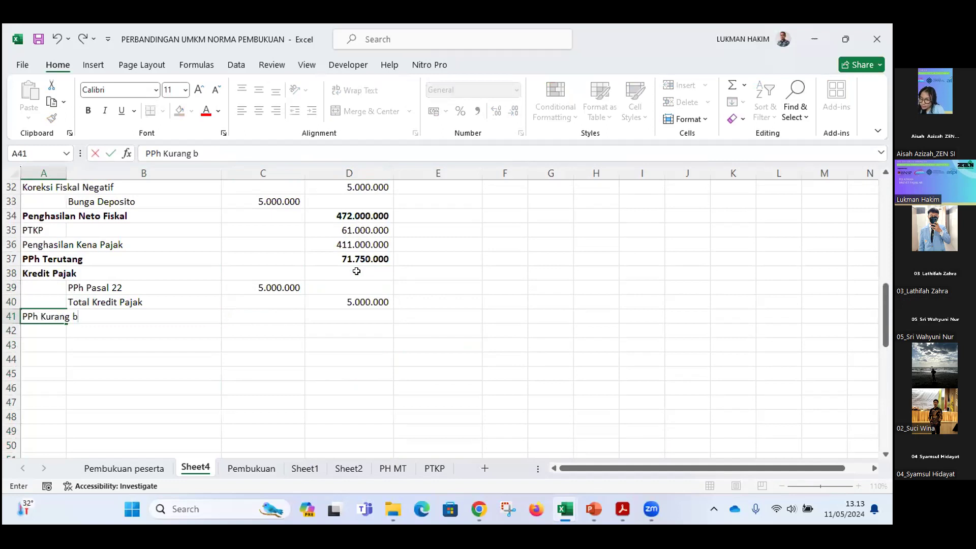
pyautogui.write('Bayar')
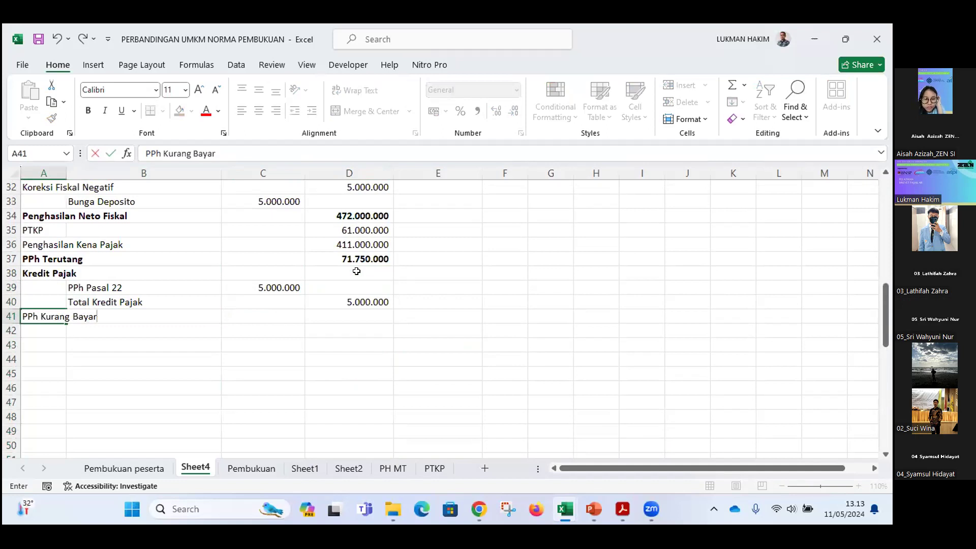
# - Calculate PPh Kurang Bayar in D41 by subtracting total credits from PPh Terutang with =D37-D40
pyautogui.press('Tab')
pyautogui.press('Tab')
pyautogui.press('Tab')
pyautogui.write('=')
pyautogui.press('Up')
pyautogui.press('Up')
pyautogui.press('Up')
pyautogui.press('Up')
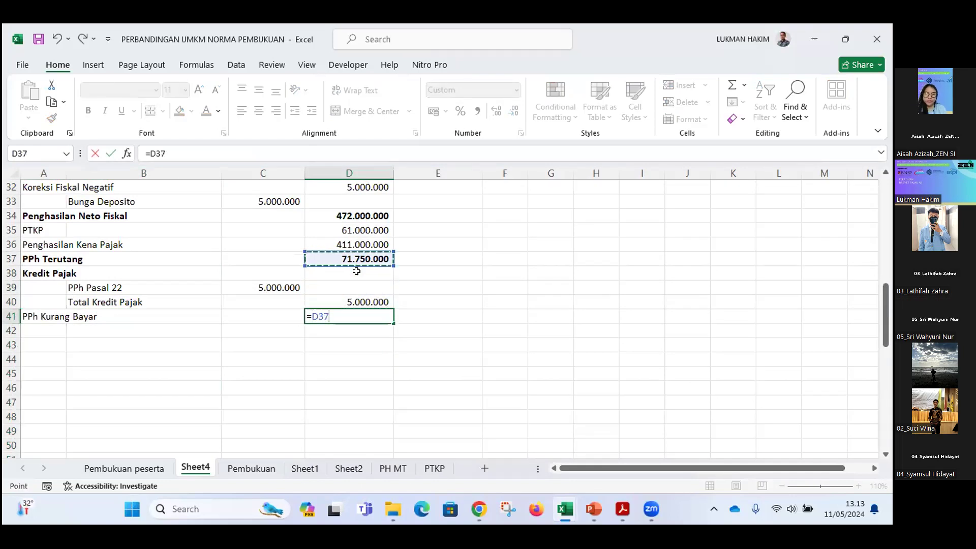
pyautogui.write('-')
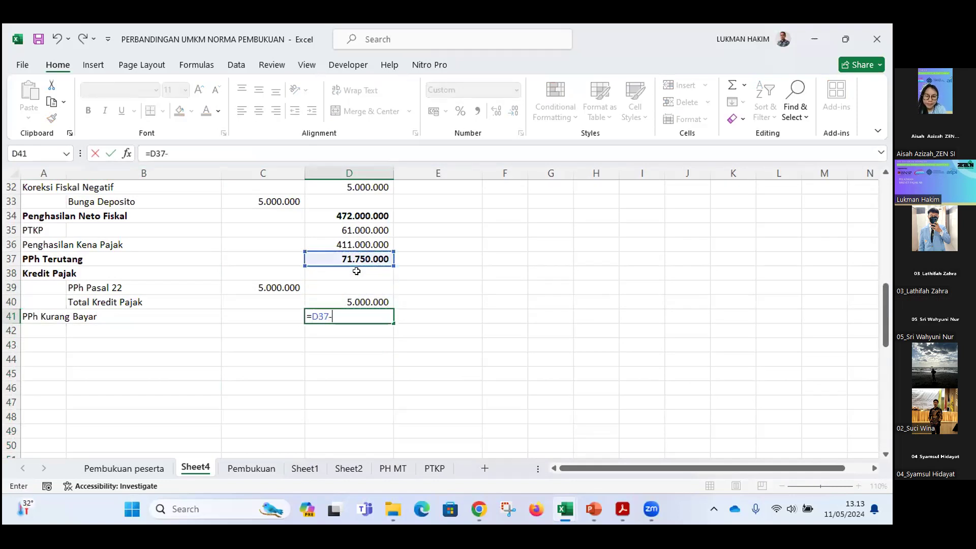
pyautogui.press('Up')
pyautogui.press('Return')
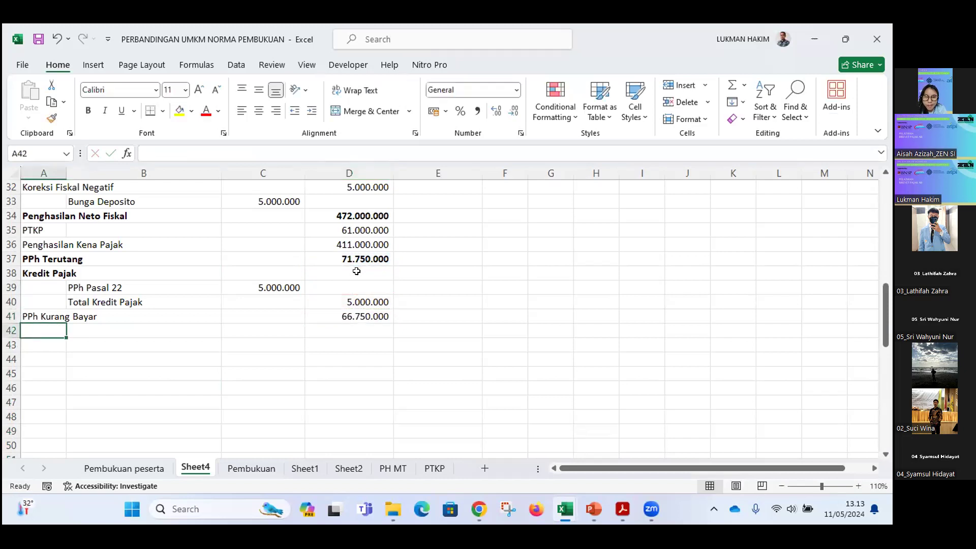
# - Make the whole PPh Kurang Bayar row 41 bold
pyautogui.click(359, 315)
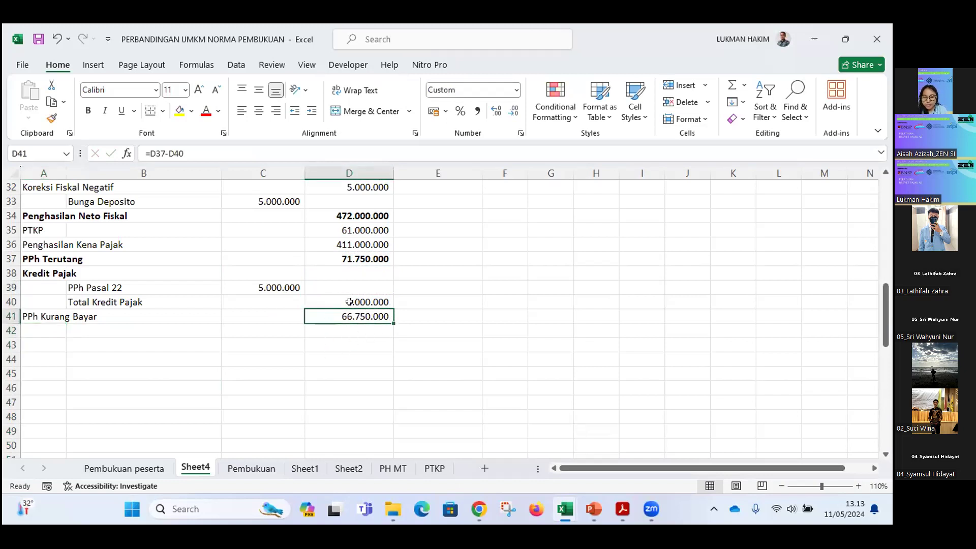
pyautogui.click(365, 338)
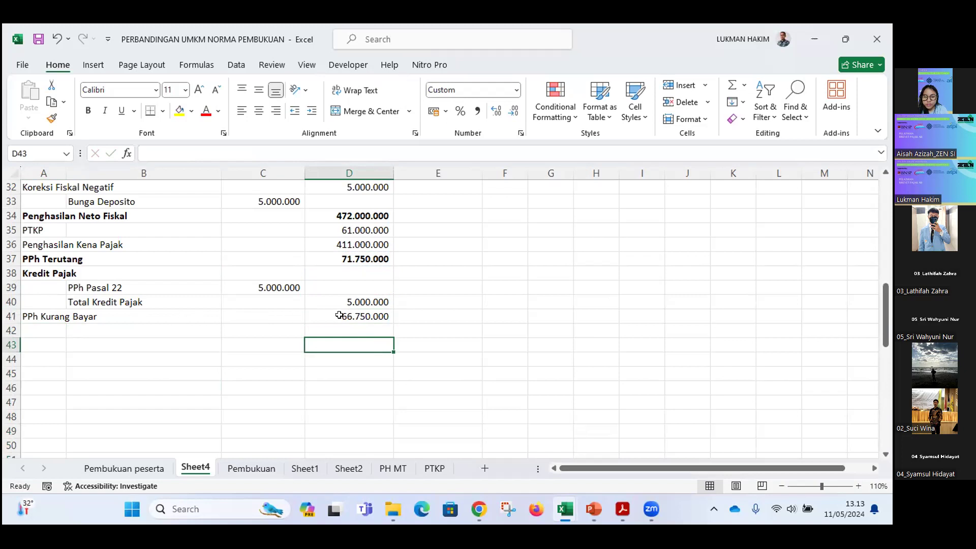
pyautogui.click(10, 317)
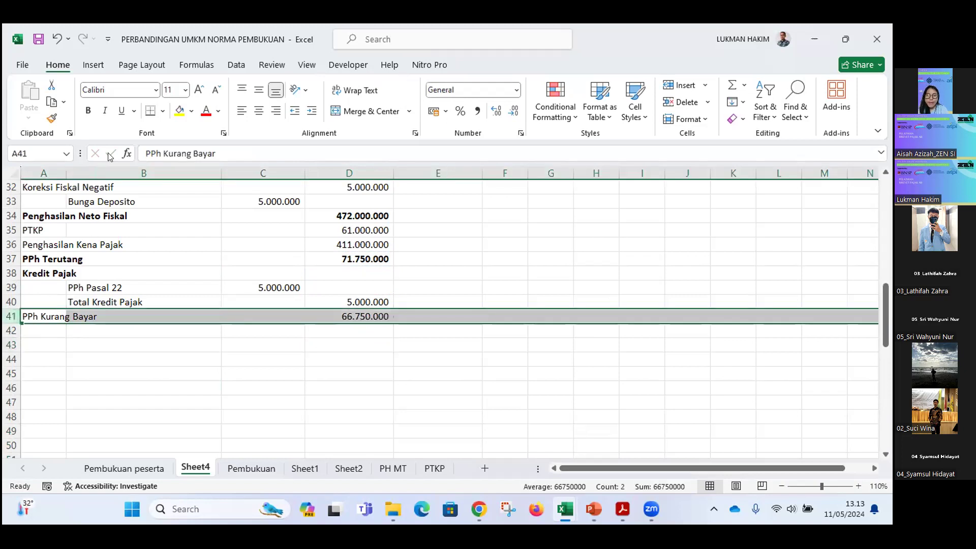
pyautogui.click(89, 111)
pyautogui.click(376, 341)
pyautogui.click(373, 305)
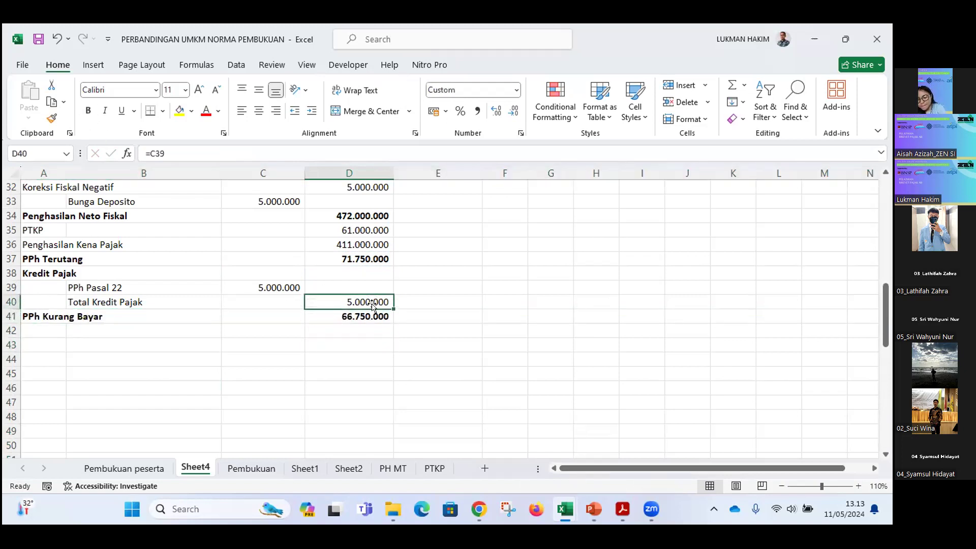
# - Review the PPh Pasal 22 credit, the Total Kredit Pajak formula and the PPh Kurang Bayar row
pyautogui.click(283, 287)
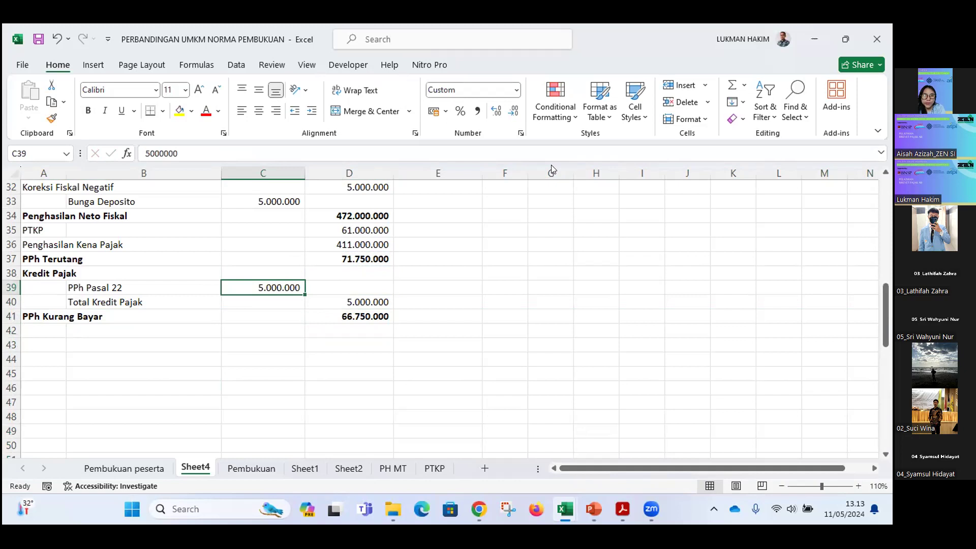
pyautogui.click(247, 313)
pyautogui.click(252, 300)
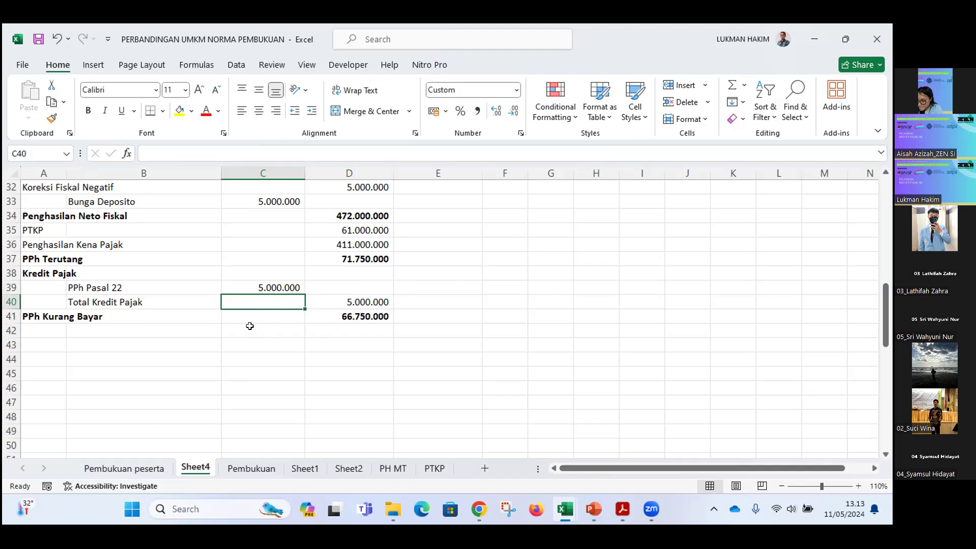
pyautogui.click(117, 300)
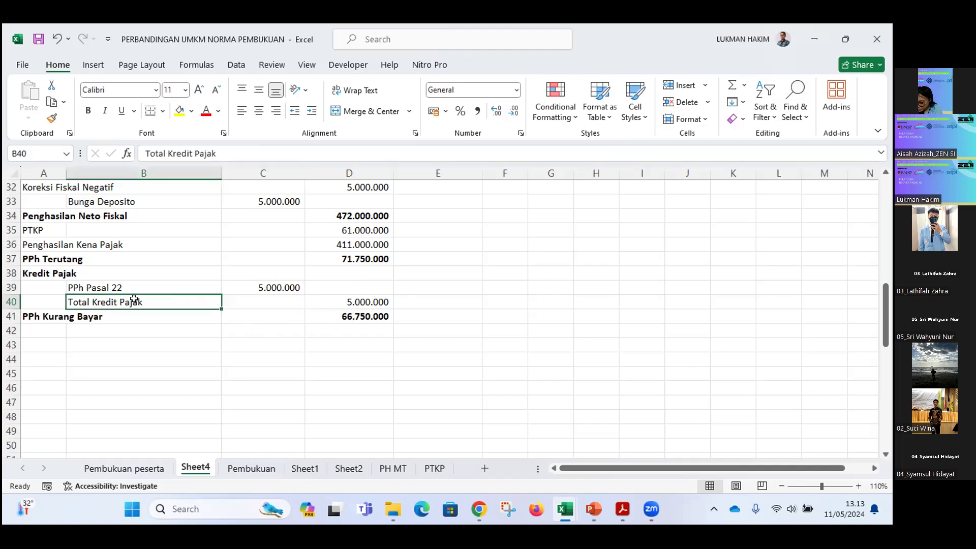
pyautogui.click(263, 300)
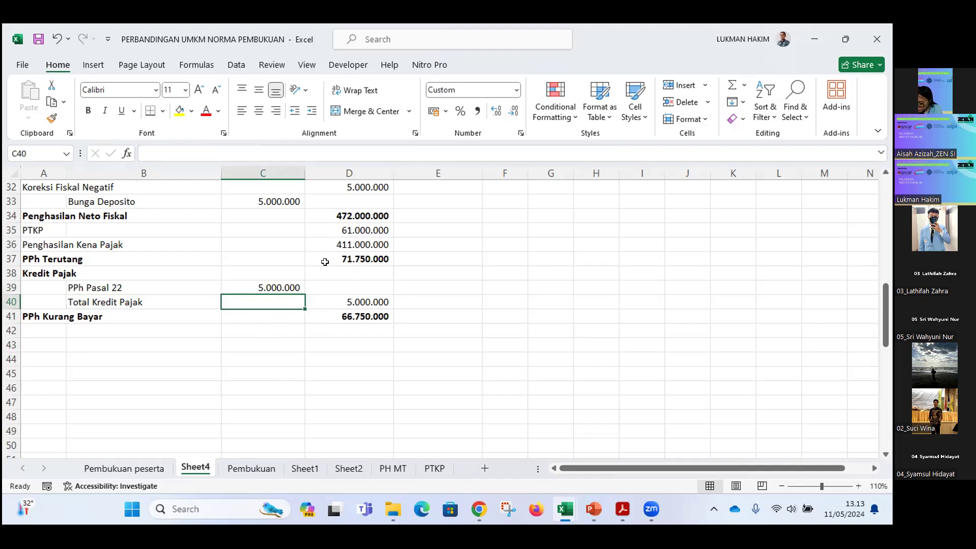
pyautogui.click(376, 301)
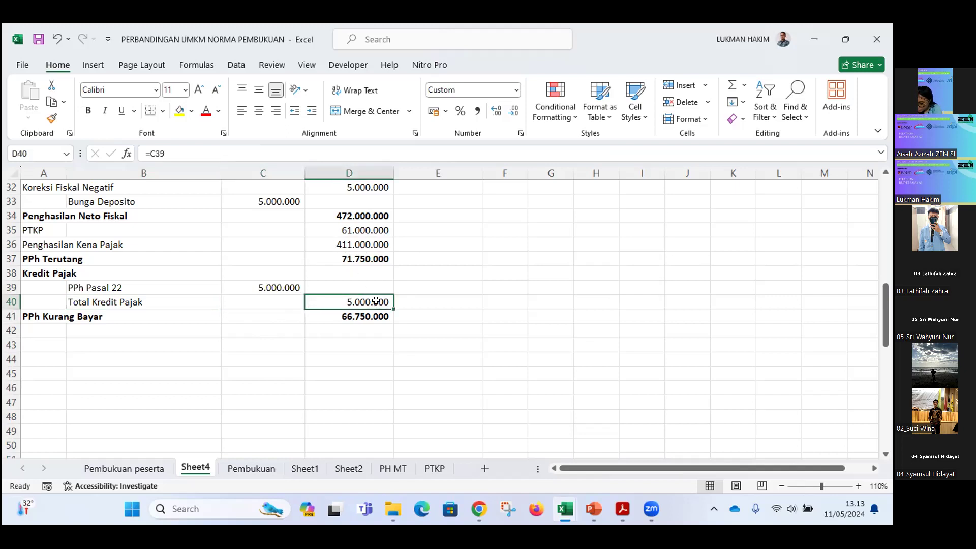
pyautogui.moveTo(136, 289); pyautogui.dragTo(342, 300)
pyautogui.click(49, 317)
pyautogui.click(360, 315)
# - Add the note "PPh Pasal 29" in E41, beside the PPh Kurang Bayar amount
pyautogui.click(446, 312)
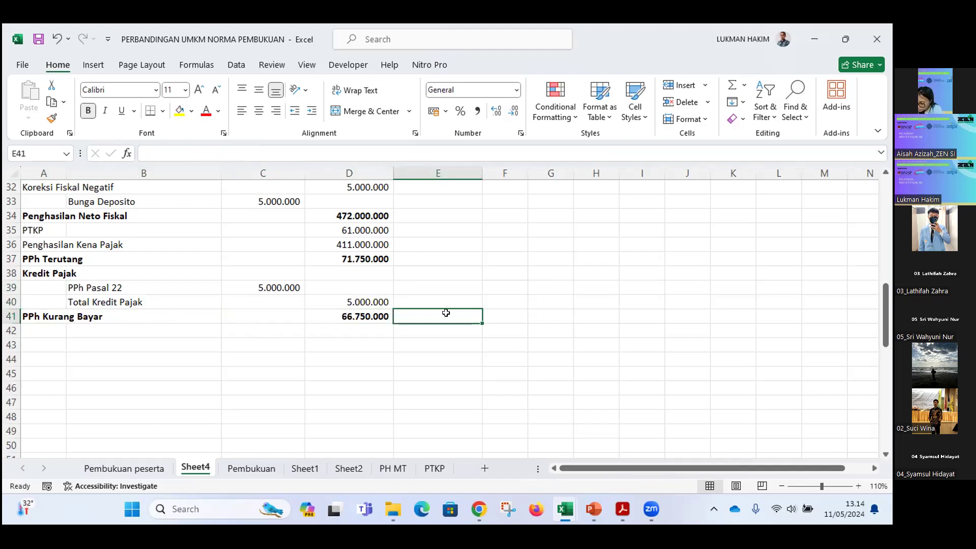
pyautogui.write('PPh Pasal 29')
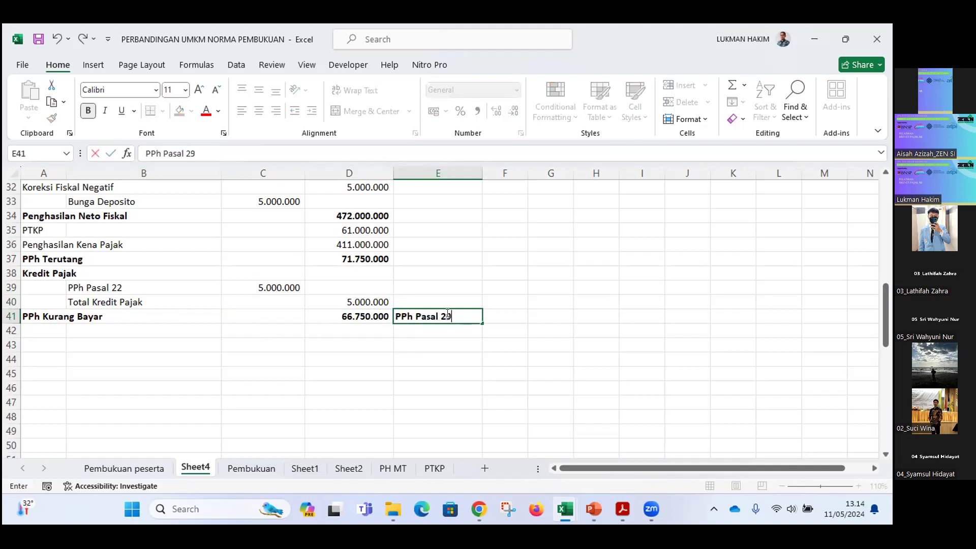
pyautogui.press('Return')
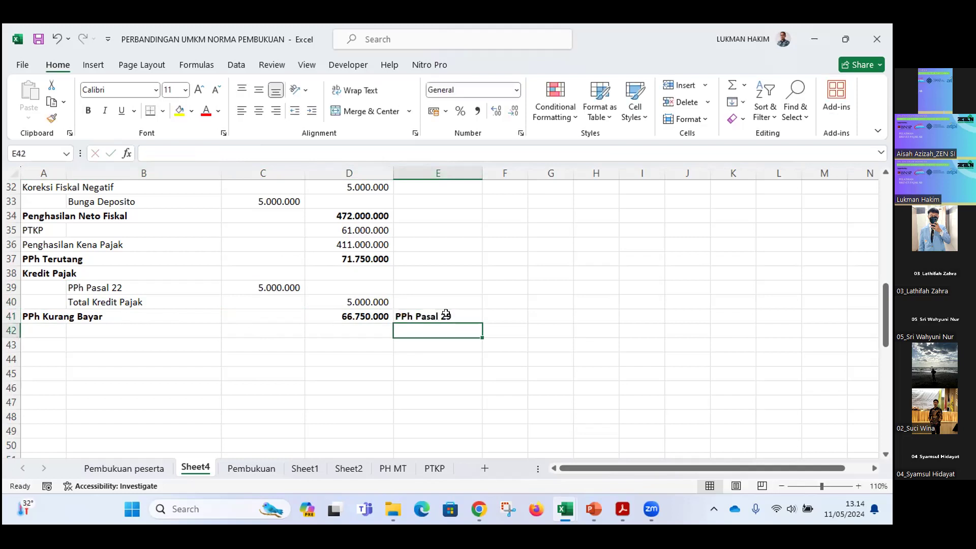
# - Compare the PPh Terutang, PPh Pasal 22 and PPh Kurang Bayar cells with the tax credit note in row 24
pyautogui.click(376, 312)
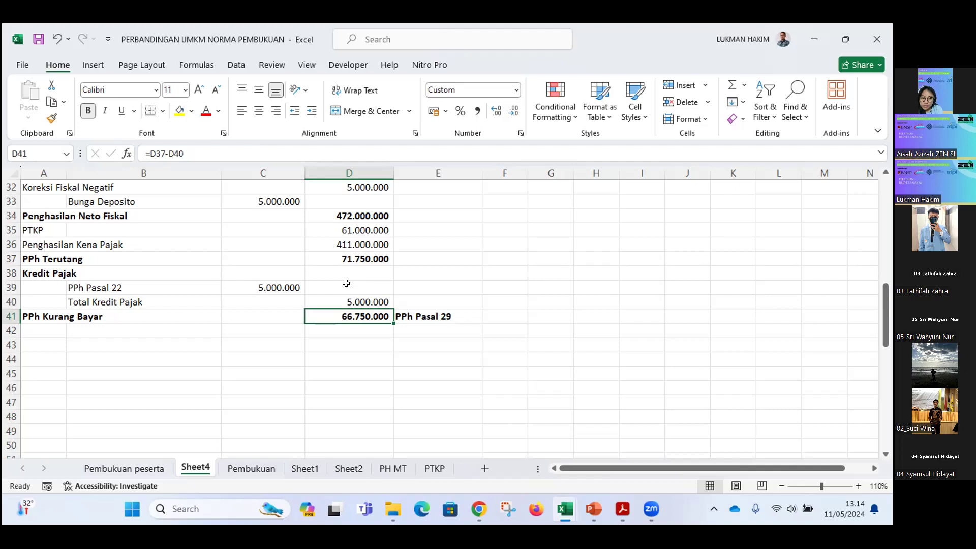
pyautogui.click(270, 286)
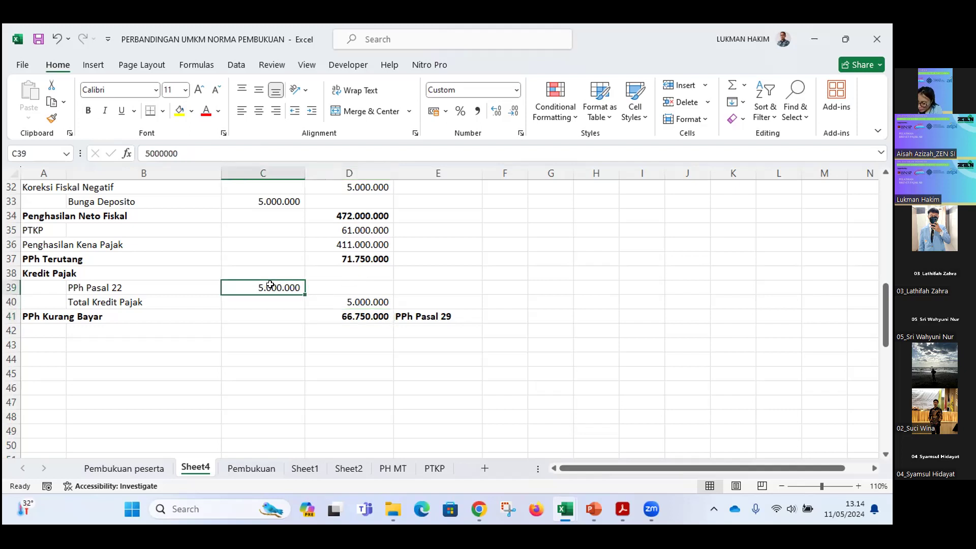
pyautogui.click(355, 259)
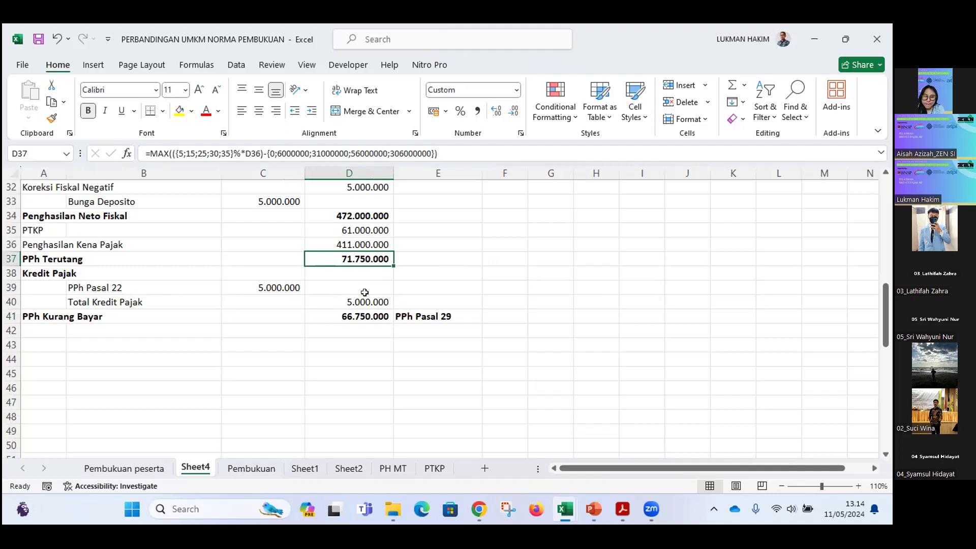
pyautogui.click(289, 283)
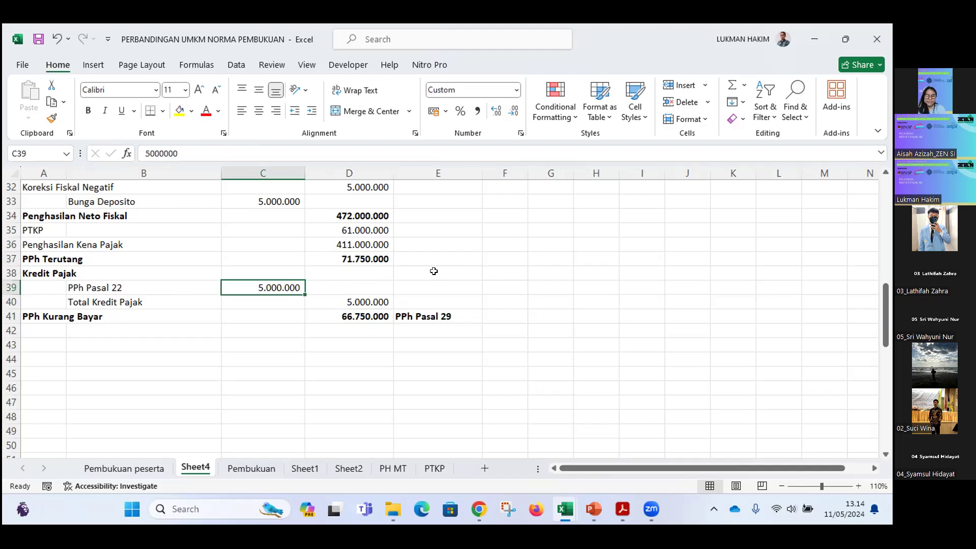
pyautogui.scroll(3, 247, 331)
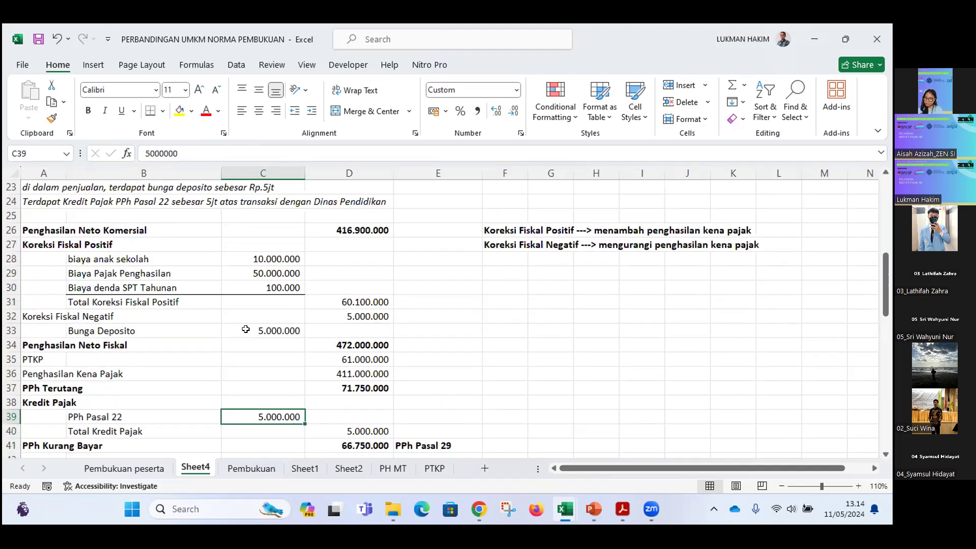
pyautogui.scroll(1, 245, 329)
pyautogui.click(38, 243)
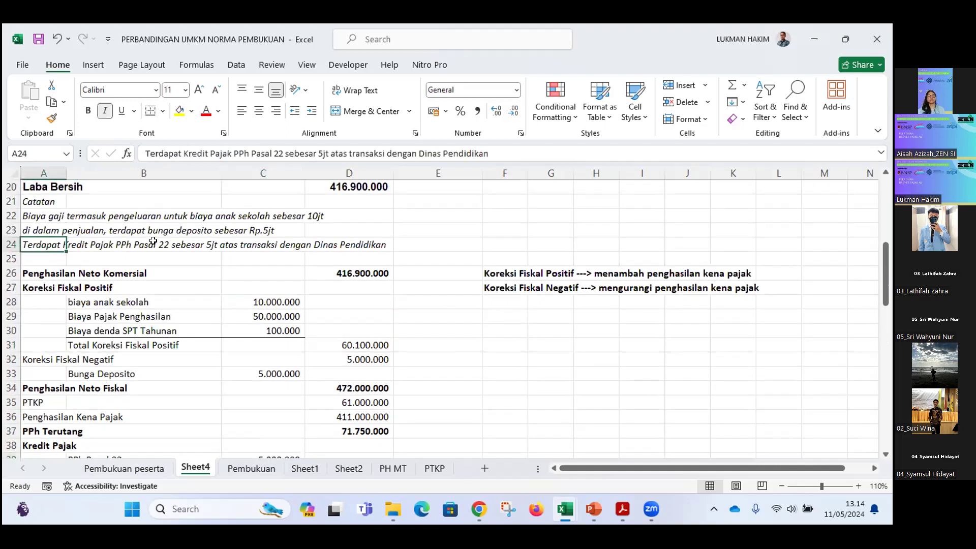
pyautogui.scroll(-1, 154, 241)
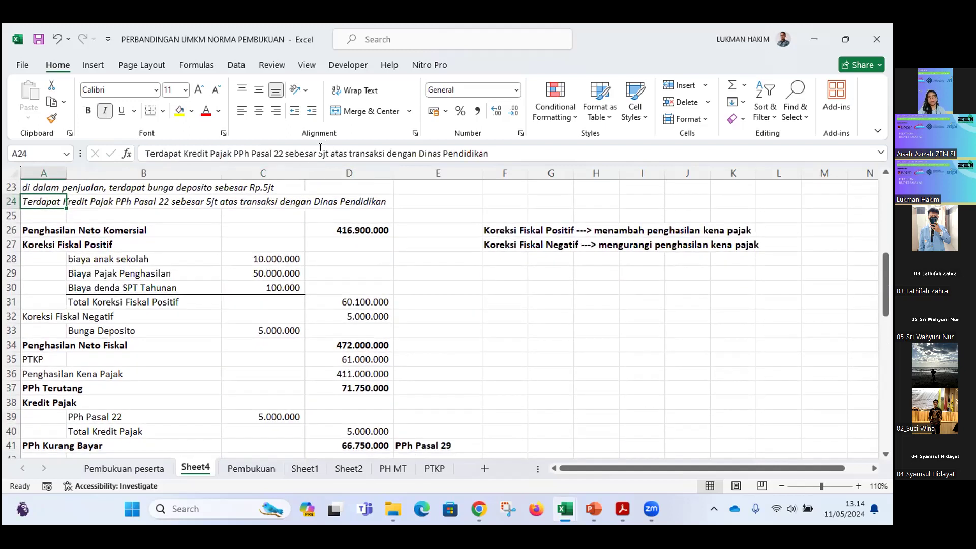
pyautogui.scroll(-3, 329, 301)
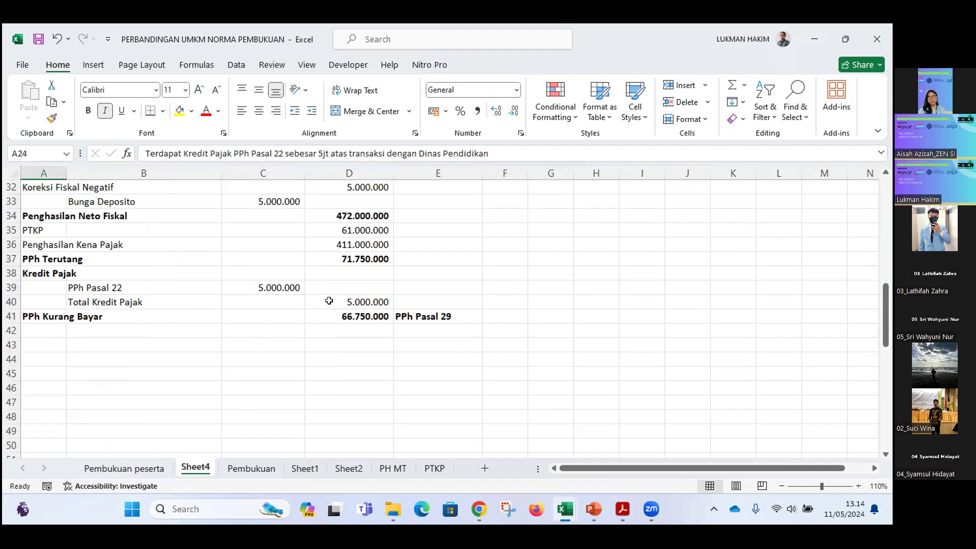
pyautogui.click(99, 284)
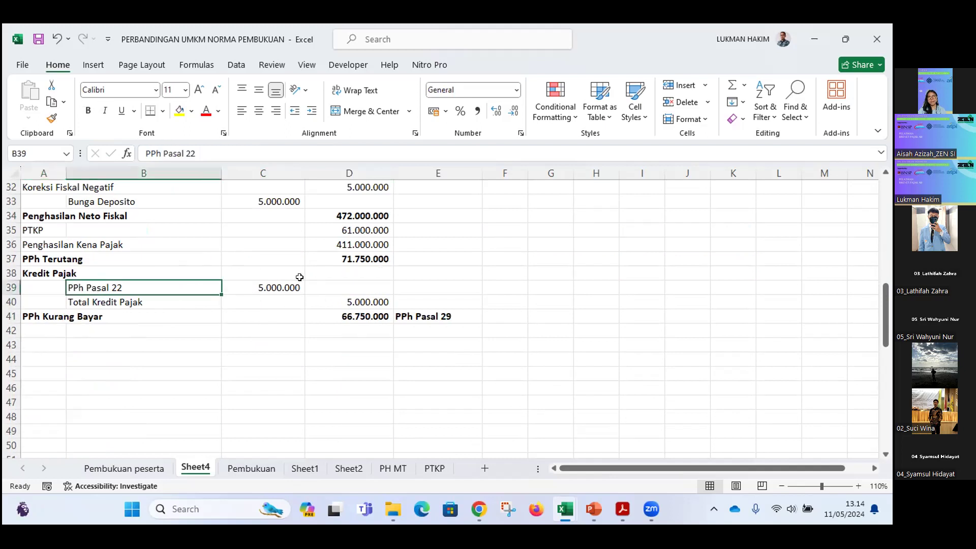
pyautogui.click(278, 285)
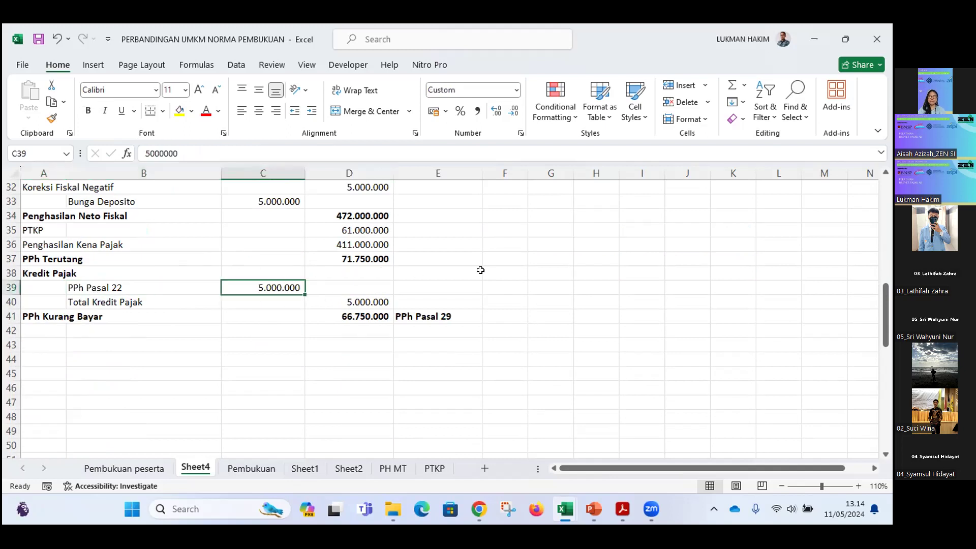
# - Set the PPh Pasal 22 credit in C39 to 10.000.000
pyautogui.write('1000')
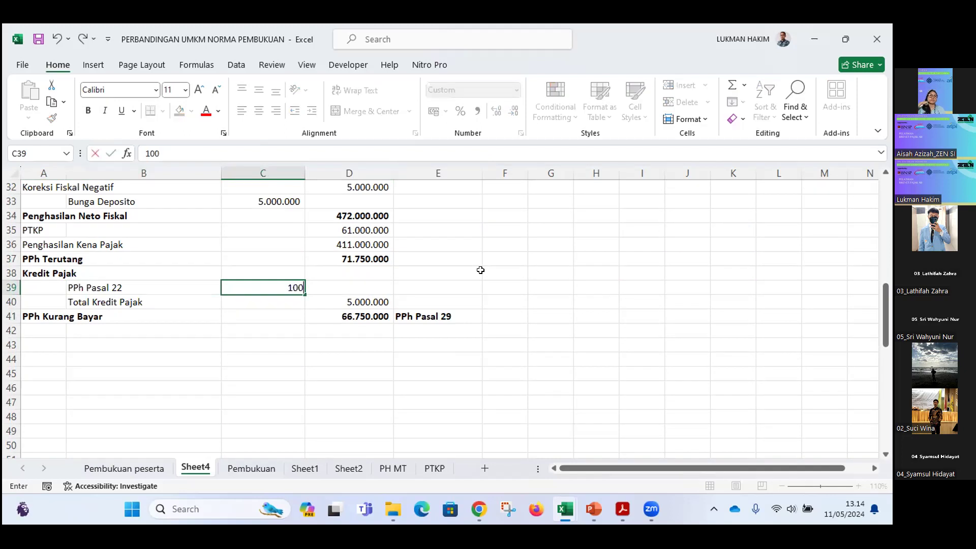
pyautogui.write('0000')
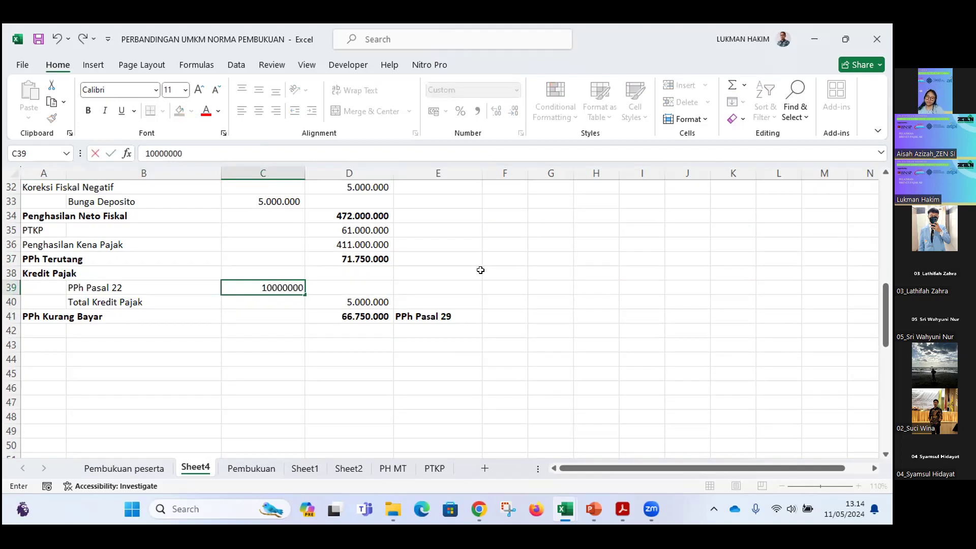
pyautogui.press('Return')
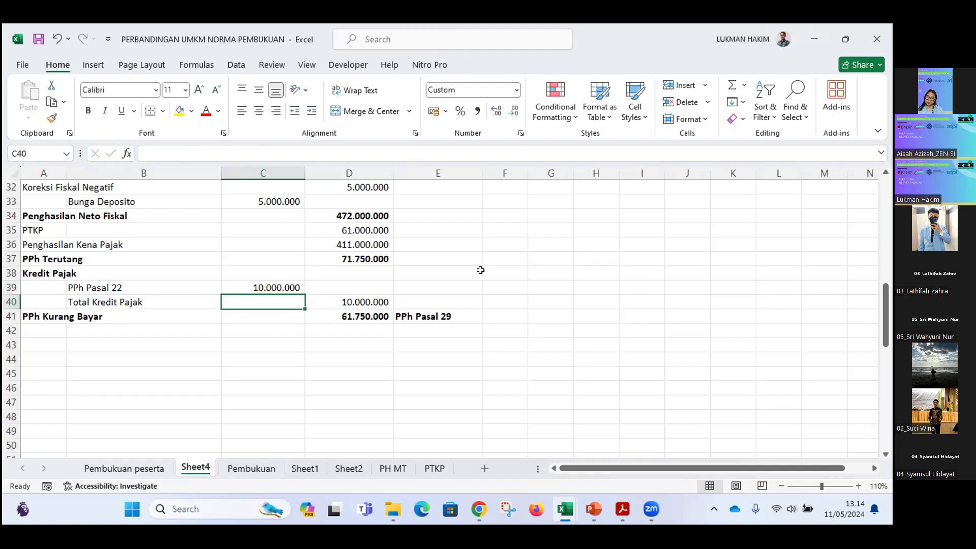
# - Increase the PPh Pasal 22 credit in C39 to 100.000.000
pyautogui.click(288, 283)
pyautogui.click(204, 154)
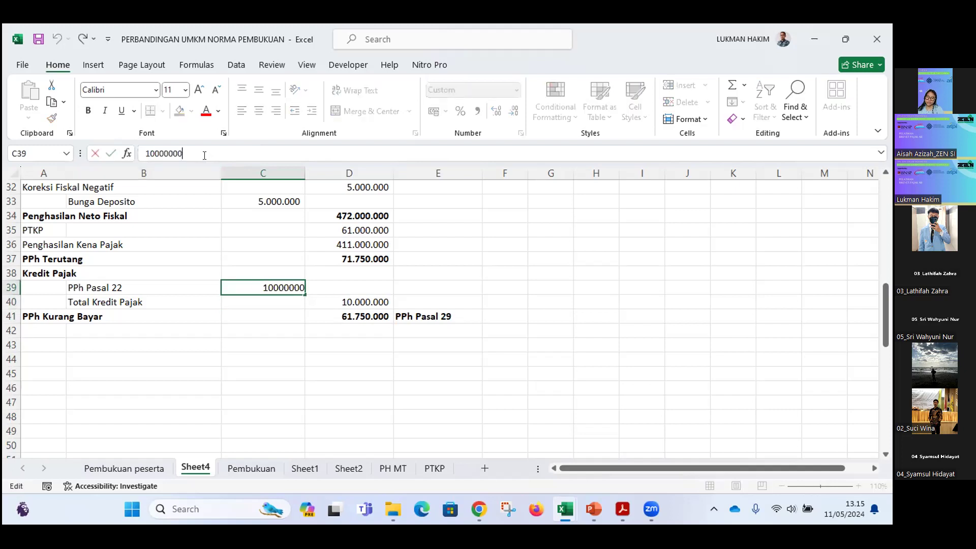
pyautogui.write('0')
pyautogui.press('Return')
pyautogui.click(354, 321)
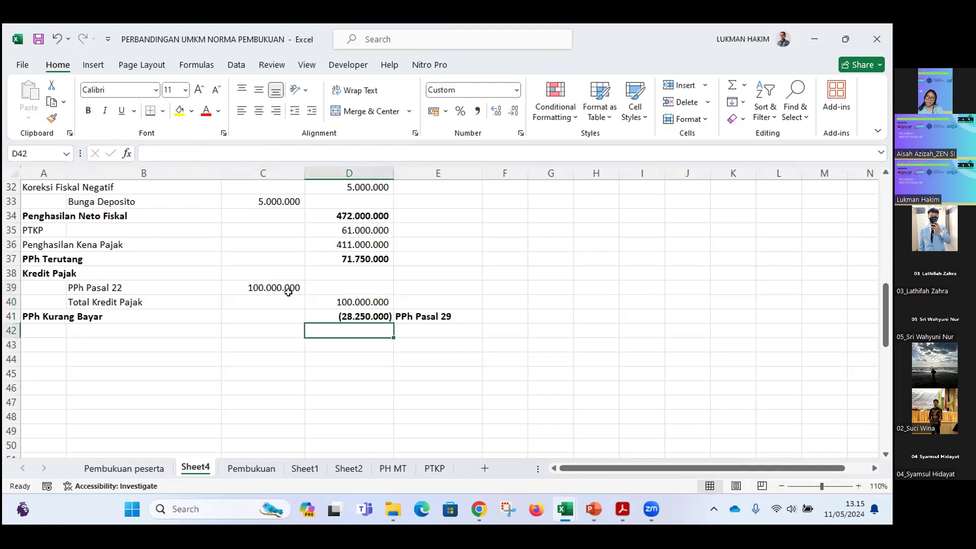
# - Compare the PPh Pasal 22 credit with the PPh Kurang Bayar label and its formula in row 41
pyautogui.click(289, 287)
pyautogui.click(357, 315)
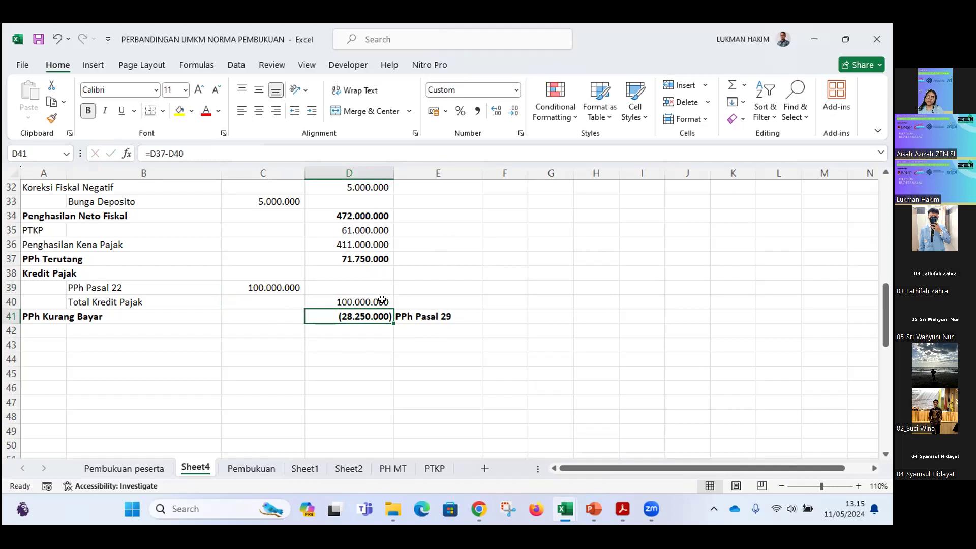
pyautogui.scroll(2, 382, 298)
pyautogui.scroll(2, 382, 299)
pyautogui.scroll(-4, 366, 291)
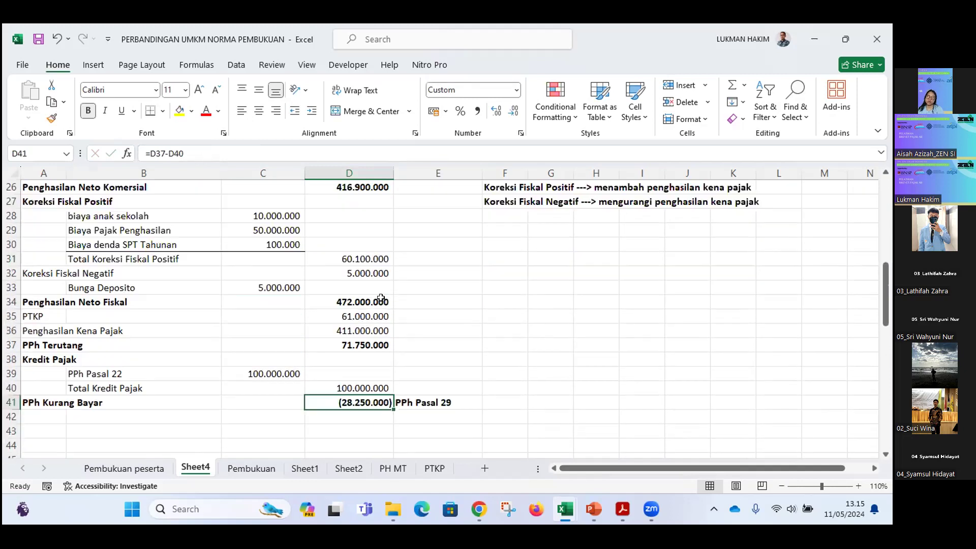
pyautogui.click(37, 314)
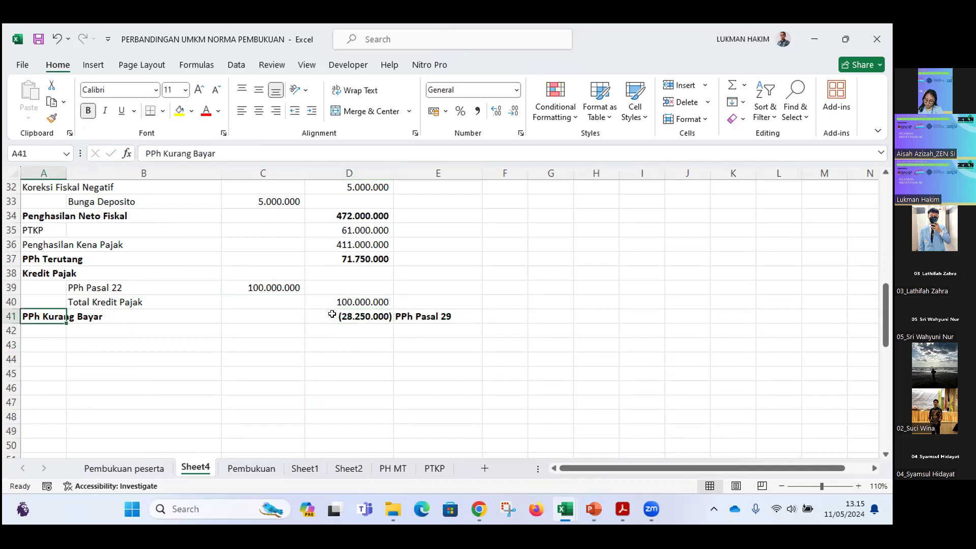
pyautogui.click(357, 312)
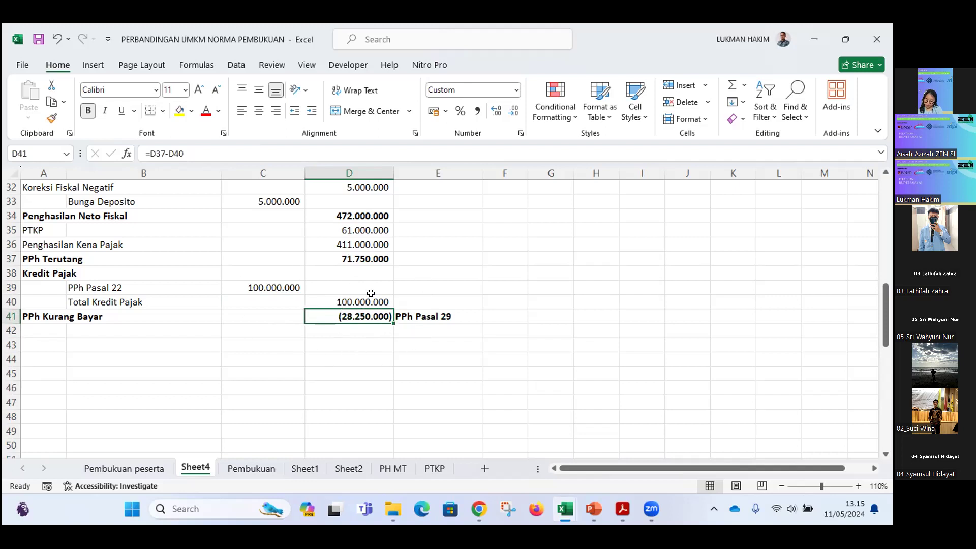
# - Undo the last change to the PPh Pasal 22 credit and compare C39 with the Total Kredit Pajak formula
pyautogui.press('Up')
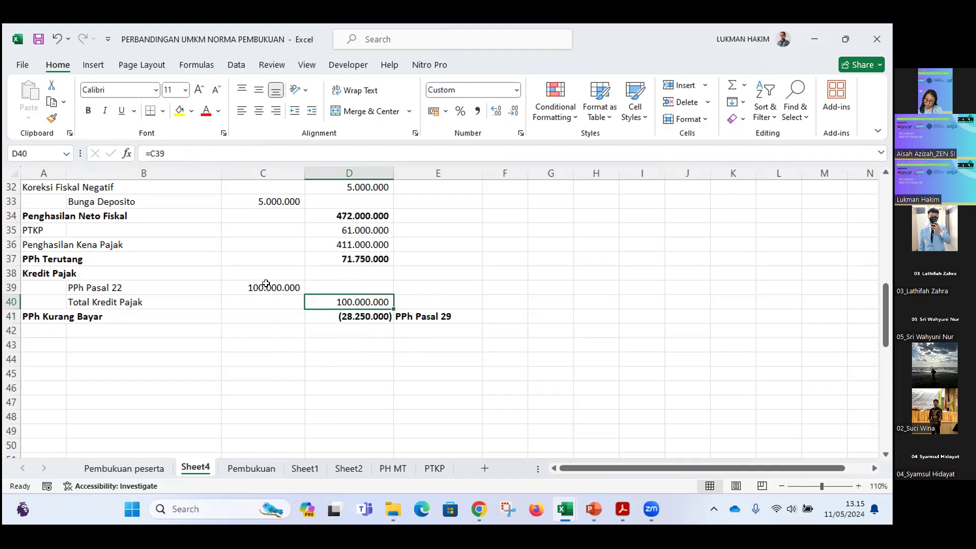
pyautogui.hotkey('ctrl', 'z')
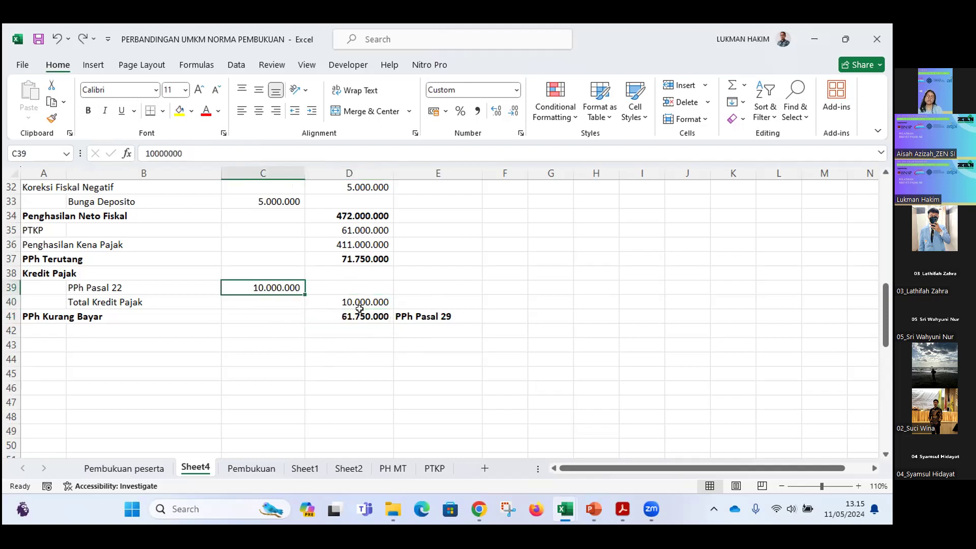
pyautogui.click(268, 297)
pyautogui.click(268, 287)
pyautogui.click(345, 301)
pyautogui.click(279, 284)
pyautogui.click(280, 299)
pyautogui.click(287, 287)
pyautogui.click(363, 299)
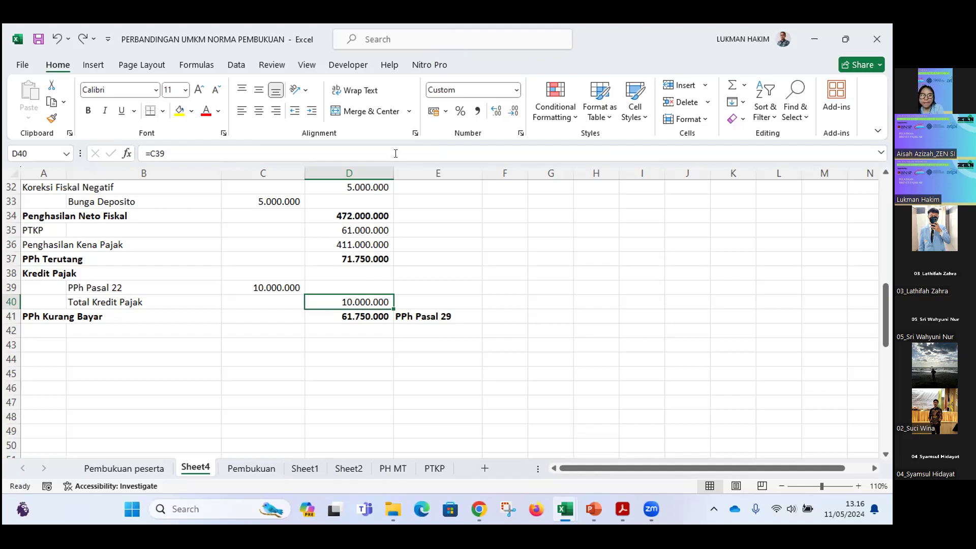
pyautogui.click(282, 230)
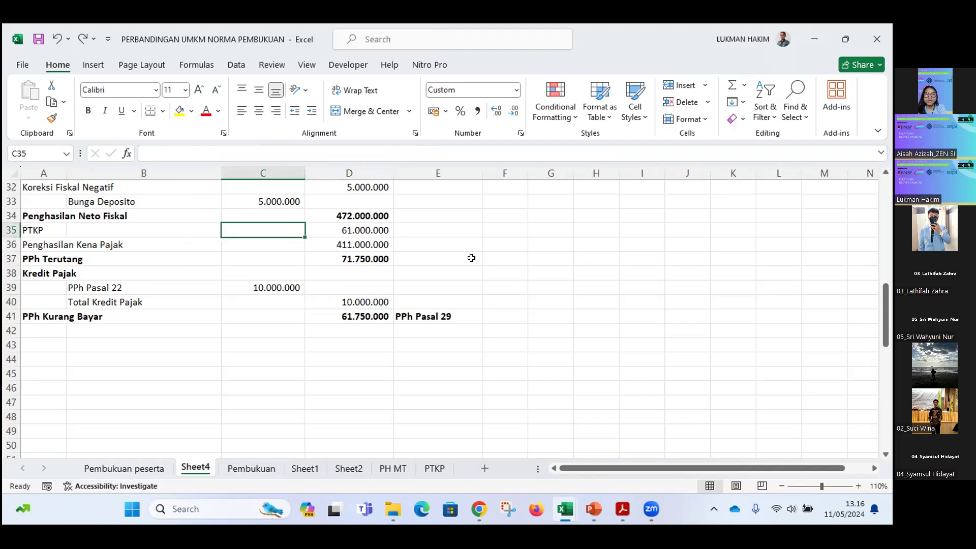
# - Enter 100.000.000 again as the PPh Pasal 22 credit in C39 and inspect the PPh Kurang Bayar formula in D41
pyautogui.scroll(2, 331, 270)
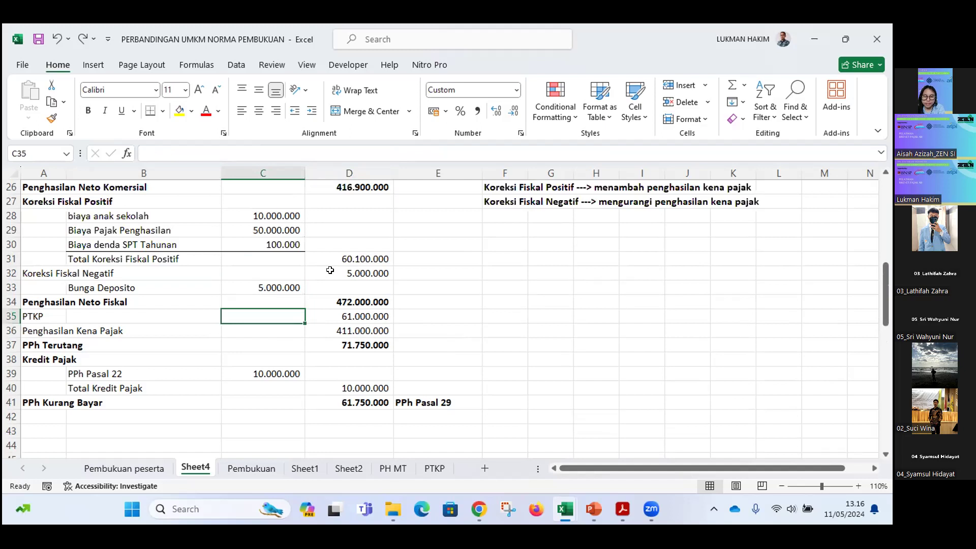
pyautogui.scroll(5, 253, 220)
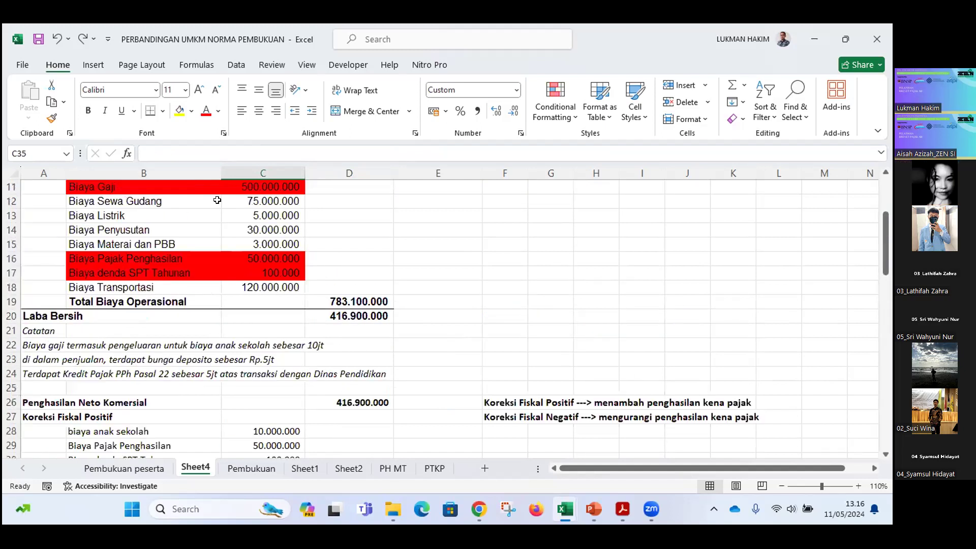
pyautogui.scroll(-6, 217, 200)
pyautogui.click(278, 330)
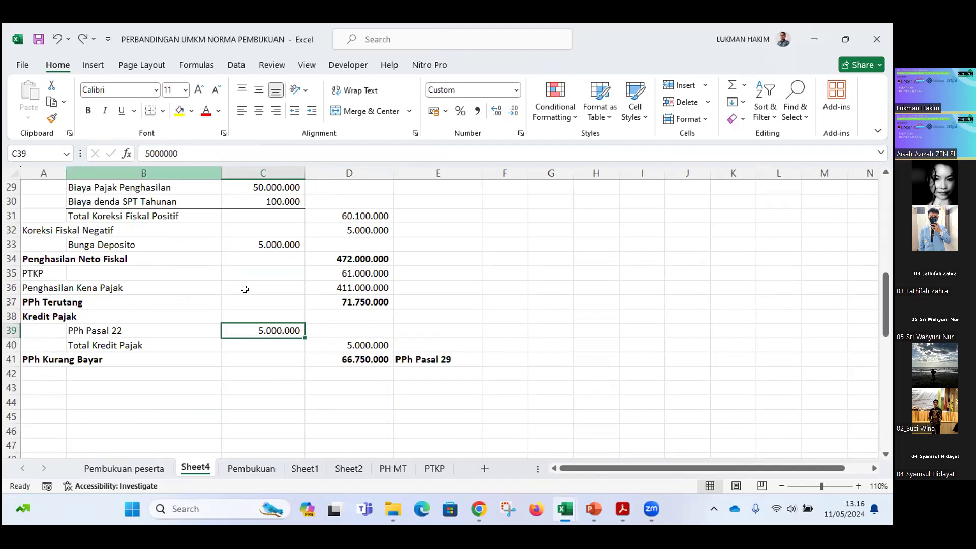
pyautogui.write('100000000')
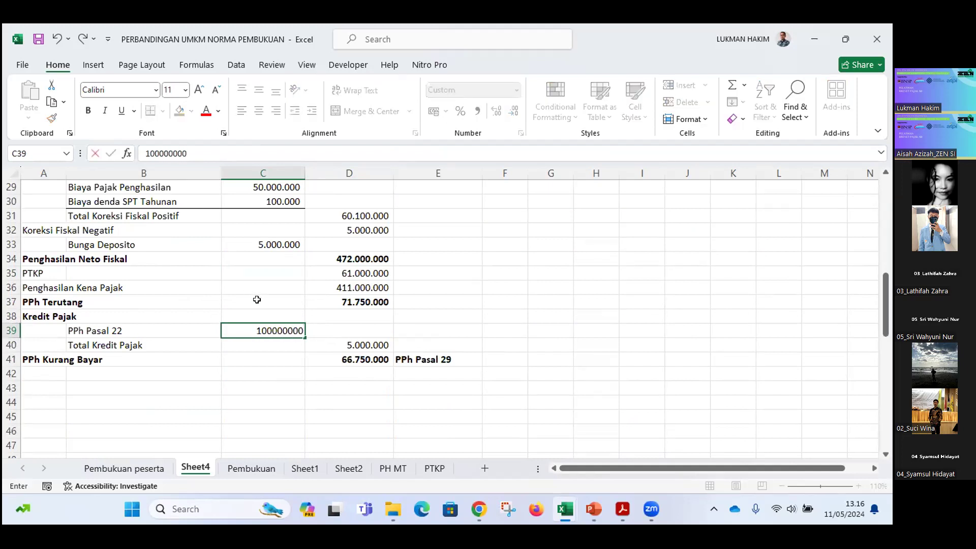
pyautogui.press('Return')
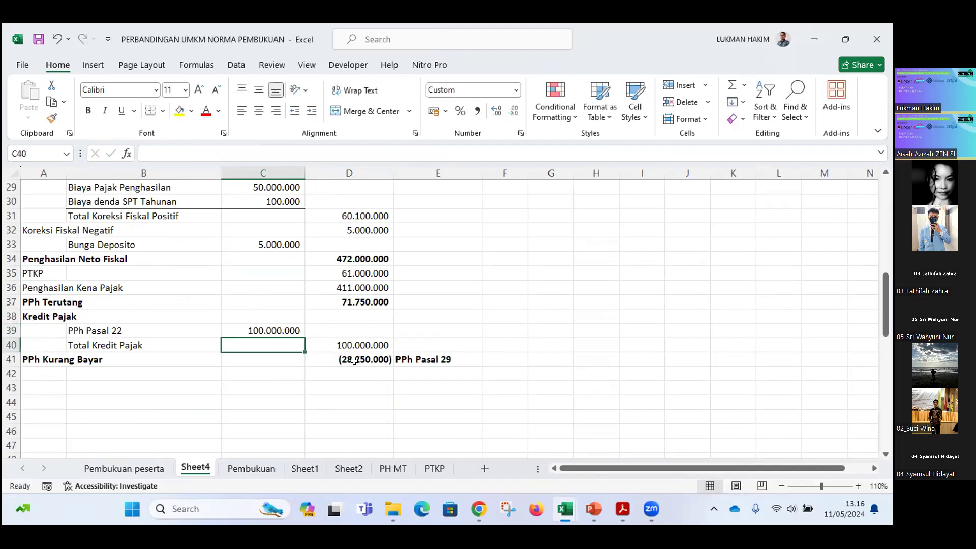
pyautogui.click(356, 360)
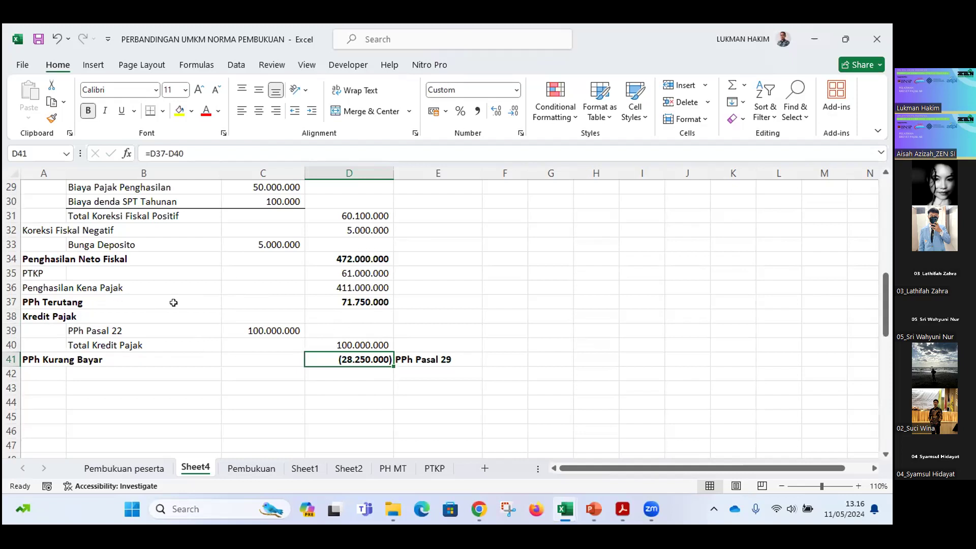
pyautogui.scroll(2, 331, 299)
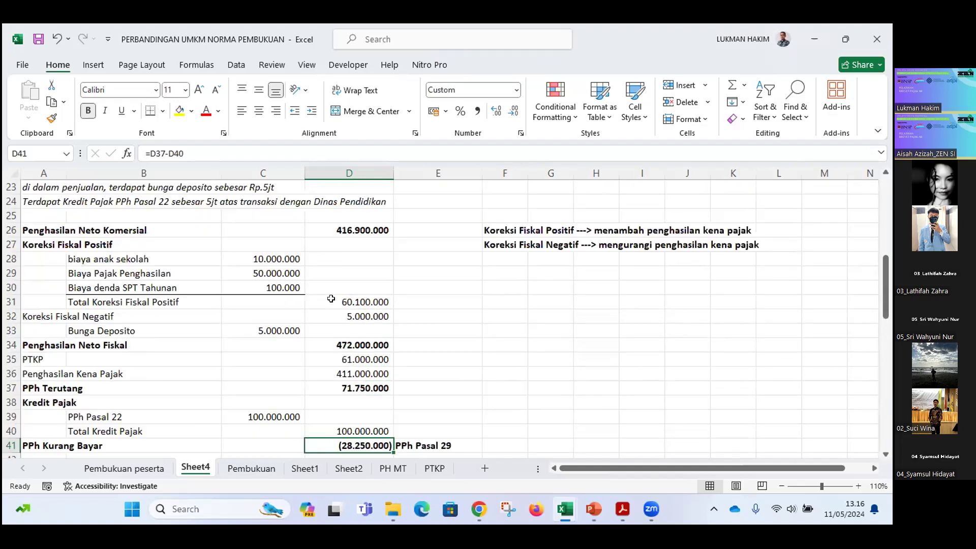
pyautogui.scroll(-2, 322, 282)
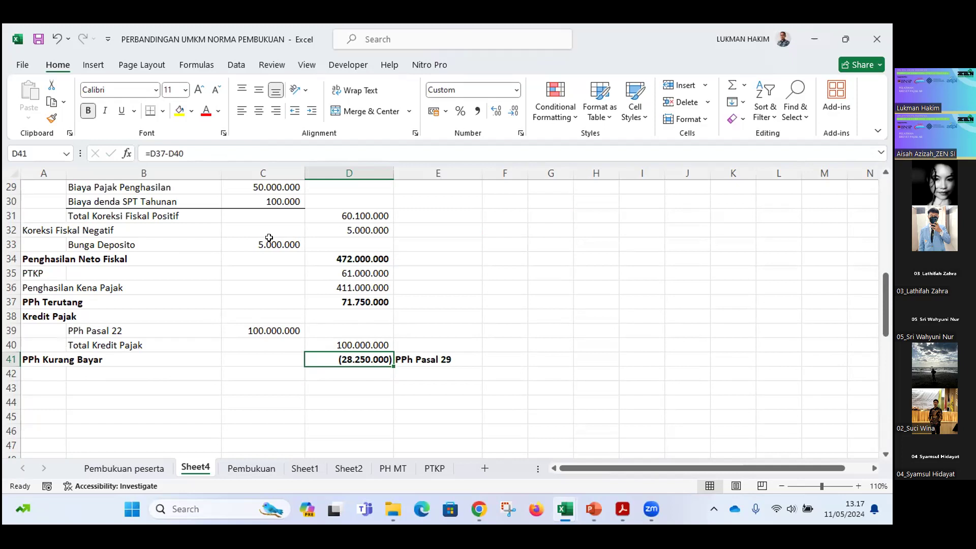
# - Restore the PPh Pasal 22 credit in C39 to 5.000.000
pyautogui.click(269, 325)
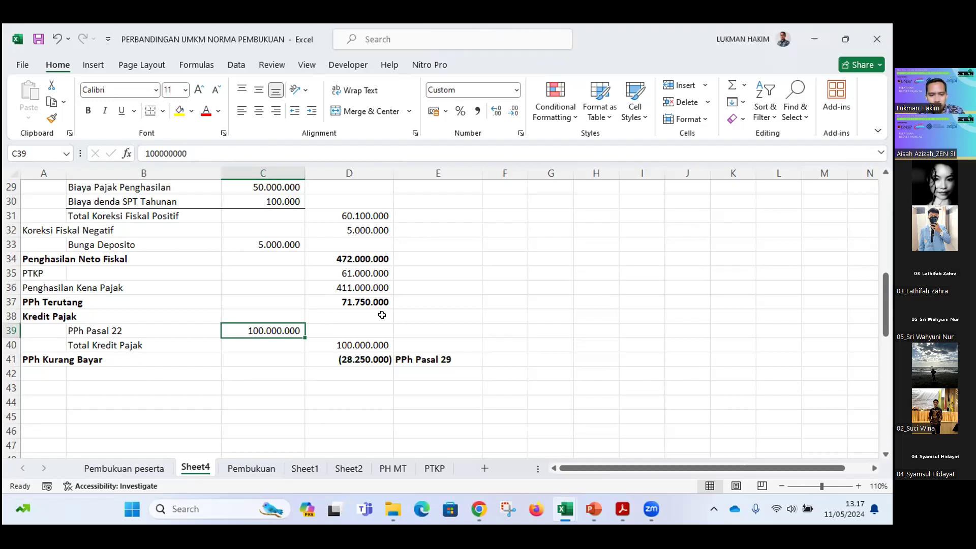
pyautogui.write('20000')
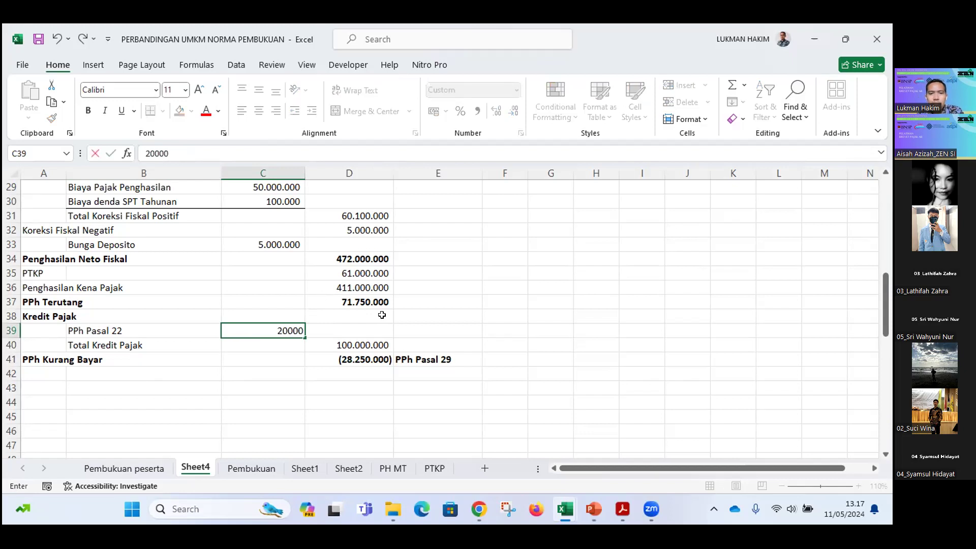
pyautogui.press('BackSpace')
pyautogui.press('BackSpace')
pyautogui.press('BackSpace')
pyautogui.press('BackSpace')
pyautogui.press('BackSpace')
pyautogui.write('5.000.000')
pyautogui.press('Return')
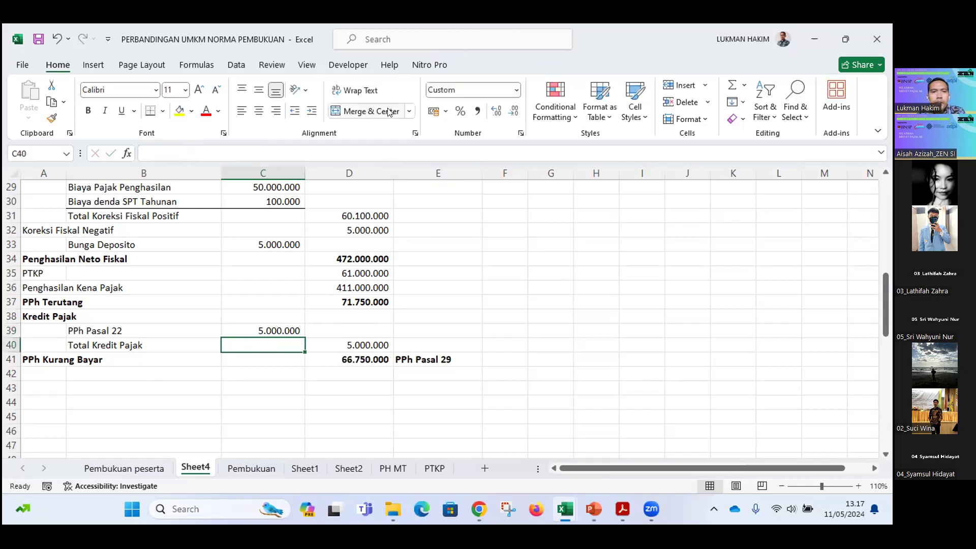
# - Review the fiscal reconciliation from Penghasilan Neto Komersial down to the PPh Kurang Bayar row and its PPh Pasal 29 note
pyautogui.click(513, 257)
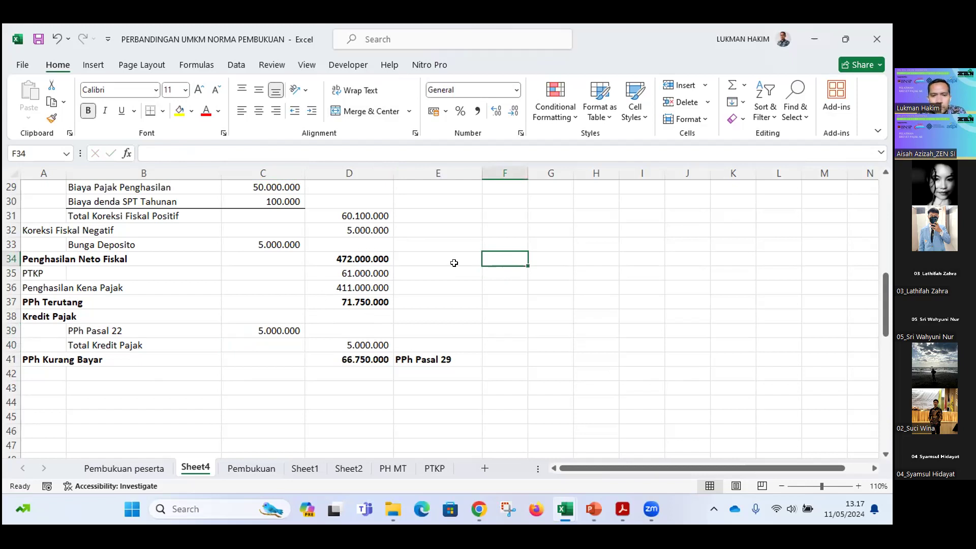
pyautogui.scroll(1, 454, 263)
pyautogui.scroll(-1, 454, 263)
pyautogui.scroll(1, 454, 262)
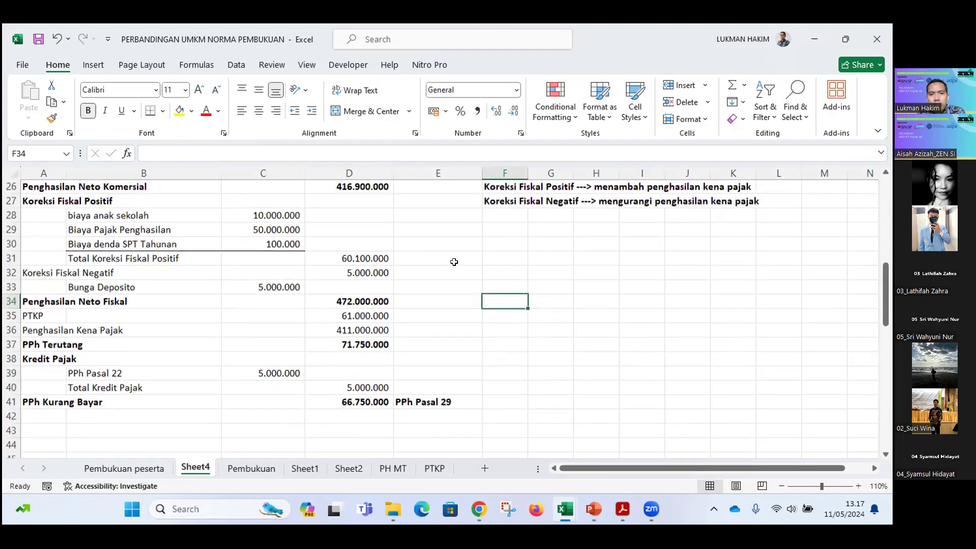
pyautogui.scroll(1, 450, 262)
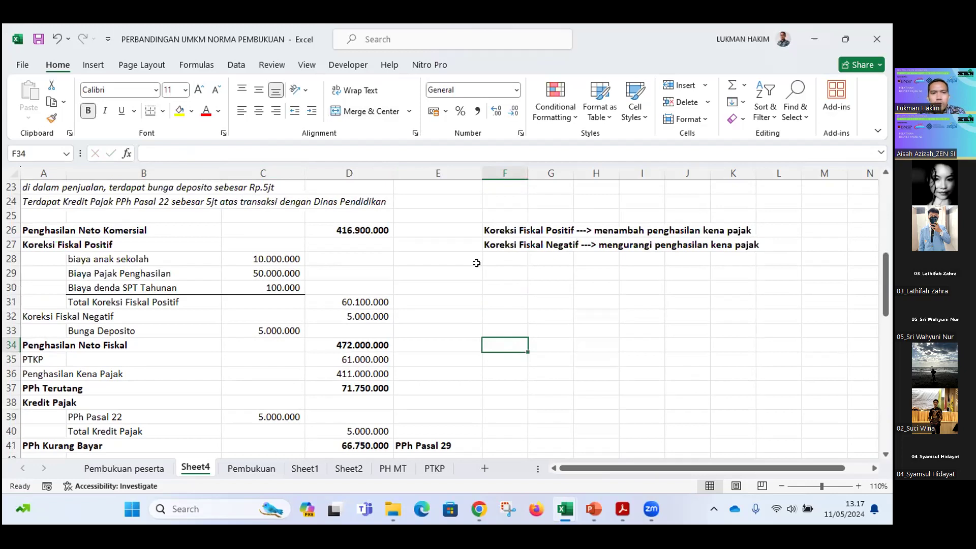
pyautogui.scroll(-3, 474, 269)
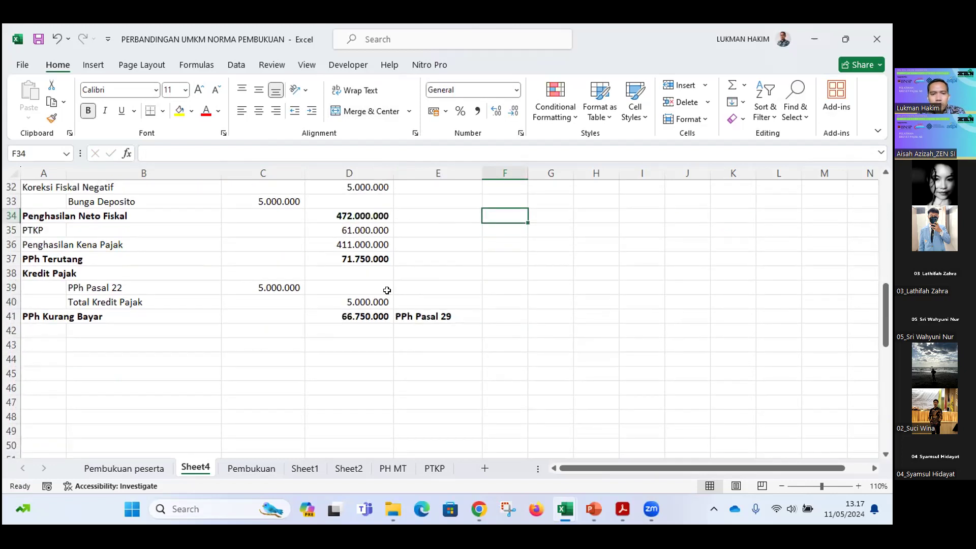
pyautogui.click(436, 315)
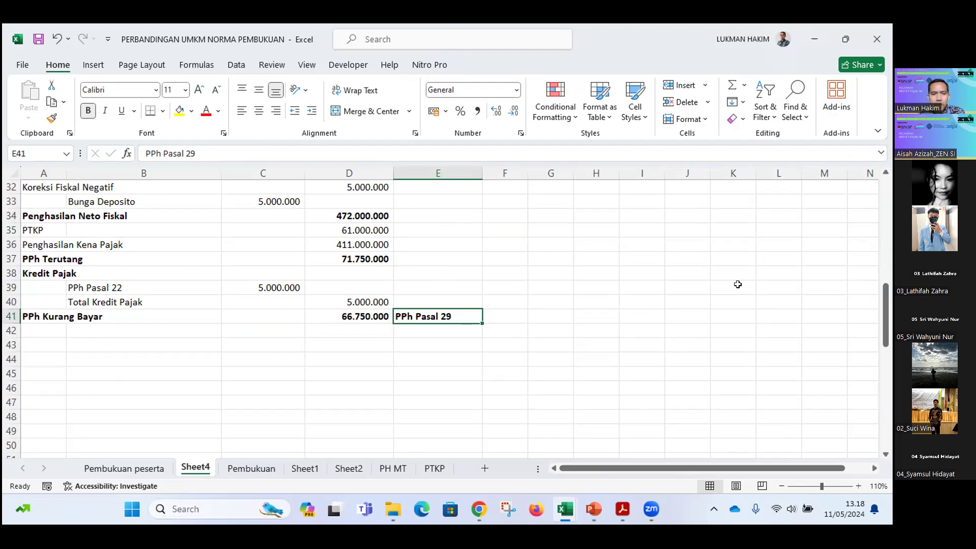
pyautogui.press('Left')
pyautogui.press('Left')
pyautogui.press('Left')
pyautogui.press('Left')
pyautogui.press('Right')
pyautogui.press('Right')
pyautogui.press('Right')
pyautogui.press('Right')
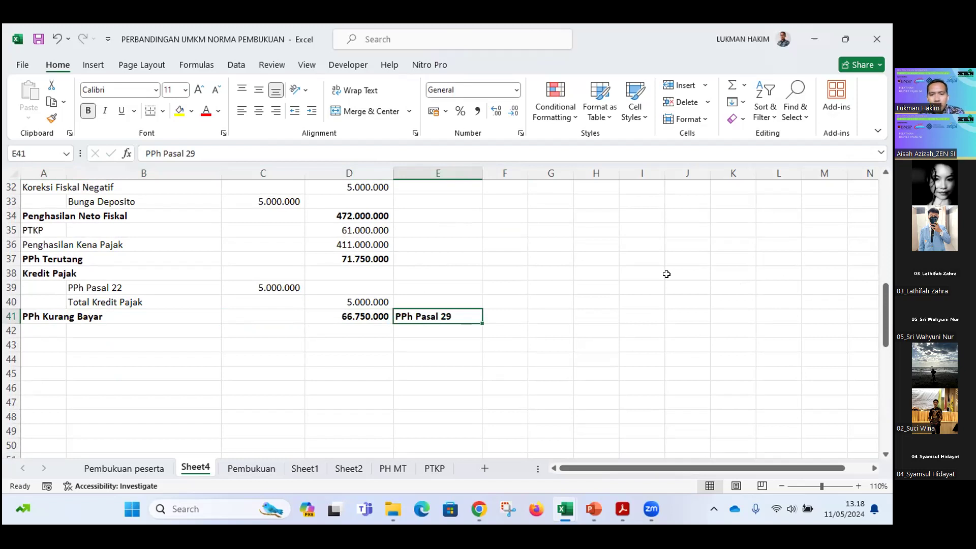
pyautogui.click(350, 313)
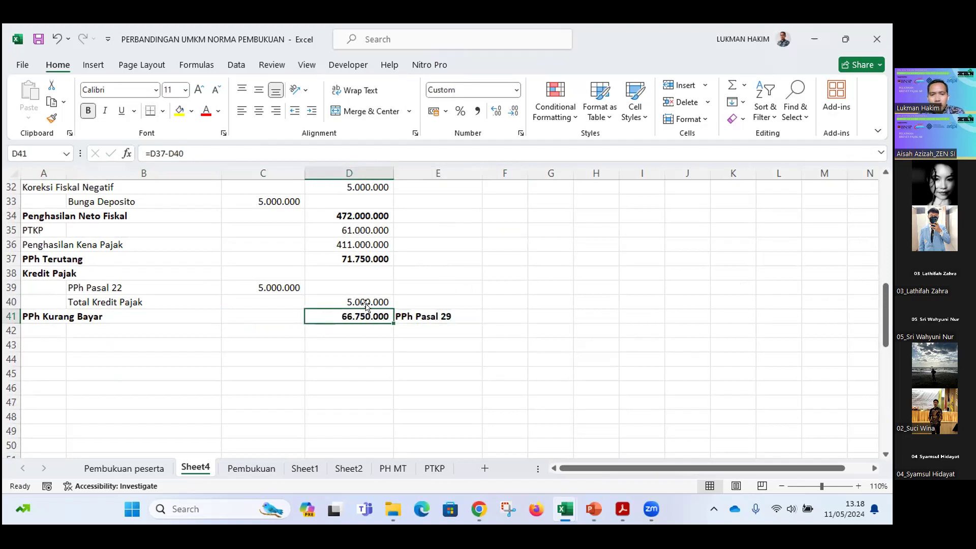
# - Merge and center cells A2:D2 below the LAPORAN LABA RUGI title
pyautogui.scroll(8, 356, 258)
pyautogui.scroll(3, 355, 257)
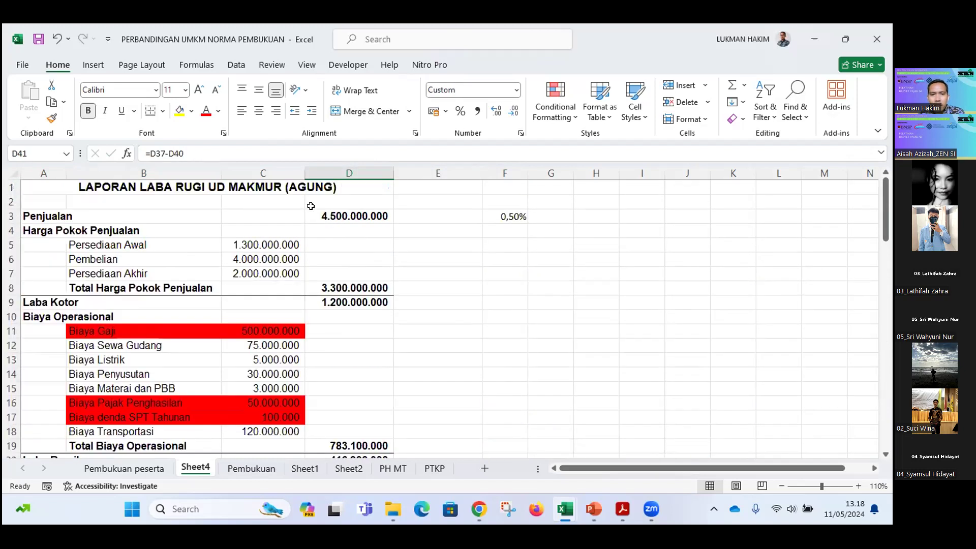
pyautogui.click(243, 186)
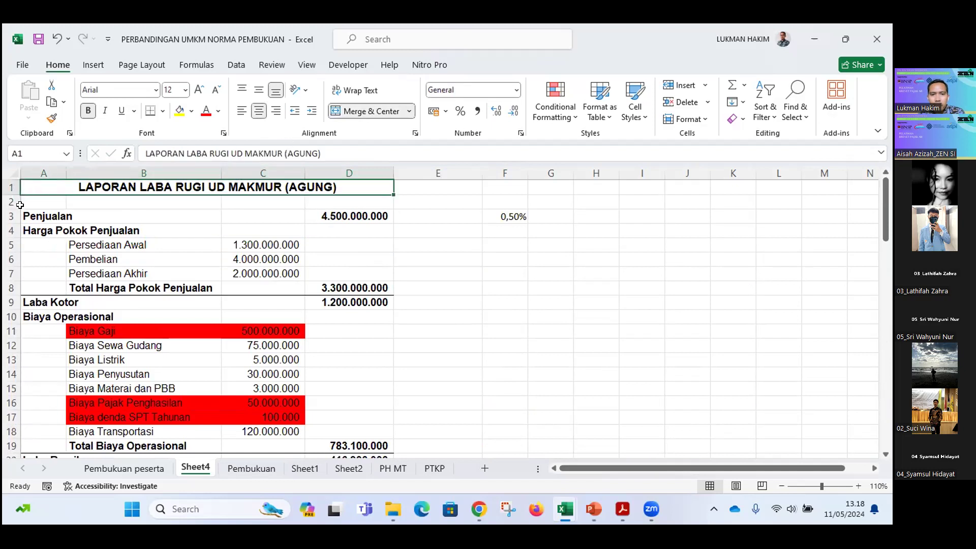
pyautogui.moveTo(48, 202); pyautogui.dragTo(342, 196)
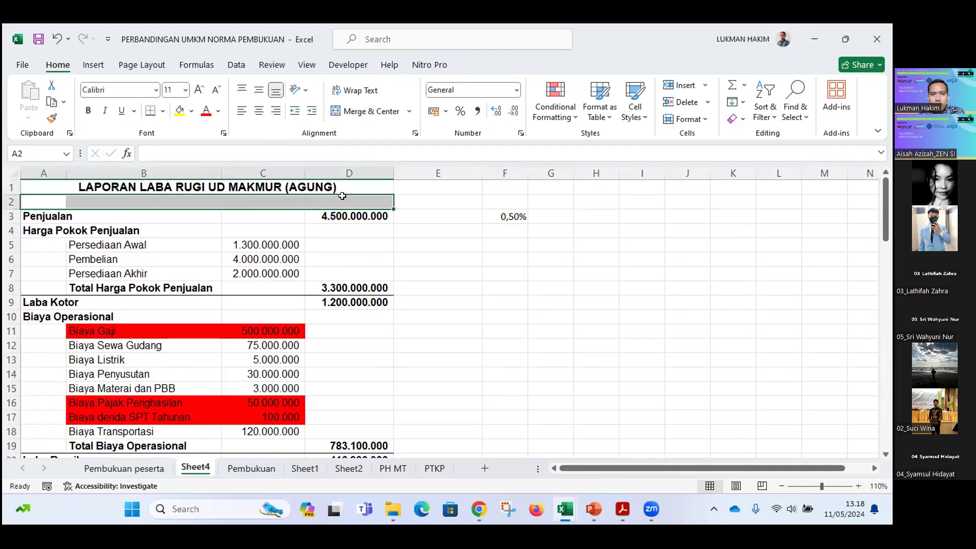
pyautogui.click(365, 111)
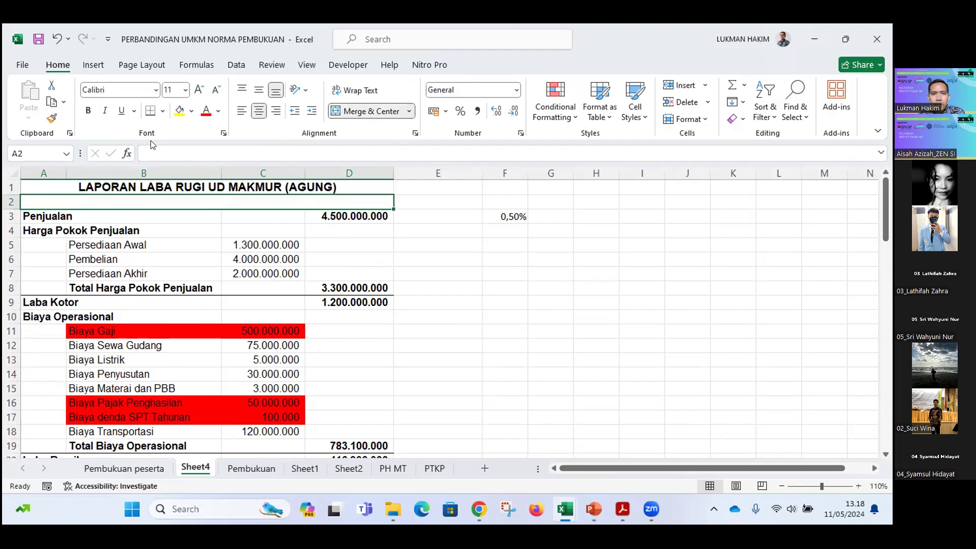
# - Enter the year 2023 in merged cell A2, below the LAPORAN LABA RUGI title
pyautogui.click(162, 148)
pyautogui.write('2023')
pyautogui.press('Return')
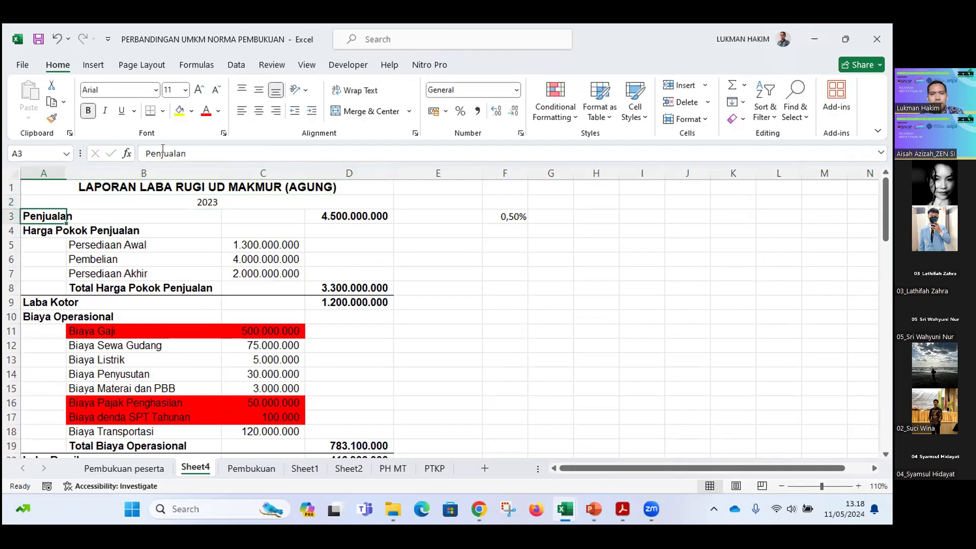
# - Make the 2023 heading in A2 bold and enlarge its font size to 18
pyautogui.click(241, 202)
pyautogui.click(198, 90)
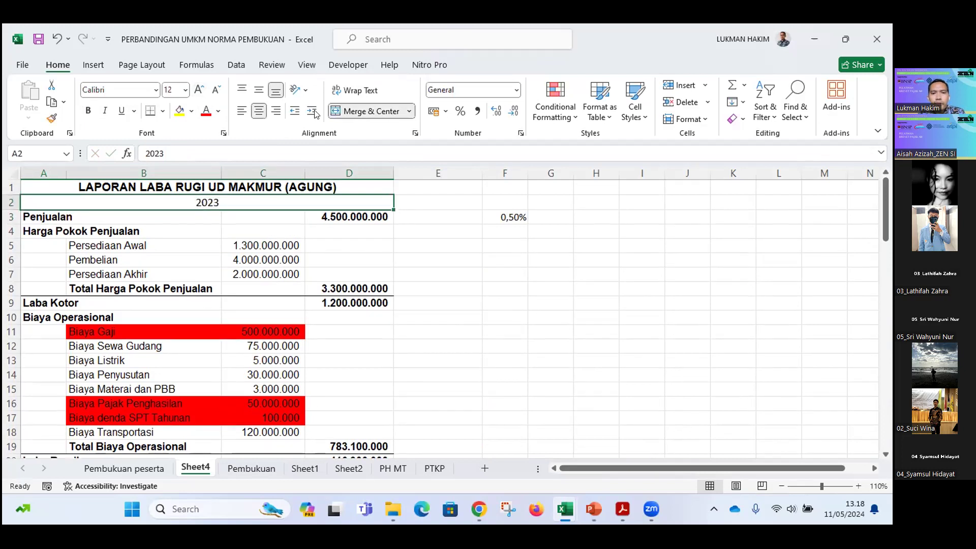
pyautogui.click(88, 111)
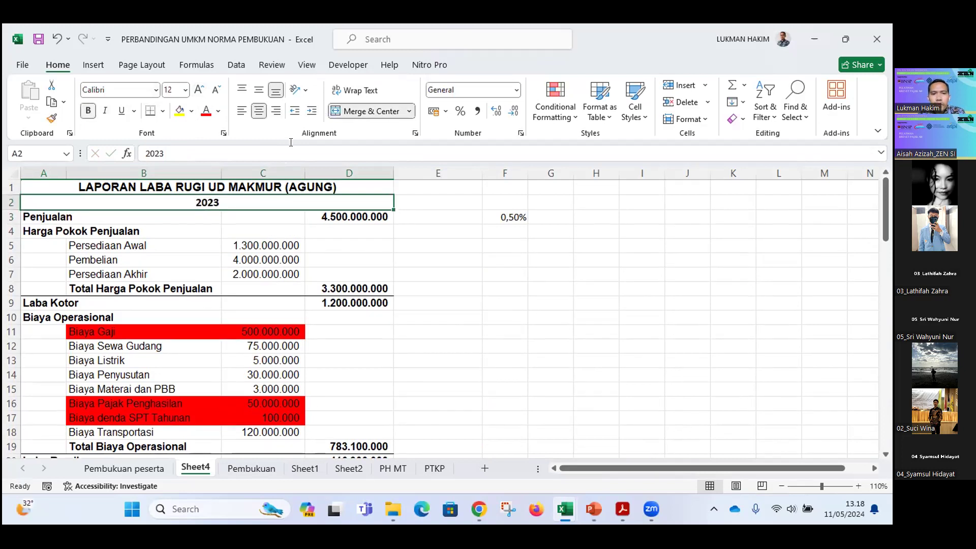
pyautogui.click(199, 90)
pyautogui.click(199, 90)
pyautogui.click(199, 89)
# - Inspect the PPh Kurang Bayar formula in D41, beside the PPh Pasal 29 note
pyautogui.click(420, 260)
pyautogui.scroll(-7, 419, 260)
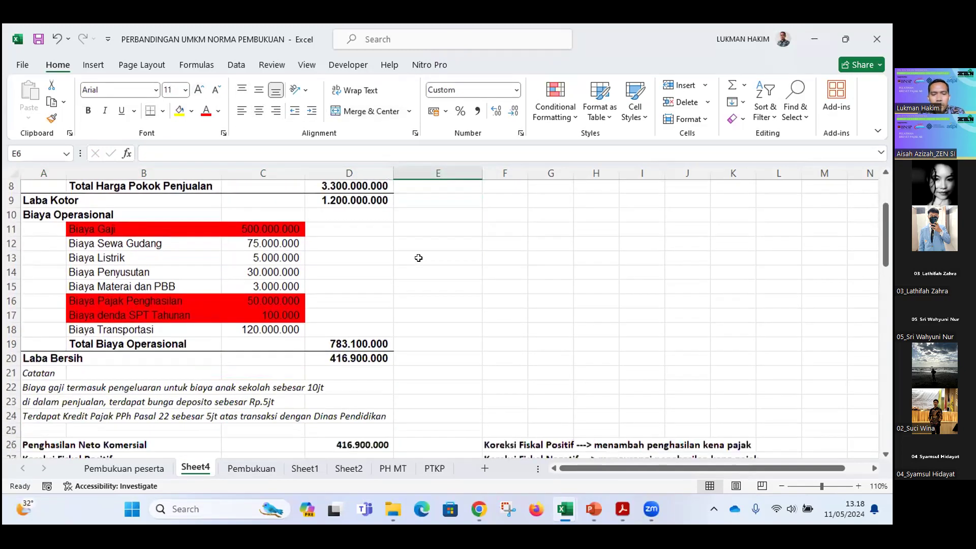
pyautogui.scroll(-5, 418, 258)
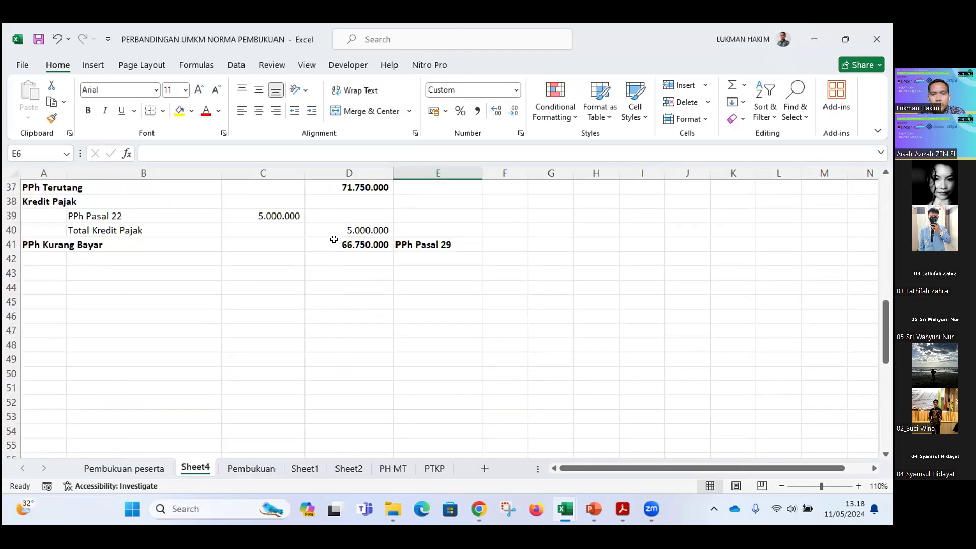
pyautogui.click(334, 243)
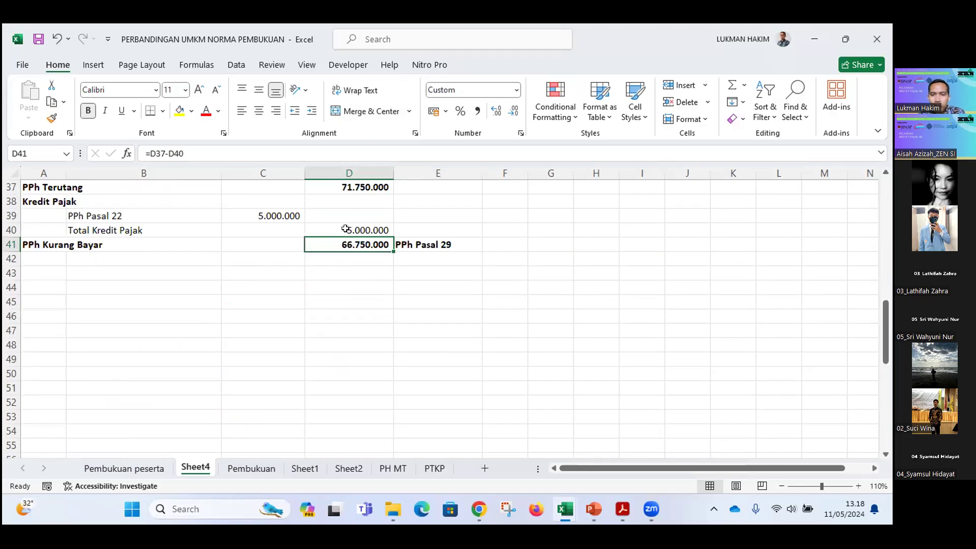
pyautogui.click(350, 260)
pyautogui.click(356, 243)
pyautogui.scroll(3, 362, 263)
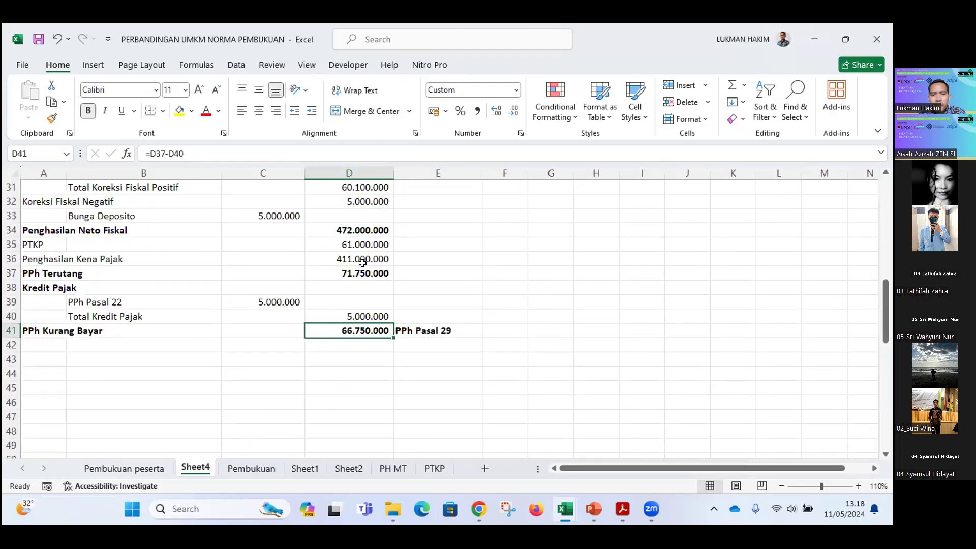
# - Review the fiscal reconciliation, the 2023 heading and the Biaya Operasional section of the income statement
pyautogui.scroll(4, 361, 263)
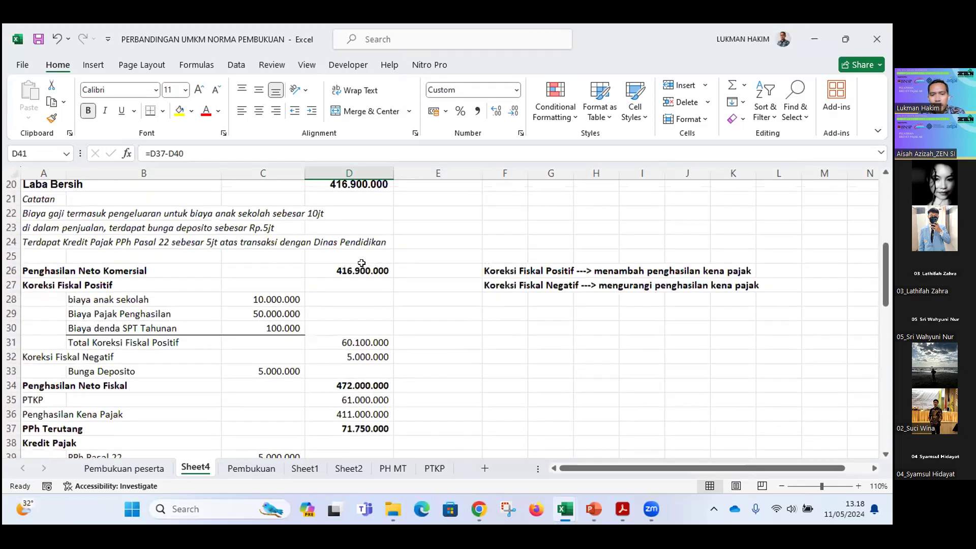
pyautogui.scroll(-2, 349, 274)
pyautogui.scroll(-2, 349, 274)
pyautogui.scroll(2, 349, 274)
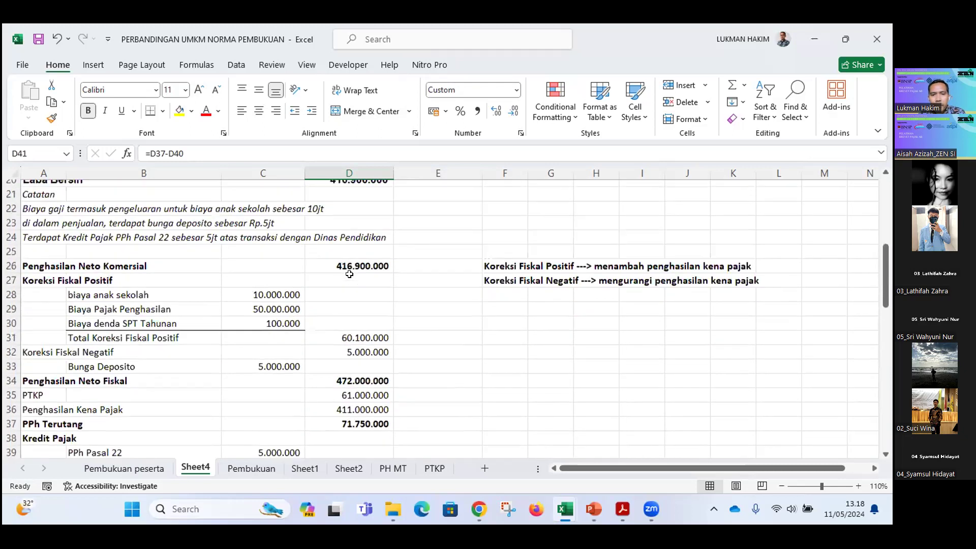
pyautogui.scroll(-2, 350, 274)
pyautogui.scroll(8, 349, 274)
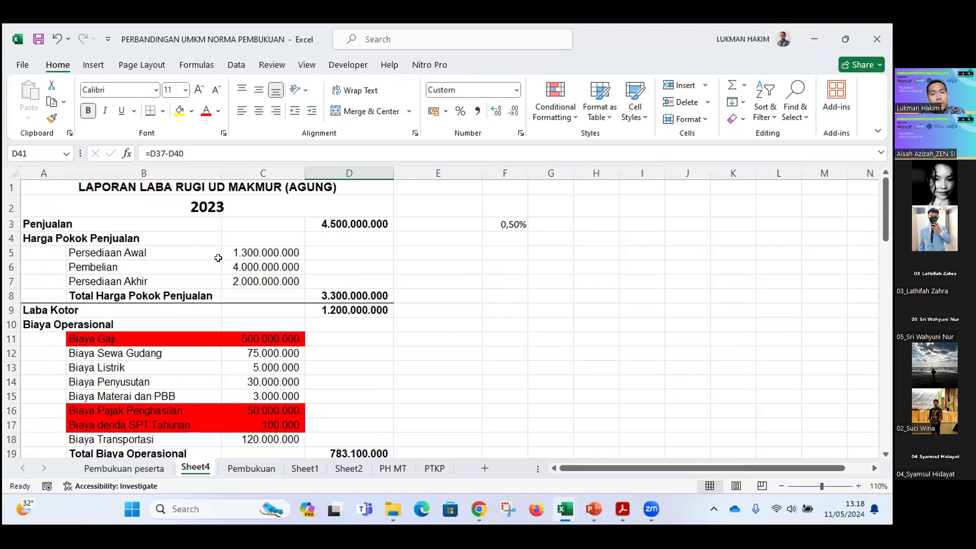
pyautogui.click(230, 207)
pyautogui.scroll(-3, 228, 220)
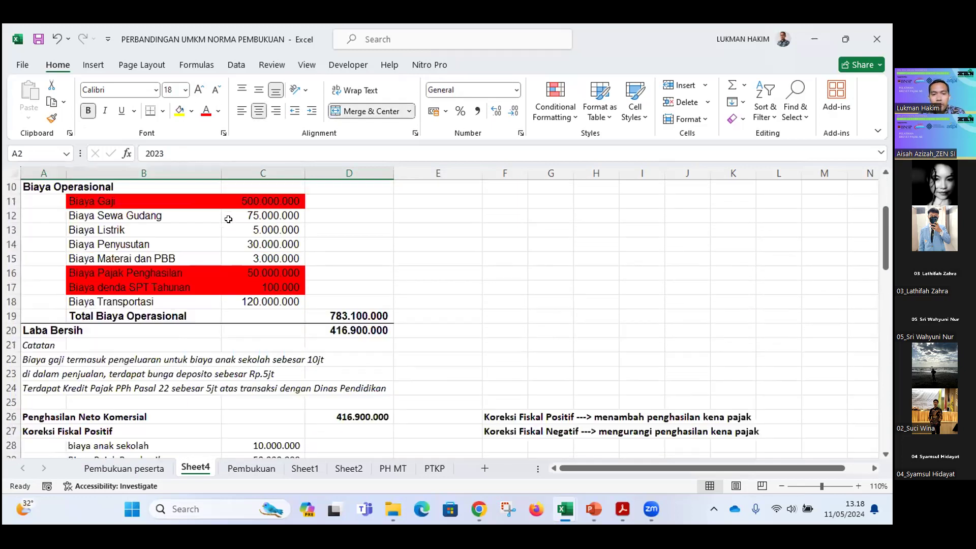
pyautogui.scroll(-1, 355, 292)
# - Switch to the 1770 workbook, look over the main form and open the 1770-I-hal 1 sheet
pyautogui.moveTo(571, 502)
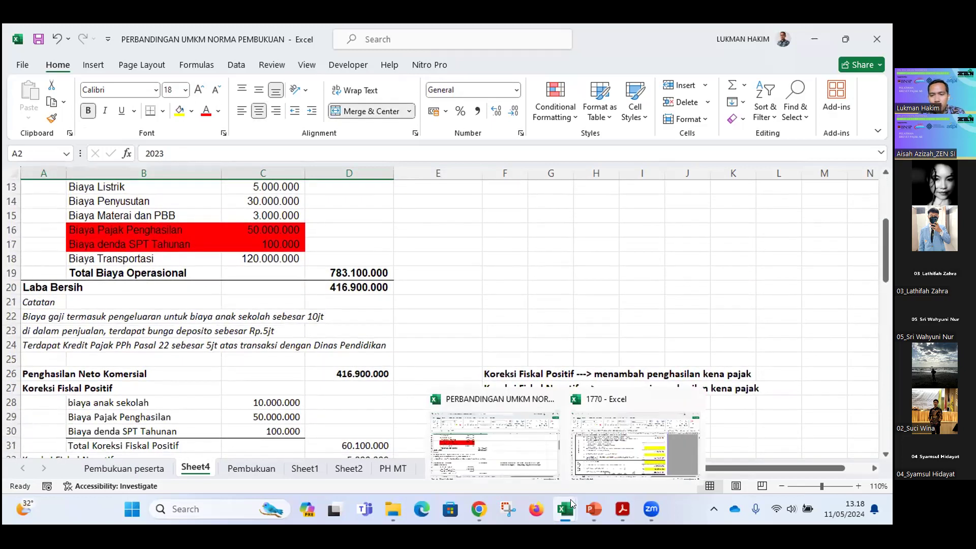
pyautogui.hotkey('alt', 'Tab')
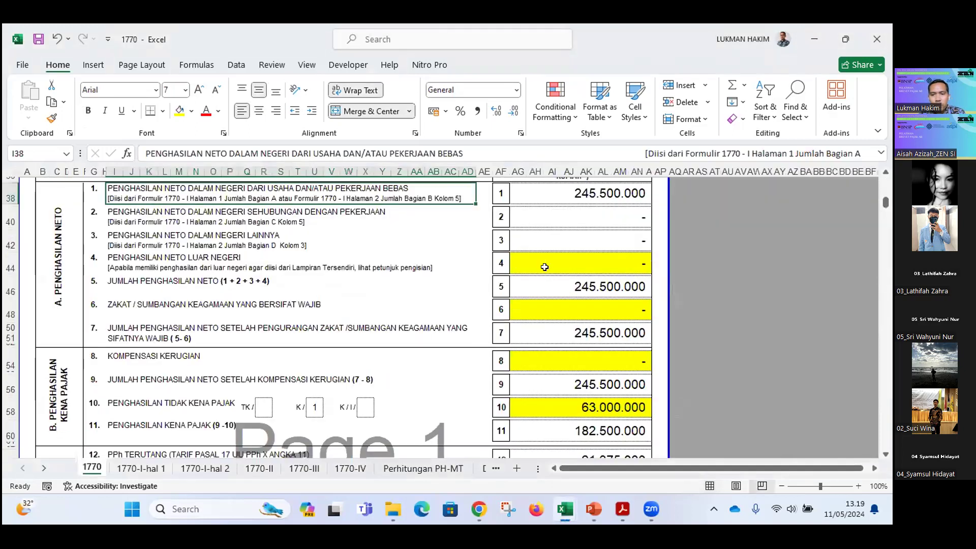
pyautogui.scroll(-1, 443, 294)
pyautogui.scroll(1, 443, 294)
pyautogui.scroll(-5, 160, 468)
pyautogui.click(152, 468)
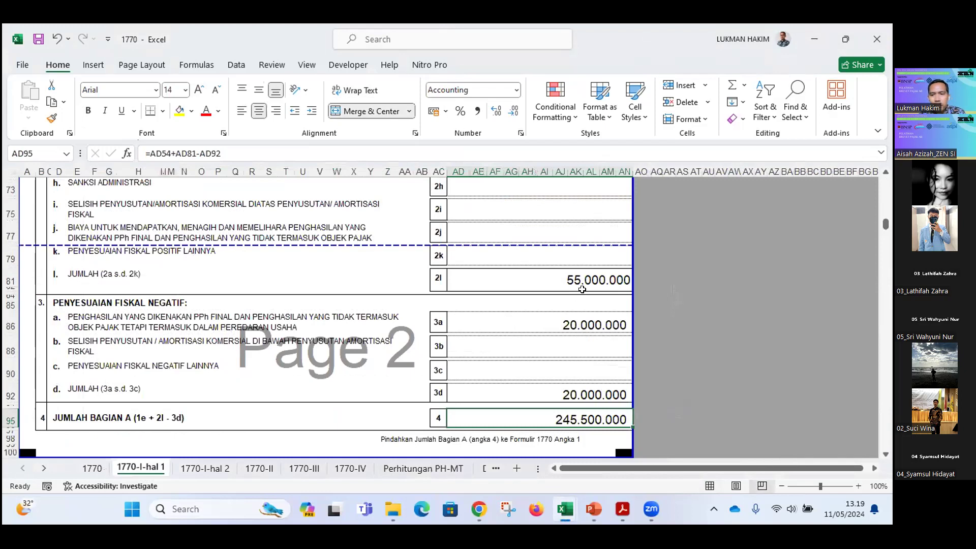
# - Set the positive fiscal adjustments 2f (Pajak Penghasilan) and 2a (private expenses of the taxpayer) to 0
pyautogui.scroll(1, 582, 286)
pyautogui.scroll(3, 582, 285)
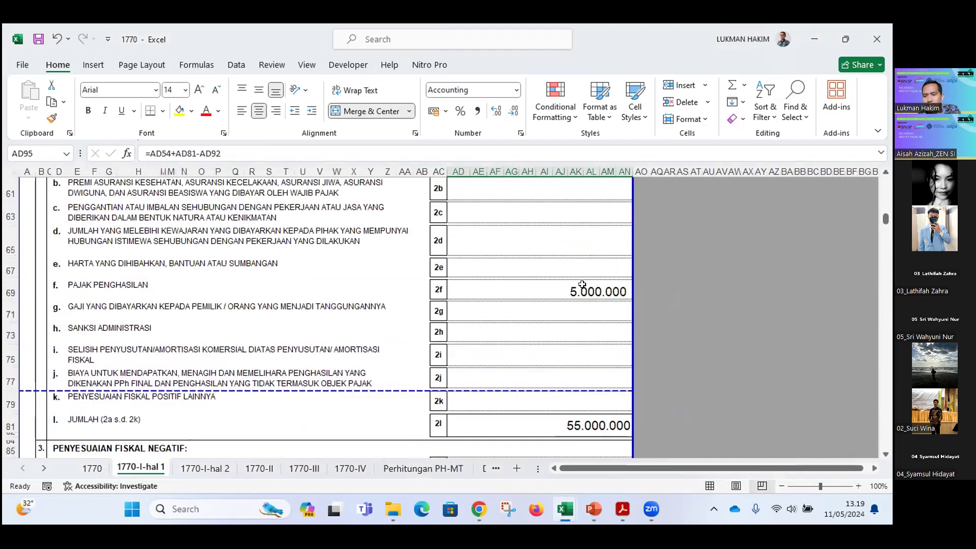
pyautogui.click(582, 285)
pyautogui.write('0')
pyautogui.scroll(-2, 583, 285)
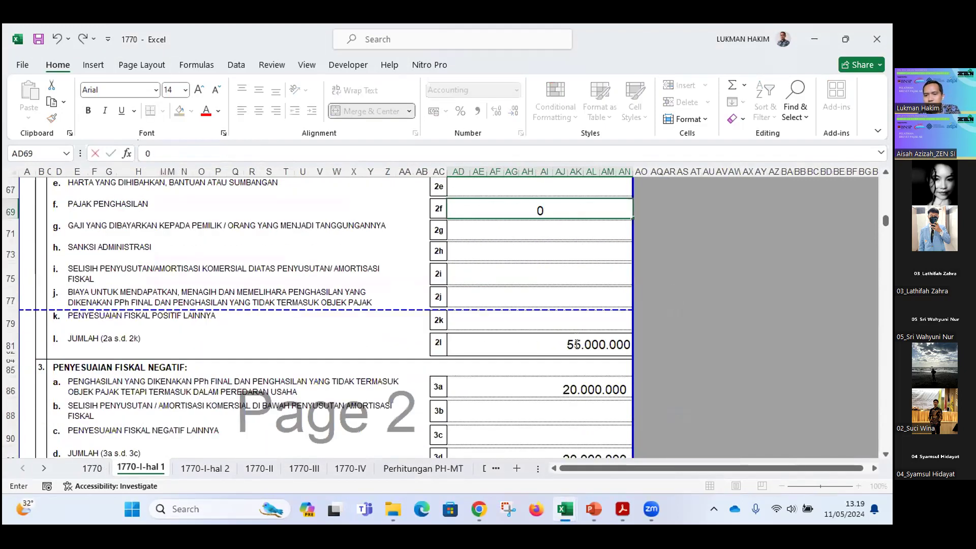
pyautogui.press('Return')
pyautogui.scroll(-1, 574, 345)
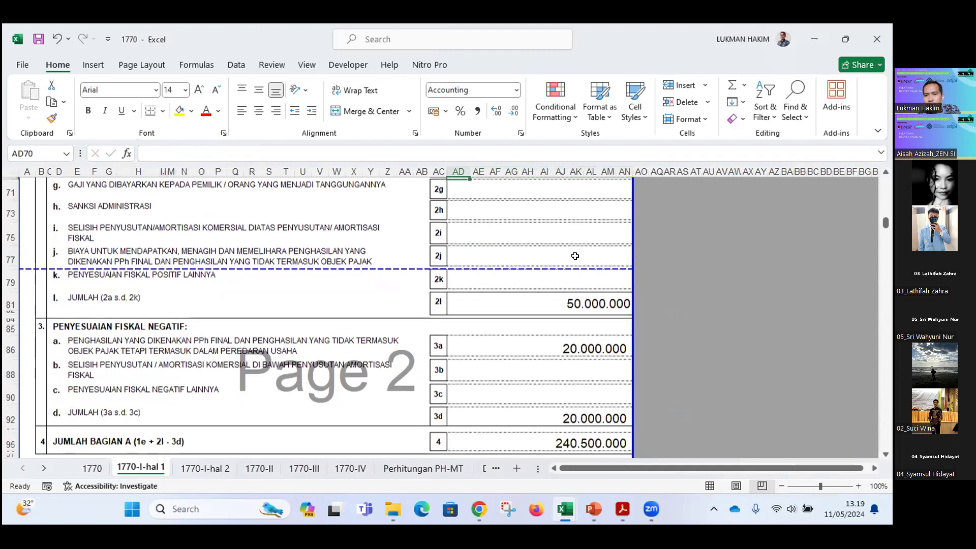
pyautogui.scroll(6, 573, 256)
pyautogui.click(574, 254)
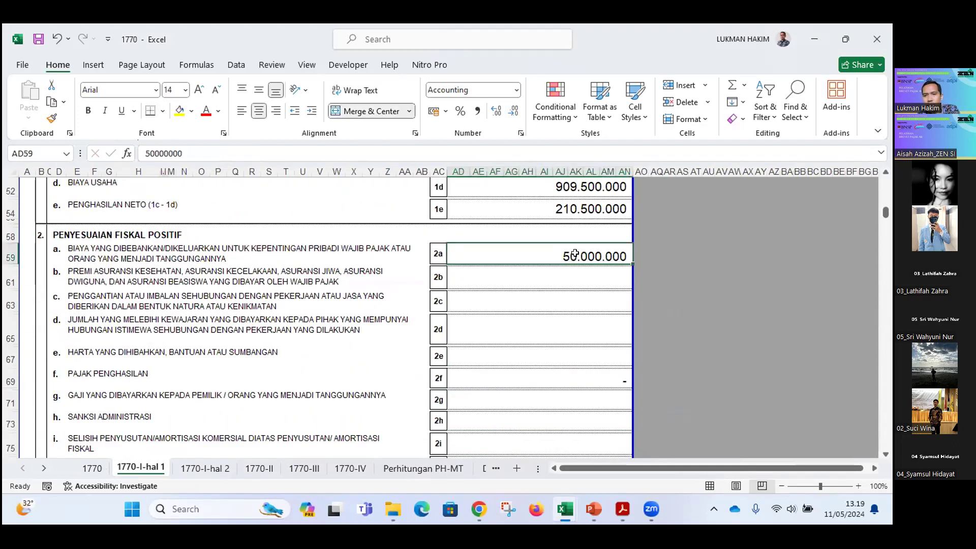
pyautogui.write('0')
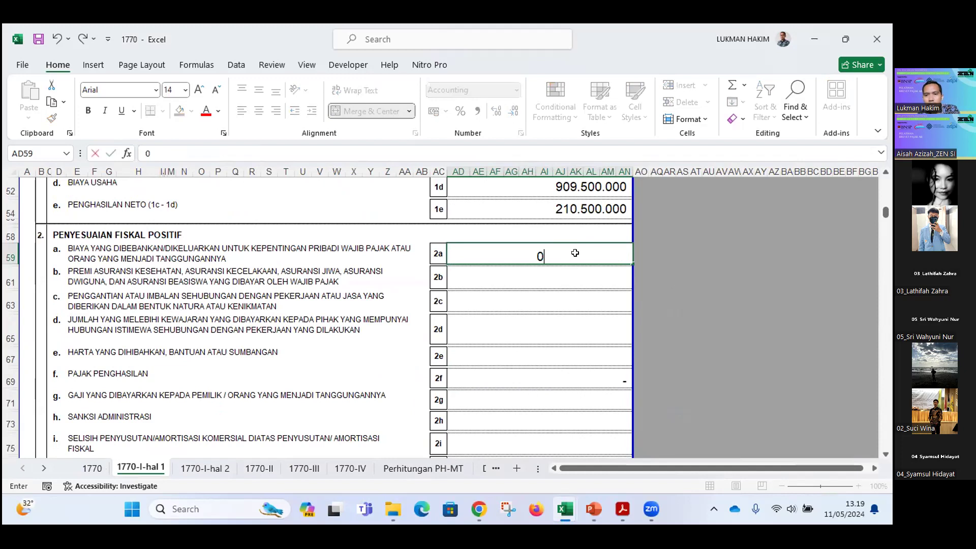
pyautogui.press('Return')
# - Replace Peredaran Usaha (1a), Harga Pokok Penjualan (1b) and Biaya Usaha (1d) with 0
pyautogui.scroll(3, 575, 244)
pyautogui.scroll(1, 574, 238)
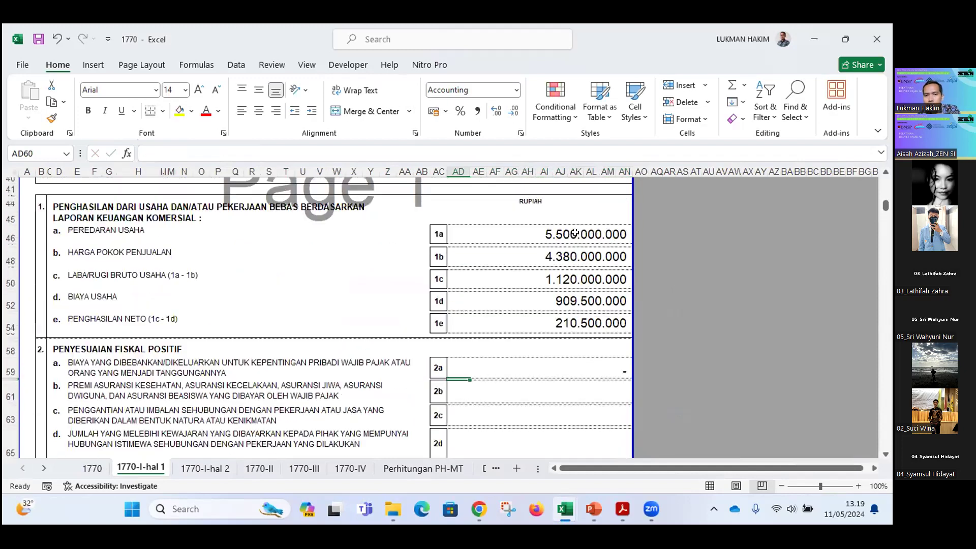
pyautogui.click(574, 237)
pyautogui.click(565, 255)
pyautogui.moveTo(566, 247); pyautogui.dragTo(568, 235)
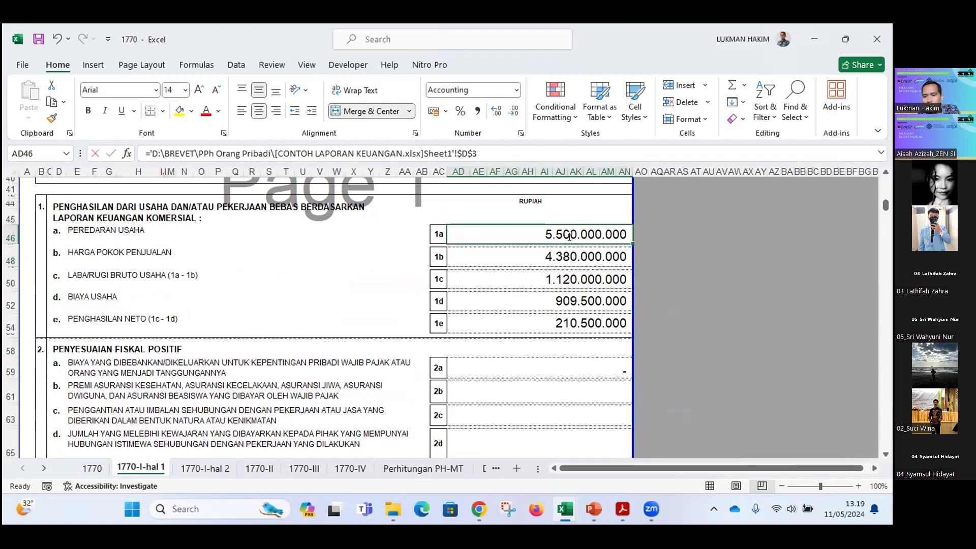
pyautogui.write('0')
pyautogui.press('Return')
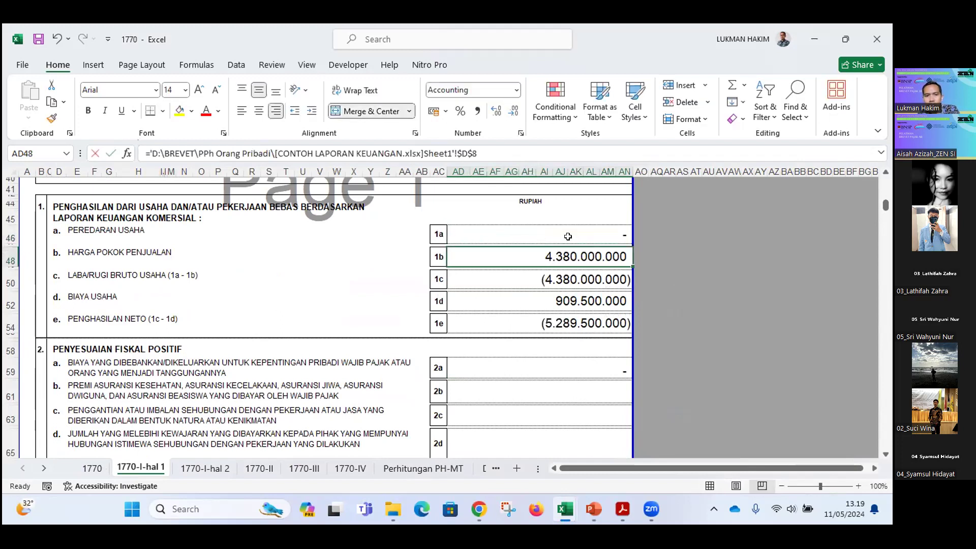
pyautogui.write('0')
pyautogui.press('Return')
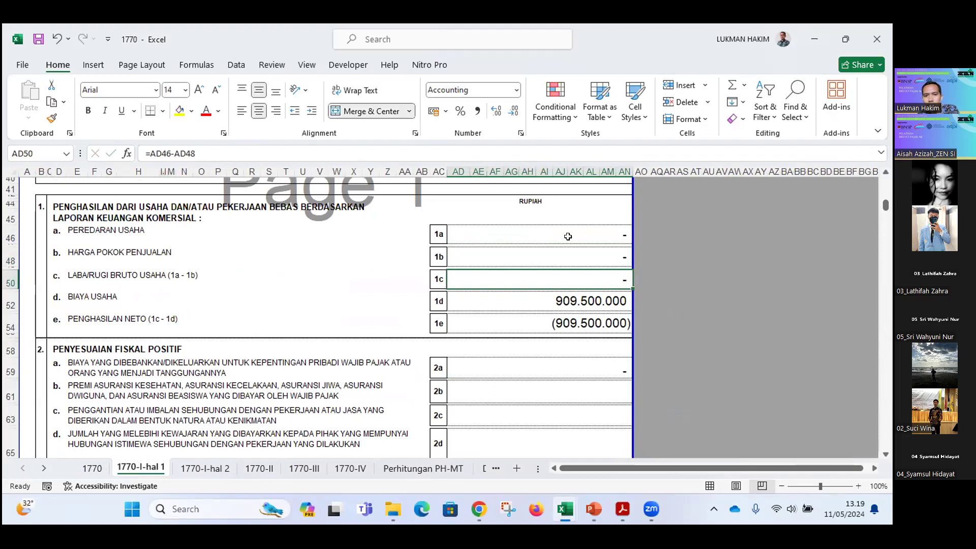
pyautogui.press('Down')
pyautogui.write('0')
pyautogui.press('Return')
pyautogui.scroll(-3, 177, 454)
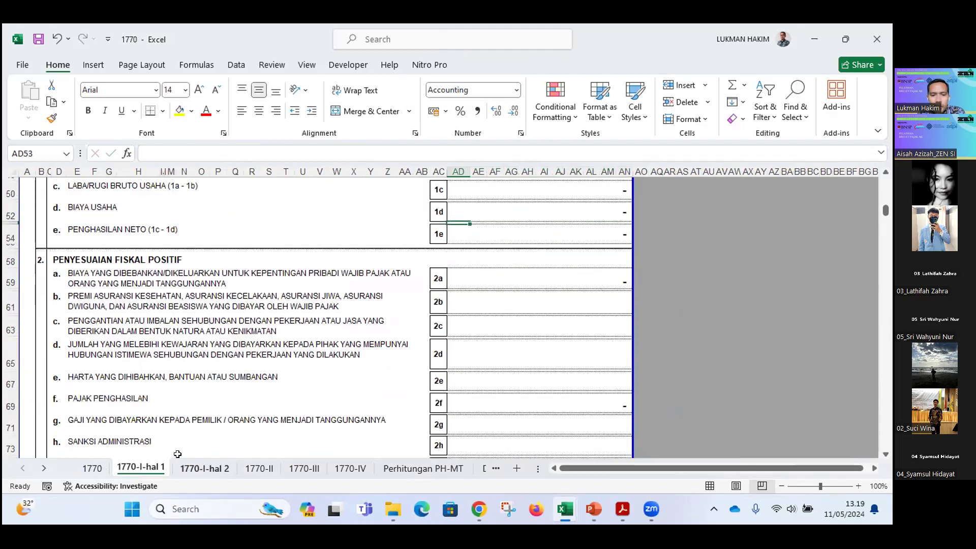
# - Check Bagian B on the 1770-I-hal 2 sheet and the tax withholding list in Bagian A on the 1770-II sheet
pyautogui.hotkey('ctrl', 'pagedown')
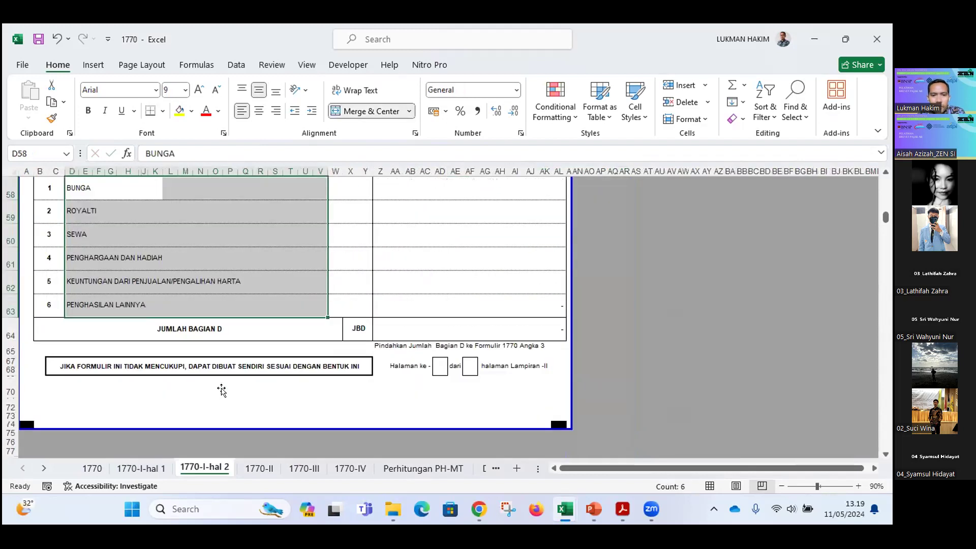
pyautogui.scroll(5, 223, 390)
pyautogui.scroll(8, 222, 390)
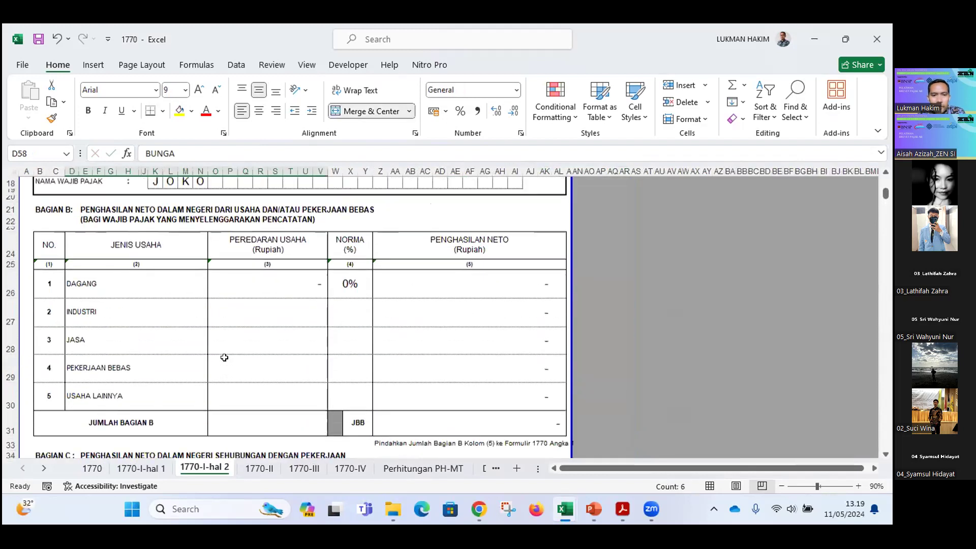
pyautogui.scroll(-5, 224, 357)
pyautogui.hotkey('ctrl', 'pagedown')
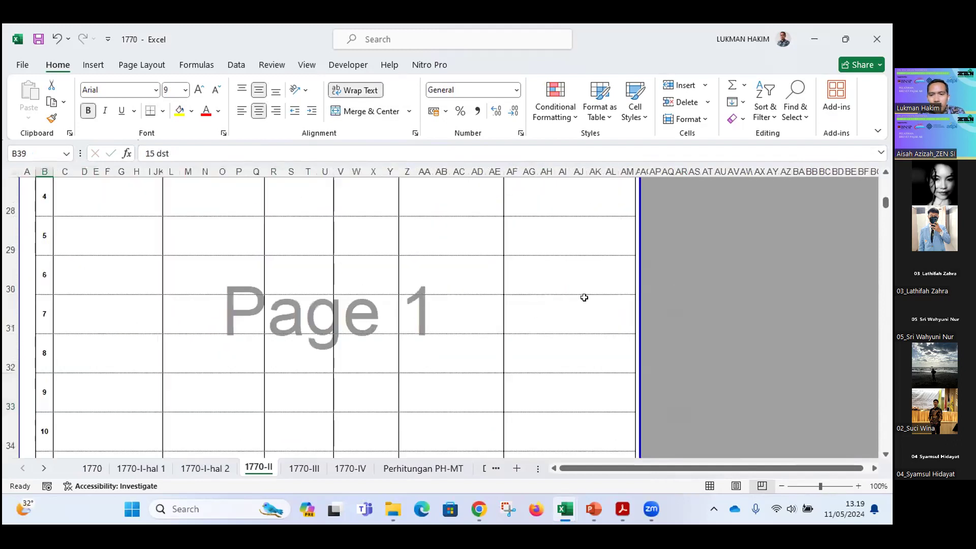
pyautogui.scroll(3, 277, 448)
pyautogui.scroll(-1, 299, 409)
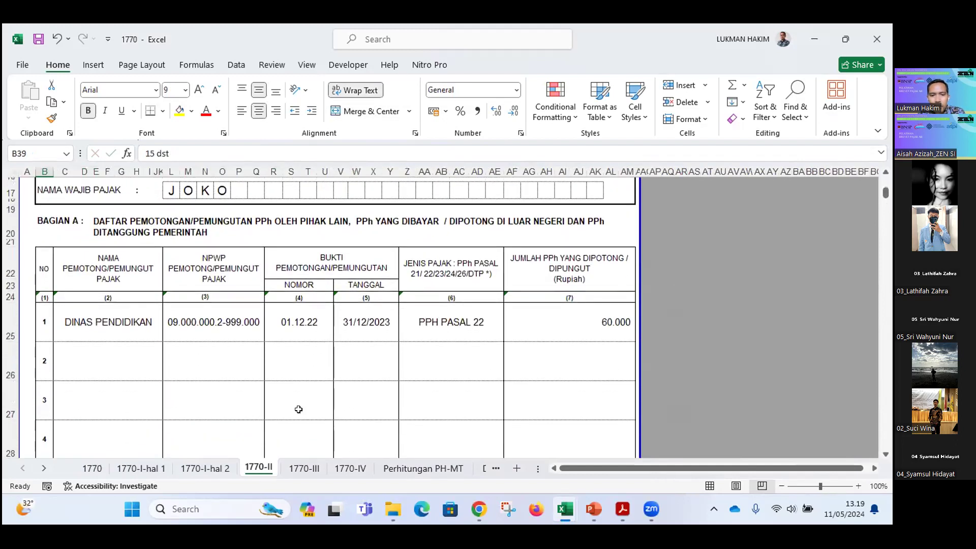
# - Return to the main 1770 sheet and review the Penghasilan Kena Pajak, PPh Terutang and Kredit Pajak sections
pyautogui.hotkey('ctrl', 'pageup')
pyautogui.hotkey('ctrl', 'pageup')
pyautogui.hotkey('ctrl', 'pageup')
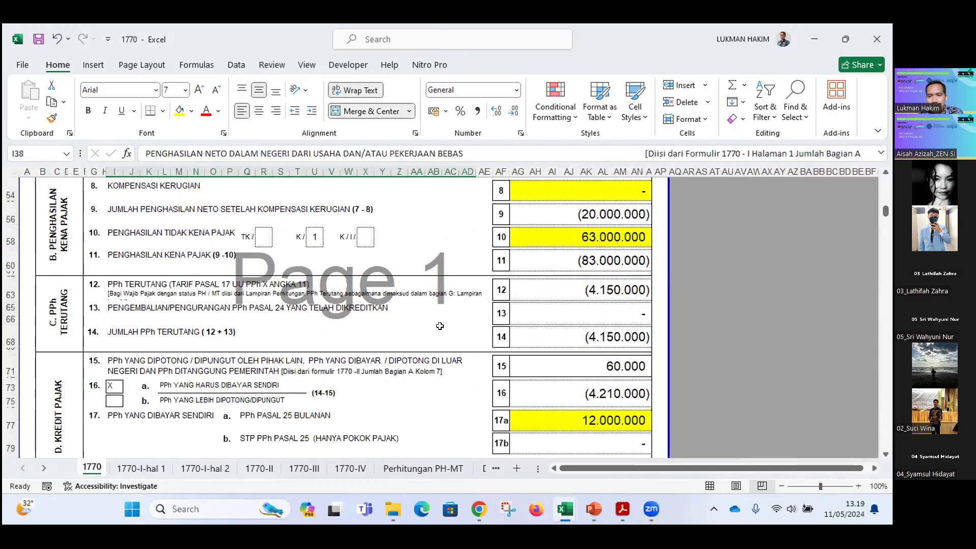
pyautogui.scroll(2, 452, 387)
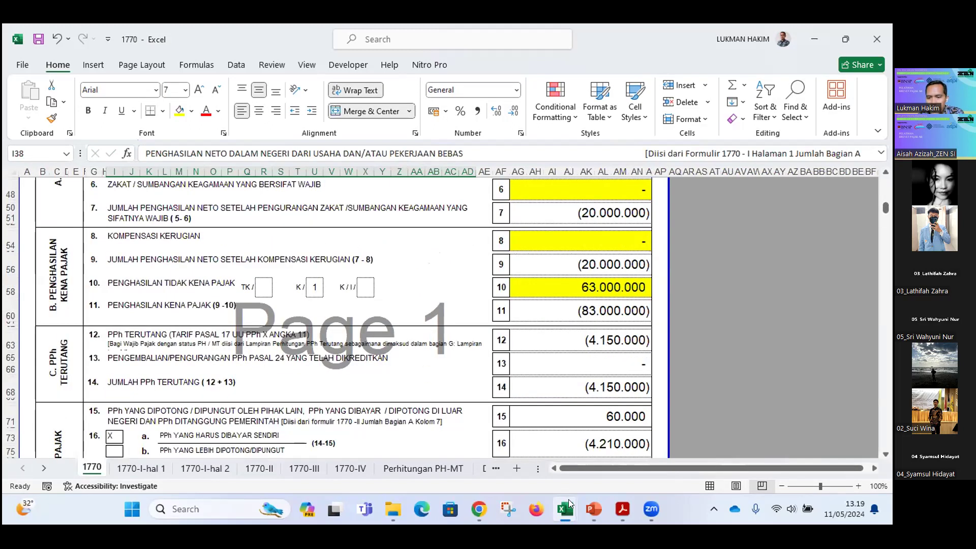
pyautogui.scroll(3, 480, 433)
pyautogui.scroll(-5, 268, 316)
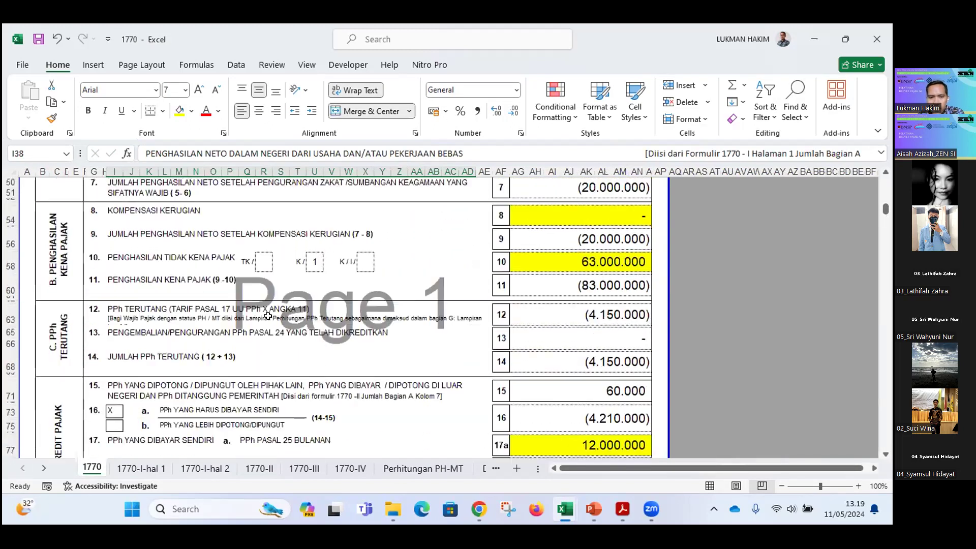
# - Switch to the PERBANDINGAN UMKM NORMA PEMBUKUAN workbook and review the income statement on Sheet4
pyautogui.hotkey('alt', 'Tab')
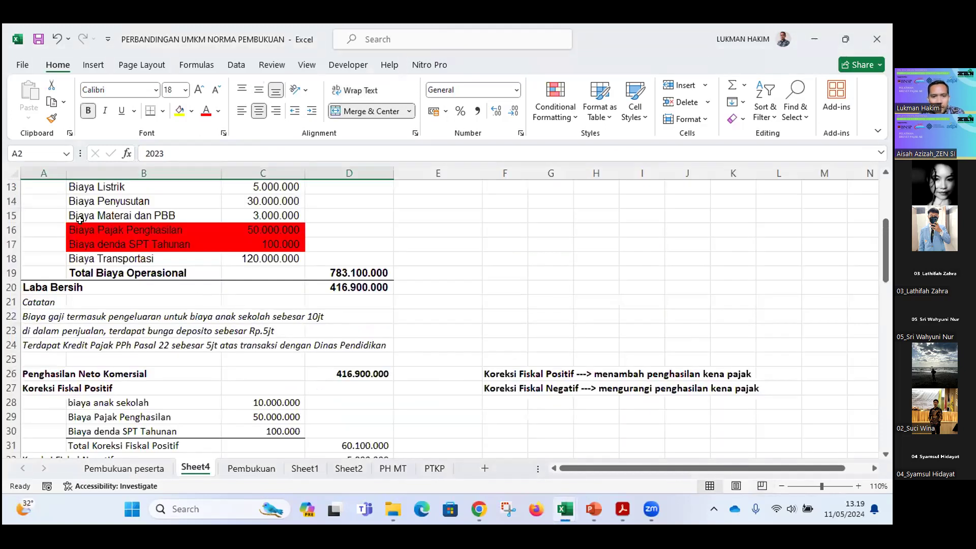
pyautogui.scroll(3, 259, 208)
pyautogui.scroll(1, 256, 200)
pyautogui.scroll(-1, 256, 200)
pyautogui.scroll(-2, 600, 445)
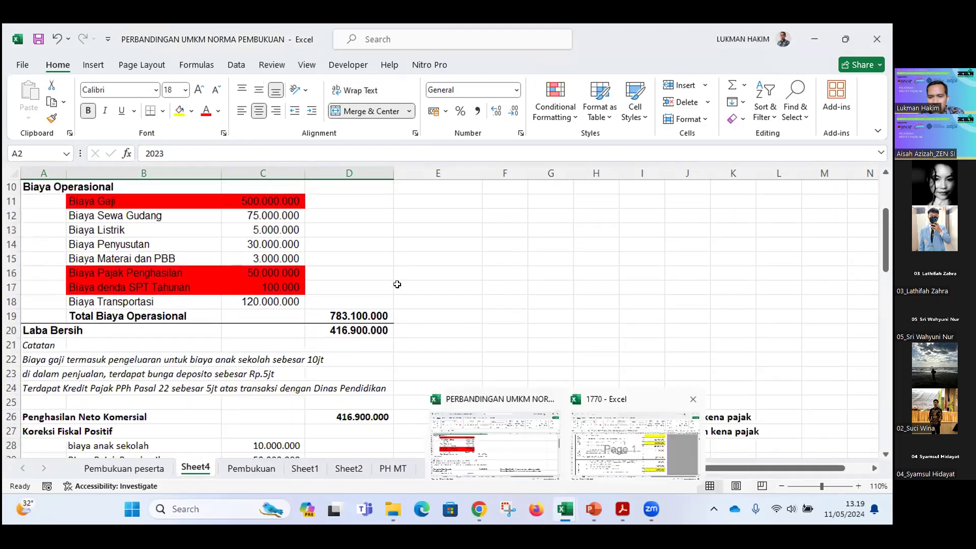
# - Switch back to the 1770 workbook and open the 1770-IV sheet listing the year-end assets
pyautogui.click(596, 460)
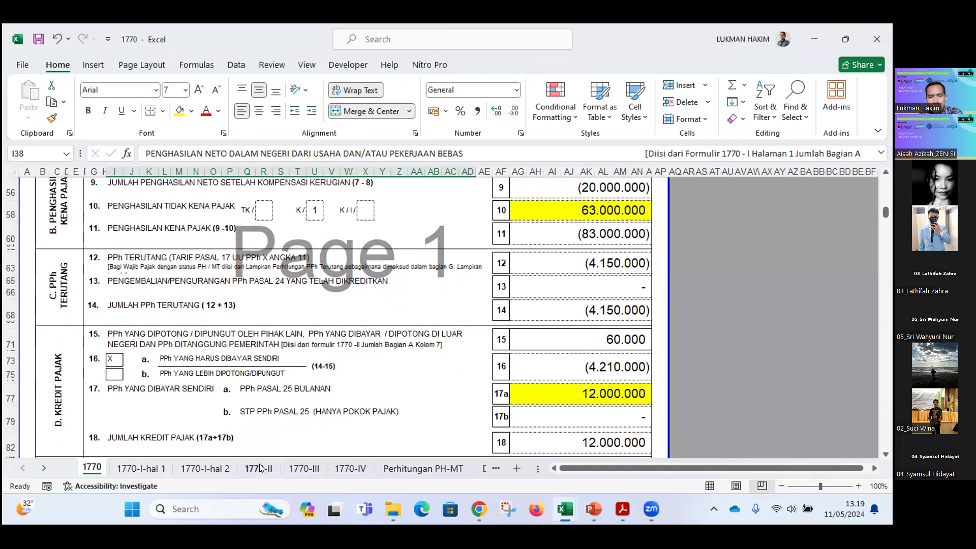
pyautogui.click(351, 468)
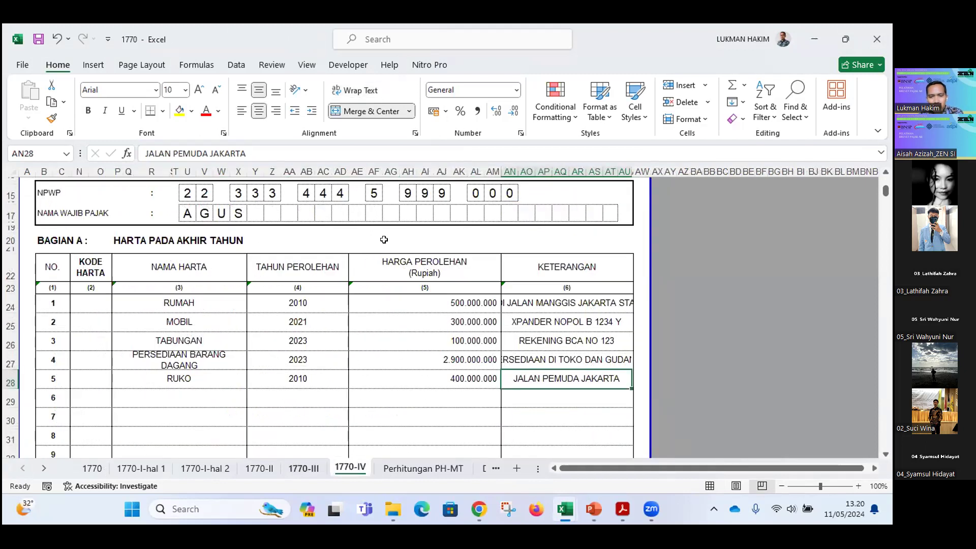
# - On the 1770-III sheet, clear both amounts in row 9, Sewa atas Tanah dan/atau Bangunan
pyautogui.hotkey('ctrl', 'pageup')
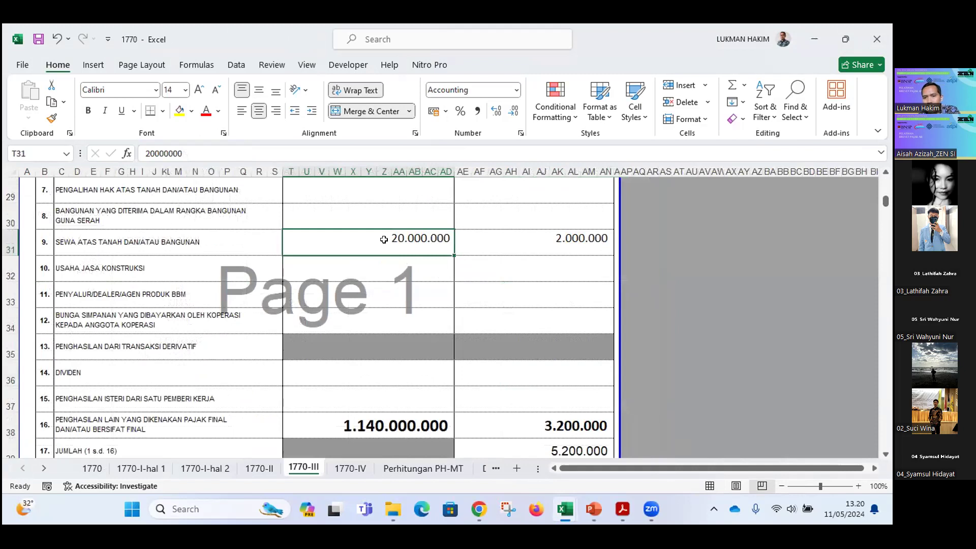
pyautogui.press('Delete')
pyautogui.press('Right')
pyautogui.press('Delete')
# - Clear both amounts in row 16, Penghasilan Lain yang Dikenakan Pajak Final dan/atau Bersifat Final
pyautogui.scroll(-2, 396, 315)
pyautogui.click(404, 271)
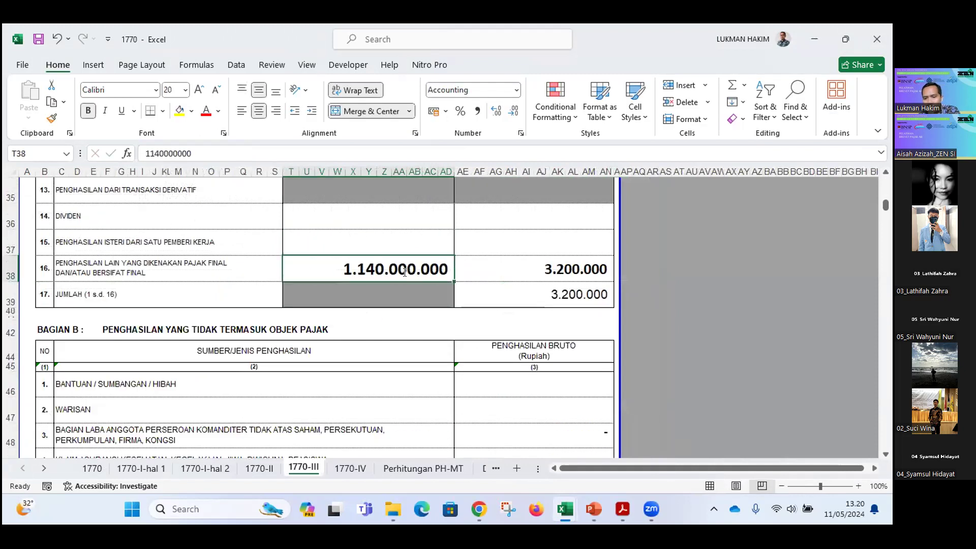
pyautogui.press('Delete')
pyautogui.press('Down')
pyautogui.scroll(-1, 448, 204)
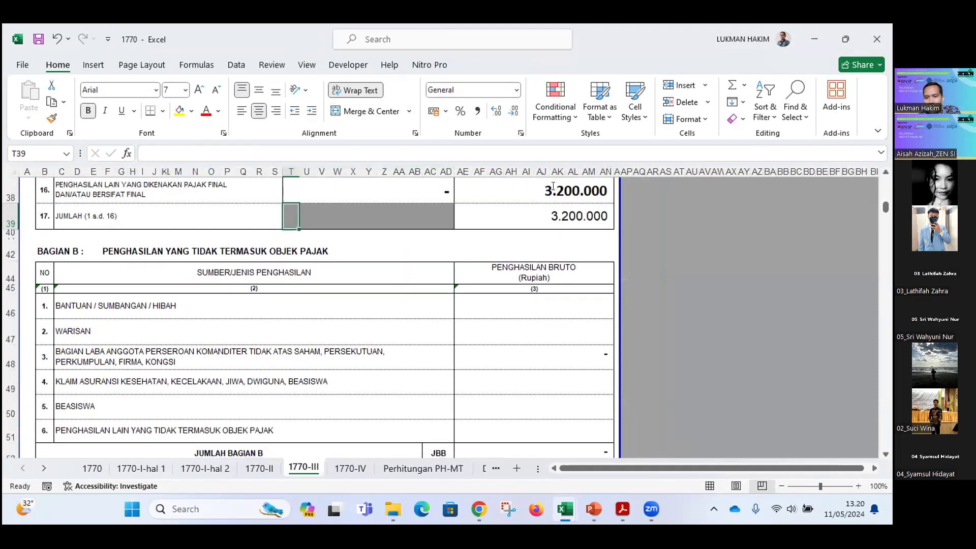
pyautogui.click(553, 186)
pyautogui.press('Delete')
pyautogui.press('Down')
pyautogui.scroll(-1, 352, 331)
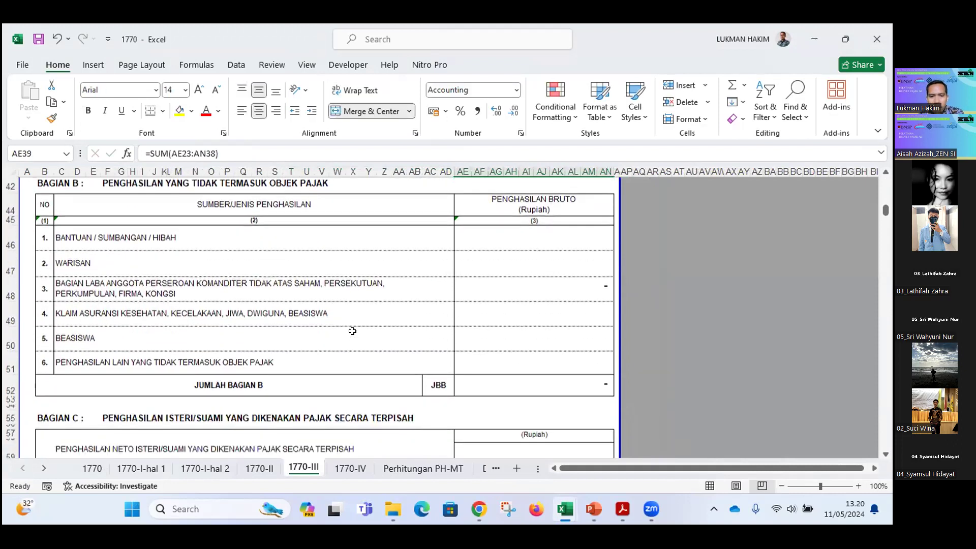
# - Check Bagian B and Bagian C of the 1770-III sheet and open the 1770-II sheet at the taxpayer name boxes
pyautogui.scroll(-3, 370, 371)
pyautogui.scroll(2, 300, 344)
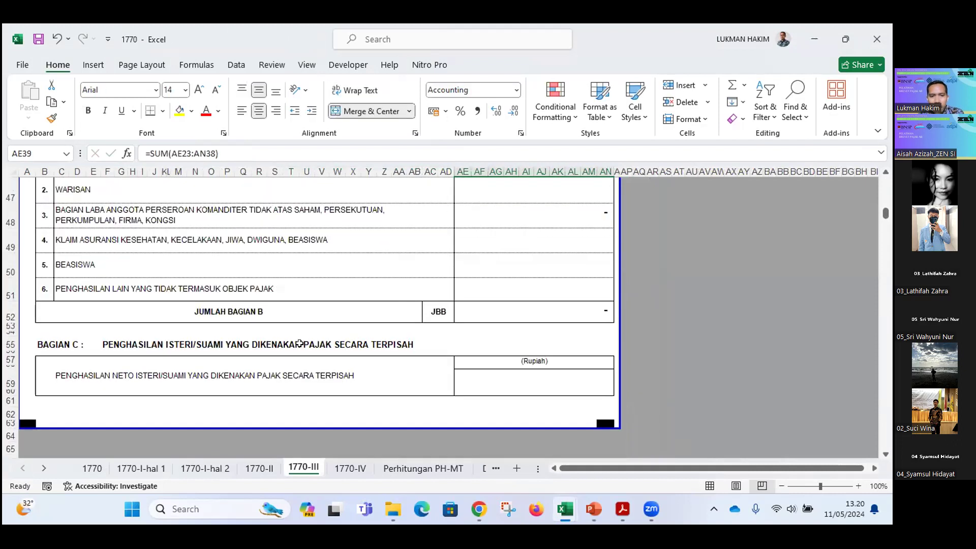
pyautogui.hotkey('ctrl', 'pageup')
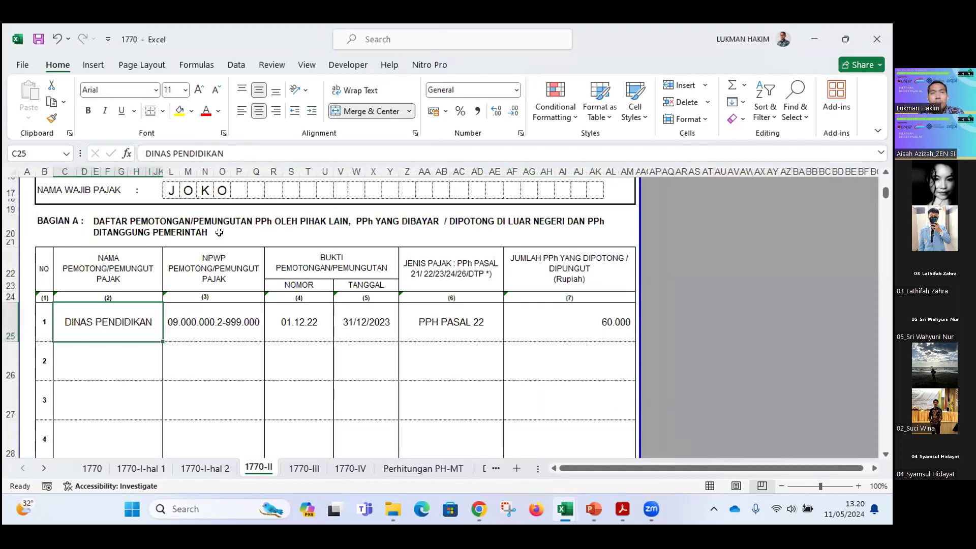
pyautogui.scroll(1, 219, 232)
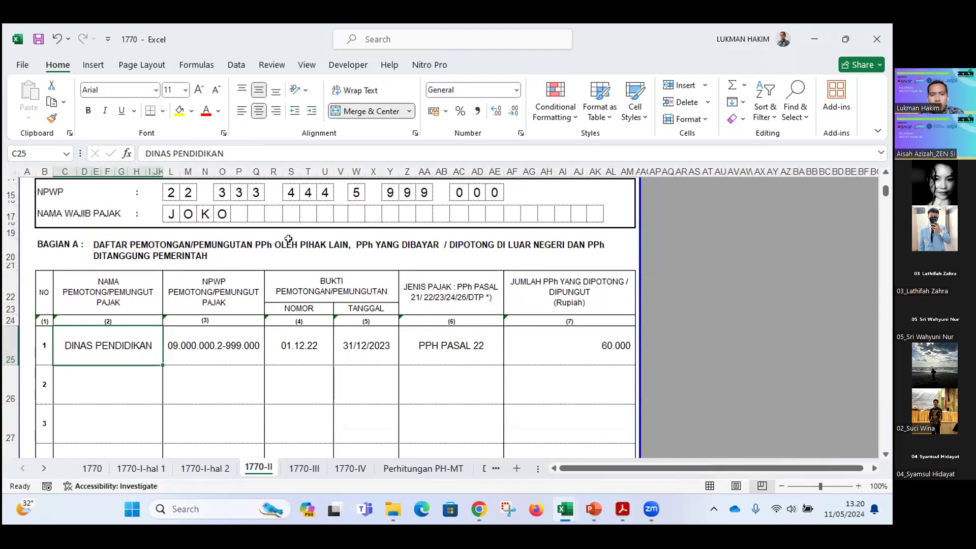
pyautogui.click(172, 213)
pyautogui.write('a')
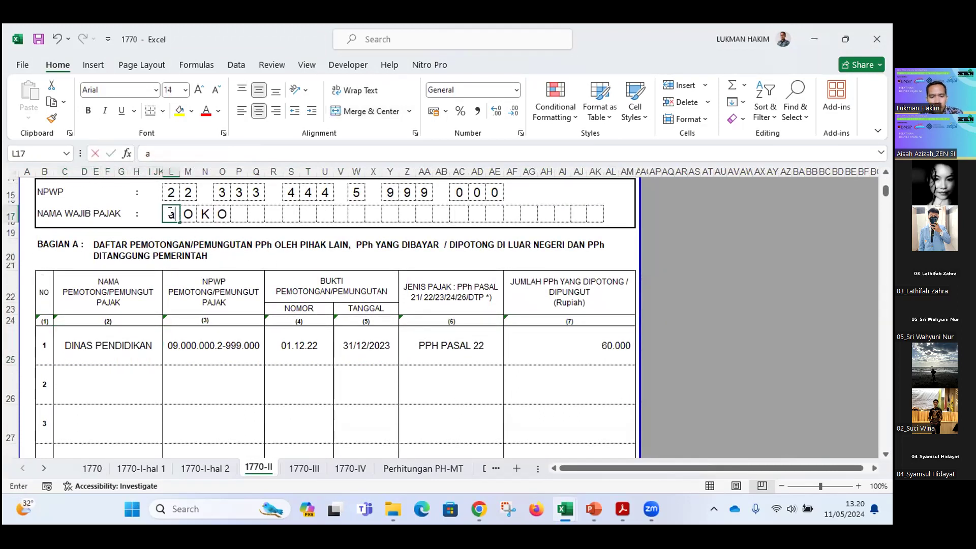
pyautogui.press('capslock')
pyautogui.write('G')
pyautogui.press('BackSpace')
pyautogui.press('Return')
pyautogui.press('capslock')
pyautogui.write('A')
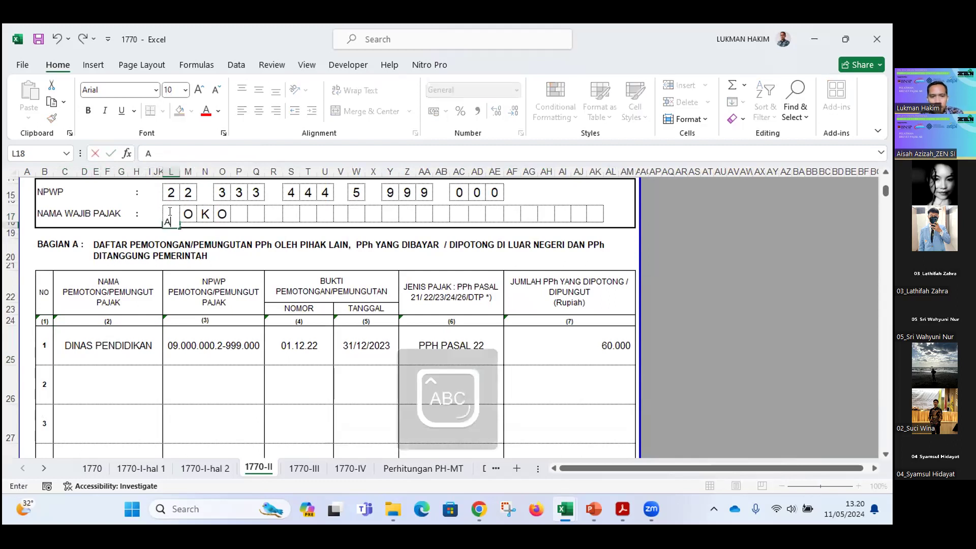
pyautogui.press('Tab')
pyautogui.click(172, 211)
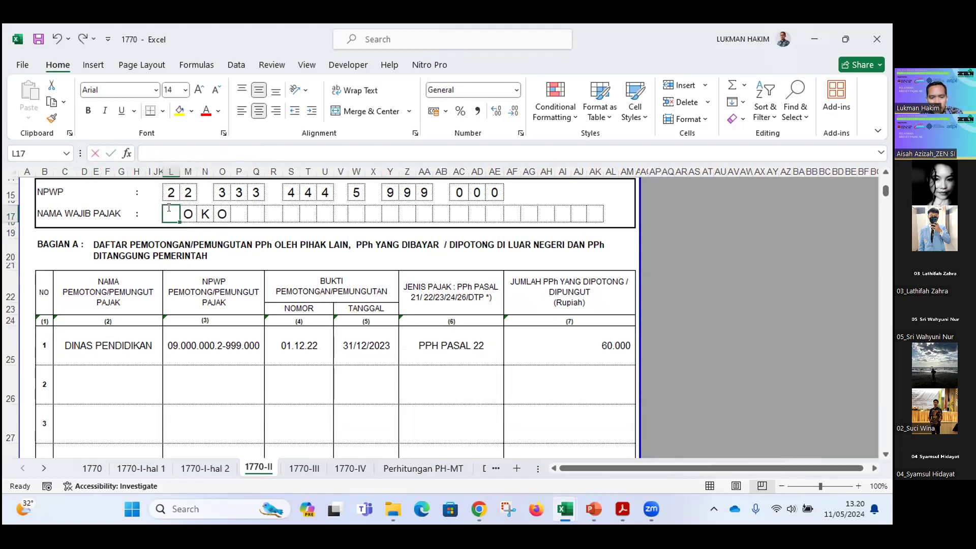
# - Enter the new taxpayer's name in capitals, one letter per box, in the Nama Wajib Pajak row of 1770-II
pyautogui.write('A')
pyautogui.press('Tab')
pyautogui.write('G')
pyautogui.press('Tab')
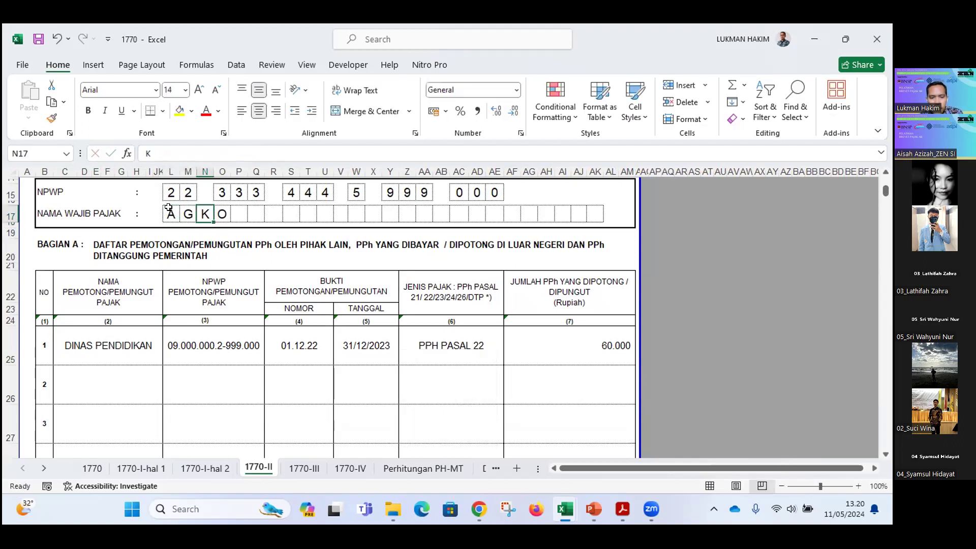
pyautogui.write('U')
pyautogui.press('Tab')
pyautogui.write('N')
pyautogui.press('Tab')
pyautogui.write('G')
pyautogui.press('Tab')
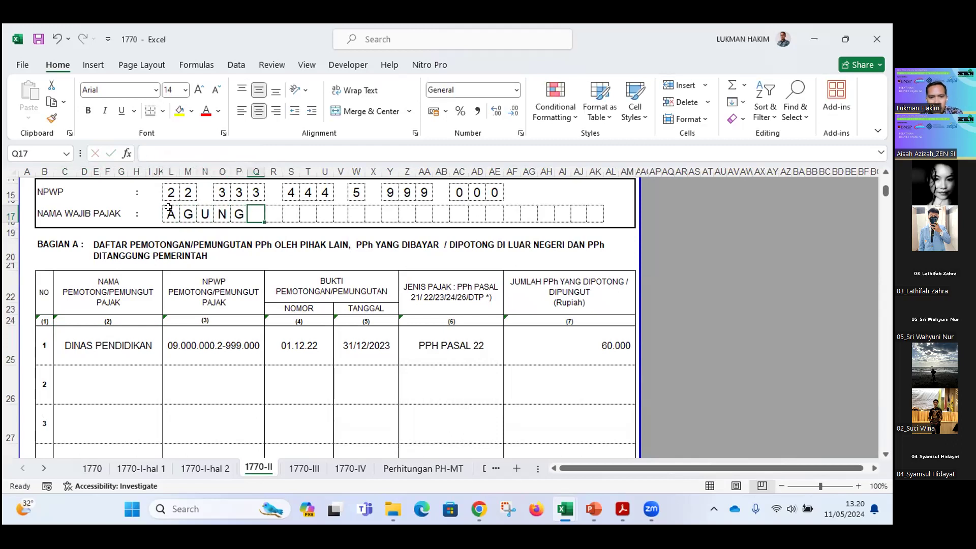
# - Set the withheld PPh amount of the Dinas Pendidikan entry in Bagian A to 5.000.000
pyautogui.click(112, 341)
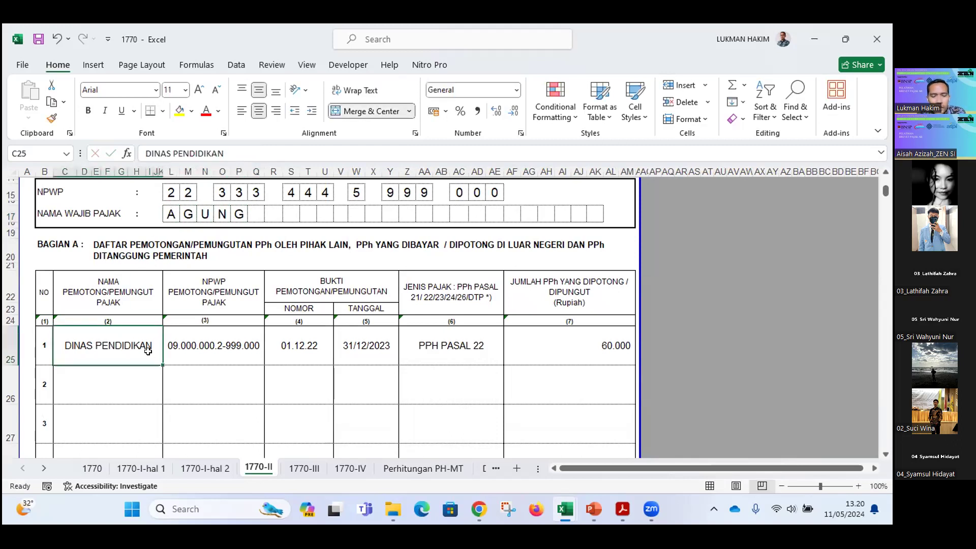
pyautogui.click(206, 345)
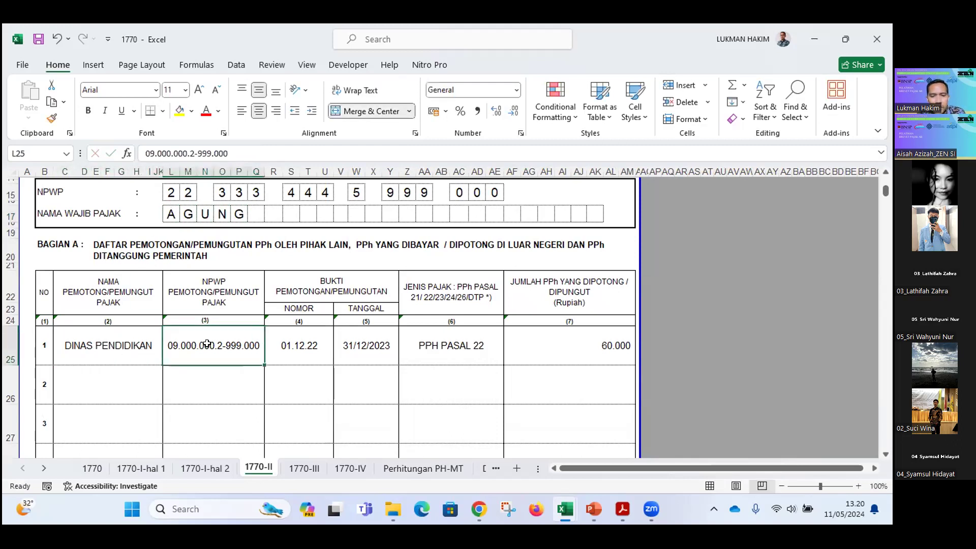
pyautogui.click(290, 343)
pyautogui.click(376, 343)
pyautogui.click(447, 343)
pyautogui.click(569, 342)
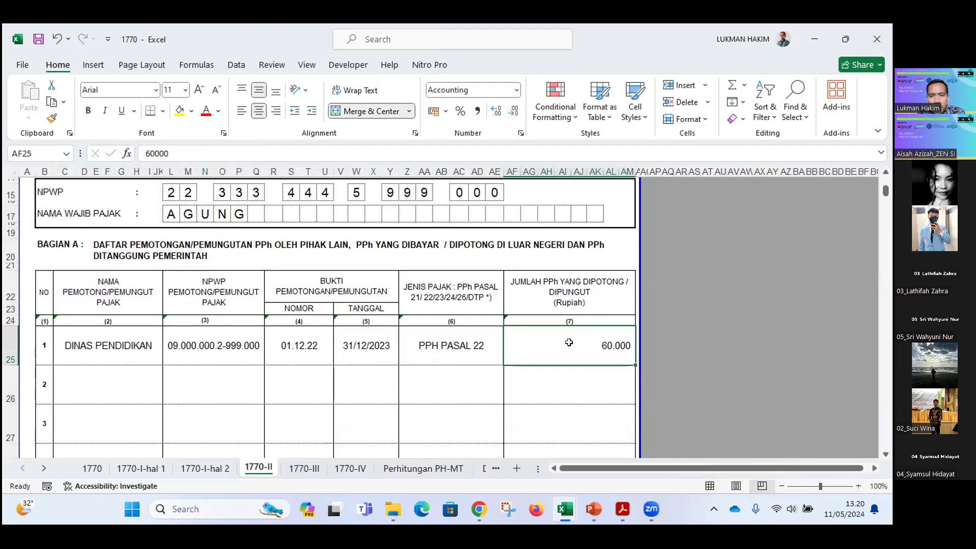
pyautogui.write('5')
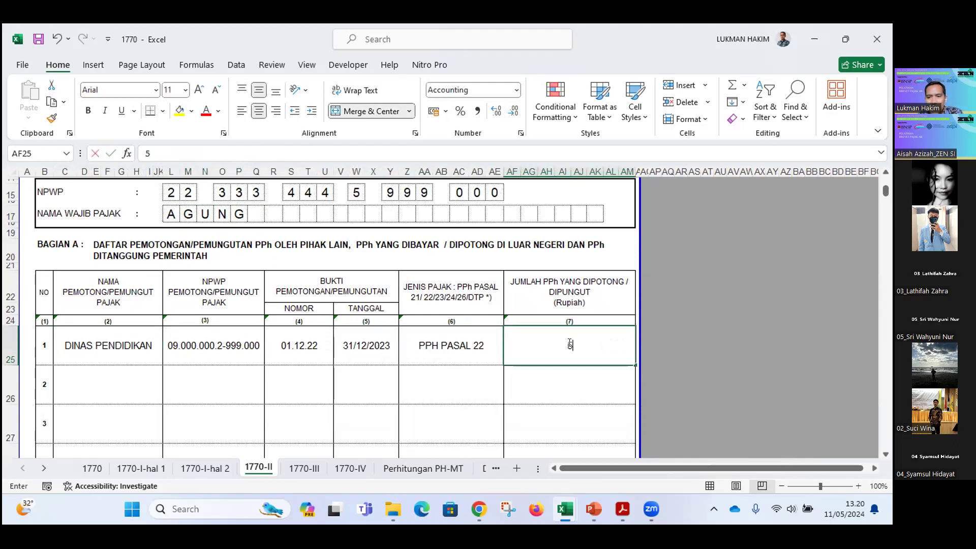
pyautogui.write('.000.0000')
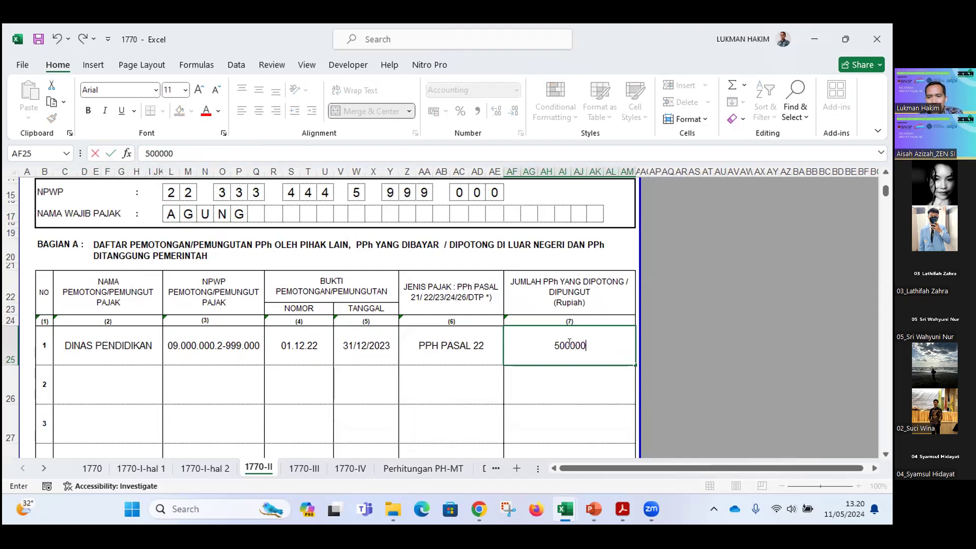
pyautogui.write('0')
pyautogui.press('Return')
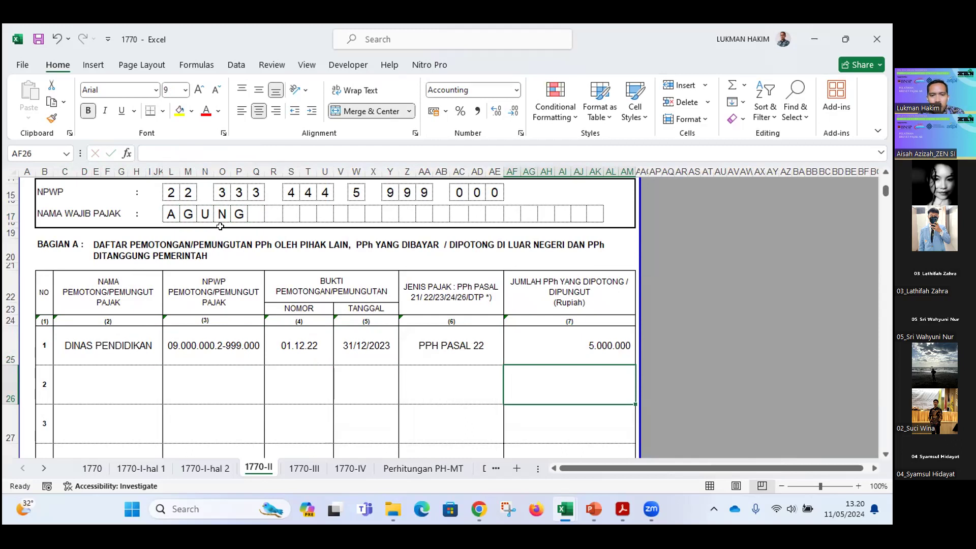
# - Check the withholder name, NPWP, proof number and tax type of the first entry in Bagian A
pyautogui.click(138, 345)
pyautogui.click(212, 346)
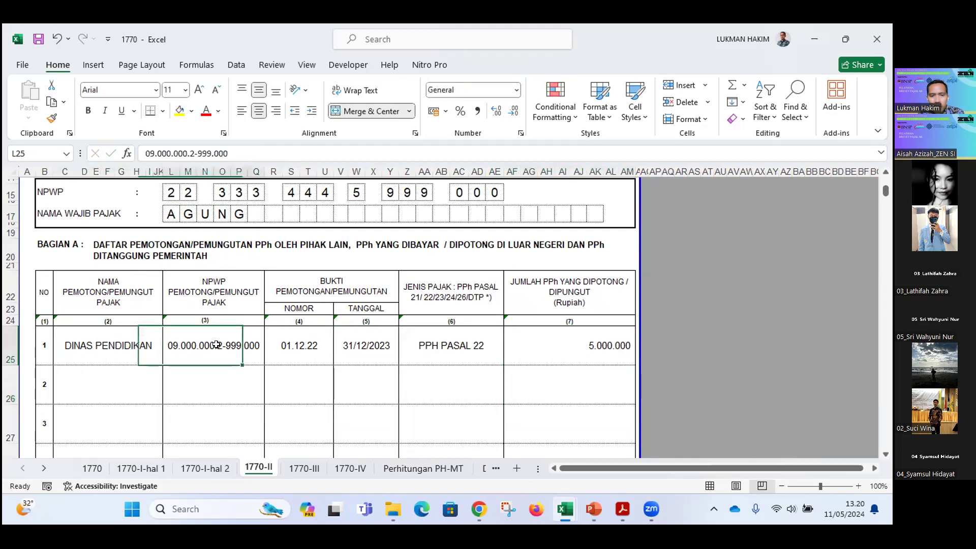
pyautogui.click(319, 346)
pyautogui.click(467, 334)
pyautogui.click(168, 340)
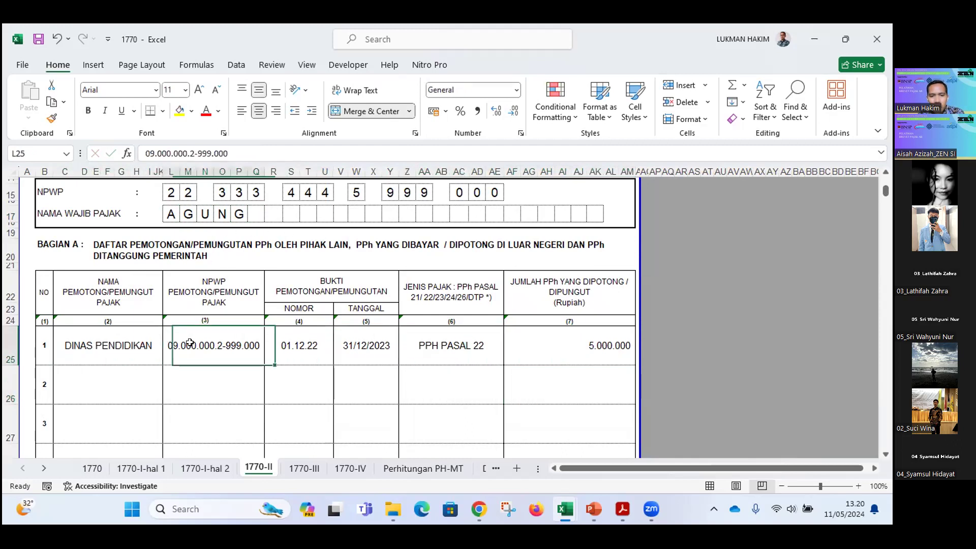
pyautogui.scroll(-1, 294, 342)
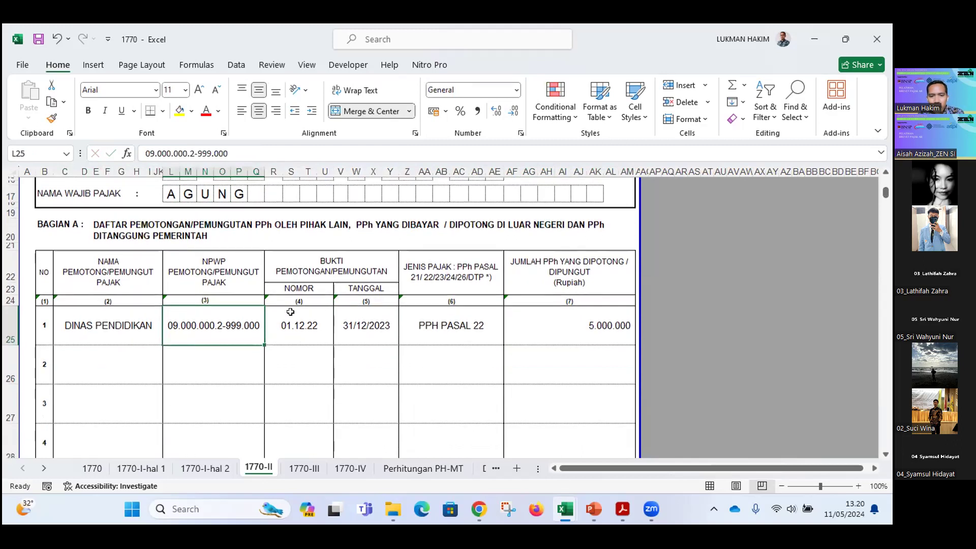
pyautogui.click(300, 328)
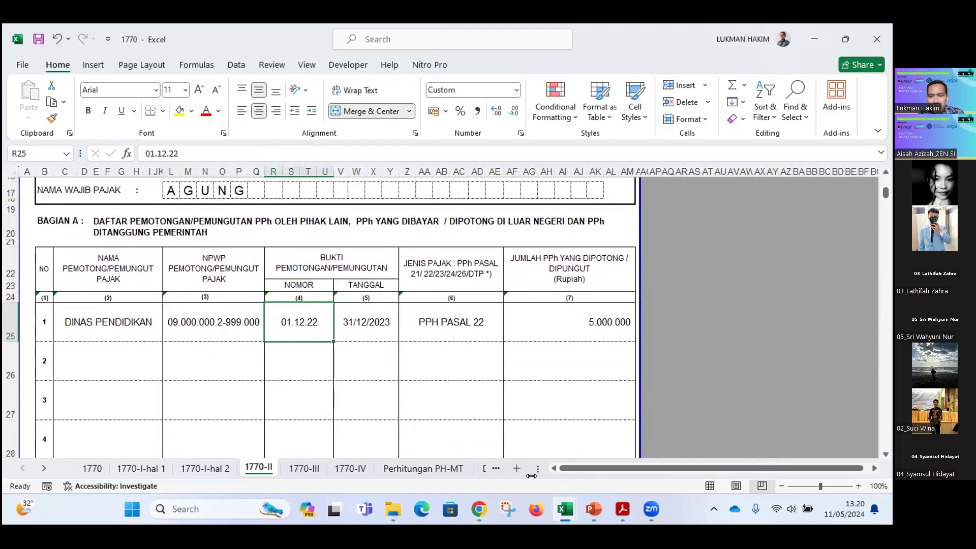
# - Switch to File Explorer and open the BUKTI POTONG PPH PDF from the PPh Orang Pribadi folder
pyautogui.click(626, 512)
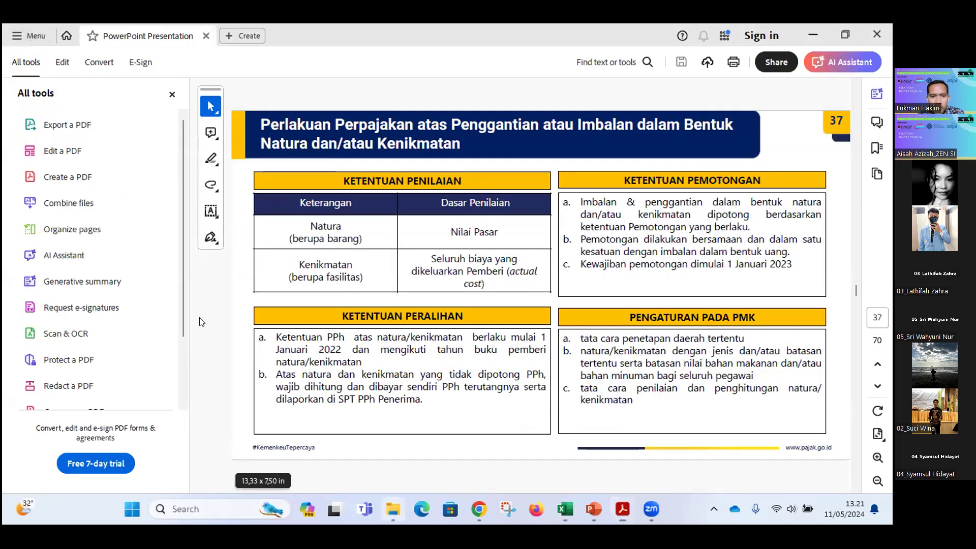
pyautogui.hotkey('alt', 'Tab')
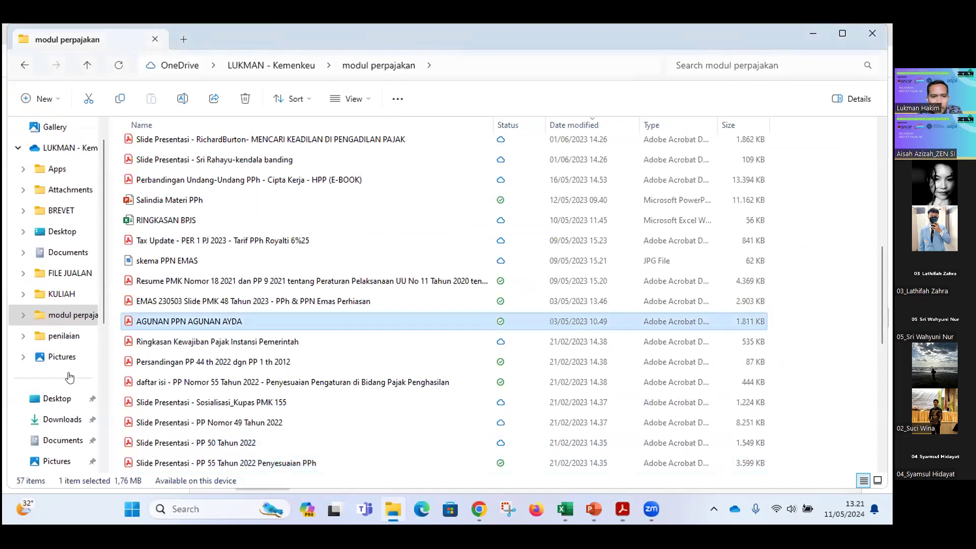
pyautogui.hotkey('alt', 'Left')
pyautogui.scroll(-5, 65, 407)
pyautogui.click(70, 441)
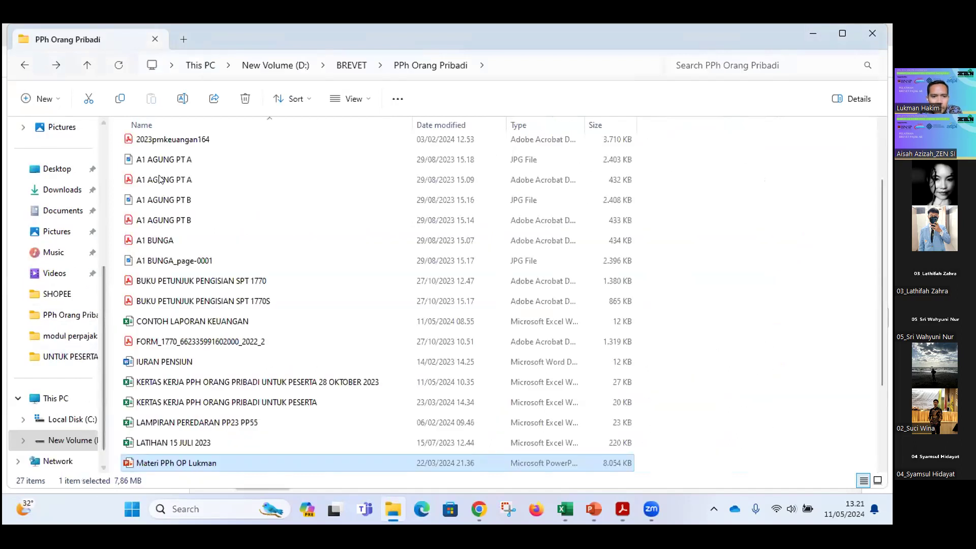
pyautogui.doubleClick(158, 211)
pyautogui.doubleClick(172, 229)
pyautogui.doubleClick(173, 248)
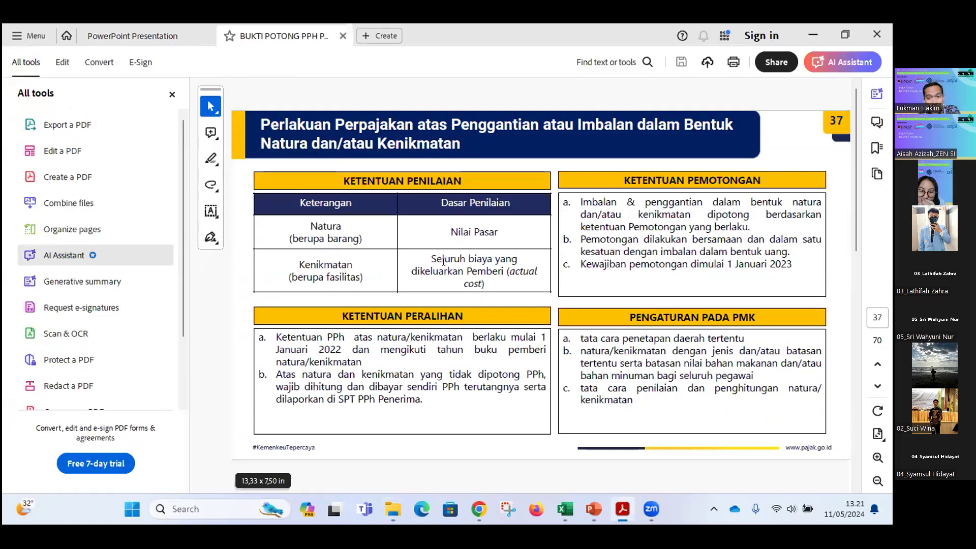
# - Examine the withholding slip's document number and the withholder identity in section C
pyautogui.moveTo(488, 166); pyautogui.dragTo(611, 165)
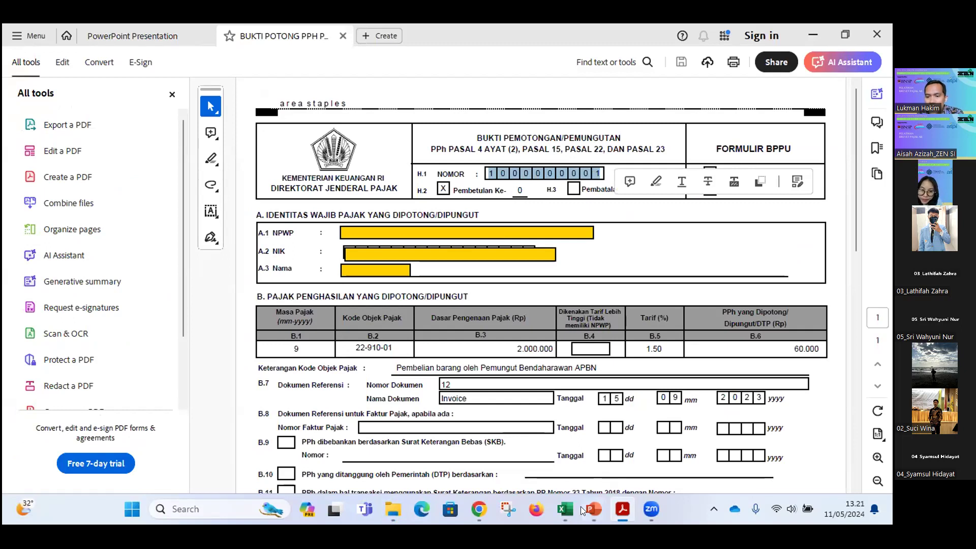
pyautogui.moveTo(569, 510)
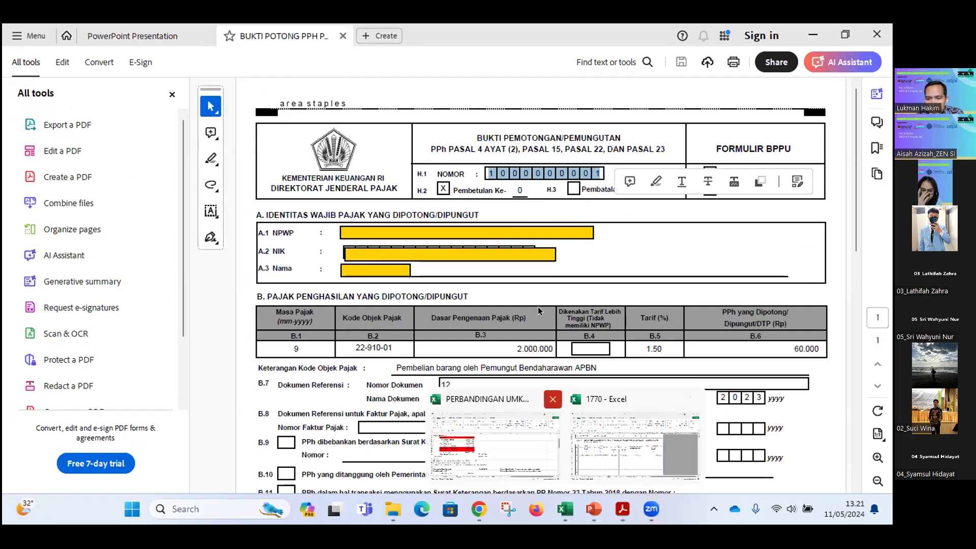
pyautogui.scroll(-5, 536, 277)
pyautogui.scroll(-2, 532, 283)
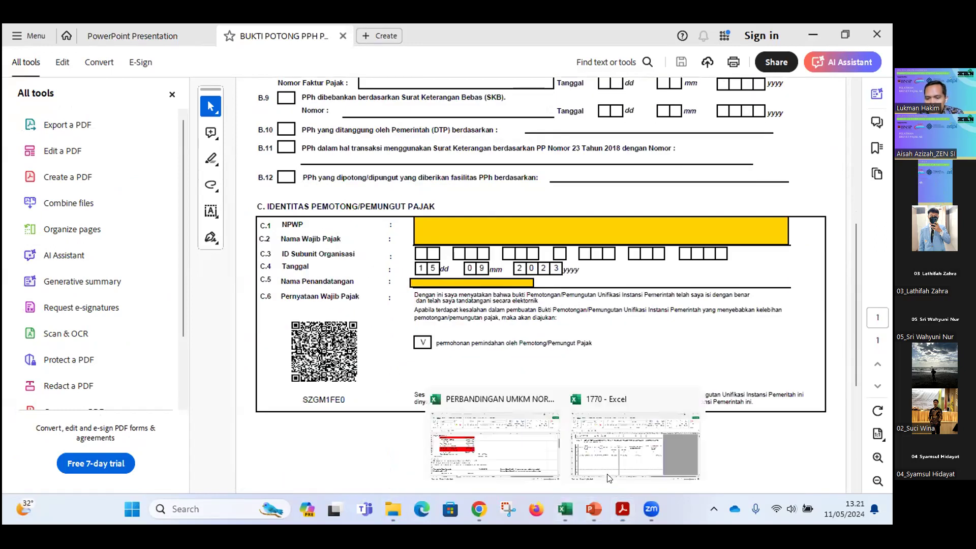
# - Switch back to the 1770 workbook in Excel and open the 1770-I-hal 2 sheet at Bagian B and the taxpayer header
pyautogui.click(593, 436)
pyautogui.scroll(-1, 355, 371)
pyautogui.scroll(-3, 355, 370)
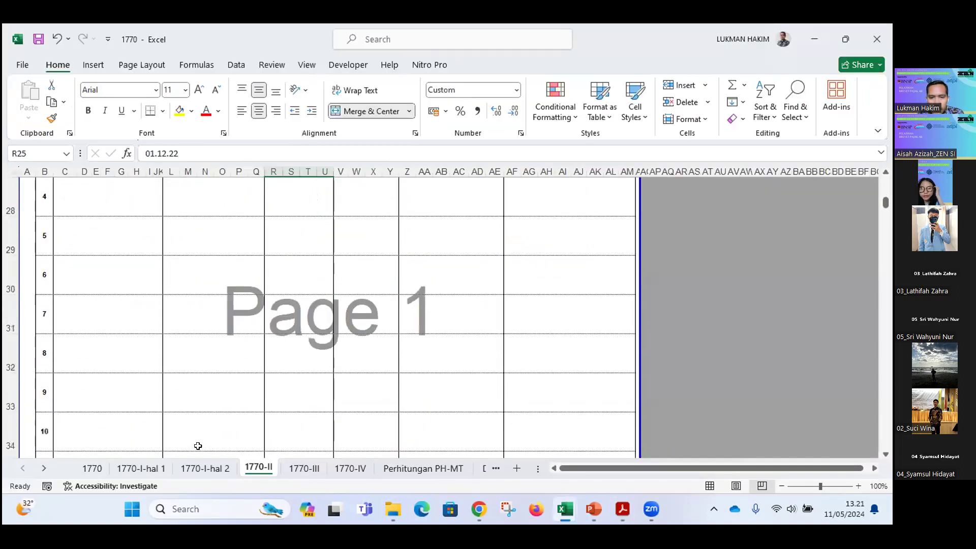
pyautogui.click(206, 468)
pyautogui.scroll(9, 345, 375)
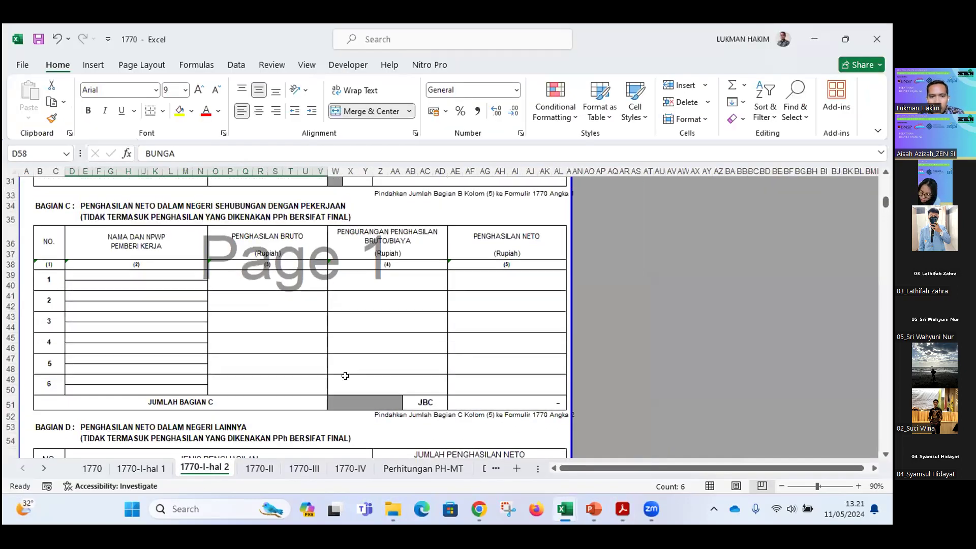
pyautogui.scroll(3, 345, 375)
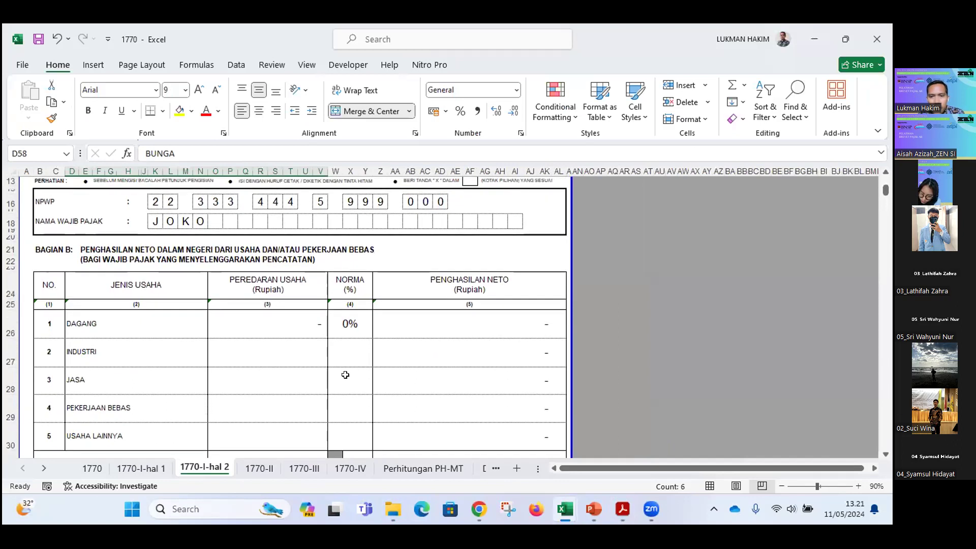
# - Mark the Pembukuan box in the 1770-I-hal 2 header with X
pyautogui.click(437, 210)
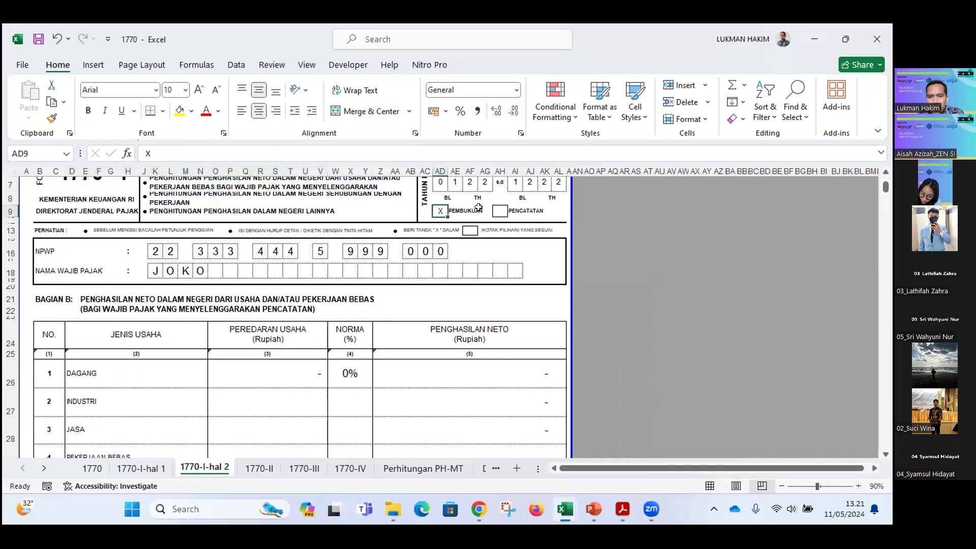
pyautogui.write('X')
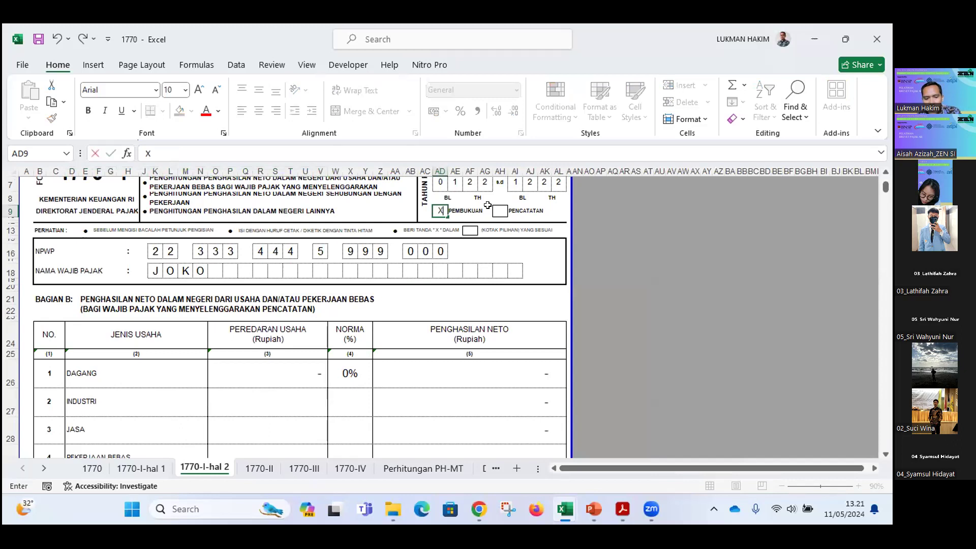
pyautogui.press('Tab')
pyautogui.scroll(2, 192, 221)
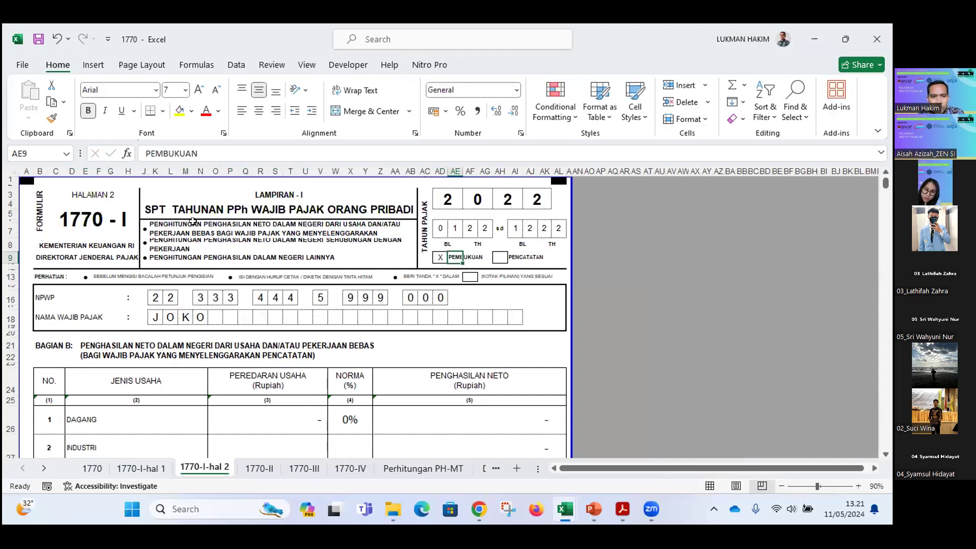
# - Examine Bagian B of the 1770-I-hal 2 sheet, including its heading and the Norma percentage for Dagang
pyautogui.click(99, 216)
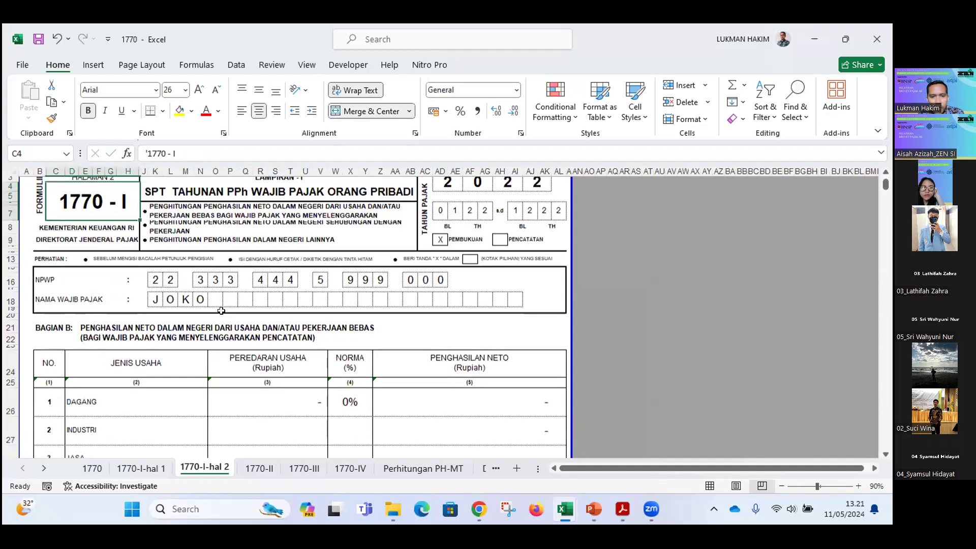
pyautogui.scroll(-2, 240, 255)
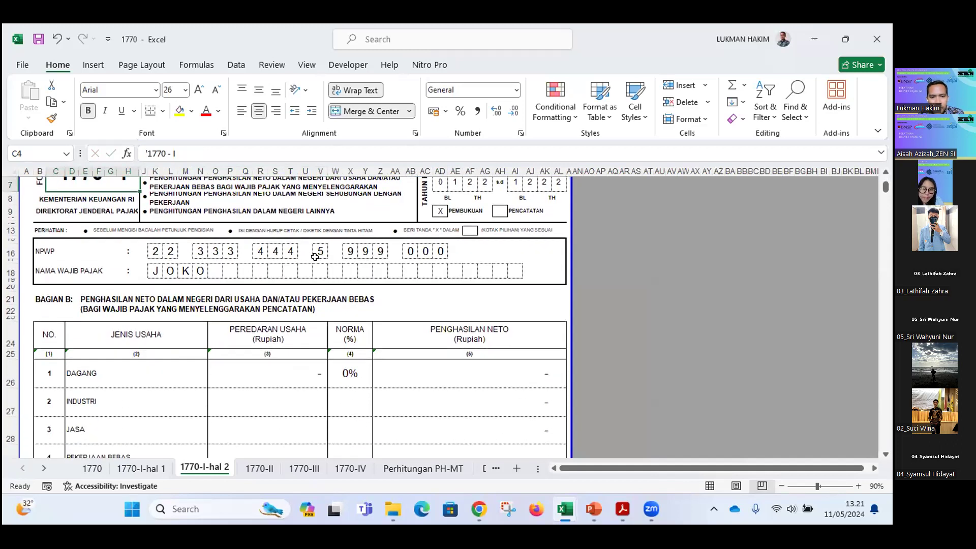
pyautogui.scroll(-1, 314, 257)
pyautogui.moveTo(94, 258); pyautogui.dragTo(292, 259)
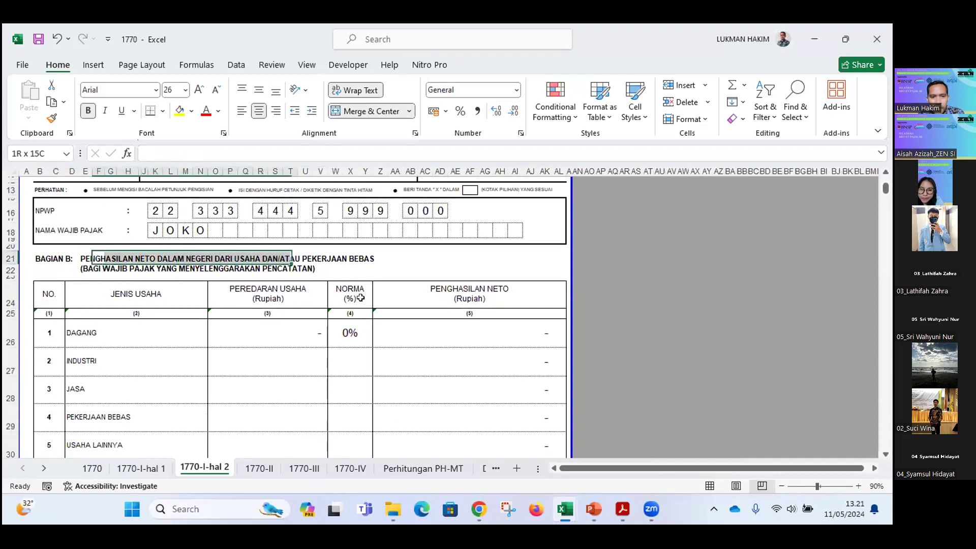
pyautogui.click(351, 330)
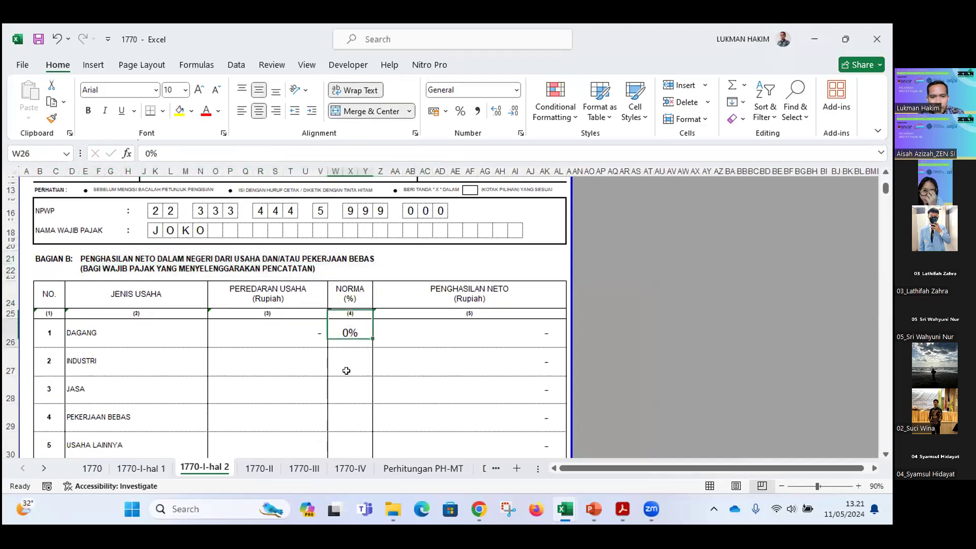
pyautogui.scroll(-3, 346, 370)
pyautogui.scroll(-2, 178, 293)
pyautogui.scroll(-3, 288, 225)
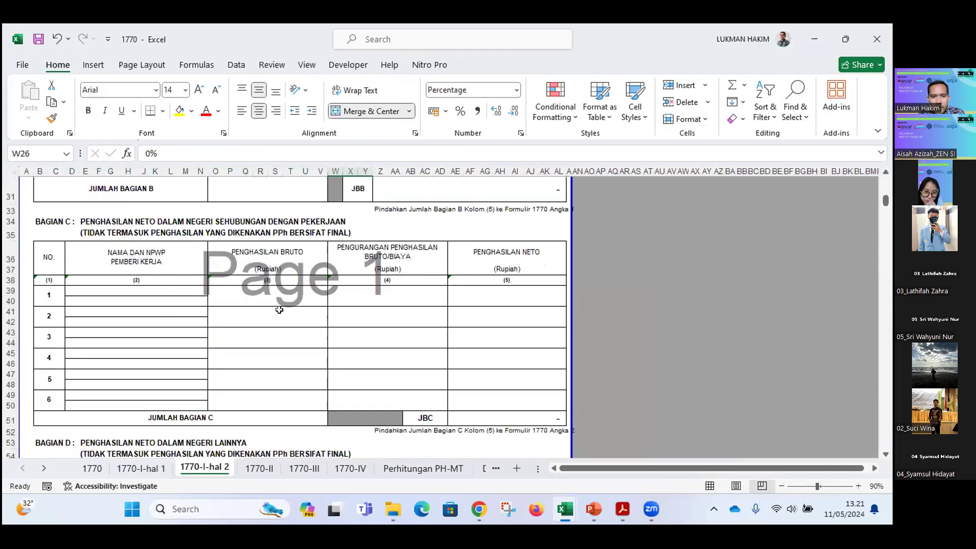
# - Examine the employment income table in Bagian C and the other domestic income rows in Bagian D
pyautogui.moveTo(69, 280); pyautogui.dragTo(562, 407)
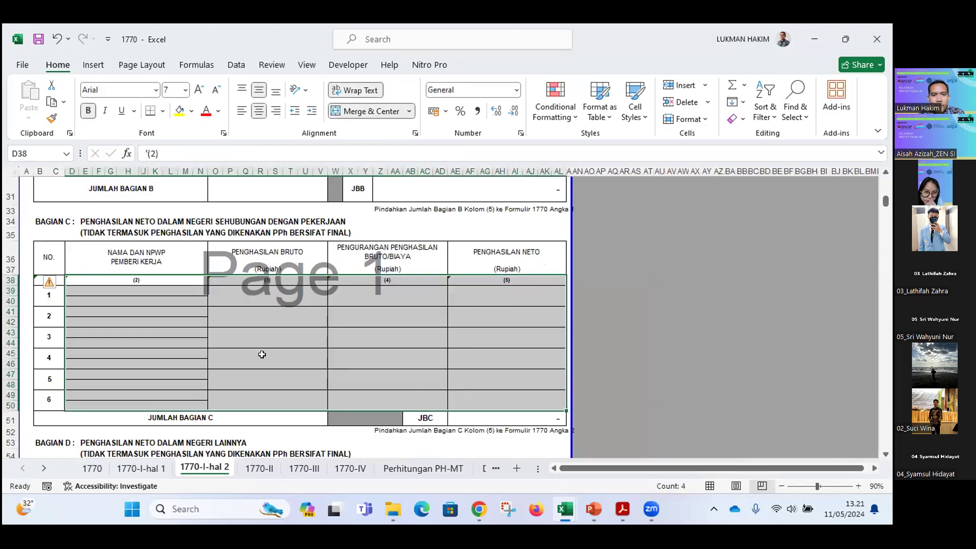
pyautogui.scroll(-3, 260, 353)
pyautogui.scroll(-5, 261, 353)
pyautogui.click(125, 343)
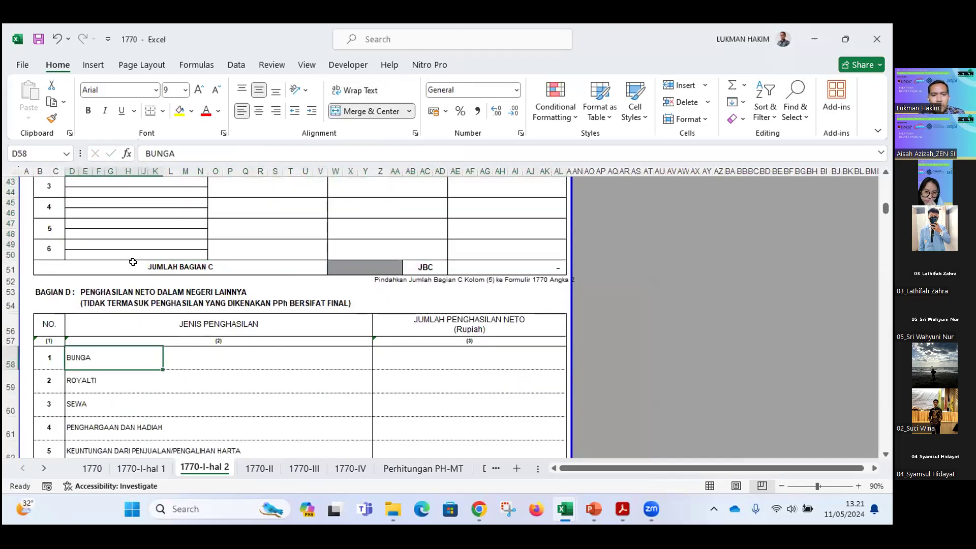
pyautogui.scroll(-1, 132, 262)
pyautogui.click(132, 232)
pyautogui.moveTo(111, 288); pyautogui.dragTo(418, 397)
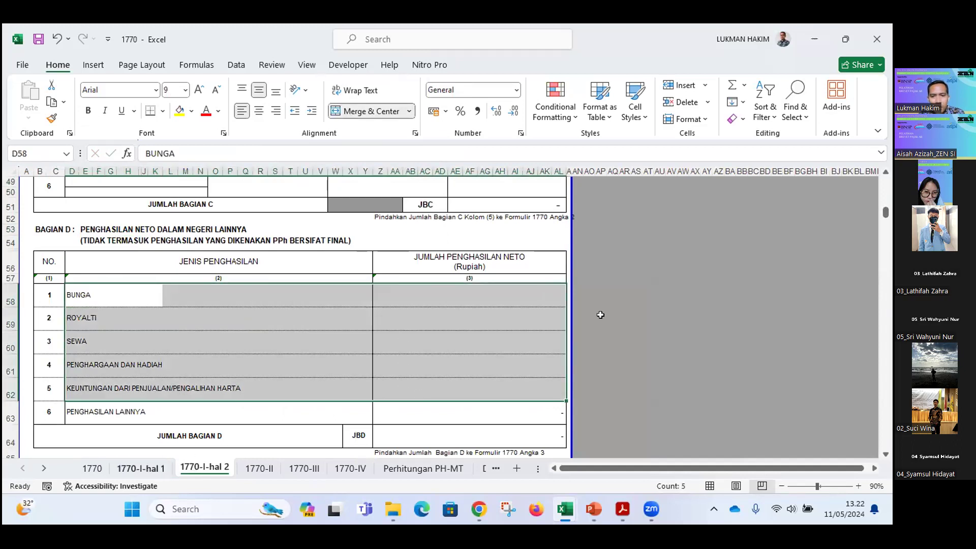
# - Open the 1770-I-hal 1 sheet and select the Peredaran Usaha amount on line 1a
pyautogui.hotkey('ctrl', 'pageup')
pyautogui.scroll(3, 599, 313)
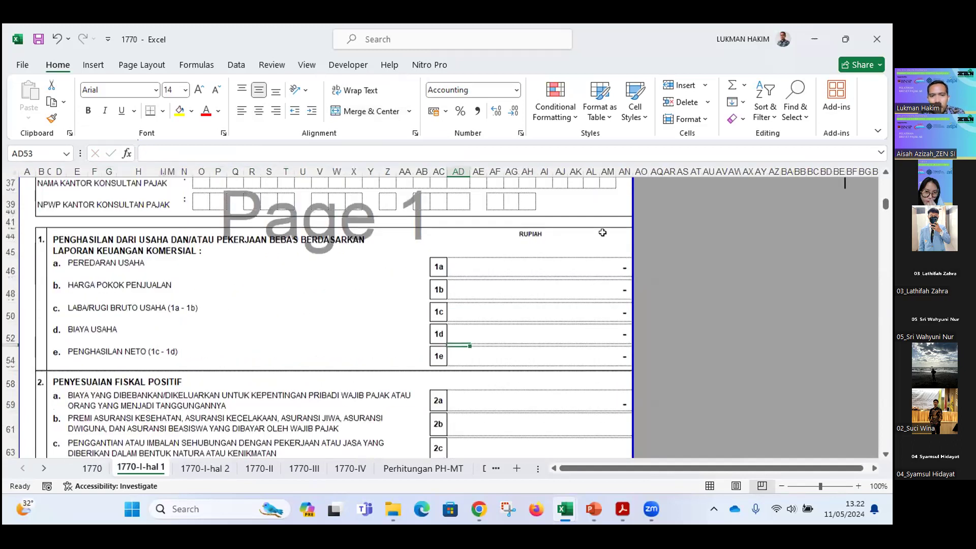
pyautogui.click(542, 269)
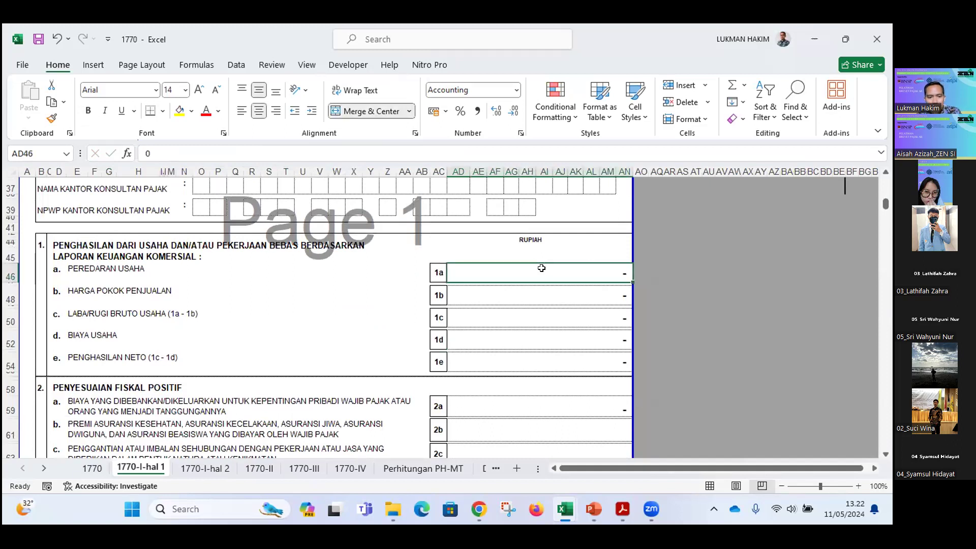
# - Check the 2023 Penjualan figure in the PERBANDINGAN UMKM NORMA PEMBUKUAN workbook and return to the 1770 workbook
pyautogui.click(566, 509)
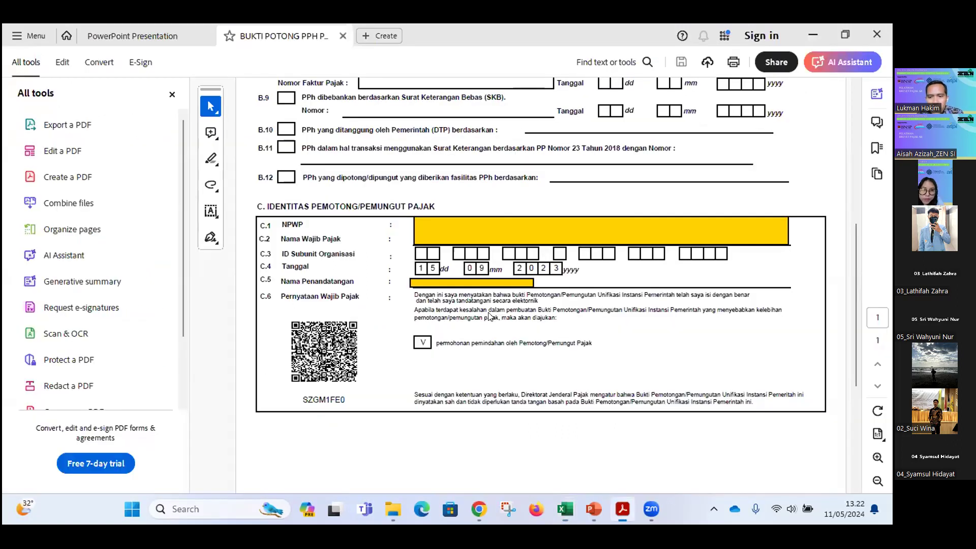
pyautogui.click(568, 513)
pyautogui.click(508, 440)
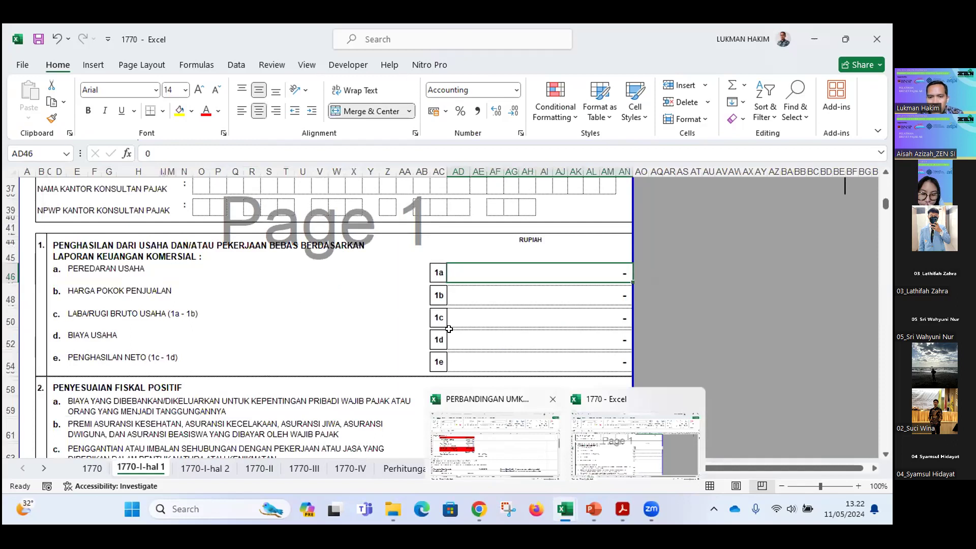
pyautogui.scroll(3, 351, 218)
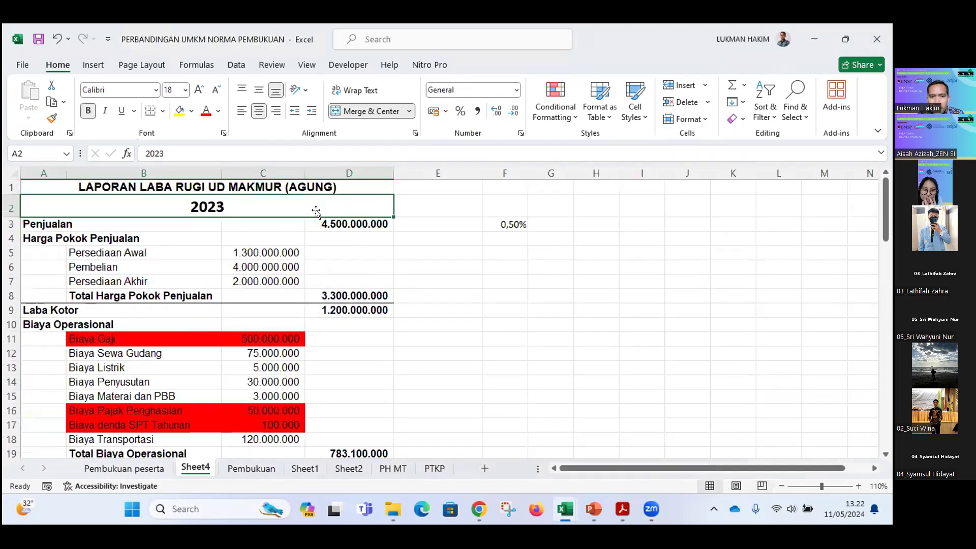
pyautogui.click(339, 219)
pyautogui.hotkey('alt', 'Tab')
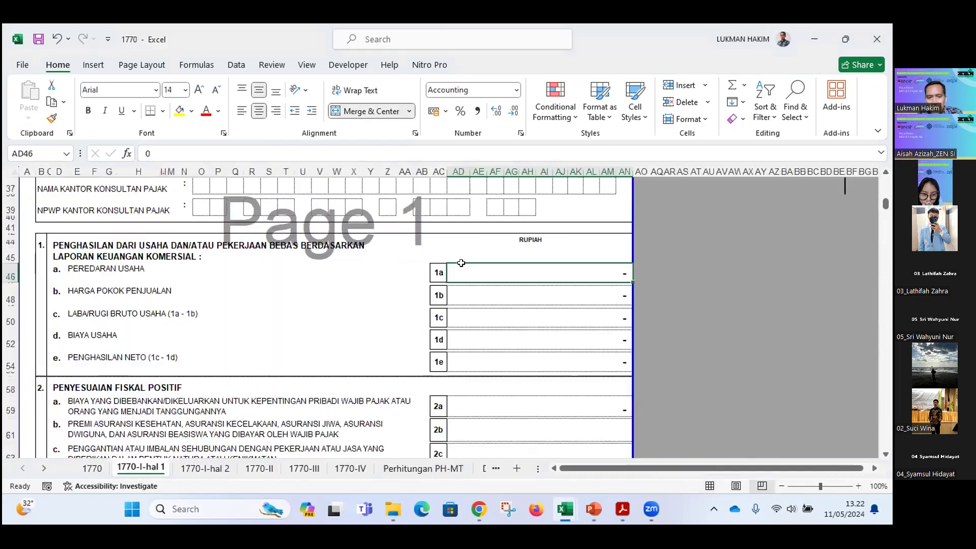
pyautogui.write('45')
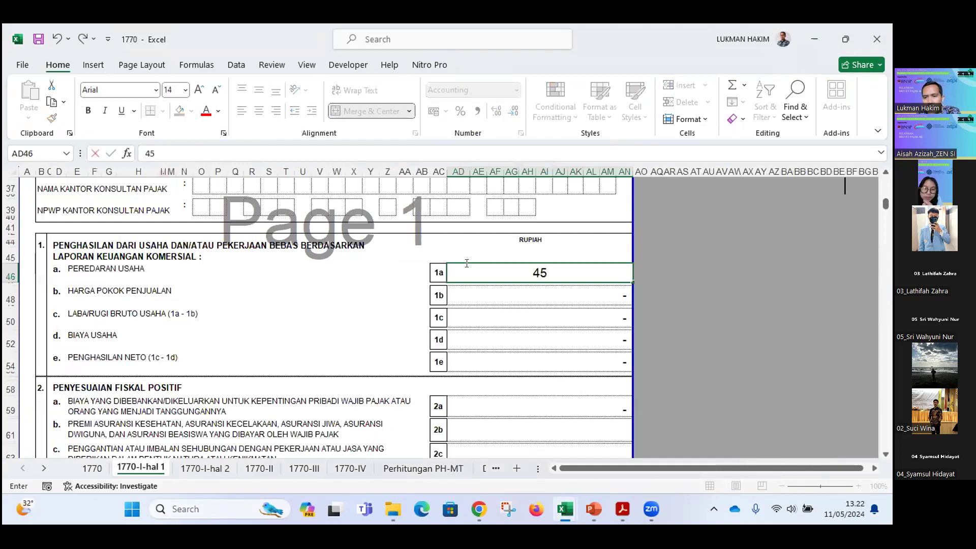
pyautogui.write('.000.000')
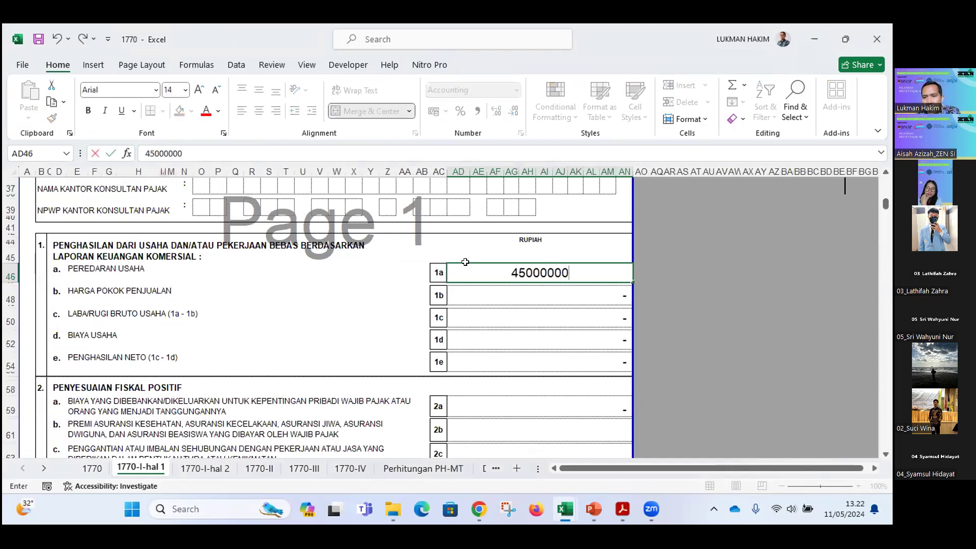
pyautogui.press('Return')
pyautogui.click(532, 266)
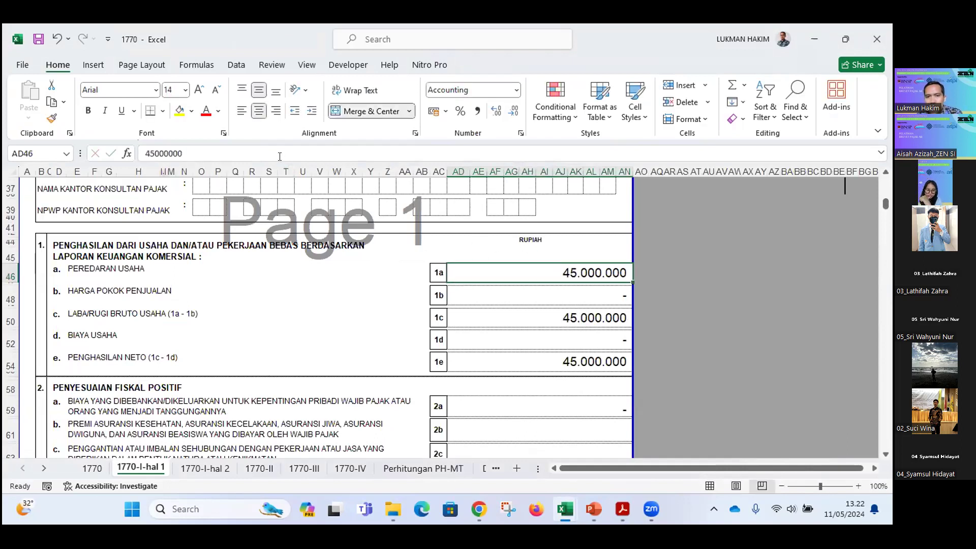
pyautogui.click(279, 155)
pyautogui.write('0')
pyautogui.press('Return')
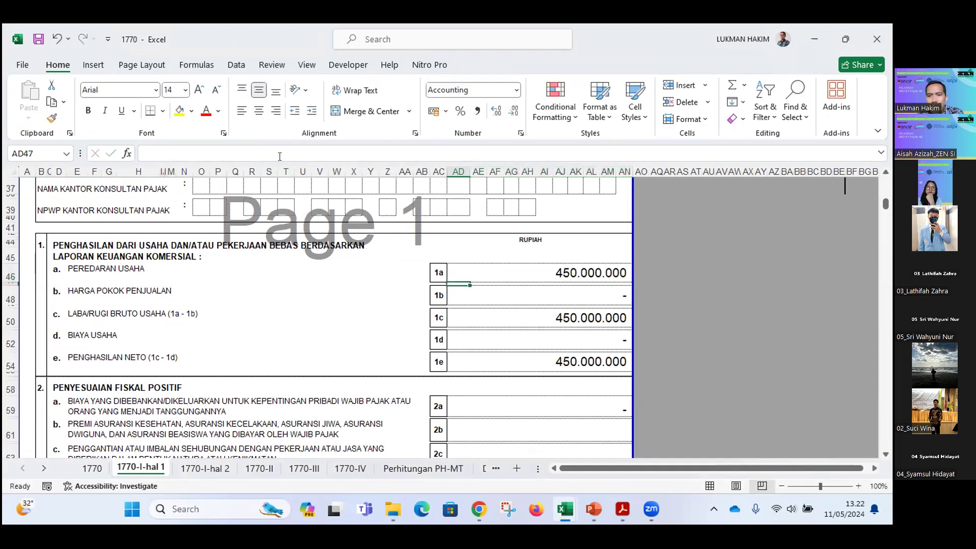
pyautogui.click(500, 267)
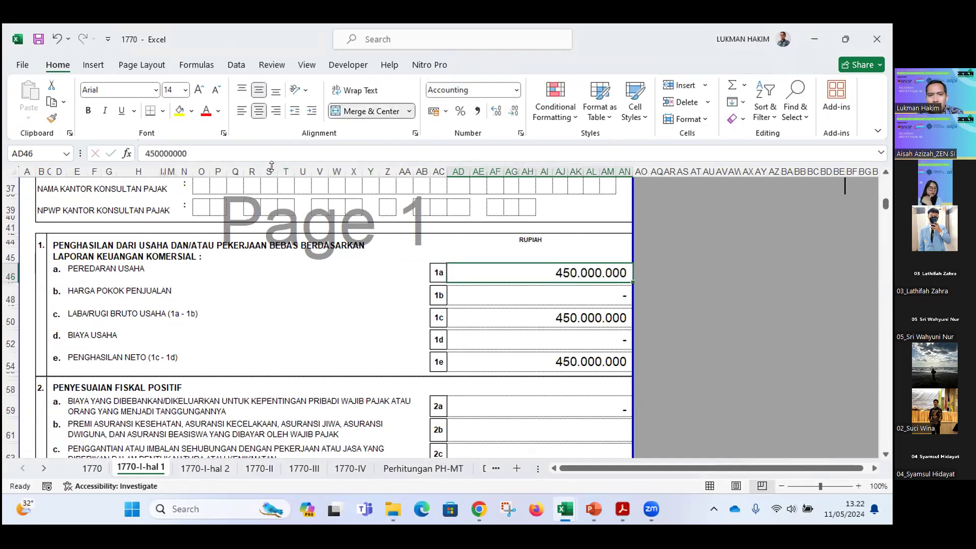
pyautogui.click(248, 147)
pyautogui.write('0')
pyautogui.press('Return')
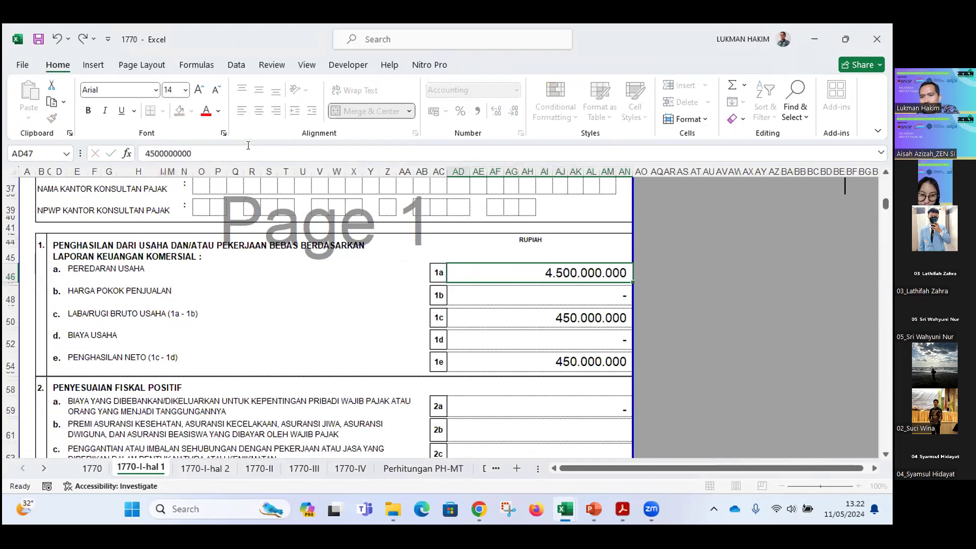
pyautogui.click(531, 287)
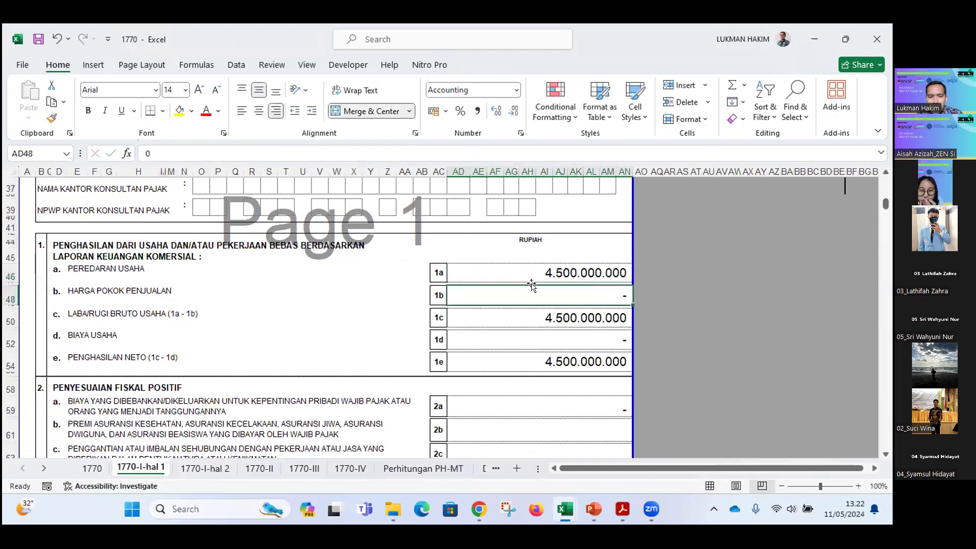
pyautogui.hotkey('alt', 'Tab')
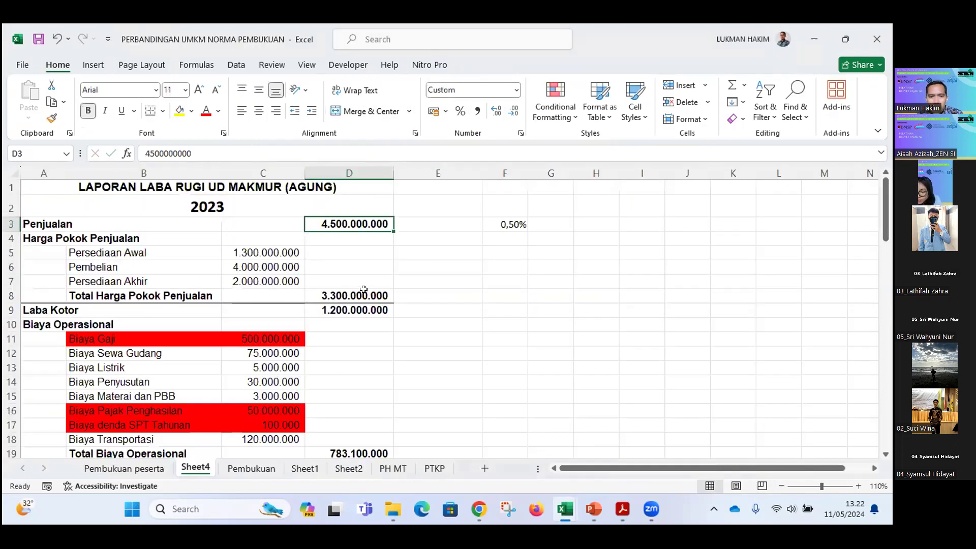
pyautogui.press('Down')
pyautogui.press('Down')
pyautogui.press('Down')
pyautogui.press('Down')
pyautogui.press('Down')
pyautogui.hotkey('alt', 'Tab')
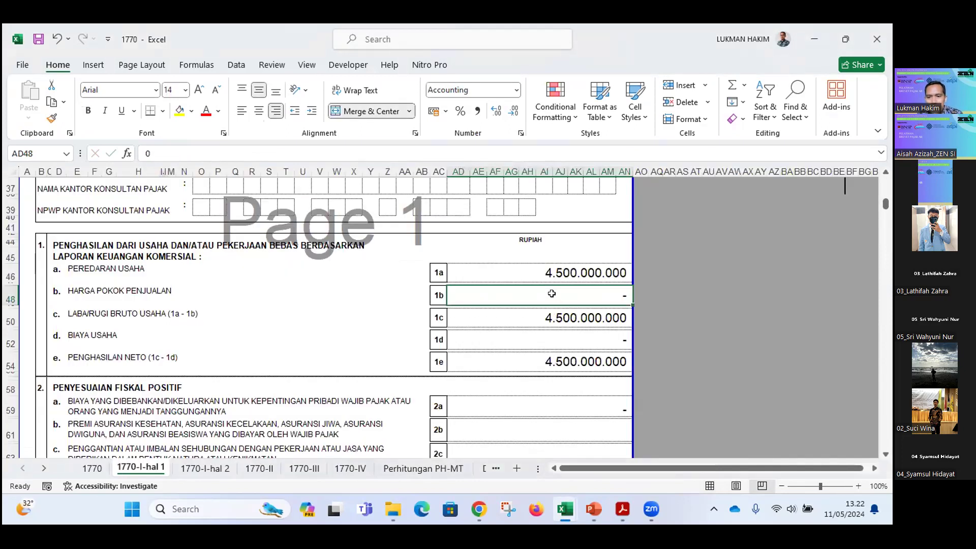
pyautogui.write('33000')
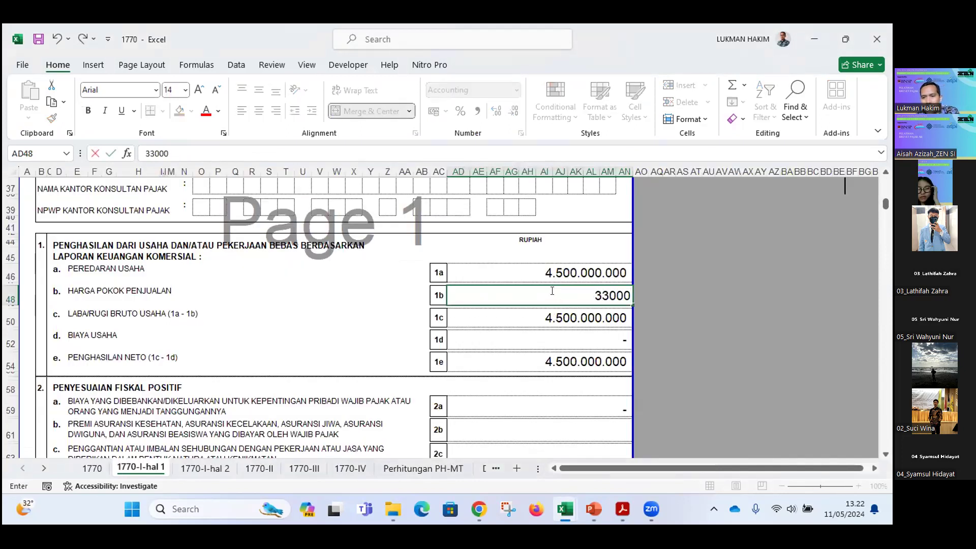
pyautogui.write('00000')
pyautogui.click(552, 287)
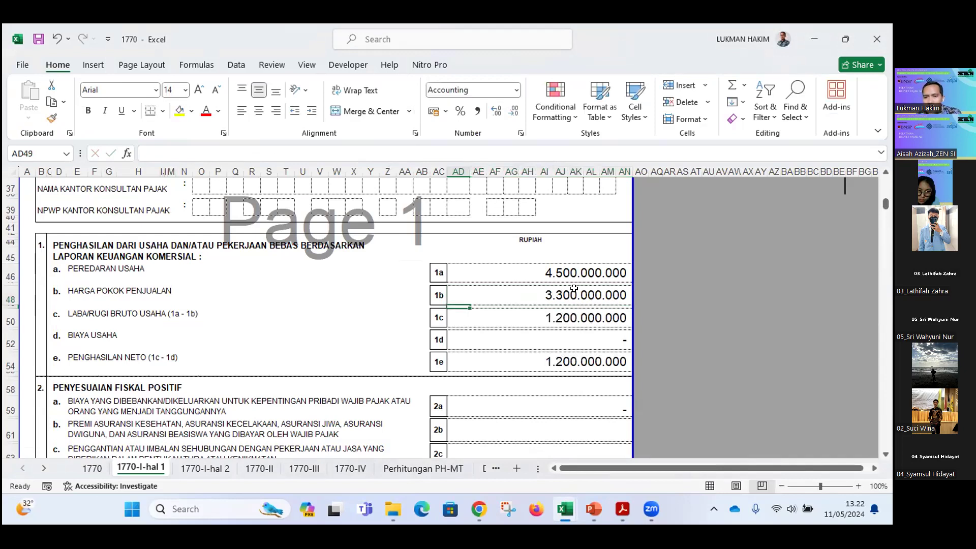
# - Select Biaya Usaha on line 1d, then switch to the profit and loss workbook and locate the Total Biaya Operasional amount
pyautogui.click(570, 319)
pyautogui.click(568, 342)
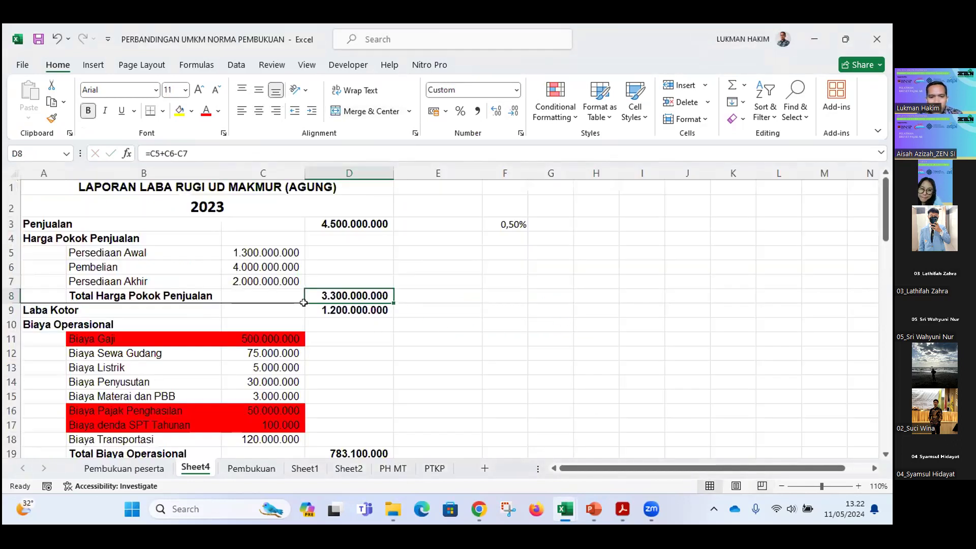
pyautogui.scroll(-1, 257, 280)
pyautogui.scroll(-1, 210, 321)
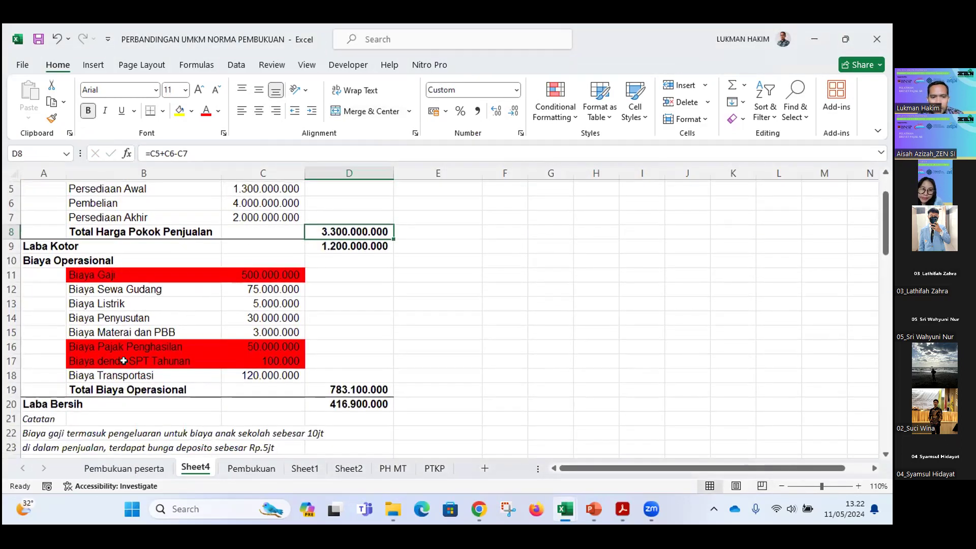
pyautogui.press('Down')
pyautogui.press('Down')
pyautogui.press('Down')
pyautogui.press('Down')
pyautogui.press('Down')
pyautogui.press('Down')
pyautogui.press('Down')
pyautogui.press('Down')
pyautogui.press('Down')
pyautogui.press('Down')
pyautogui.press('Down')
pyautogui.press('Left')
pyautogui.press('Left')
pyautogui.press('Right')
pyautogui.press('Right')
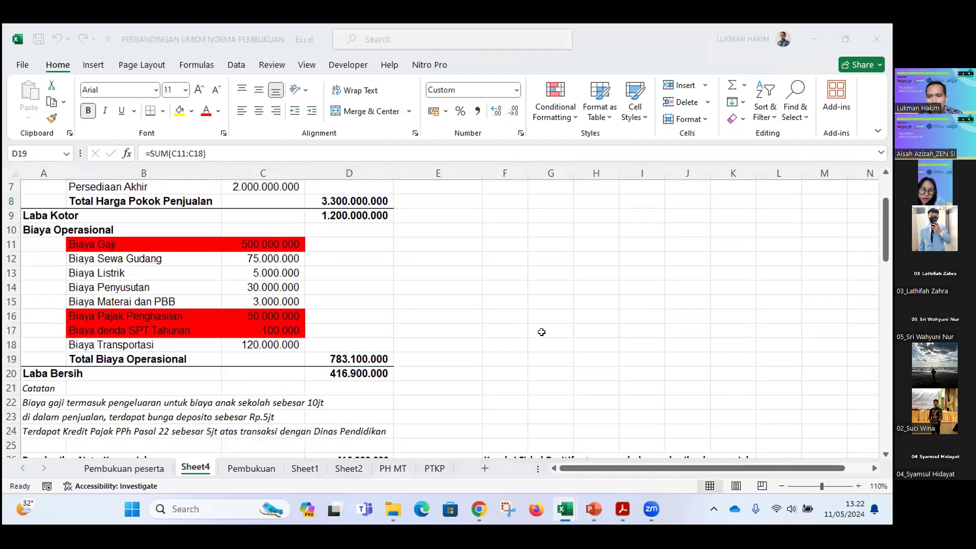
# - Return to the 1770 workbook and enter 783100000 as Biaya Usaha on line 1d
pyautogui.hotkey('alt', 'Tab')
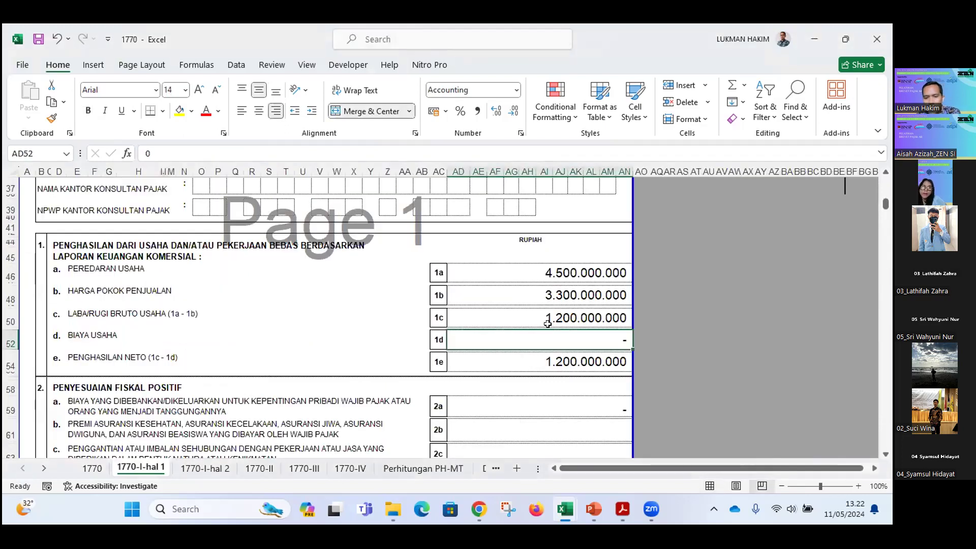
pyautogui.write('783100')
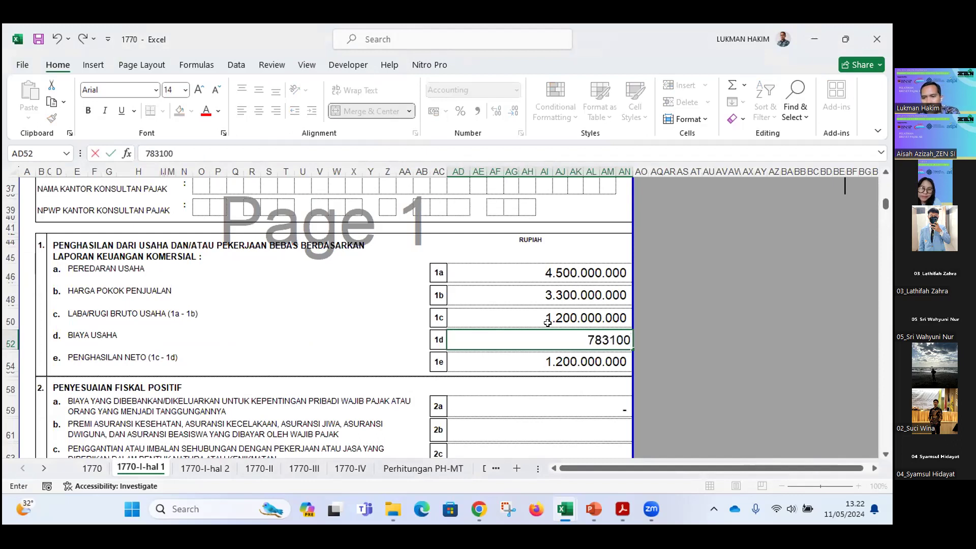
pyautogui.write('000')
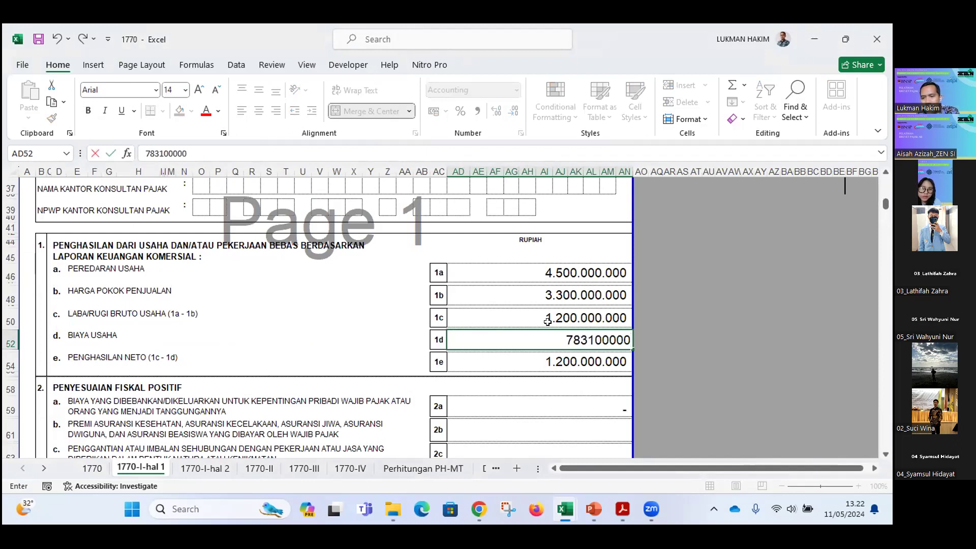
pyautogui.press('Return')
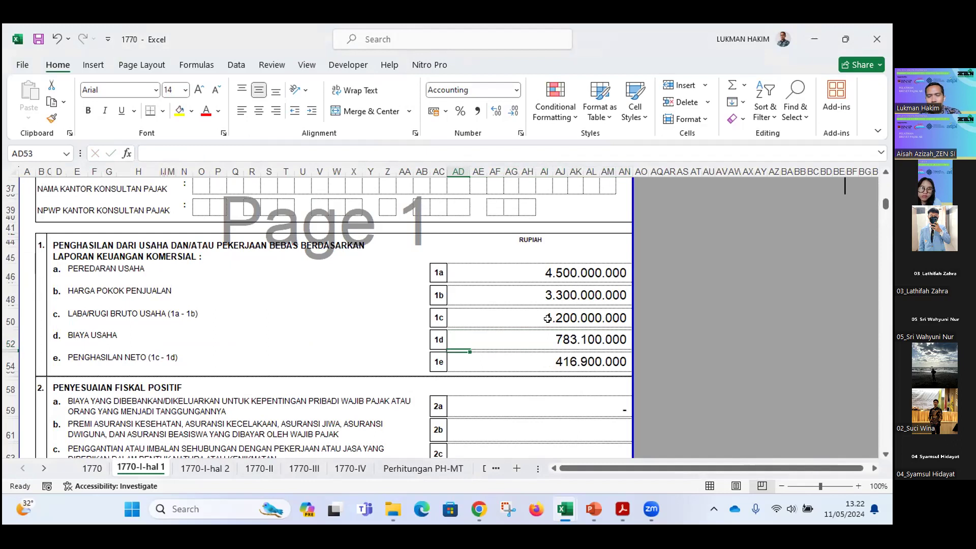
# - Review the Penyesuaian Fiskal Positif lines 2a to 2l and the start of Penyesuaian Fiskal Negatif on 1770-I-hal 1
pyautogui.scroll(-1, 547, 319)
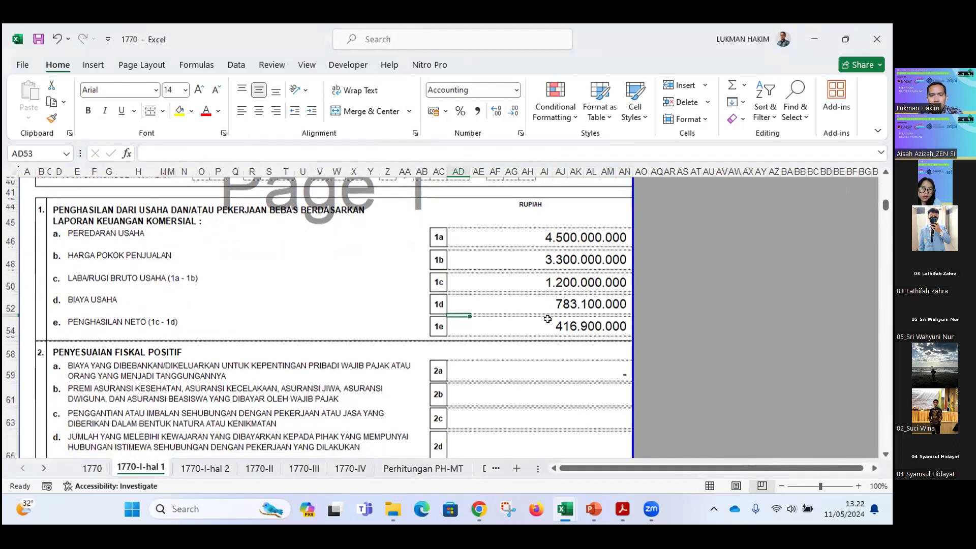
pyautogui.scroll(-1, 548, 318)
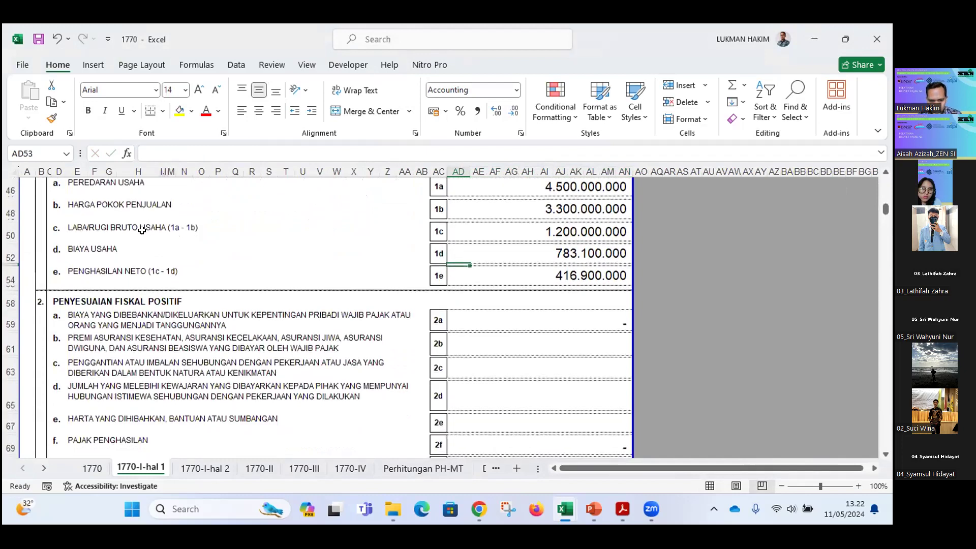
pyautogui.scroll(-1, 142, 232)
pyautogui.scroll(-1, 142, 230)
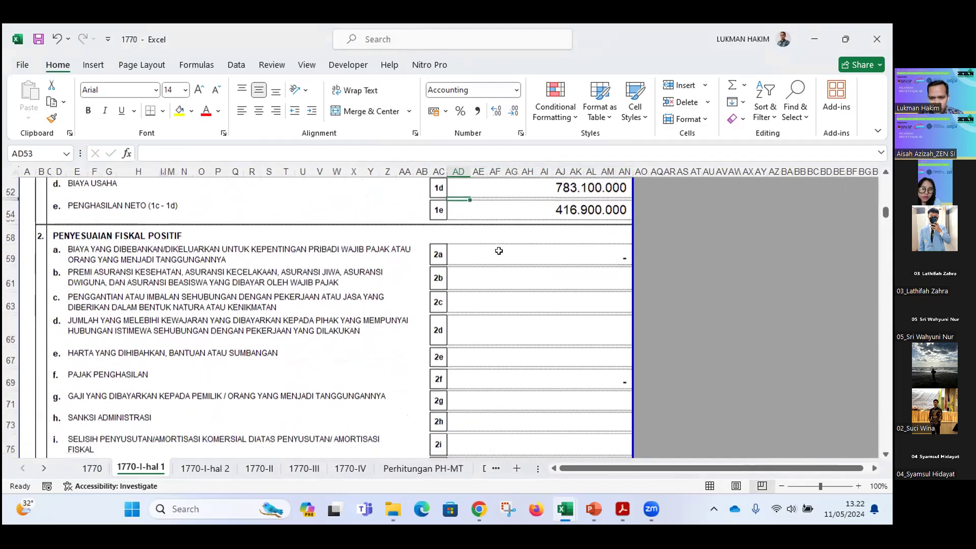
pyautogui.click(153, 234)
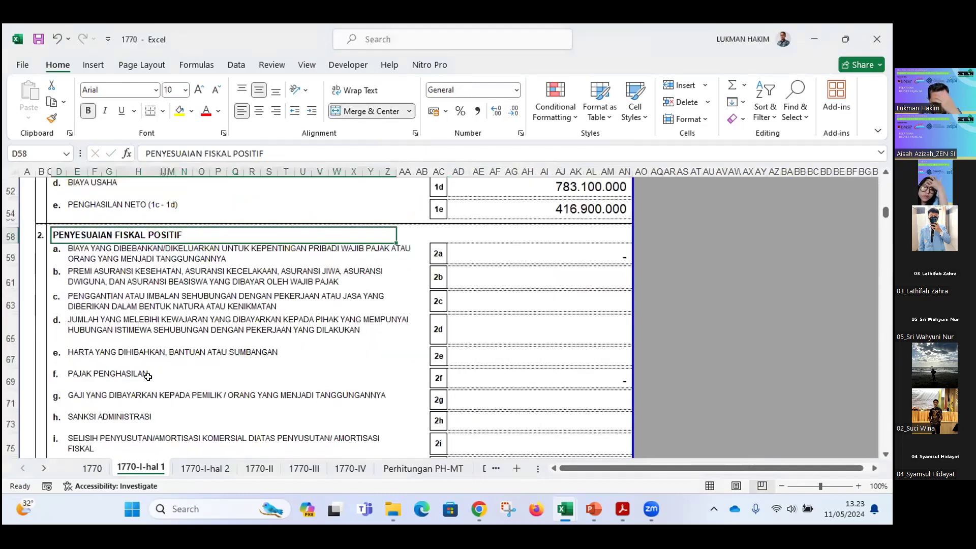
pyautogui.scroll(-1, 558, 382)
pyautogui.scroll(-3, 557, 382)
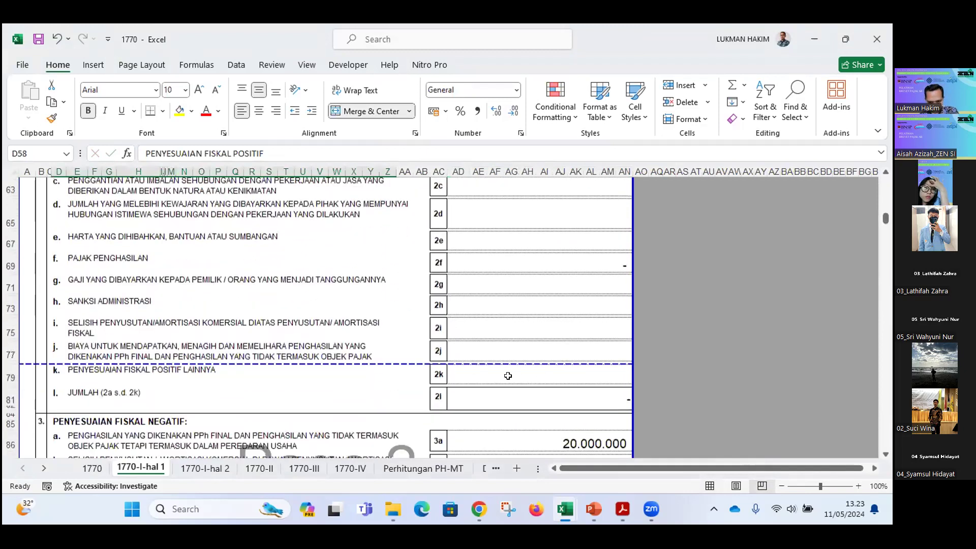
pyautogui.scroll(-2, 406, 313)
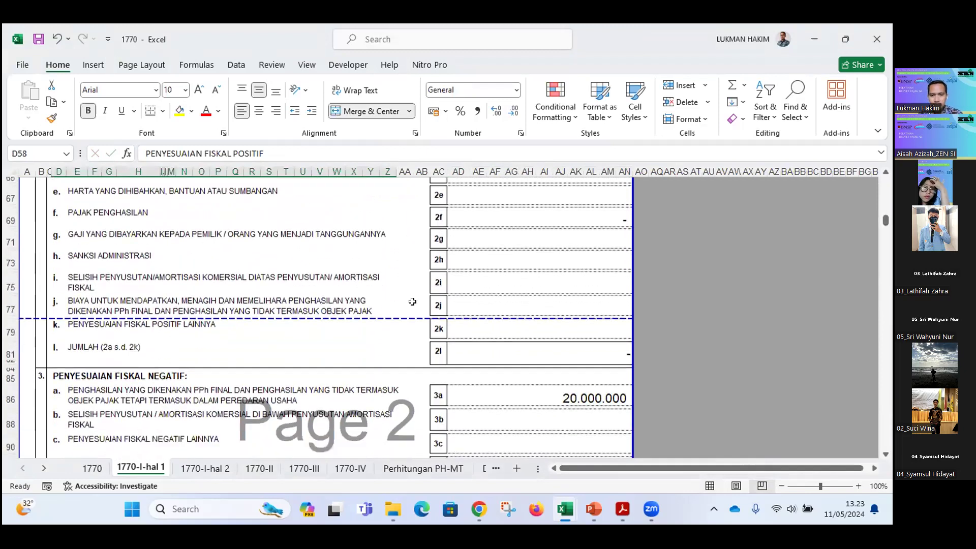
pyautogui.scroll(-1, 412, 301)
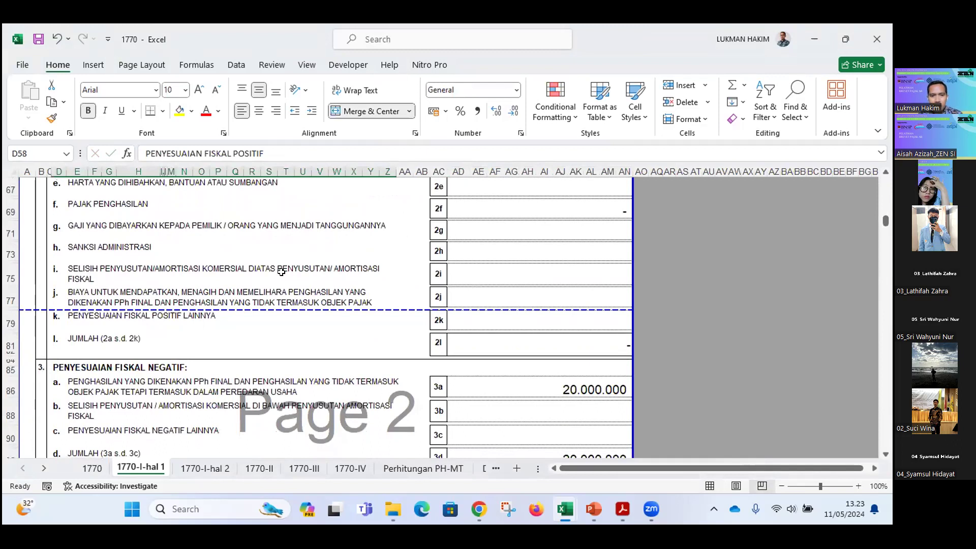
pyautogui.scroll(3, 281, 272)
# - Look up biaya anak sekolah under Koreksi Fiskal Positif in the profit and loss workbook and enter 10000000 on line 2a of the 1770 workbook
pyautogui.hotkey('alt', 'Tab')
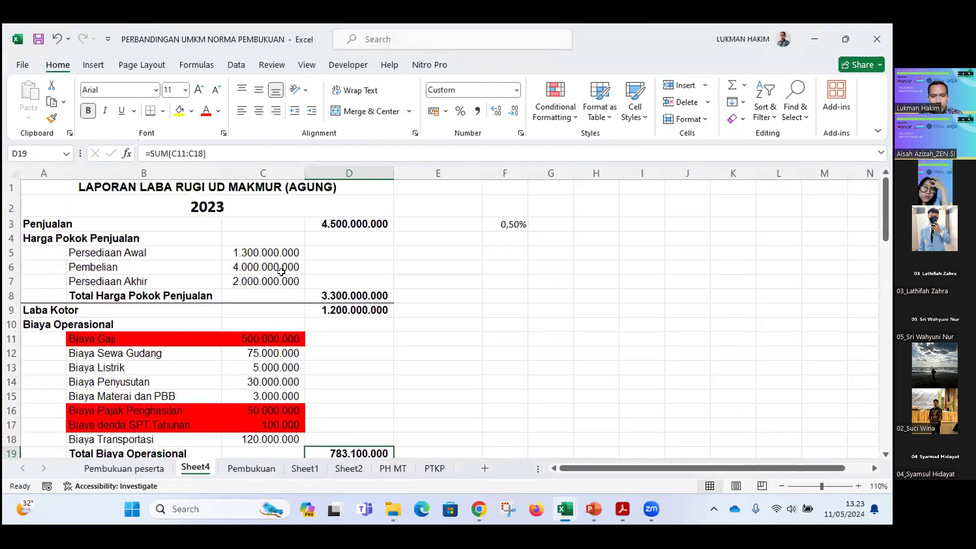
pyautogui.scroll(-7, 282, 272)
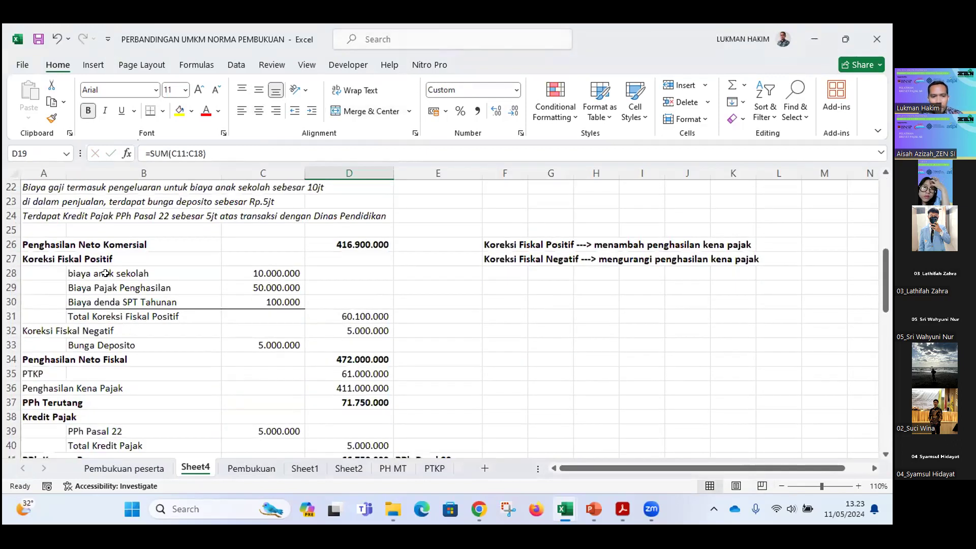
pyautogui.click(105, 273)
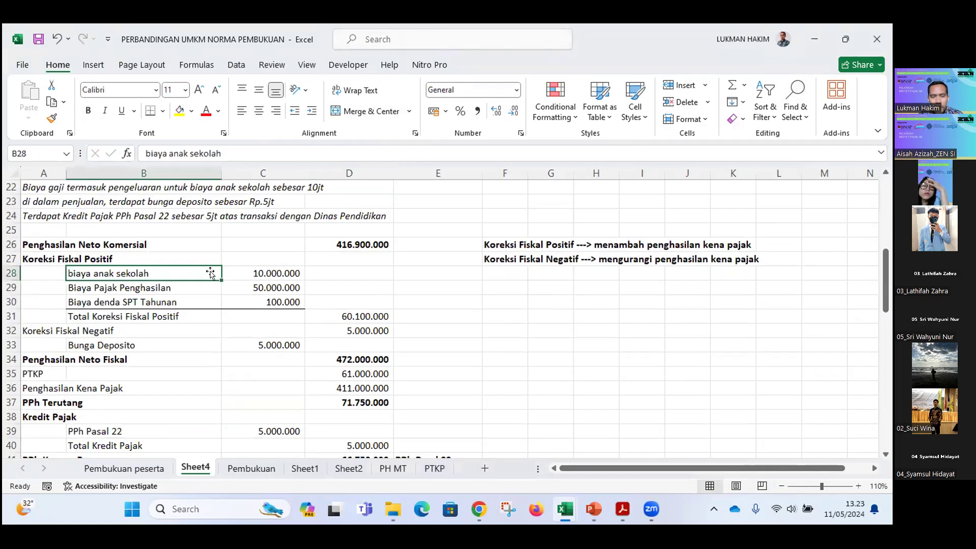
pyautogui.click(291, 268)
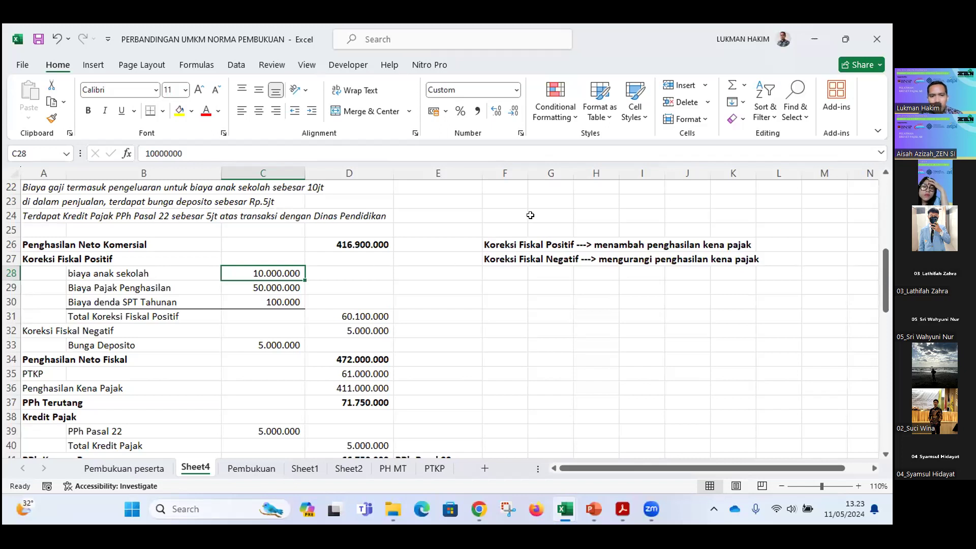
pyautogui.hotkey('alt', 'Tab')
pyautogui.click(553, 208)
pyautogui.write('10')
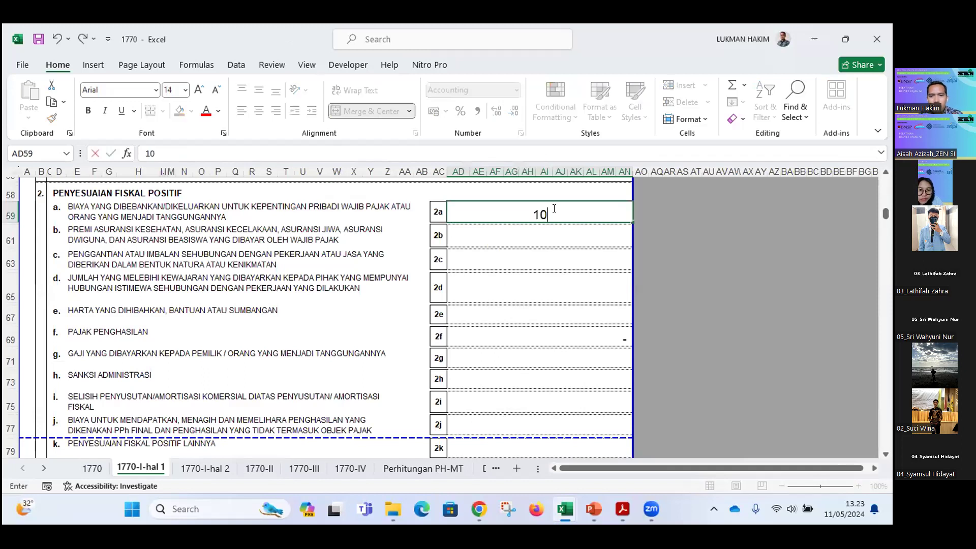
pyautogui.write('000000')
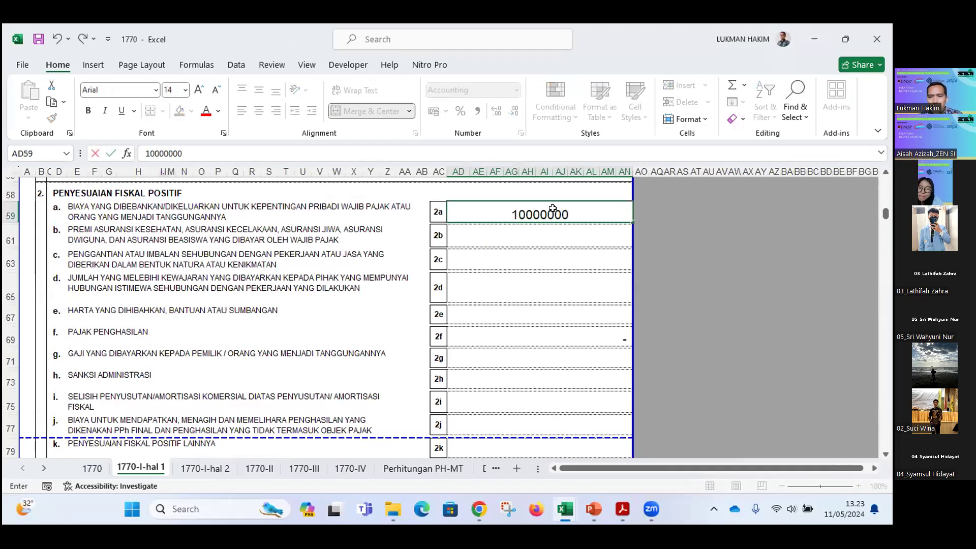
pyautogui.click(166, 205)
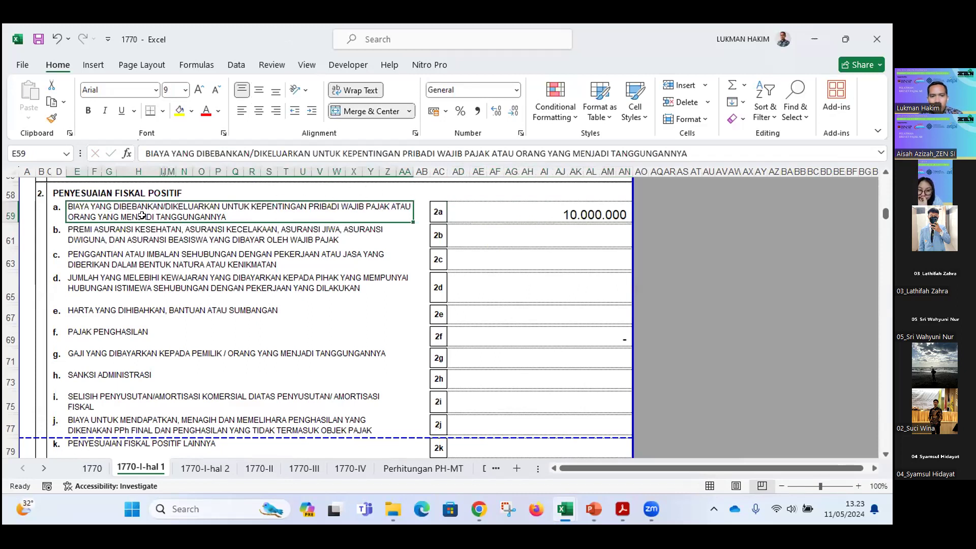
pyautogui.click(510, 205)
# - Look up the Biaya Pajak Penghasilan correction in the profit and loss workbook and enter 50000000 as Pajak Penghasilan on line 2f
pyautogui.hotkey('alt', 'Tab')
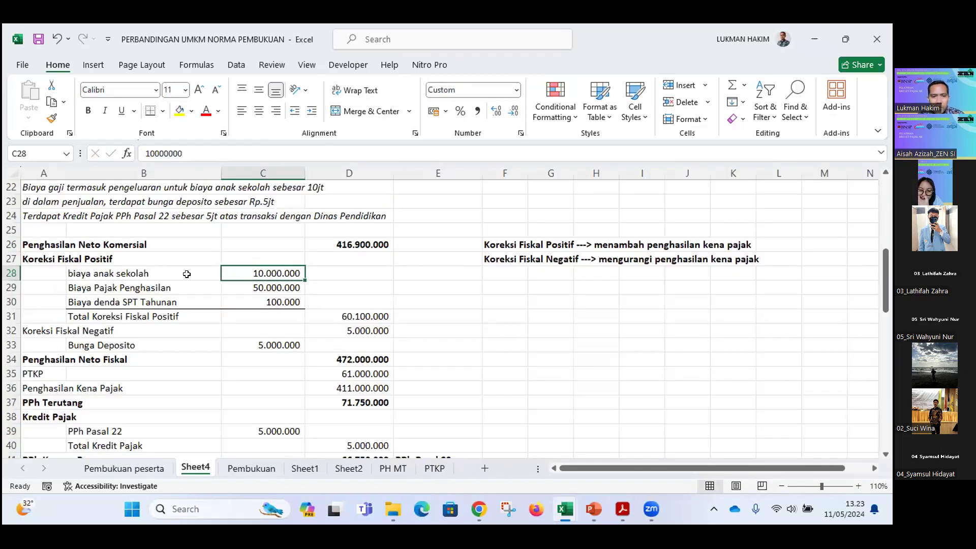
pyautogui.click(121, 287)
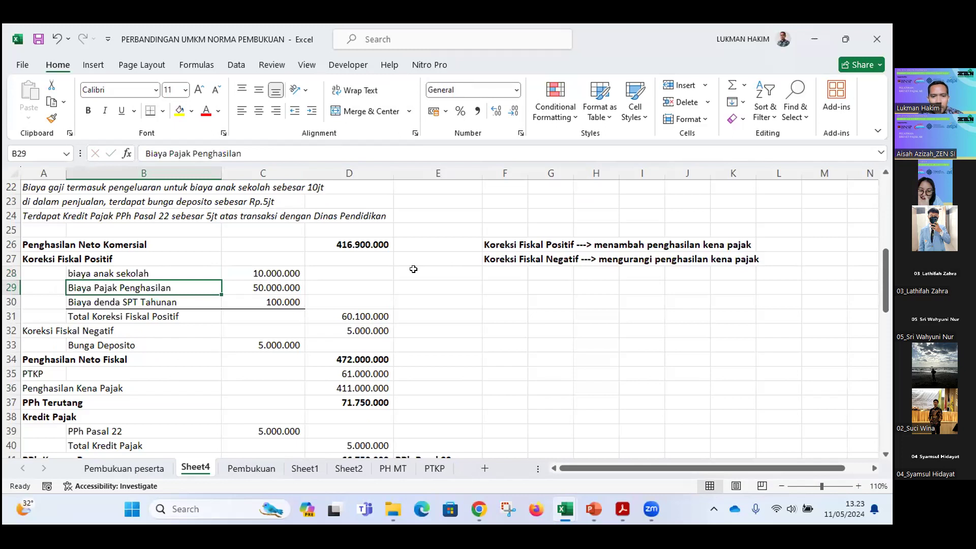
pyautogui.press('Right')
pyautogui.hotkey('alt', 'Tab')
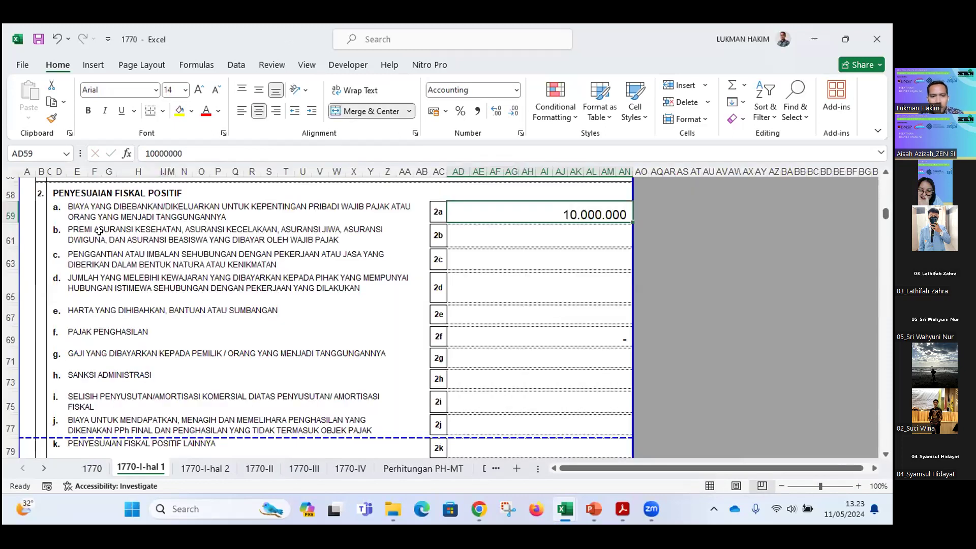
pyautogui.click(94, 231)
pyautogui.click(74, 329)
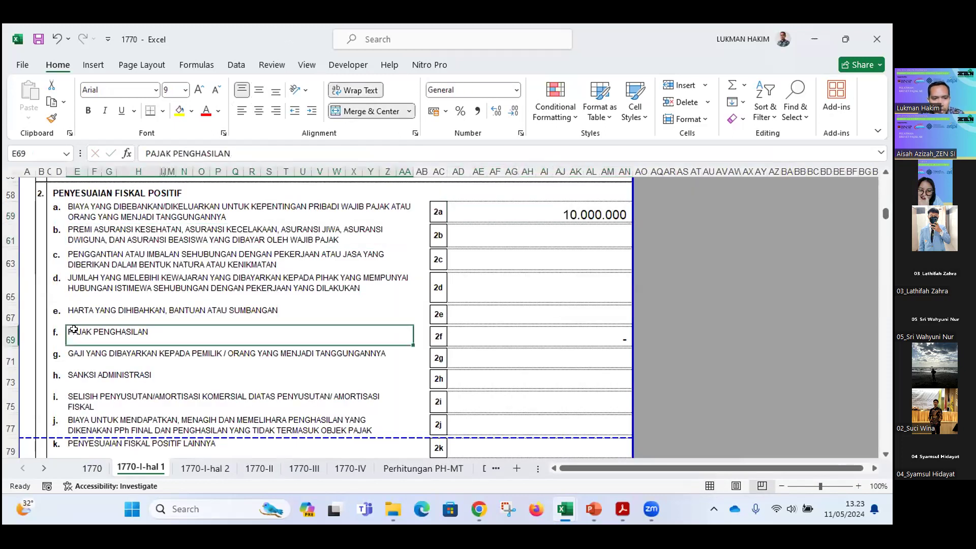
pyautogui.click(533, 332)
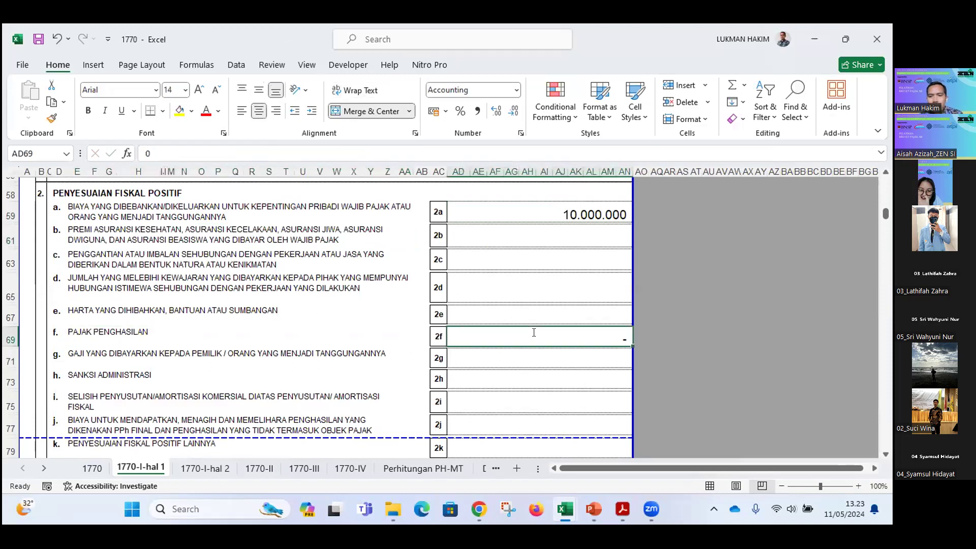
pyautogui.write('5')
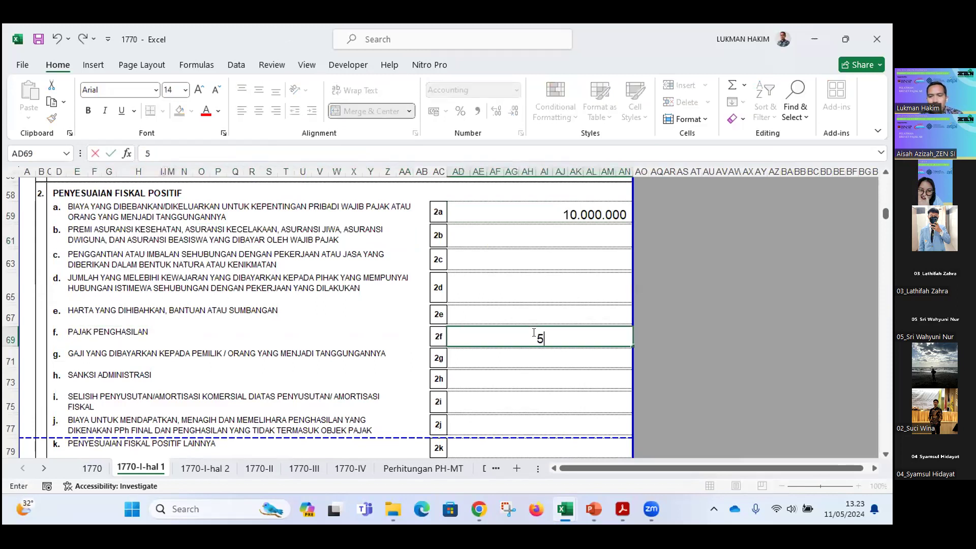
pyautogui.write('0000000')
pyautogui.hotkey('ctrl', 'Return')
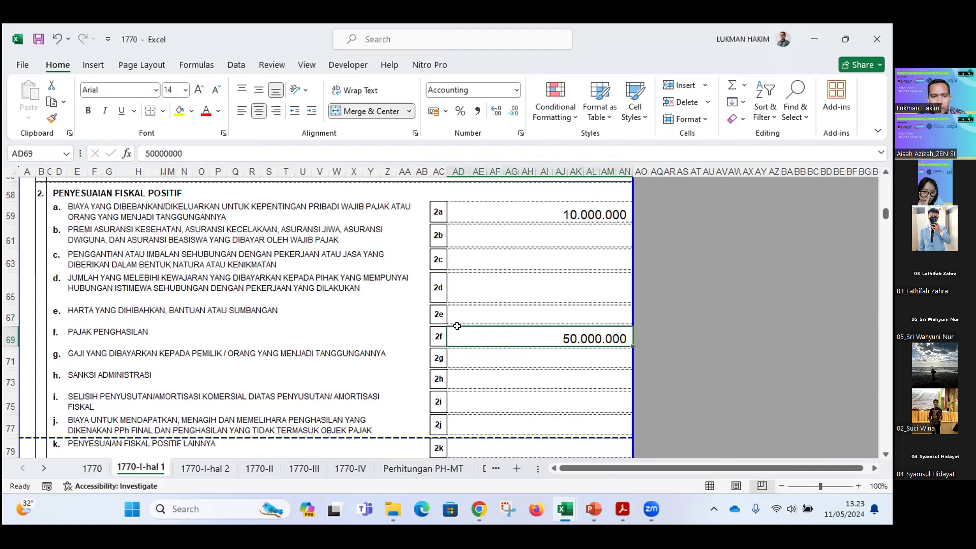
# - Look up Biaya denda SPT Tahunan in the profit and loss workbook and enter 100.000 as Sanksi Administrasi on line 2h
pyautogui.hotkey('alt', 'Tab')
pyautogui.scroll(3, 81, 231)
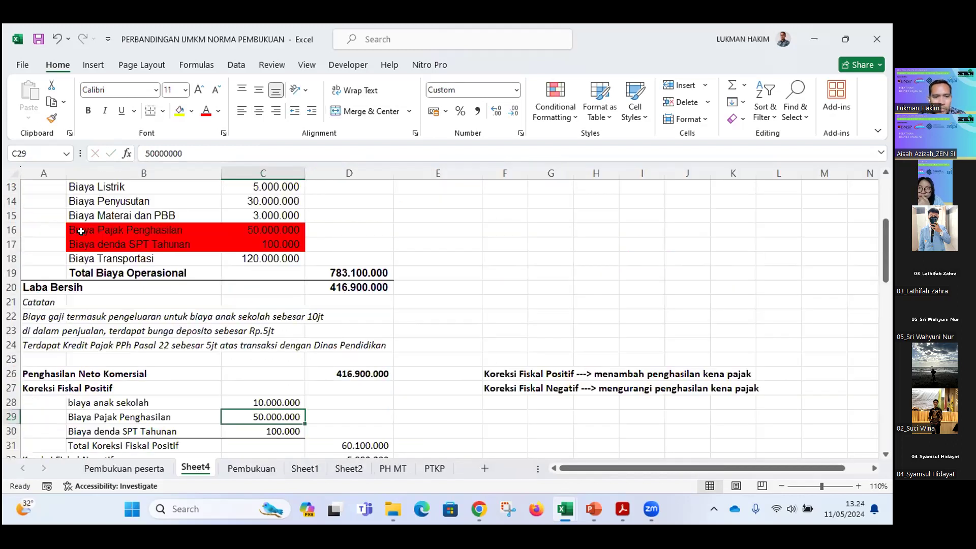
pyautogui.scroll(-2, 334, 286)
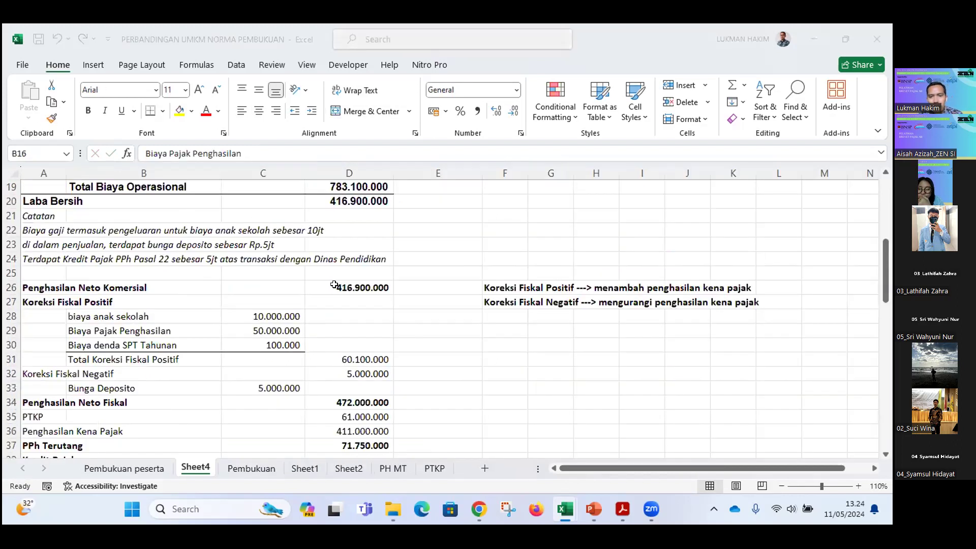
pyautogui.hotkey('alt', 'Tab')
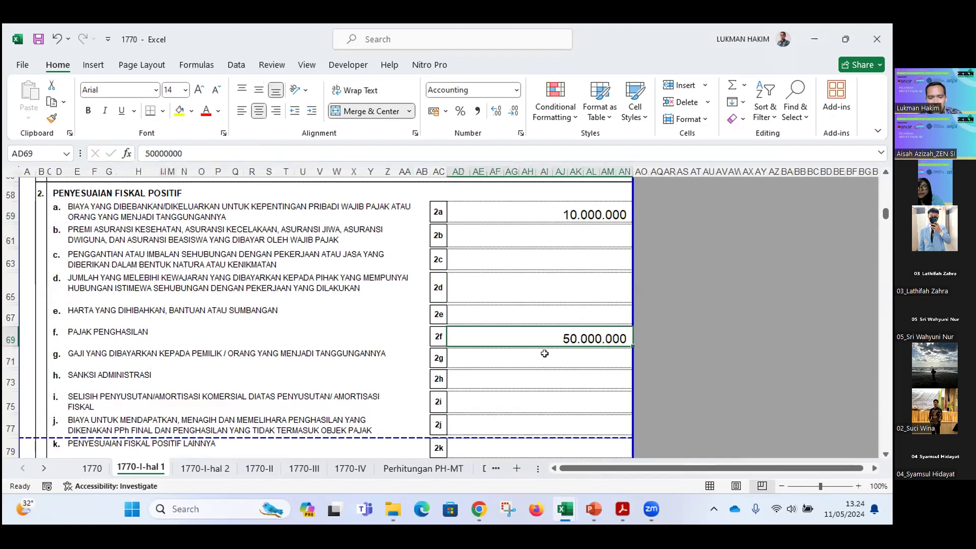
pyautogui.hotkey('alt', 'Tab')
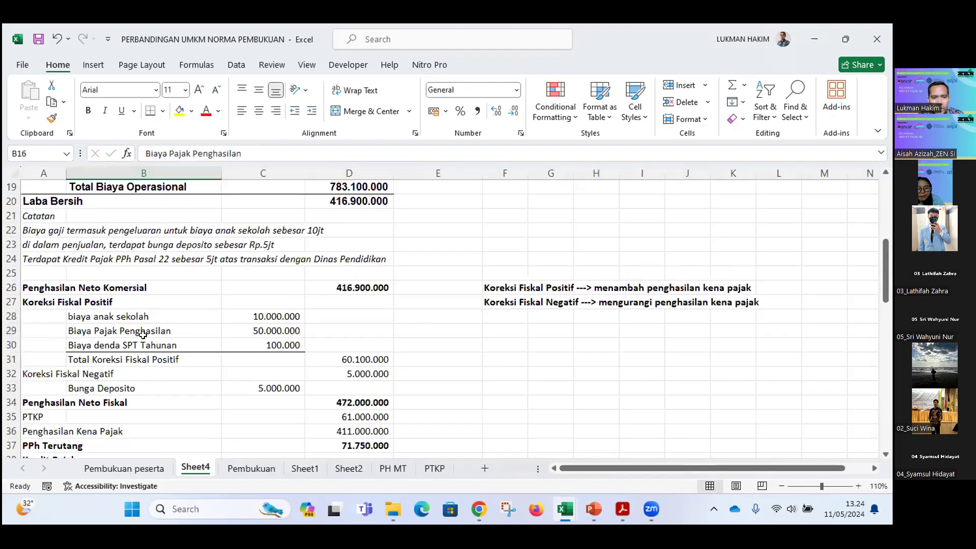
pyautogui.click(93, 343)
pyautogui.click(271, 343)
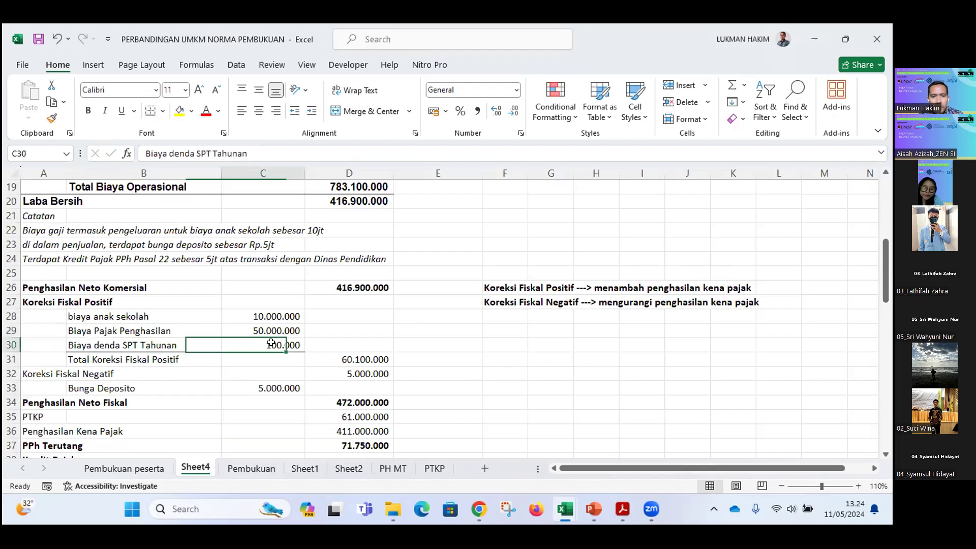
pyautogui.hotkey('alt', 'Tab')
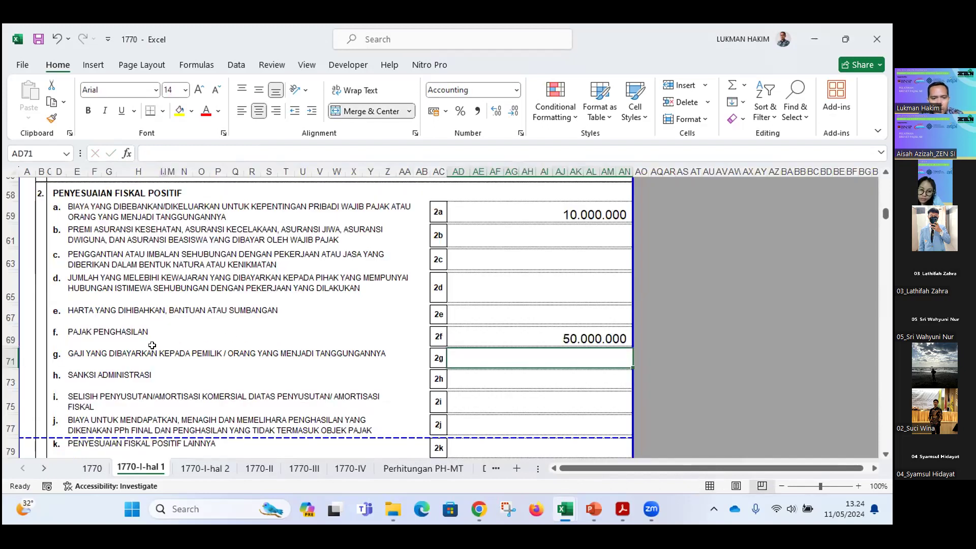
pyautogui.click(78, 373)
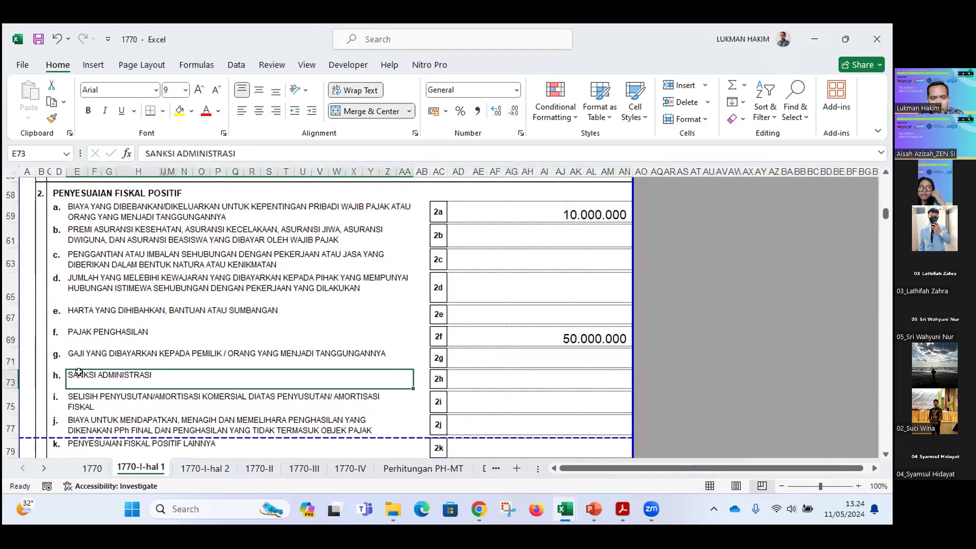
pyautogui.click(552, 375)
pyautogui.write('100.000')
pyautogui.press('Return')
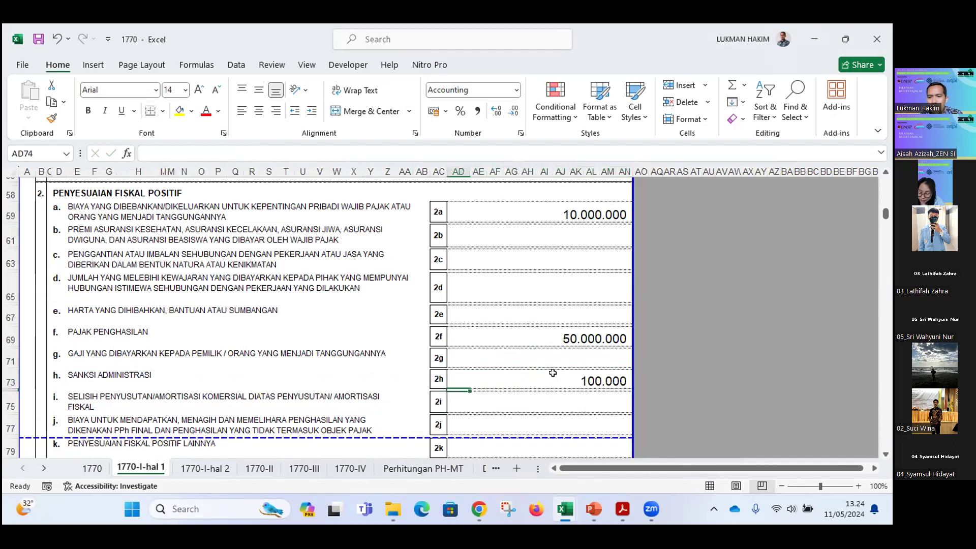
# - Compare the Jumlah on line 2l with Total Koreksi Fiskal Positif in the profit and loss workbook
pyautogui.scroll(-2, 564, 370)
pyautogui.click(591, 378)
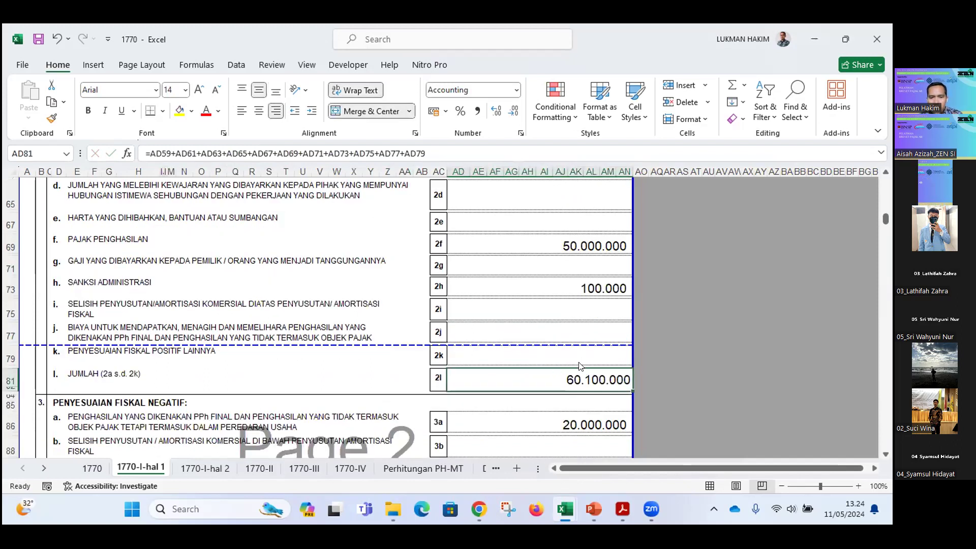
pyautogui.hotkey('alt', 'Tab')
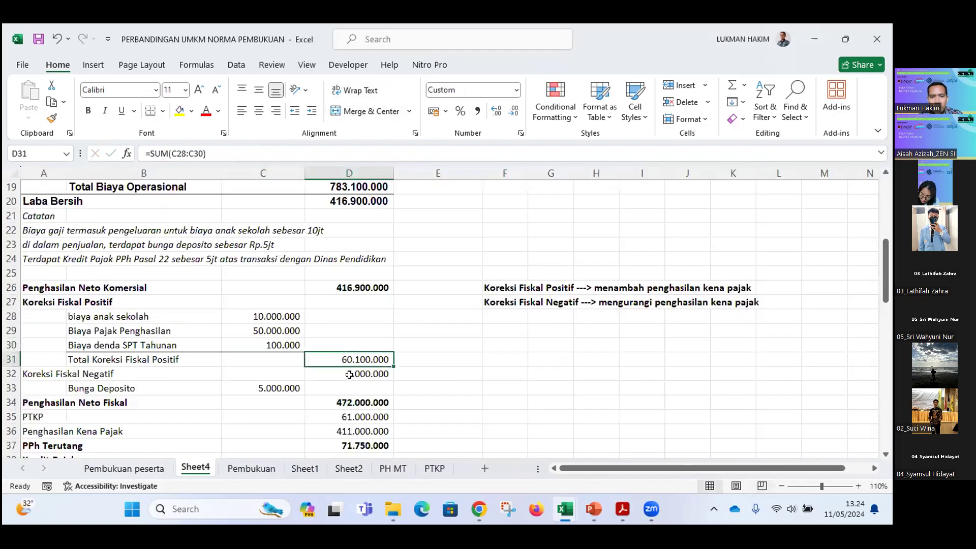
# - Review the Bunga Deposito amount under Koreksi Fiskal Negatif against Penjualan in the profit and loss workbook
pyautogui.click(346, 372)
pyautogui.click(270, 386)
pyautogui.click(220, 388)
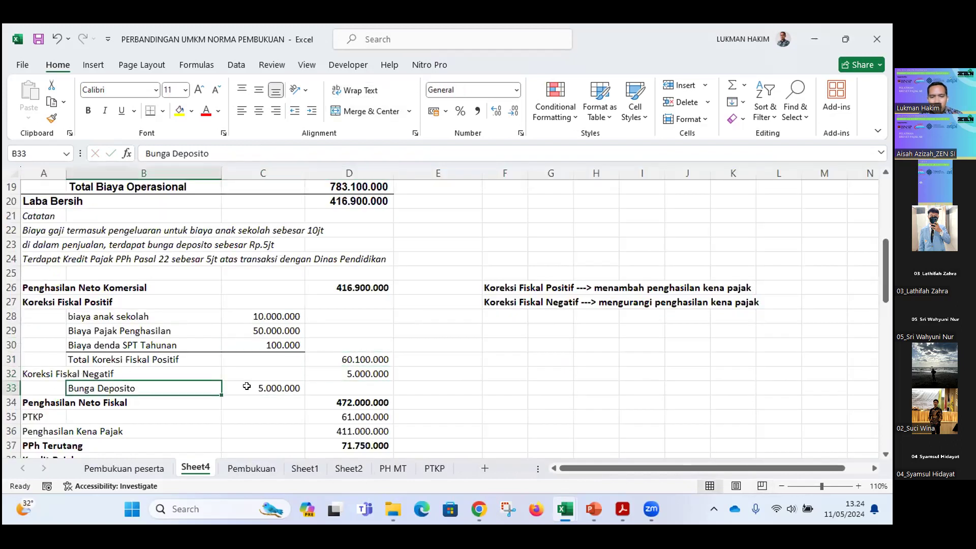
pyautogui.click(246, 387)
pyautogui.scroll(6, 288, 345)
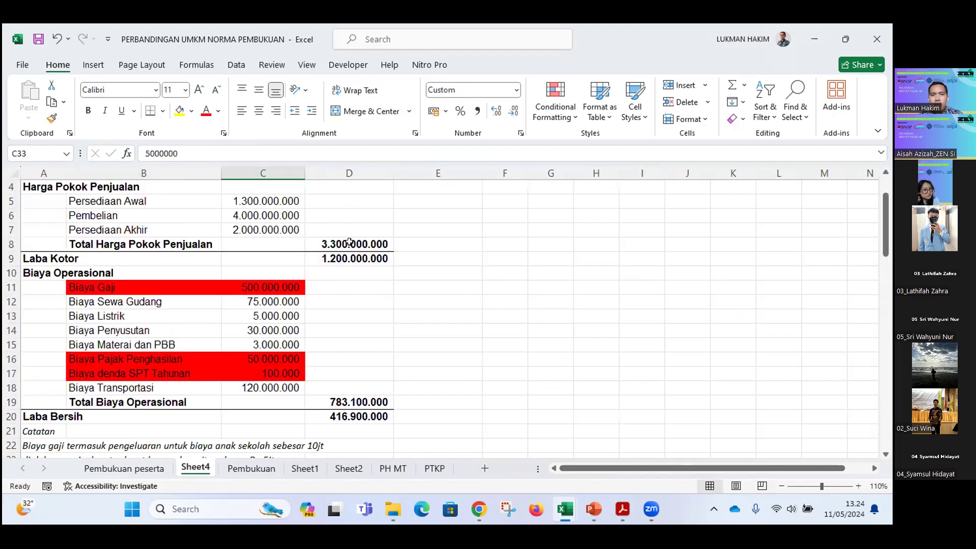
pyautogui.click(353, 215)
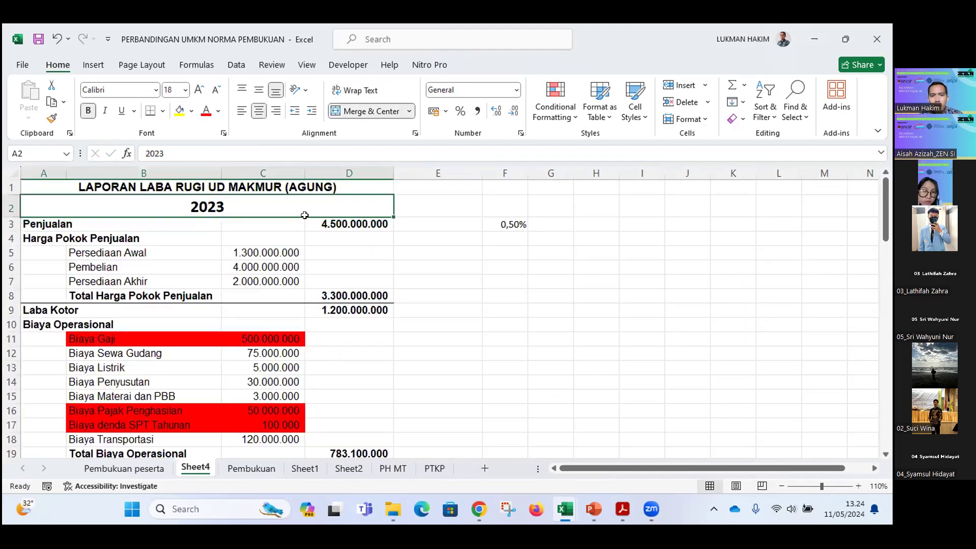
pyautogui.click(309, 225)
pyautogui.scroll(-8, 258, 293)
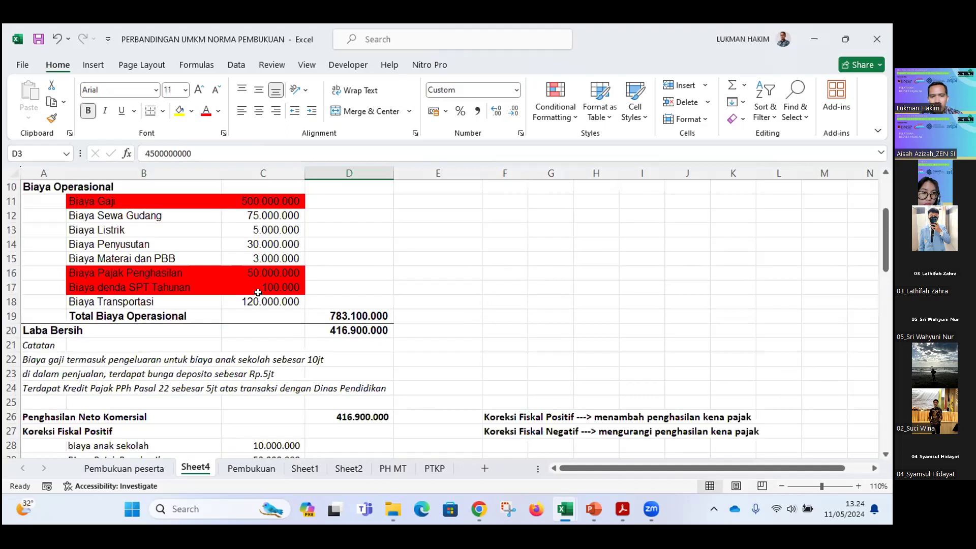
pyautogui.click(132, 300)
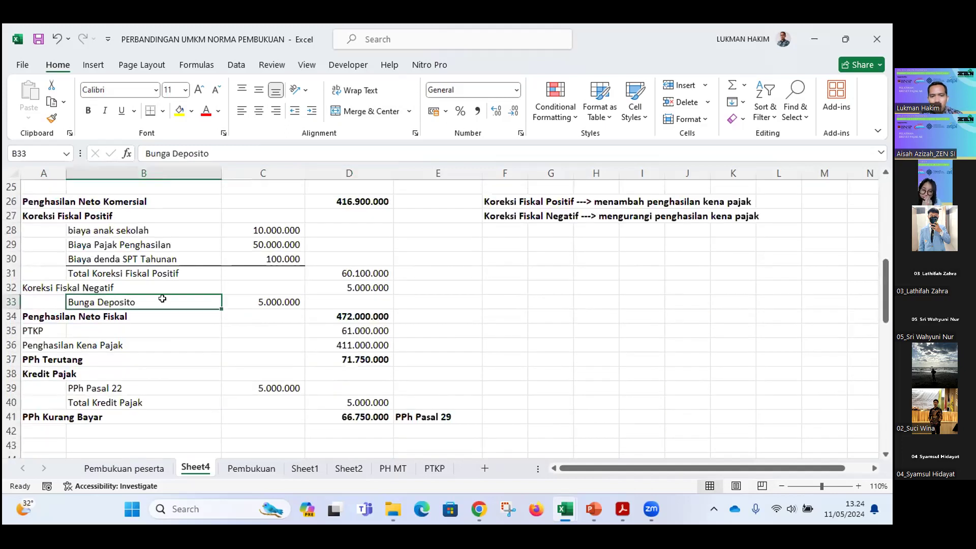
pyautogui.click(271, 300)
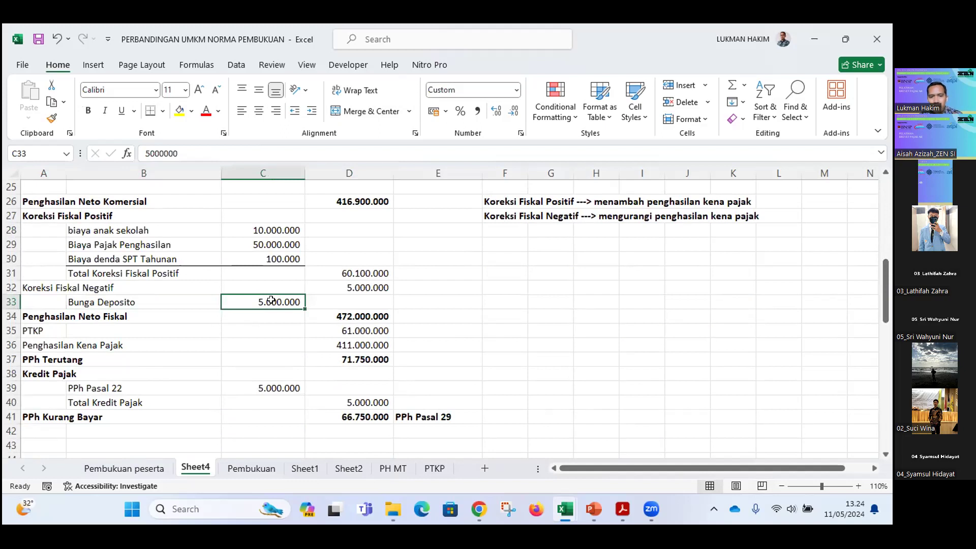
# - Switch to the 1770 workbook, enter 5000000 on line 3a under Penyesuaian Fiskal Negatif, and check the Jumlah on line 3d
pyautogui.hotkey('alt', 'Tab')
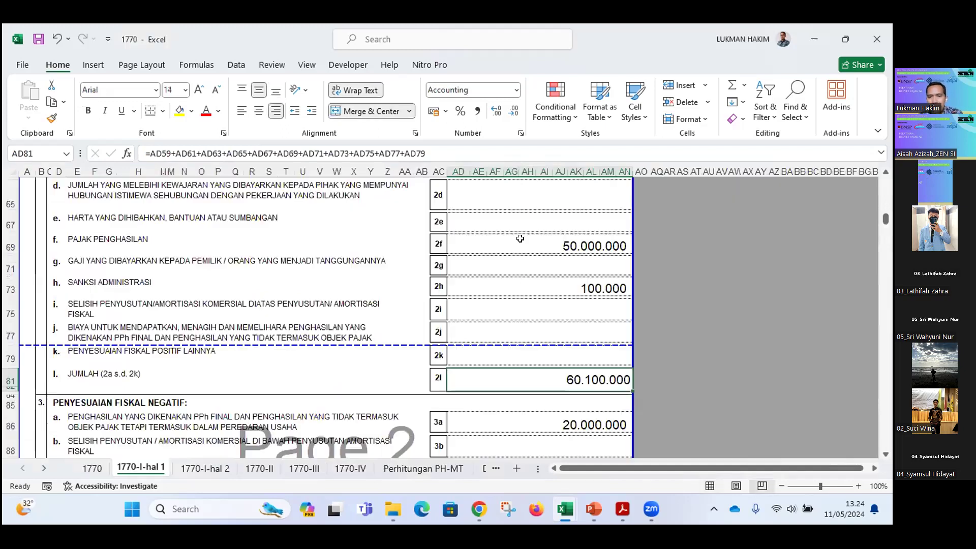
pyautogui.scroll(-1, 516, 289)
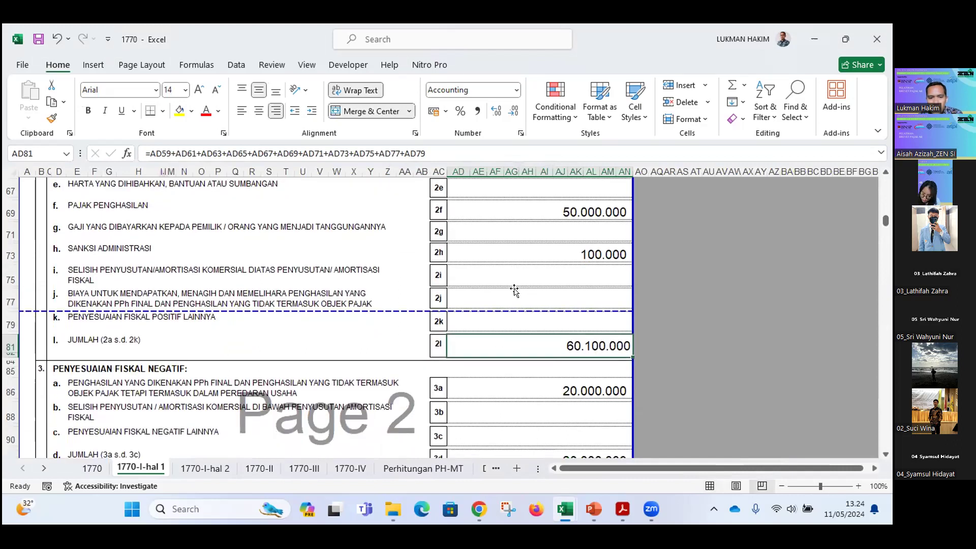
pyautogui.scroll(-1, 551, 323)
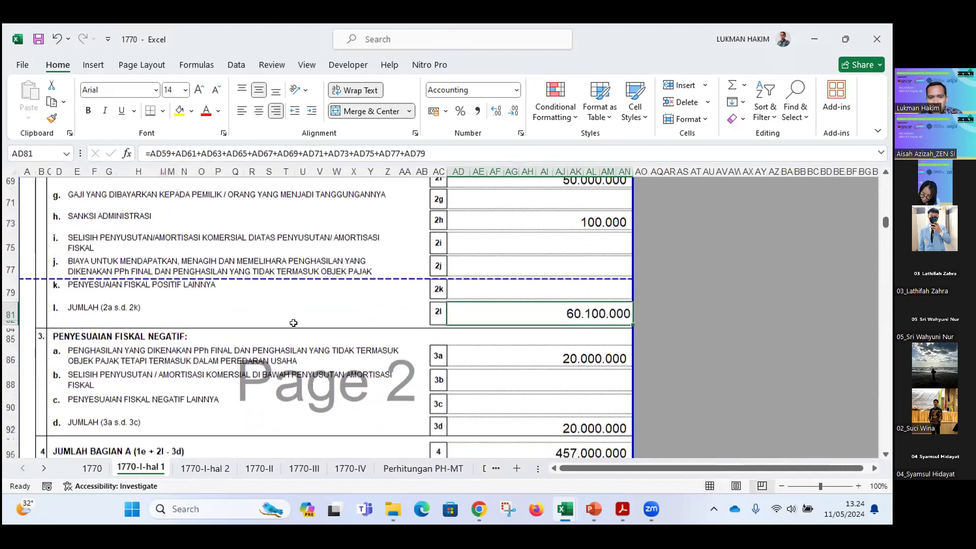
pyautogui.scroll(-1, 508, 315)
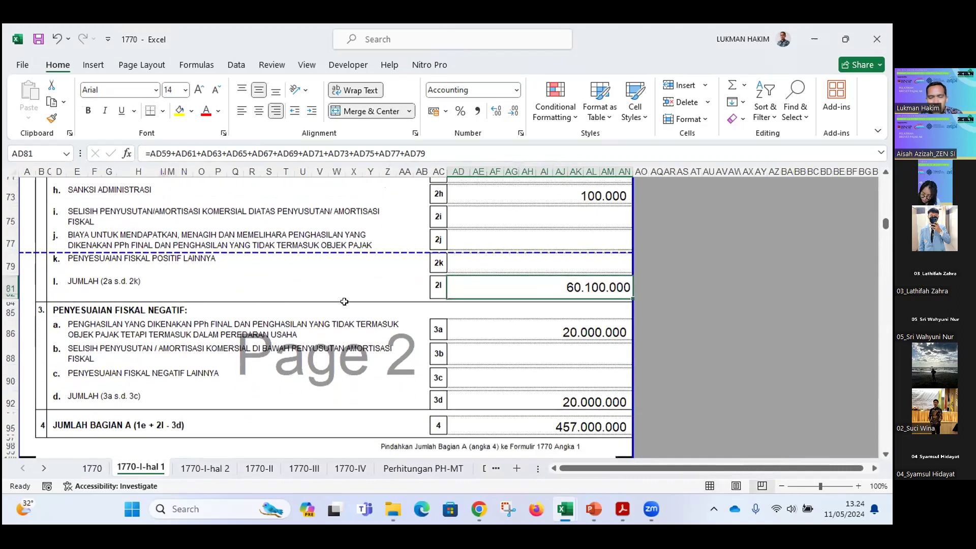
pyautogui.click(550, 316)
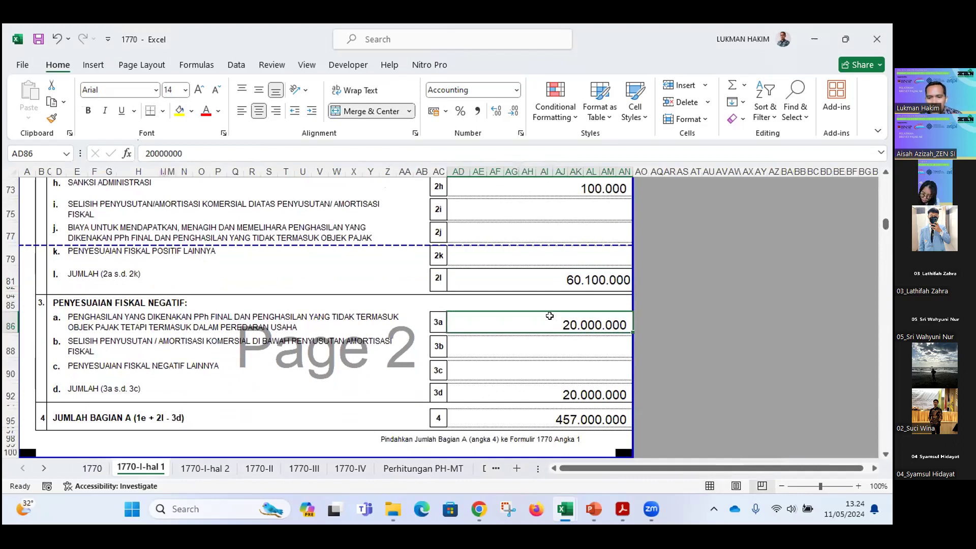
pyautogui.write('5000000')
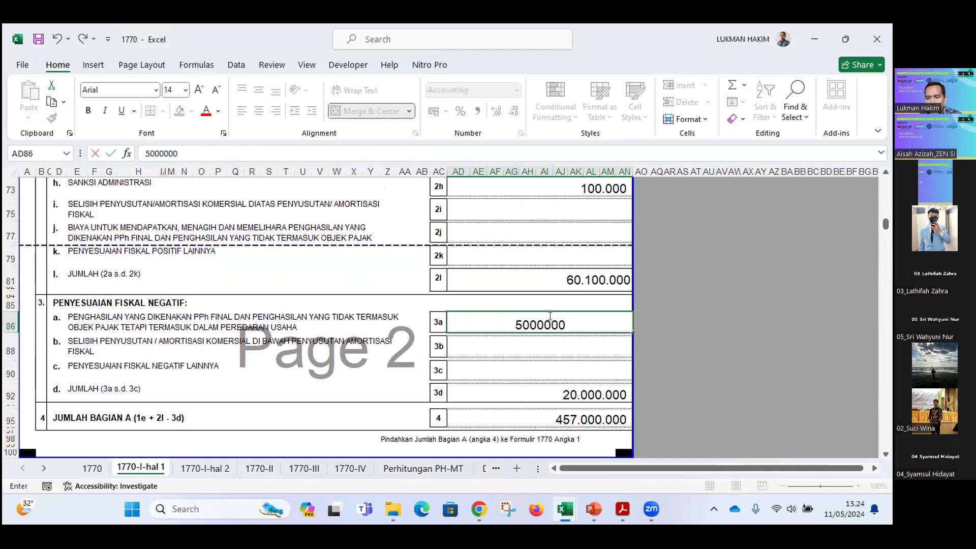
pyautogui.press('Return')
pyautogui.click(560, 320)
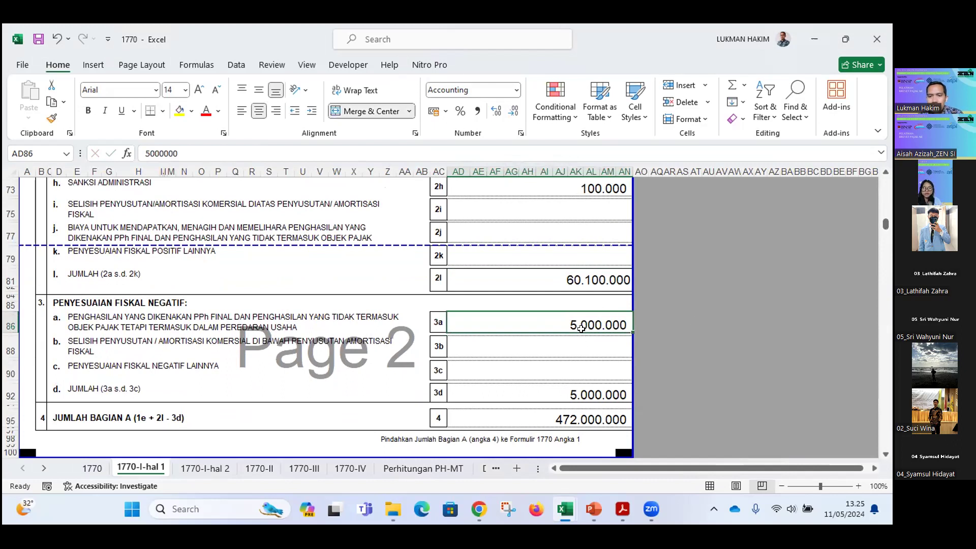
pyautogui.click(573, 393)
pyautogui.click(583, 322)
# - Merge cells AV79:BD79 beside the form, enter 20% there, and copy its formatting to the row starting at AV81
pyautogui.moveTo(740, 262); pyautogui.dragTo(825, 250)
pyautogui.click(351, 111)
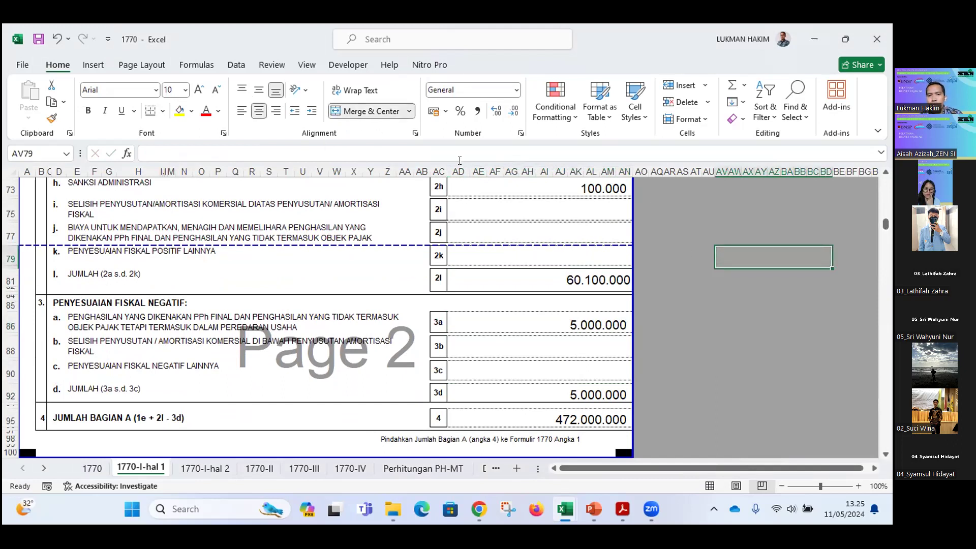
pyautogui.write('20')
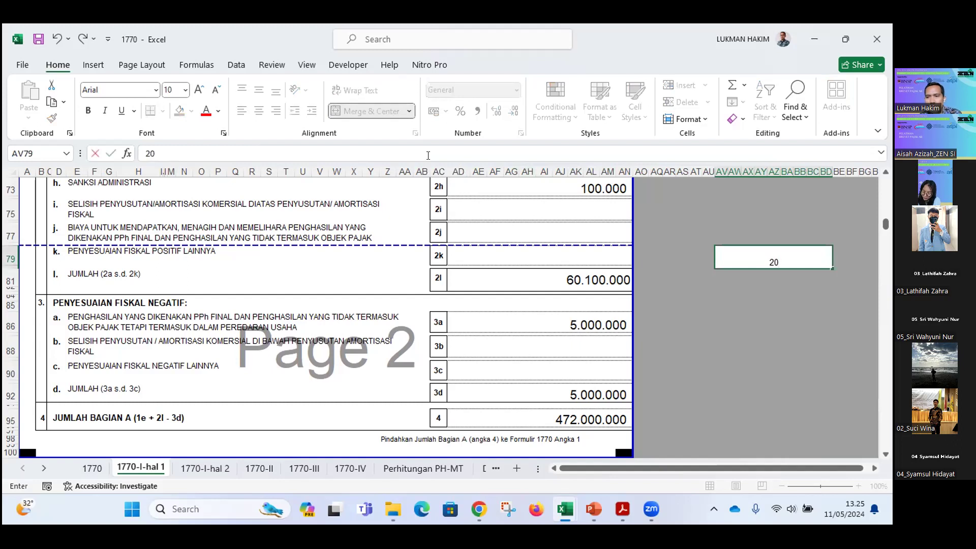
pyautogui.write('%')
pyautogui.press('Return')
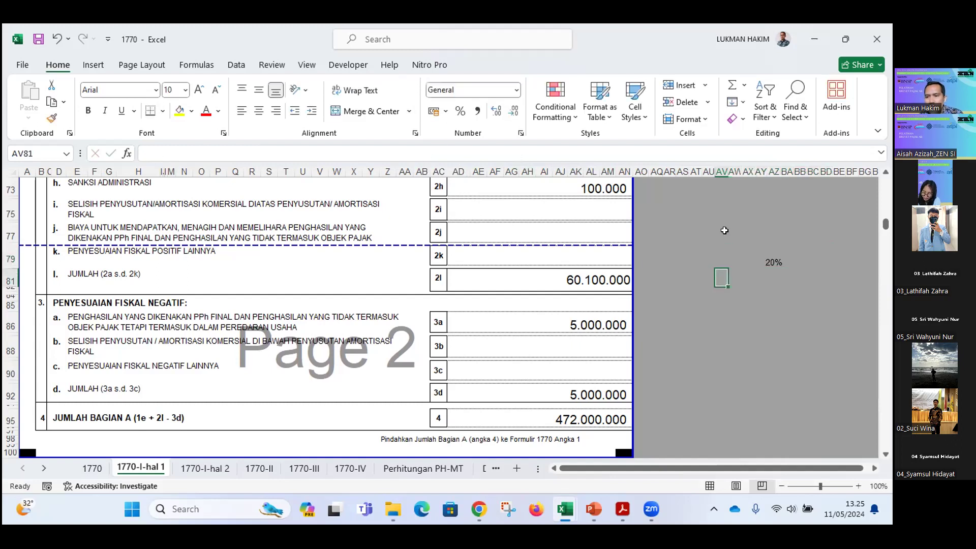
pyautogui.click(769, 257)
pyautogui.click(53, 118)
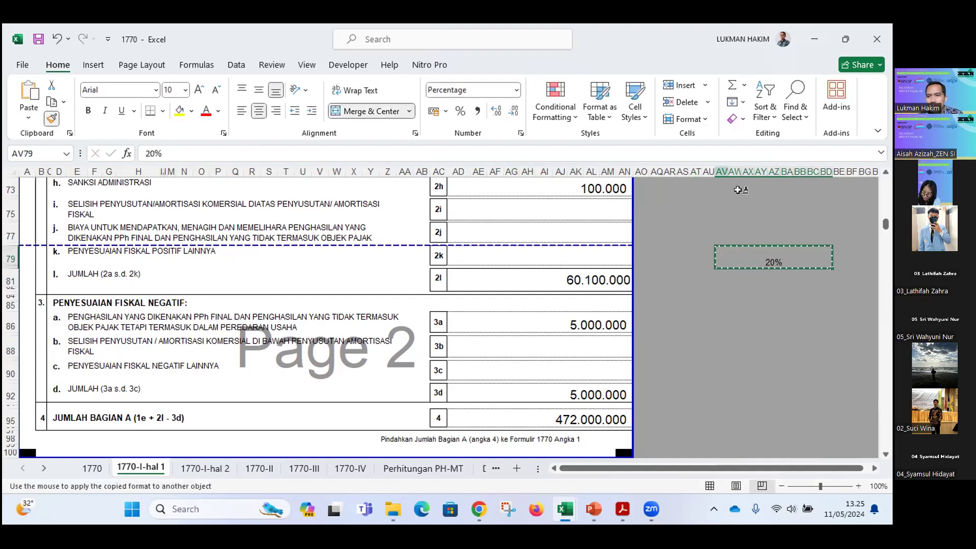
pyautogui.click(722, 273)
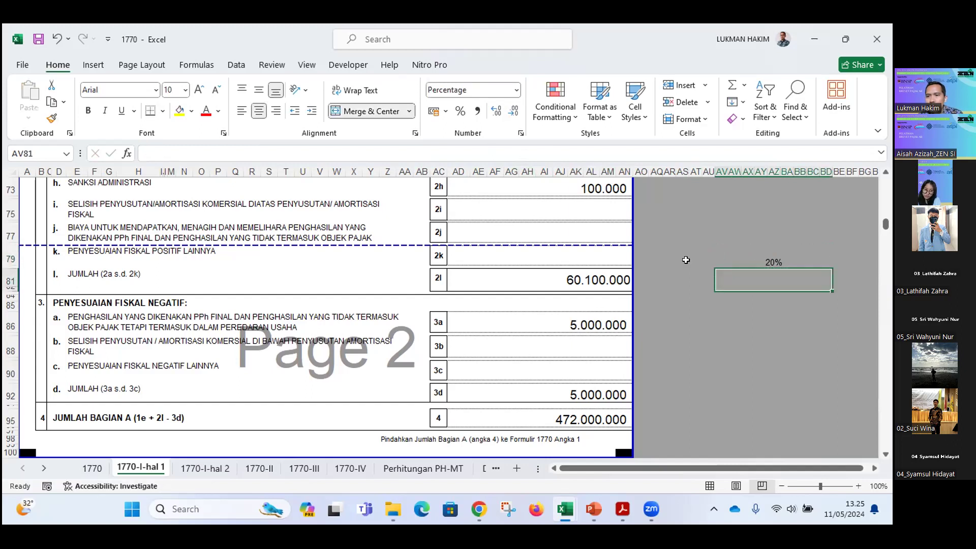
# - Try to copy the merged cell formatting to the area above the 20% cell
pyautogui.click(52, 118)
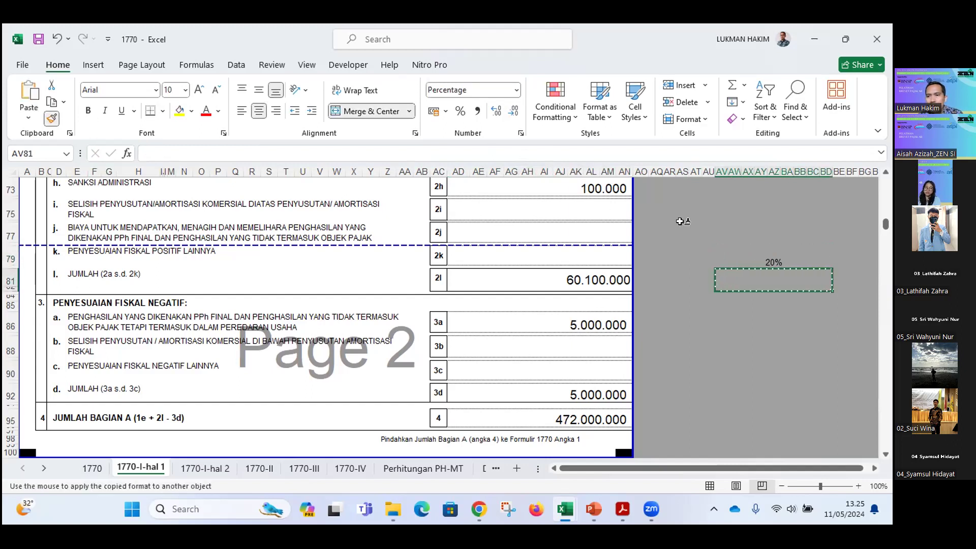
pyautogui.click(724, 244)
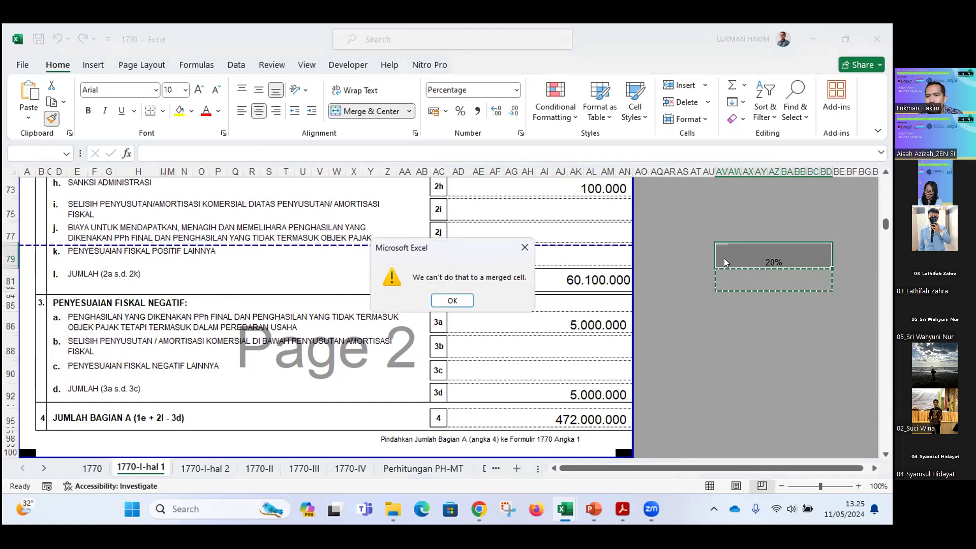
pyautogui.click(452, 303)
pyautogui.click(770, 252)
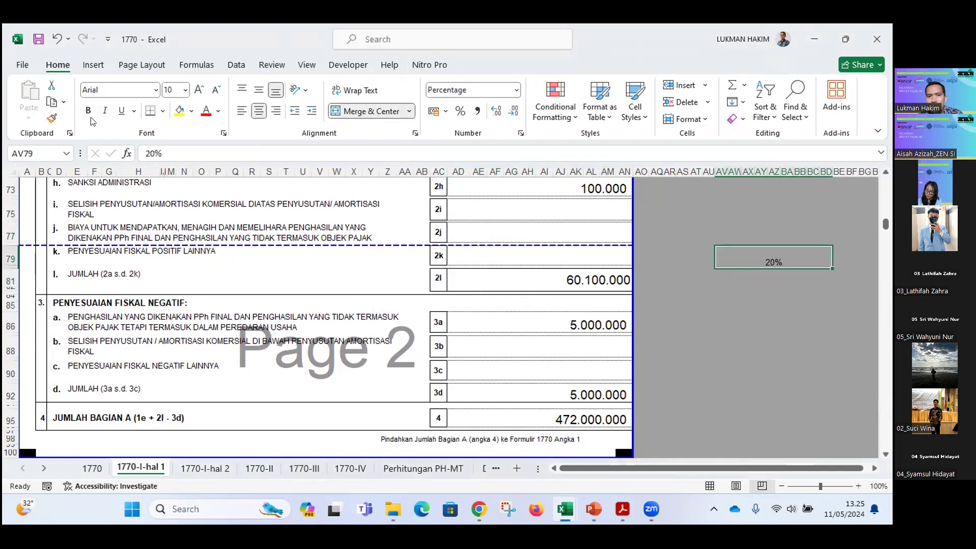
pyautogui.click(52, 118)
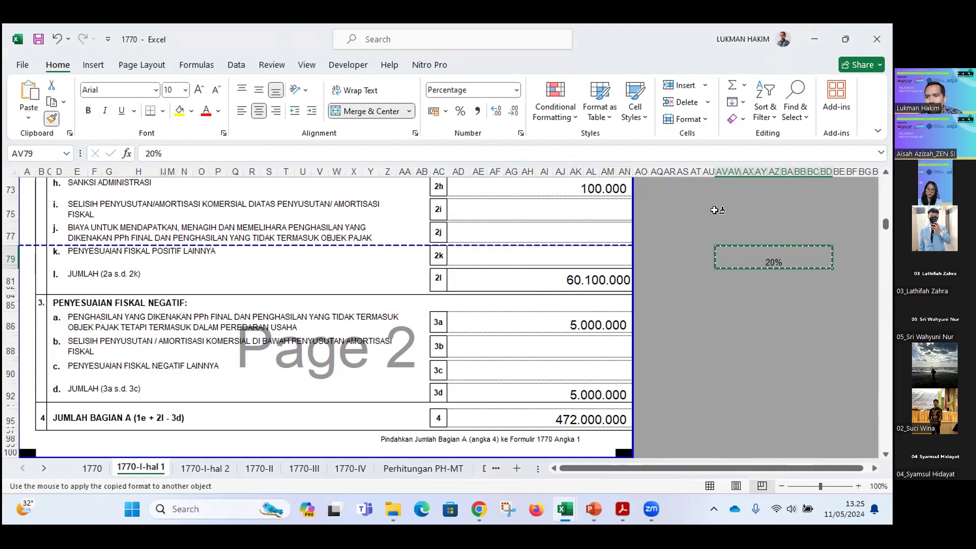
pyautogui.click(715, 210)
pyautogui.click(749, 232)
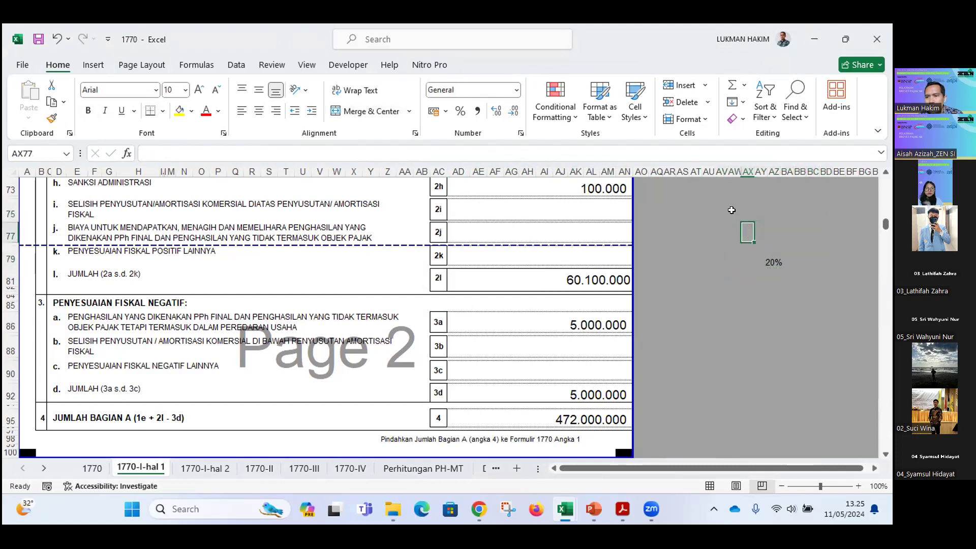
pyautogui.click(727, 209)
pyautogui.click(769, 249)
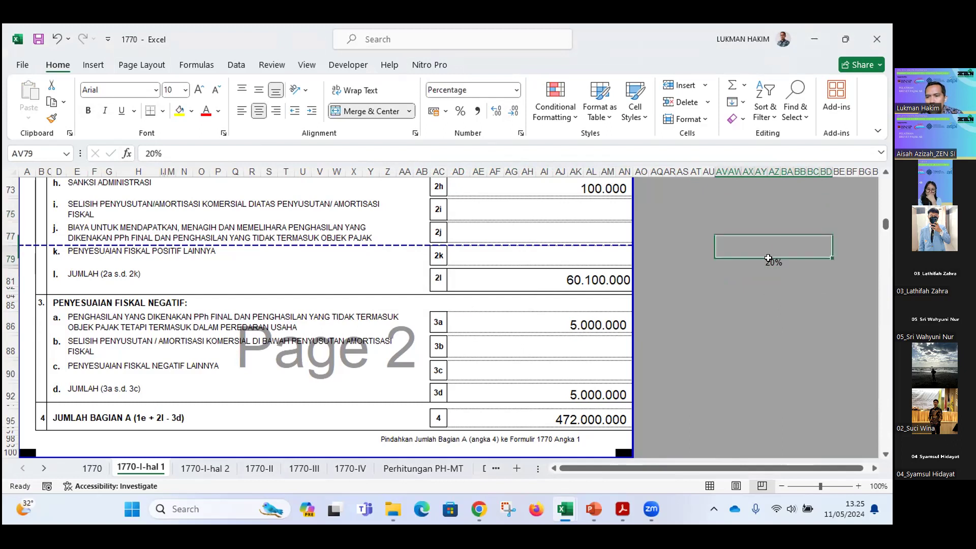
# - Enter 50000 in the merged cell AV81 below the 20% and apply the comma number style
pyautogui.click(768, 274)
pyautogui.write('5000000')
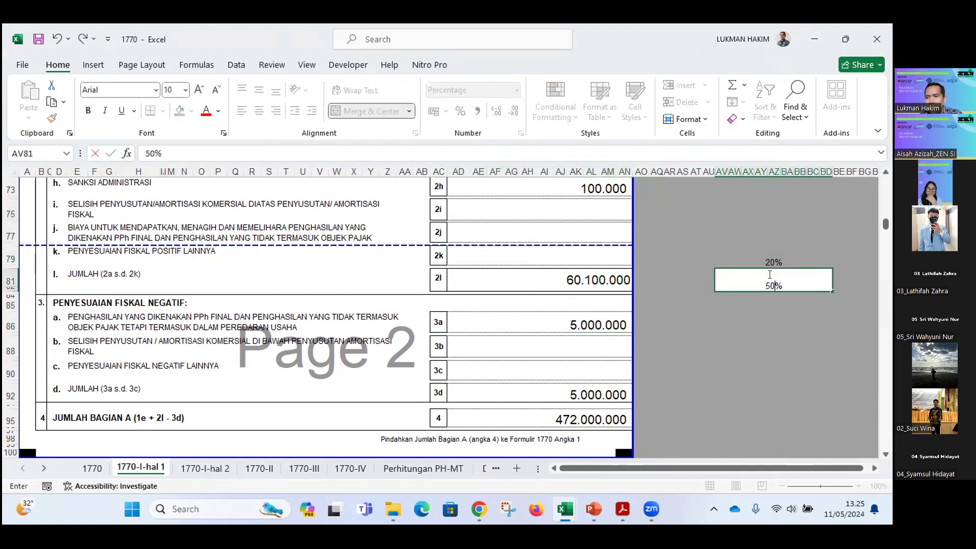
pyautogui.click(770, 275)
pyautogui.click(473, 111)
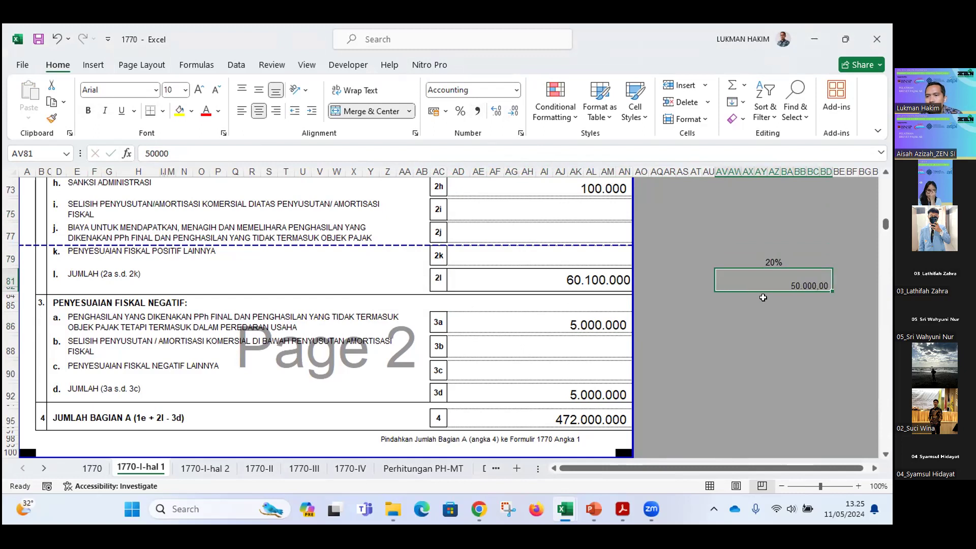
# - Correct the amount in merged cell AV81 to 5000000
pyautogui.click(180, 147)
pyautogui.write('0')
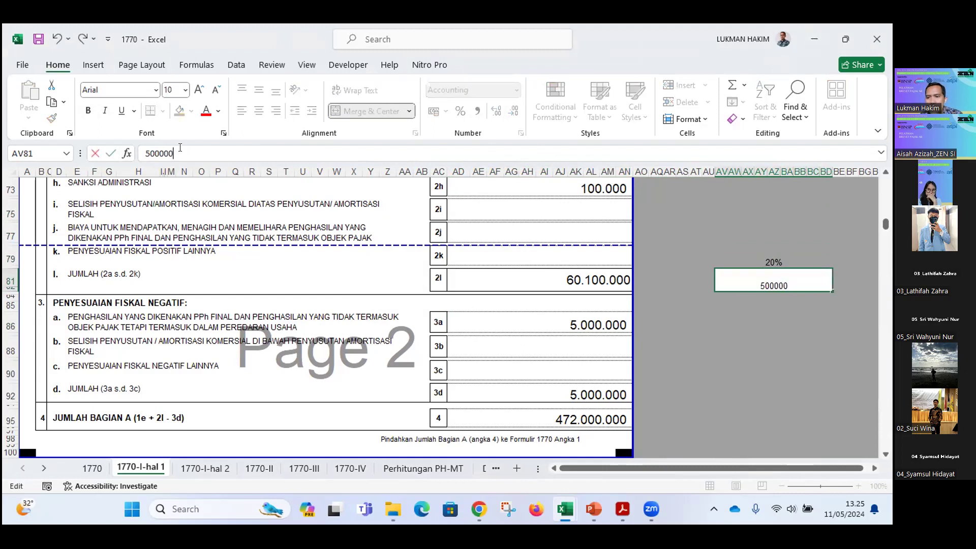
pyautogui.press('Return')
pyautogui.press('Up')
pyautogui.press('Right')
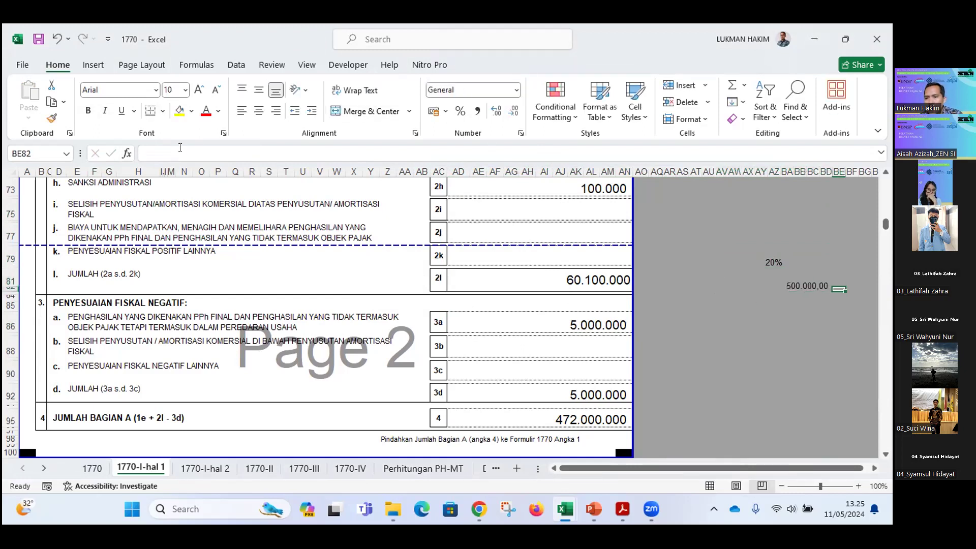
pyautogui.click(760, 280)
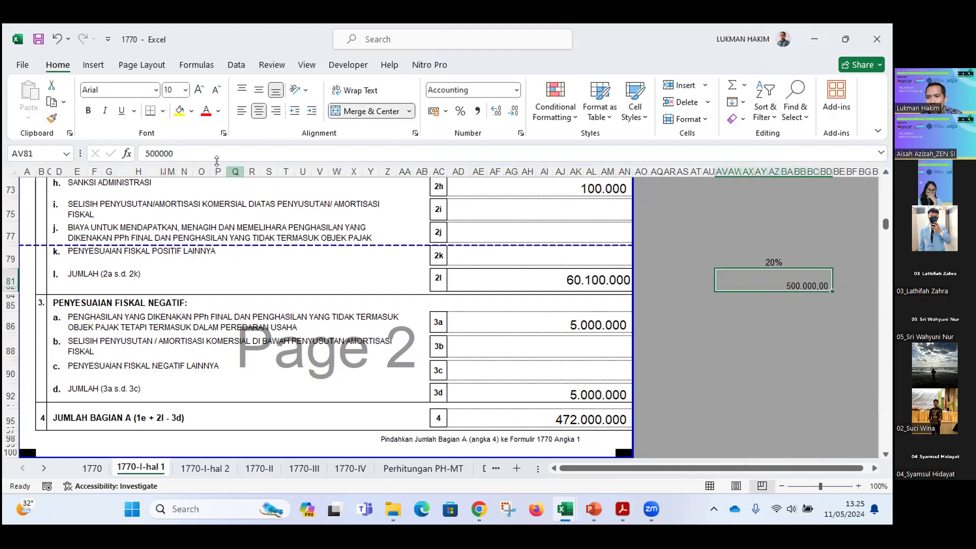
pyautogui.click(191, 148)
pyautogui.write('0')
pyautogui.press('Return')
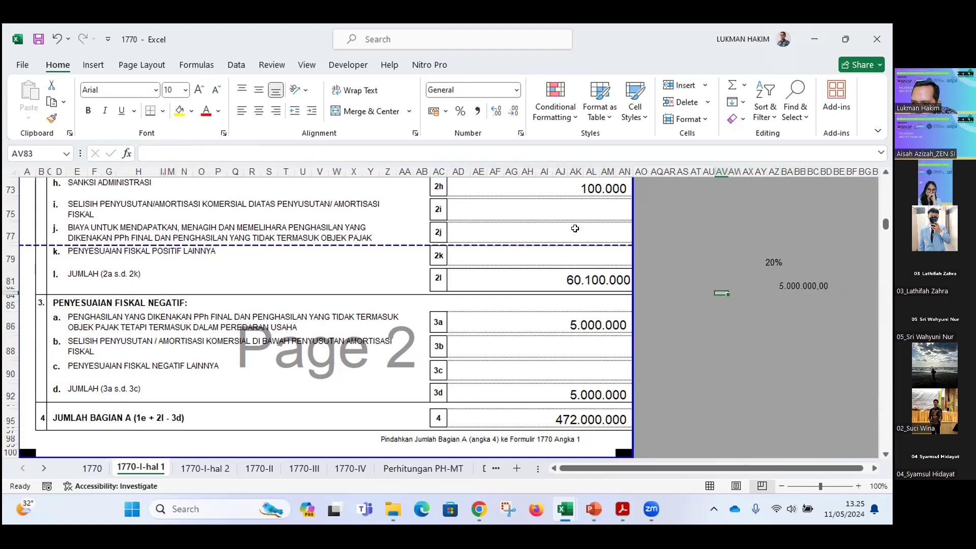
# - Delete the 20% from the merged cell AV79 above the 5.000.000,00 amount
pyautogui.click(803, 283)
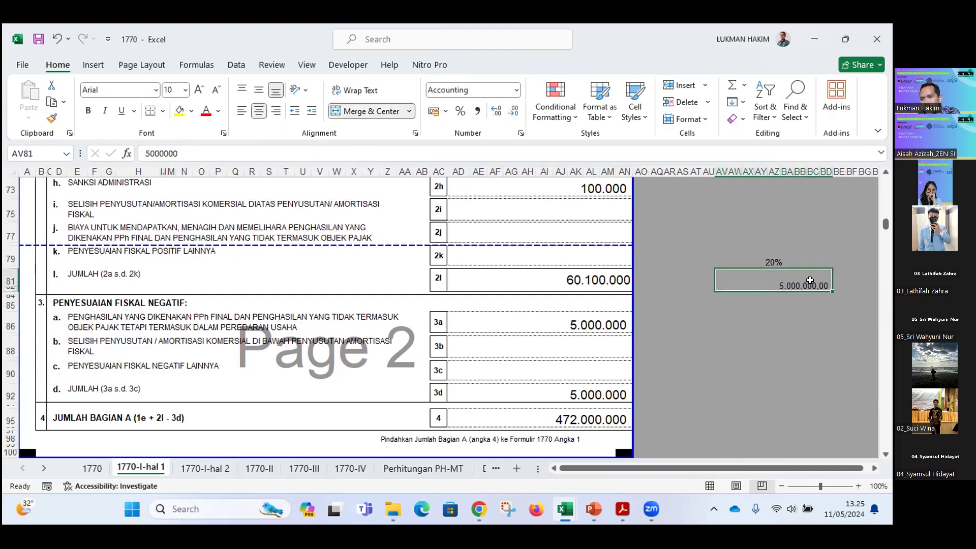
pyautogui.click(795, 302)
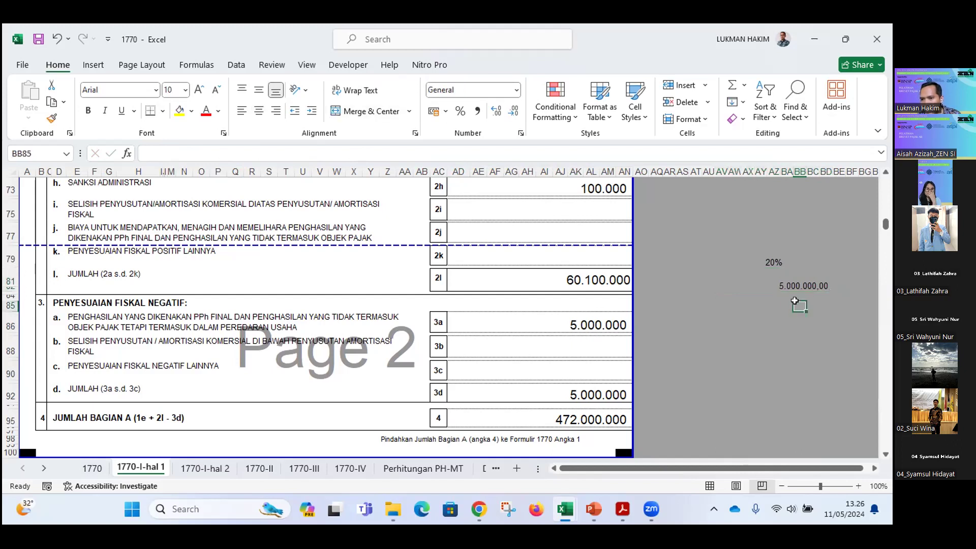
pyautogui.click(778, 260)
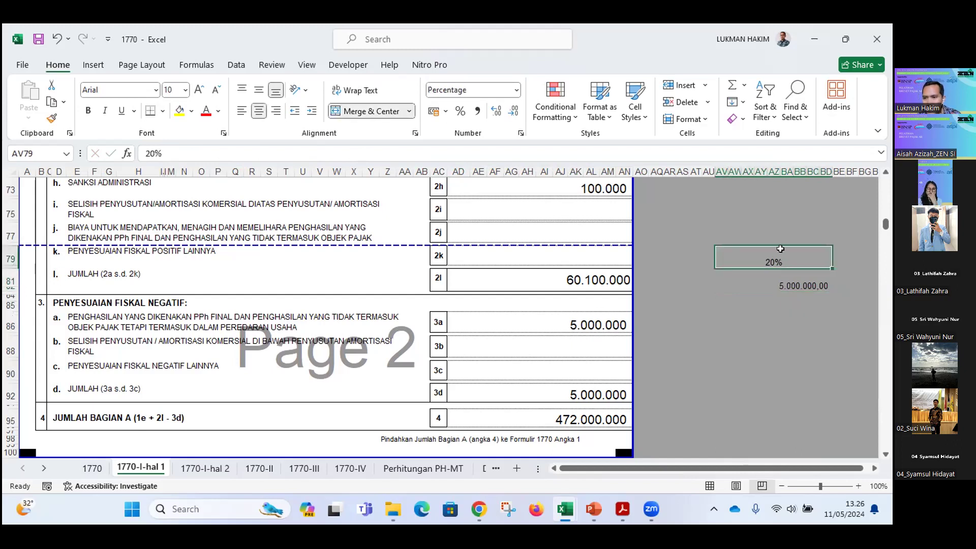
pyautogui.press('Delete')
# - Merge and center the cells BA84:BD85 directly below the 5.000.000,00 amount
pyautogui.click(781, 294)
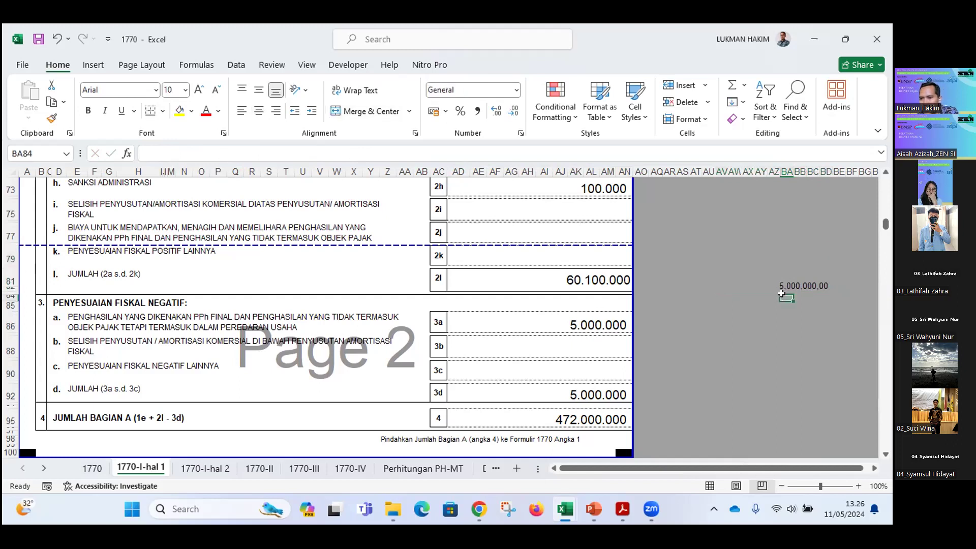
pyautogui.press('Down')
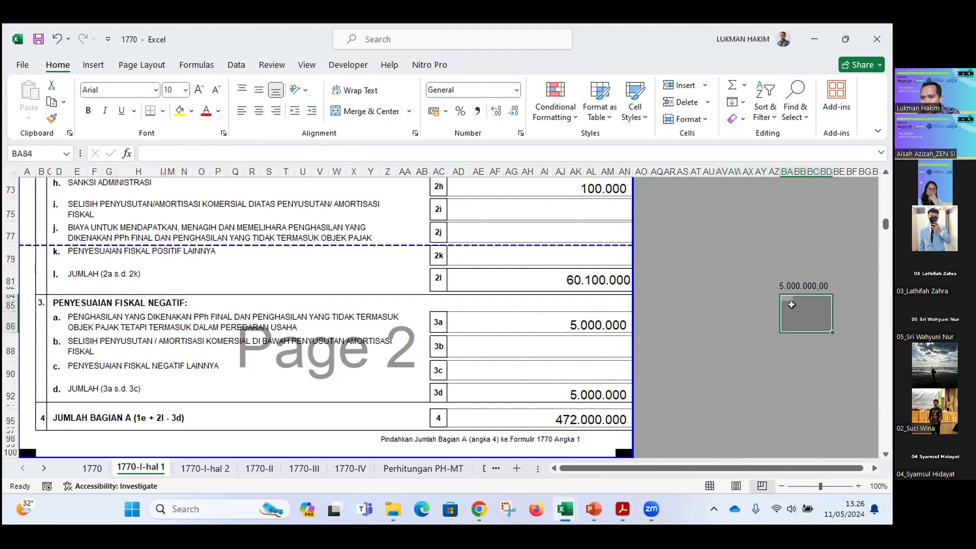
pyautogui.moveTo(782, 296); pyautogui.dragTo(828, 307)
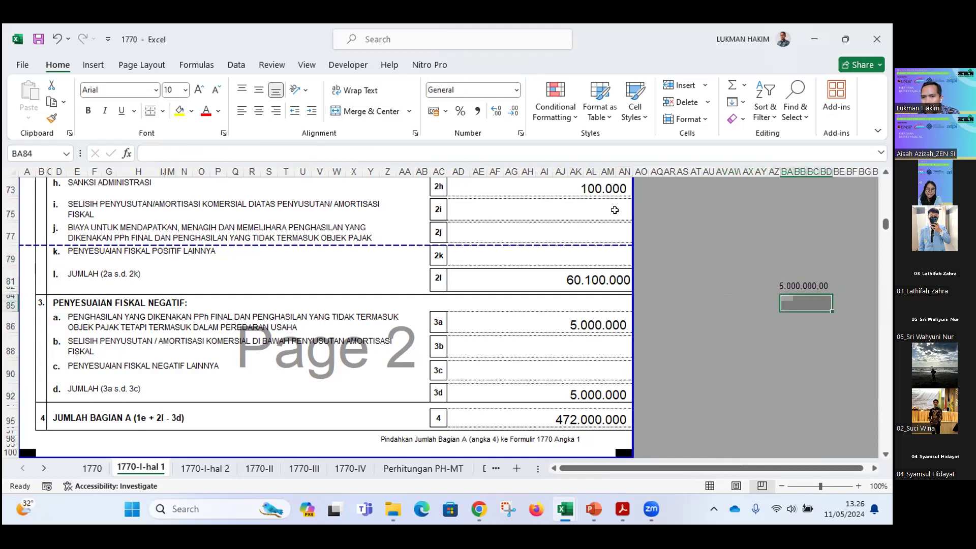
pyautogui.click(372, 111)
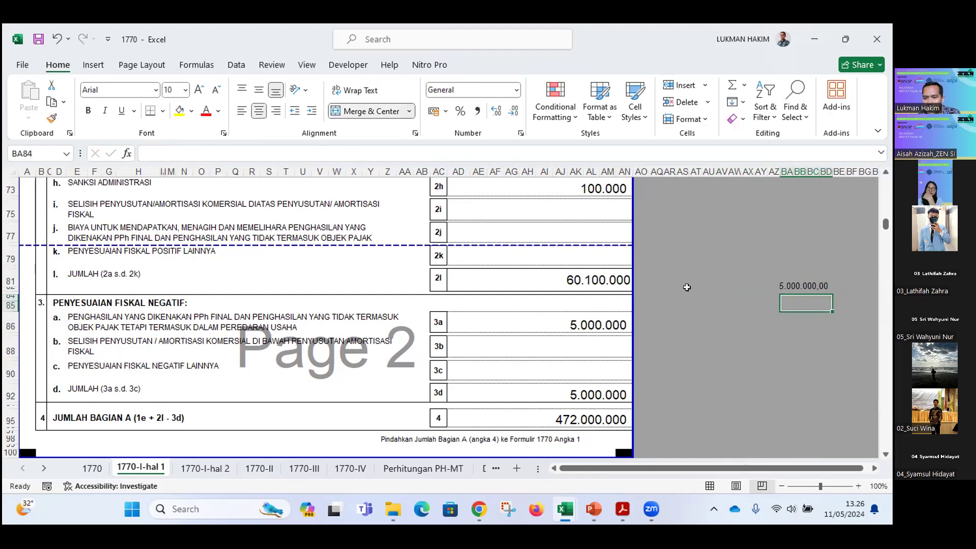
# - Enter the formula =20%*AV81 in the merged cell BA84 to calculate the tax on the deposit interest
pyautogui.write('=20%')
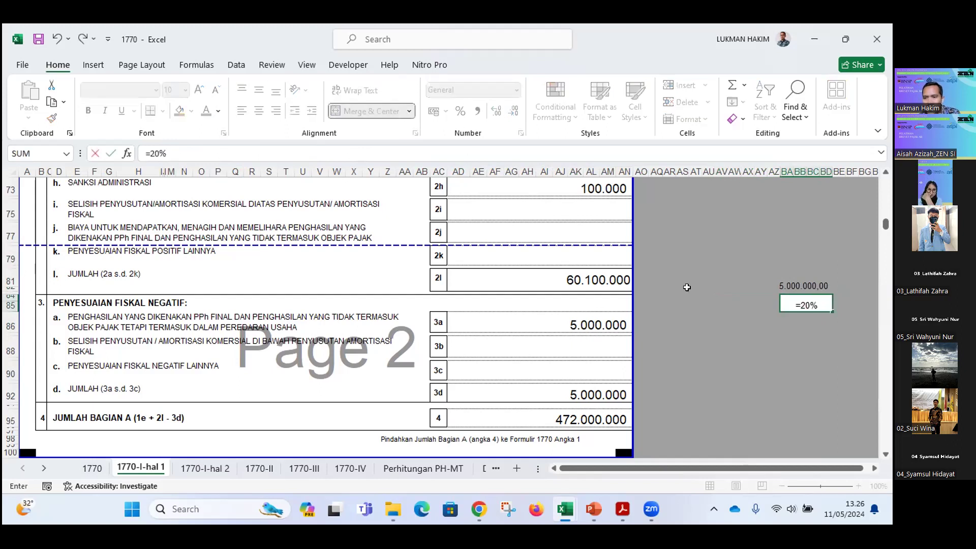
pyautogui.write('*')
pyautogui.press('Up')
pyautogui.click(687, 287)
pyautogui.press('Return')
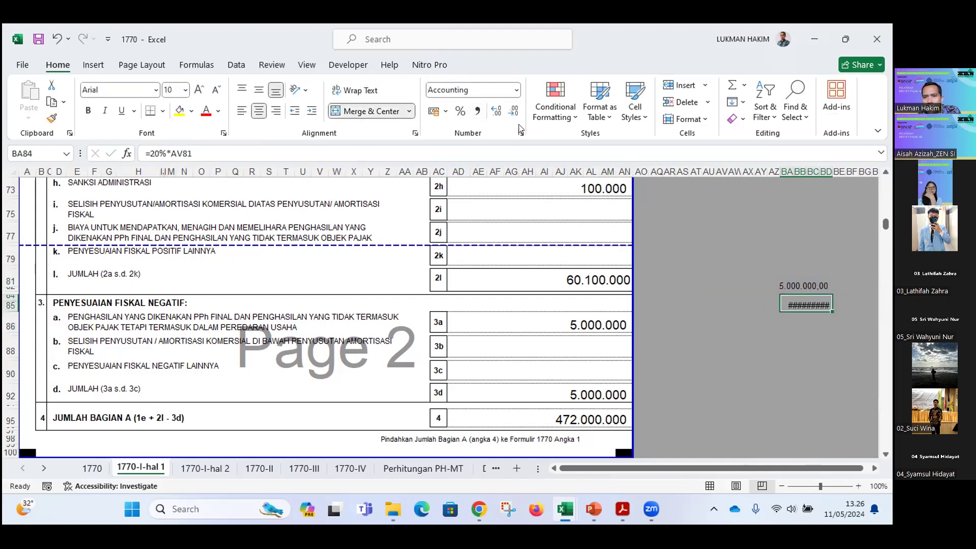
# - Widen the merged formula cell to start at column AZ and adjust its number format to one decimal place
pyautogui.click(499, 112)
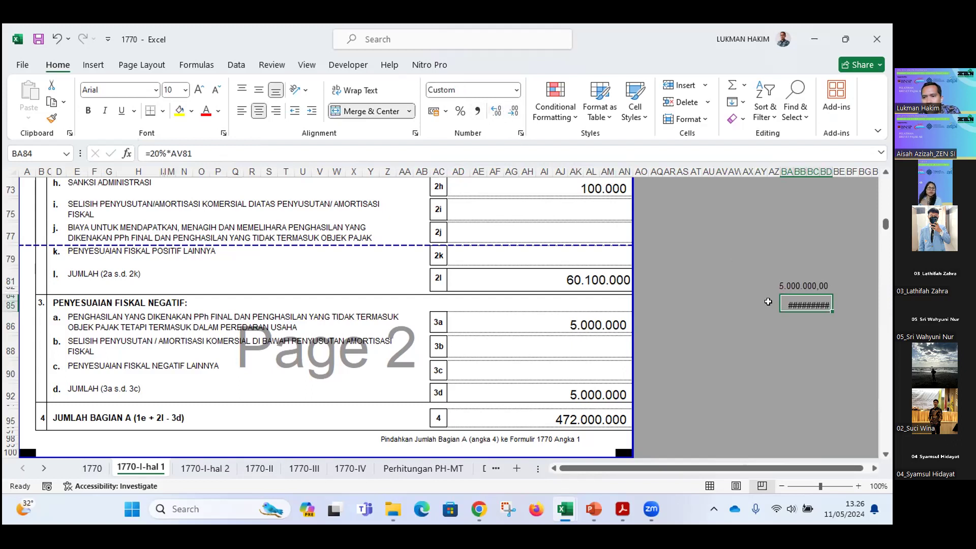
pyautogui.moveTo(770, 300); pyautogui.dragTo(827, 304)
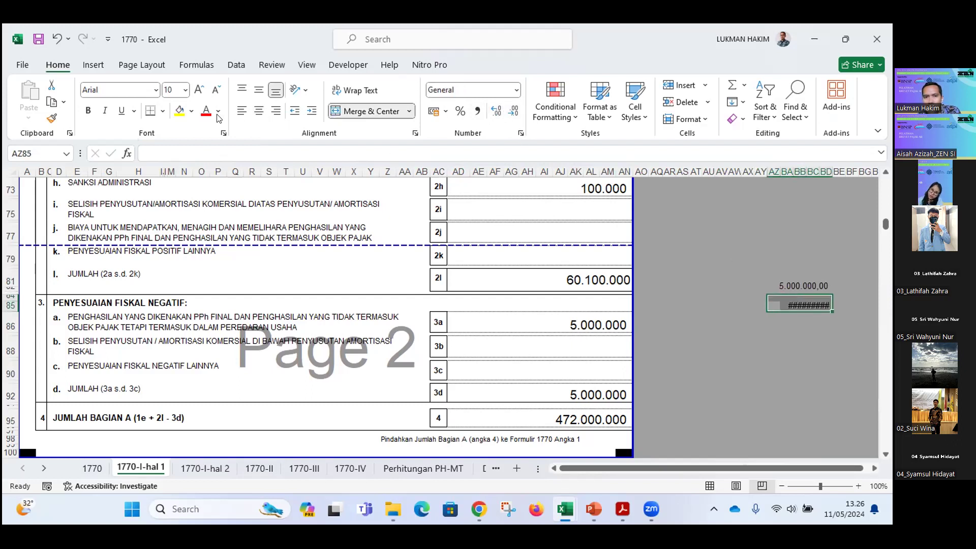
pyautogui.click(367, 111)
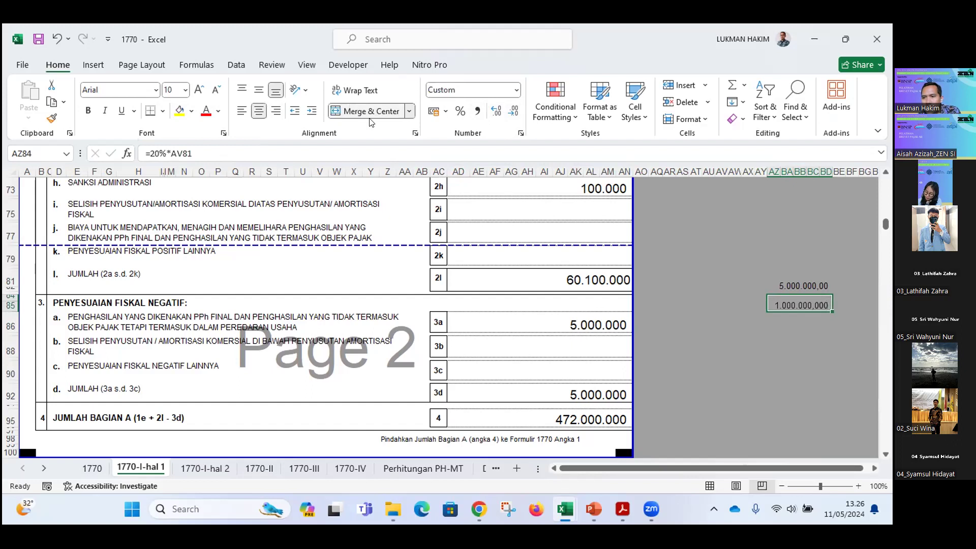
pyautogui.click(501, 112)
pyautogui.click(513, 111)
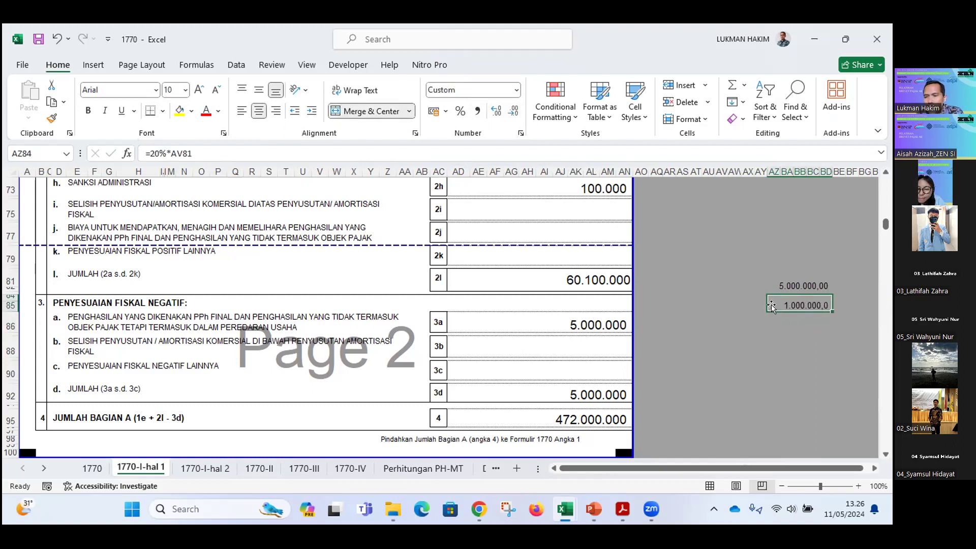
pyautogui.click(788, 287)
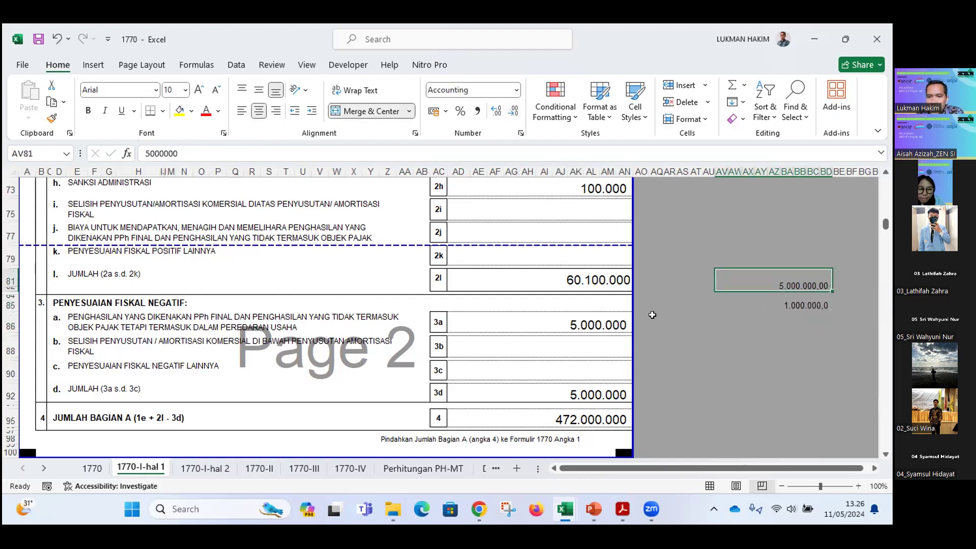
pyautogui.click(792, 305)
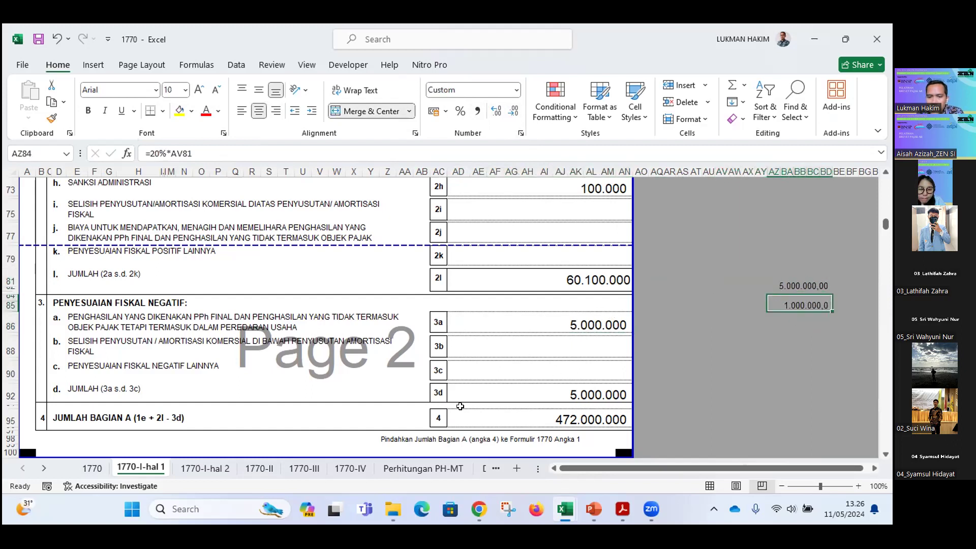
# - On sheet 1770-III, enter 5000000 as the gross income for item 1, Bunga Deposito, in cell T23
pyautogui.click(266, 469)
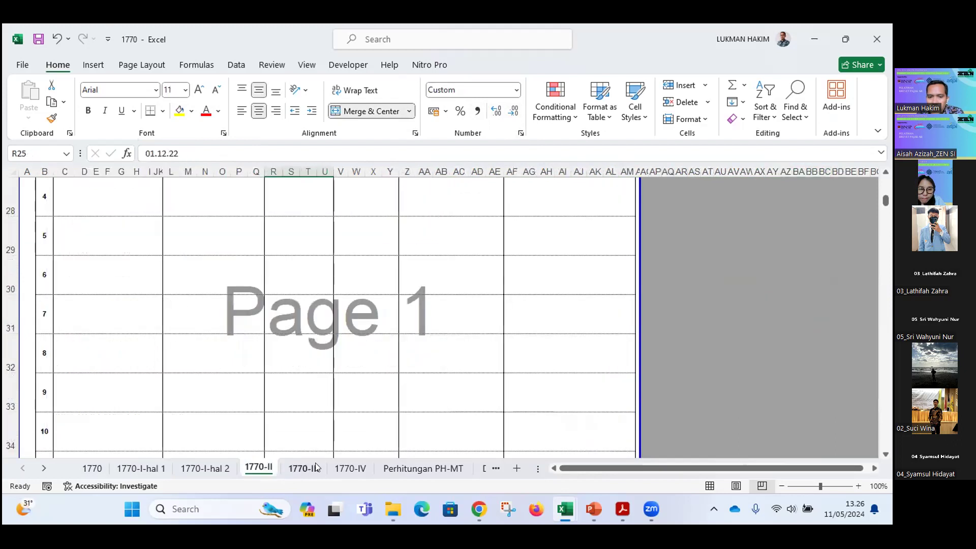
pyautogui.click(305, 468)
pyautogui.click(346, 468)
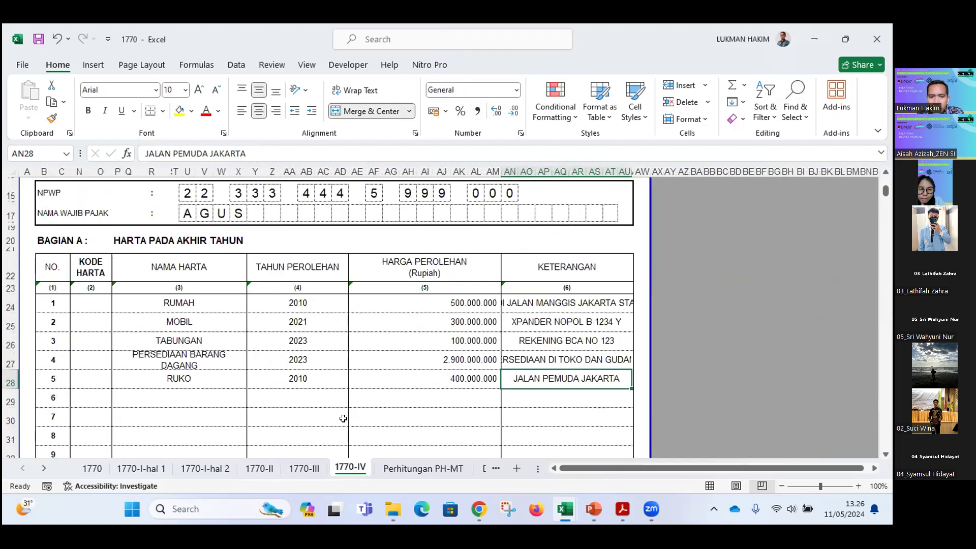
pyautogui.scroll(-5, 343, 418)
pyautogui.scroll(4, 342, 416)
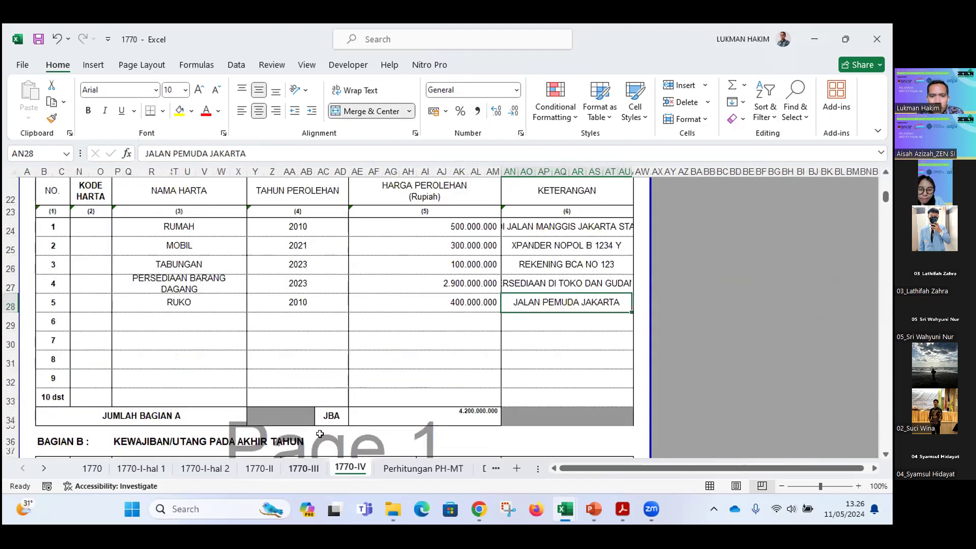
pyautogui.click(304, 469)
pyautogui.scroll(10, 333, 377)
pyautogui.scroll(-1, 338, 301)
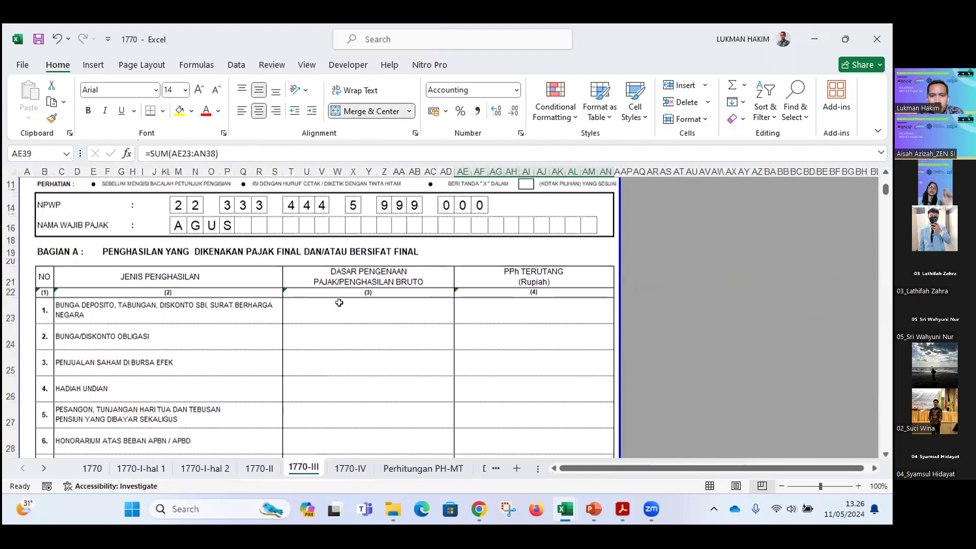
pyautogui.scroll(1, 340, 303)
pyautogui.click(339, 303)
pyautogui.write('5.000.0')
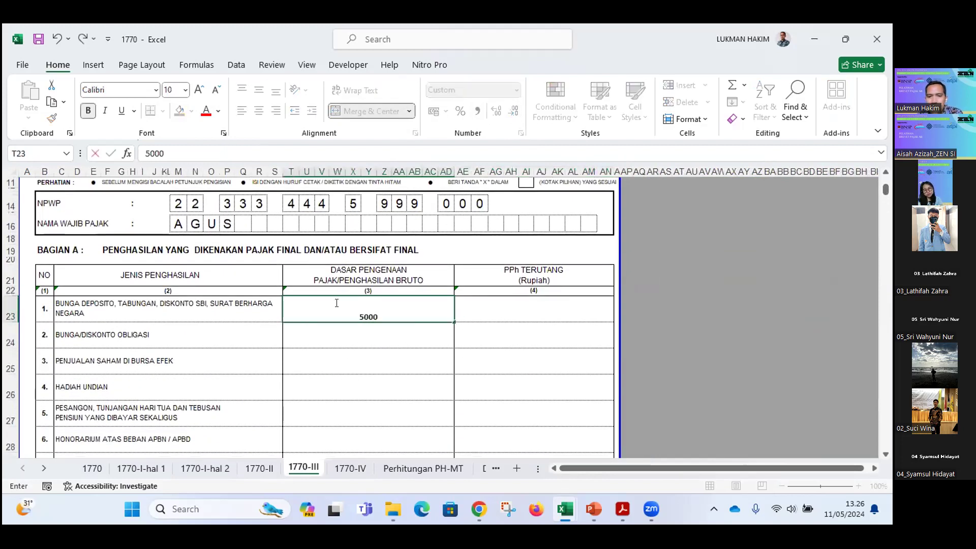
pyautogui.write('000')
pyautogui.press('Tab')
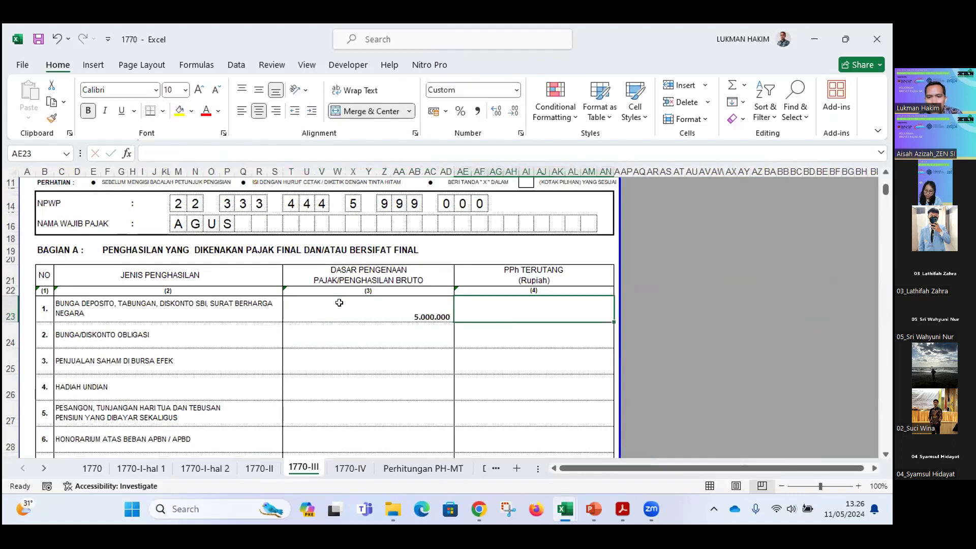
# - Enter 1000000 as the PPh Terutang for the deposit interest in cell AE23
pyautogui.write('1000000')
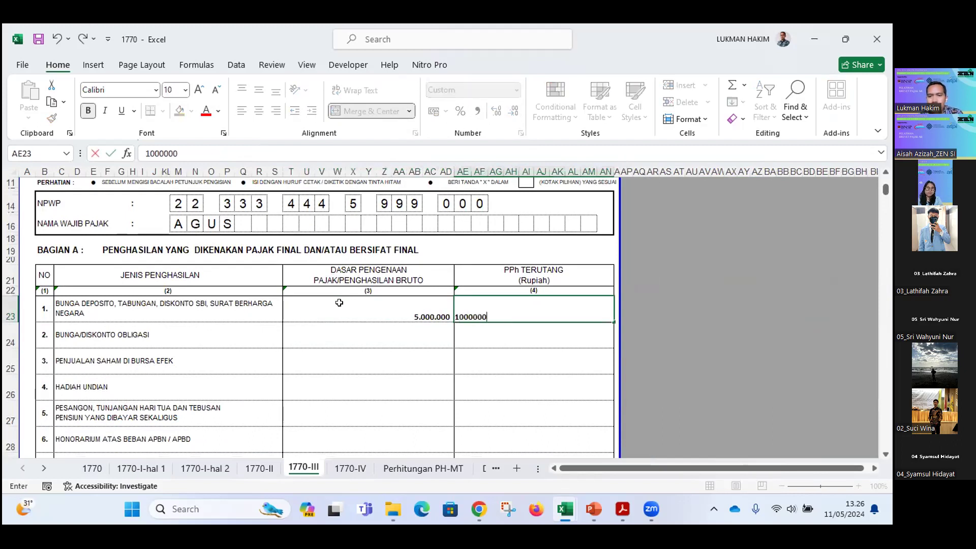
pyautogui.click(525, 360)
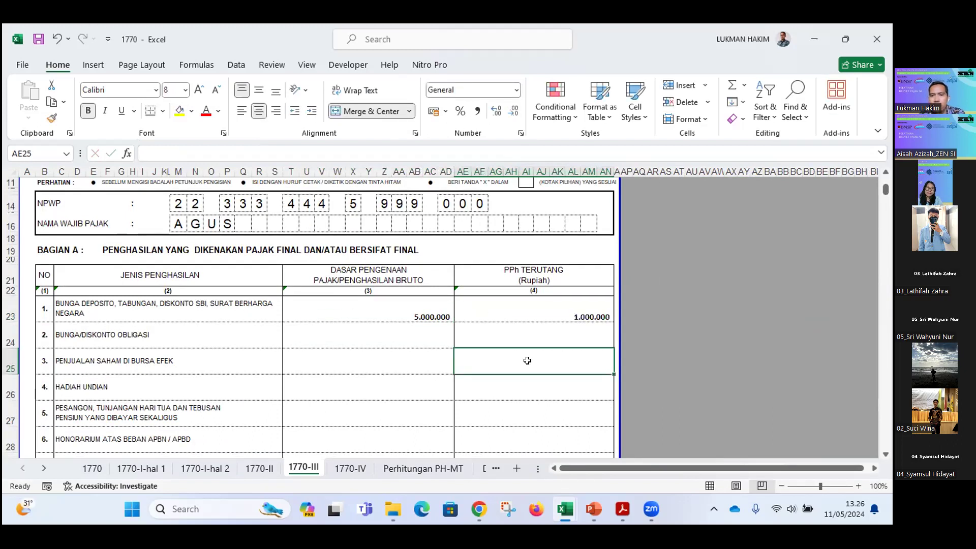
pyautogui.scroll(-2, 332, 366)
# - Compare the negative adjustment and Jumlah Bagian A on sheet 1770-I-hal 1 with Penghasilan Neto Fiskal in the PERBANDINGAN UMKM NORMA PEMBUKUAN workbook
pyautogui.click(140, 469)
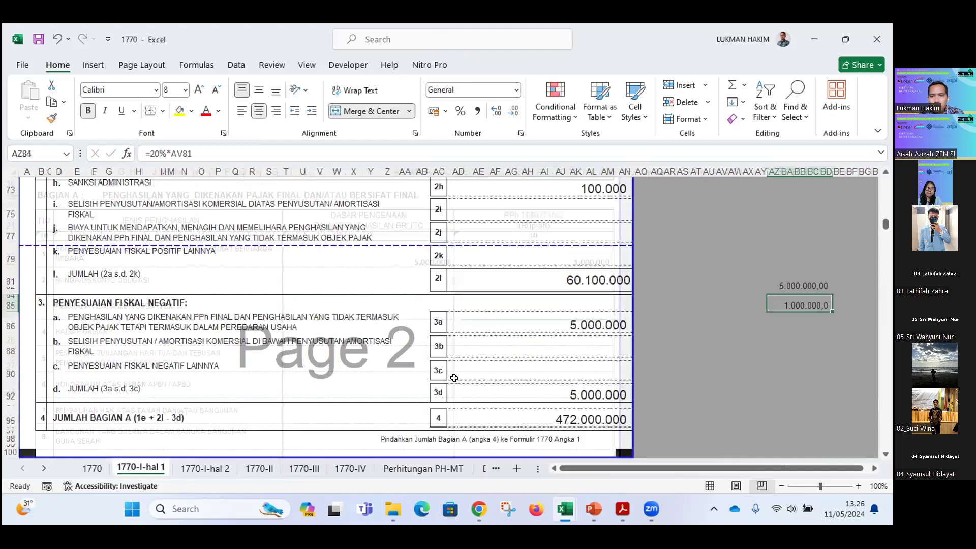
pyautogui.click(561, 324)
pyautogui.click(579, 389)
pyautogui.click(586, 333)
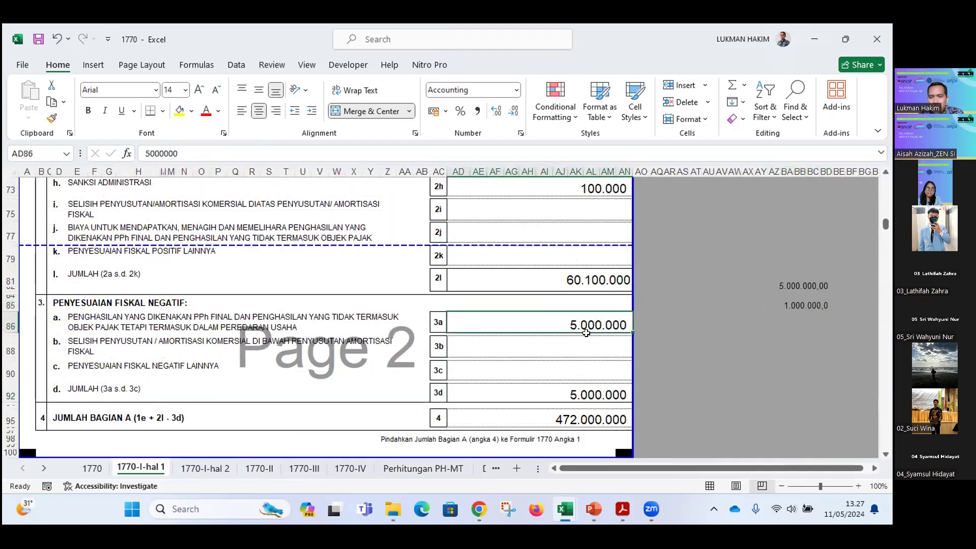
pyautogui.click(575, 396)
pyautogui.click(568, 417)
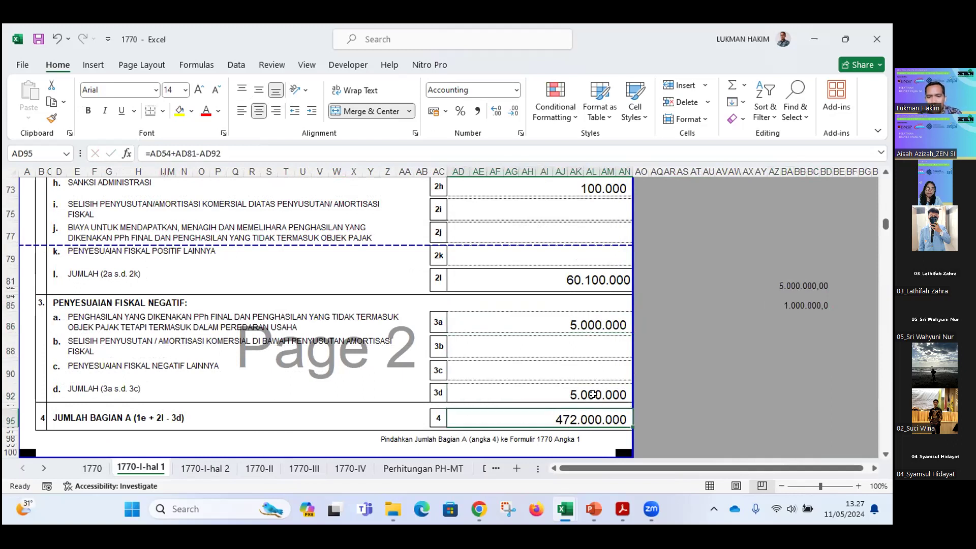
pyautogui.hotkey('alt', 'Tab')
pyautogui.click(355, 314)
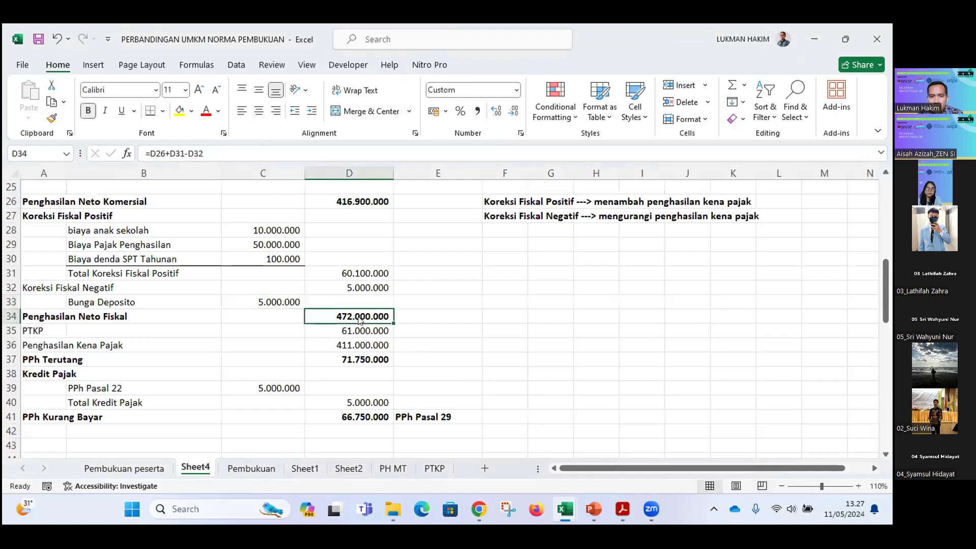
pyautogui.hotkey('alt', 'Tab')
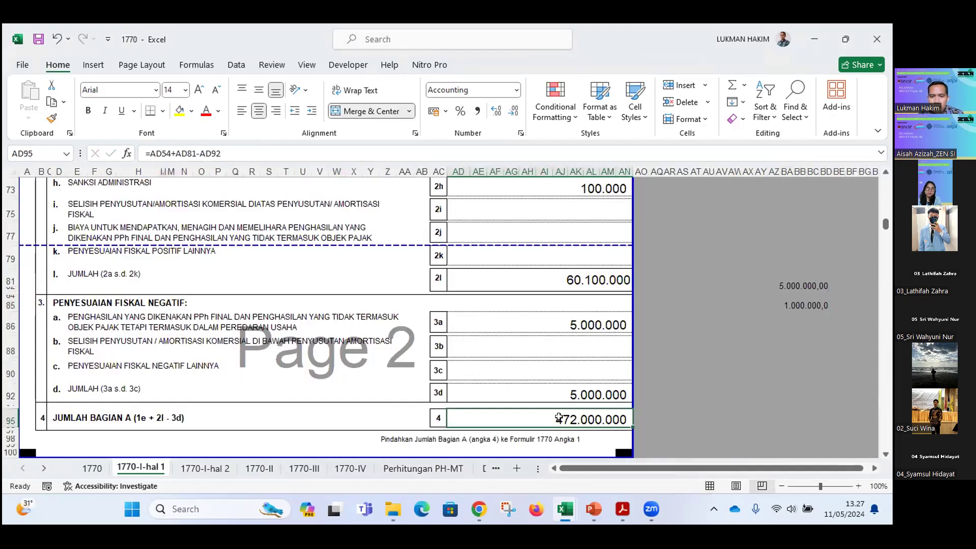
# - Review the net income lines 1 to 5 in section A, Penghasilan Neto, on the main 1770 sheet
pyautogui.click(92, 468)
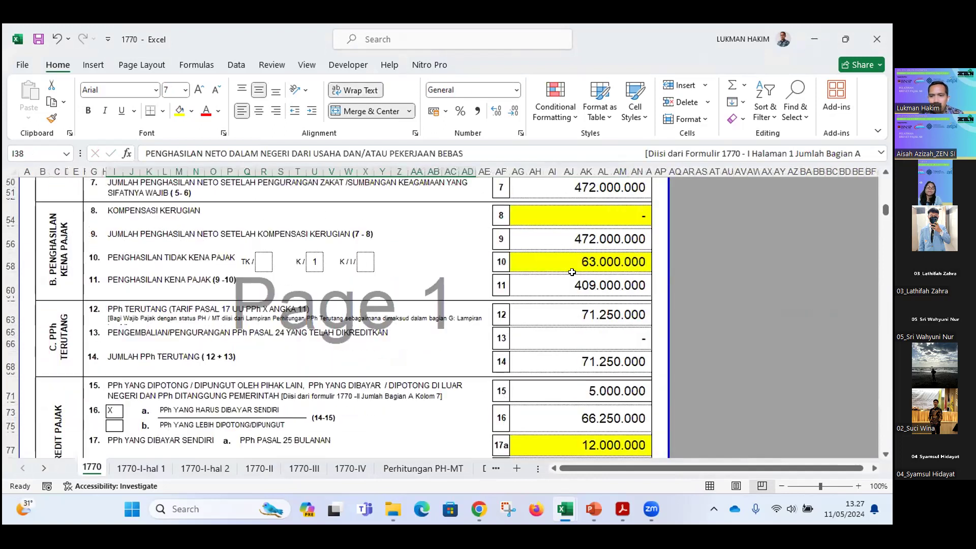
pyautogui.scroll(5, 601, 251)
pyautogui.scroll(2, 598, 265)
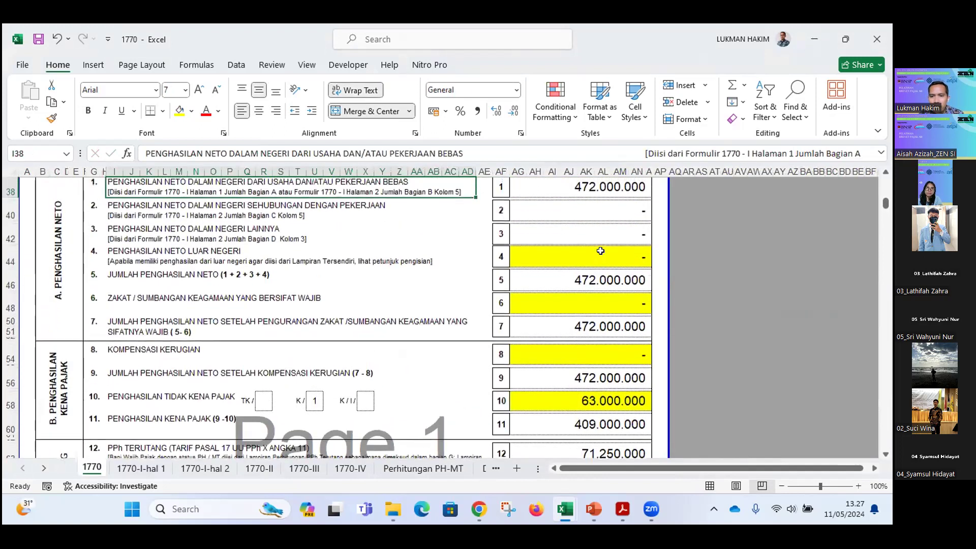
pyautogui.scroll(2, 594, 280)
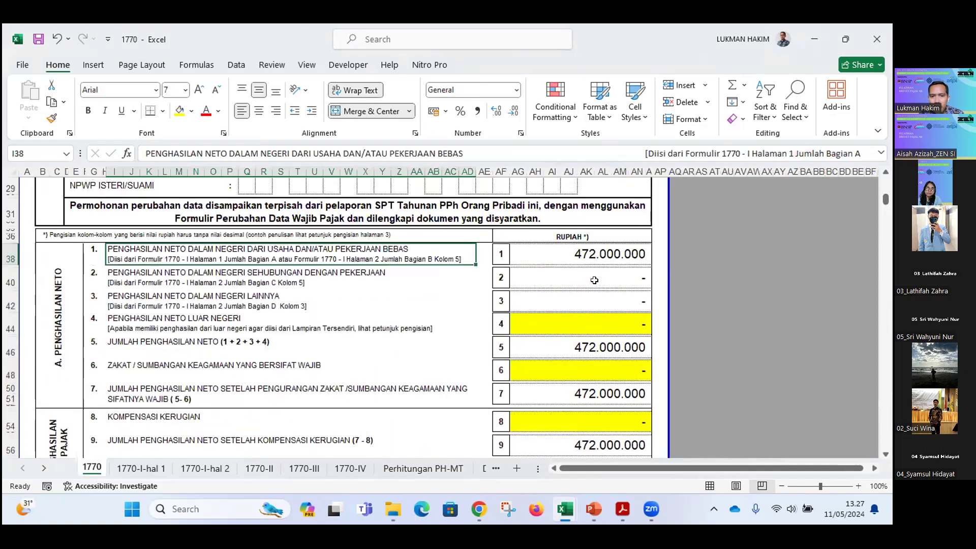
pyautogui.click(594, 282)
pyautogui.click(590, 303)
pyautogui.click(585, 321)
pyautogui.click(590, 370)
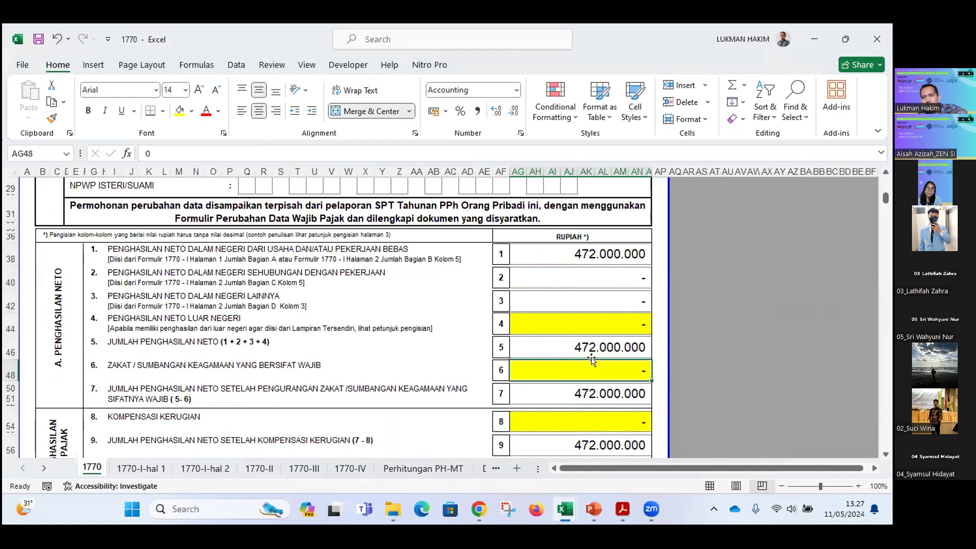
pyautogui.click(590, 323)
pyautogui.moveTo(580, 277); pyautogui.dragTo(580, 334)
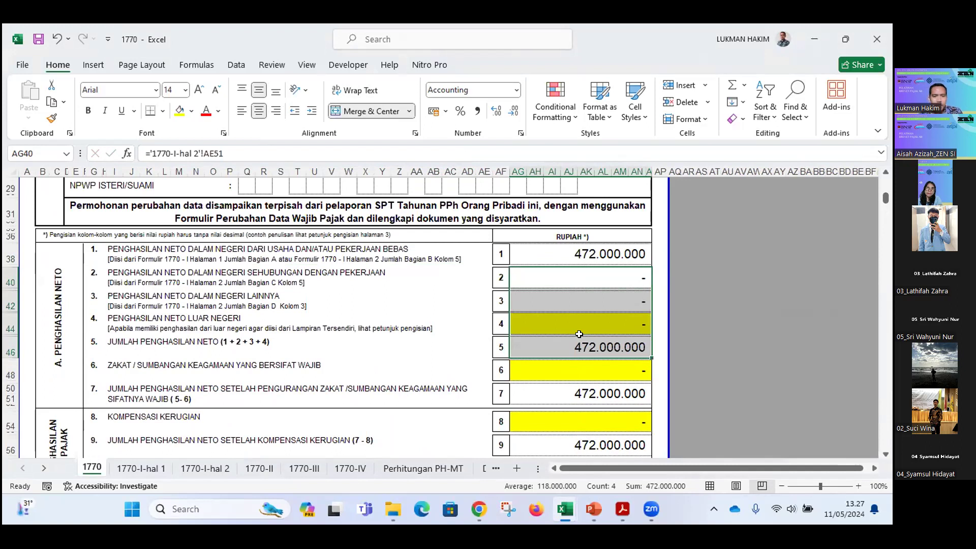
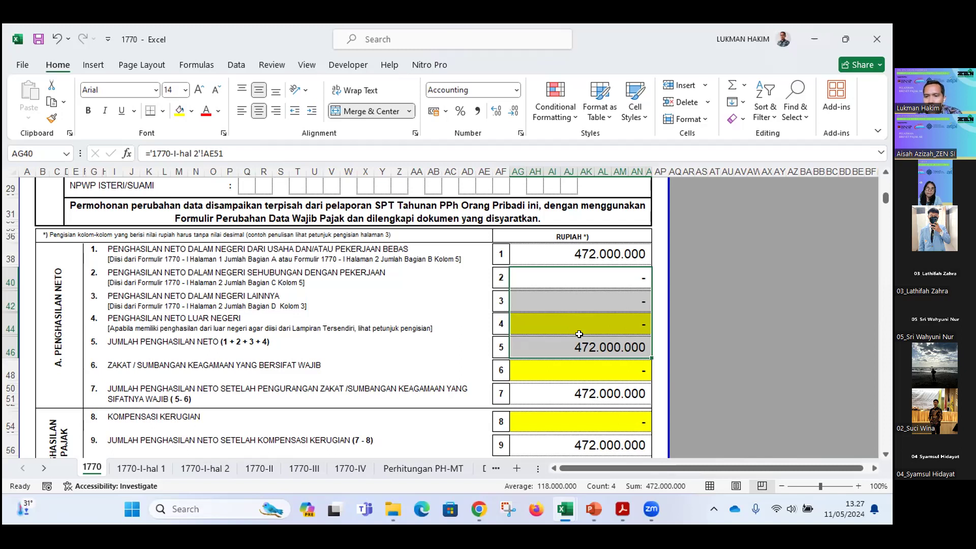
# - Examine line 6, Zakat / Sumbangan Keagamaan, against the total net income in line 5
pyautogui.click(583, 365)
pyautogui.click(594, 347)
pyautogui.click(592, 366)
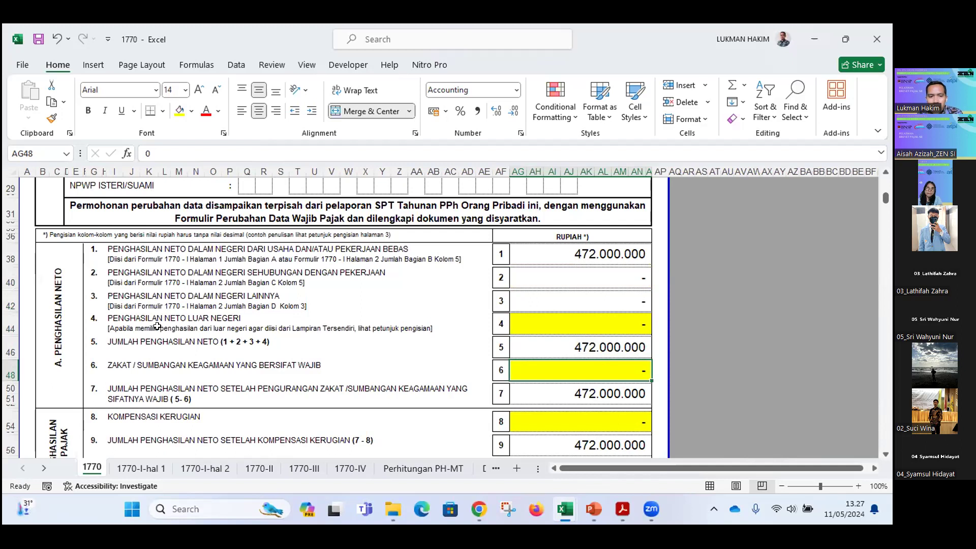
pyautogui.click(112, 362)
pyautogui.click(551, 366)
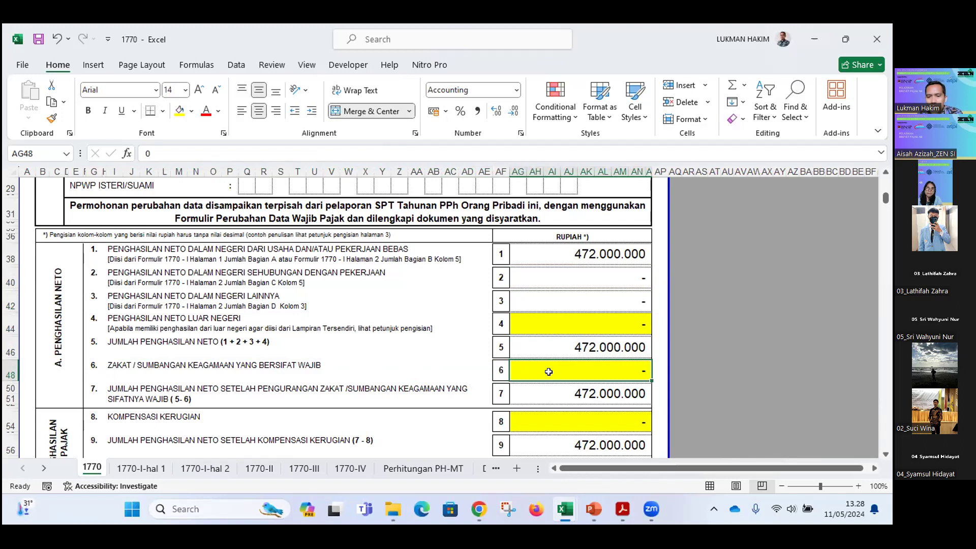
# - Switch to Chrome and search Google for "lembaga zakat yang diakui pajak"
pyautogui.moveTo(479, 510)
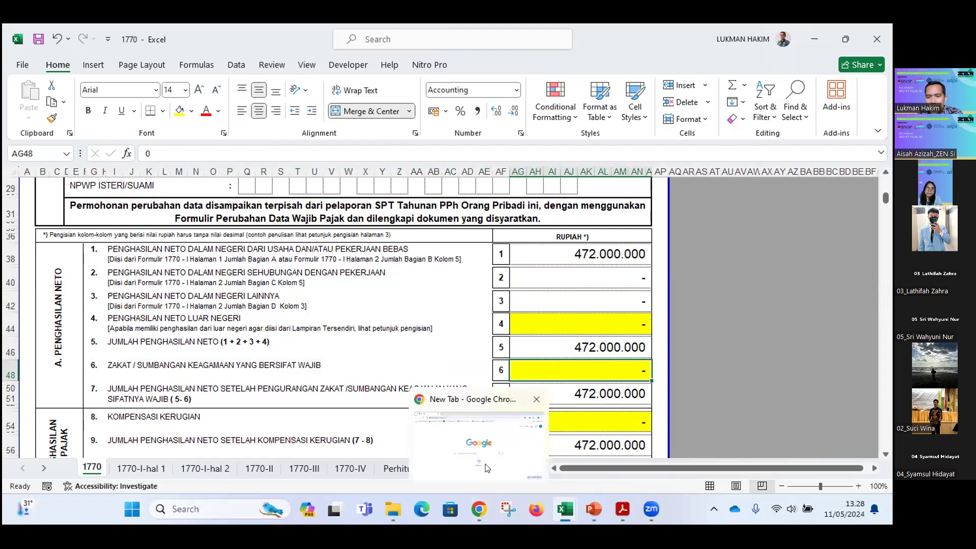
pyautogui.click(493, 437)
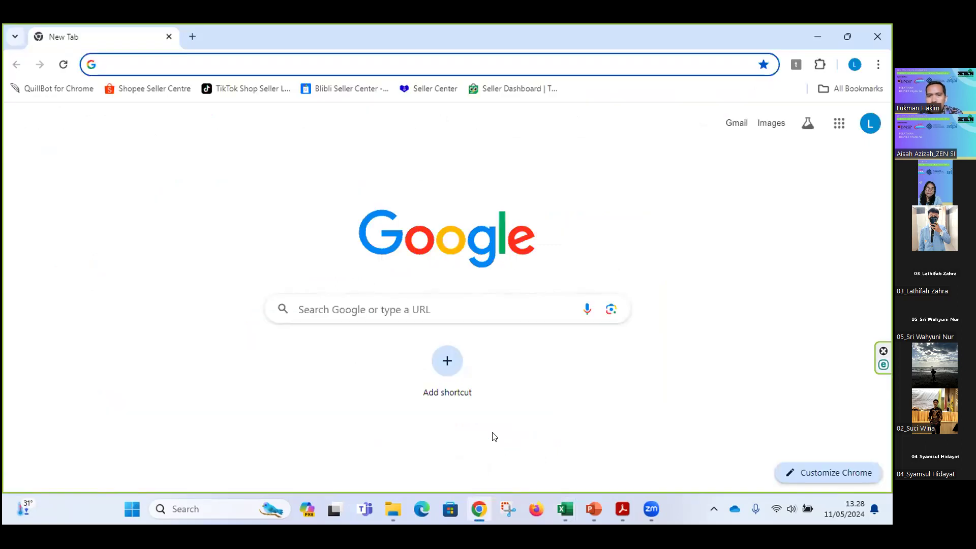
pyautogui.hotkey('ctrl', 'l')
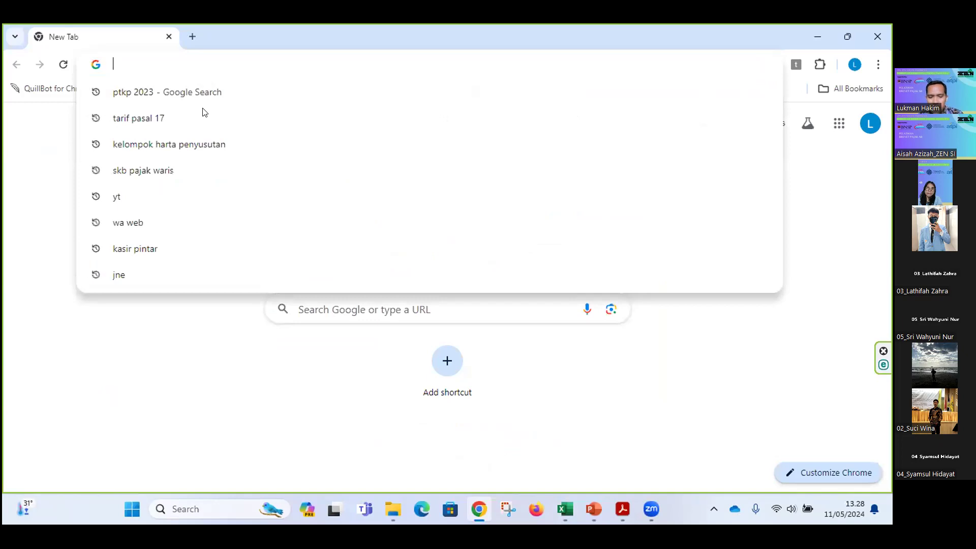
pyautogui.write('L')
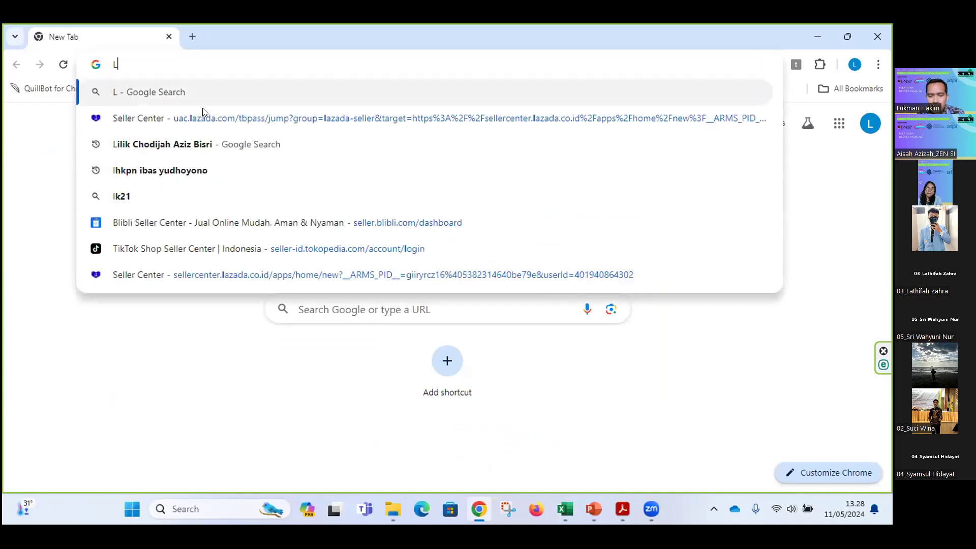
pyautogui.write('EMBAGA ZAKAT')
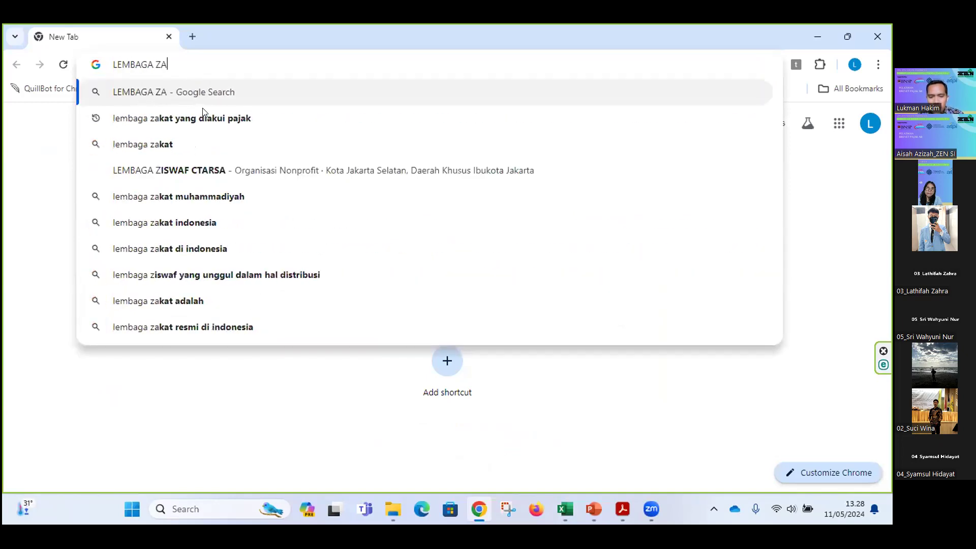
pyautogui.click(204, 115)
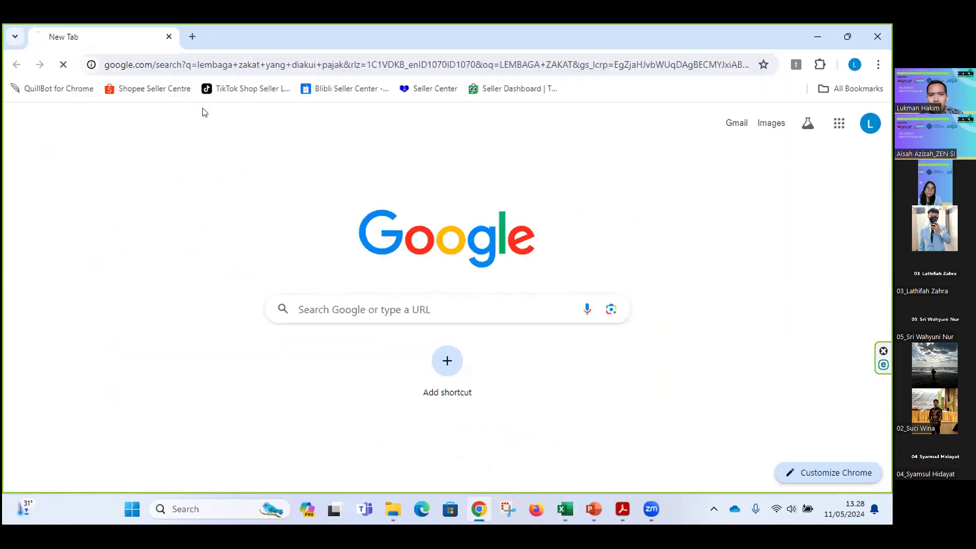
# - Open the search result Peraturan Direktur Jenderal Pajak Nomor PER-08/PJ/2021 in a new tab and display it
pyautogui.scroll(-4, 344, 251)
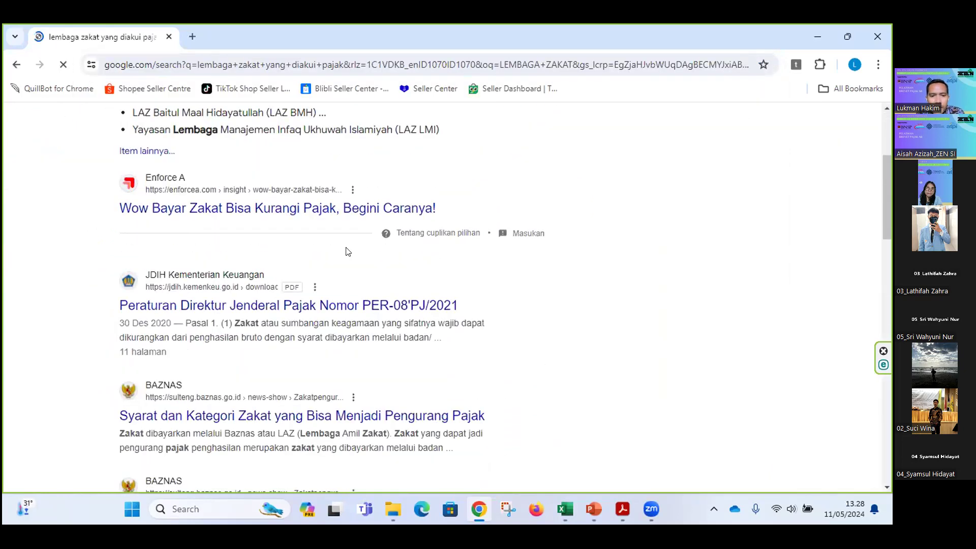
pyautogui.rightClick(344, 309)
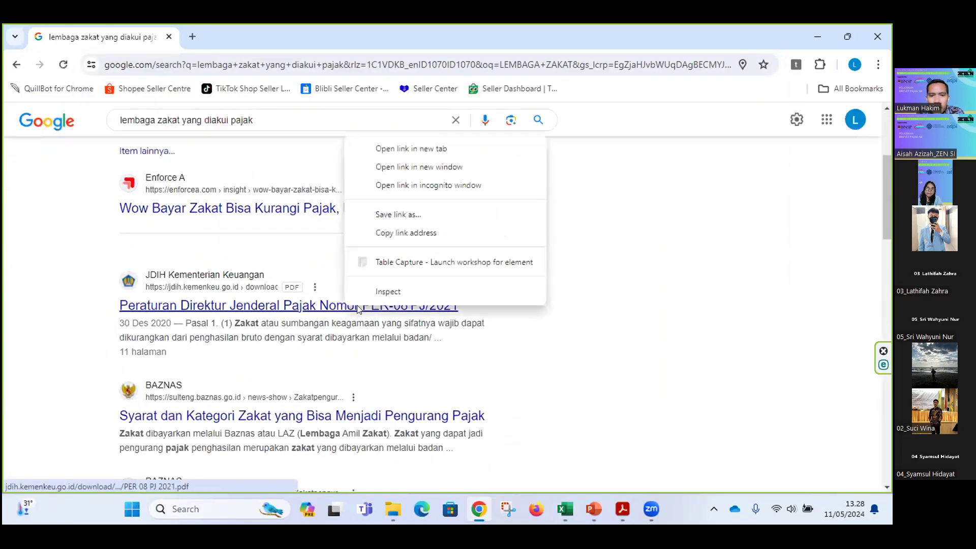
pyautogui.click(426, 150)
pyautogui.click(244, 33)
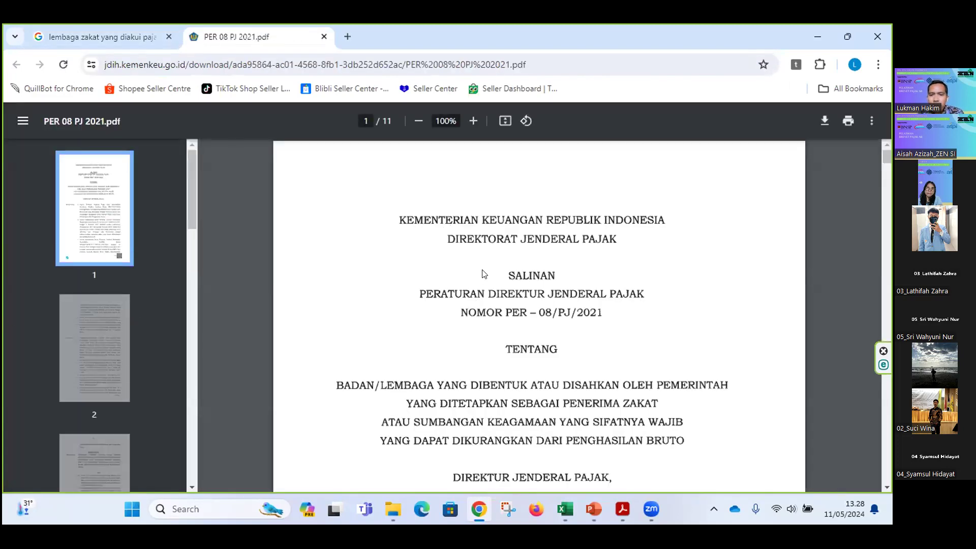
# - Go through the PER 08 PJ 2021 regulation text to the annex table of Badan Amil Zakat Nasional (BAZNAS) bodies
pyautogui.scroll(-5, 476, 288)
pyautogui.scroll(-10, 476, 284)
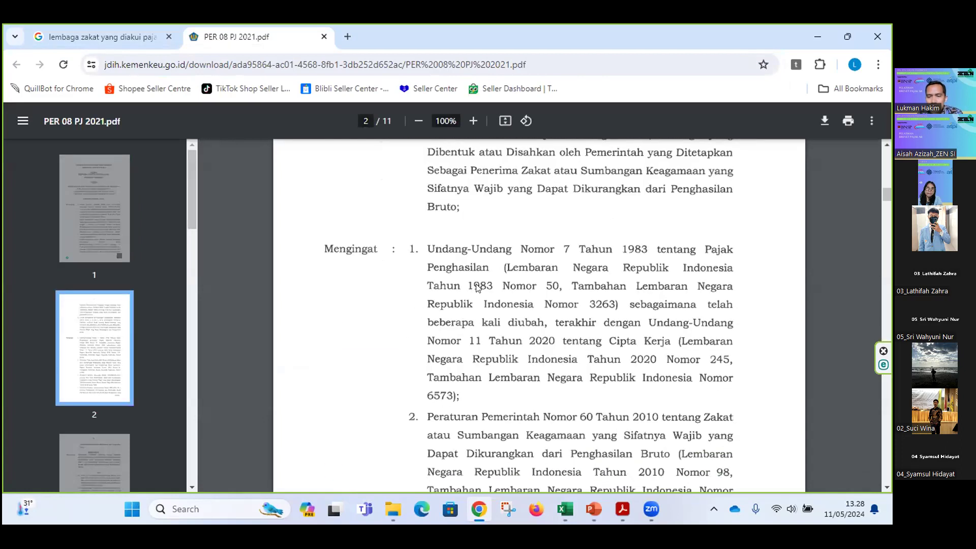
pyautogui.scroll(-20, 612, 292)
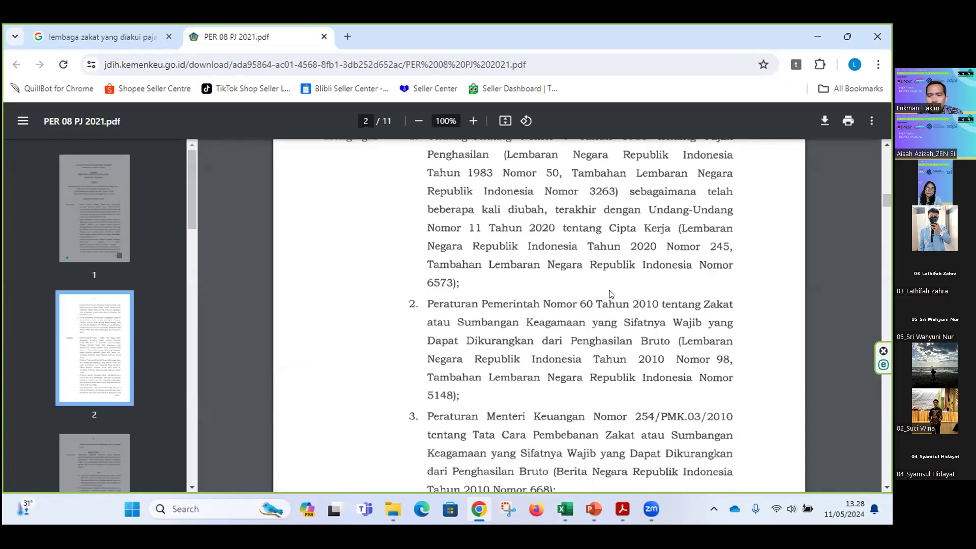
pyautogui.scroll(-6, 605, 293)
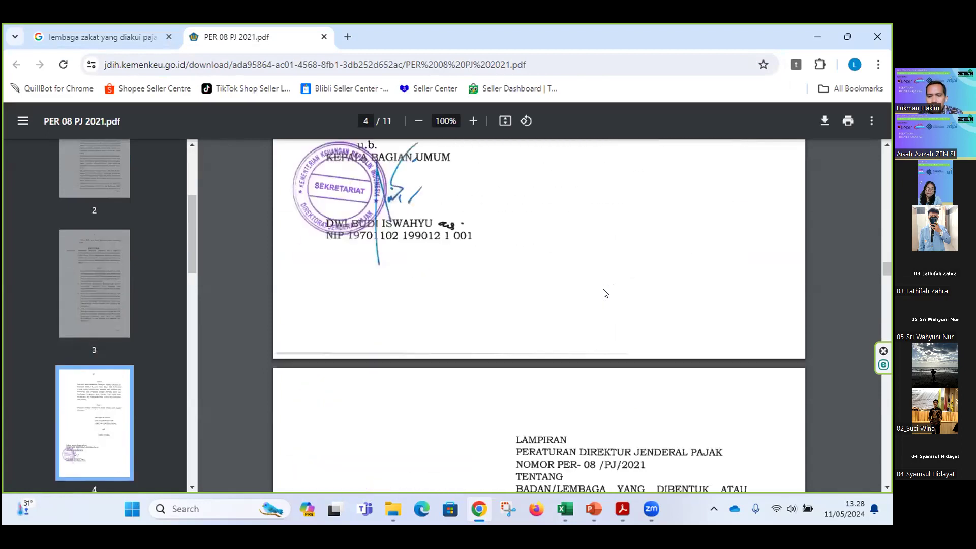
pyautogui.scroll(-9, 604, 292)
pyautogui.scroll(-3, 604, 292)
pyautogui.scroll(3, 465, 273)
pyautogui.scroll(-1, 465, 273)
pyautogui.scroll(-8, 465, 274)
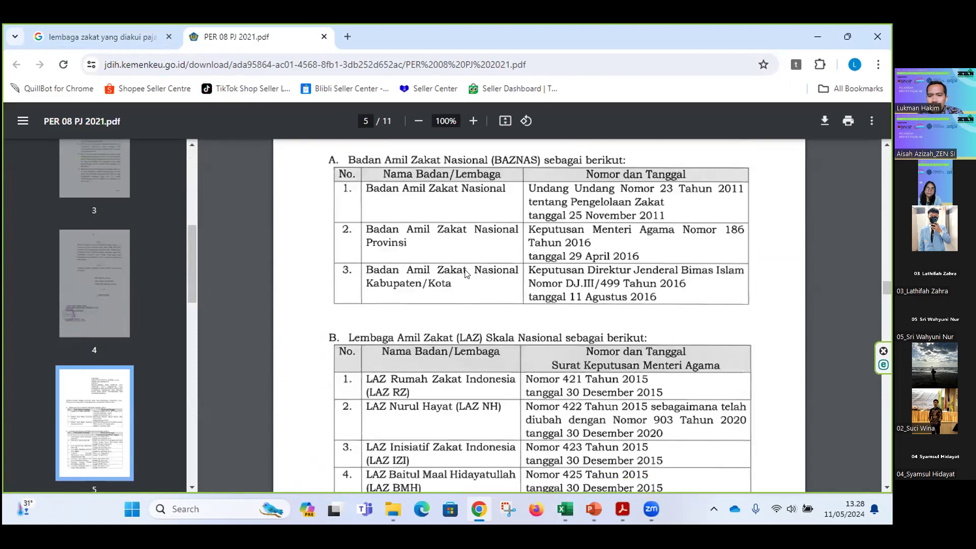
# - Examine the annex lists of approved zakat and religious donation institutions, from national-scale LAZ to the Hindu institutions in section I
pyautogui.scroll(-8, 451, 284)
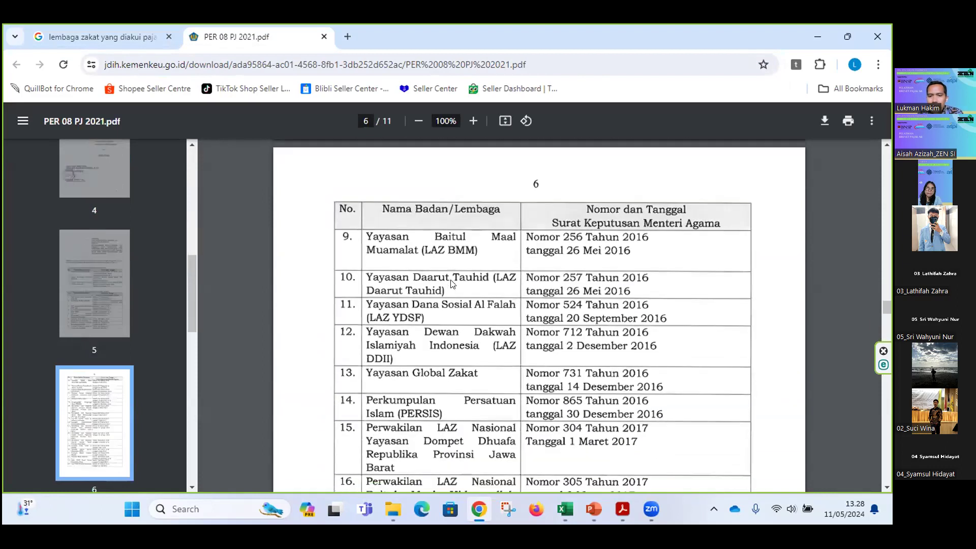
pyautogui.scroll(-15, 434, 301)
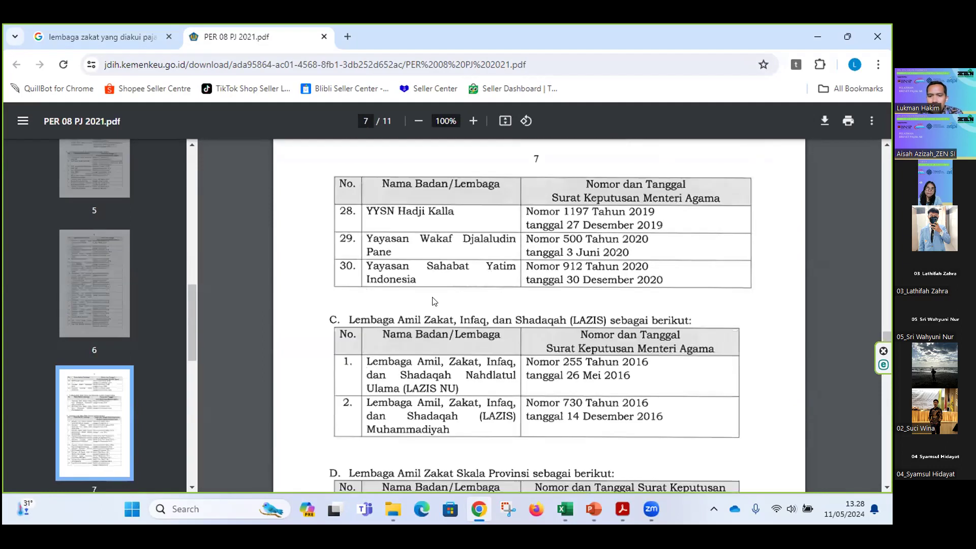
pyautogui.scroll(-18, 447, 310)
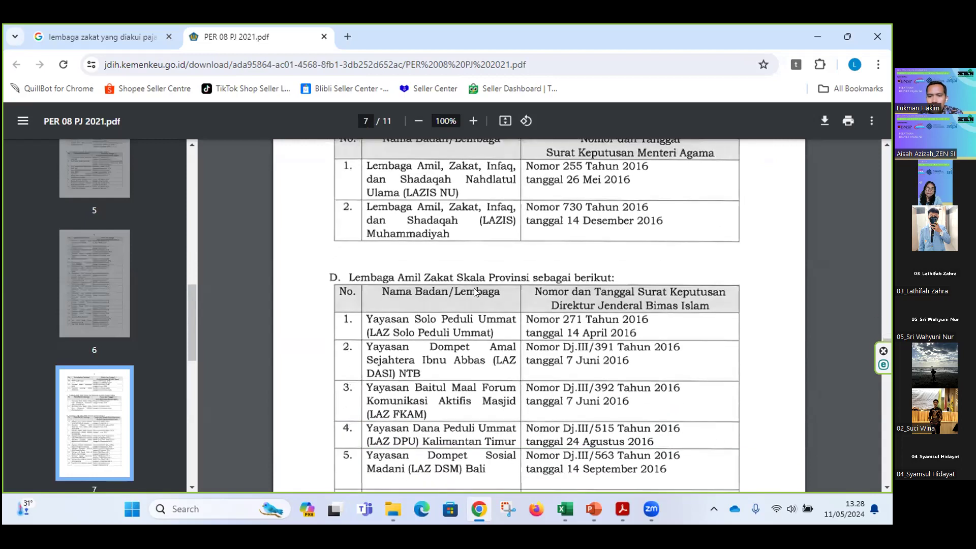
pyautogui.scroll(-15, 483, 293)
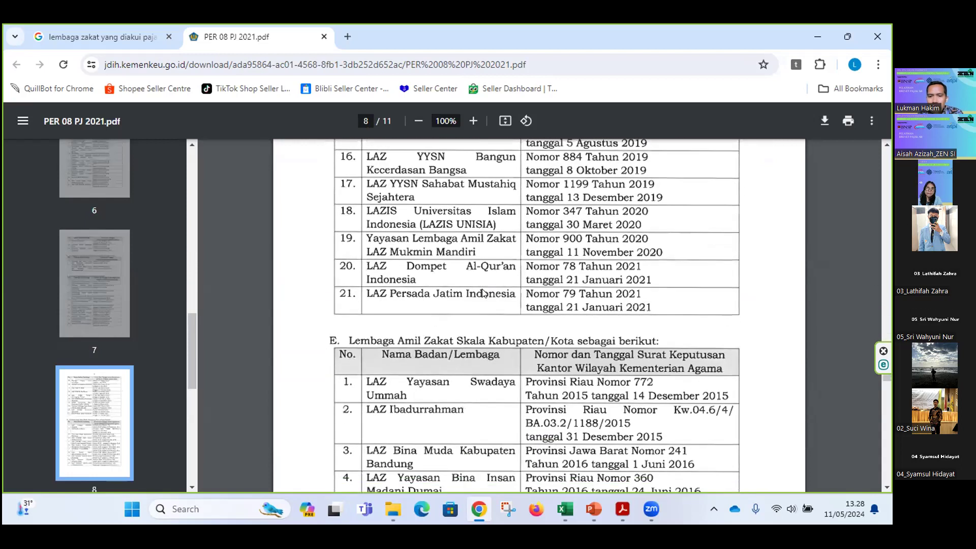
pyautogui.scroll(-18, 483, 294)
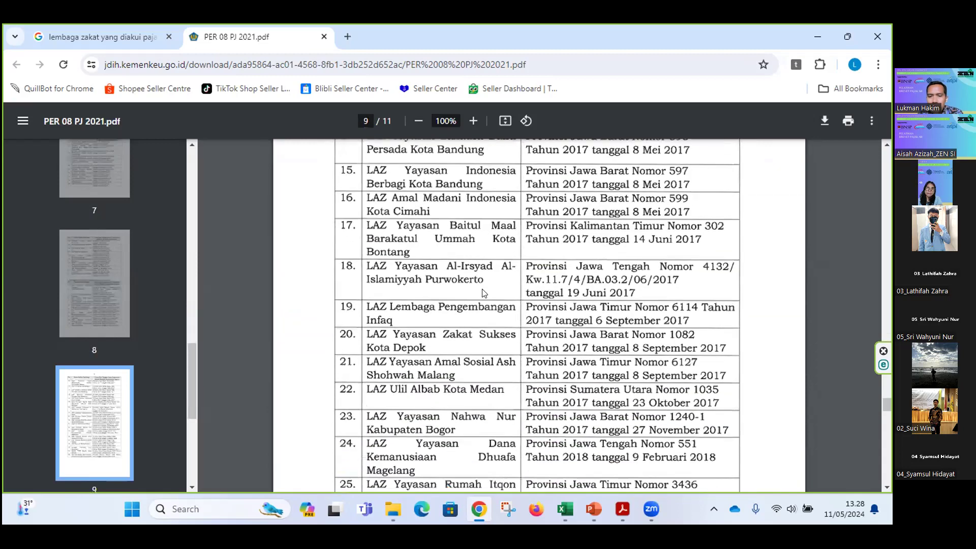
pyautogui.scroll(-20, 483, 293)
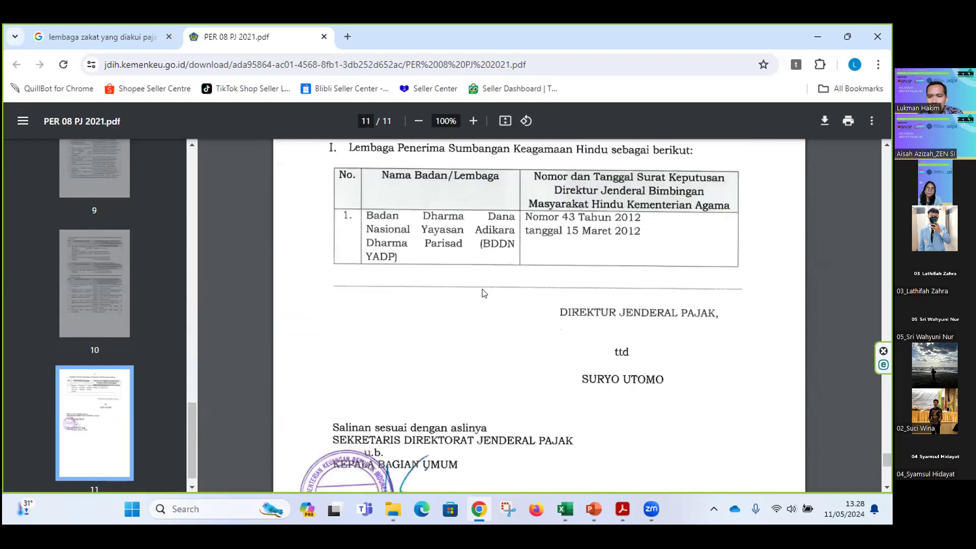
# - Go back through the annex from the Buddhist institutions to section E, Lembaga Amil Zakat Skala Kabupaten/Kota, on page 8
pyautogui.scroll(15, 484, 291)
pyautogui.scroll(12, 484, 291)
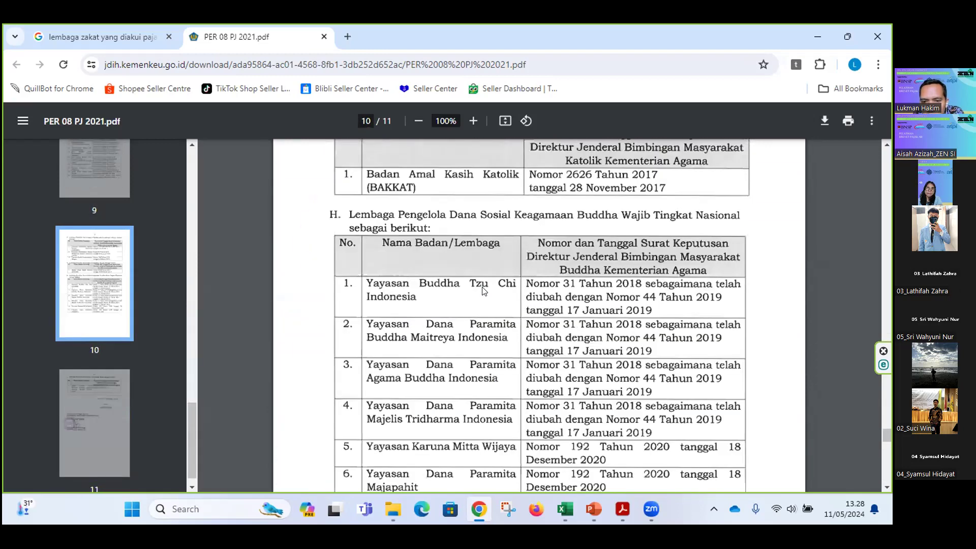
pyautogui.scroll(4, 483, 291)
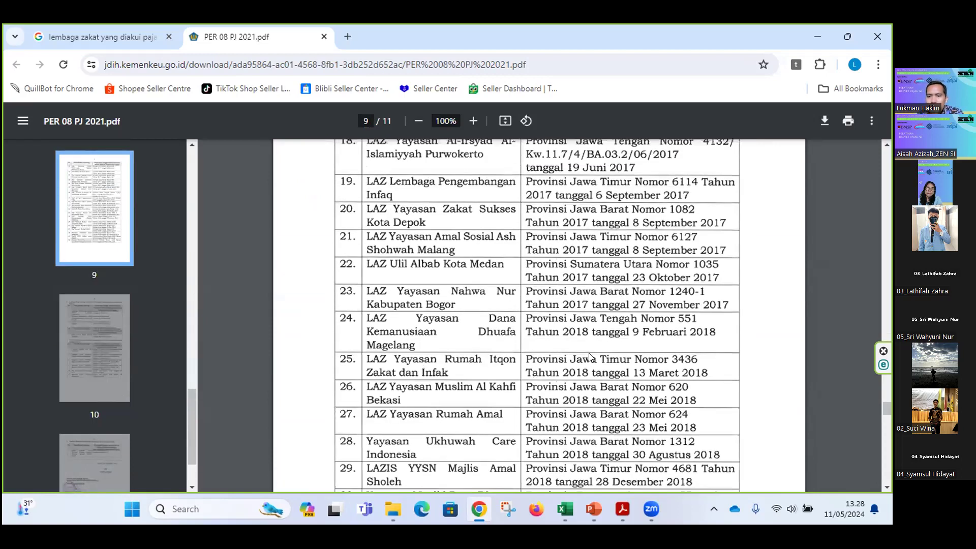
pyautogui.scroll(1, 466, 284)
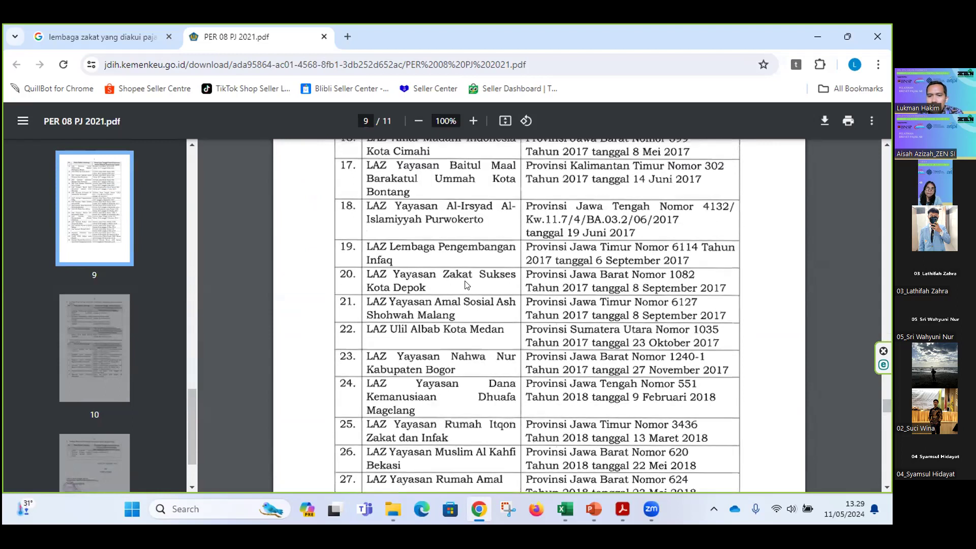
pyautogui.scroll(6, 549, 279)
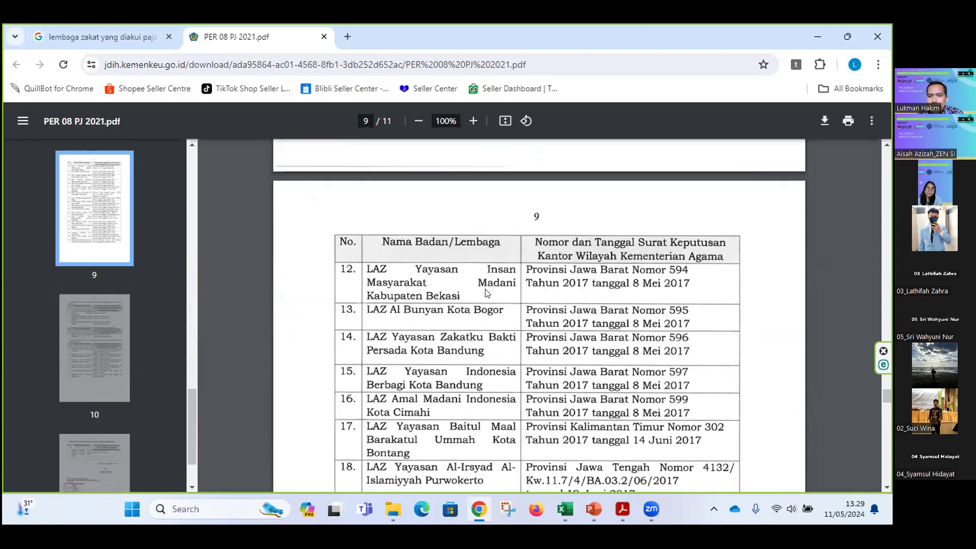
pyautogui.scroll(6, 485, 292)
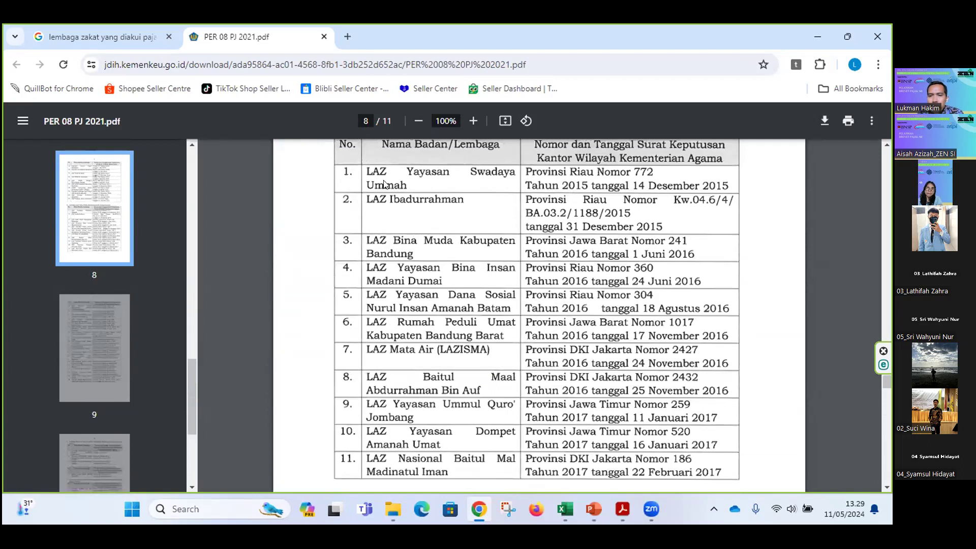
pyautogui.scroll(2, 385, 184)
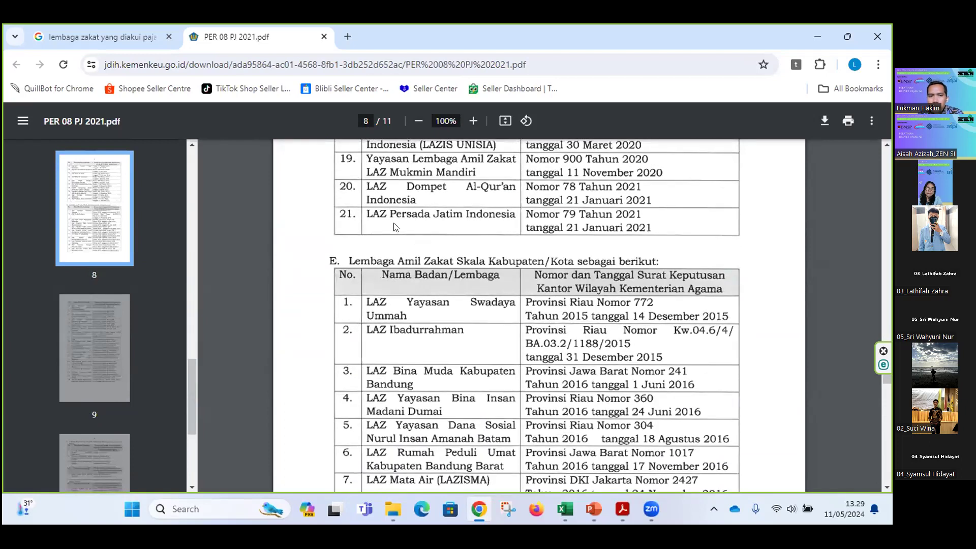
pyautogui.scroll(-1, 438, 210)
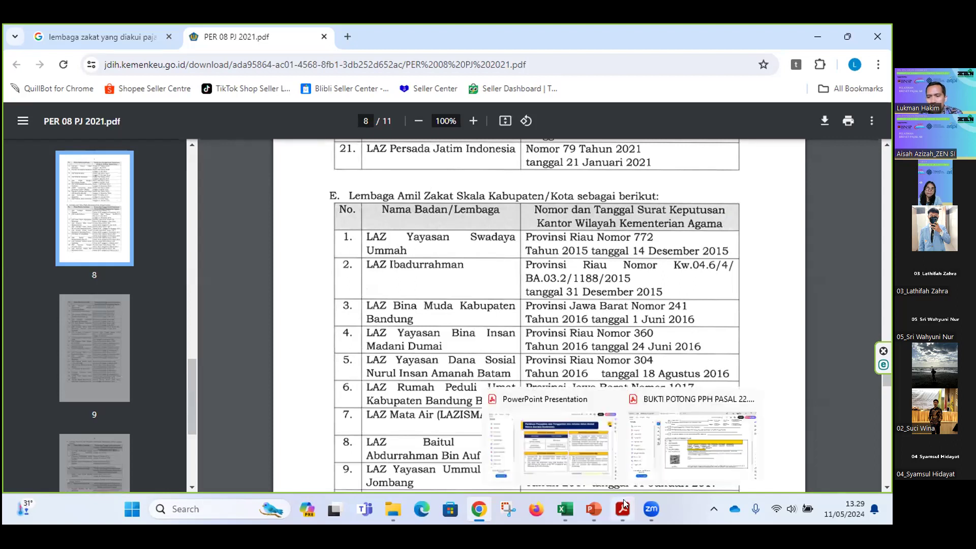
# - Return to the 1770 workbook in Excel and review line 6, Zakat / Sumbangan Keagamaan
pyautogui.click(565, 510)
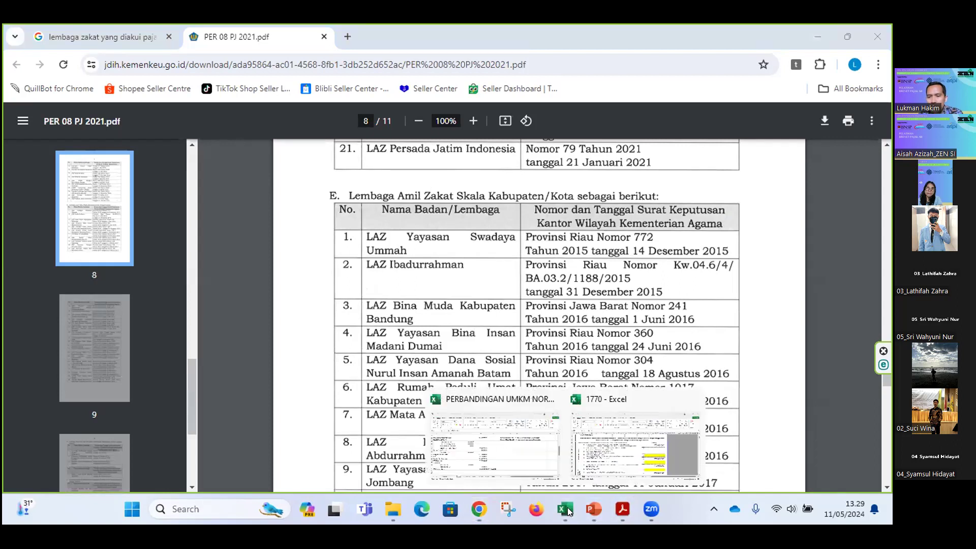
pyautogui.click(604, 439)
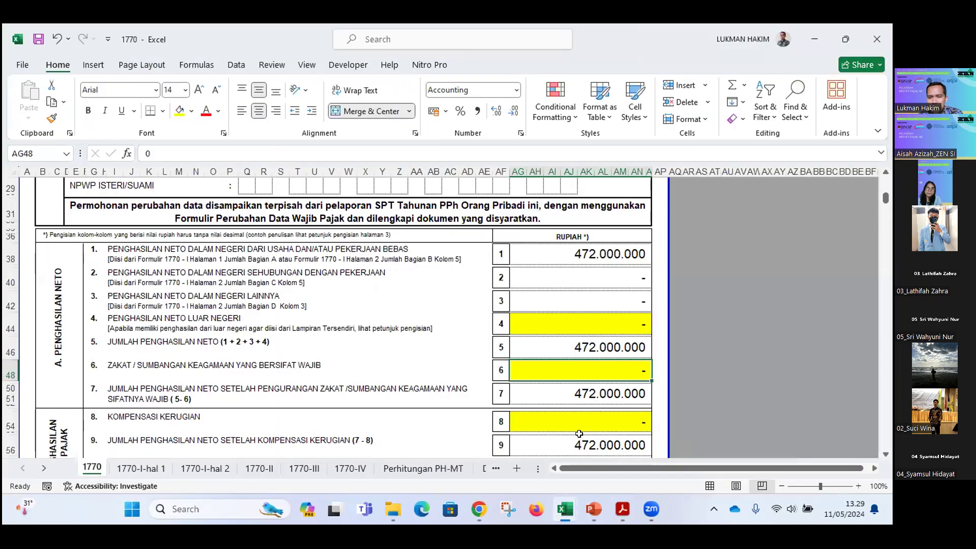
pyautogui.moveTo(565, 508)
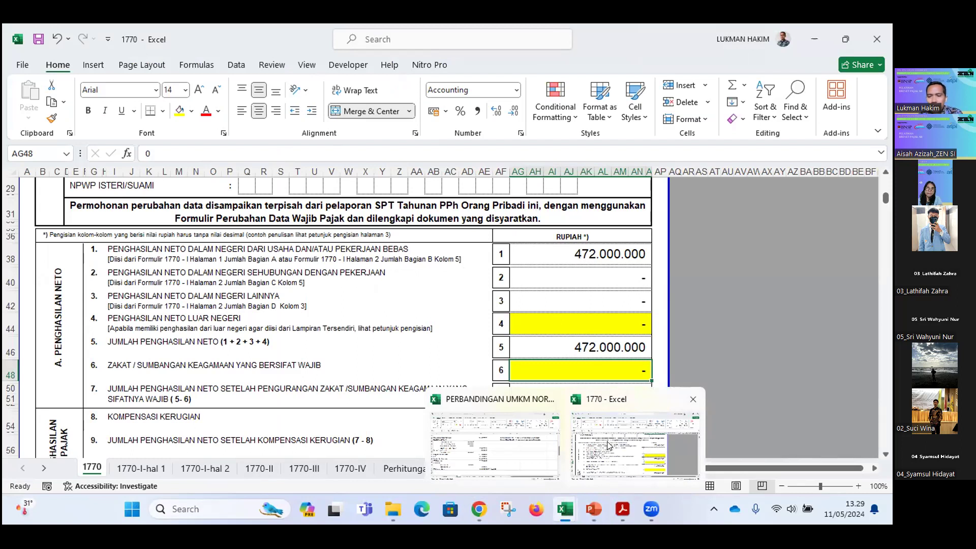
pyautogui.click(621, 507)
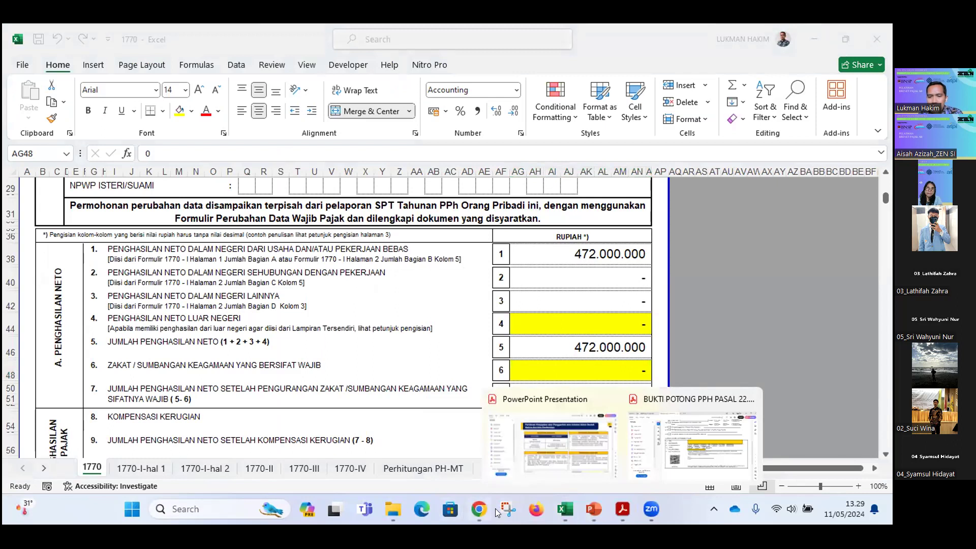
# - Switch back to the regulation PDF in Chrome and read the remaining Kabupaten/Kota zakat institutions down to entry 30 on page 9
pyautogui.click(480, 509)
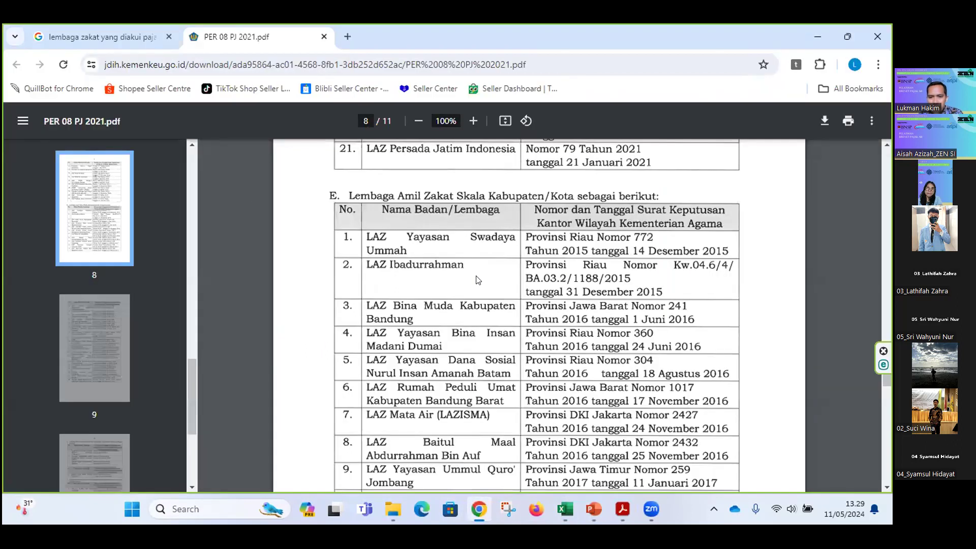
pyautogui.scroll(6, 477, 280)
pyautogui.scroll(-12, 477, 280)
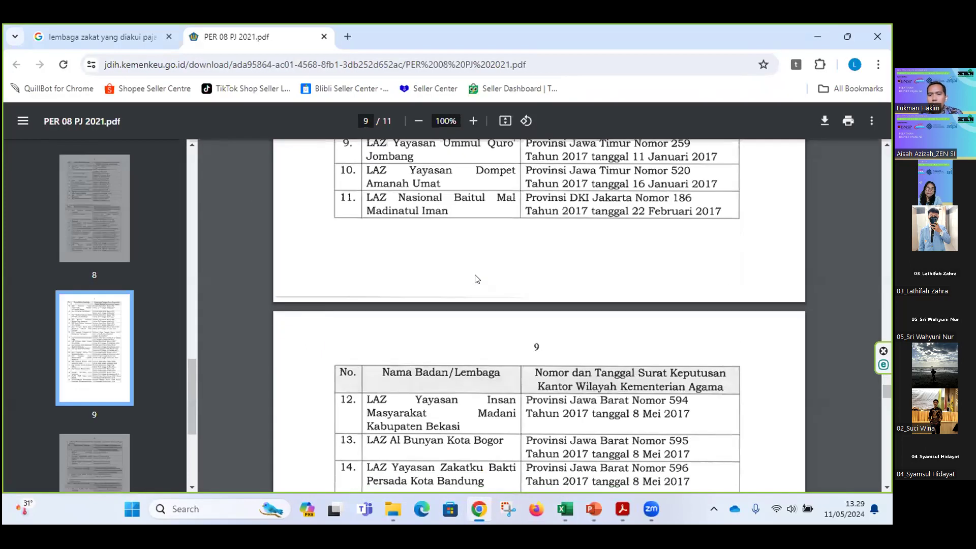
pyautogui.scroll(-3, 473, 291)
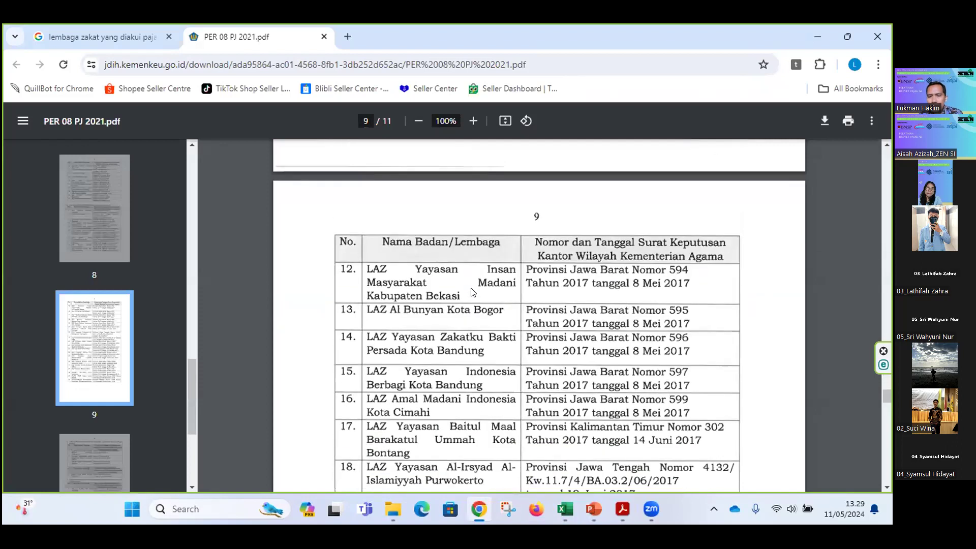
pyautogui.scroll(-4, 472, 292)
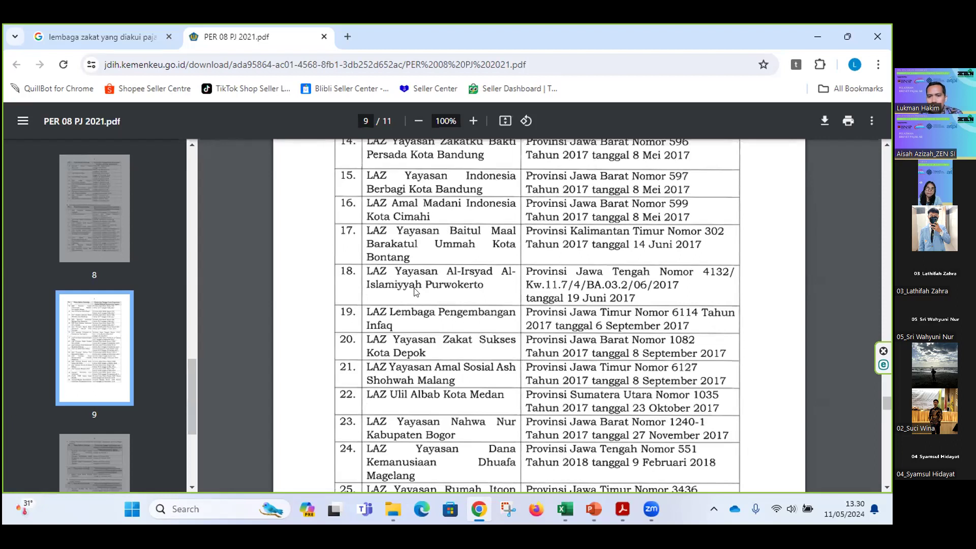
pyautogui.scroll(-13, 464, 354)
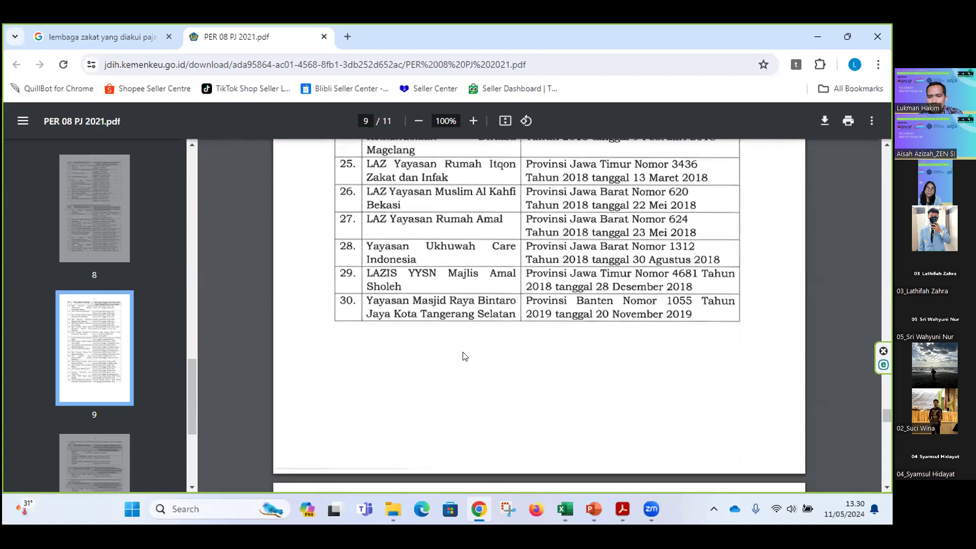
# - Read the approved Christian, Catholic and Buddhist donation institutions in annex sections F to H on page 10
pyautogui.scroll(-4, 464, 354)
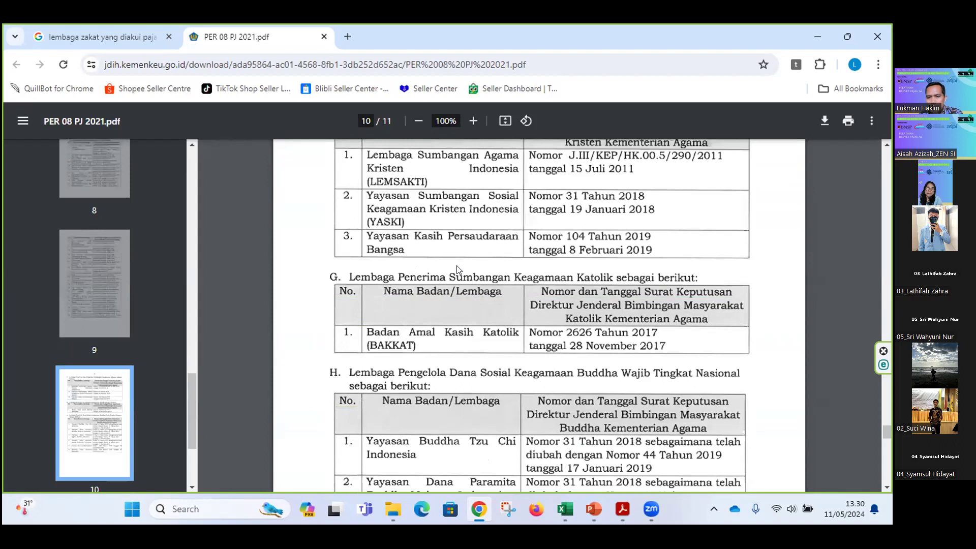
pyautogui.scroll(3, 457, 288)
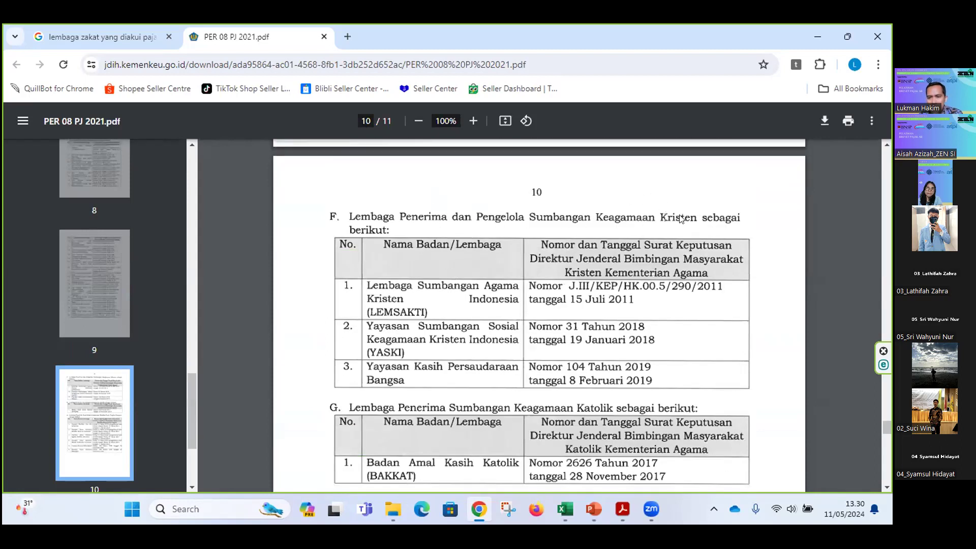
pyautogui.scroll(-3, 569, 279)
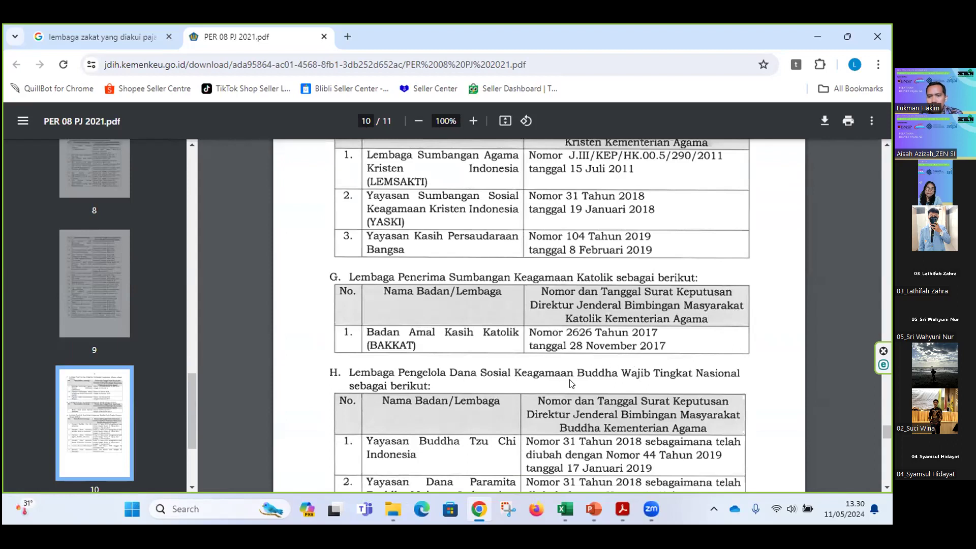
pyautogui.scroll(-3, 515, 390)
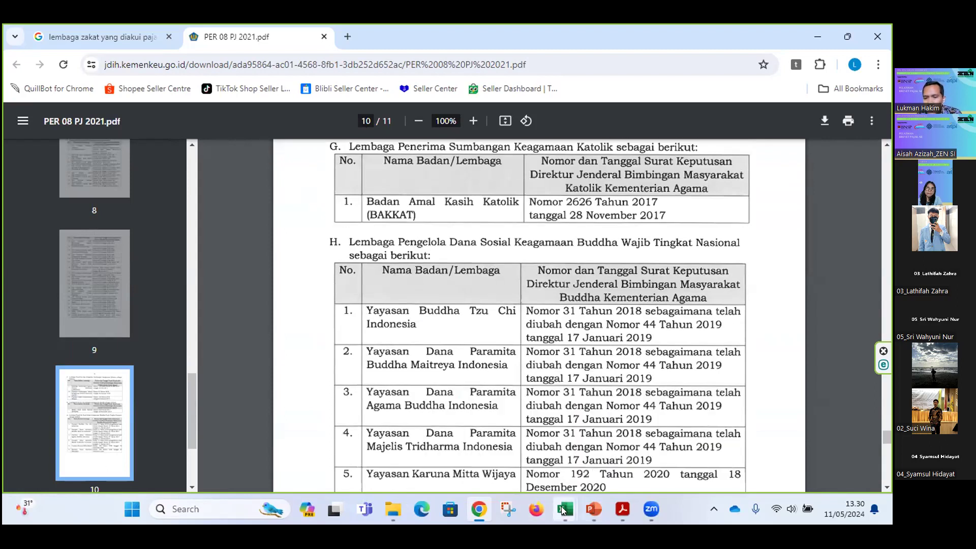
# - Switch to the 1770 workbook in Excel and review lines 8 to 12, from Kompensasi Kerugian to PPh Terutang
pyautogui.click(601, 446)
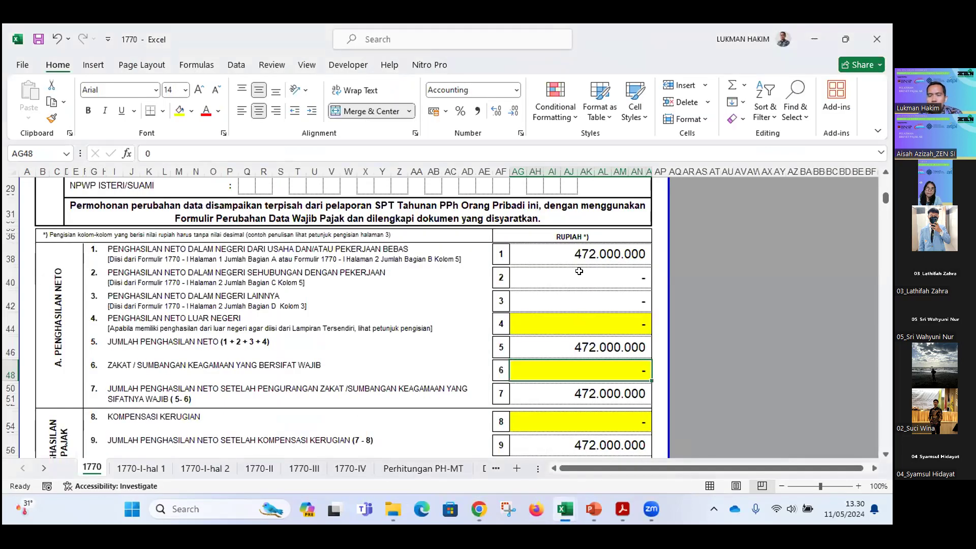
pyautogui.scroll(-2, 593, 274)
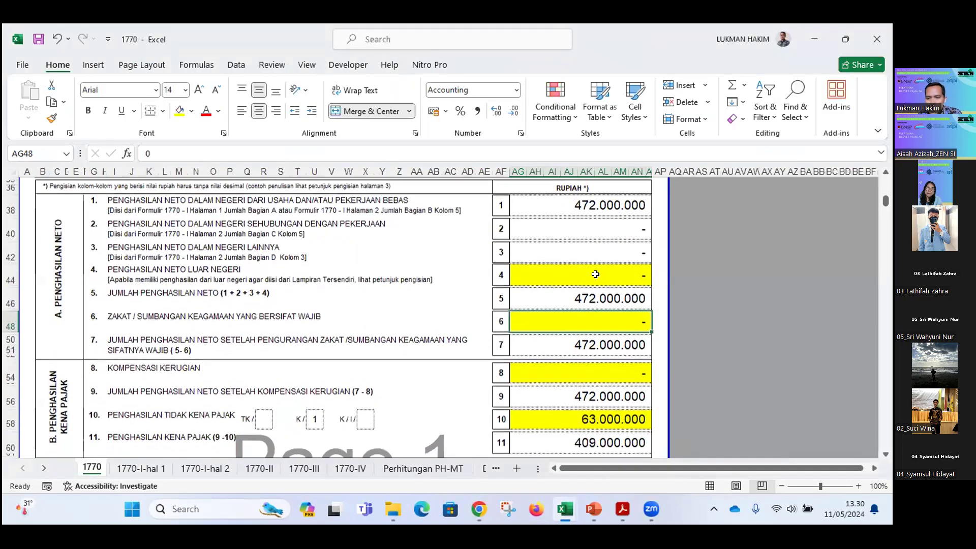
pyautogui.scroll(-1, 589, 342)
pyautogui.click(588, 356)
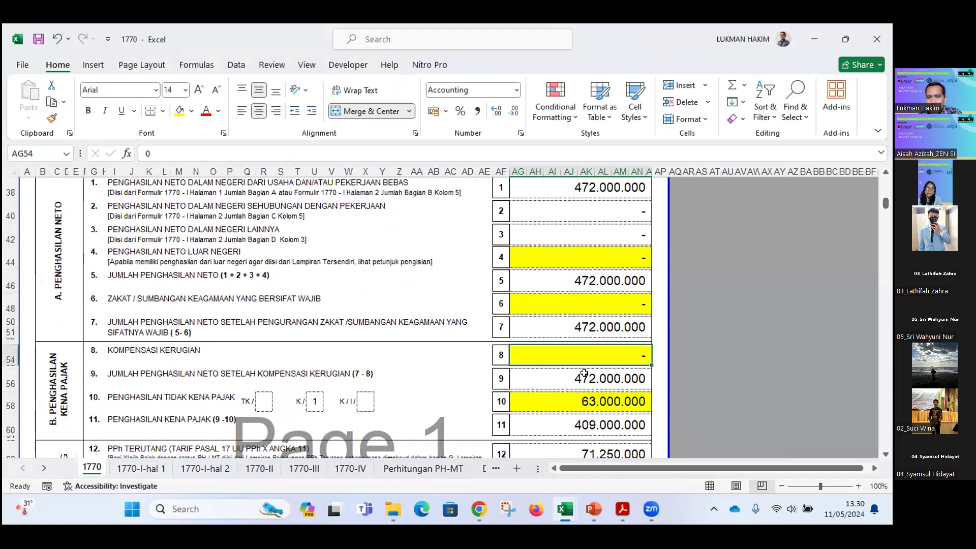
pyautogui.click(582, 381)
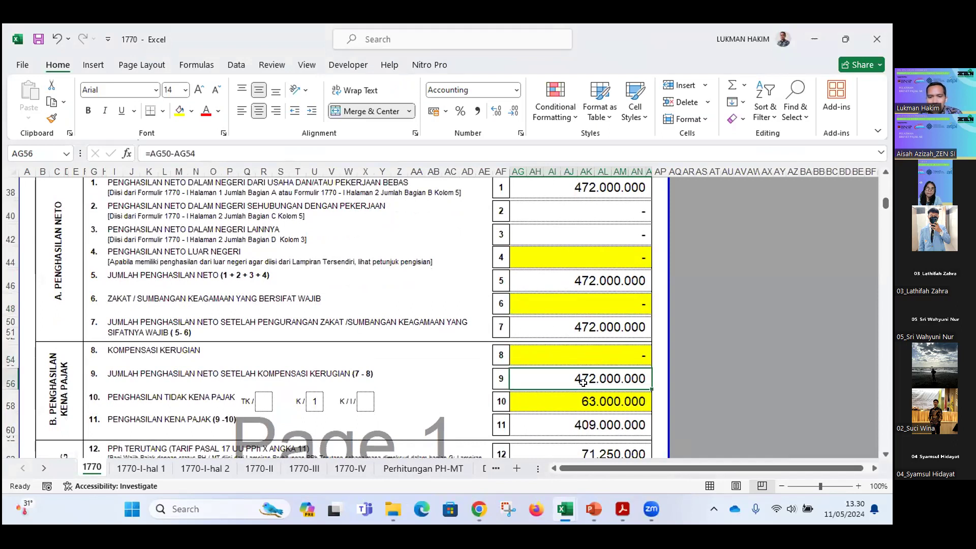
pyautogui.click(572, 398)
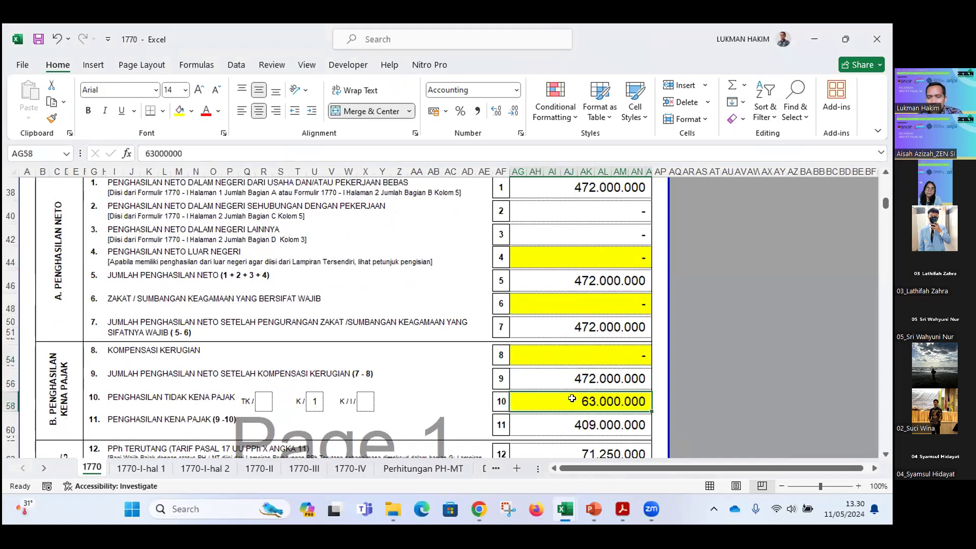
pyautogui.scroll(-1, 572, 398)
pyautogui.scroll(-1, 589, 359)
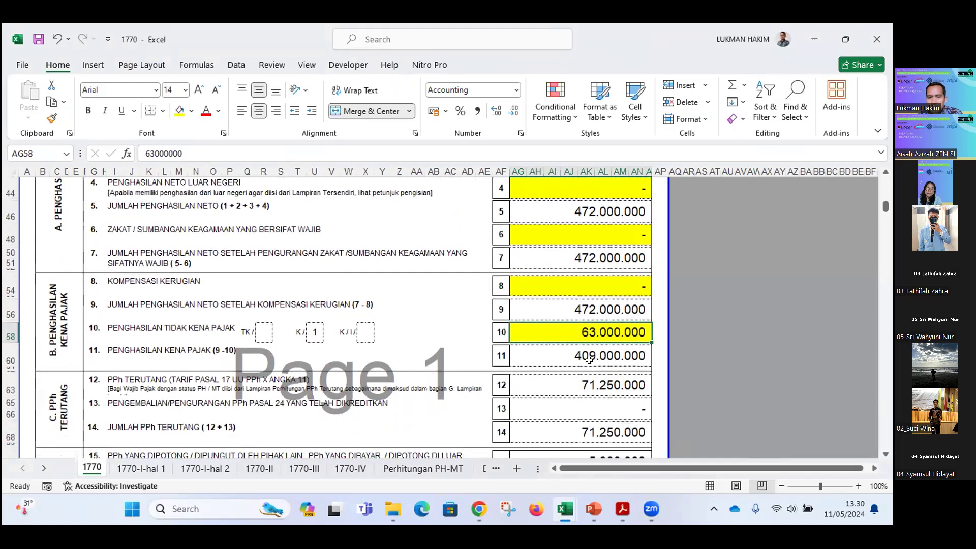
pyautogui.scroll(-1, 589, 360)
pyautogui.click(598, 311)
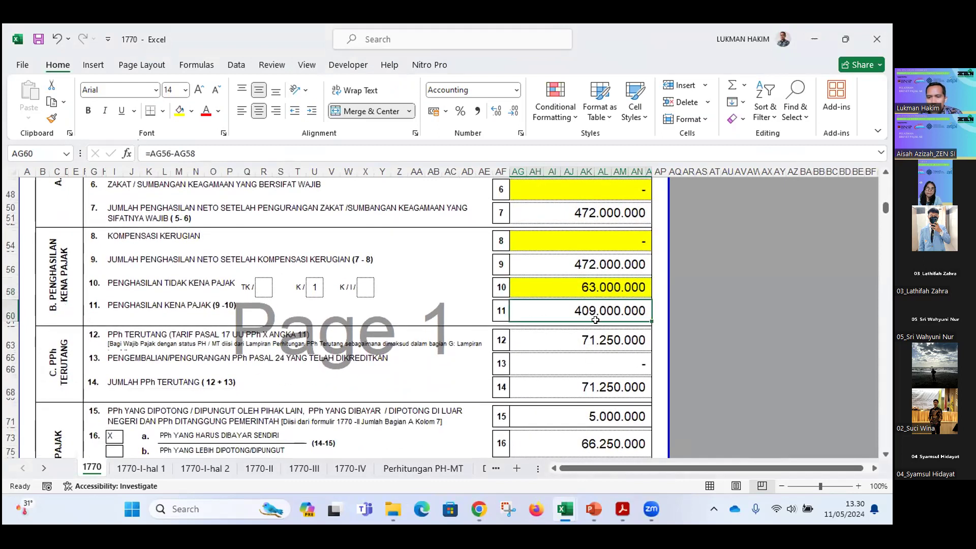
pyautogui.click(593, 336)
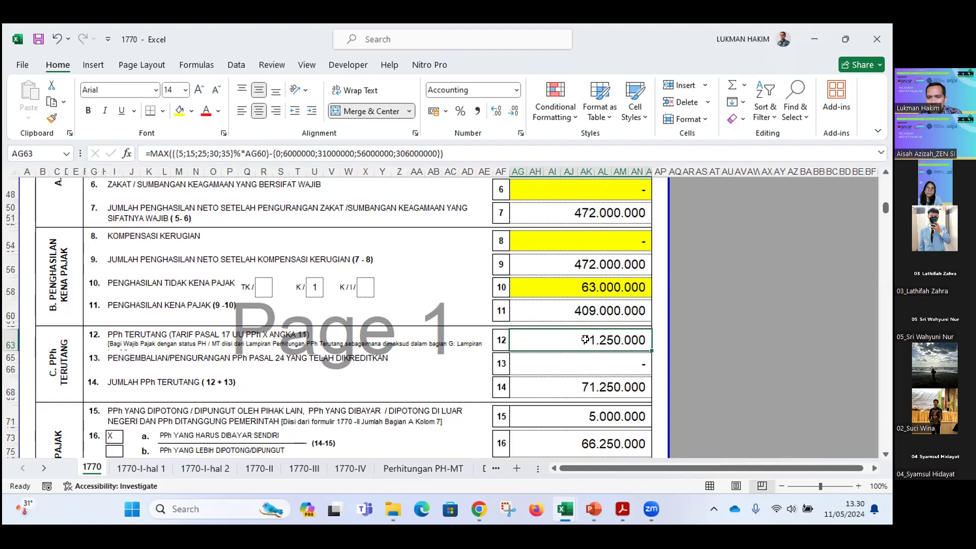
# - Clear the PPh Pasal 25 Bulanan amount on line 17a of the 1770 form
pyautogui.scroll(-2, 595, 337)
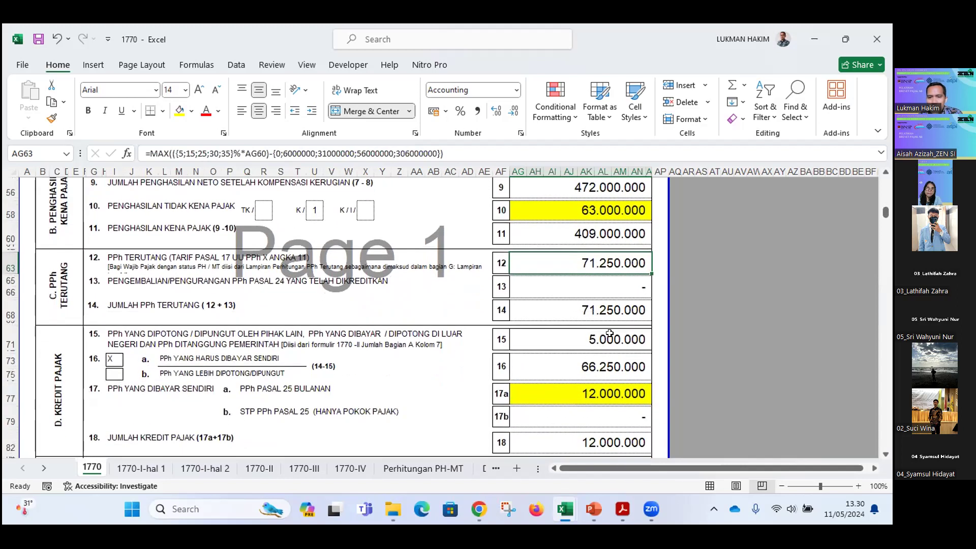
pyautogui.click(610, 334)
pyautogui.click(593, 393)
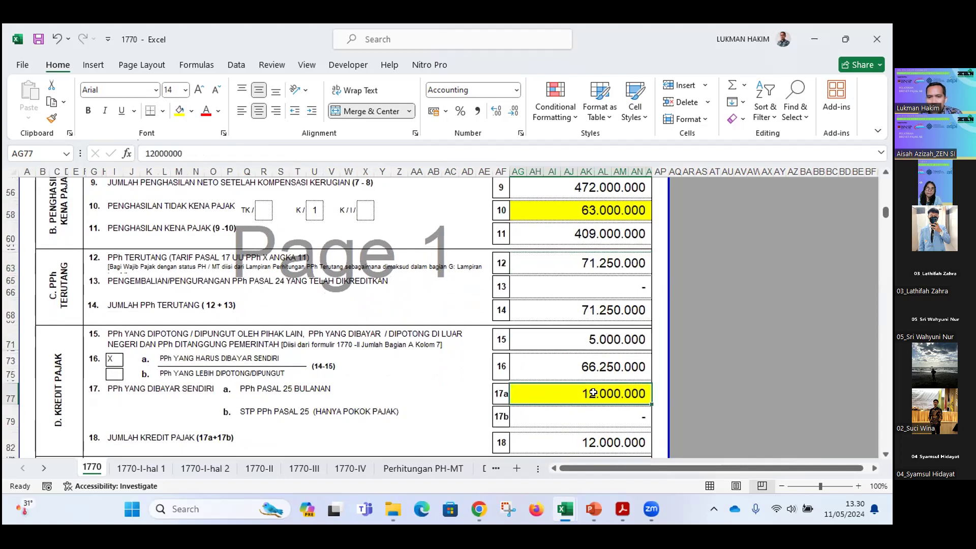
pyautogui.press('BackSpace')
pyautogui.press('Return')
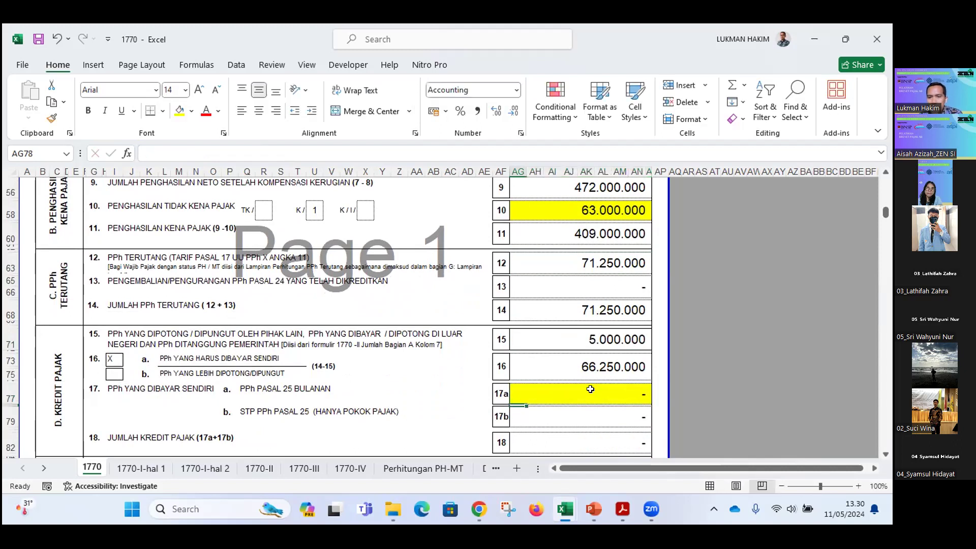
# - Compare lines 16 and 19 of the 1770 form with PPh Kurang Bayar on Sheet4 of the PERBANDINGAN UMKM NORMA PEMBUKUAN workbook
pyautogui.scroll(-2, 590, 389)
pyautogui.click(604, 293)
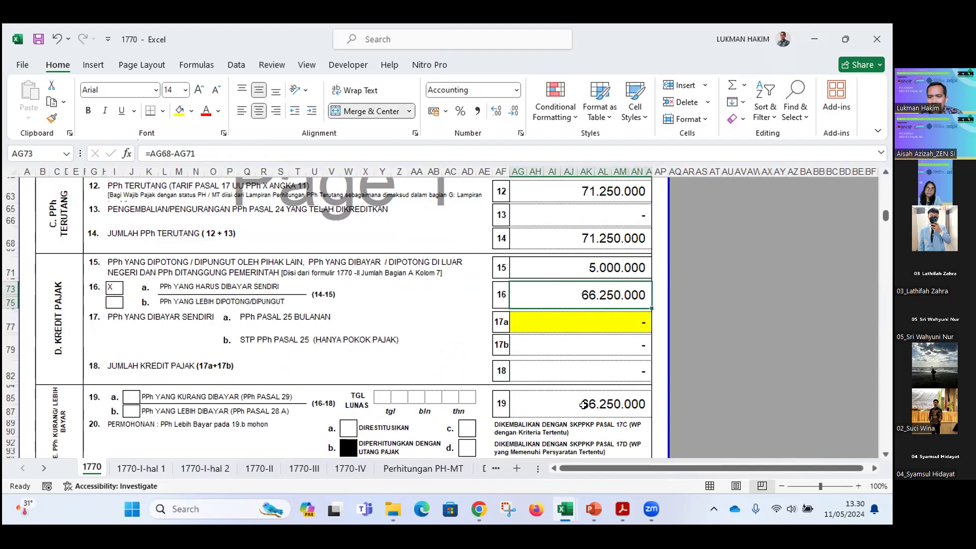
pyautogui.scroll(-1, 600, 394)
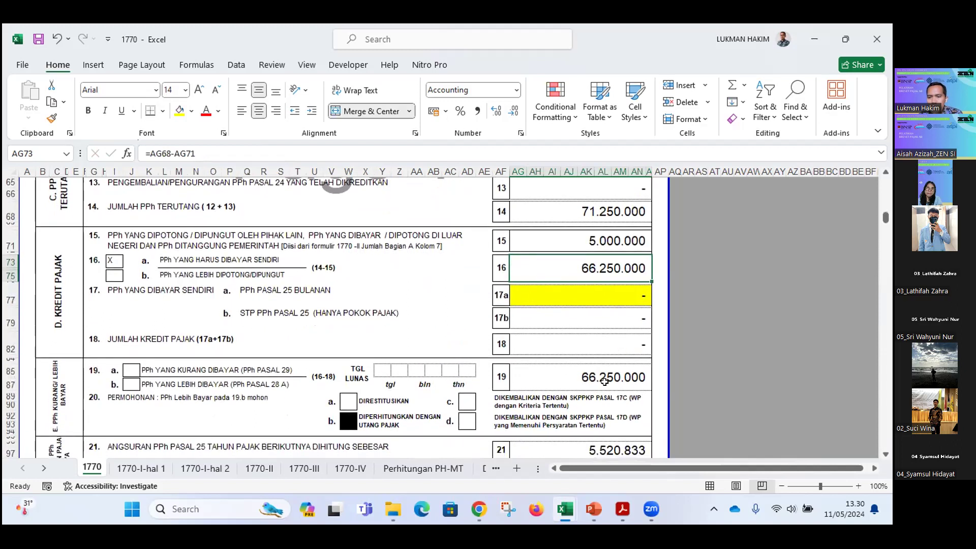
pyautogui.click(588, 376)
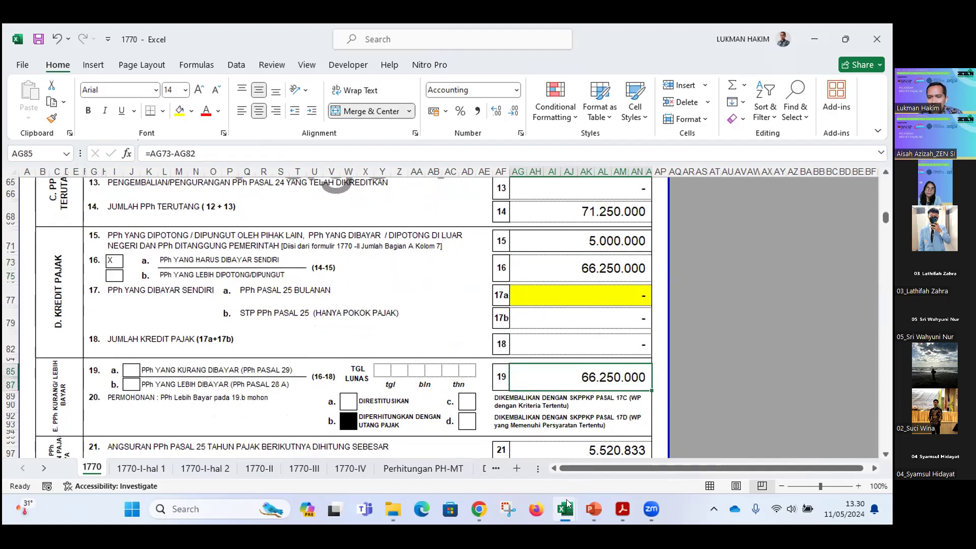
pyautogui.moveTo(567, 503)
pyautogui.click(496, 409)
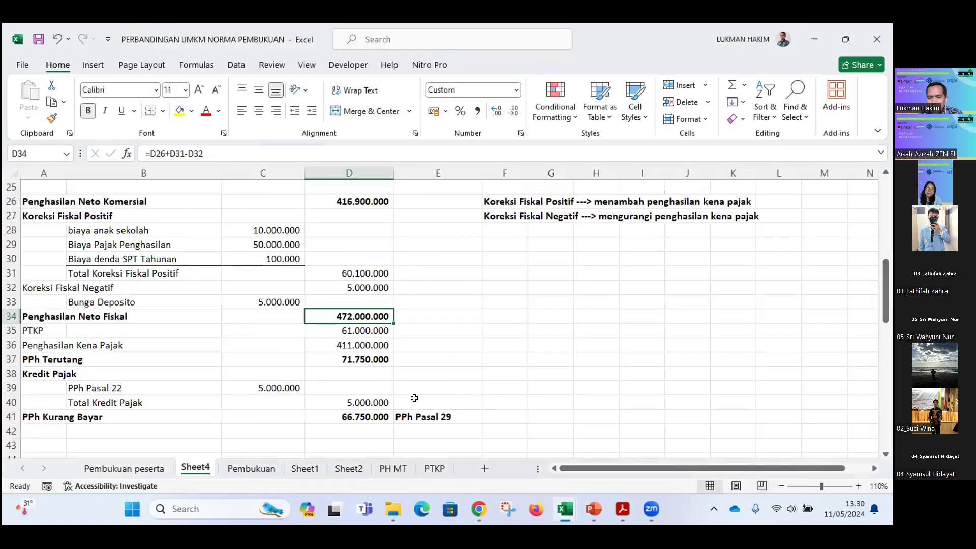
pyautogui.click(371, 413)
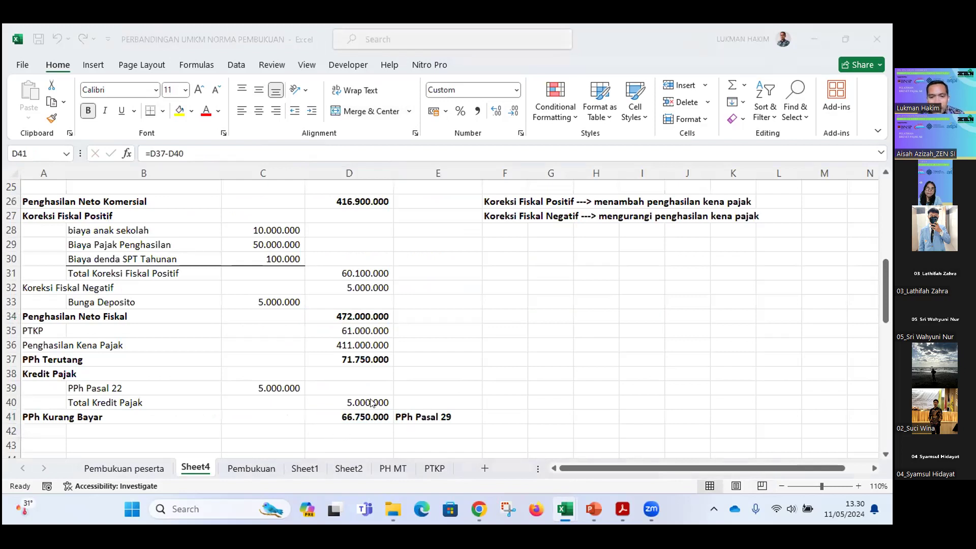
# - Compare Jumlah PPh Terutang on line 14 of the 1770 form with PPh Terutang on Sheet4
pyautogui.hotkey('alt', 'Tab')
pyautogui.scroll(1, 633, 319)
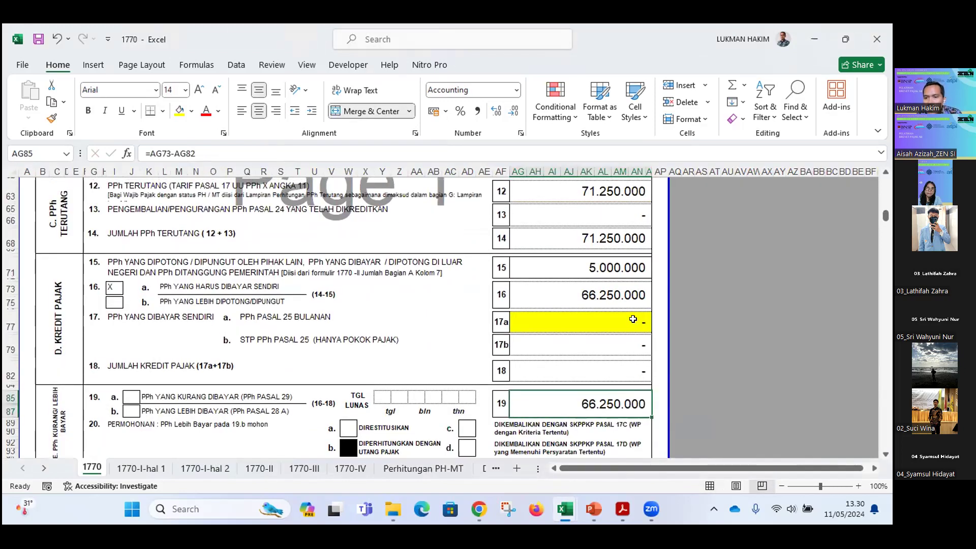
pyautogui.scroll(1, 622, 270)
pyautogui.click(652, 268)
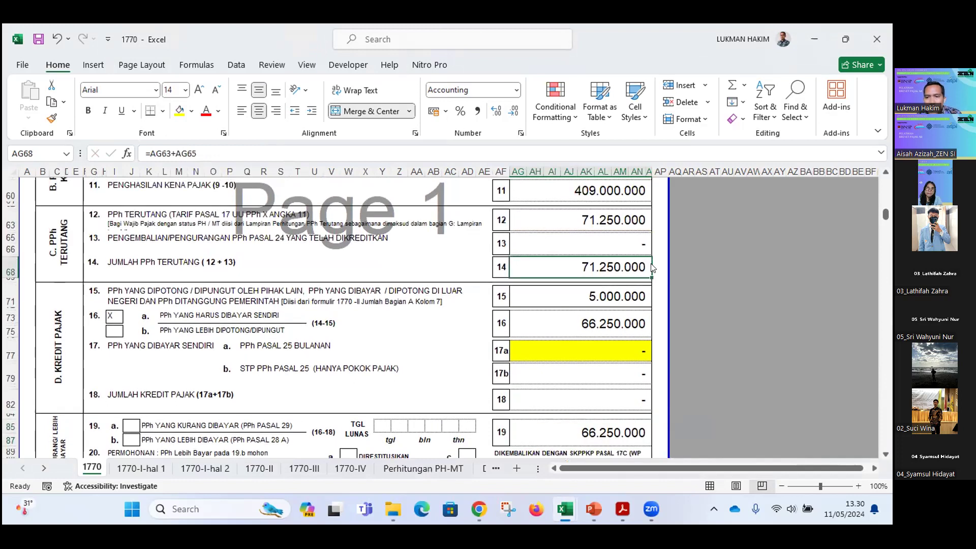
pyautogui.hotkey('alt', 'Tab')
pyautogui.click(372, 358)
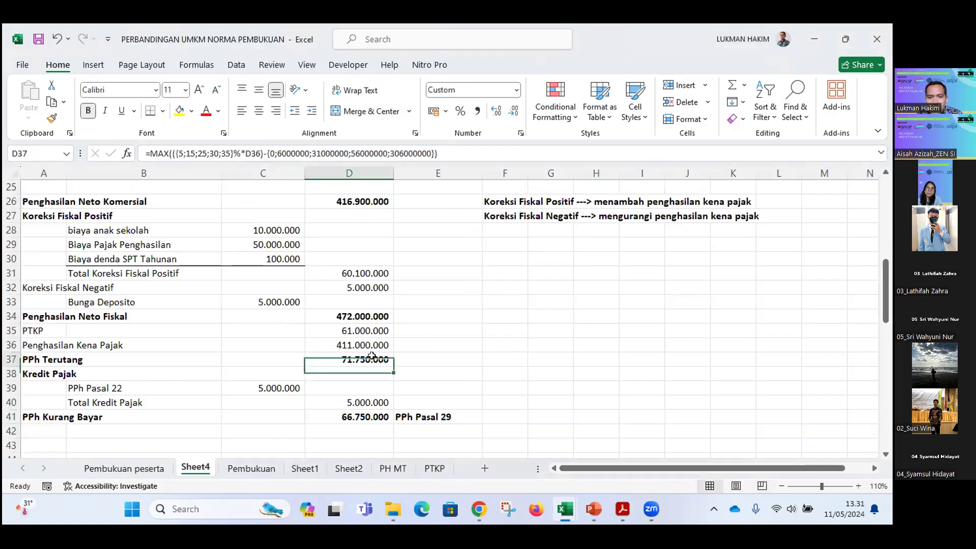
# - Check the positive and negative fiscal corrections on Sheet4 against the fiscal adjustments on the 1770-I hal 1 sheet
pyautogui.scroll(2, 366, 351)
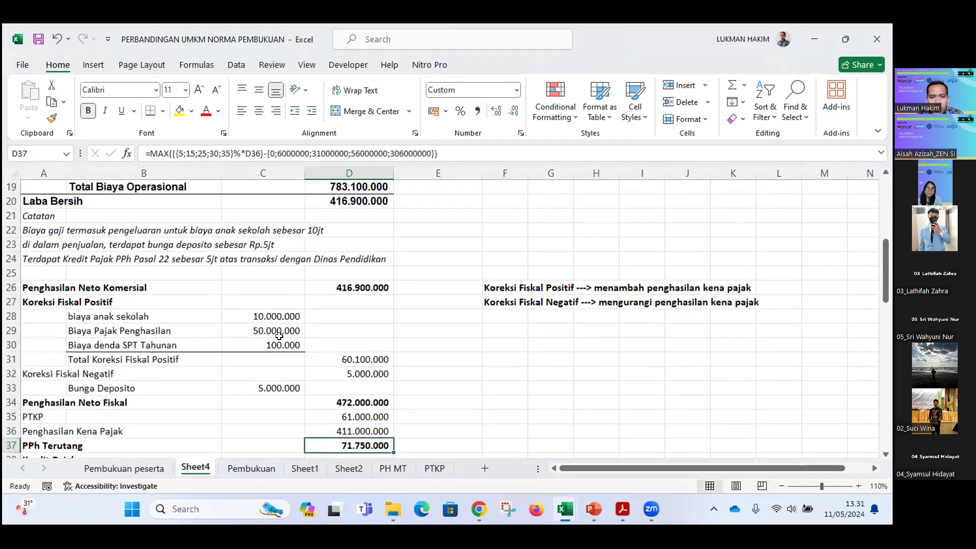
pyautogui.click(277, 339)
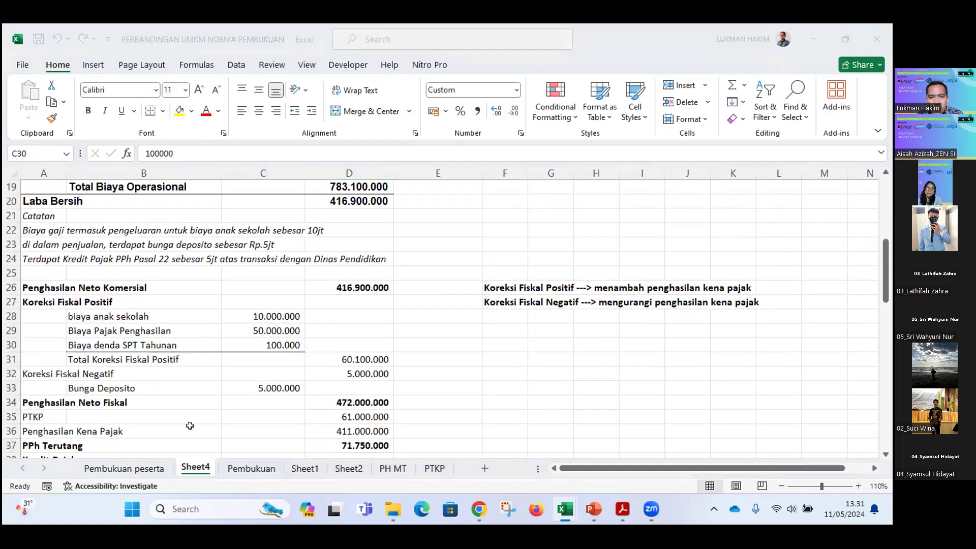
pyautogui.hotkey('alt', 'Tab')
pyautogui.click(131, 468)
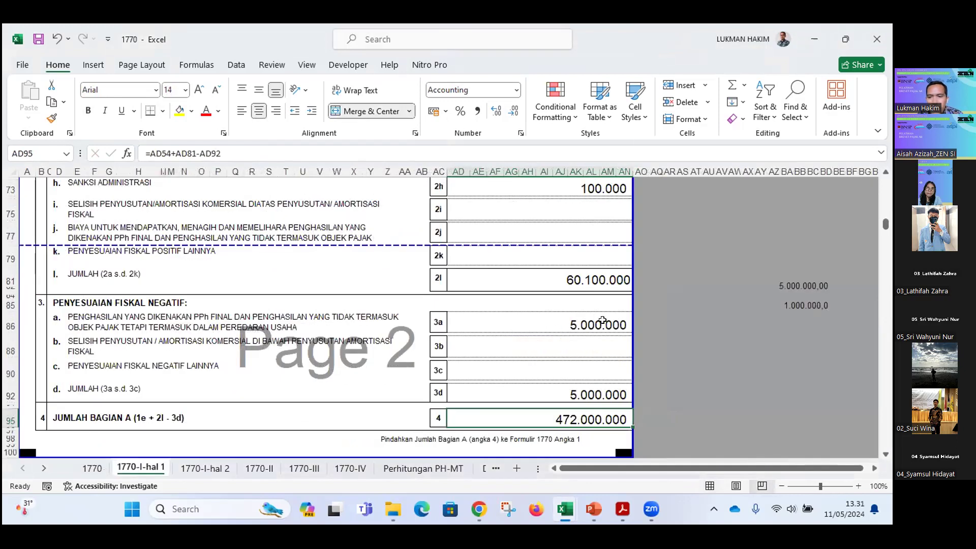
pyautogui.click(637, 322)
pyautogui.hotkey('alt', 'Tab')
pyautogui.click(278, 400)
pyautogui.click(359, 374)
pyautogui.hotkey('alt', 'Tab')
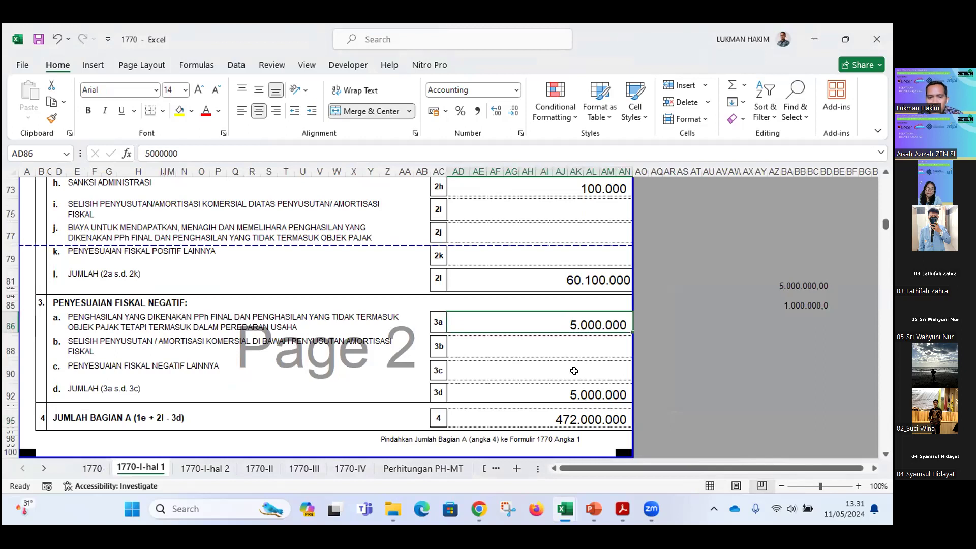
# - Compare Penghasilan Neto Fiskal and PTKP on Sheet4 with the 1770 forms, ending at line 10, Penghasilan Tidak Kena Pajak
pyautogui.hotkey('alt', 'Tab')
pyautogui.click(364, 400)
pyautogui.click(361, 414)
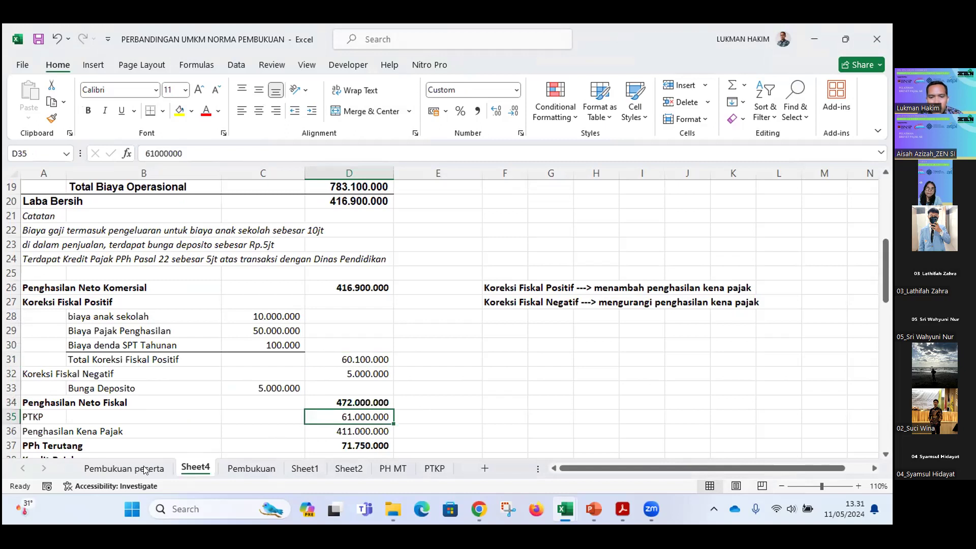
pyautogui.hotkey('alt', 'Tab')
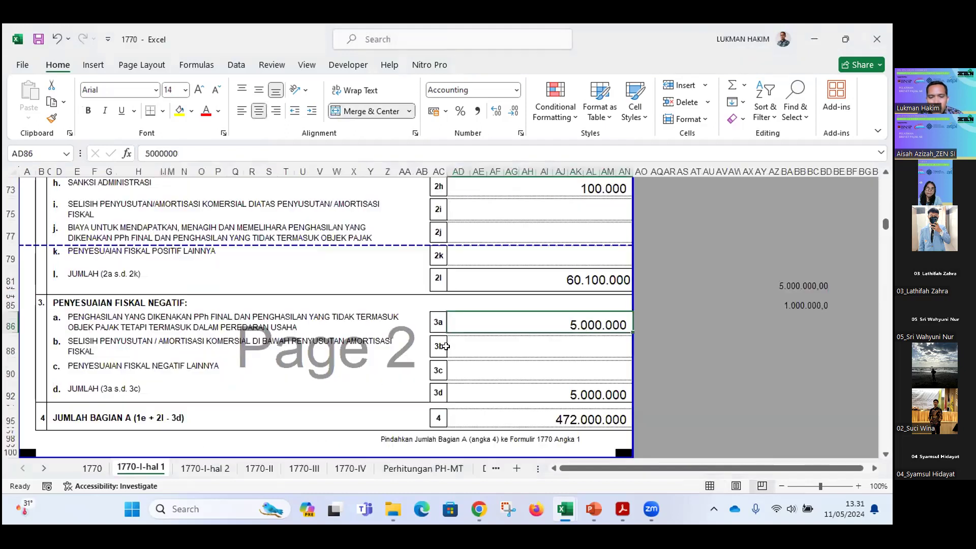
pyautogui.hotkey('ctrl', 'pageup')
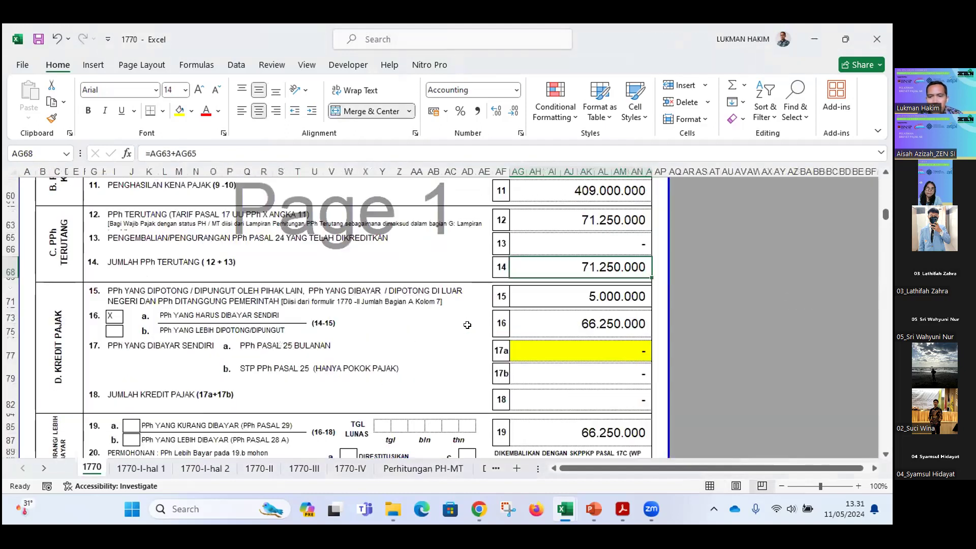
pyautogui.scroll(2, 611, 241)
pyautogui.scroll(1, 611, 241)
pyautogui.click(612, 238)
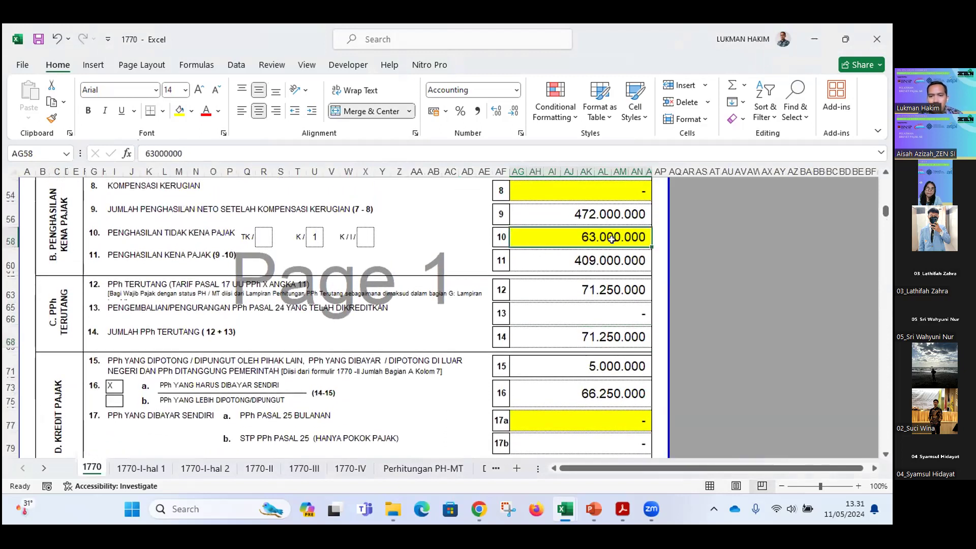
# - Switch to the Google results in Chrome and search for "ptkp 2023"
pyautogui.click(483, 509)
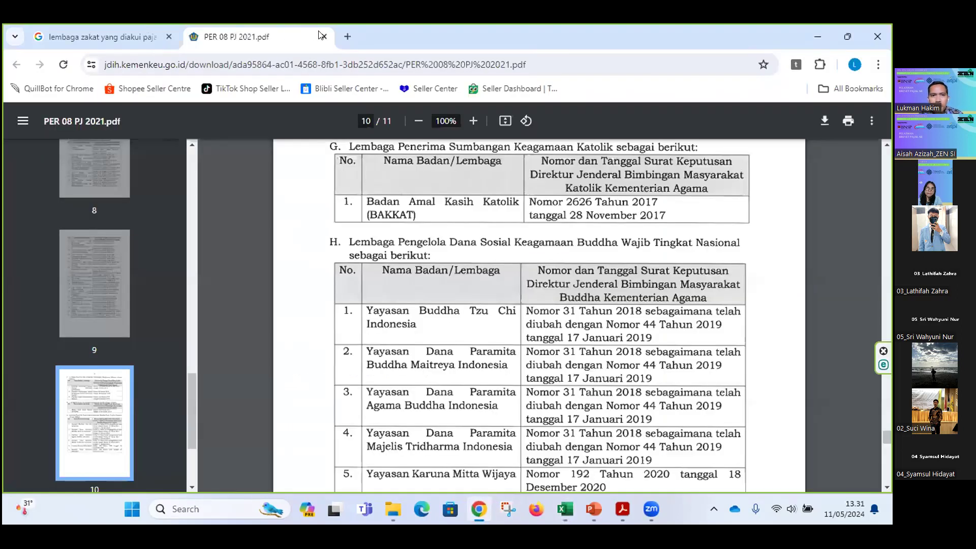
pyautogui.hotkey('ctrl', 'shift', 'Tab')
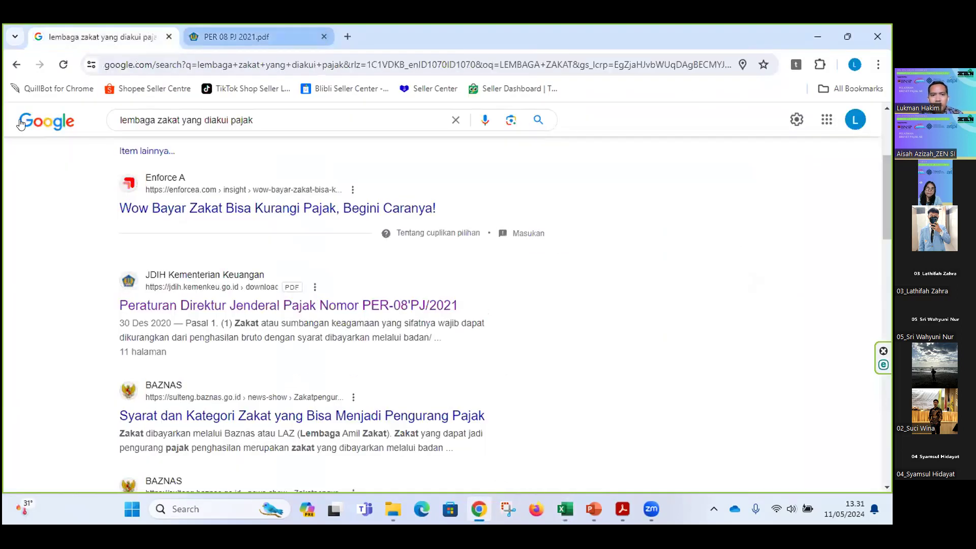
pyautogui.write('PTKP')
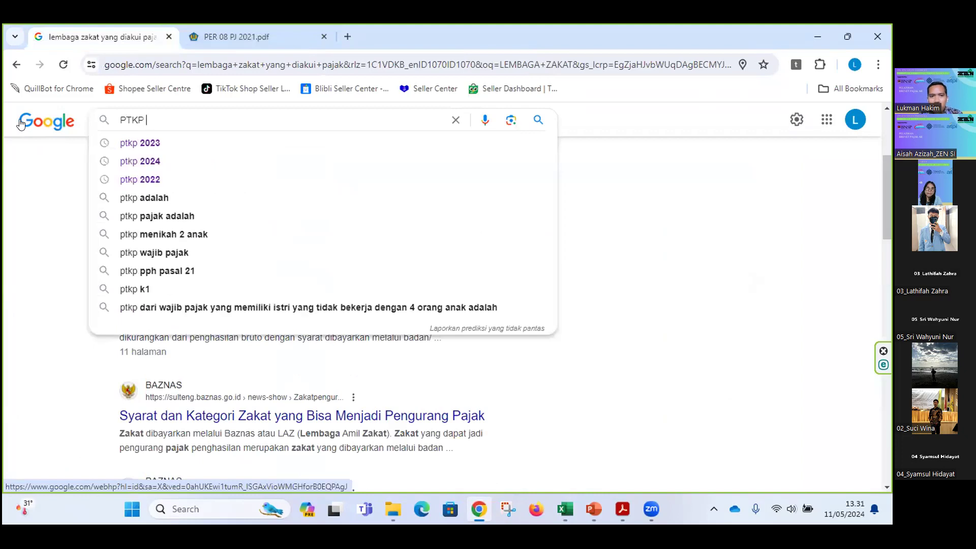
pyautogui.click(148, 143)
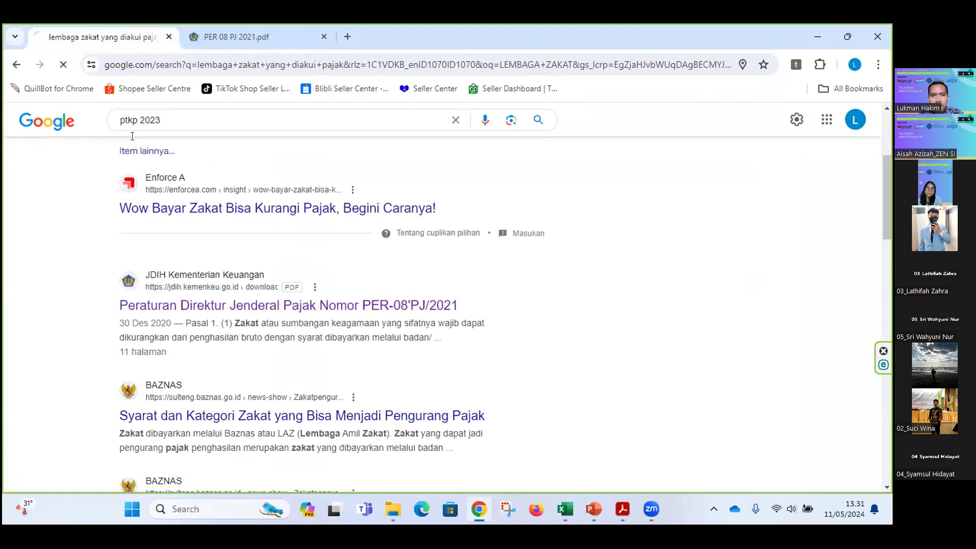
# - Check the image results for the 2023 PTKP table, then return to Sheet4 in Excel and set PTKP to 63000000
pyautogui.click(188, 175)
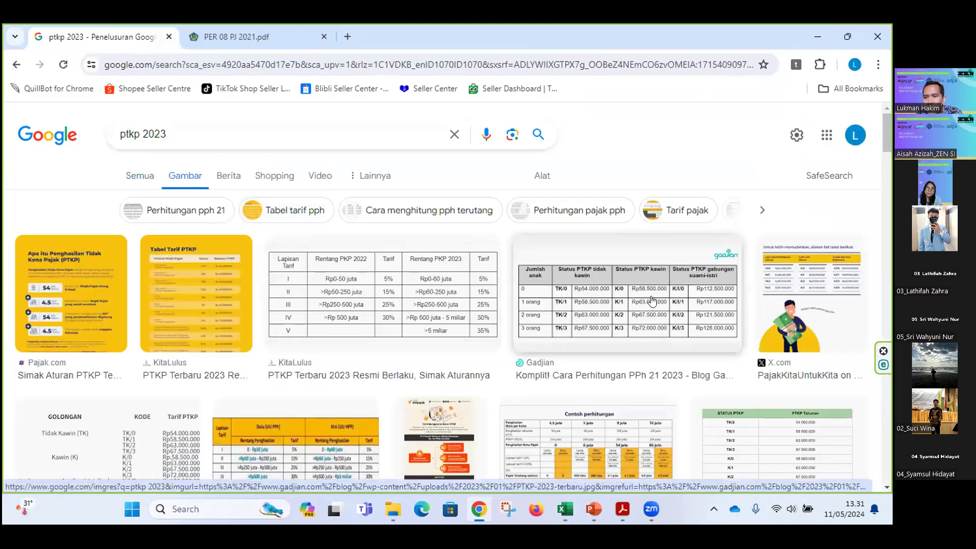
pyautogui.click(561, 503)
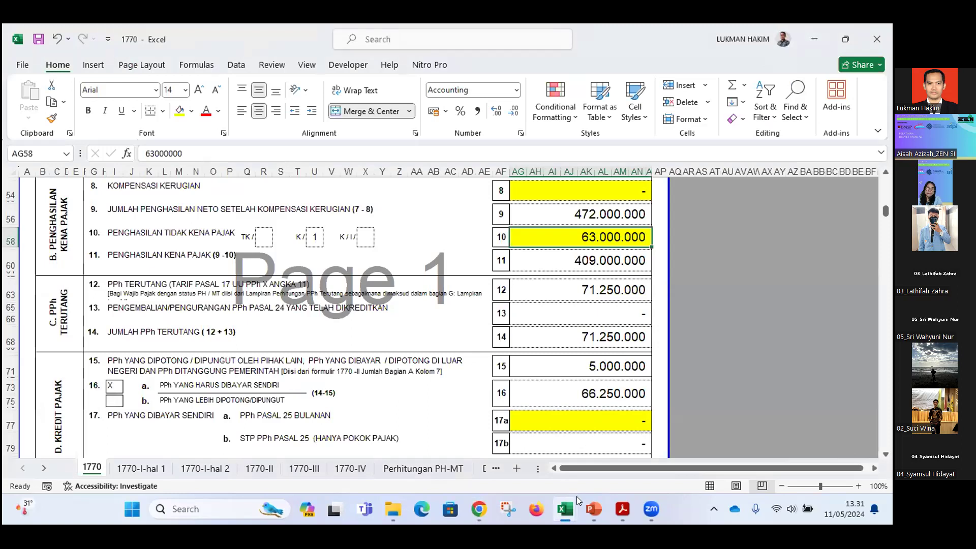
pyautogui.click(497, 433)
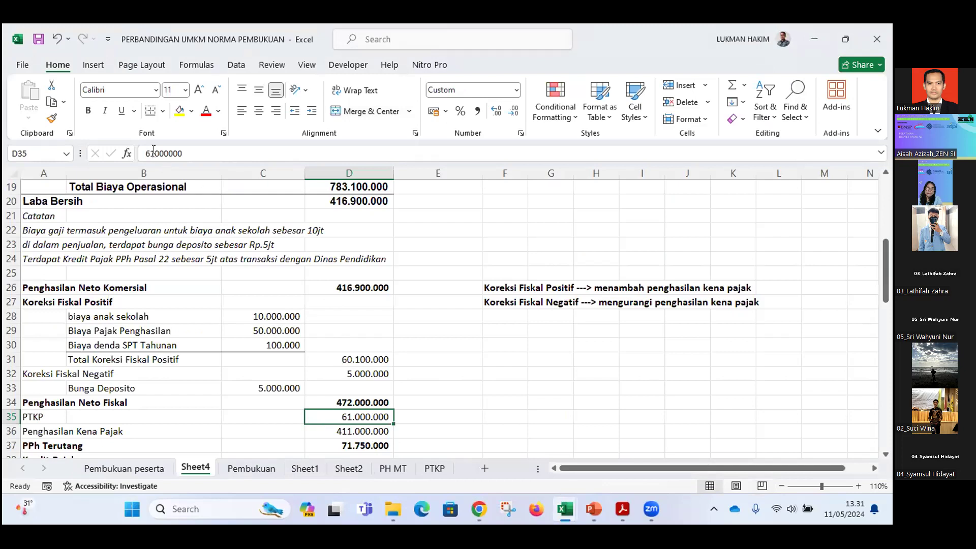
pyautogui.click(154, 153)
pyautogui.press('BackSpace')
pyautogui.write('3')
pyautogui.press('Return')
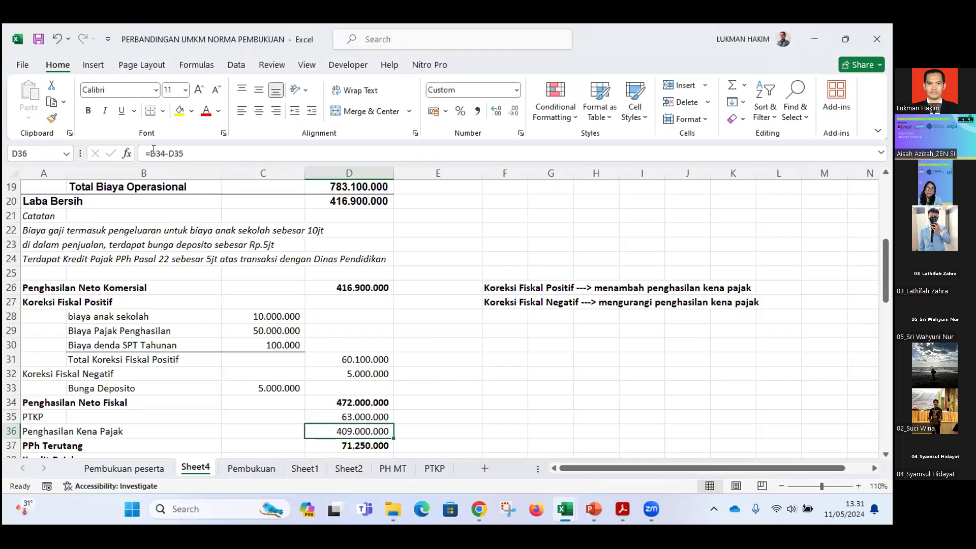
# - Compare PPh Kurang Bayar on Sheet4 with line 16, PPh yang harus dibayar sendiri, on the 1770 form
pyautogui.scroll(-2, 267, 252)
pyautogui.click(348, 417)
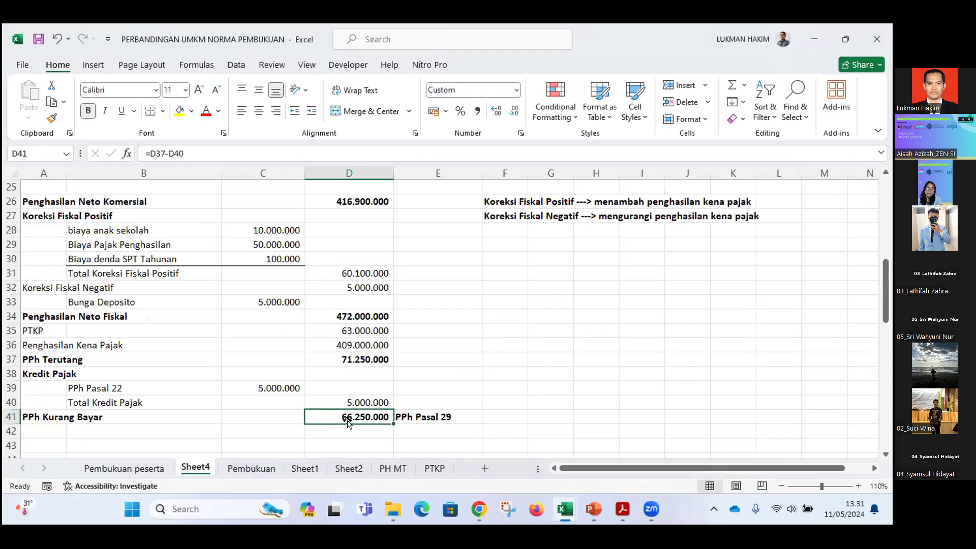
pyautogui.moveTo(565, 508)
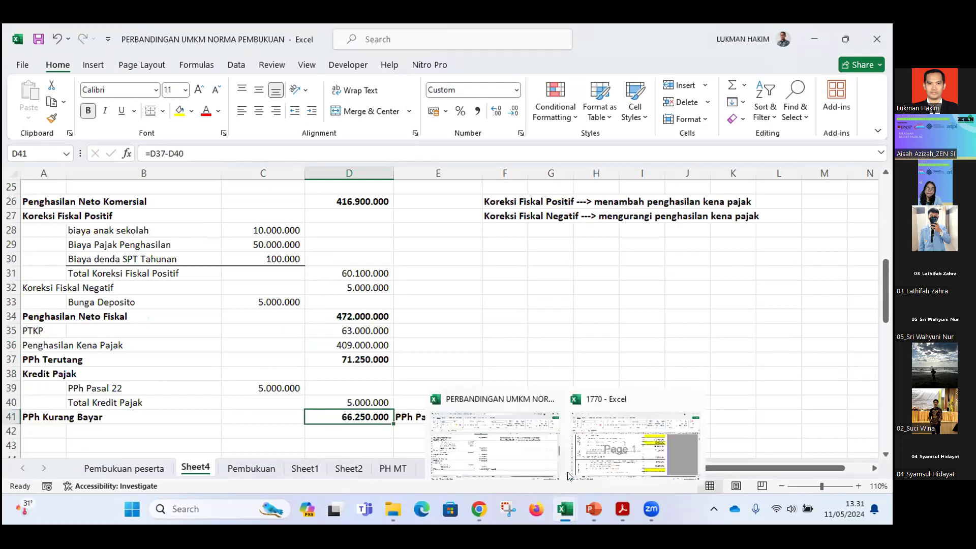
pyautogui.click(597, 440)
pyautogui.click(610, 393)
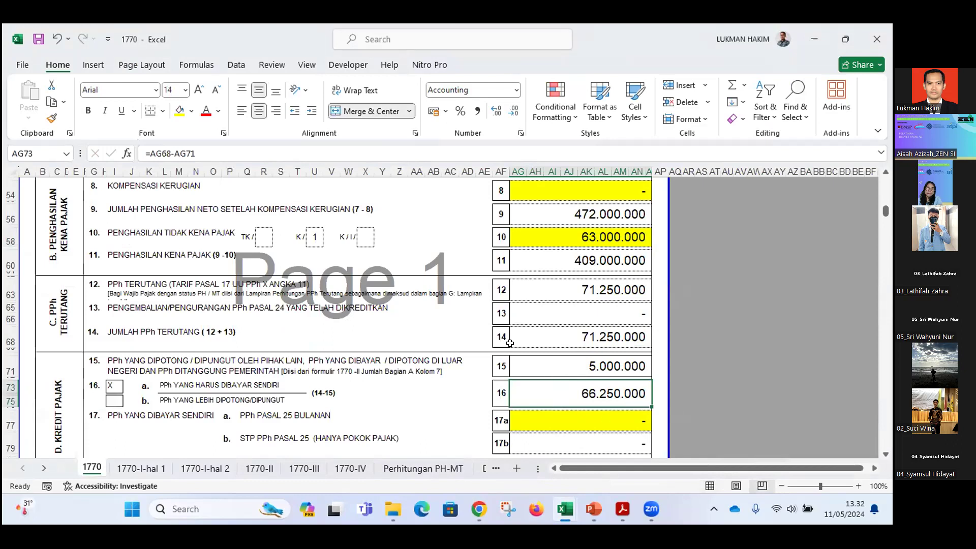
# - Review the self-paid tax credit lines 17 and 18 and the underpaid tax on line 19 of the 1770 form
pyautogui.scroll(-3, 280, 363)
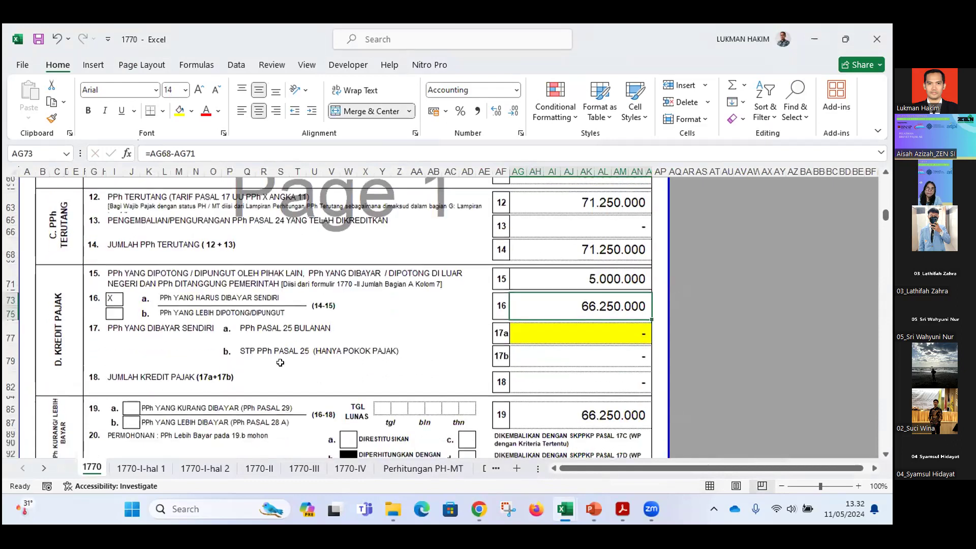
pyautogui.scroll(1, 280, 362)
pyautogui.scroll(-1, 475, 364)
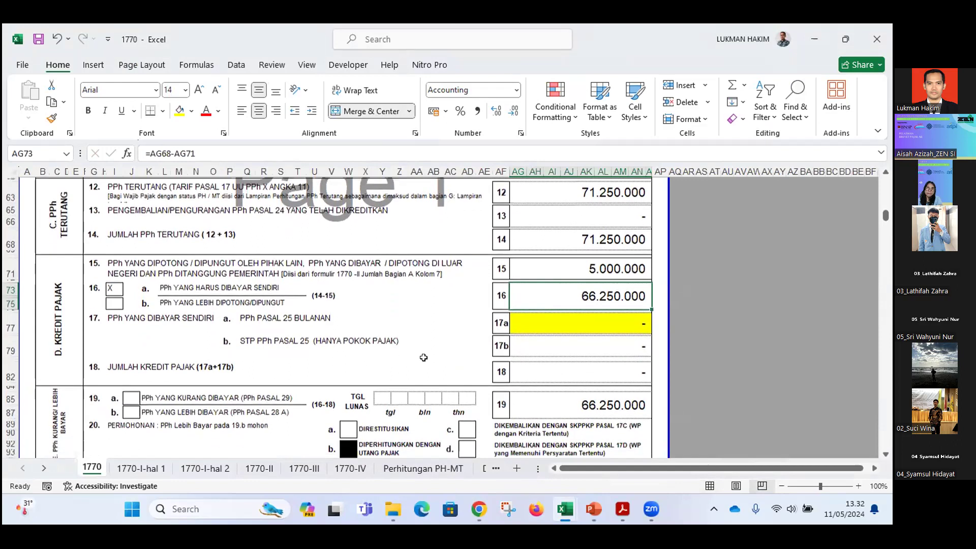
pyautogui.scroll(-1, 583, 351)
pyautogui.click(602, 347)
pyautogui.scroll(1, 600, 350)
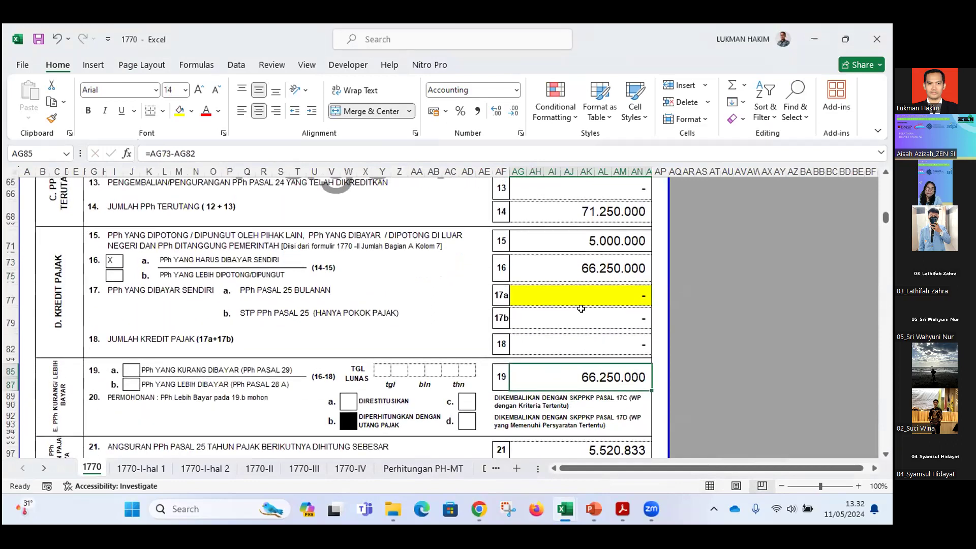
# - Correct the final letters of the taxpayer's name in the Nama Wajib Pajak row of the 1770 form
pyautogui.scroll(10, 322, 330)
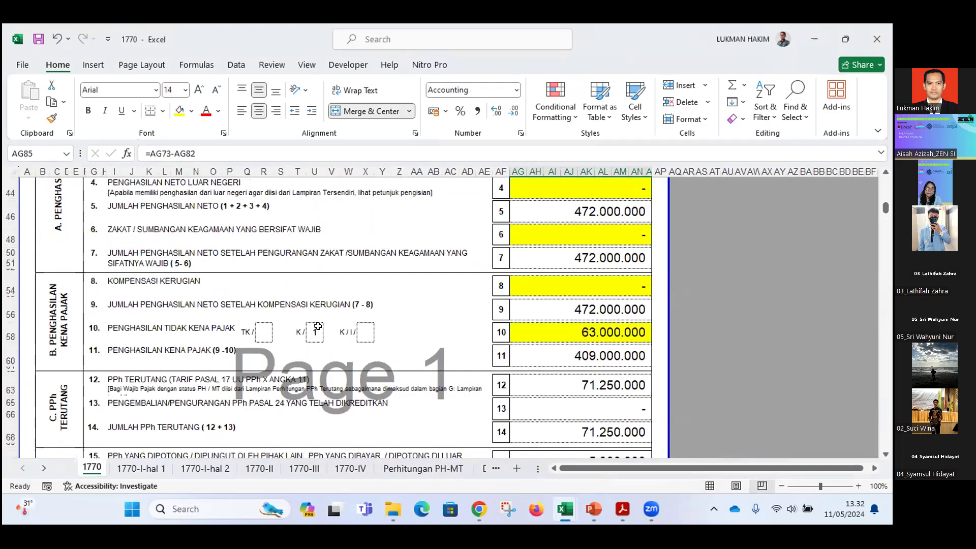
pyautogui.scroll(3, 315, 326)
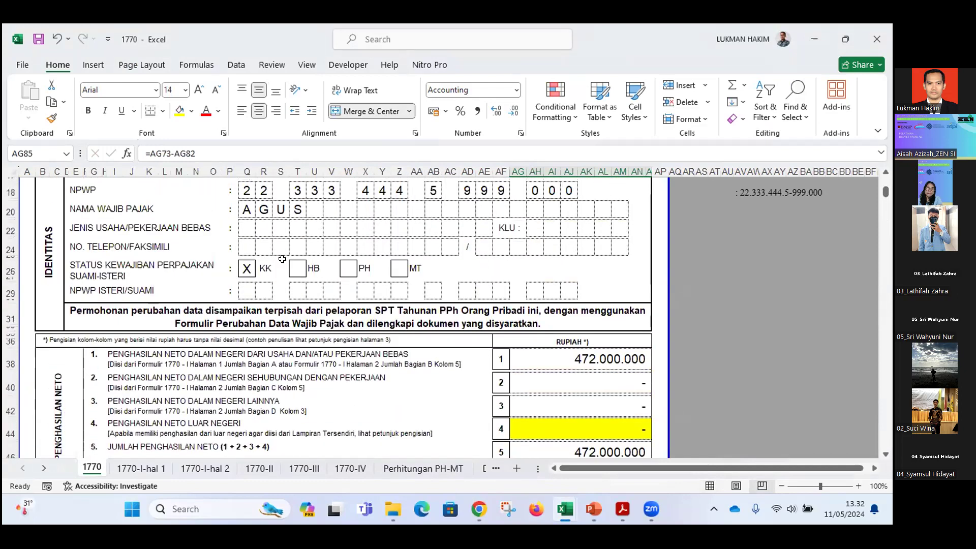
pyautogui.click(299, 209)
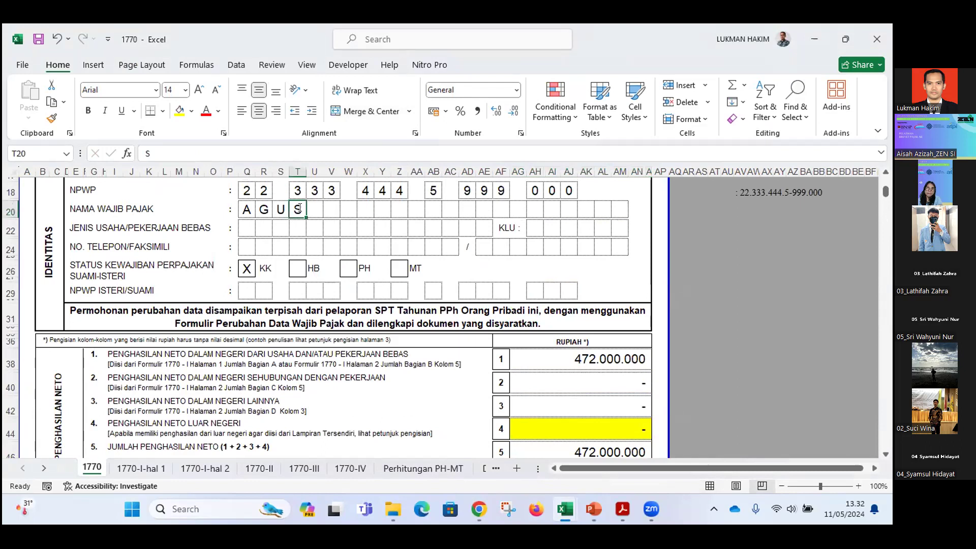
pyautogui.write('N')
pyautogui.press('Tab')
pyautogui.write('G')
pyautogui.press('Tab')
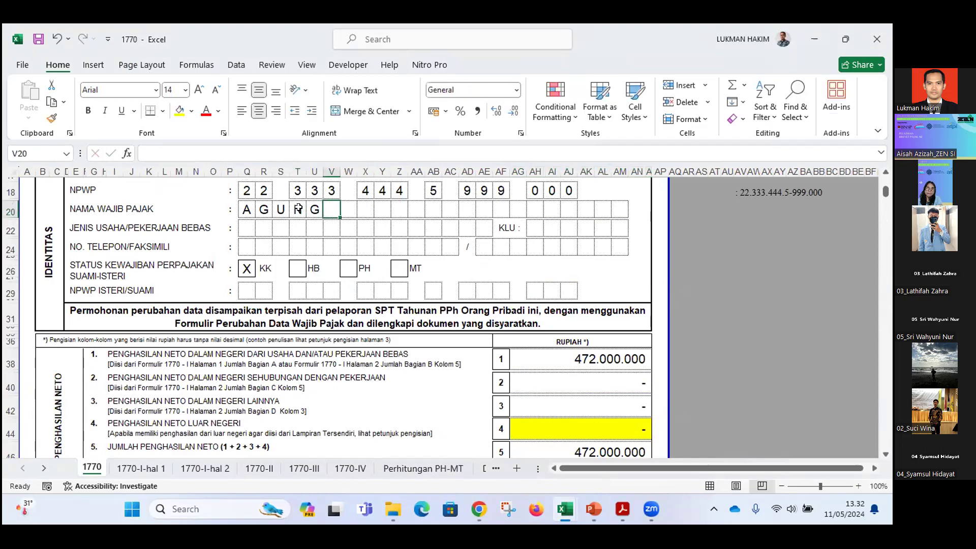
# - Examine how underpaid tax on line 19 follows from total tax due on line 14 and withheld tax credits on line 15
pyautogui.scroll(-5, 386, 282)
pyautogui.scroll(-8, 386, 282)
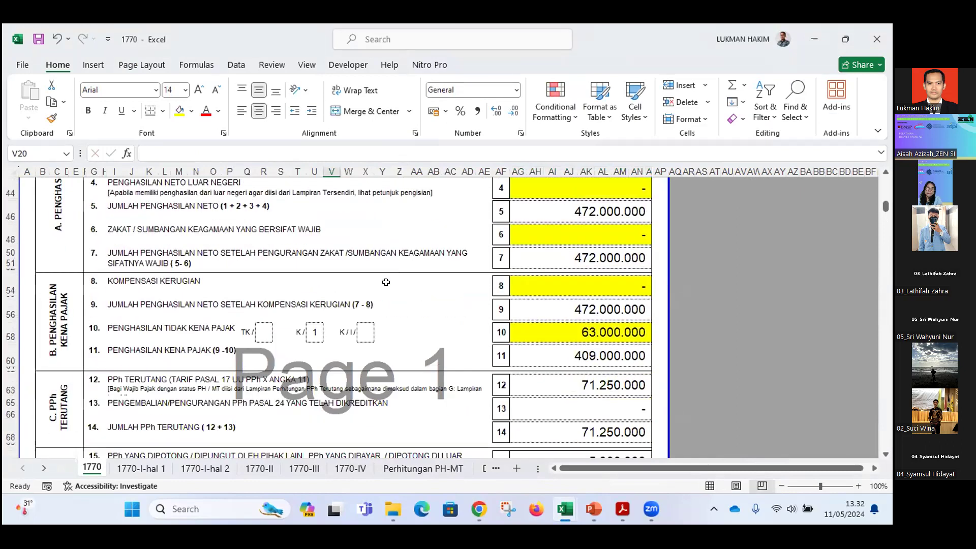
pyautogui.scroll(-2, 596, 335)
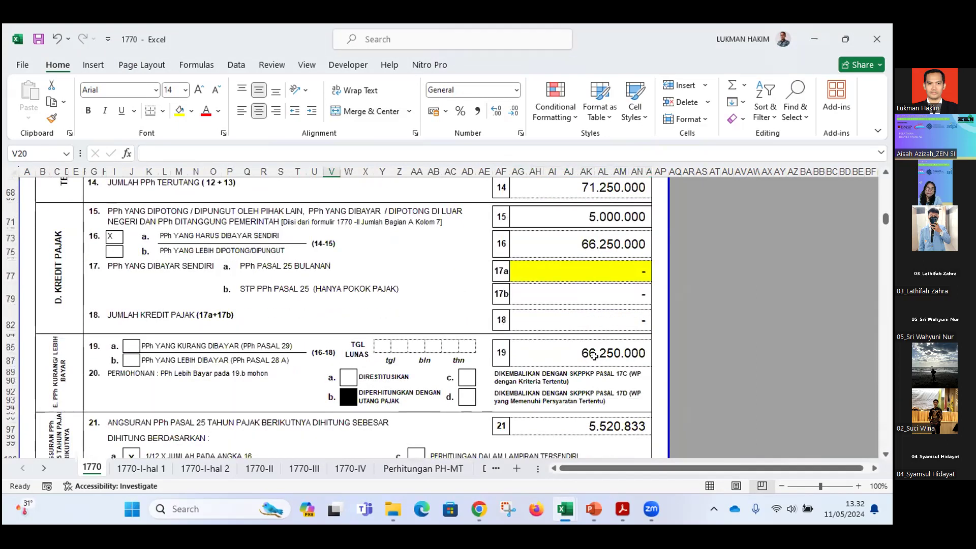
pyautogui.click(571, 352)
pyautogui.scroll(1, 554, 344)
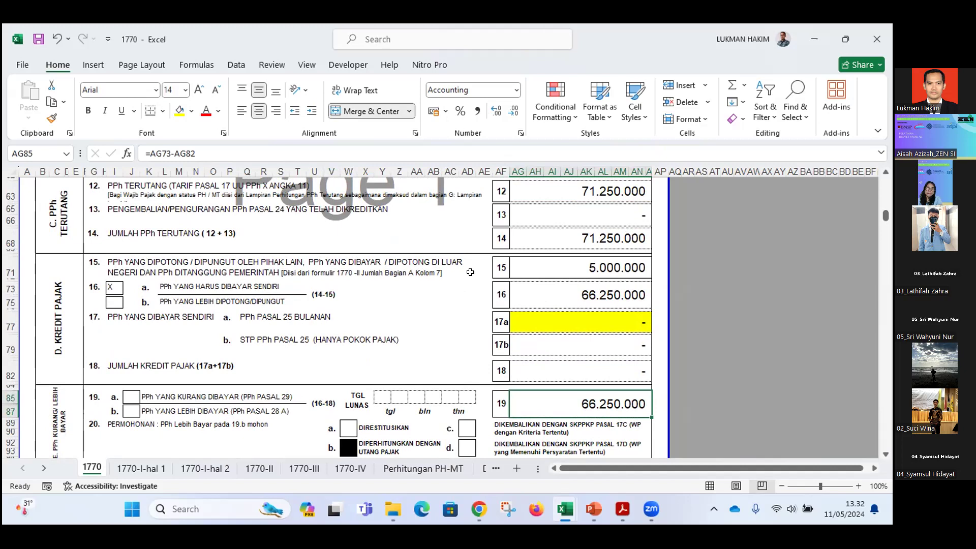
pyautogui.click(600, 239)
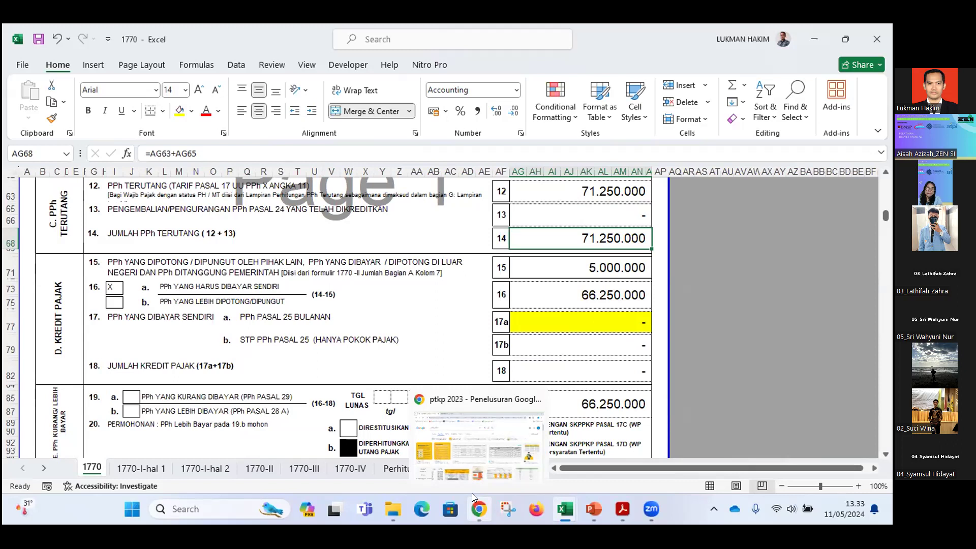
pyautogui.click(569, 272)
# - Check the taxpayer's name on the 1770 form against the heading of the profit and loss report on Sheet4
pyautogui.scroll(9, 569, 272)
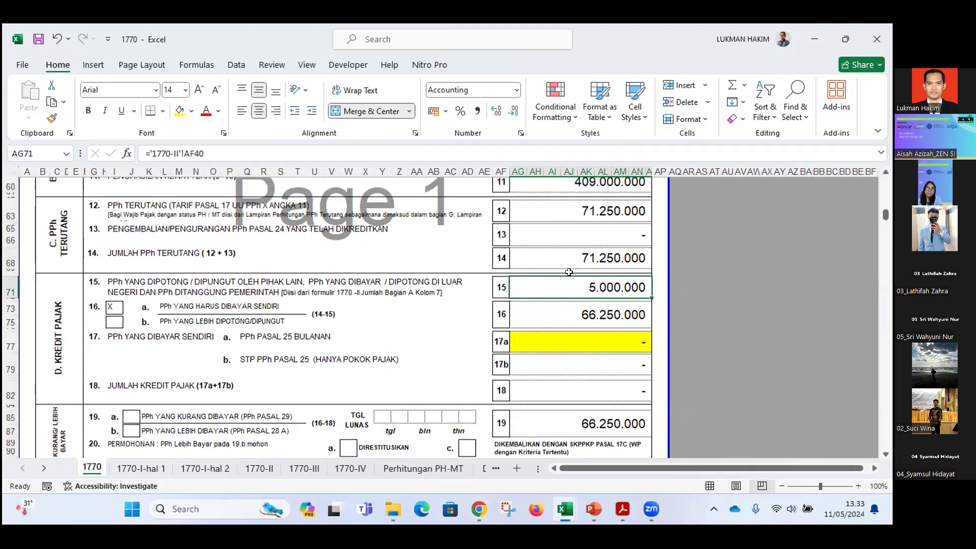
pyautogui.scroll(8, 569, 272)
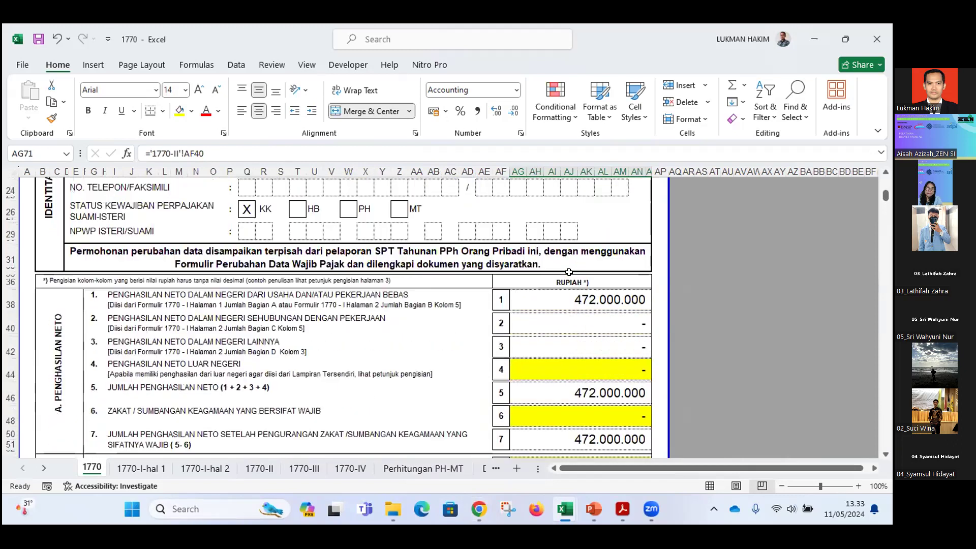
pyautogui.click(246, 243)
pyautogui.moveTo(278, 243); pyautogui.dragTo(315, 243)
pyautogui.click(399, 243)
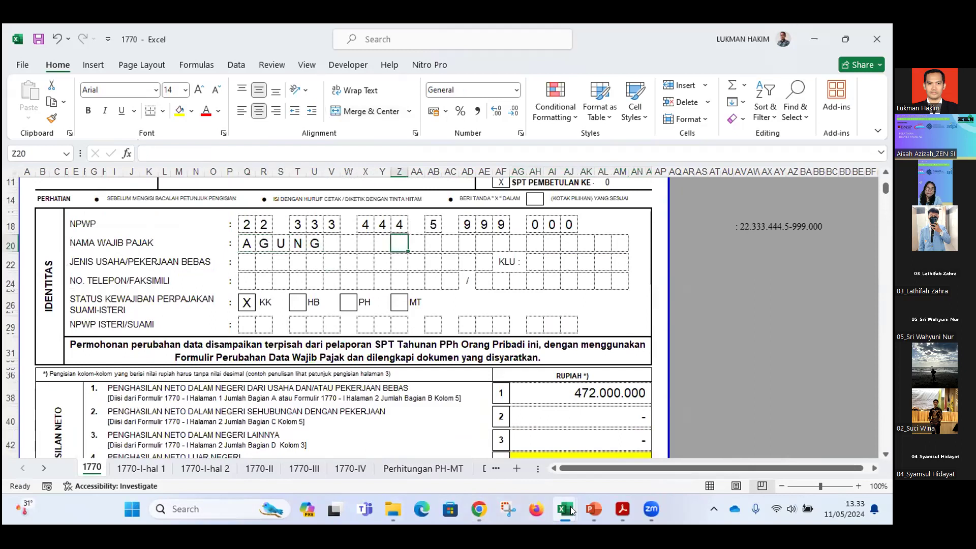
pyautogui.moveTo(569, 507)
pyautogui.click(516, 434)
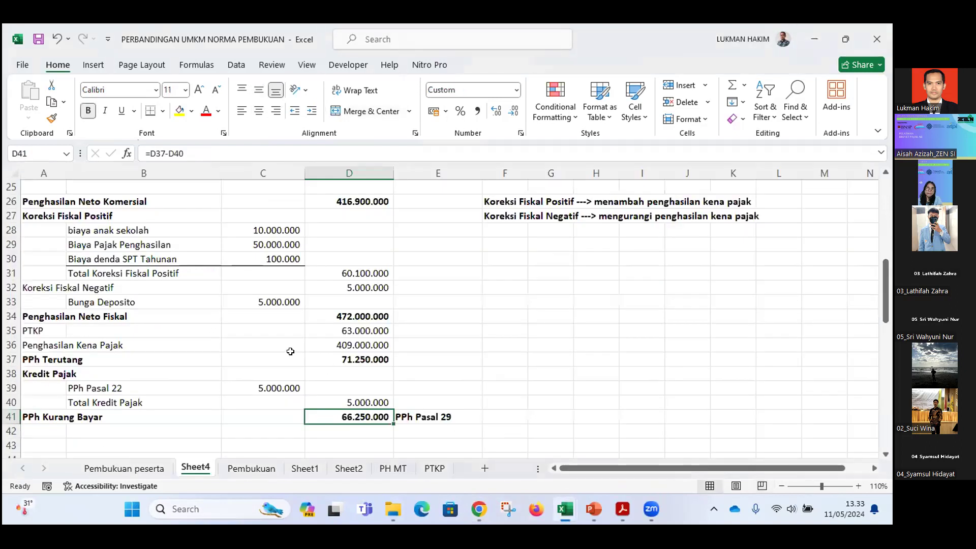
pyautogui.scroll(10, 290, 348)
# - Examine the report heading and year, Penjualan, and Total Harga Pokok Penjualan in the profit and loss report on Sheet4
pyautogui.click(340, 219)
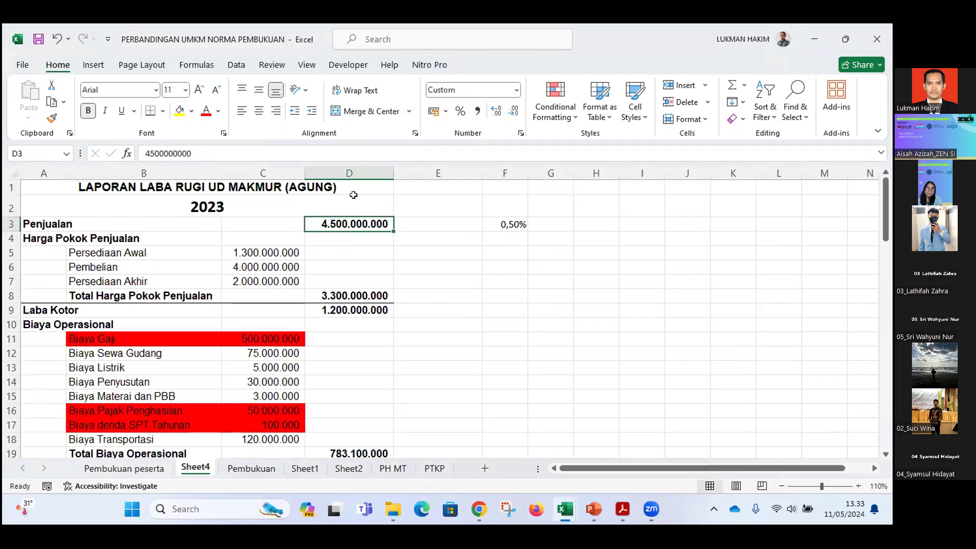
pyautogui.click(357, 273)
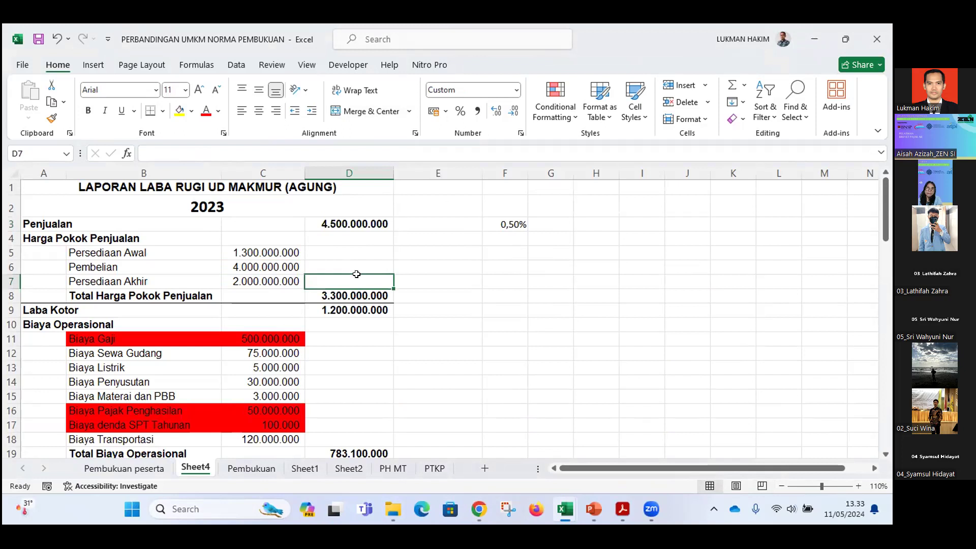
pyautogui.click(191, 184)
pyautogui.moveTo(190, 200); pyautogui.dragTo(165, 379)
pyautogui.click(362, 222)
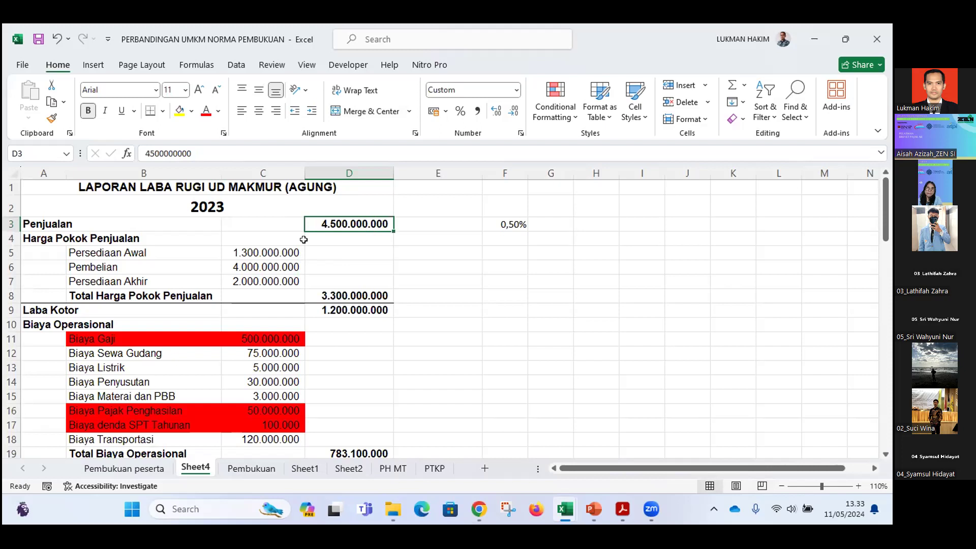
pyautogui.click(377, 238)
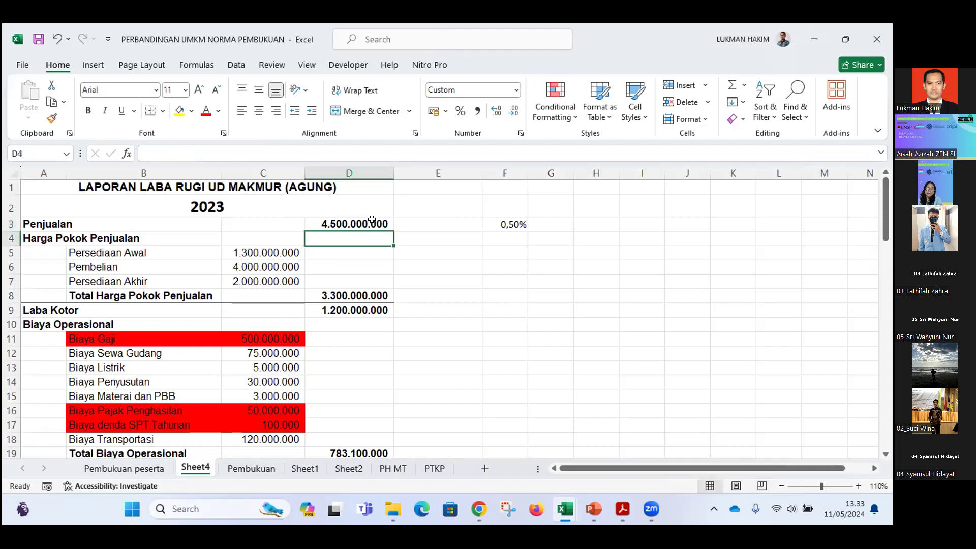
pyautogui.click(374, 223)
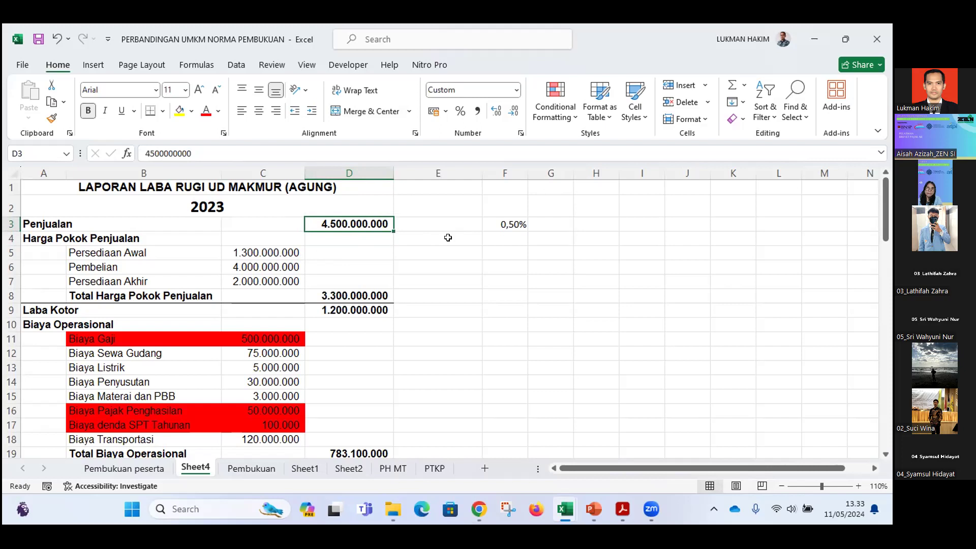
pyautogui.click(348, 238)
pyautogui.click(351, 220)
pyautogui.moveTo(373, 220)
pyautogui.mouseDown()
pyautogui.moveTo(422, 221)
pyautogui.moveTo(392, 217)
pyautogui.mouseUp()
pyautogui.click(344, 297)
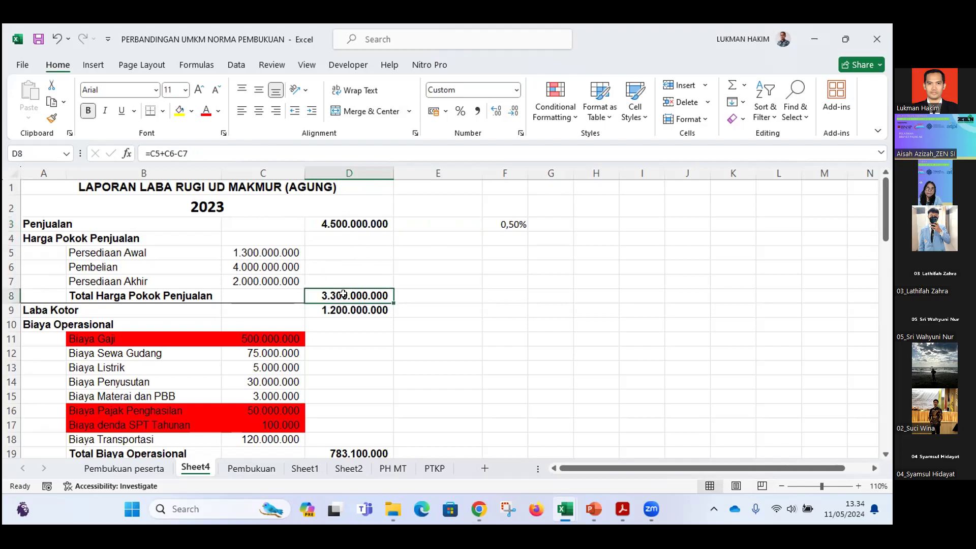
pyautogui.click(245, 190)
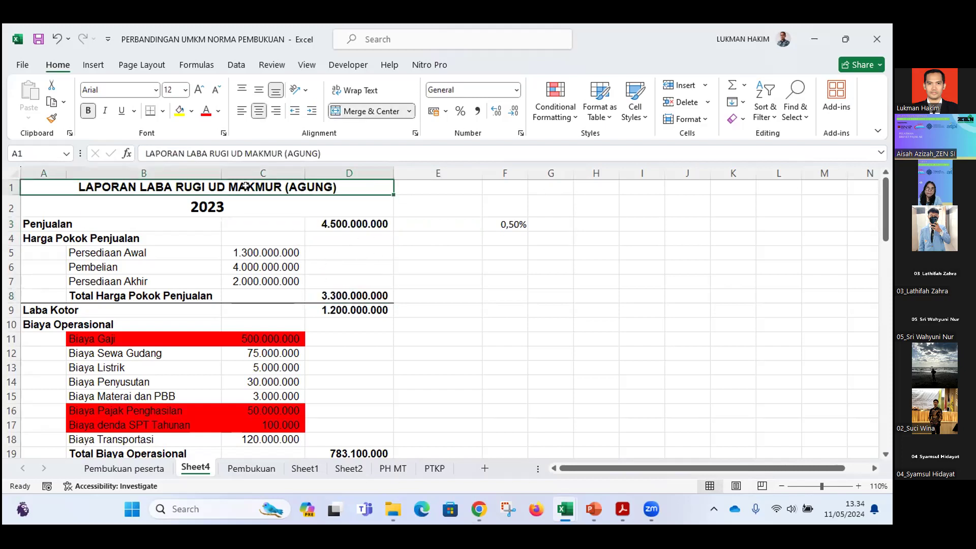
pyautogui.click(240, 200)
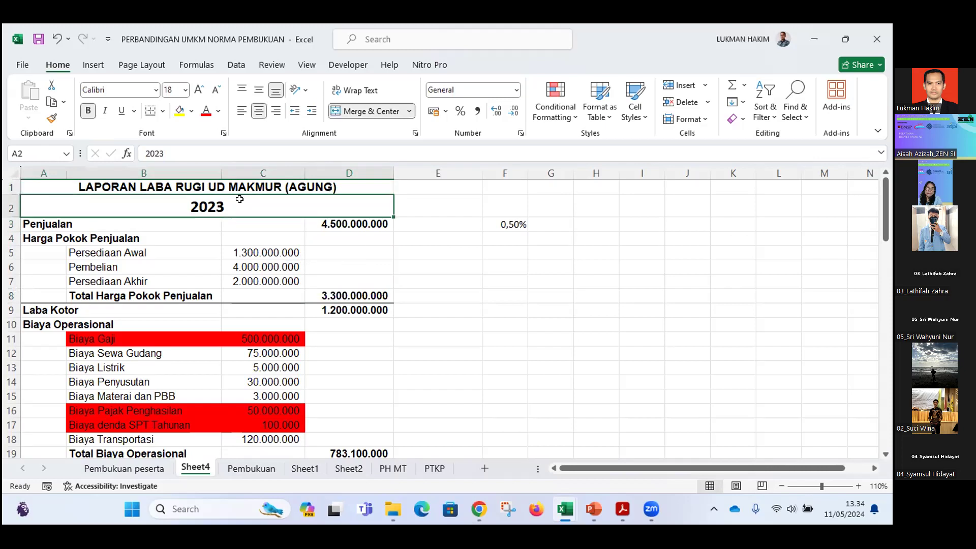
# - Examine the report title and year, the opening stock, purchases, closing stock, cost of goods sold and sales figures in the 2023 profit and loss report
pyautogui.click(242, 188)
pyautogui.click(240, 204)
pyautogui.click(273, 251)
pyautogui.click(260, 271)
pyautogui.click(260, 280)
pyautogui.click(258, 270)
pyautogui.click(262, 252)
pyautogui.click(258, 277)
pyautogui.click(340, 228)
pyautogui.click(283, 249)
pyautogui.click(273, 270)
pyautogui.click(272, 281)
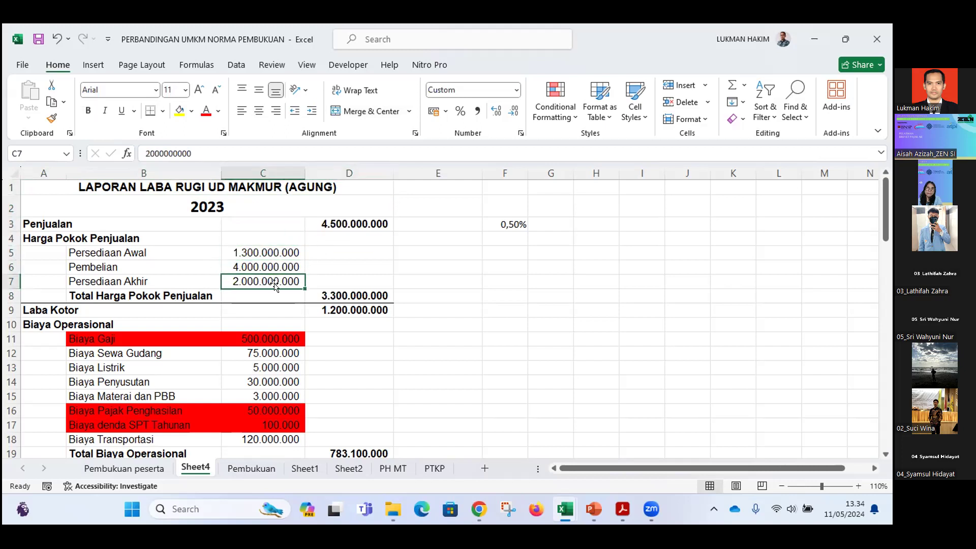
pyautogui.click(345, 296)
pyautogui.click(341, 226)
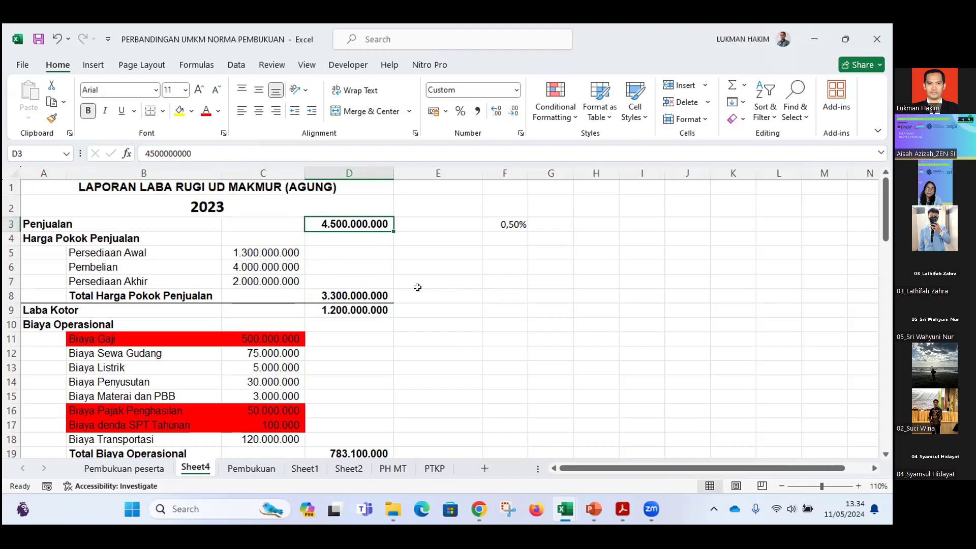
# - Review the operating expenses, the notes and the fiscal correction and PPh calculation lower on the sheet
pyautogui.scroll(-1, 435, 294)
pyautogui.scroll(-3, 435, 294)
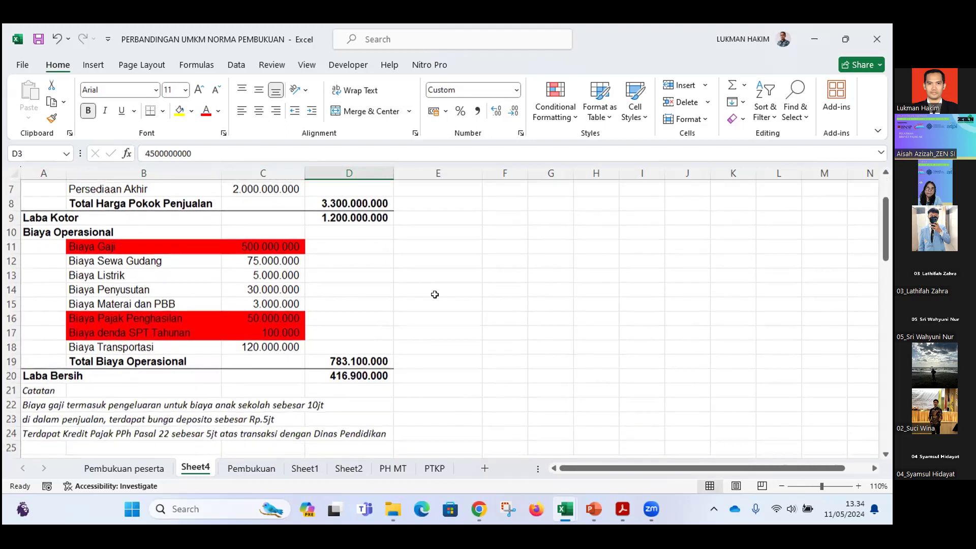
pyautogui.scroll(-5, 435, 295)
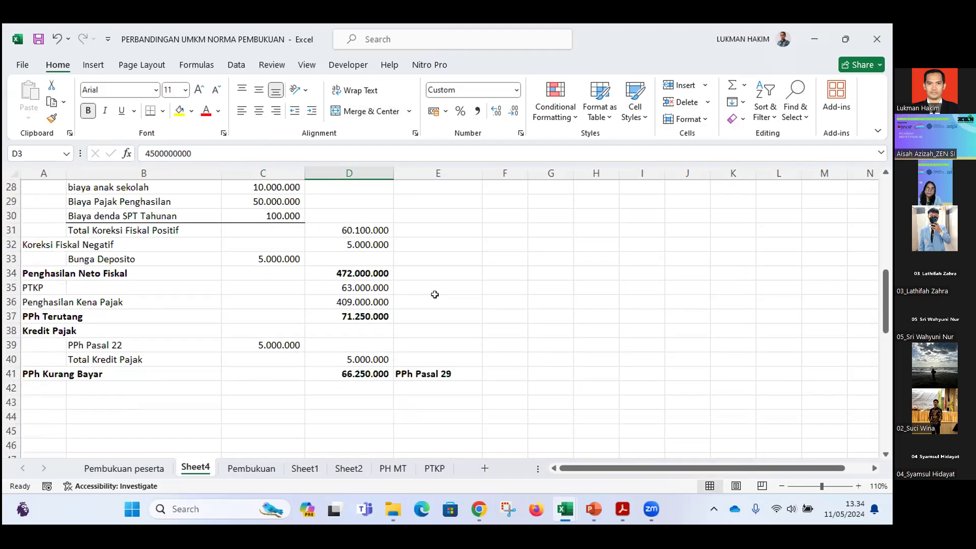
pyautogui.scroll(4, 435, 295)
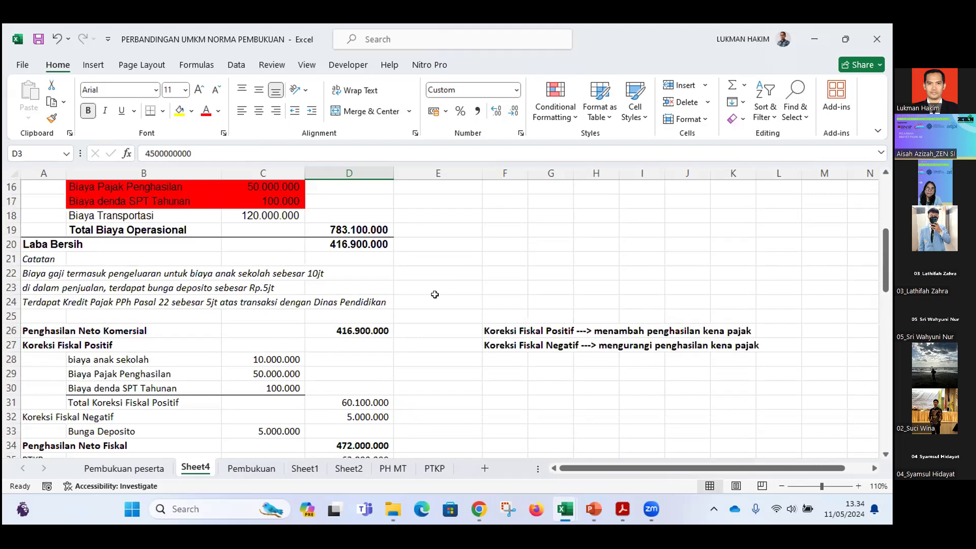
pyautogui.scroll(2, 435, 295)
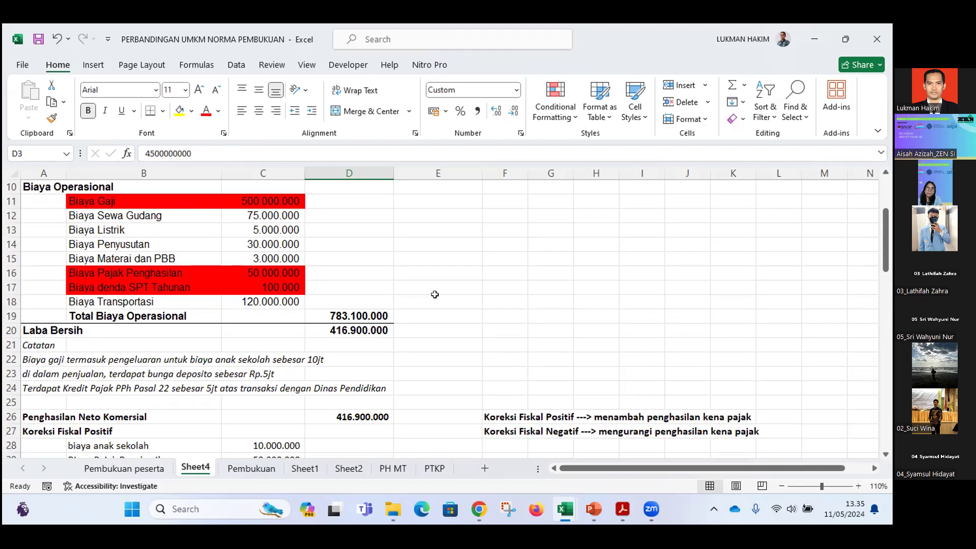
pyautogui.scroll(3, 448, 272)
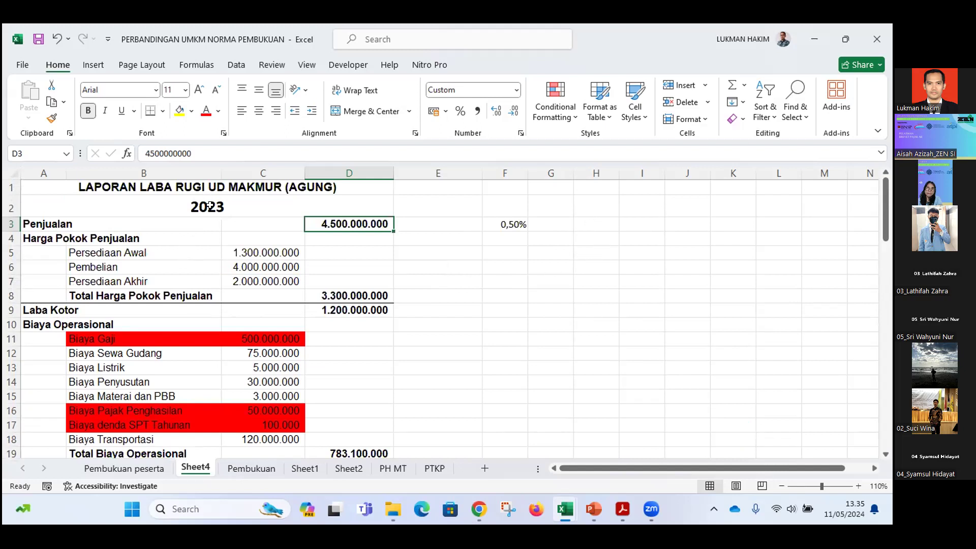
# - Check the Pembelian amount, the Penjualan amount and the report's title and year rows
pyautogui.click(273, 267)
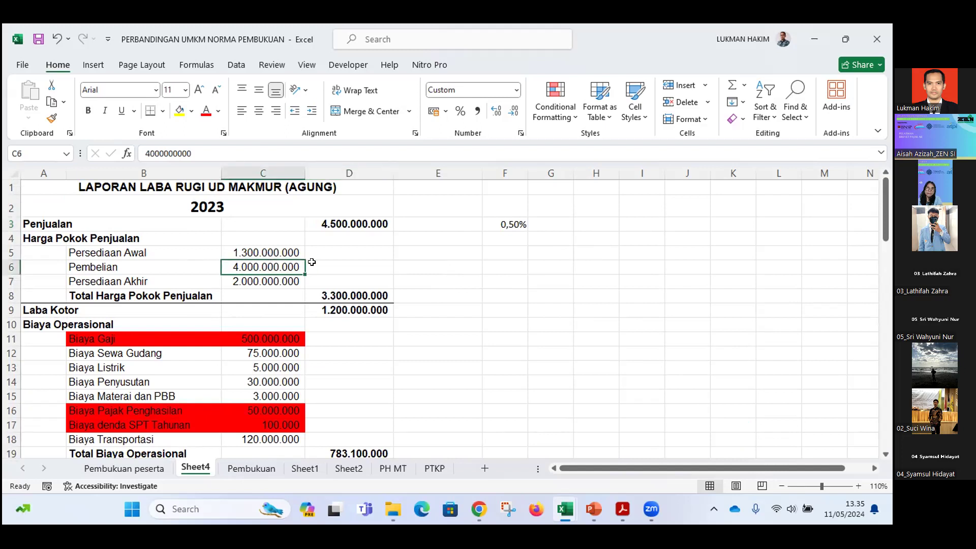
pyautogui.click(583, 249)
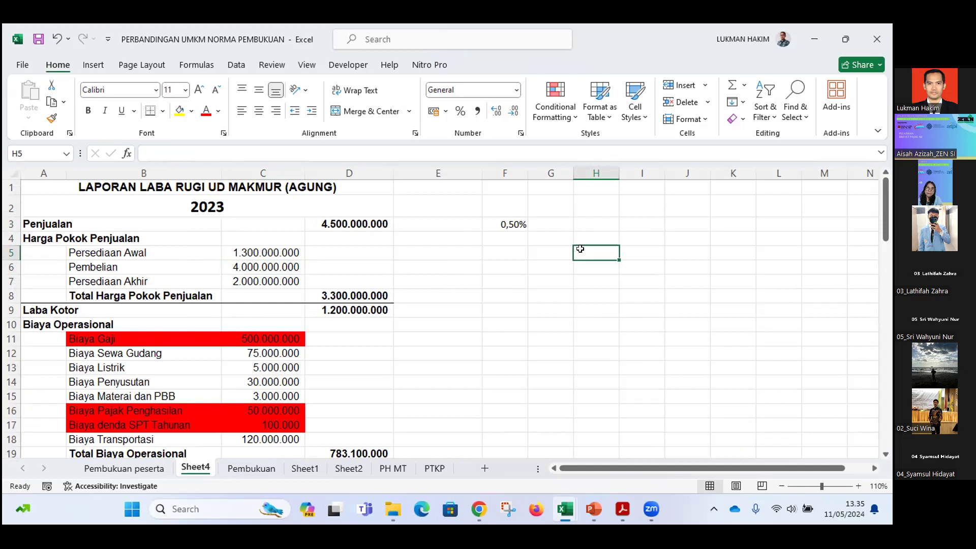
pyautogui.click(377, 267)
pyautogui.click(354, 222)
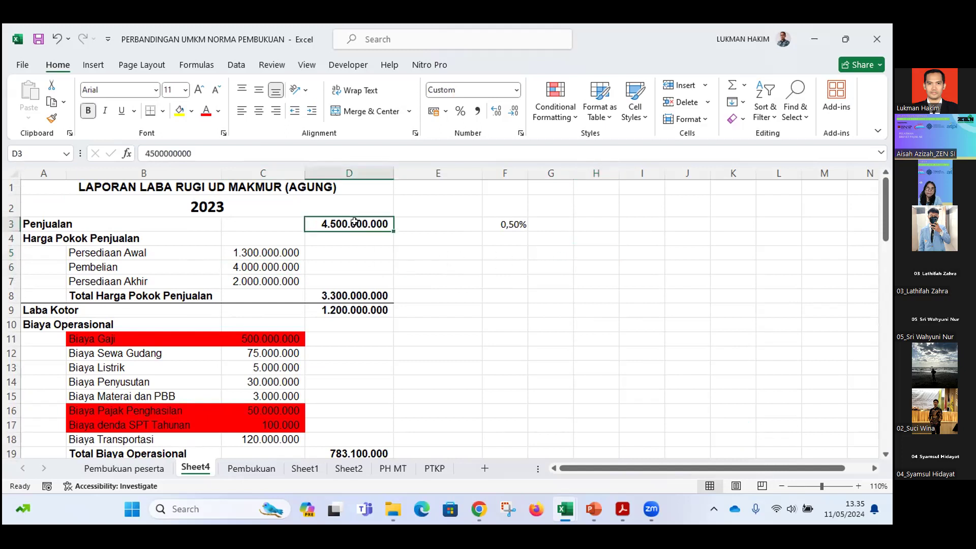
pyautogui.click(217, 185)
pyautogui.click(215, 206)
pyautogui.click(226, 185)
pyautogui.click(226, 201)
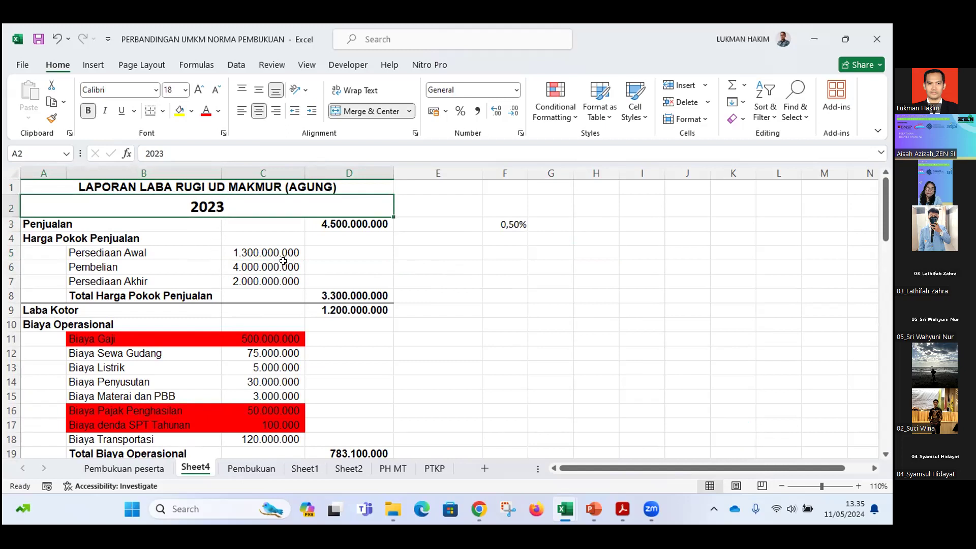
# - Enter the note "MEMBELI KERTAS DARI PT KERTAS OKE DENGAN NILAI" in cell F5
pyautogui.click(511, 252)
pyautogui.write('M')
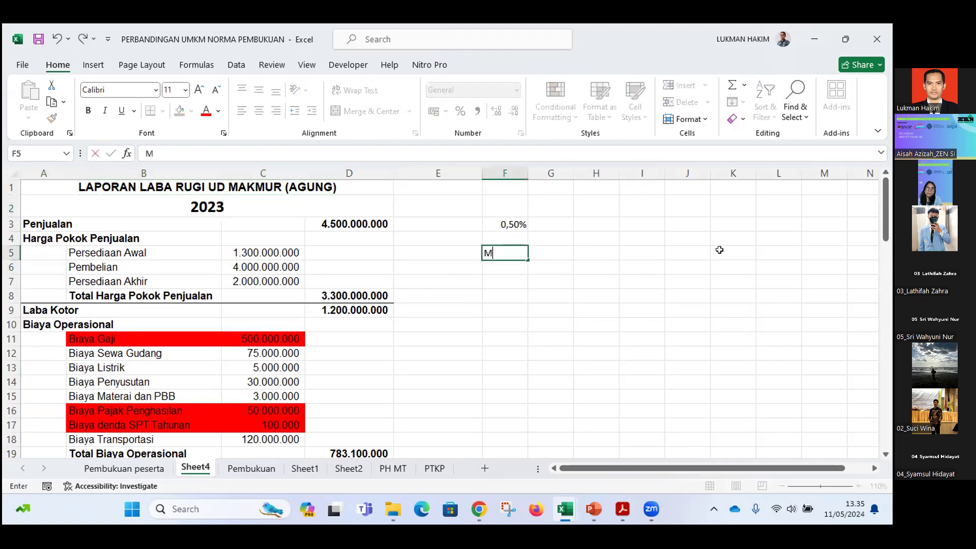
pyautogui.write('EMBELI')
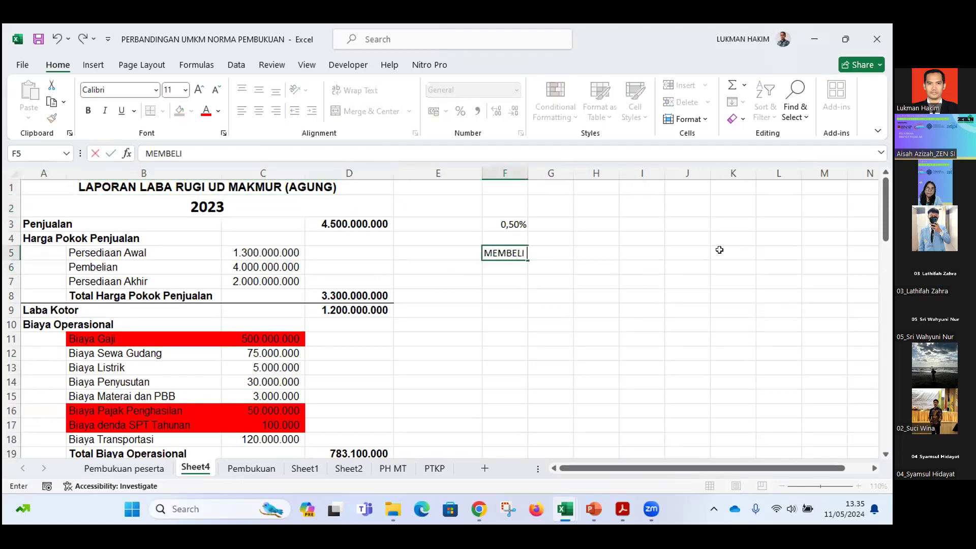
pyautogui.write(' KERTAS DARI')
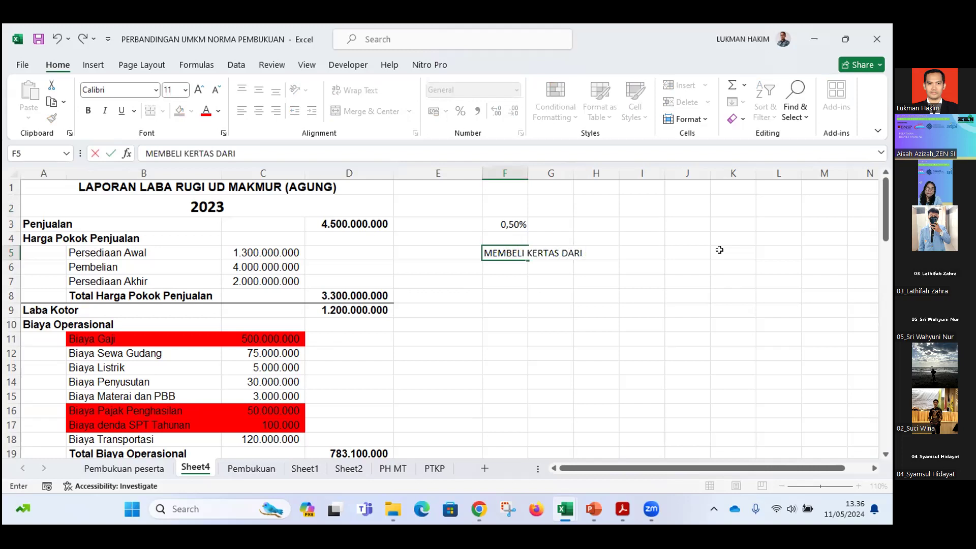
pyautogui.write('KERTAS OKE')
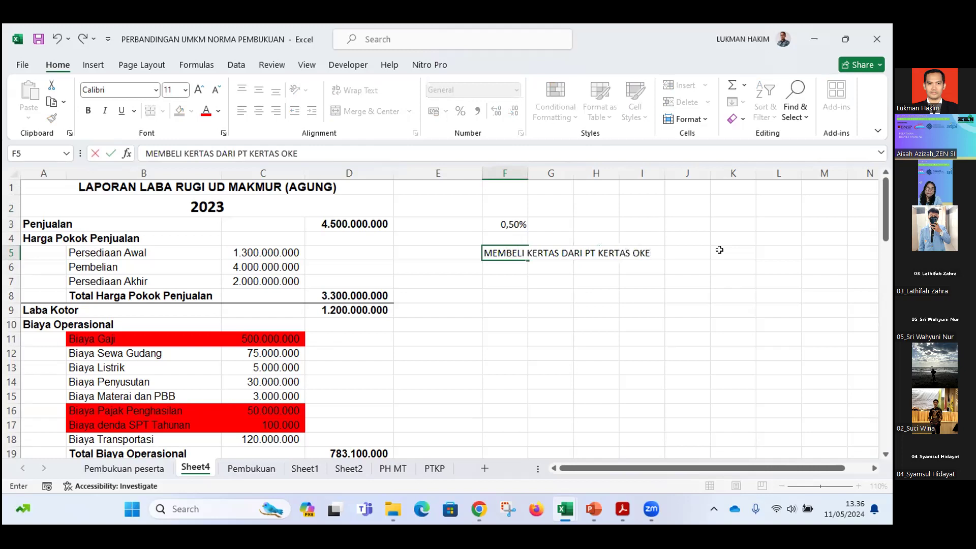
pyautogui.write(' SEB')
pyautogui.press('BackSpace')
pyautogui.press('BackSpace')
pyautogui.press('BackSpace')
pyautogui.press('BackSpace')
pyautogui.write('DENGAN NILAI')
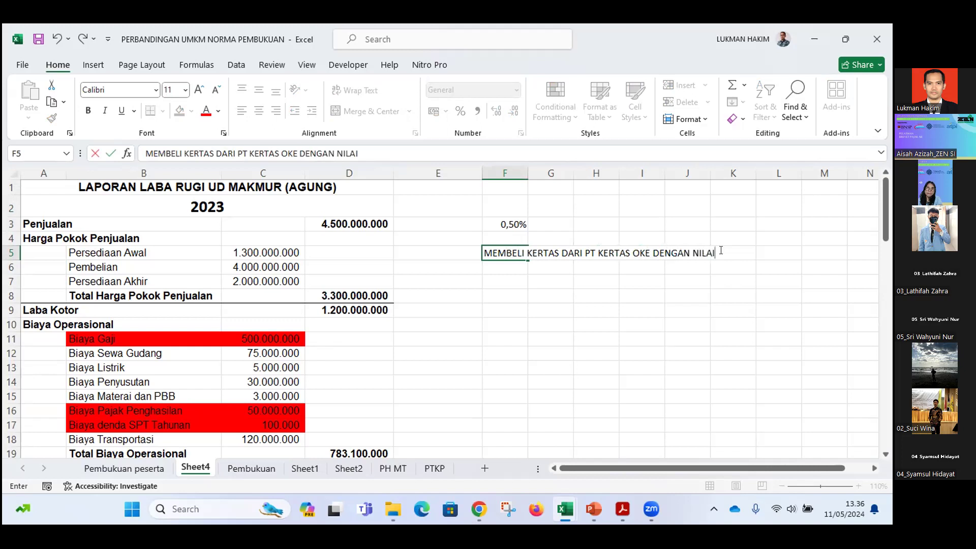
pyautogui.press('Return')
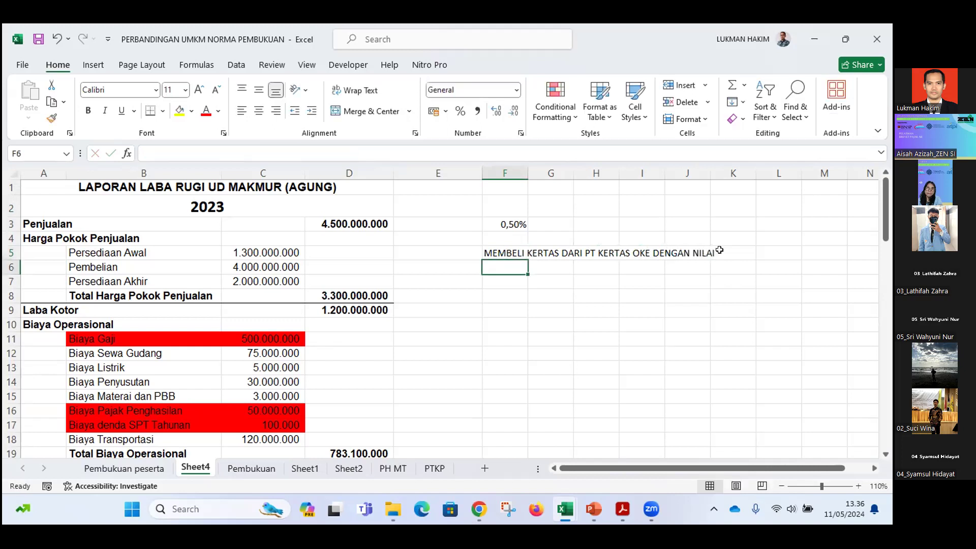
# - Label cell F6 as KERTAS and enter the amount 10000000 in H6
pyautogui.write('KERTAS')
pyautogui.press('Tab')
pyautogui.press('Tab')
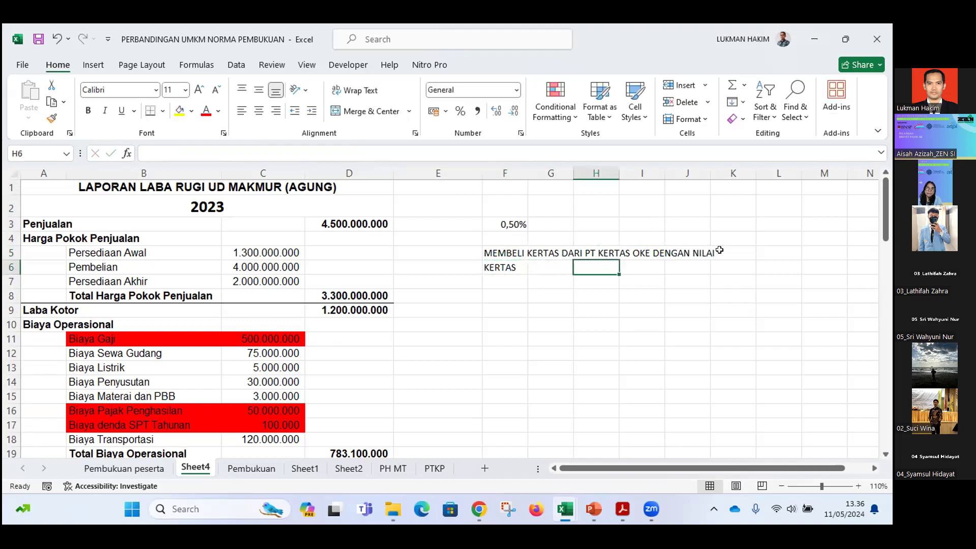
pyautogui.write('10000000')
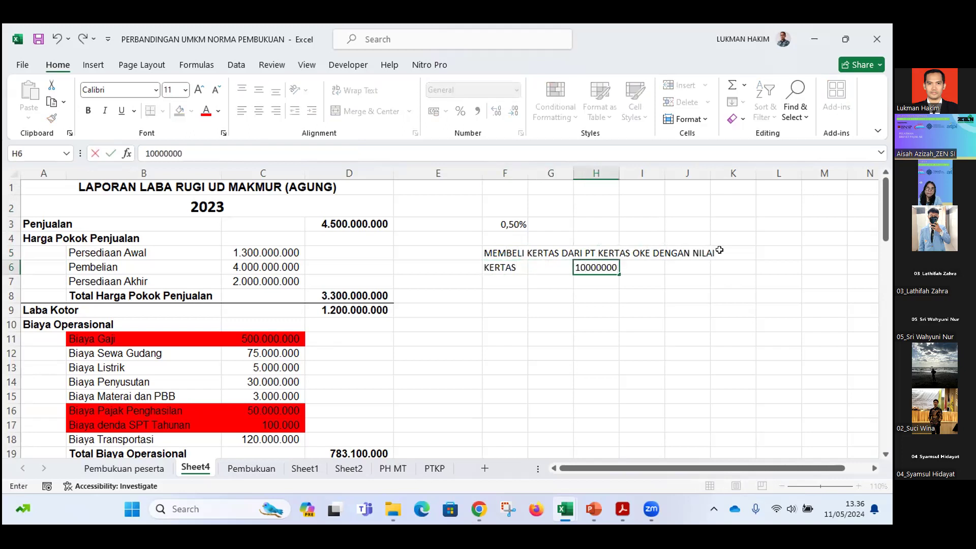
pyautogui.press('Return')
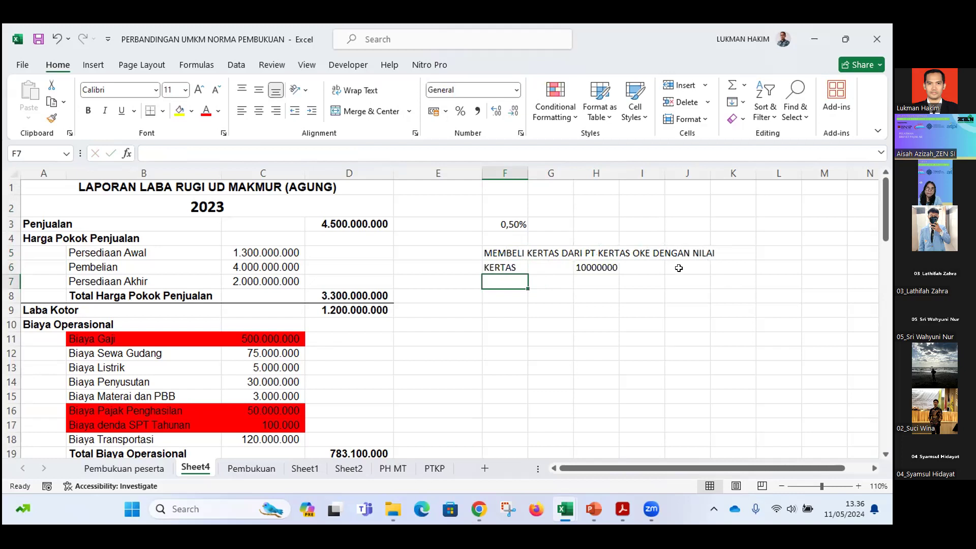
# - Format the range H6:I11 with thousands separators and no decimal places
pyautogui.moveTo(602, 269); pyautogui.dragTo(643, 342)
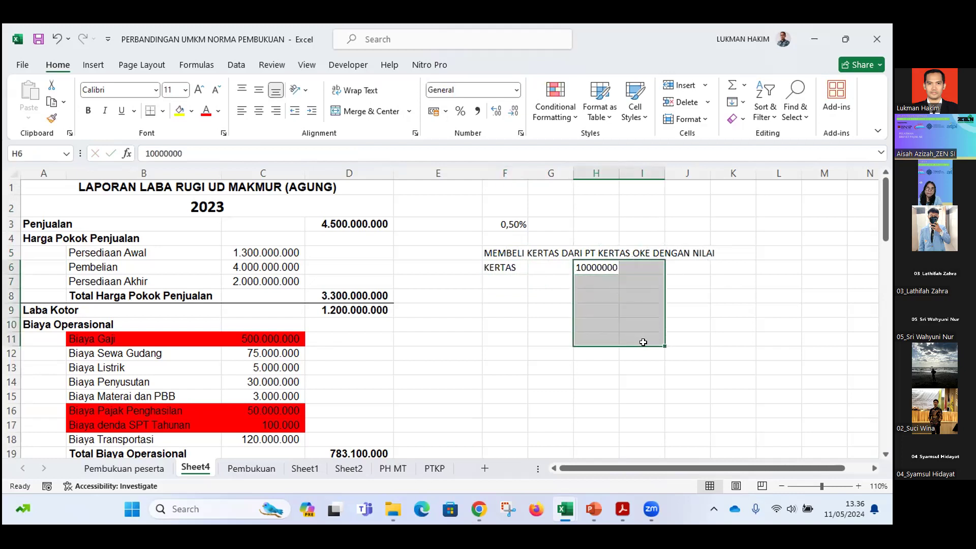
pyautogui.click(477, 112)
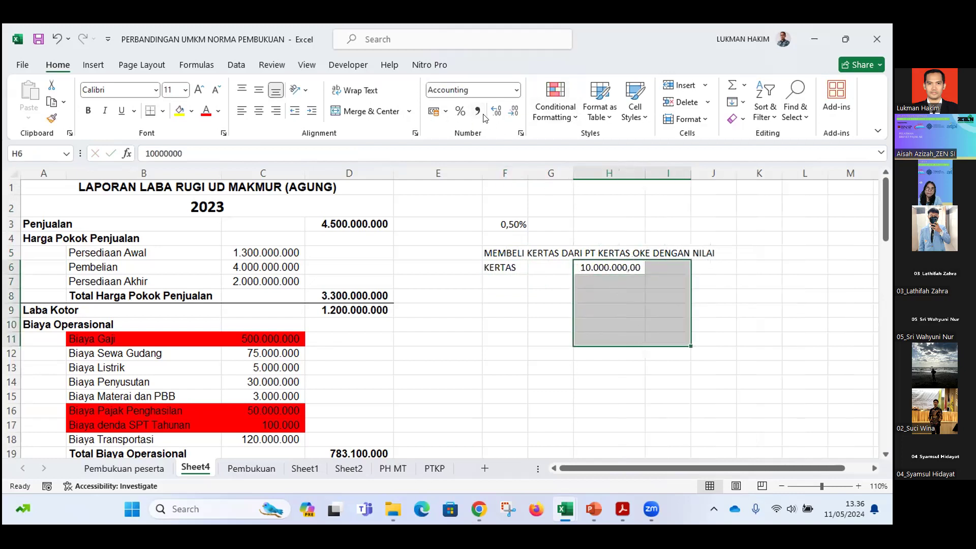
pyautogui.click(497, 111)
pyautogui.click(514, 111)
pyautogui.click(513, 111)
pyautogui.click(513, 111)
# - Label cell F7 as PPN and replace the label in F6 with DPP
pyautogui.click(503, 275)
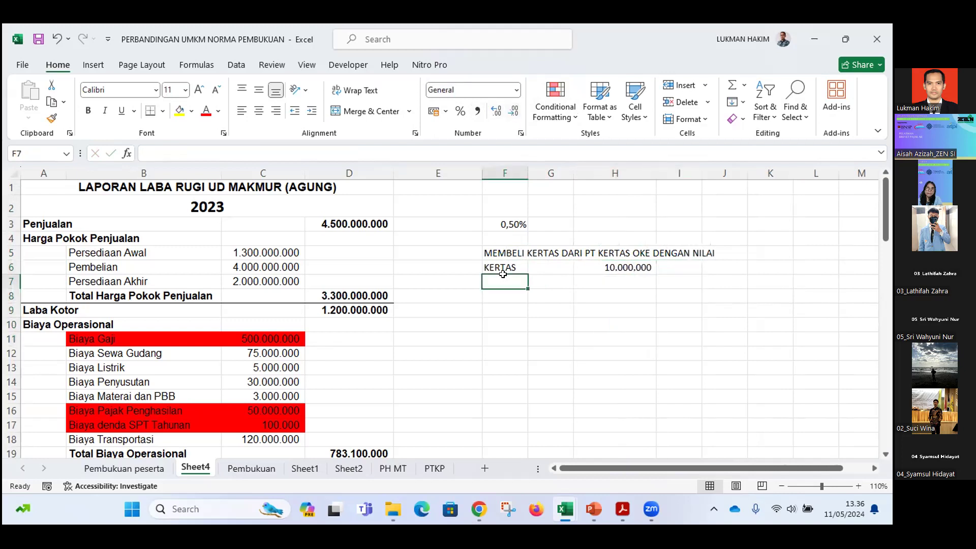
pyautogui.write('PPN')
pyautogui.press('Tab')
pyautogui.click(503, 273)
pyautogui.write('DPP')
pyautogui.press('Tab')
# - Calculate the PPN in H7 as 11% of the DPP amount with the formula =11%*H6
pyautogui.press('Tab')
pyautogui.press('Down')
pyautogui.write('=11%')
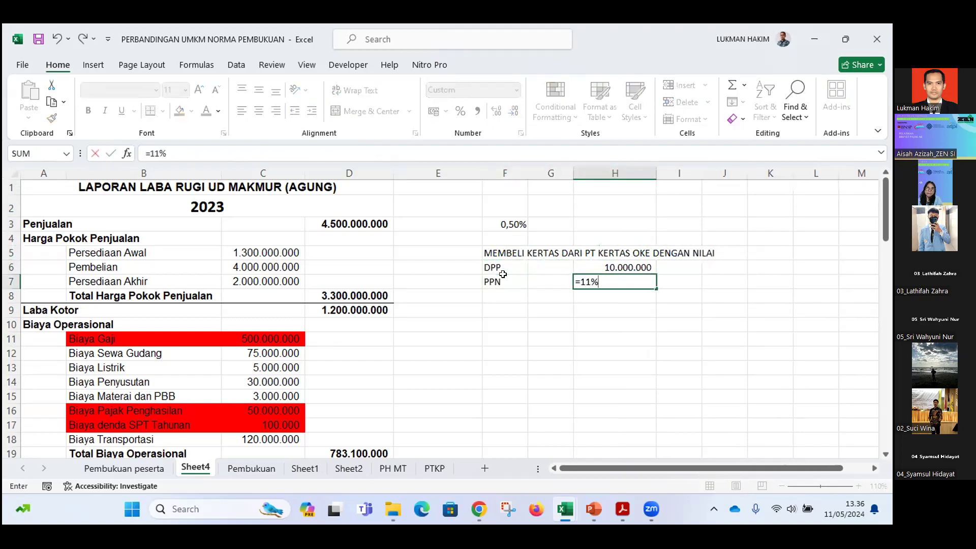
pyautogui.write('*')
pyautogui.press('Up')
pyautogui.press('Return')
pyautogui.press('Left')
pyautogui.press('Left')
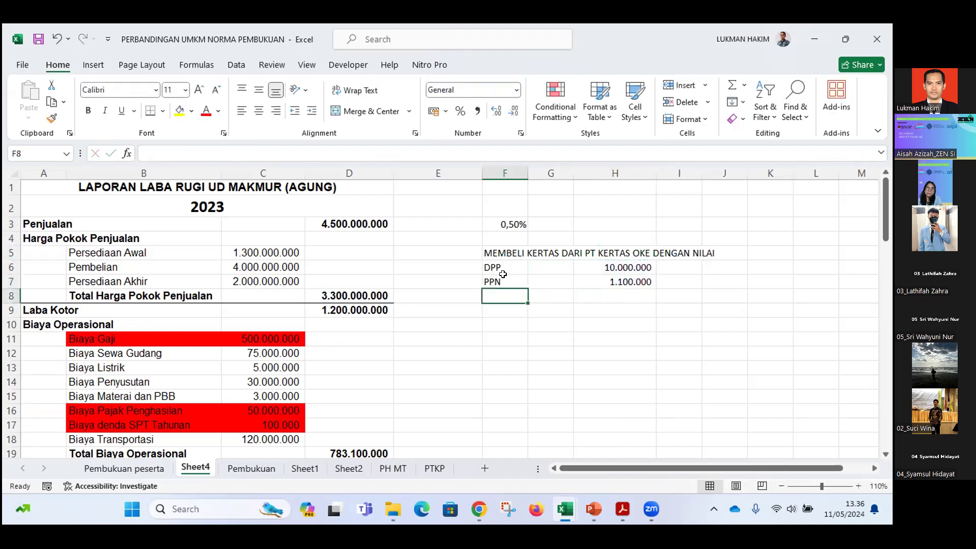
# - Add a TOTAL row in F8 and sum the DPP and PPN in H8 with =H6+H7
pyautogui.click(249, 188)
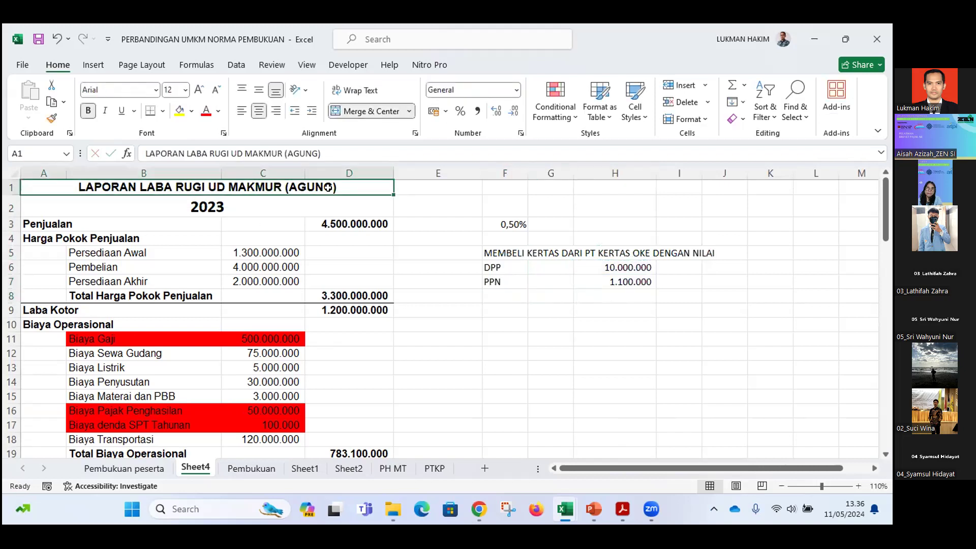
pyautogui.click(501, 298)
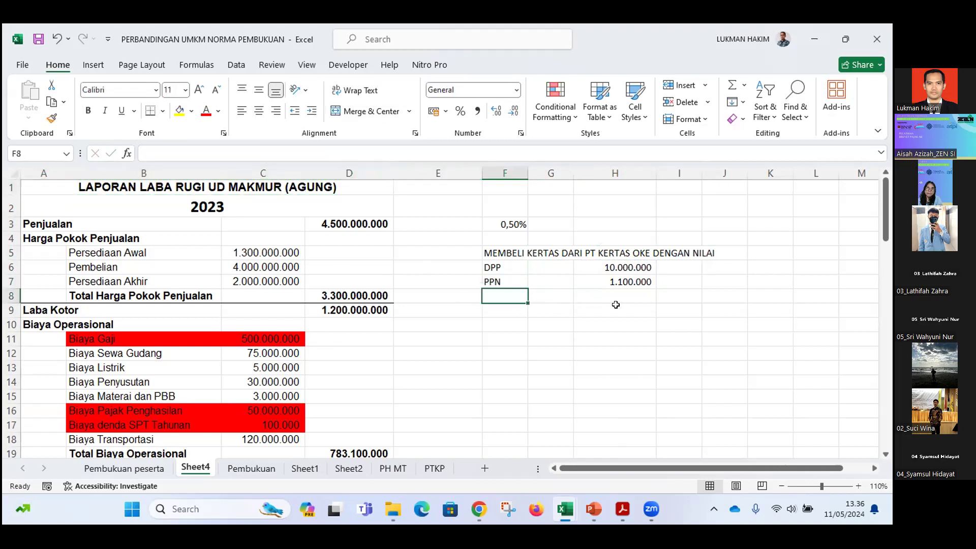
pyautogui.write('TOTAL')
pyautogui.press('Tab')
pyautogui.press('Tab')
pyautogui.write('=')
pyautogui.press('Up')
pyautogui.press('Up')
pyautogui.write('+')
pyautogui.press('Up')
pyautogui.press('Return')
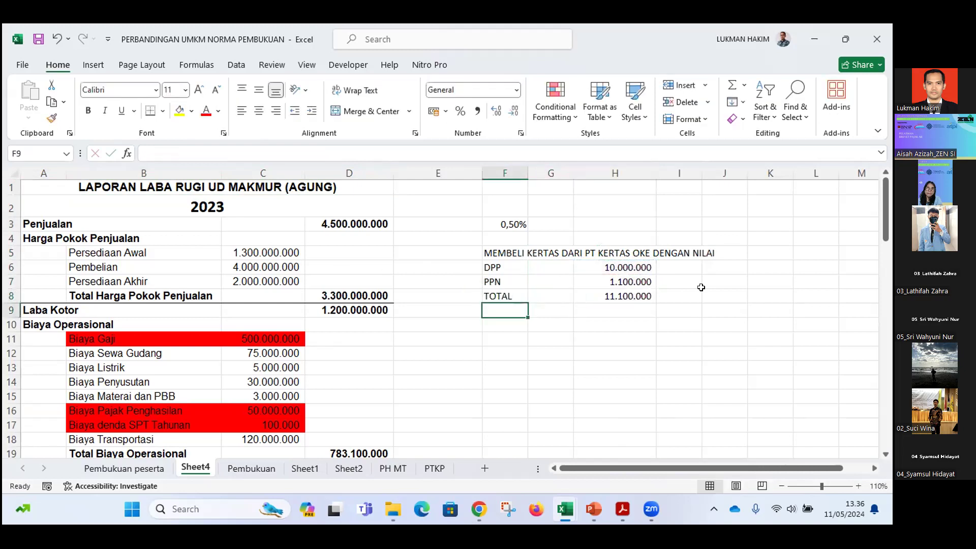
# - Compare the TOTAL amount in H8 with the Pembelian amount in C6
pyautogui.click(606, 296)
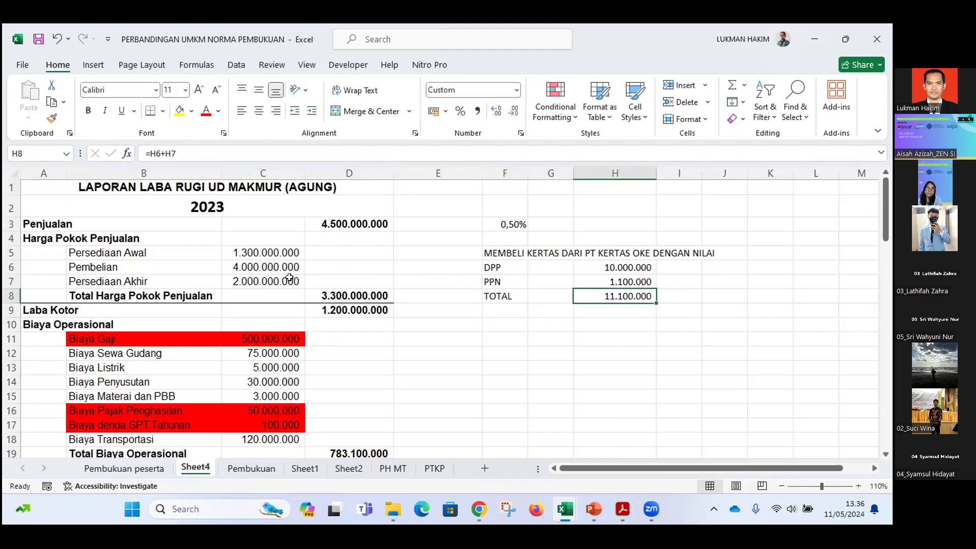
pyautogui.click(265, 267)
pyautogui.click(614, 292)
pyautogui.click(266, 261)
pyautogui.click(610, 295)
pyautogui.click(269, 263)
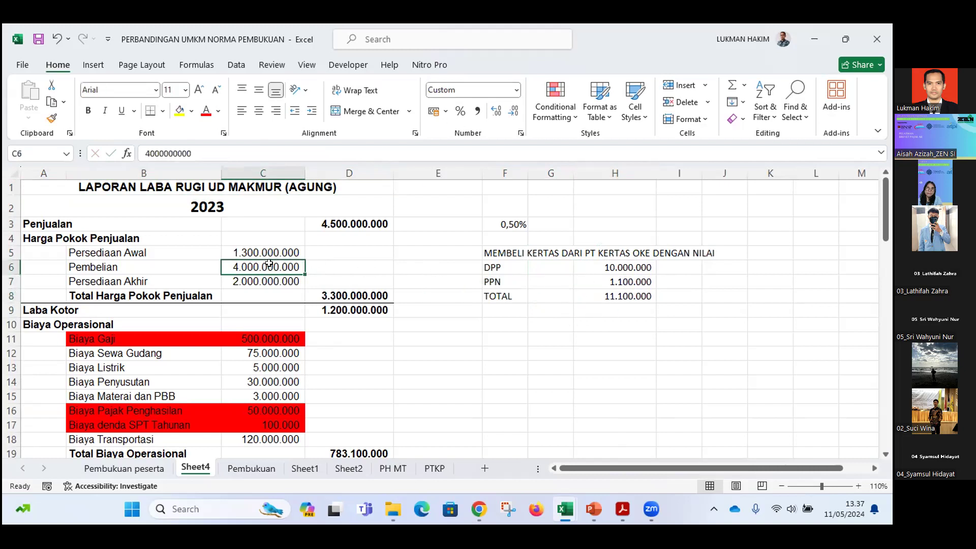
pyautogui.click(605, 292)
pyautogui.click(279, 262)
pyautogui.click(603, 292)
pyautogui.click(274, 264)
# - Examine the report title and the Pembelian line alongside the DPP and PPN amounts of the paper purchase
pyautogui.click(238, 188)
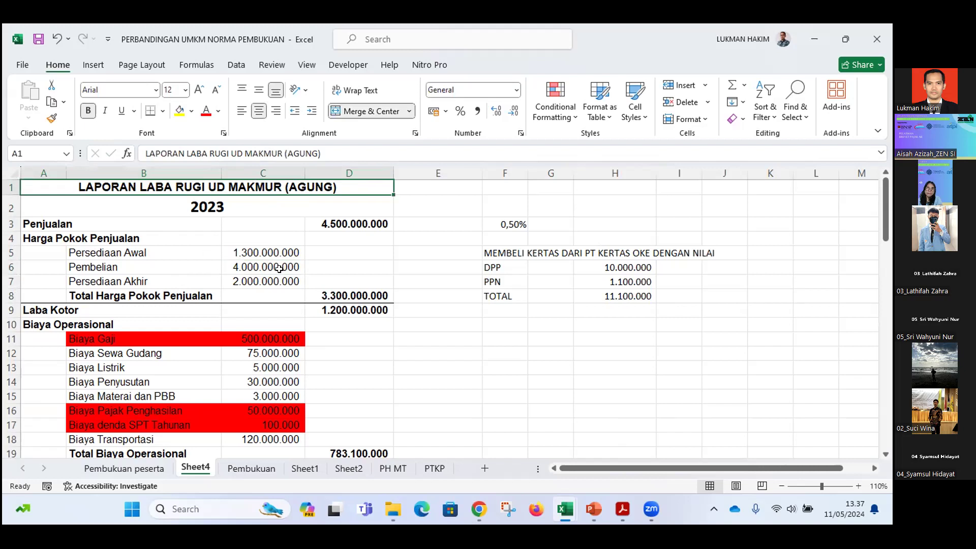
pyautogui.click(280, 265)
pyautogui.click(271, 224)
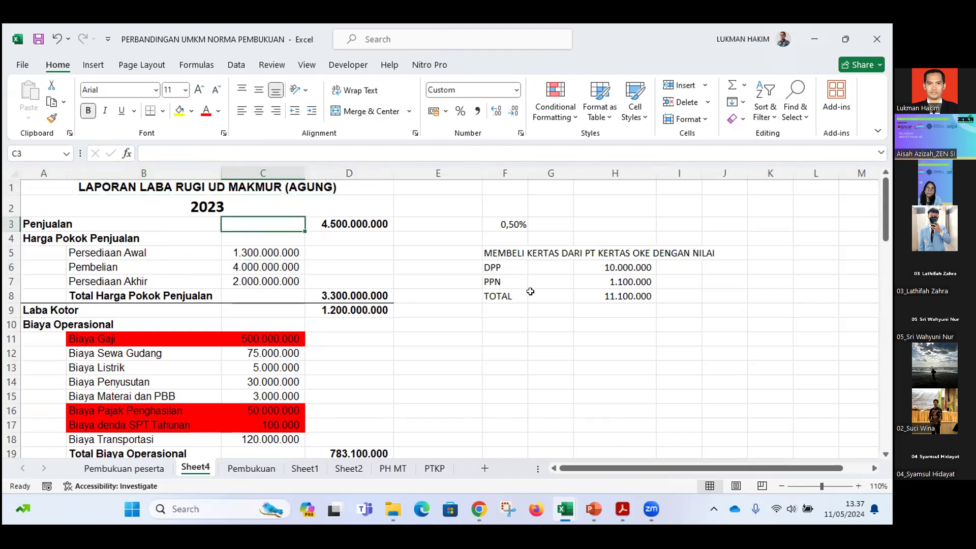
pyautogui.click(541, 290)
pyautogui.click(259, 269)
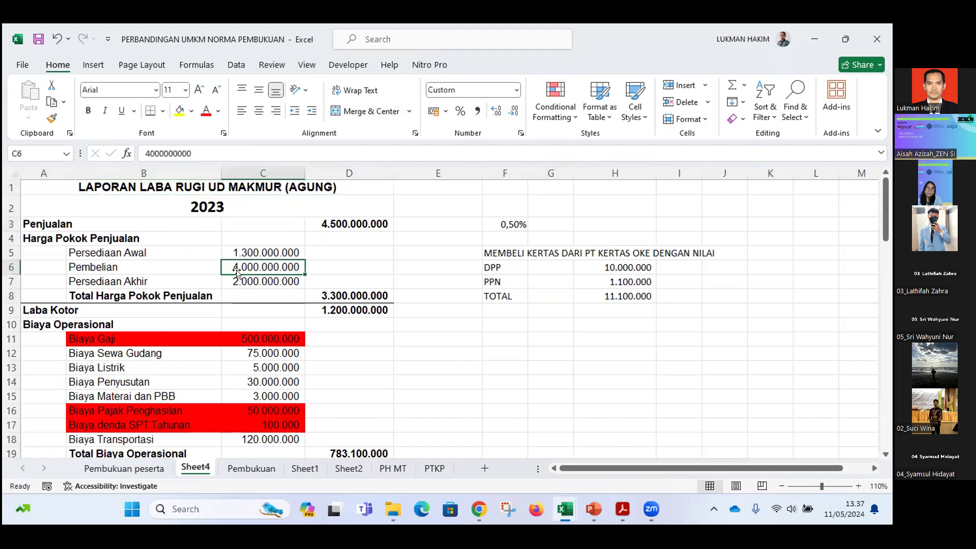
pyautogui.click(629, 267)
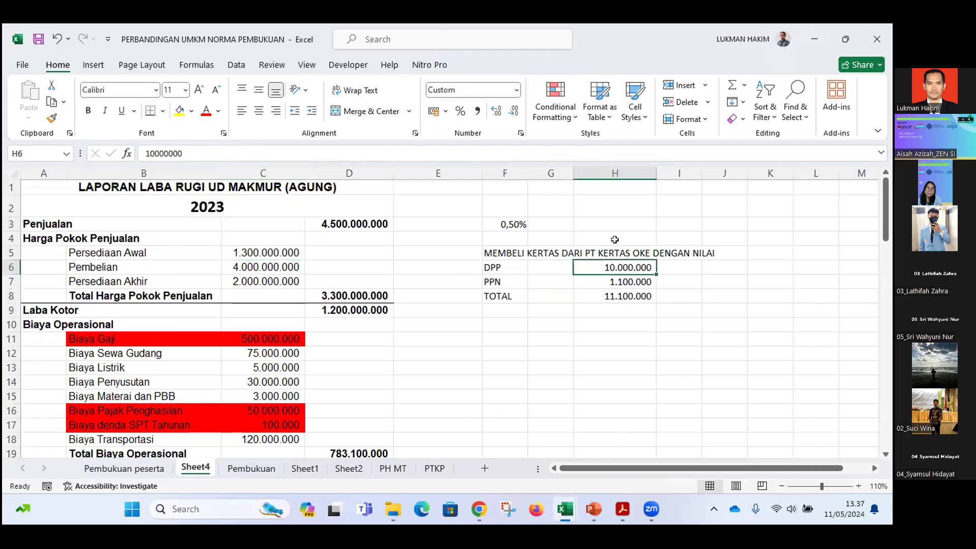
pyautogui.click(653, 278)
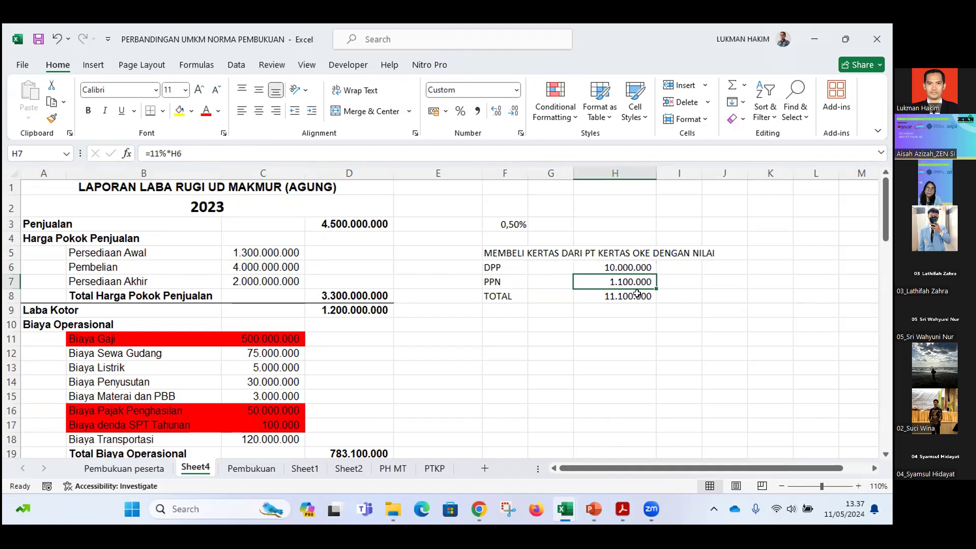
# - Check the TOTAL formula of the paper purchase in H8
pyautogui.click(614, 299)
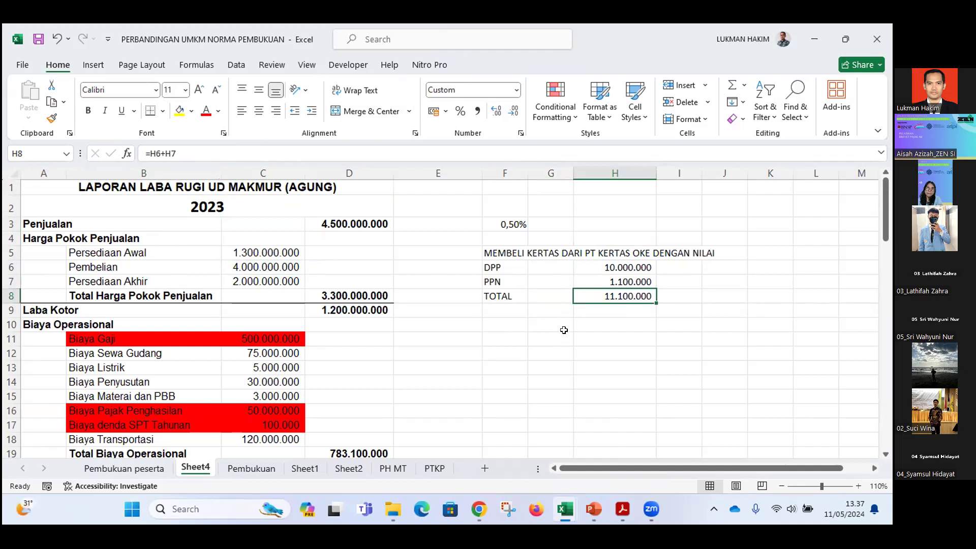
pyautogui.click(565, 329)
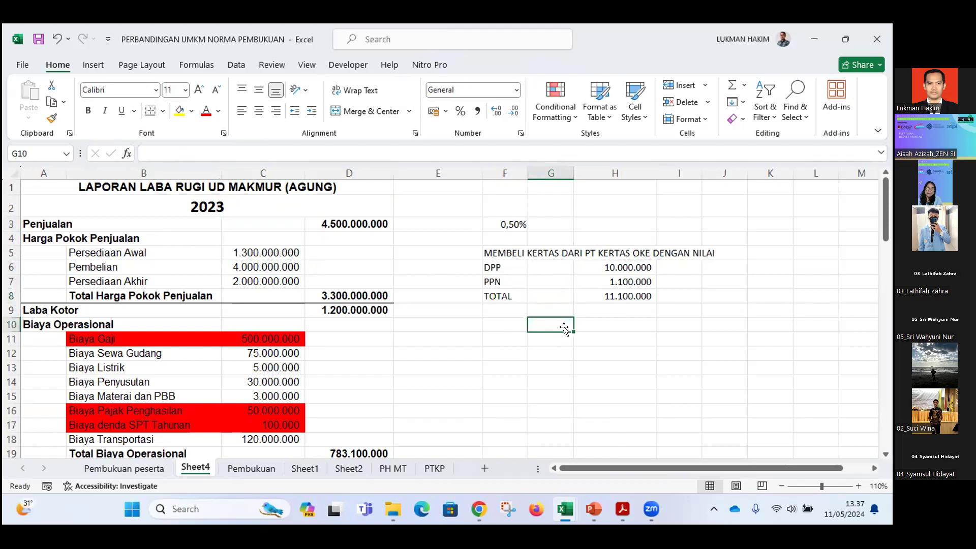
pyautogui.click(418, 282)
# - Switch to the Materi PPh OP Lukman presentation in PowerPoint and show slide 14 on non-deductible expenses (BIAYA FISKAL, Pasal 9) full screen
pyautogui.click(587, 508)
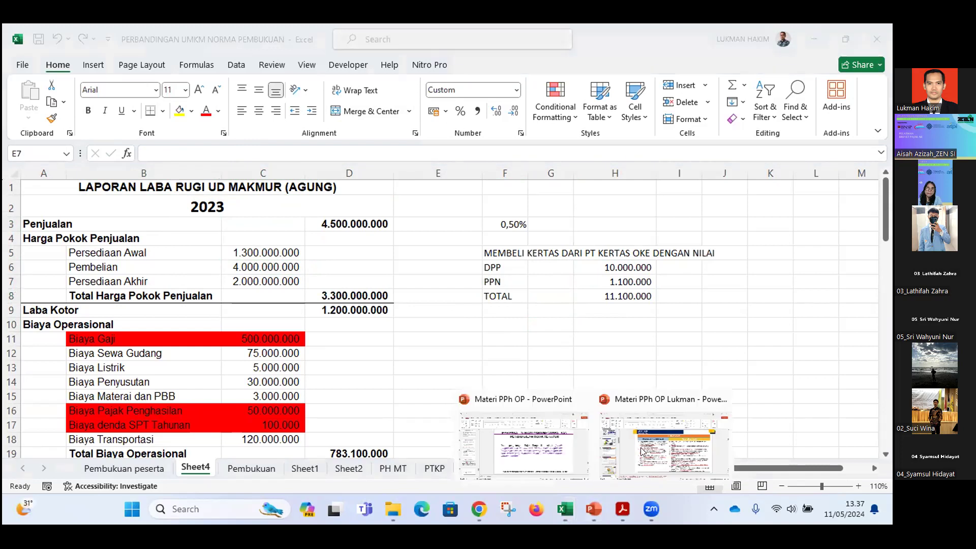
pyautogui.click(628, 434)
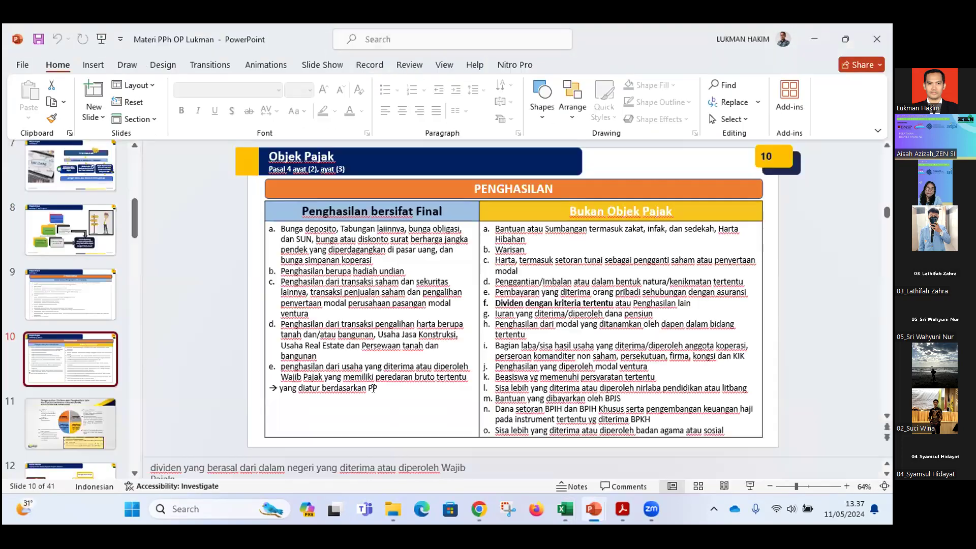
pyautogui.scroll(-2, 77, 351)
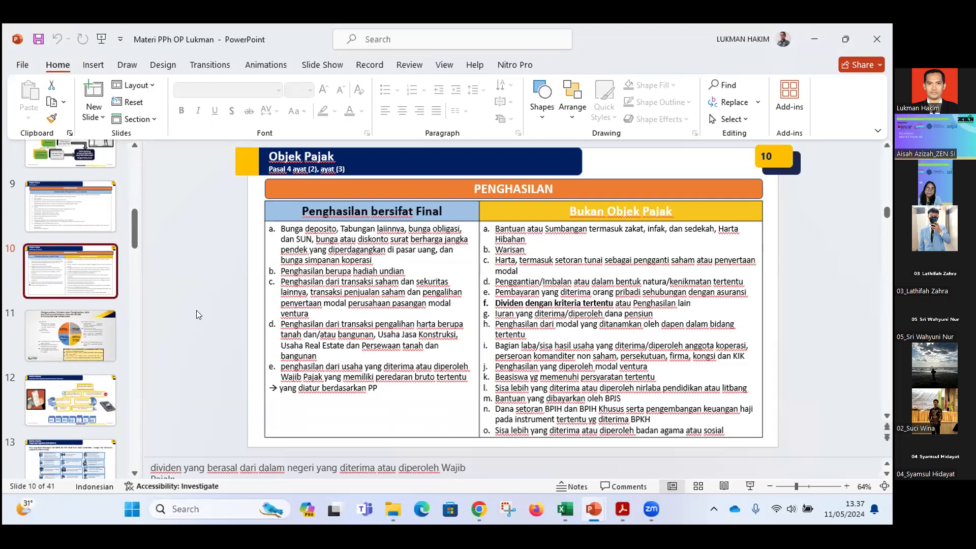
pyautogui.click(71, 206)
pyautogui.scroll(-3, 72, 328)
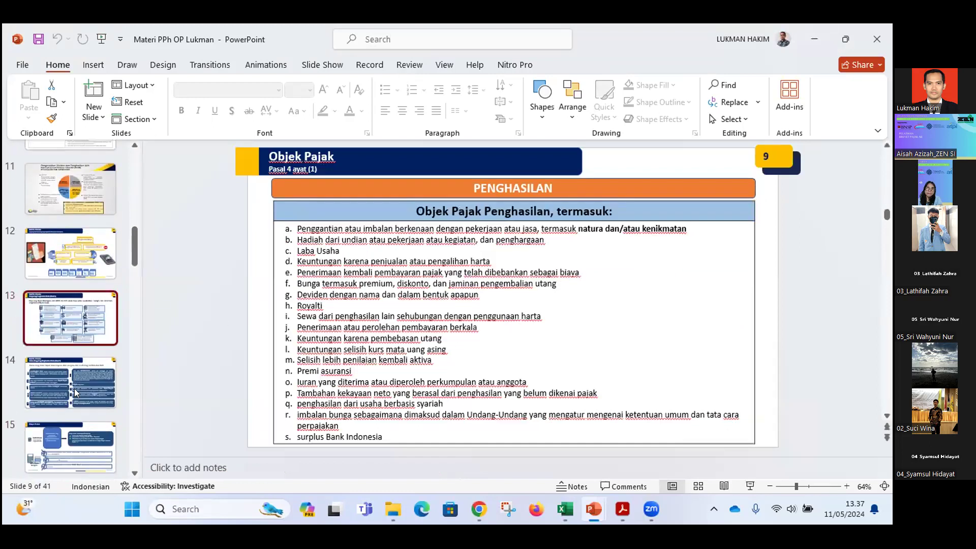
pyautogui.click(74, 388)
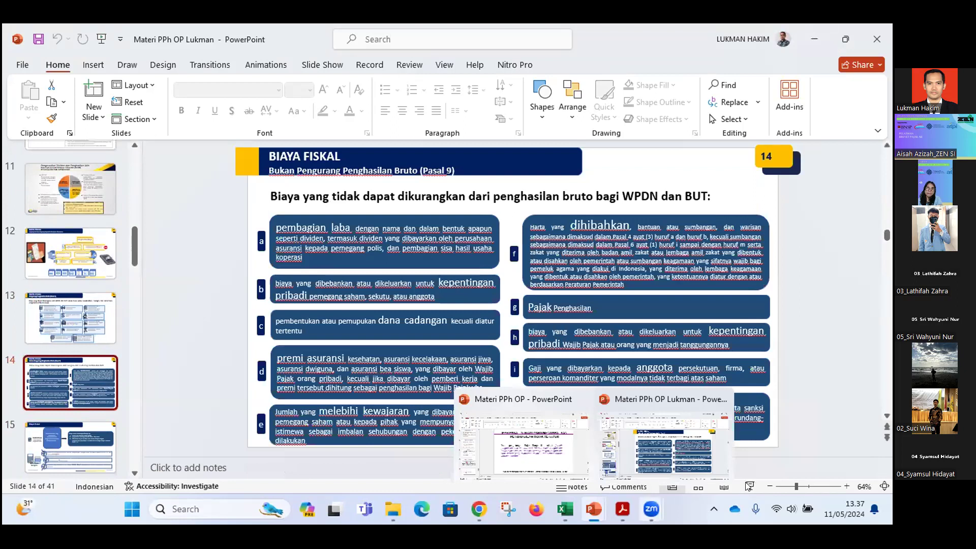
pyautogui.click(749, 486)
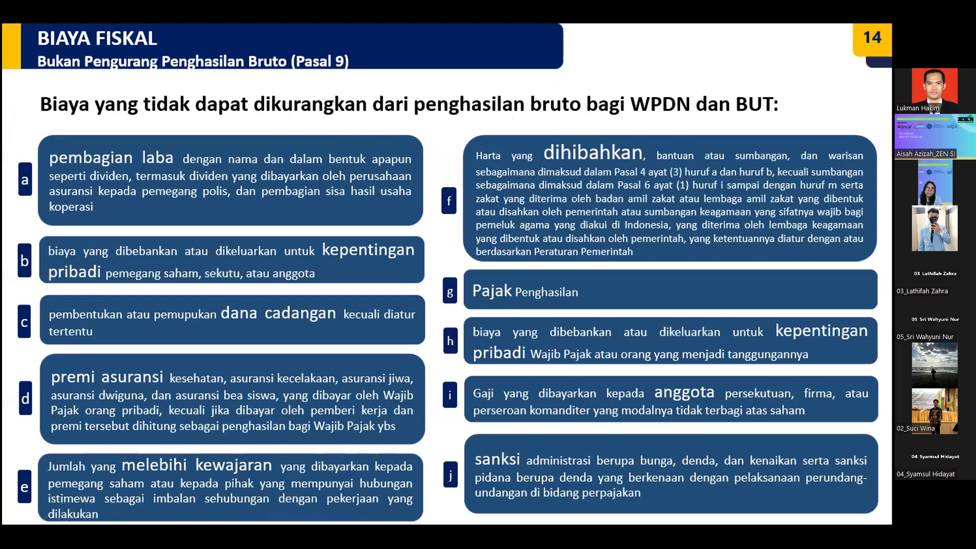
# - End the slide show, return to the Excel workbook and compare the Pembelian amount in C6 with the paper purchase's TOTAL and PPN
pyautogui.press('Escape')
pyautogui.hotkey('alt', 'Tab')
pyautogui.click(625, 299)
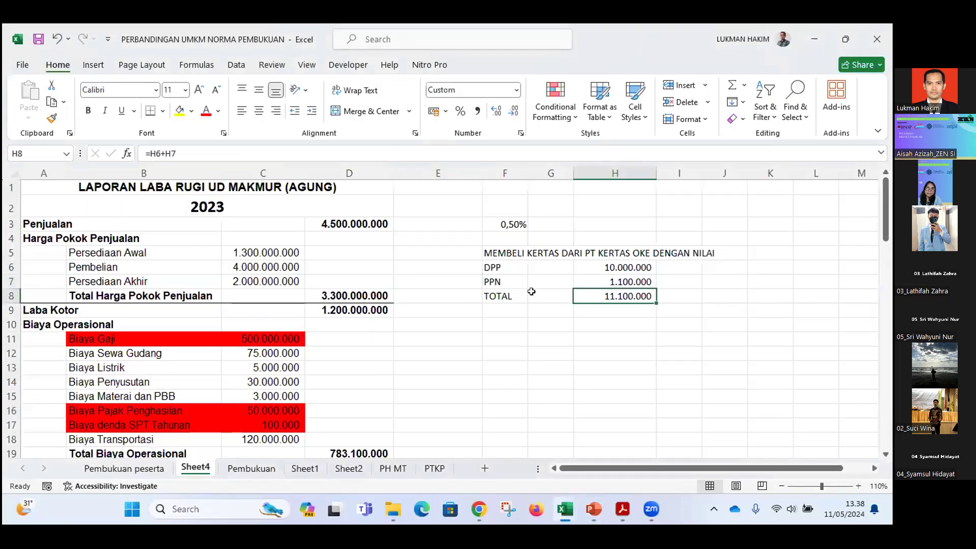
pyautogui.click(247, 268)
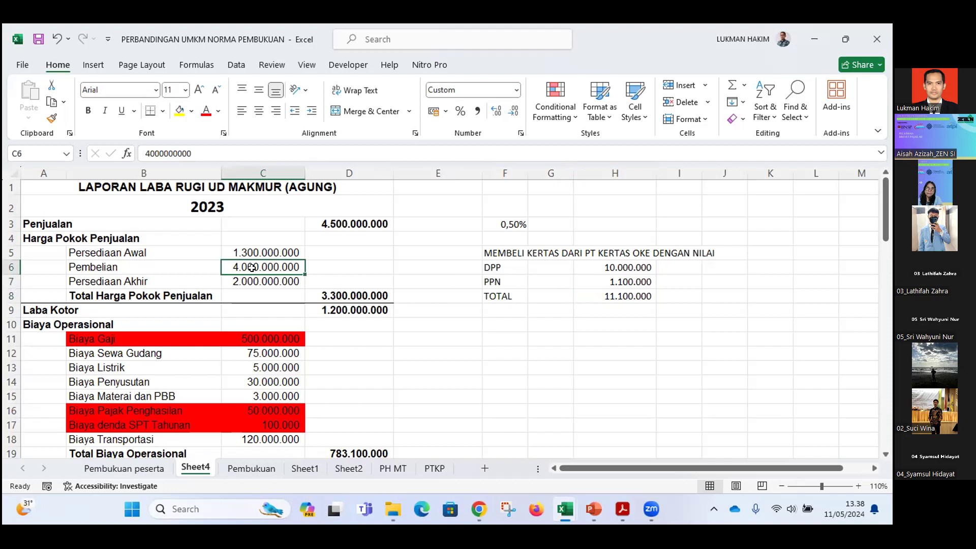
pyautogui.click(263, 281)
pyautogui.click(269, 270)
pyautogui.click(604, 295)
pyautogui.click(617, 282)
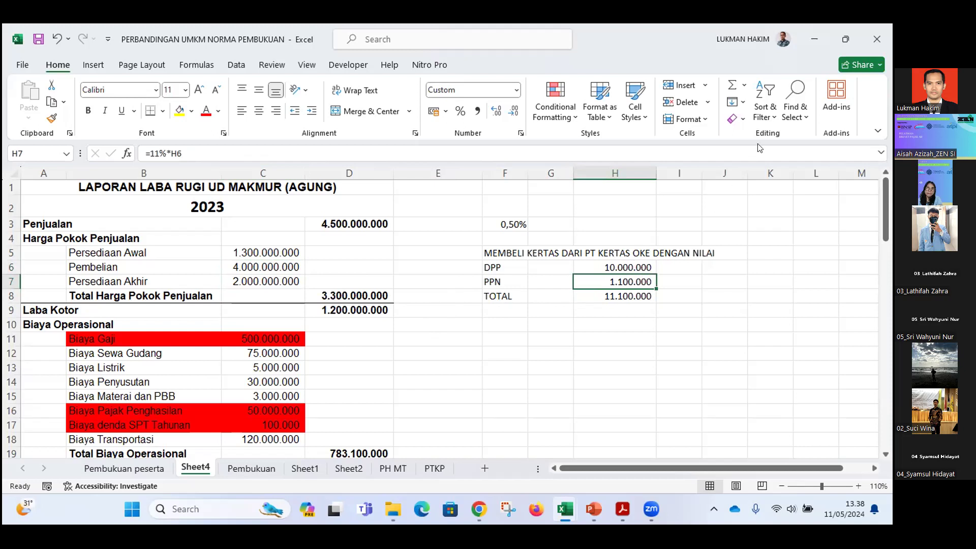
# - Review the fiscal correction on Sheet4, from Penghasilan Neto Komersial down to PPh Kurang Bayar, against the expense lines and Catatan notes
pyautogui.click(466, 385)
pyautogui.scroll(-4, 467, 387)
pyautogui.scroll(-6, 467, 388)
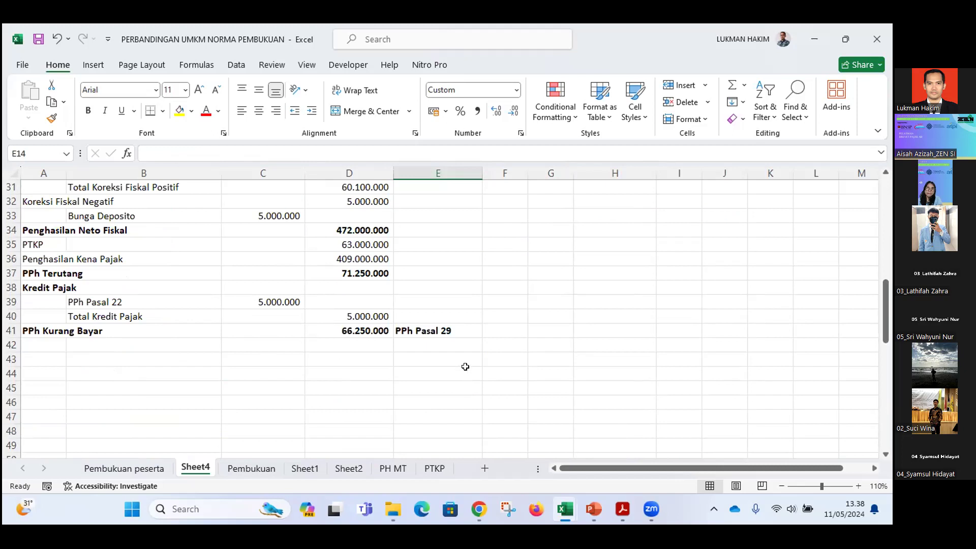
pyautogui.scroll(3, 404, 333)
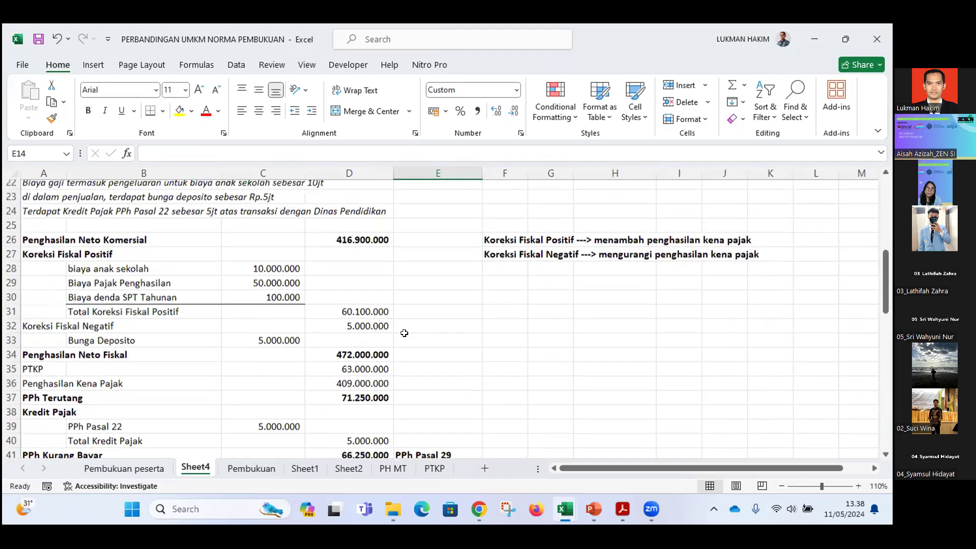
pyautogui.scroll(3, 404, 333)
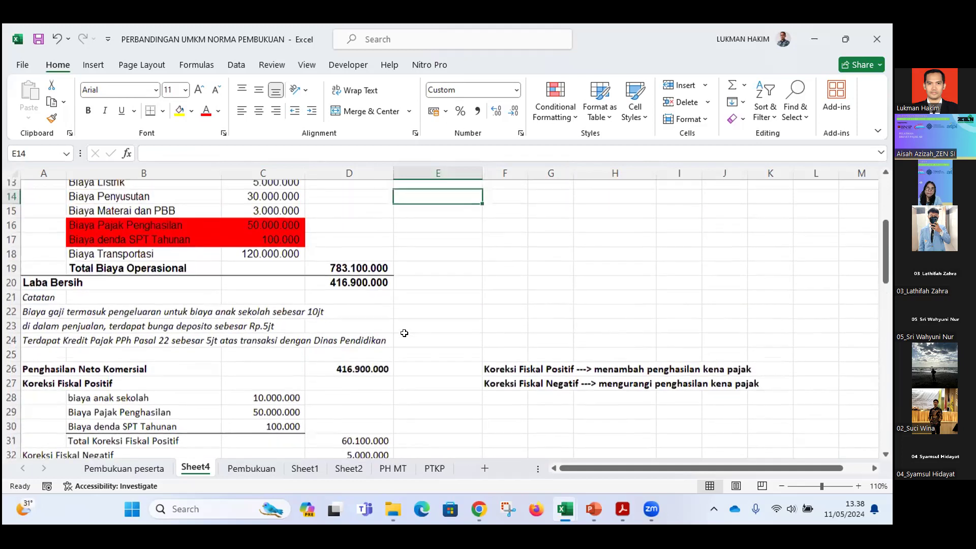
pyautogui.scroll(-4, 405, 333)
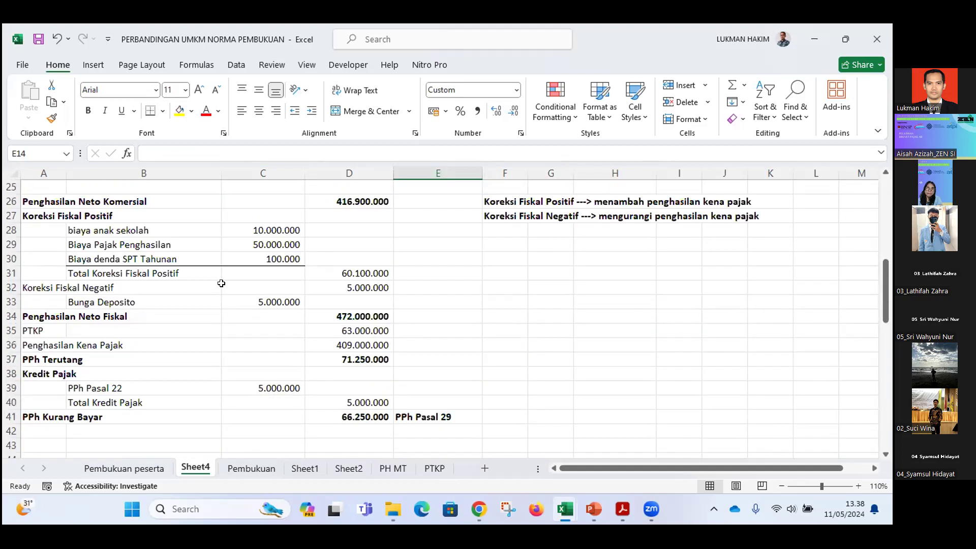
pyautogui.scroll(6, 220, 284)
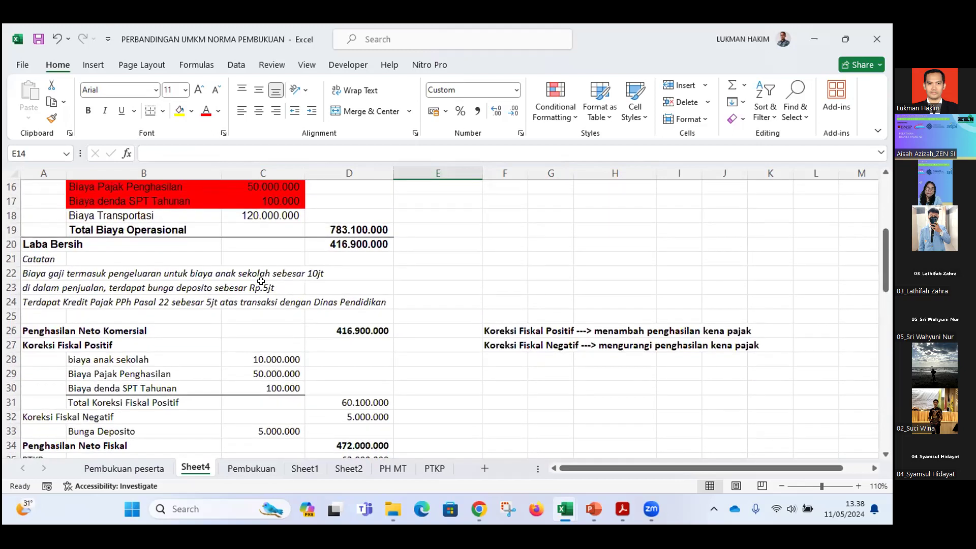
pyautogui.scroll(2, 261, 281)
pyautogui.scroll(-9, 261, 281)
pyautogui.scroll(-2, 354, 283)
pyautogui.click(359, 288)
pyautogui.press('Return')
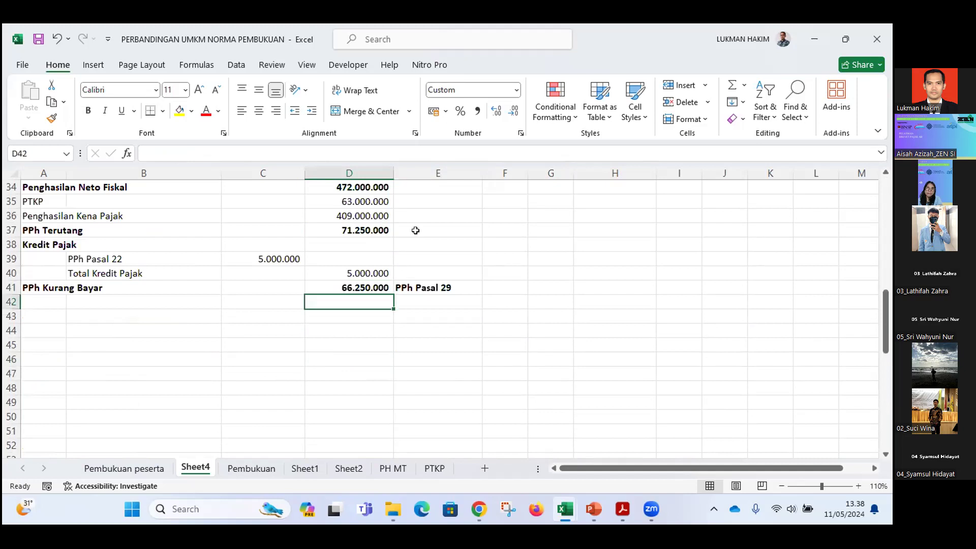
pyautogui.scroll(3, 319, 247)
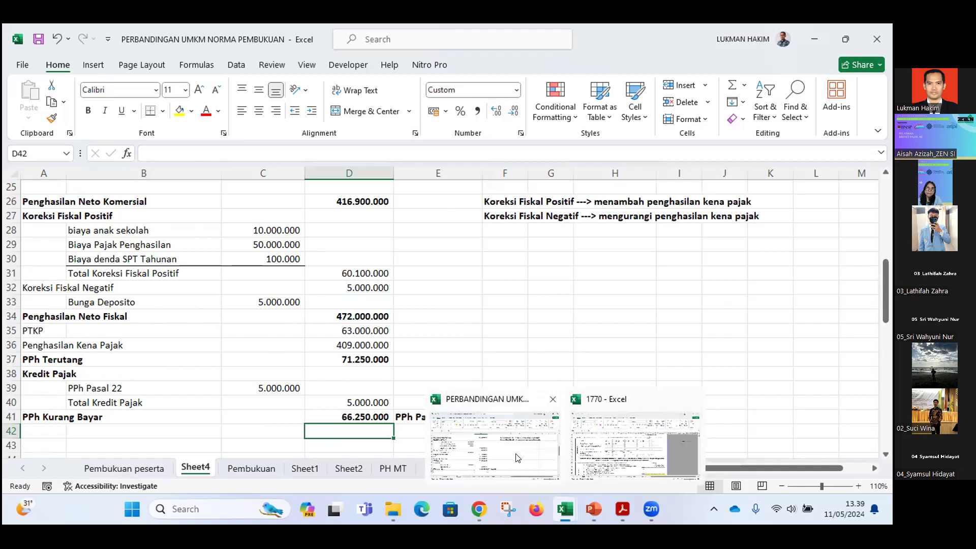
# - Switch to the 1770 workbook and review the form from the taxpayer identity through net income, PPh Terutang and Kredit Pajak
pyautogui.click(611, 438)
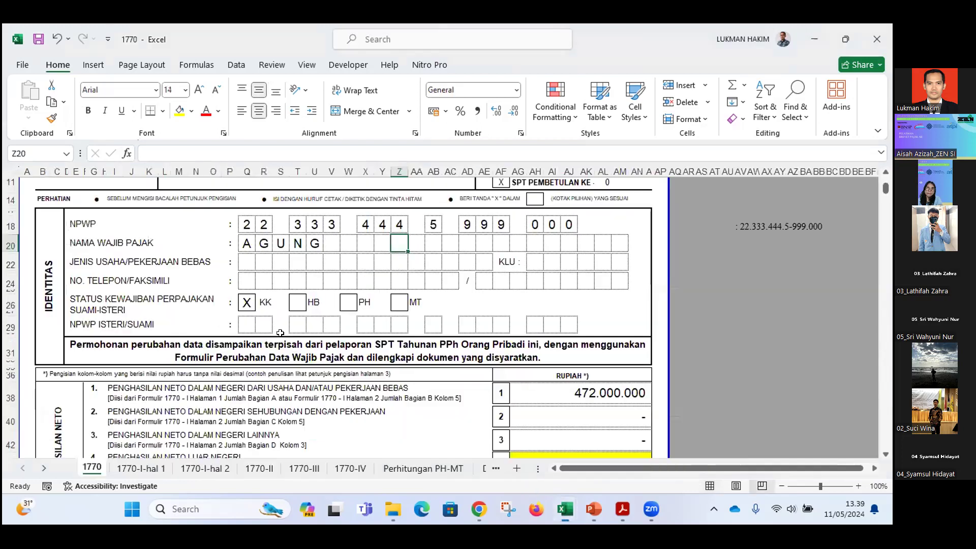
pyautogui.scroll(-5, 280, 332)
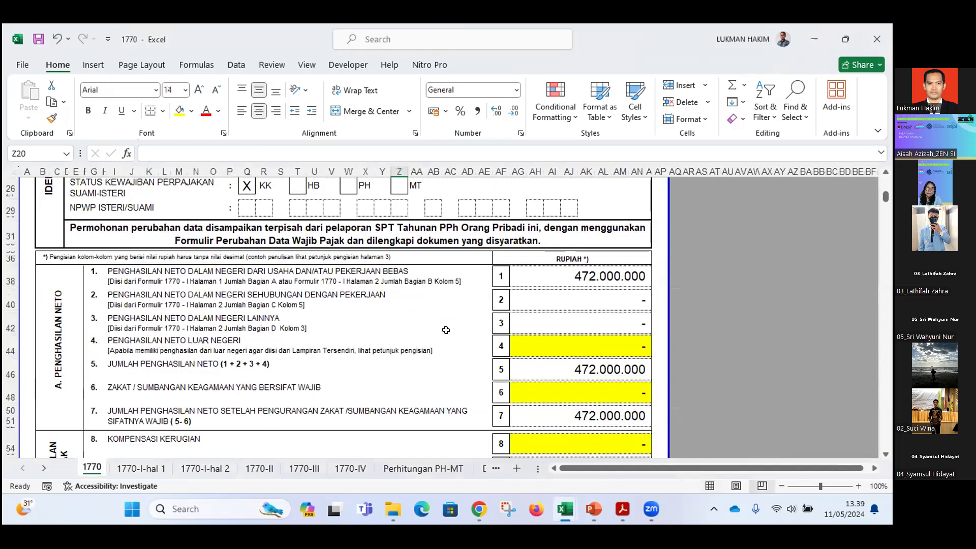
pyautogui.scroll(-13, 354, 331)
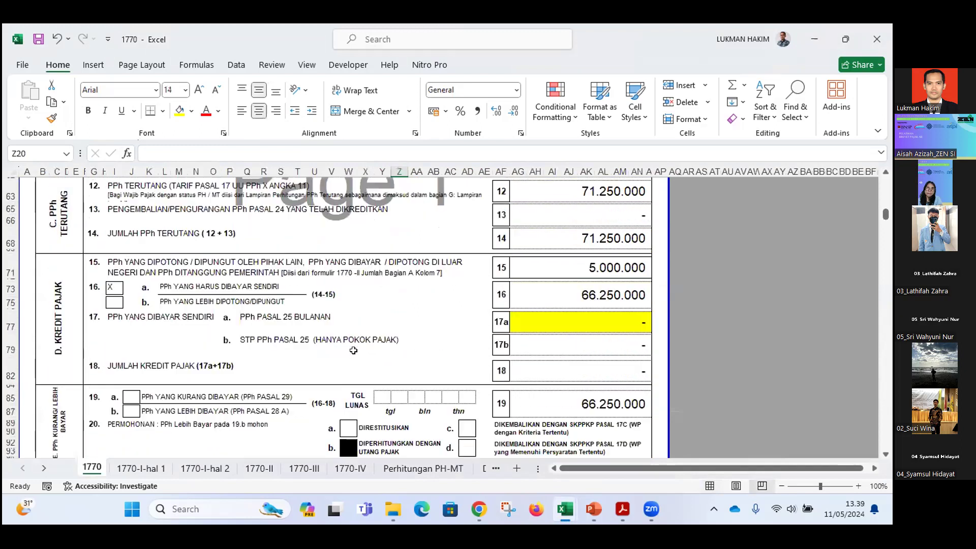
pyautogui.scroll(-4, 353, 346)
pyautogui.scroll(6, 353, 346)
# - Return to the UMKM comparison workbook and recheck the report year, operating expenses and PPh Kurang Bayar calculation on Sheet4
pyautogui.hotkey('alt', 'Tab')
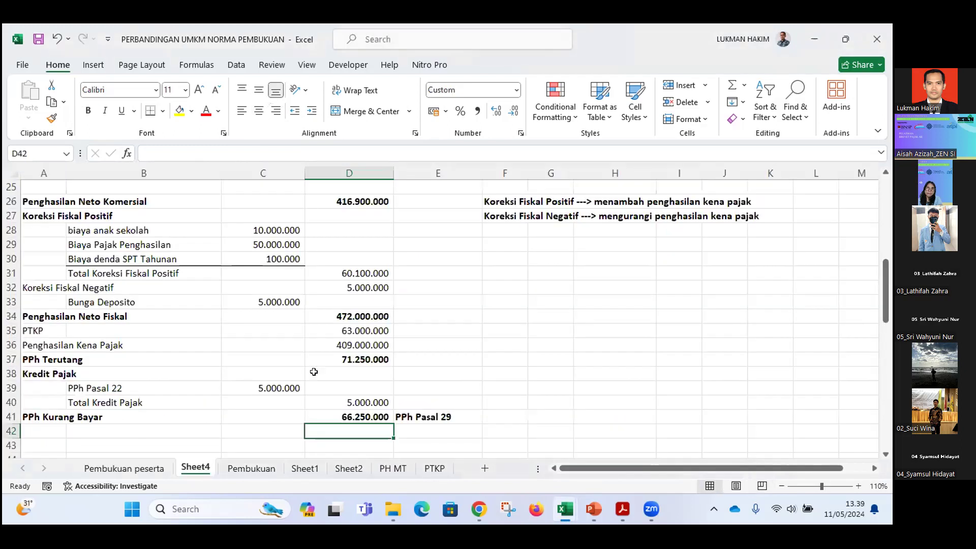
pyautogui.click(33, 431)
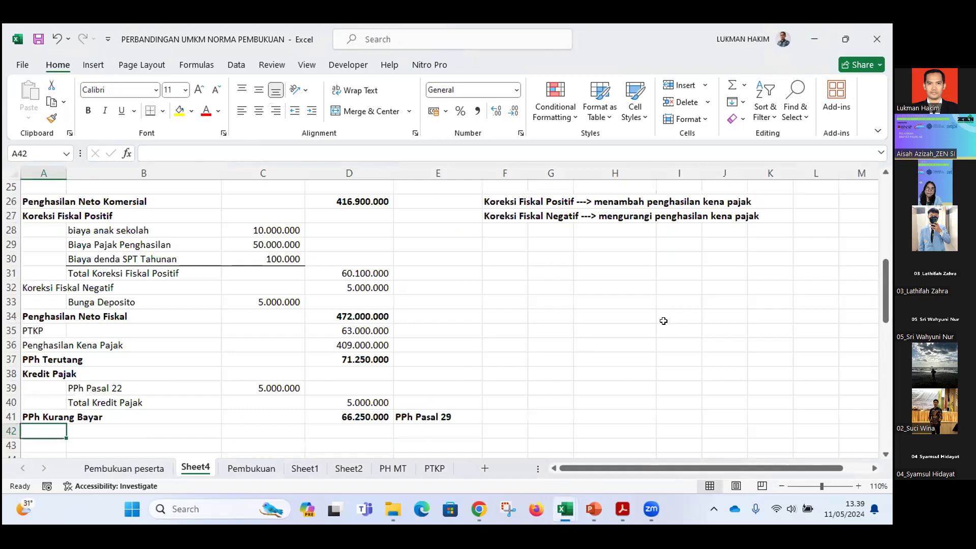
pyautogui.scroll(-2, 638, 322)
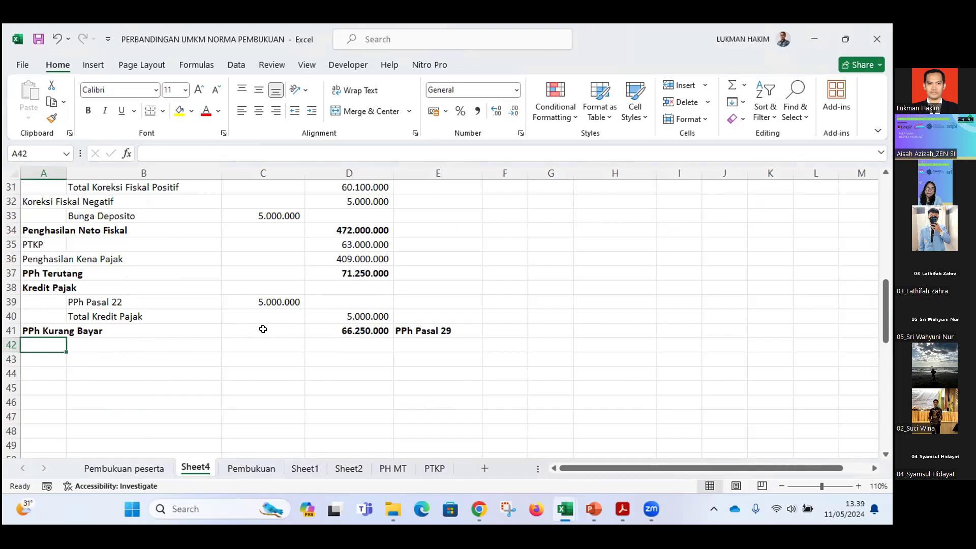
pyautogui.scroll(5, 263, 330)
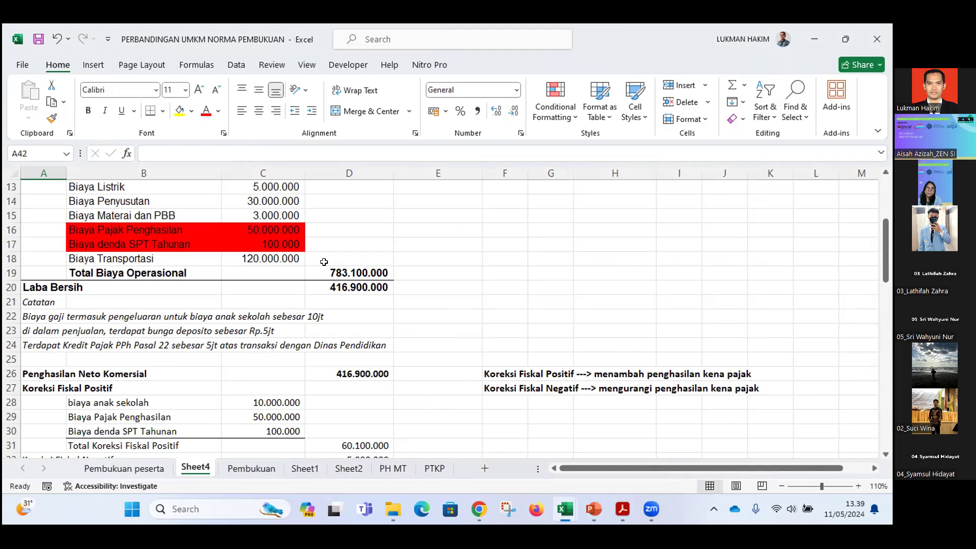
pyautogui.scroll(-6, 324, 261)
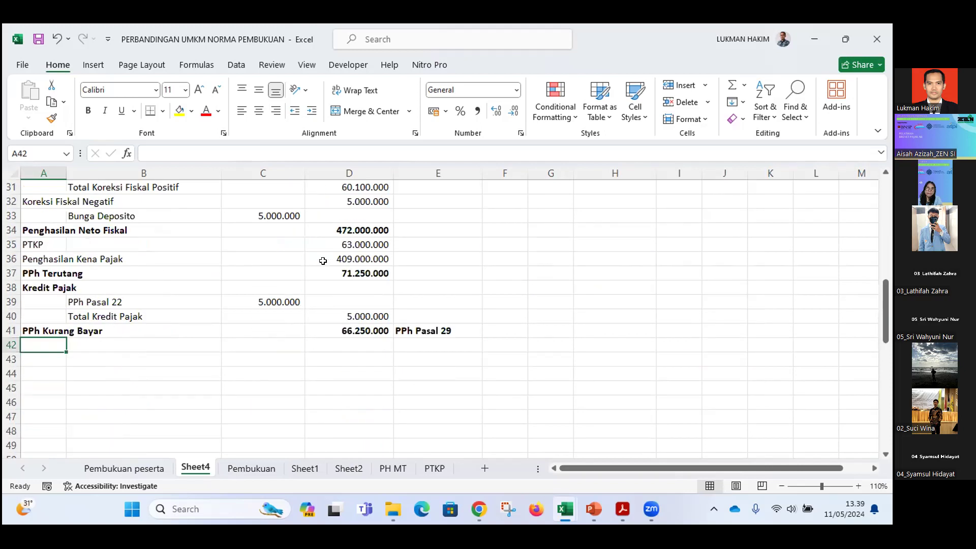
pyautogui.click(168, 368)
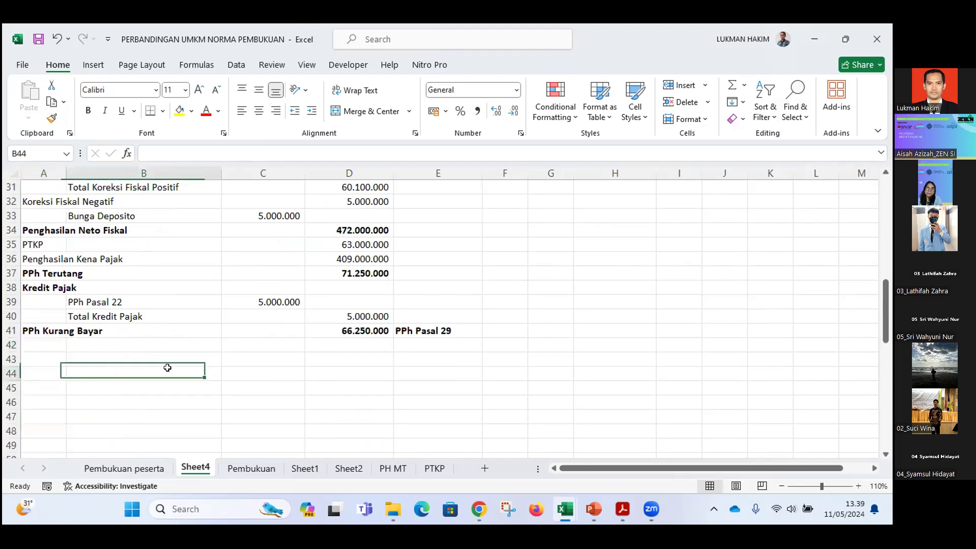
pyautogui.scroll(5, 168, 368)
pyautogui.scroll(2, 167, 368)
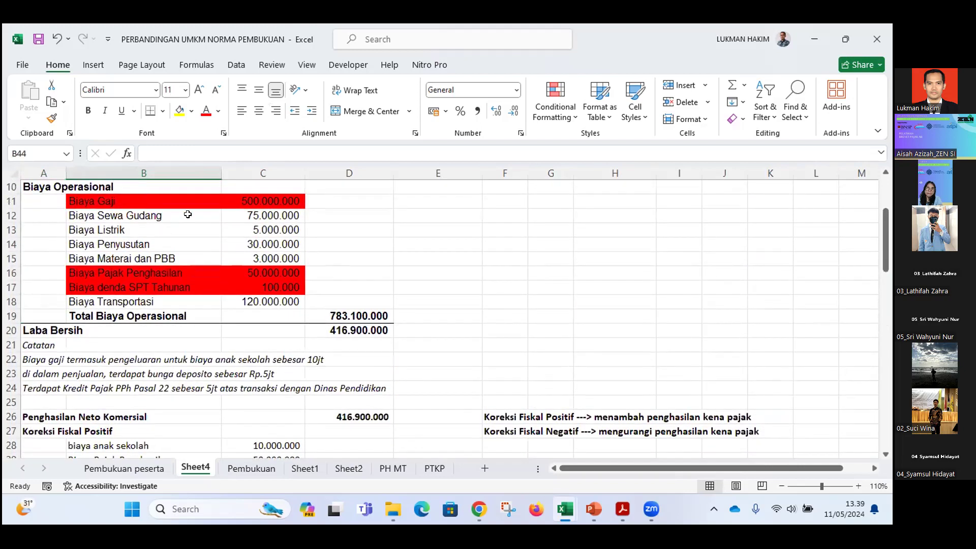
pyautogui.scroll(1, 193, 213)
pyautogui.scroll(-3, 198, 216)
pyautogui.scroll(5, 197, 225)
pyautogui.click(220, 213)
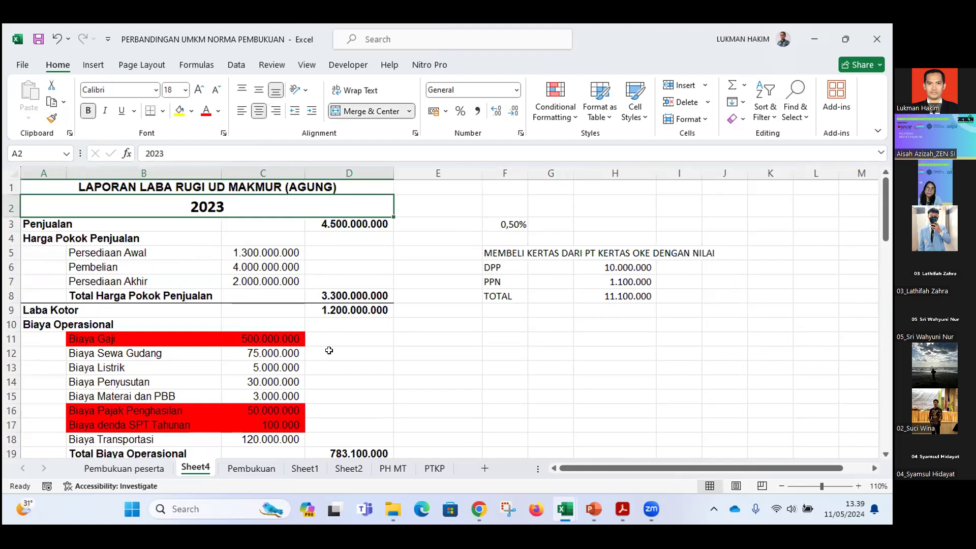
pyautogui.scroll(-10, 305, 346)
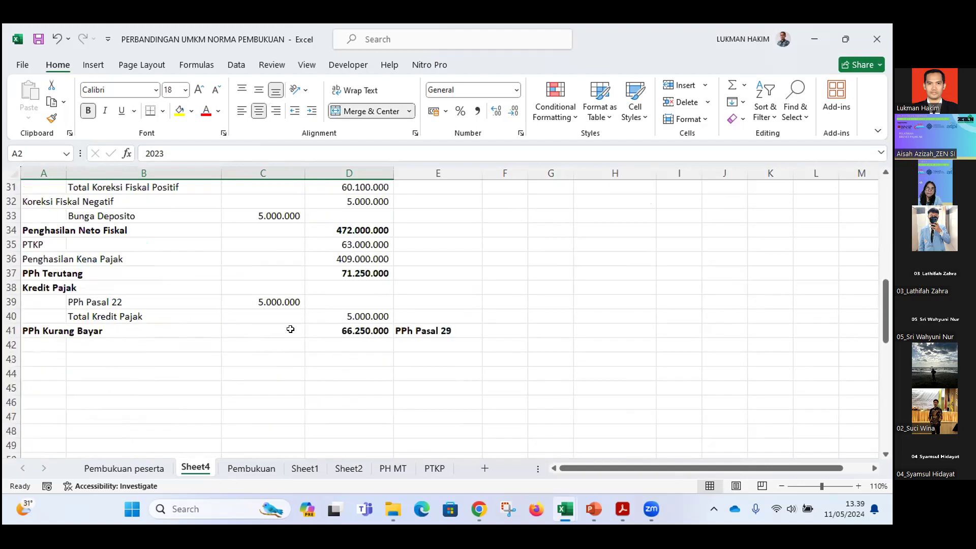
# - Add a note in A42 with the taxpayer's name followed by "sudah melaporkan SPT Tahunan 2023 tanggal 25 Maret 2024"
pyautogui.click(41, 341)
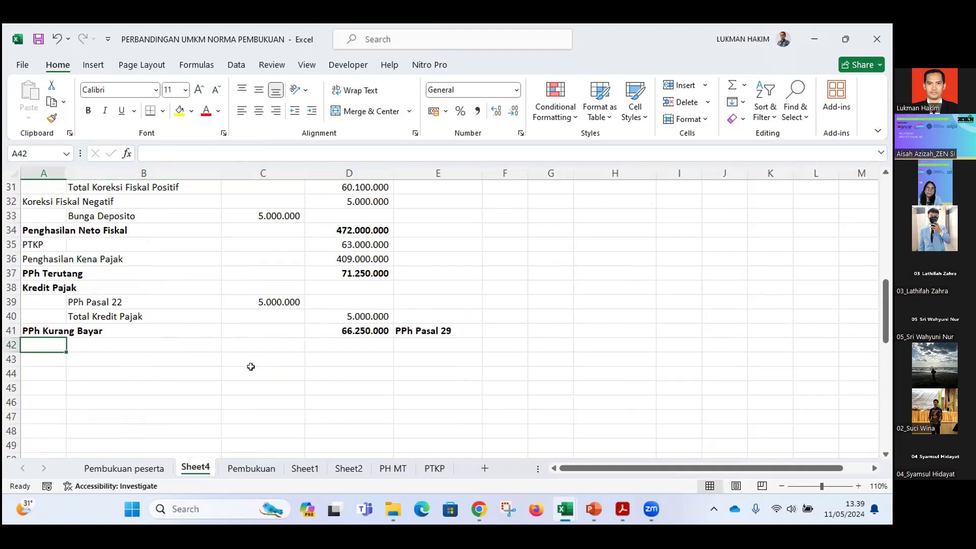
pyautogui.press('capslock')
pyautogui.write('Paka')
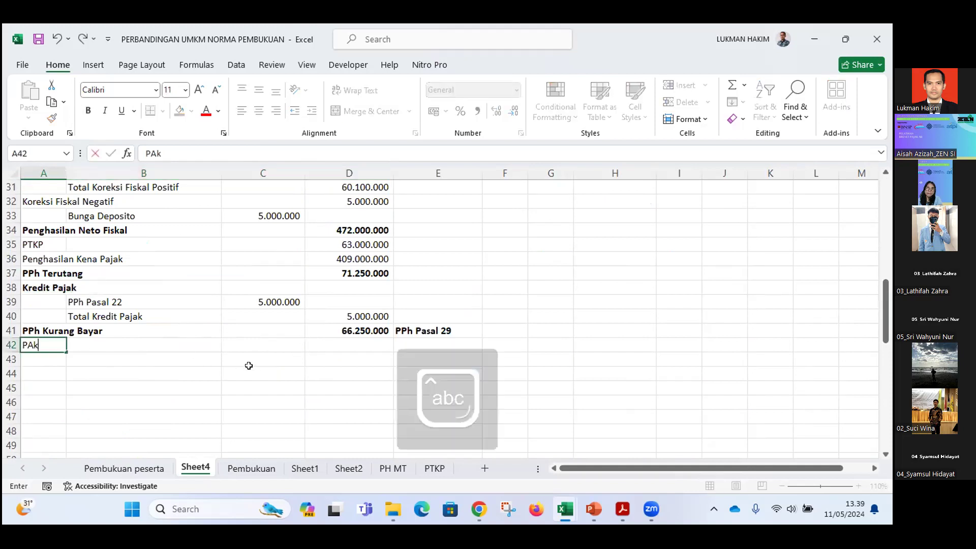
pyautogui.write(' Agung sudah me')
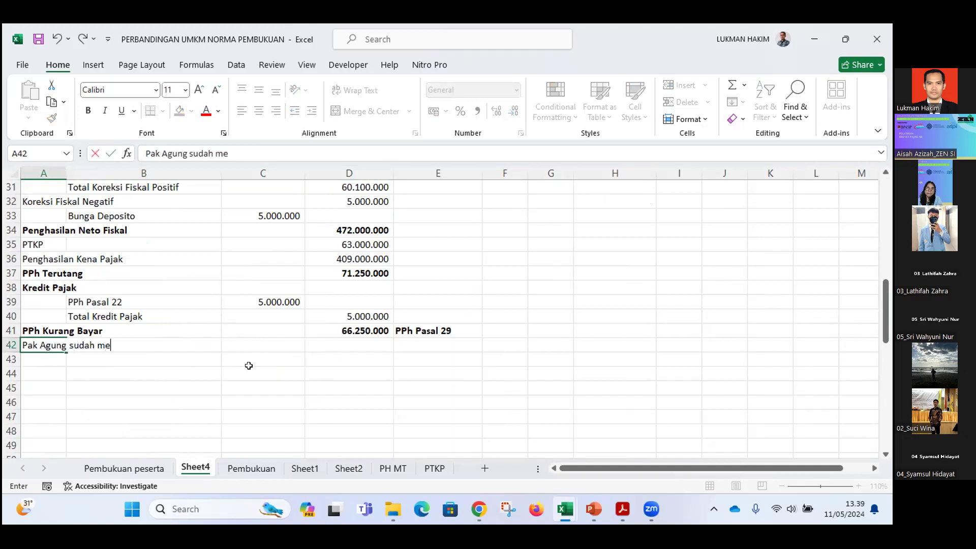
pyautogui.write('laporkan SPT Tahun')
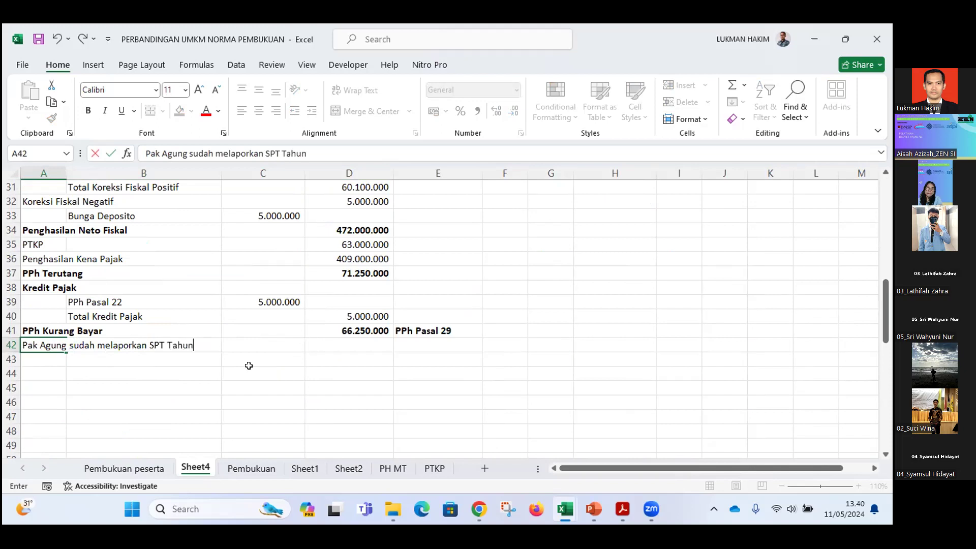
pyautogui.write('an 2023 tanggal')
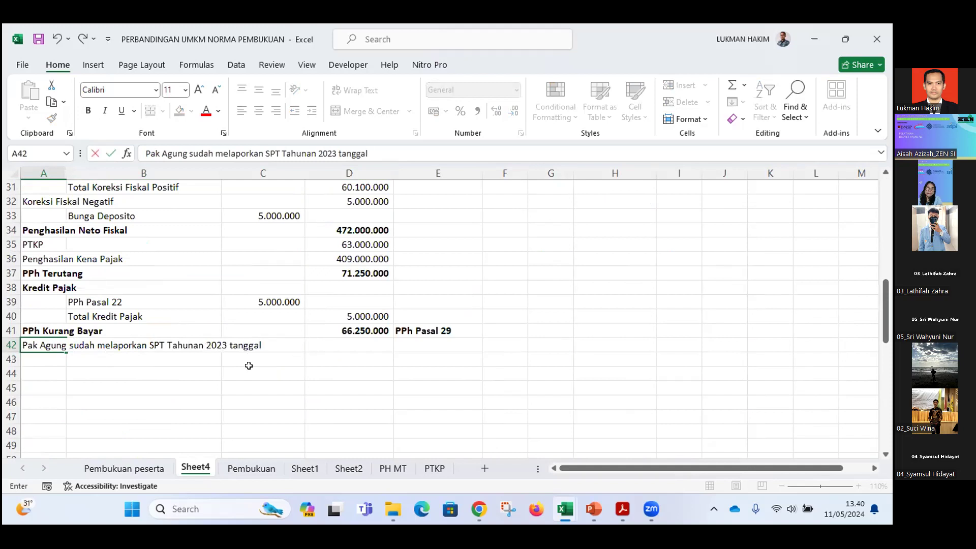
pyautogui.write(' 25 Maret 2024')
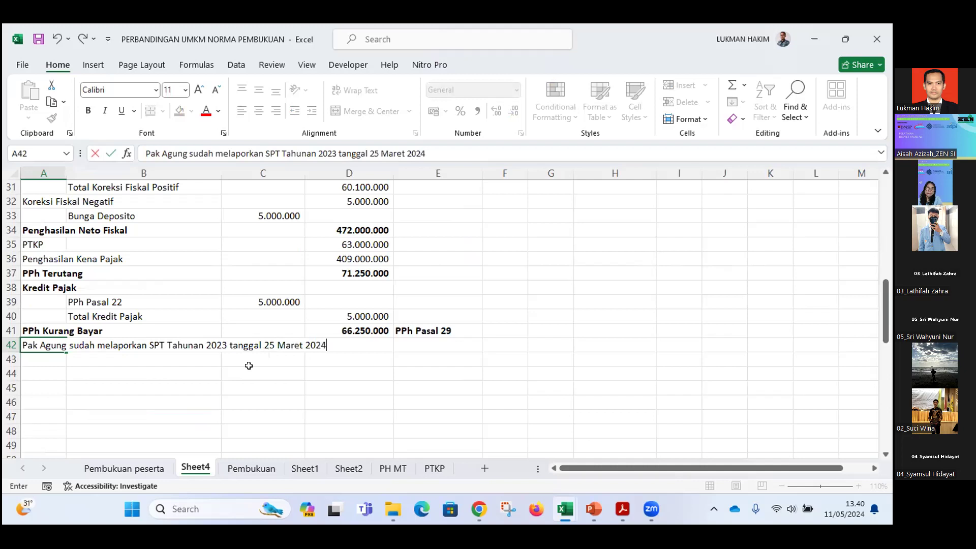
pyautogui.press('Return')
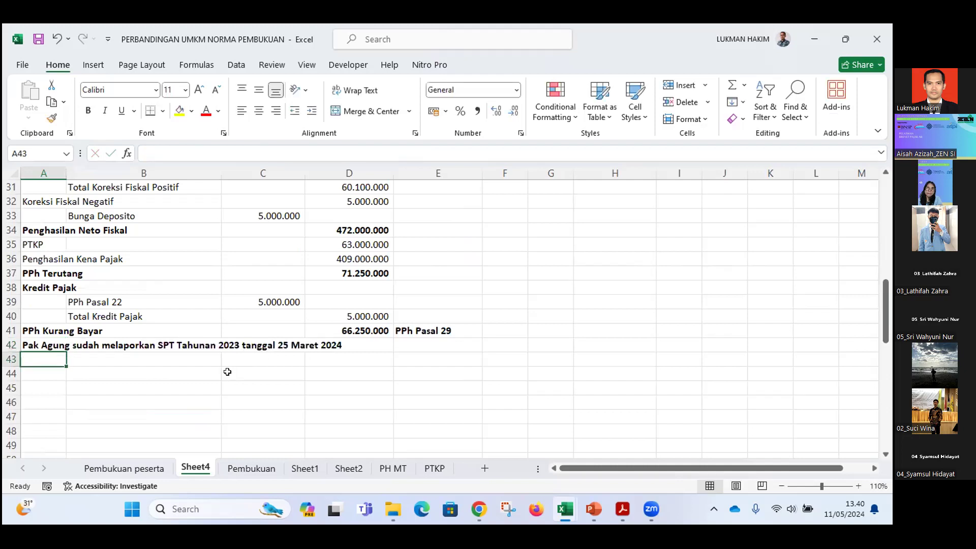
pyautogui.click(52, 344)
pyautogui.click(79, 343)
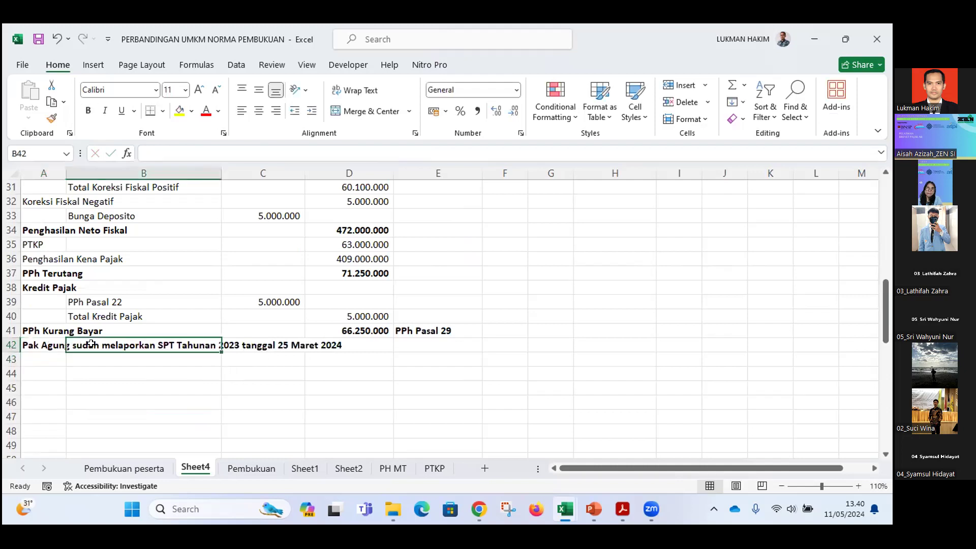
# - Enter the label "PPh Pasal 25 Tahun berjalan" in A44, below the tax return filing note
pyautogui.click(43, 372)
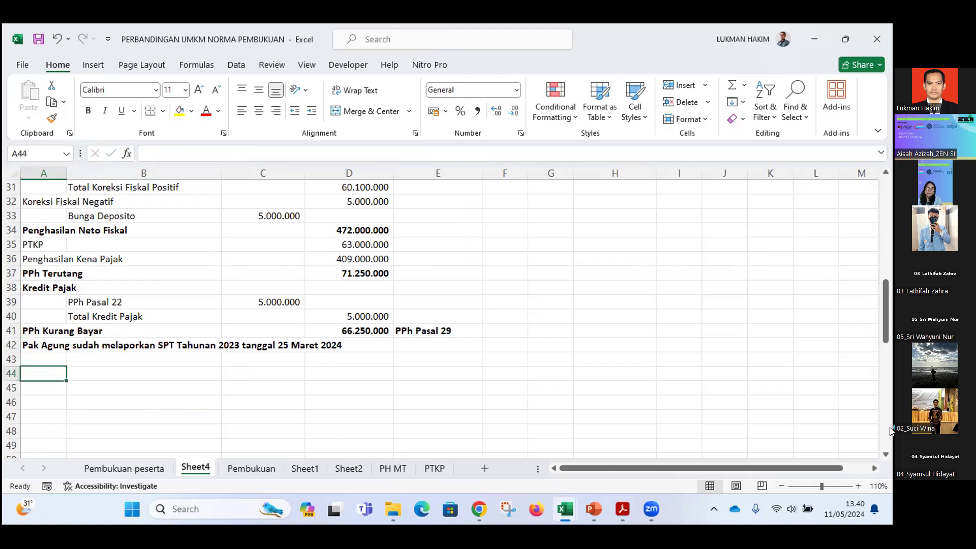
pyautogui.write('PPh PAsal 25 Tahun berjalan')
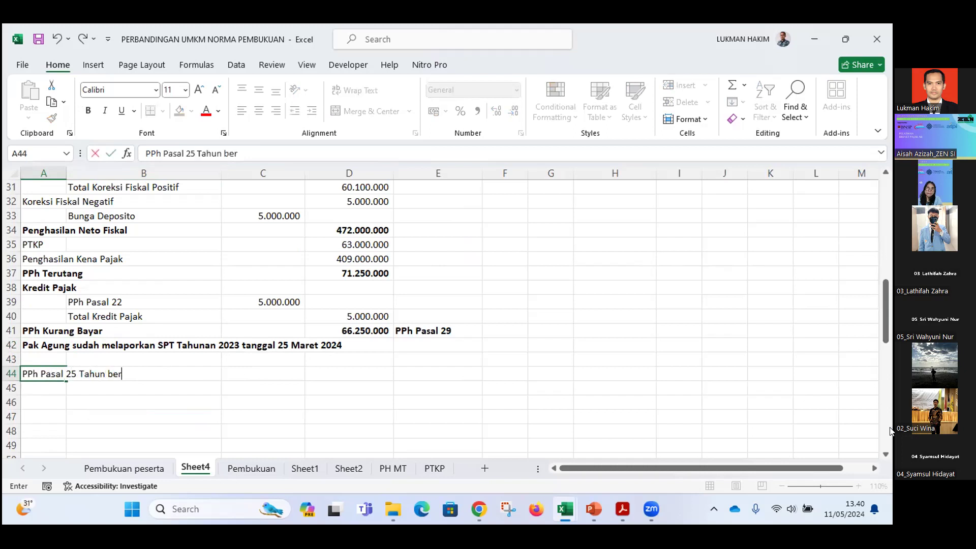
pyautogui.press('Tab')
# - Calculate the monthly instalment in D44 by dividing the PPh Kurang Bayar amount in D41 by 12
pyautogui.press('Tab')
pyautogui.press('Tab')
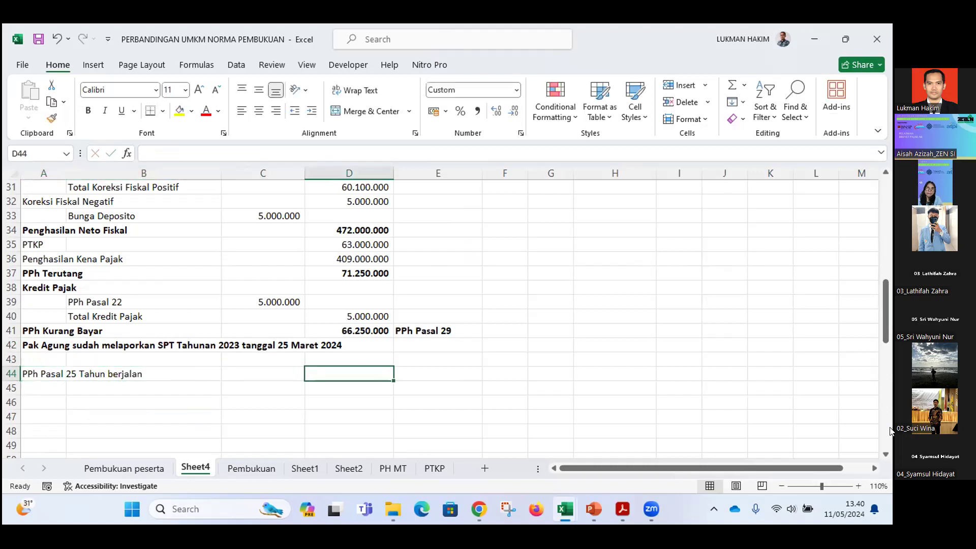
pyautogui.write('=')
pyautogui.press('Up')
pyautogui.press('Up')
pyautogui.press('Up')
pyautogui.press('Up')
pyautogui.press('Up')
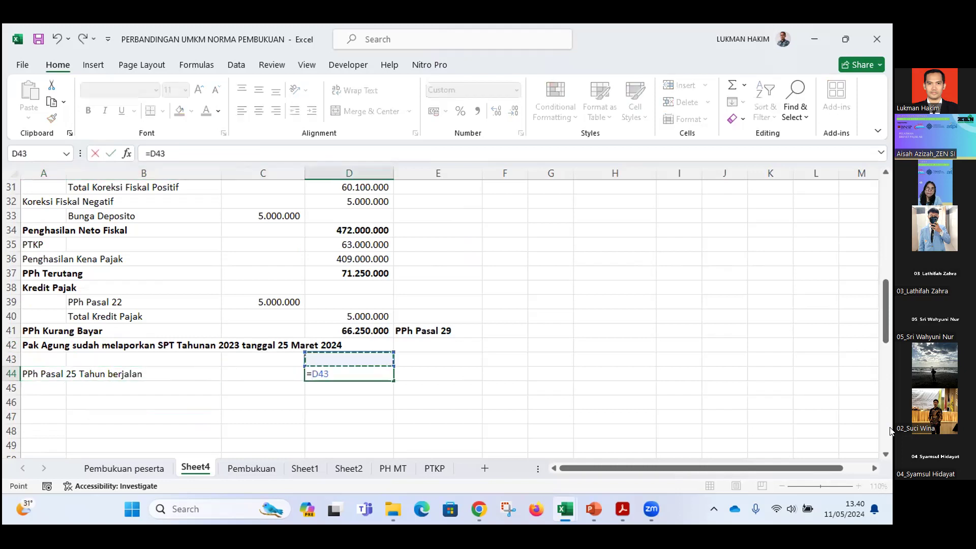
pyautogui.press('Down')
pyautogui.press('Down')
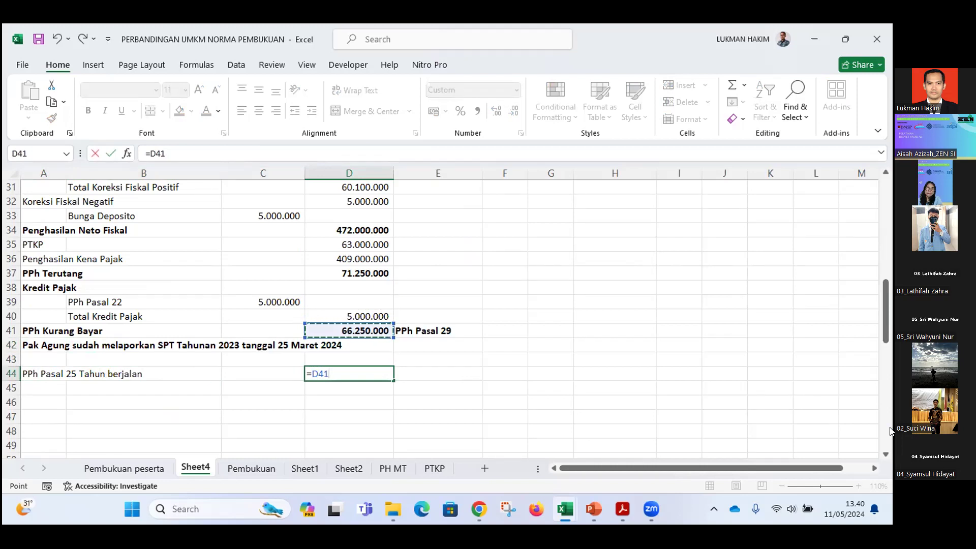
pyautogui.write('/12')
pyautogui.press('Return')
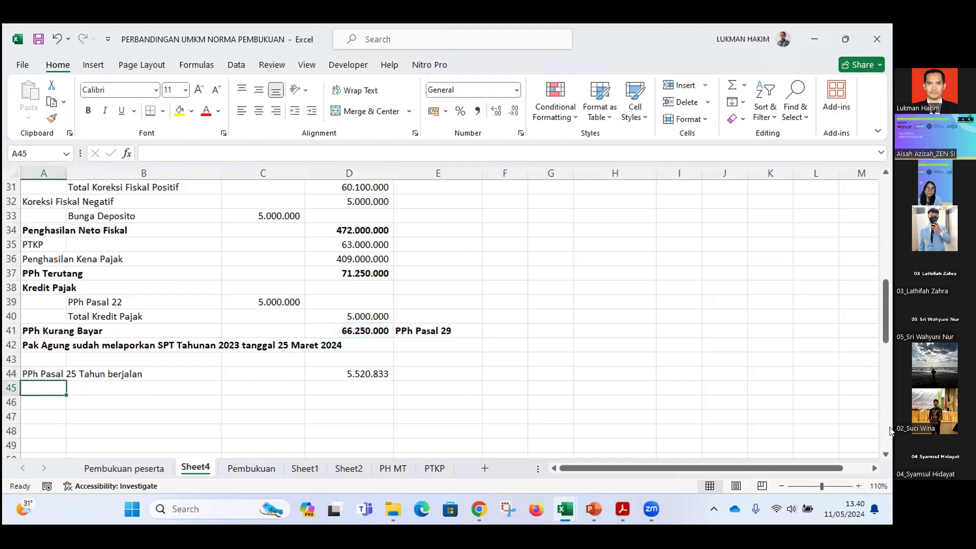
# - Label the instalment amount with "PPh Pasal 25" in E44
pyautogui.click(374, 374)
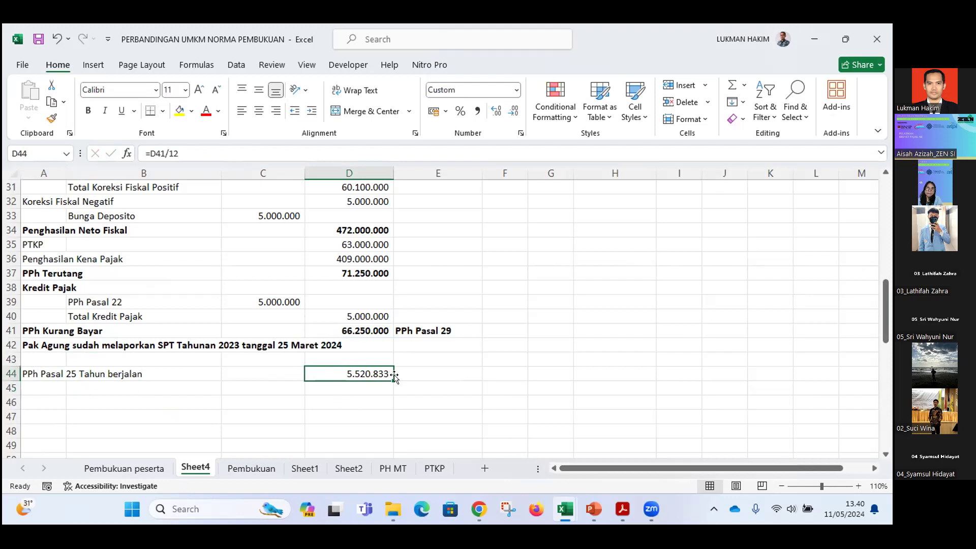
pyautogui.click(414, 373)
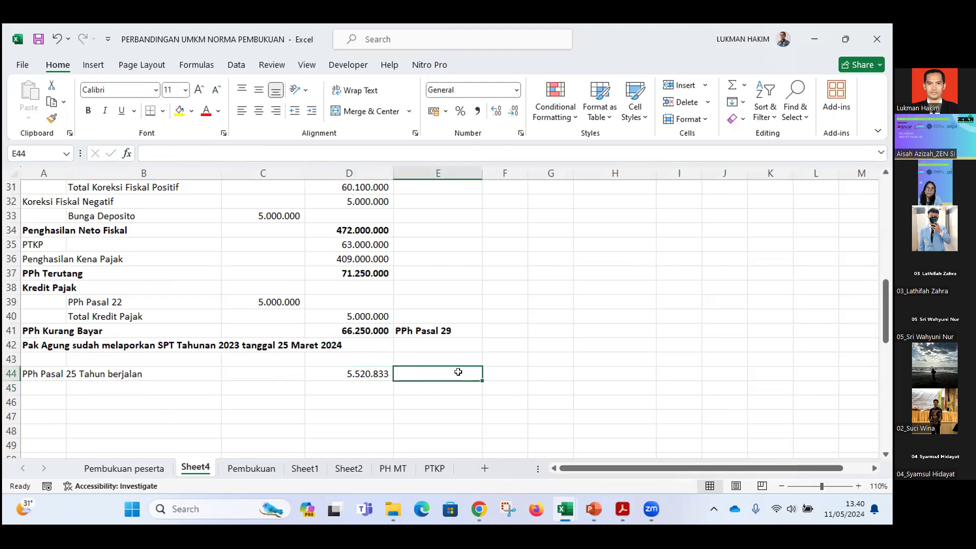
pyautogui.write('PPh Pasal 25')
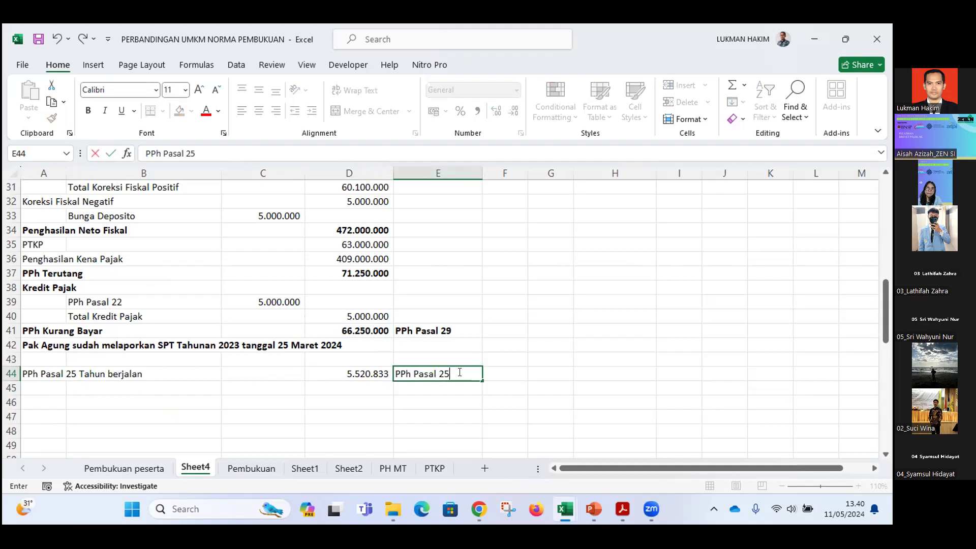
pyautogui.press('Return')
# - Examine the PPh Pasal 25 instalment amount and its formula in D44
pyautogui.click(357, 367)
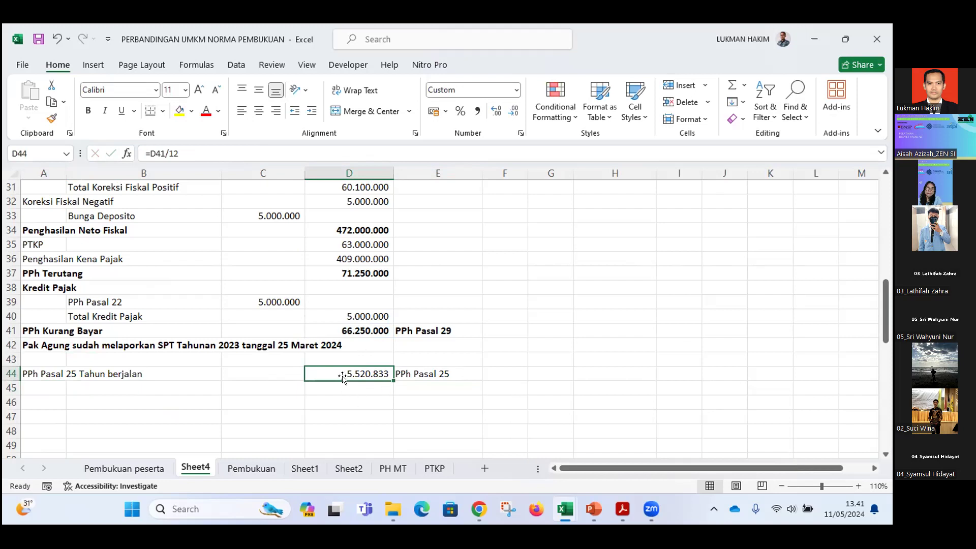
pyautogui.click(361, 391)
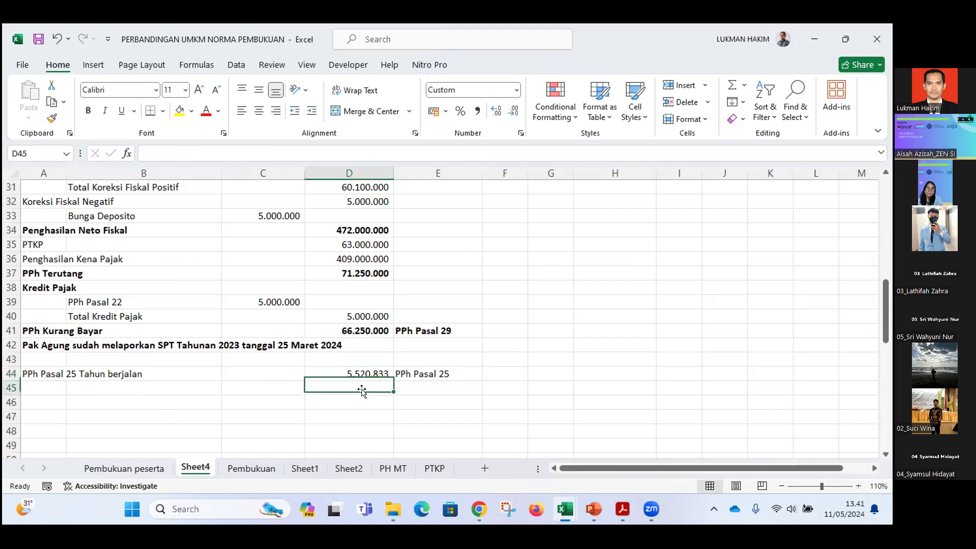
pyautogui.click(371, 367)
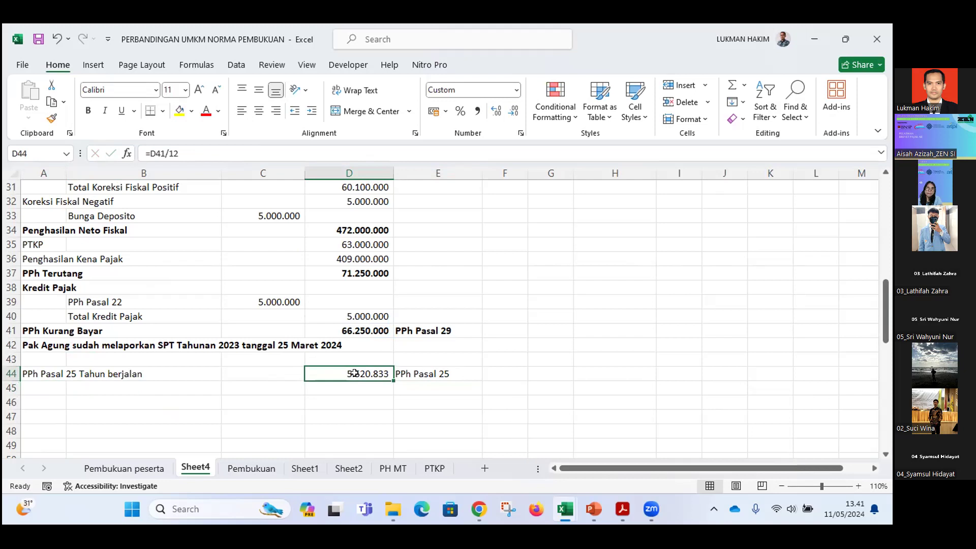
pyautogui.click(356, 387)
pyautogui.click(357, 375)
pyautogui.click(354, 386)
pyautogui.click(356, 376)
pyautogui.click(354, 385)
pyautogui.click(356, 374)
pyautogui.click(354, 386)
pyautogui.click(356, 373)
pyautogui.click(90, 312)
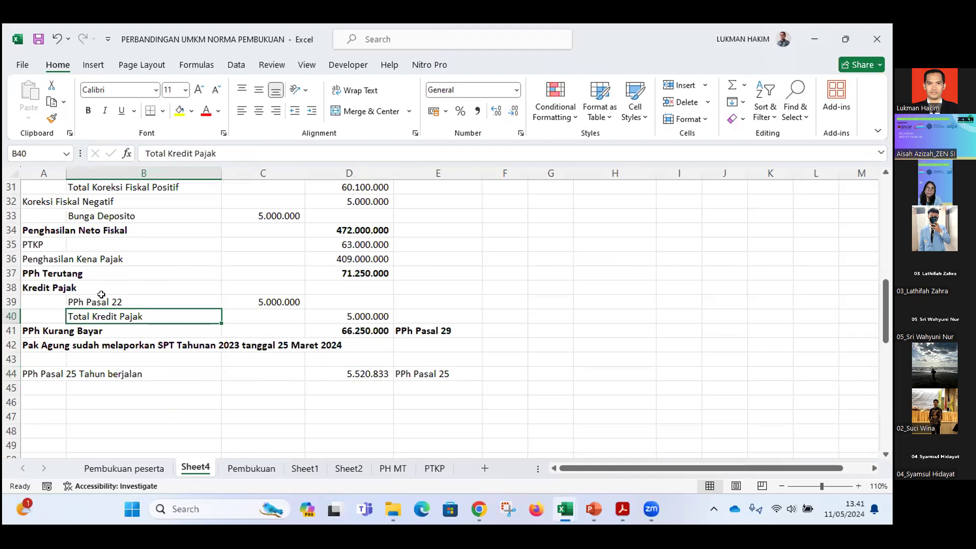
pyautogui.scroll(3, 216, 309)
pyautogui.scroll(-3, 216, 311)
pyautogui.click(11, 316)
pyautogui.scroll(1, 207, 291)
pyautogui.scroll(5, 207, 292)
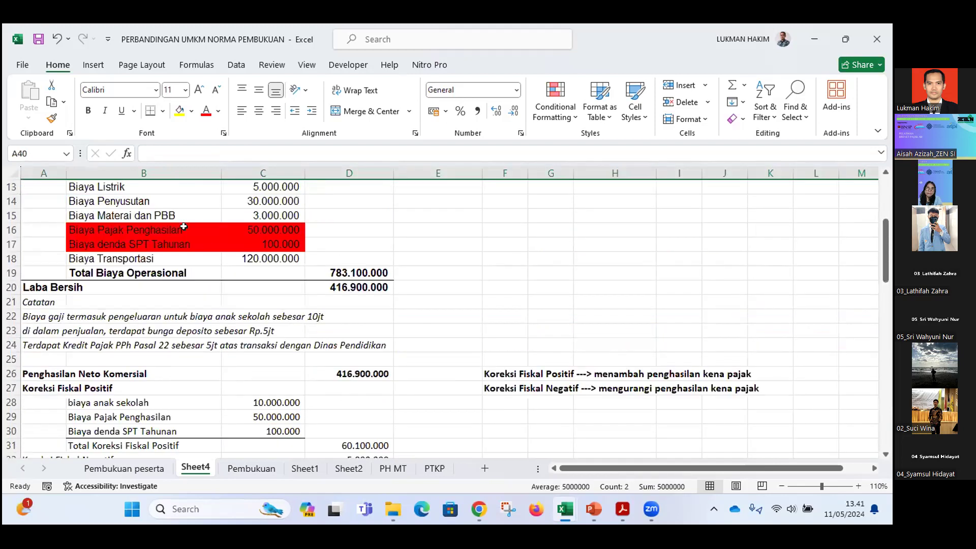
pyautogui.scroll(-8, 196, 294)
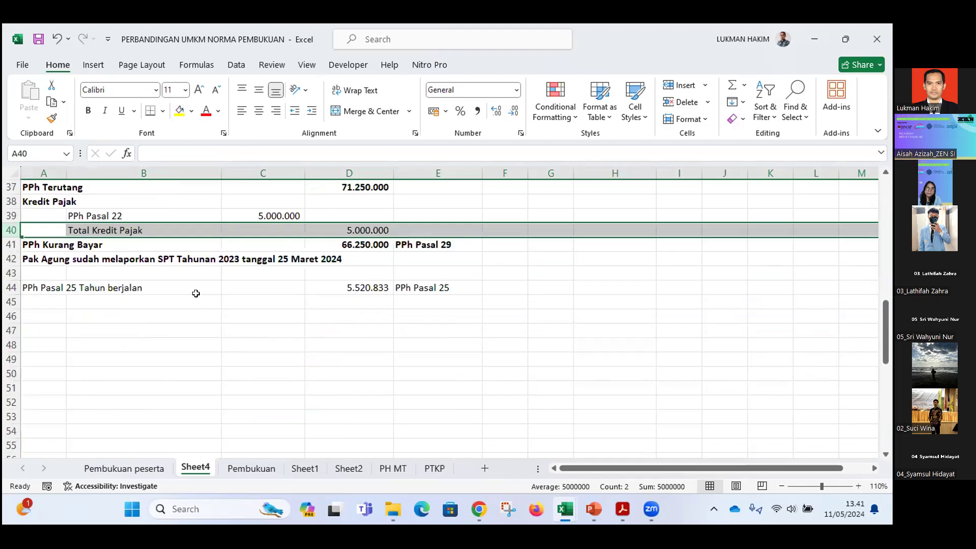
pyautogui.scroll(2, 196, 294)
pyautogui.click(10, 371)
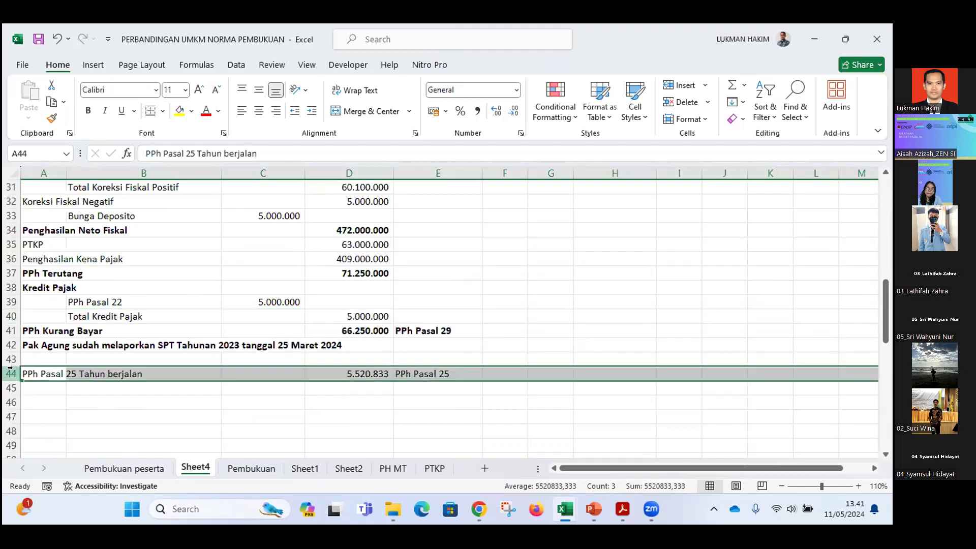
pyautogui.rightClick(13, 375)
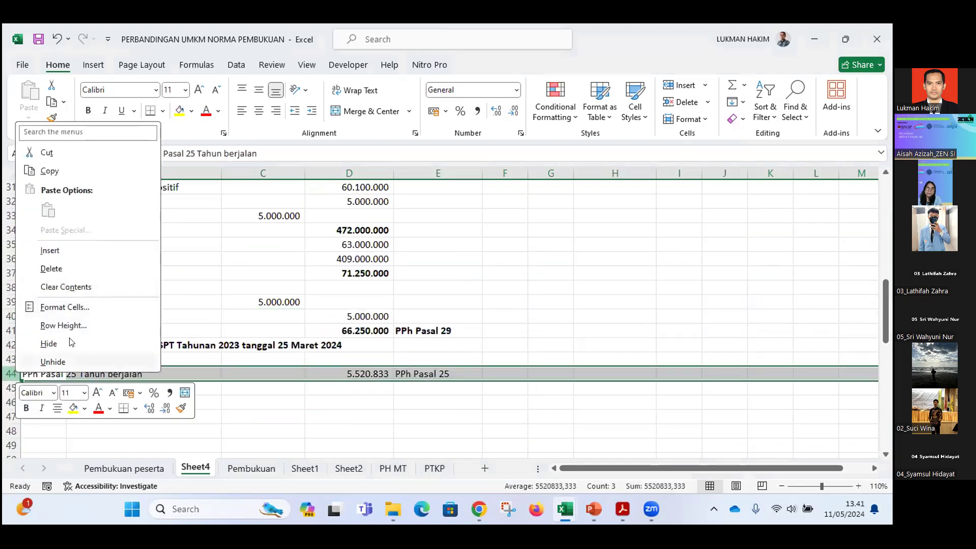
pyautogui.press('Escape')
# - Insert a blank row at row 25, directly below the Catatan note about Kredit Pajak PPh Pasal 22
pyautogui.scroll(6, 319, 403)
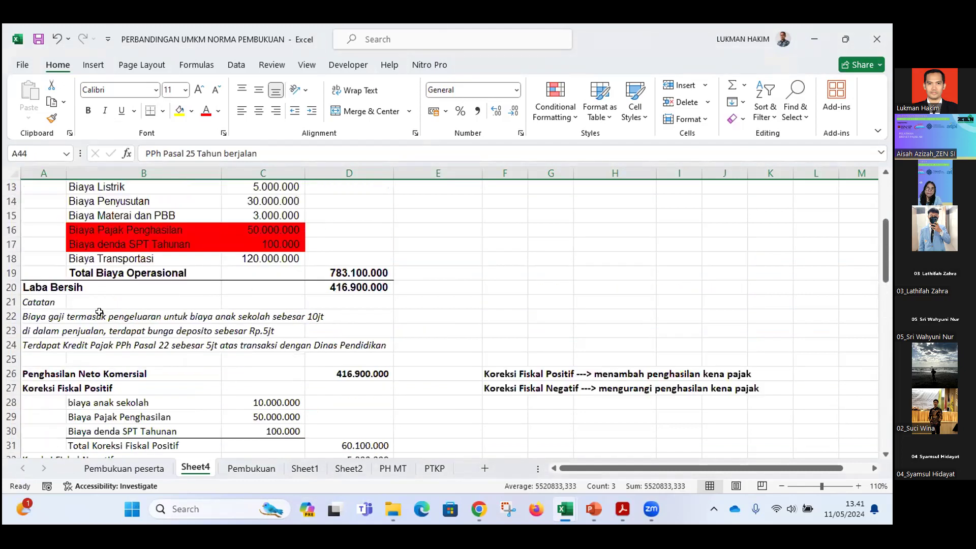
pyautogui.click(11, 359)
pyautogui.rightClick(11, 359)
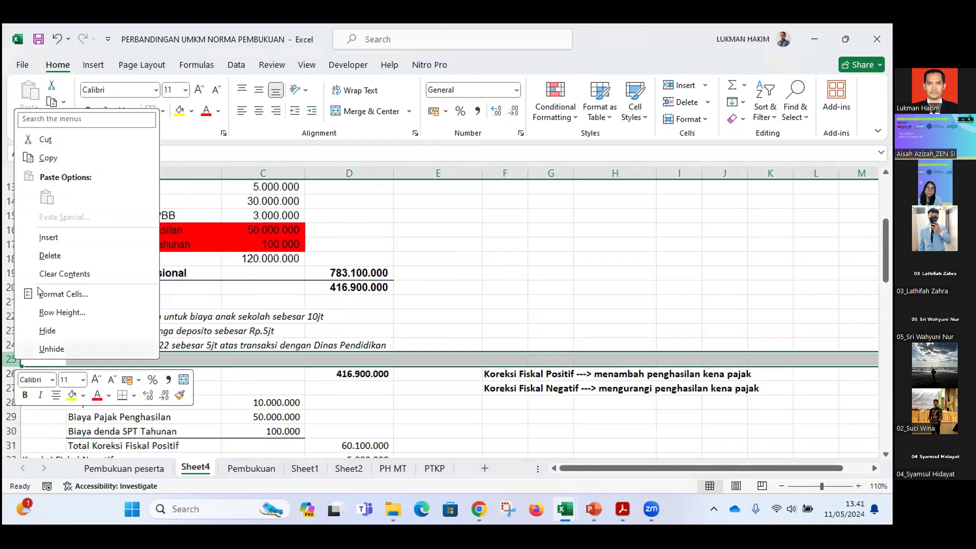
pyautogui.click(48, 237)
# - Enter the Catatan note "PPh Pasal 25 tahun 2023 yang sudah dibayar sebesar 50jt" in A25
pyautogui.click(41, 358)
pyautogui.write('PPh Pasal 25')
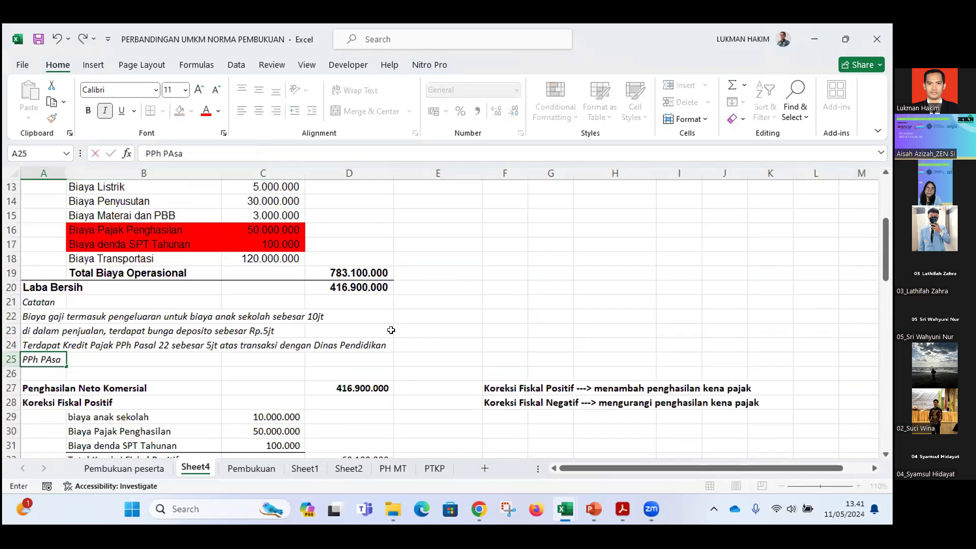
pyautogui.write(' ya')
pyautogui.press('BackSpace')
pyautogui.press('BackSpace')
pyautogui.press('BackSpace')
pyautogui.press('BackSpace')
pyautogui.press('BackSpace')
pyautogui.write('thun')
pyautogui.press('BackSpace')
pyautogui.press('BackSpace')
pyautogui.press('BackSpace')
pyautogui.write('tahun 20')
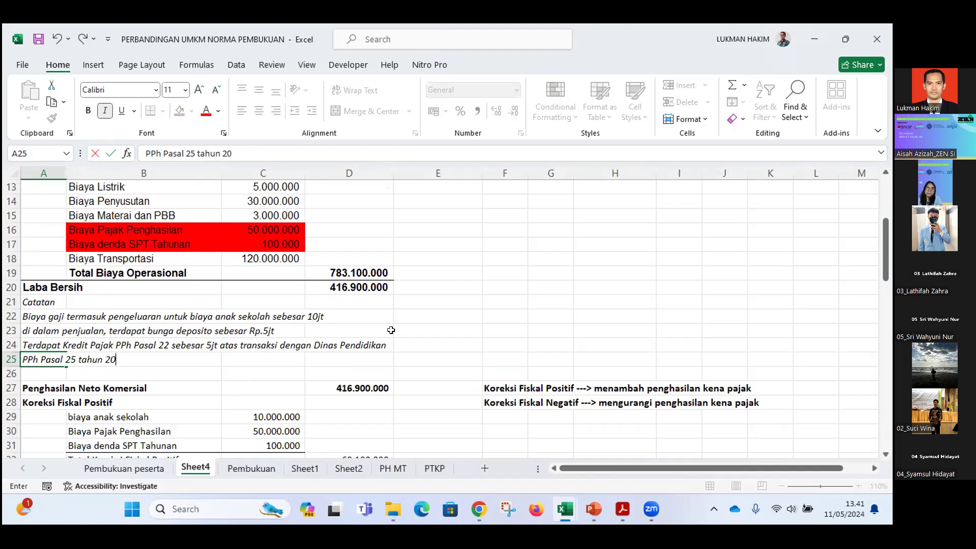
pyautogui.write('23 yang sudah dibayar sebe')
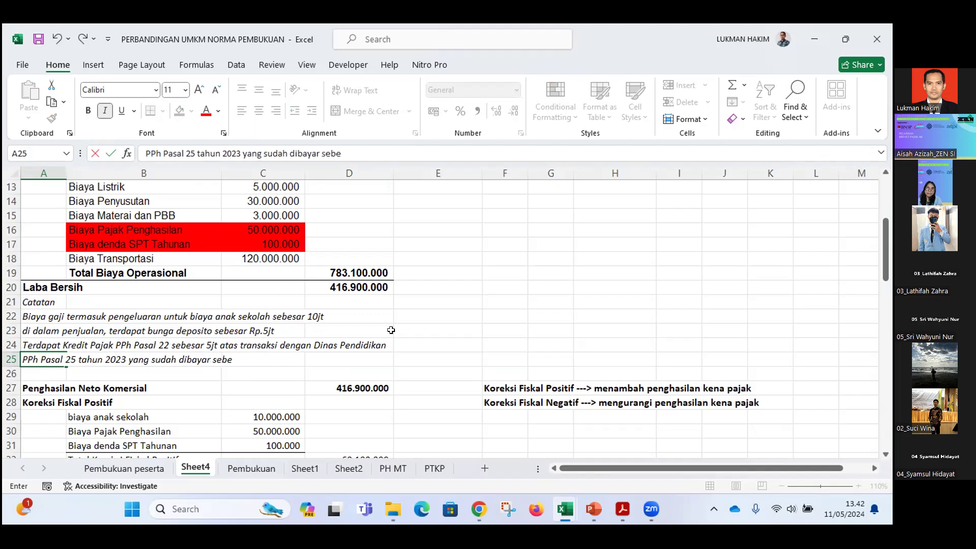
pyautogui.write('sar 50jt')
pyautogui.press('Return')
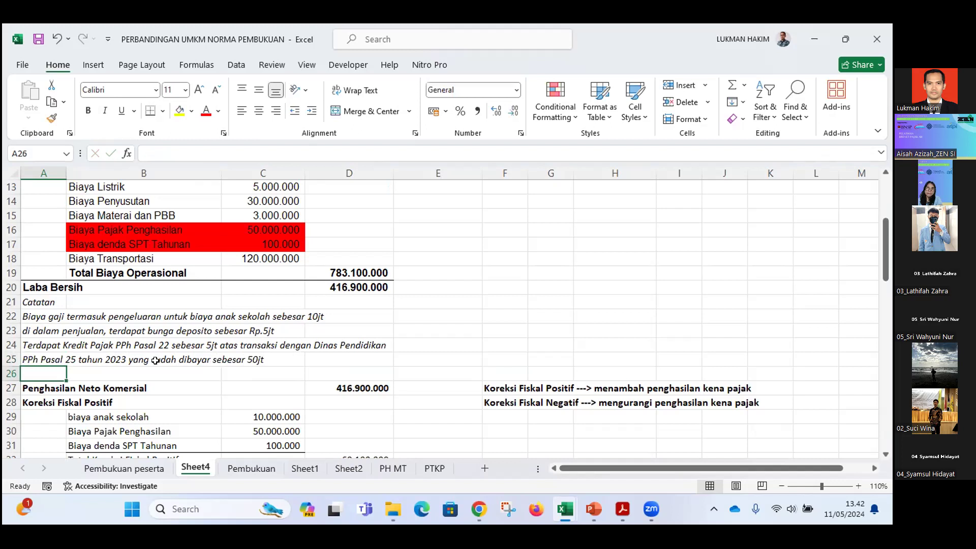
# - Compare the new PPh Pasal 25 note in row 25 with the report year in the heading and the fiscal correction lines
pyautogui.click(346, 360)
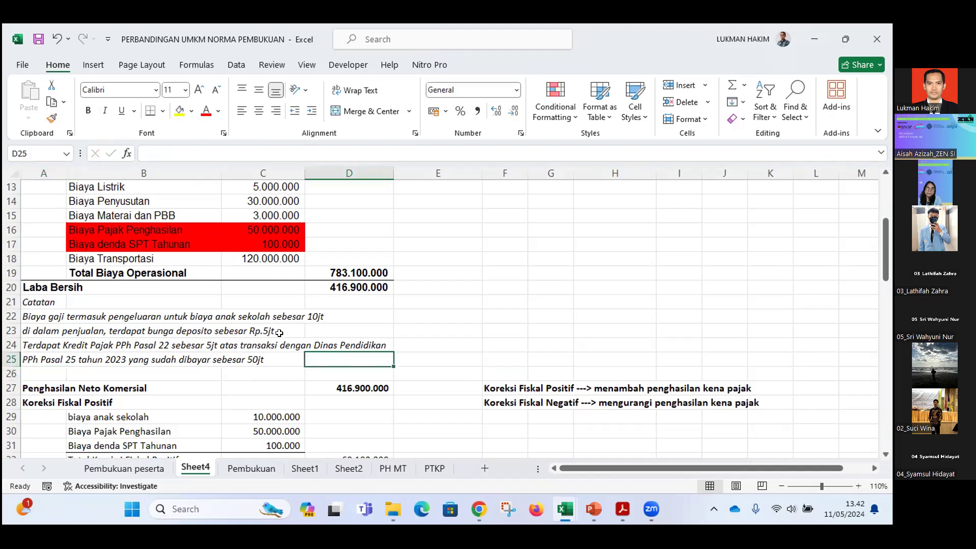
pyautogui.scroll(3, 279, 333)
pyautogui.scroll(1, 279, 333)
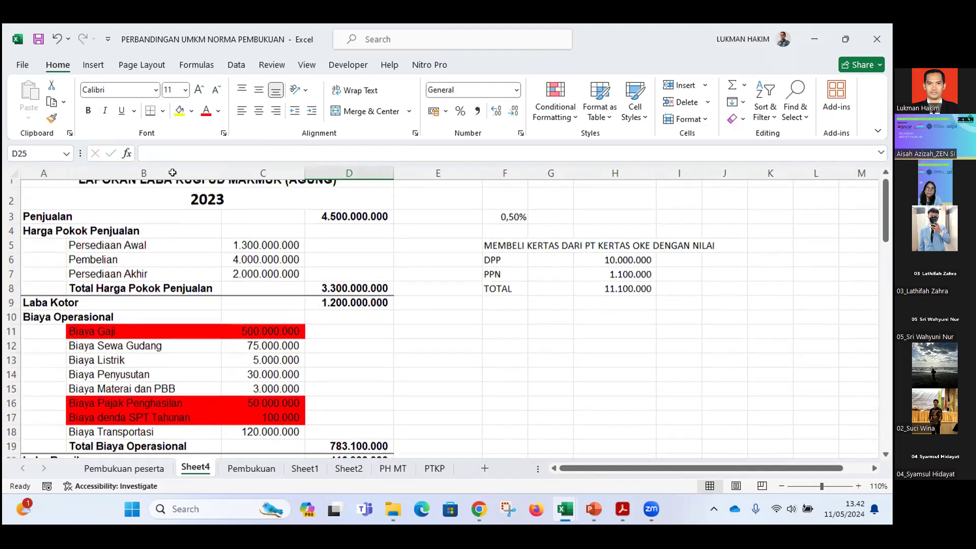
pyautogui.click(228, 207)
pyautogui.scroll(-7, 173, 262)
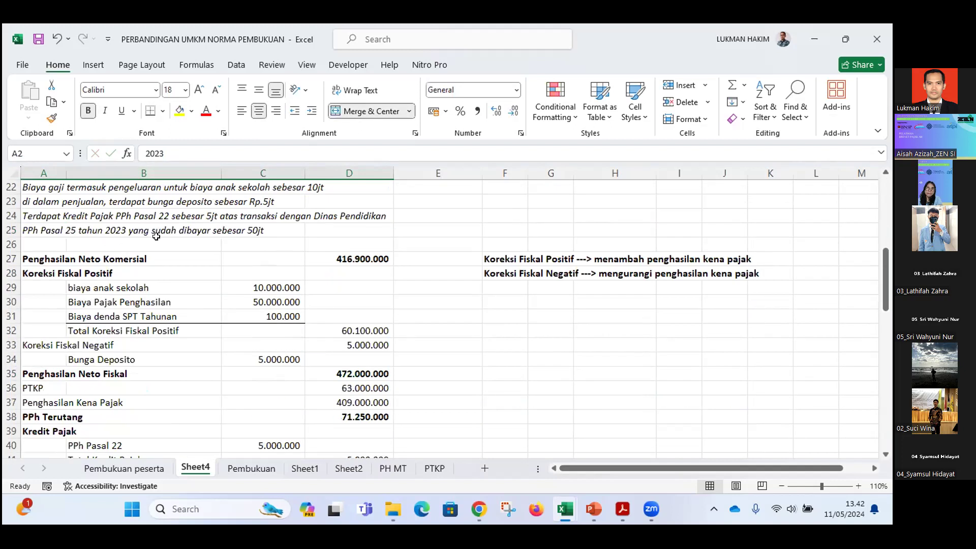
pyautogui.click(267, 229)
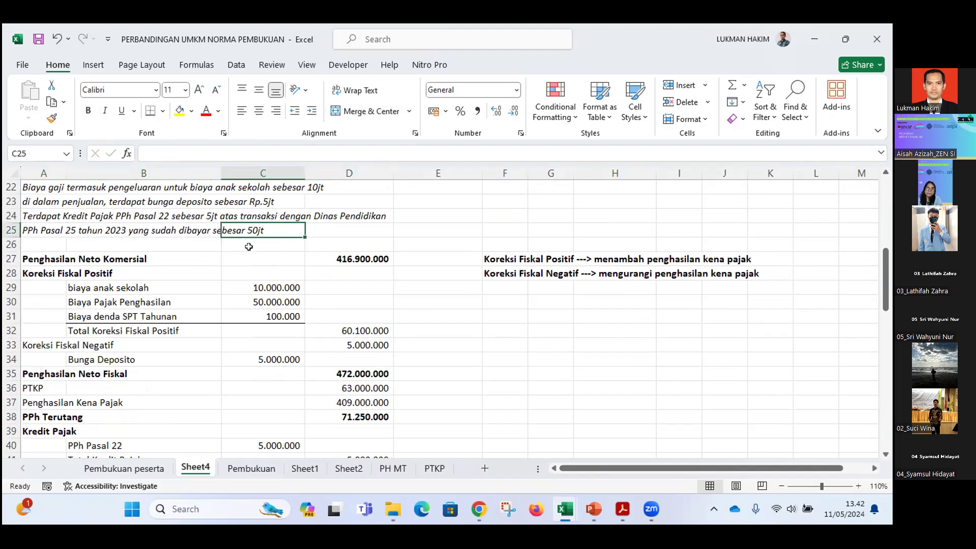
# - Insert a blank row at row 41, directly above Total Kredit Pajak in the Kredit Pajak section
pyautogui.scroll(-2, 81, 332)
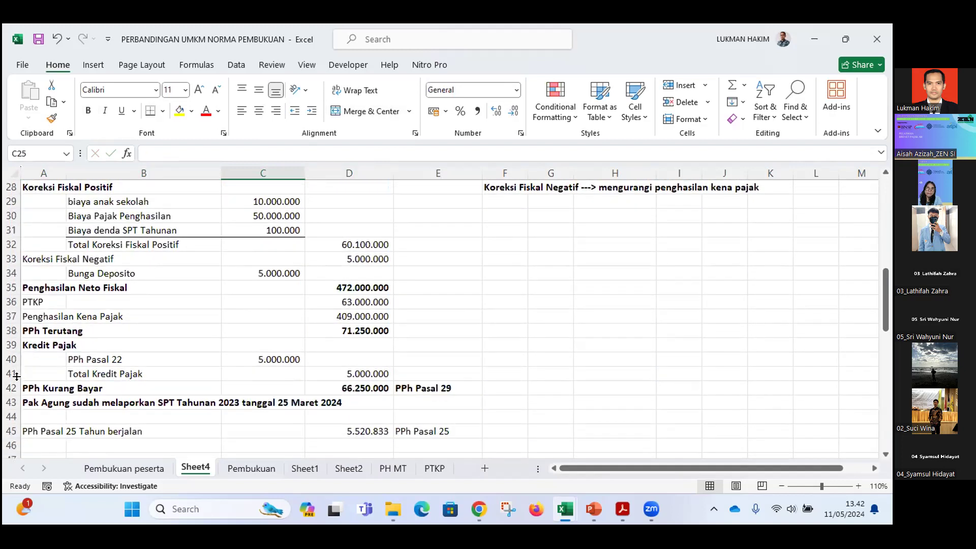
pyautogui.click(10, 373)
pyautogui.rightClick(11, 367)
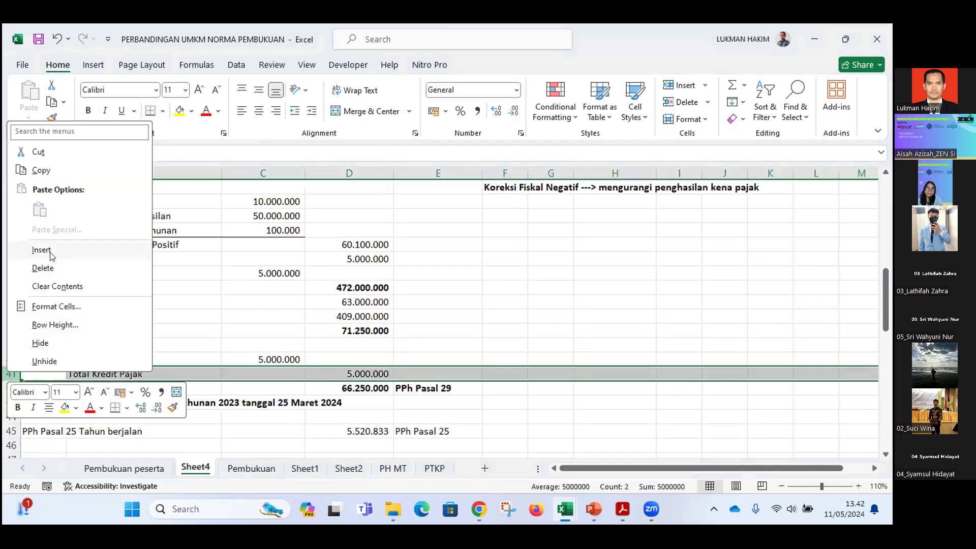
pyautogui.click(51, 253)
# - Add the tax credit line "PPh Pasal 25" in B41 with the amount 50.000.000 in C41
pyautogui.click(144, 374)
pyautogui.write('PPh')
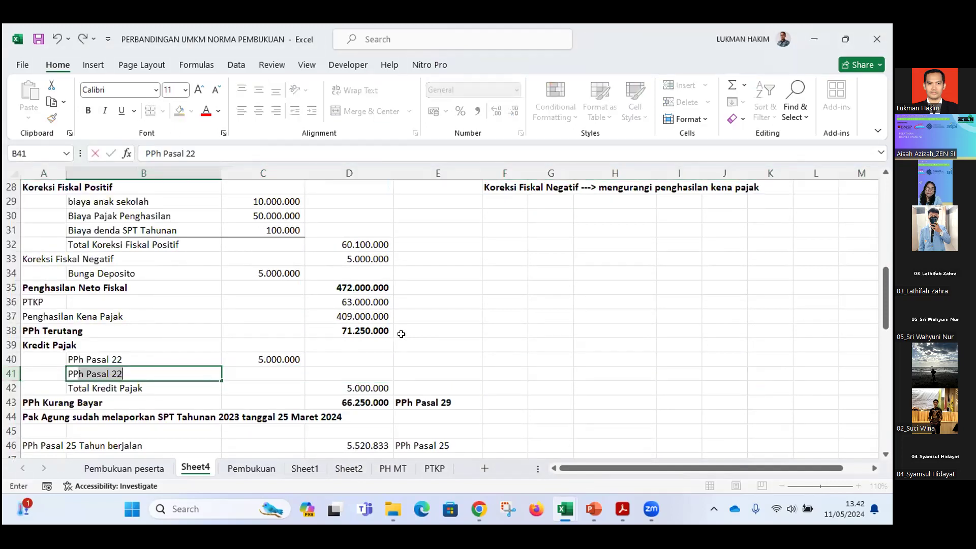
pyautogui.write(' PAsal 25')
pyautogui.press('Tab')
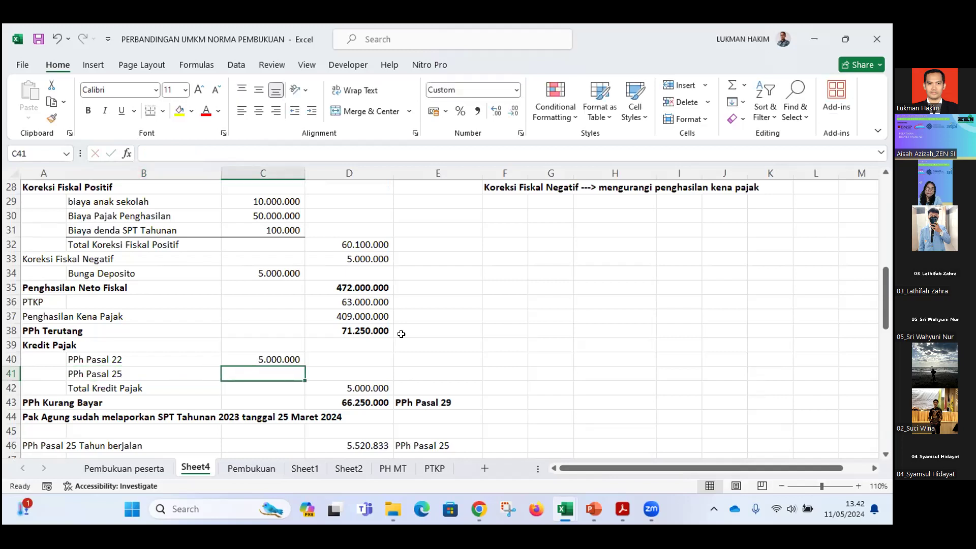
pyautogui.write('50.000.')
pyautogui.write('000')
pyautogui.press('Return')
# - Enter the Total Kredit Pajak formula in D42 as =C40, referencing only the PPh Pasal 22 amount
pyautogui.press('Right')
pyautogui.write('=')
pyautogui.press('Left')
pyautogui.press('Up')
pyautogui.press('Up')
pyautogui.press('Return')
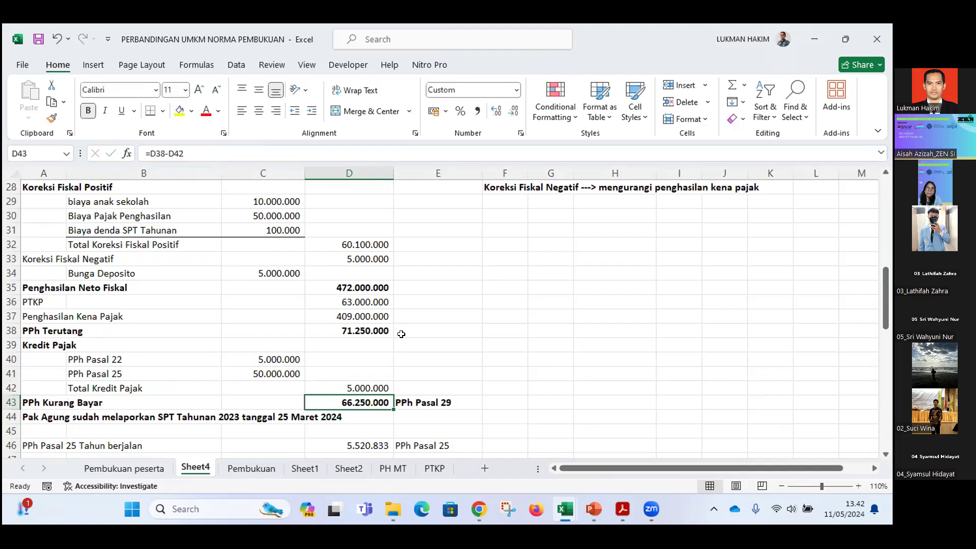
# - Set the Total Kredit Pajak in D42 to =C40+C41, adding the PPh Pasal 22 and PPh Pasal 25 credits
pyautogui.press('Up')
pyautogui.write('=')
pyautogui.press('Left')
pyautogui.press('Up')
pyautogui.press('Up')
pyautogui.write('+')
pyautogui.press('Left')
pyautogui.press('Up')
pyautogui.press('Return')
# - Compare the Catatan notes with the PPh Pasal 22 and PPh Pasal 25 credits in C40:C41 and the instalment in D46
pyautogui.scroll(6, 350, 352)
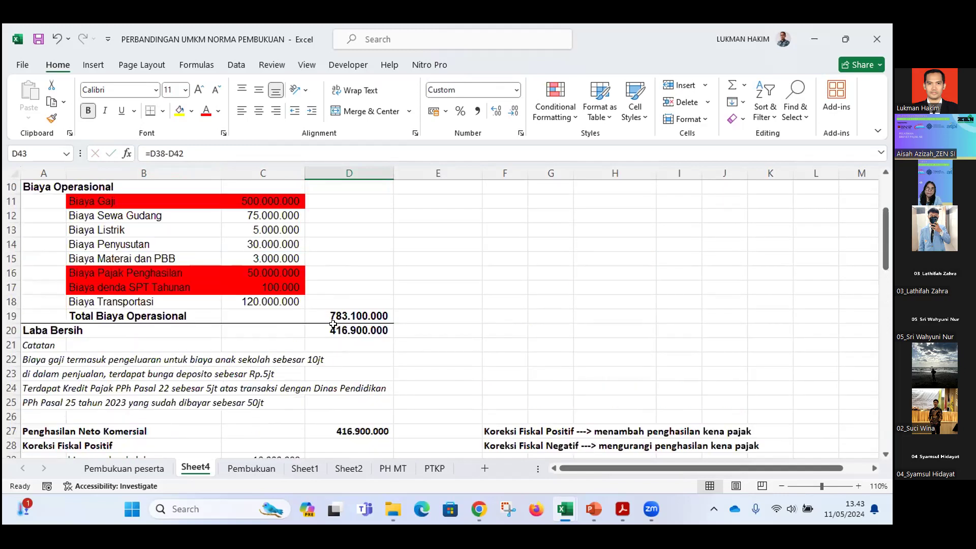
pyautogui.scroll(-7, 333, 324)
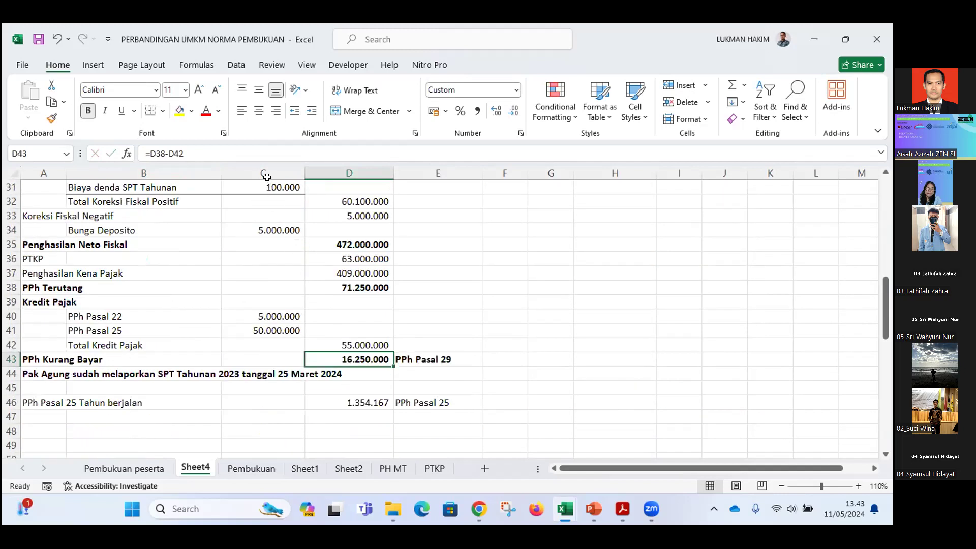
pyautogui.scroll(5, 267, 177)
pyautogui.scroll(-4, 277, 284)
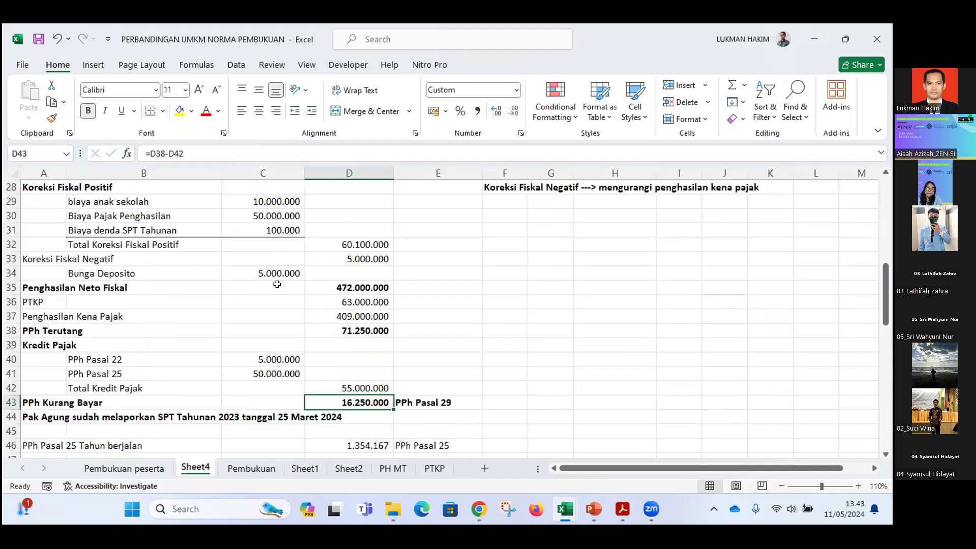
pyautogui.scroll(-2, 277, 286)
pyautogui.click(270, 331)
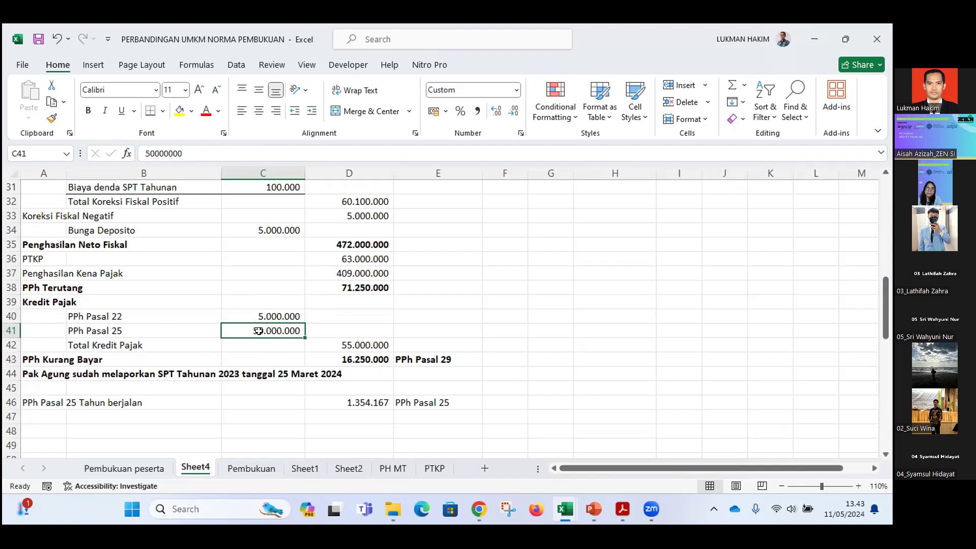
pyautogui.click(389, 326)
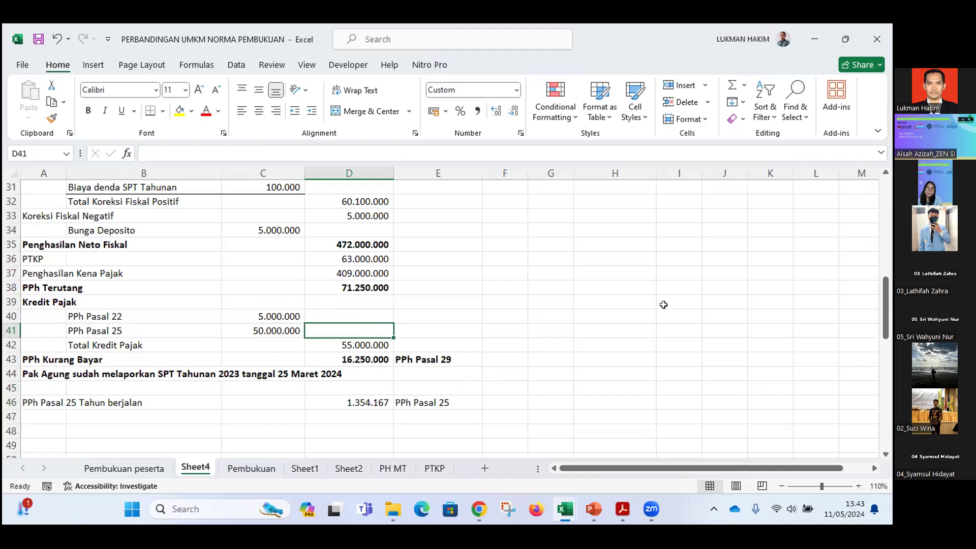
pyautogui.click(360, 402)
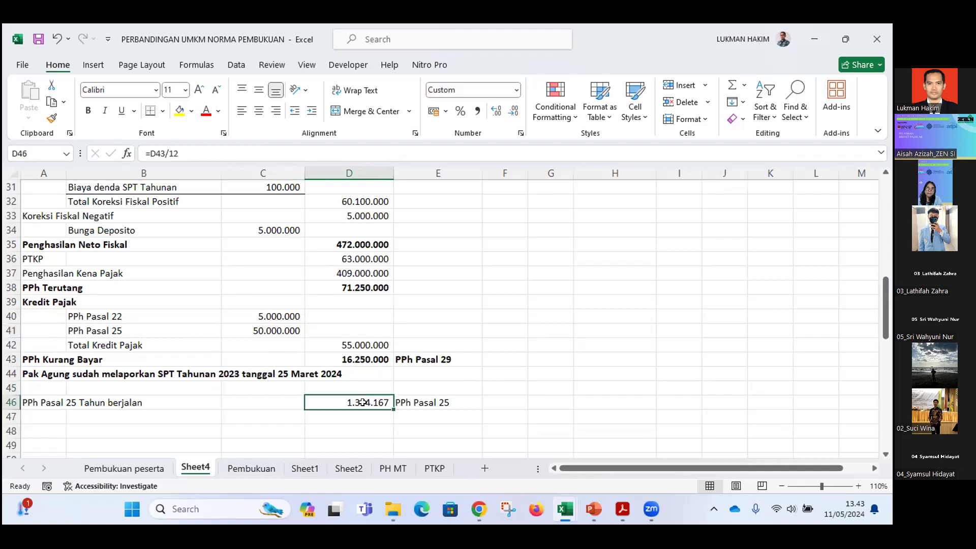
pyautogui.click(270, 328)
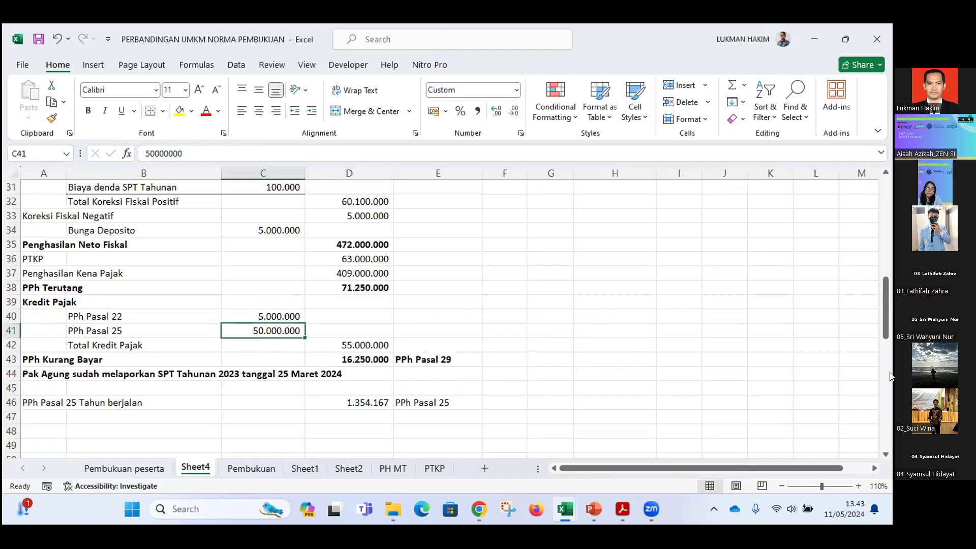
pyautogui.click(261, 315)
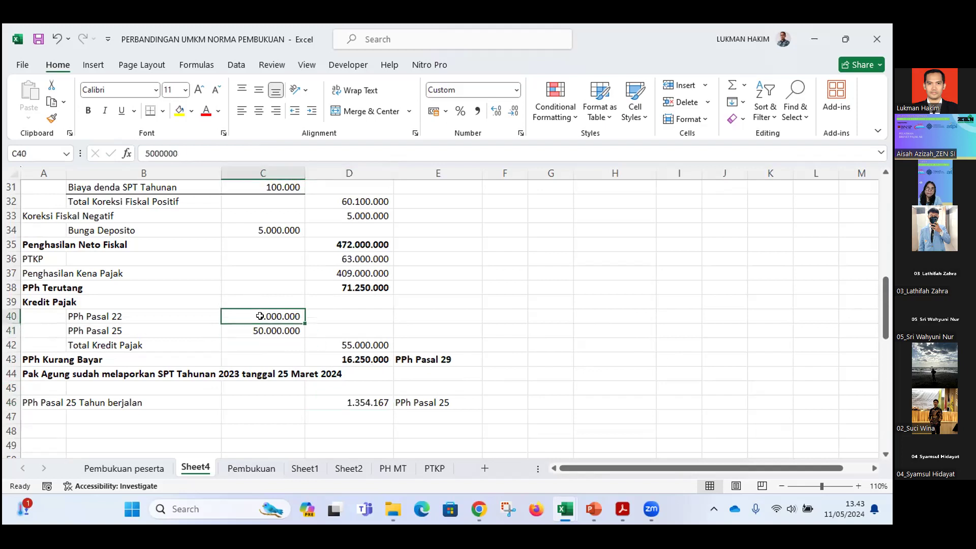
pyautogui.click(258, 331)
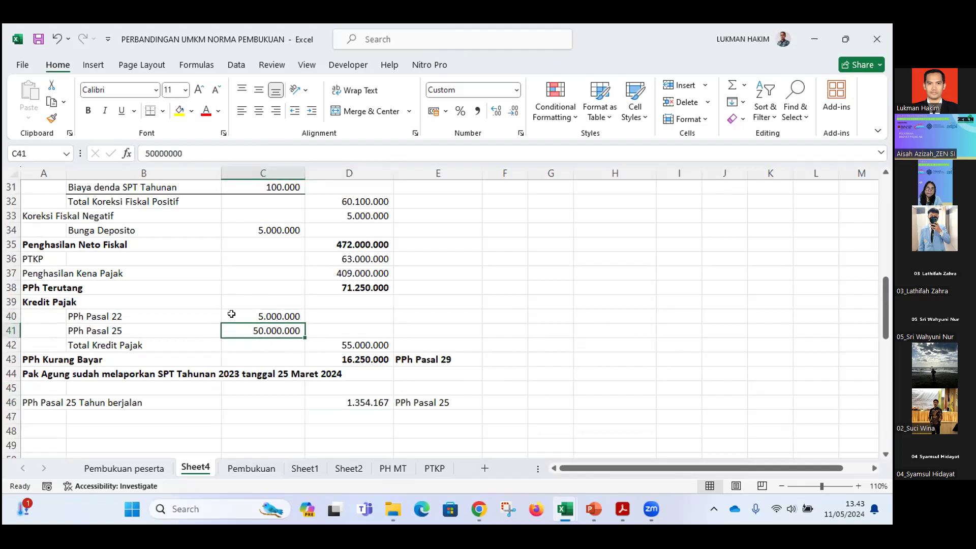
pyautogui.click(282, 342)
pyautogui.click(274, 326)
# - Examine the Total Kredit Pajak and PPh Kurang Bayar formulas, and check them against the profit and loss report and its year heading
pyautogui.click(355, 342)
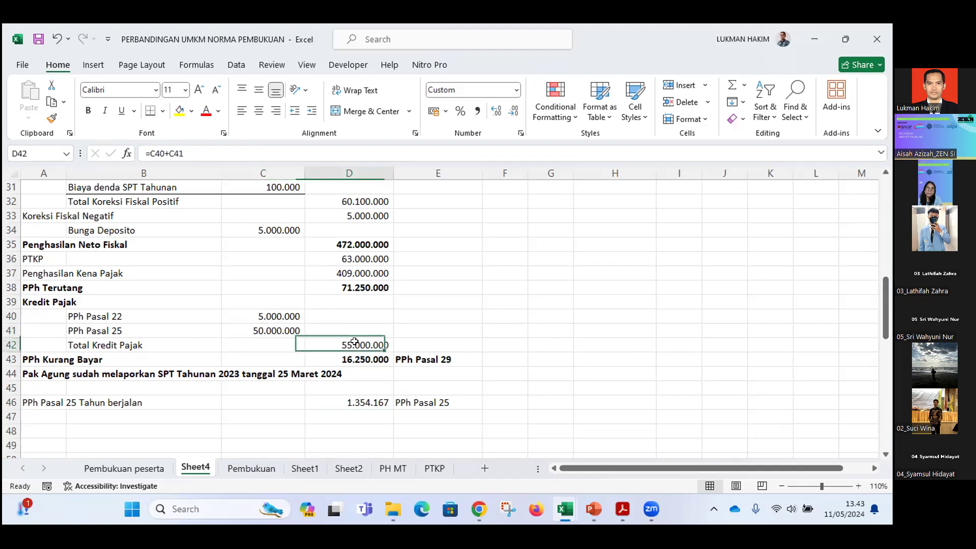
pyautogui.click(353, 355)
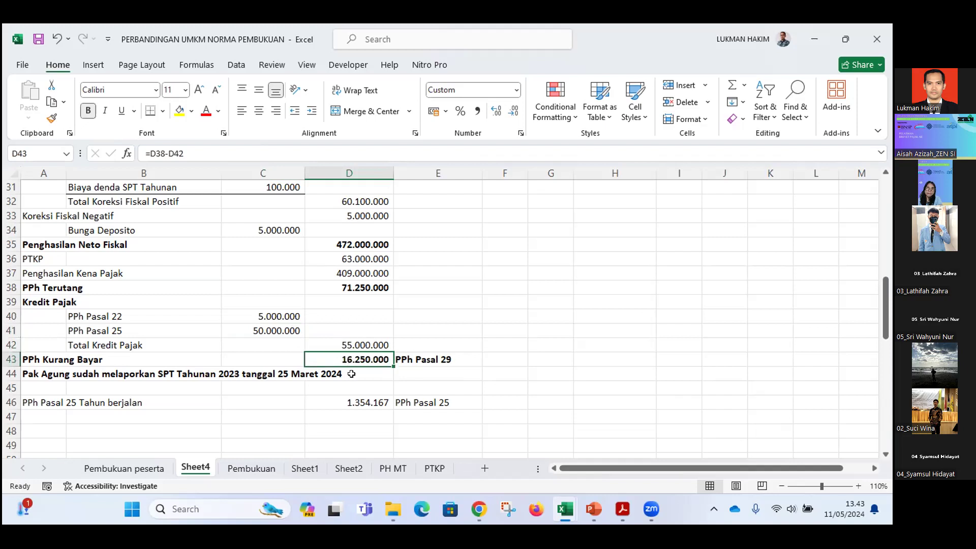
pyautogui.click(50, 373)
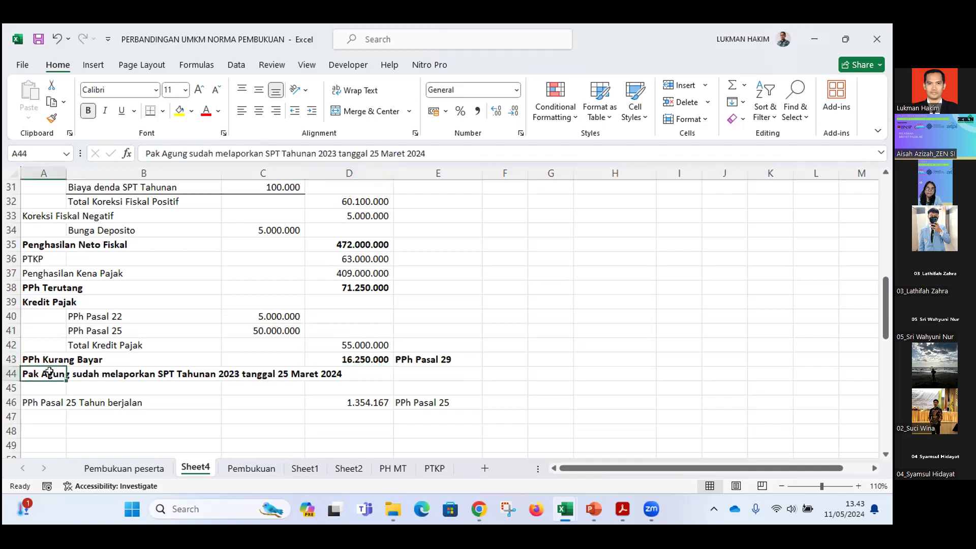
pyautogui.click(47, 361)
pyautogui.click(345, 361)
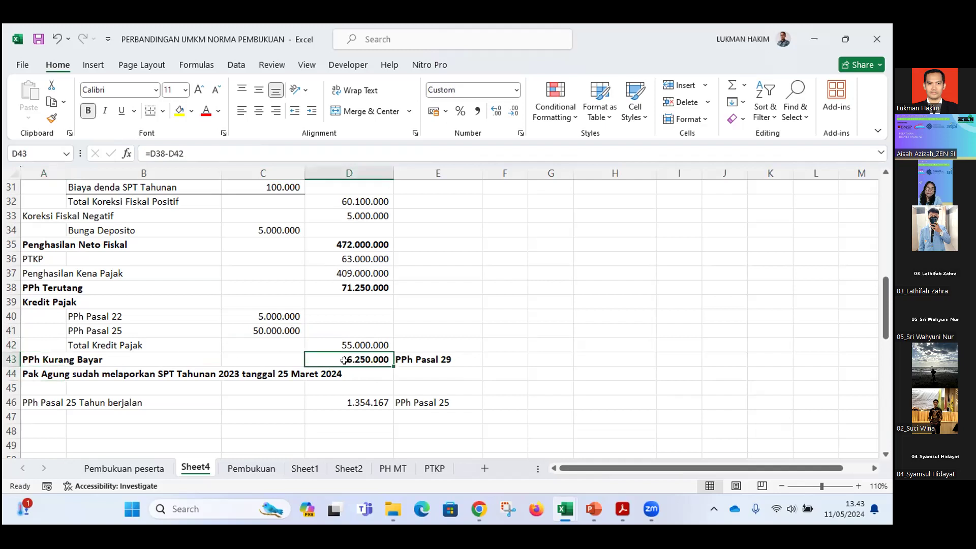
pyautogui.scroll(2, 342, 361)
pyautogui.scroll(6, 341, 362)
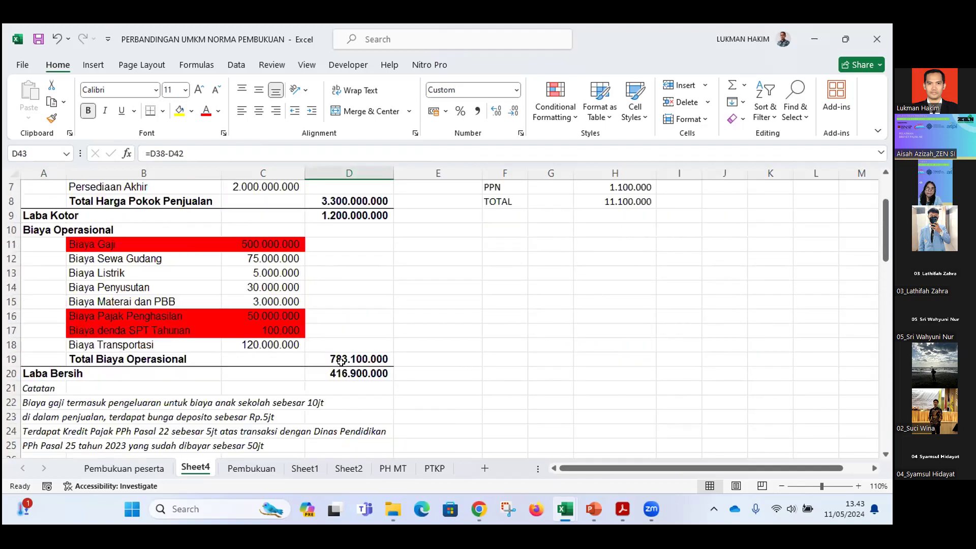
pyautogui.scroll(-10, 341, 361)
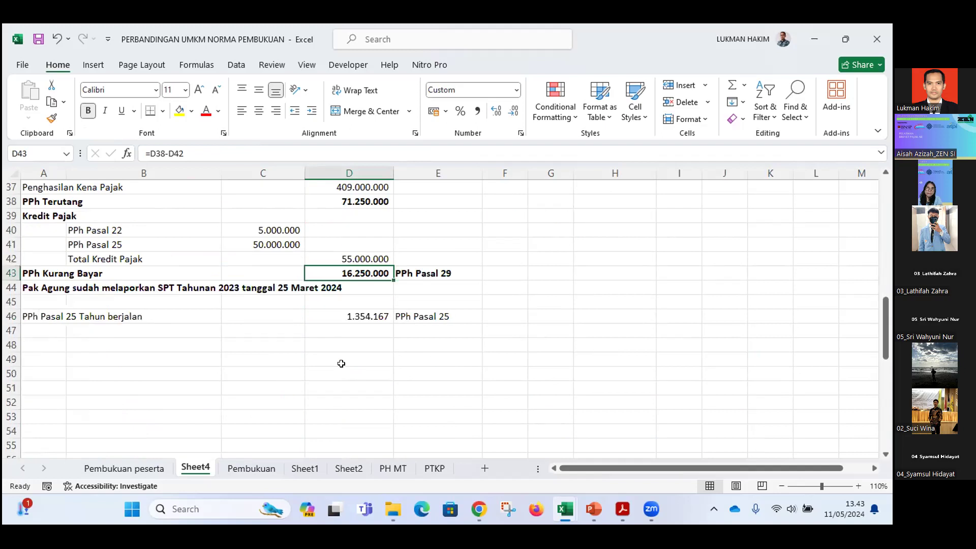
pyautogui.scroll(12, 341, 363)
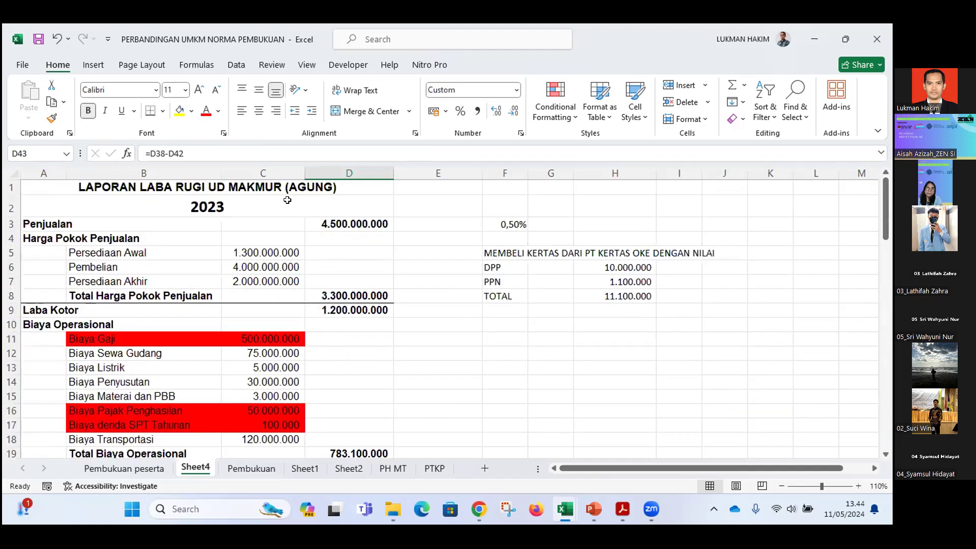
pyautogui.click(259, 195)
pyautogui.scroll(-11, 250, 241)
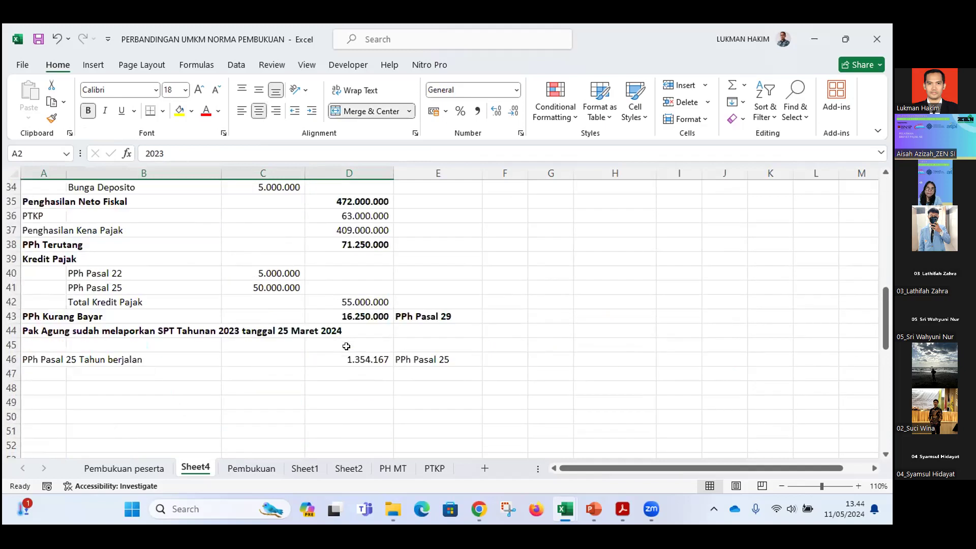
# - Re-enter the PPh Pasal 25 Tahun berjalan formula in D46 as =D43/12
pyautogui.click(374, 357)
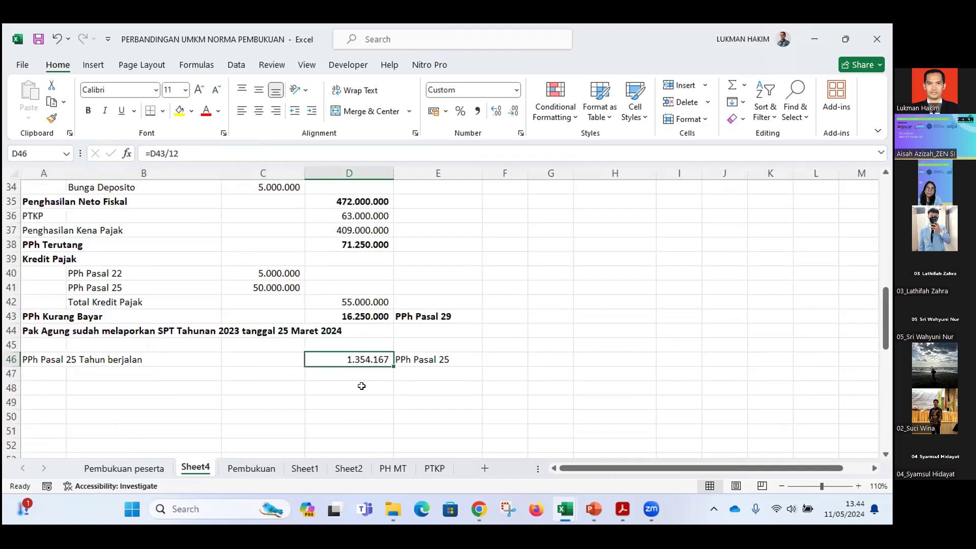
pyautogui.write('=')
pyautogui.press('Up')
pyautogui.press('Up')
pyautogui.press('Up')
pyautogui.write('/12')
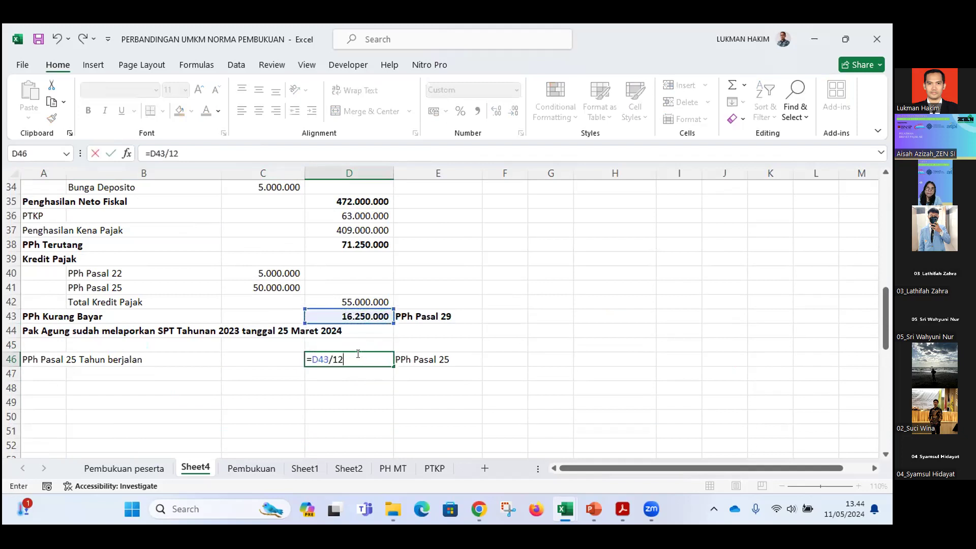
pyautogui.press('Return')
pyautogui.click(513, 385)
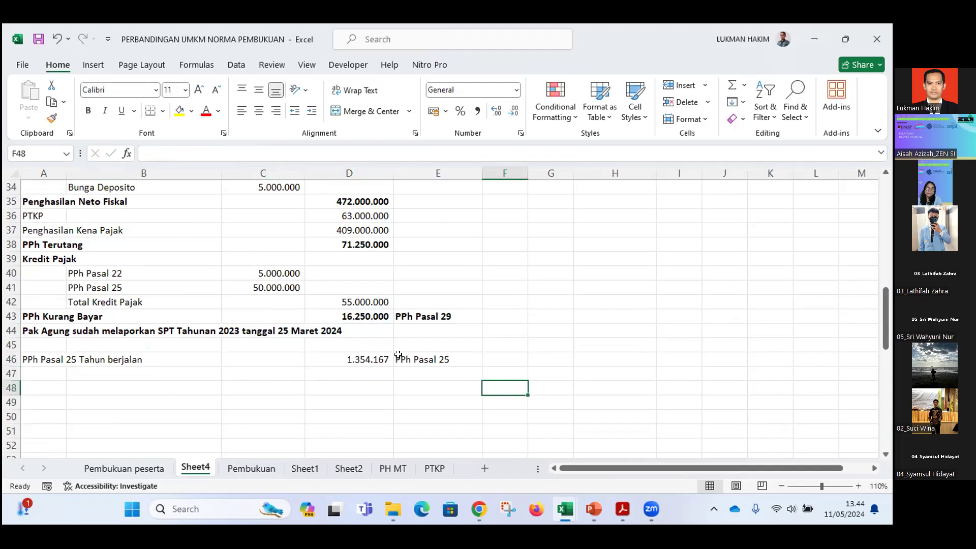
# - Set the PPh Pasal 25 Tahun berjalan in D46 to =(D38-C40)/12, deducting only the PPh Pasal 22 credit from PPh Terutang
pyautogui.click(352, 353)
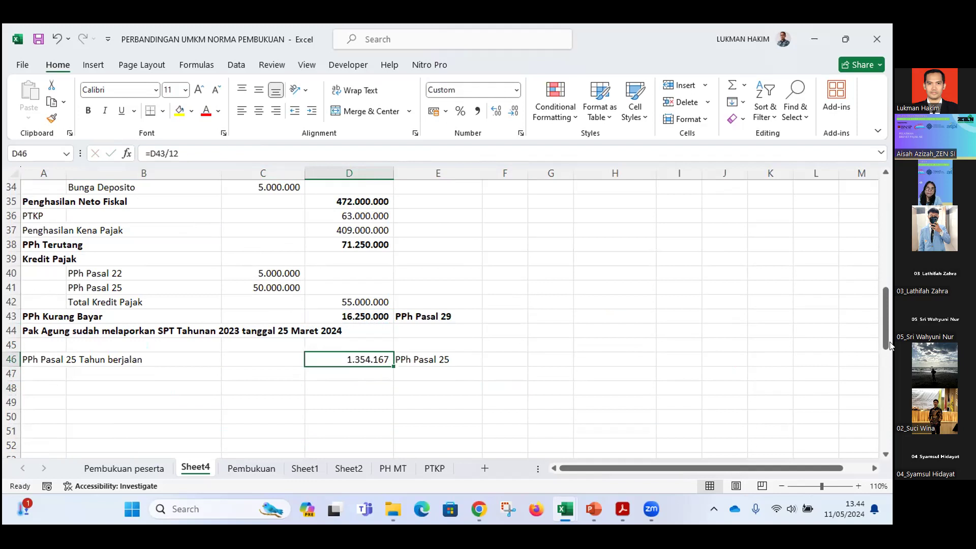
pyautogui.write('=')
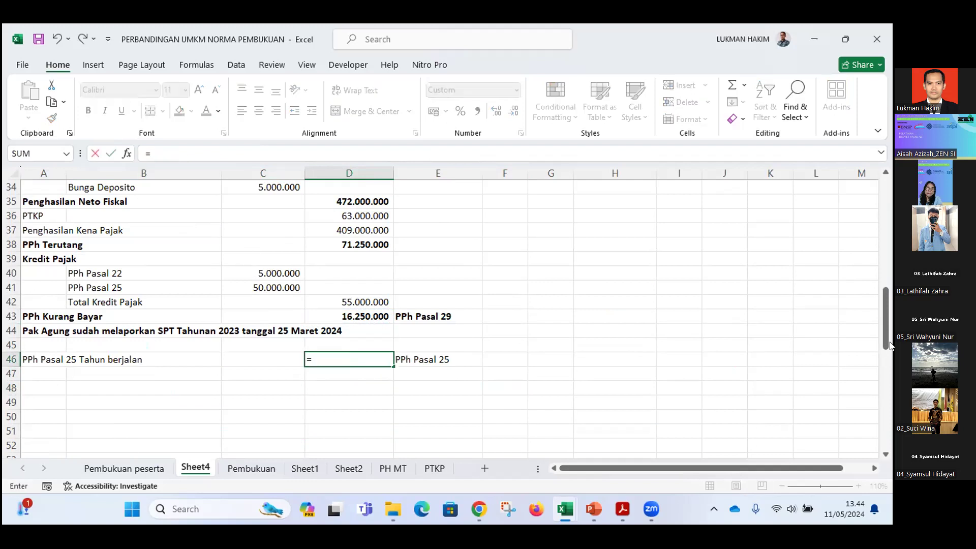
pyautogui.write('(')
pyautogui.press('Up')
pyautogui.press('Up')
pyautogui.press('Up')
pyautogui.press('Up')
pyautogui.press('Up')
pyautogui.press('Up')
pyautogui.press('Up')
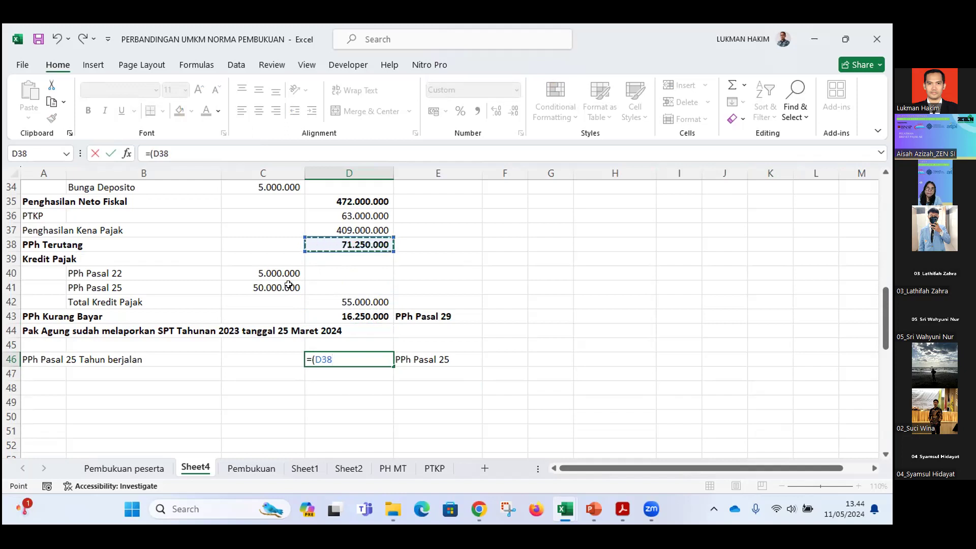
pyautogui.write('-')
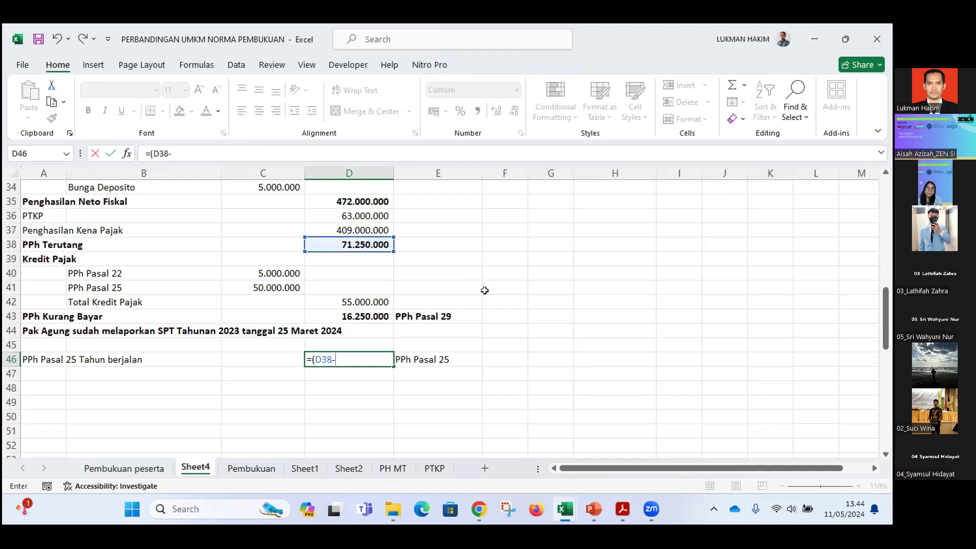
pyautogui.click(263, 271)
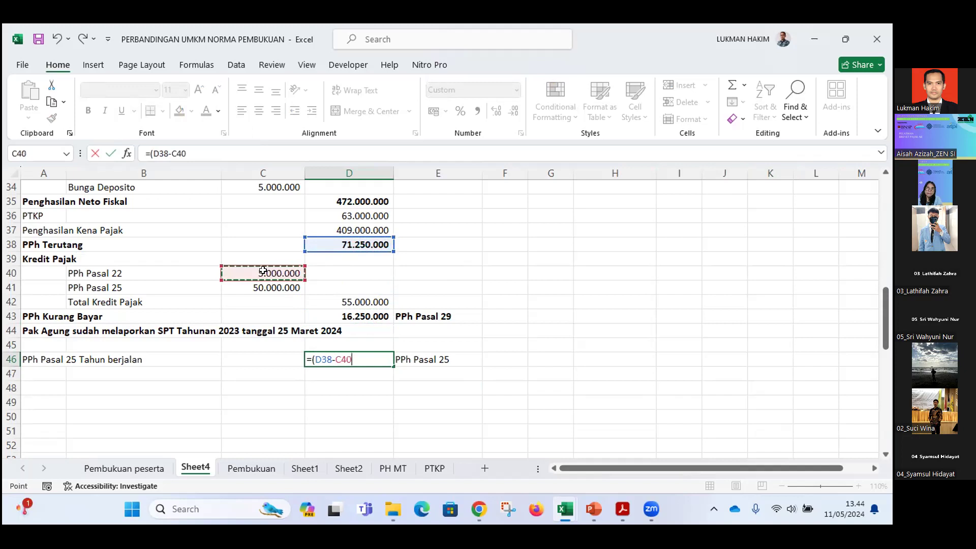
pyautogui.write(')/12')
pyautogui.press('Return')
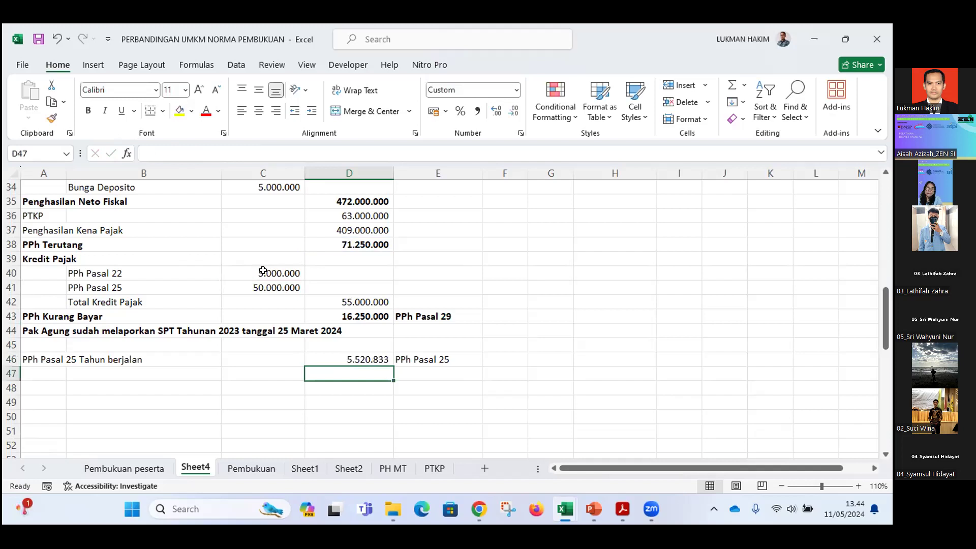
# - Examine the PPh Pasal 25 instalment formula in D46 and the PPh Pasal 22 and PPh Pasal 25 credits in C40:C41
pyautogui.click(57, 361)
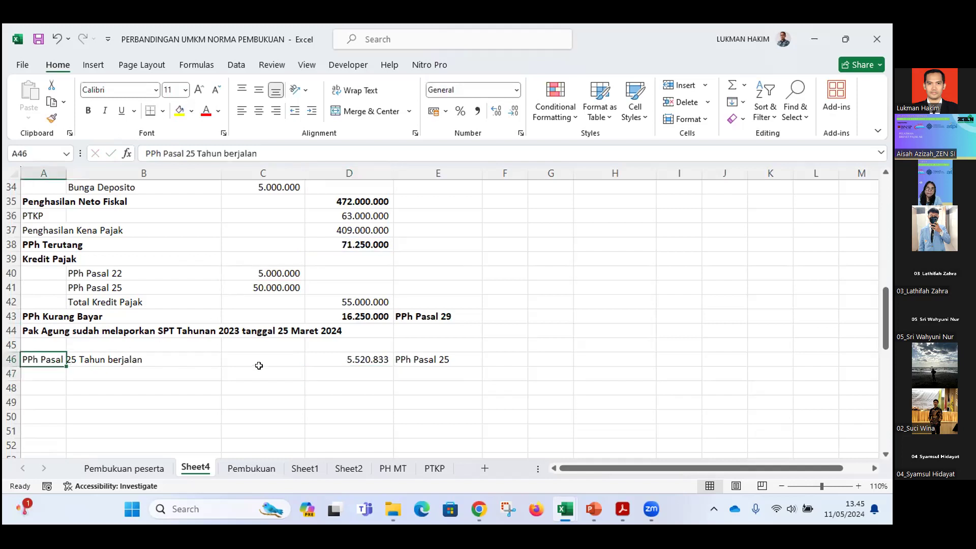
pyautogui.click(322, 357)
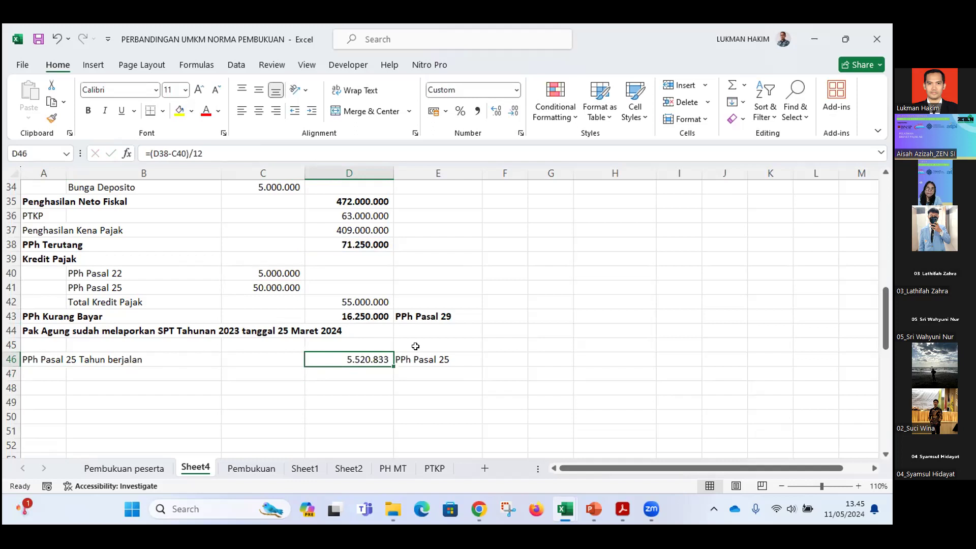
pyautogui.click(349, 387)
pyautogui.click(353, 356)
pyautogui.click(324, 386)
pyautogui.click(357, 354)
pyautogui.click(287, 274)
pyautogui.click(275, 286)
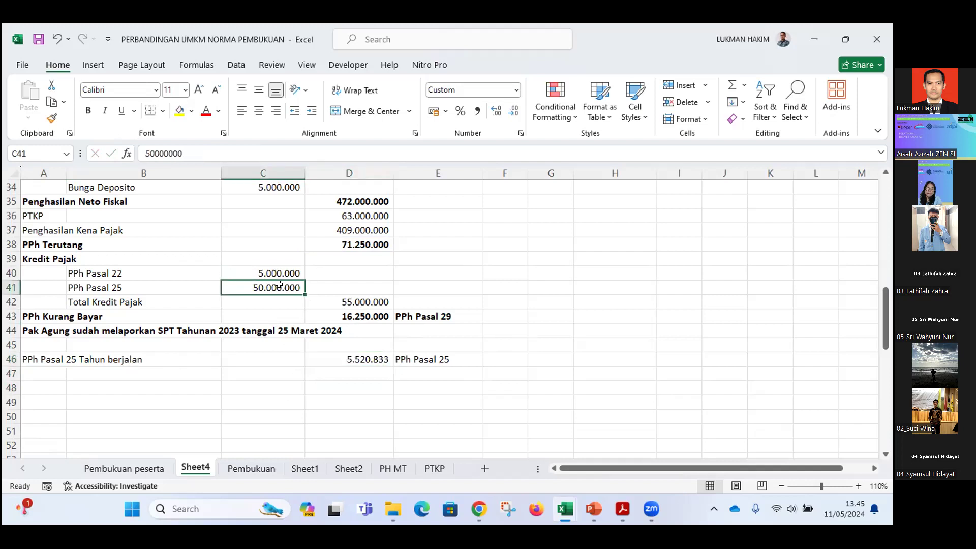
pyautogui.click(283, 272)
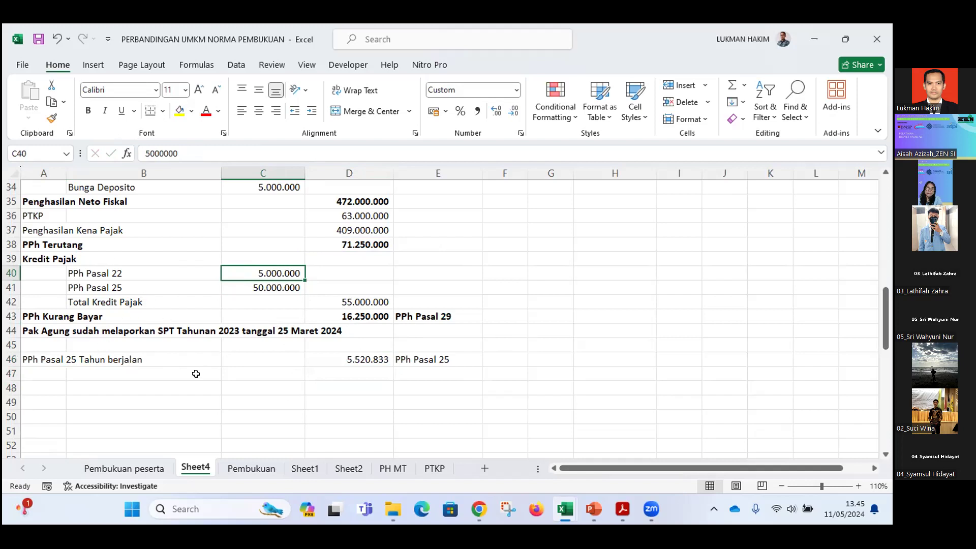
# - Examine the instalment formula in D46 against the PPh Terutang formula in D38 and the PPh Pasal 25 credit in C41
pyautogui.click(272, 355)
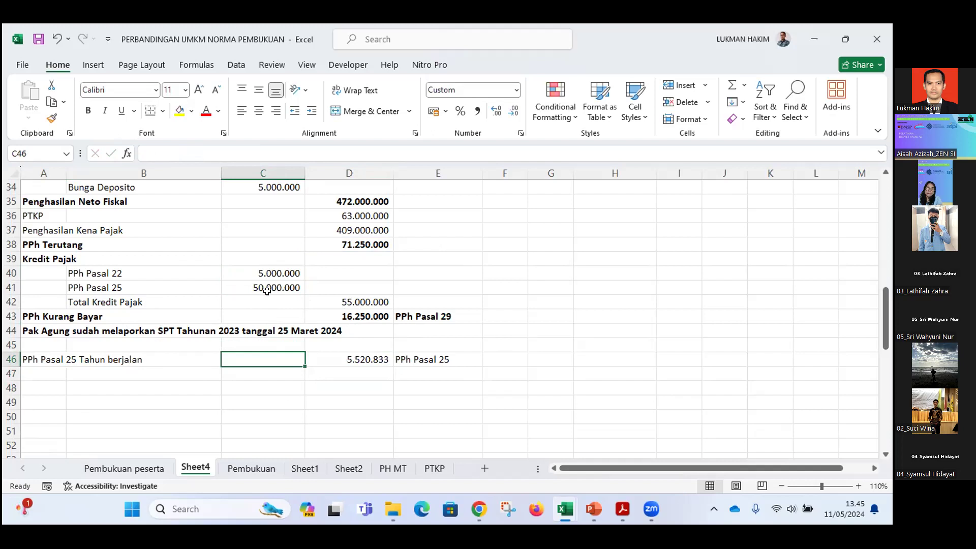
pyautogui.click(357, 356)
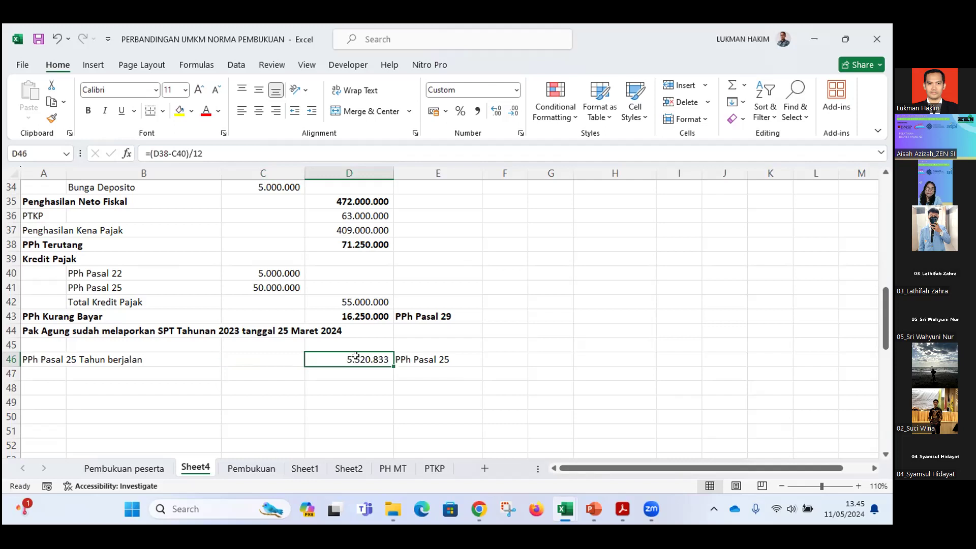
pyautogui.click(325, 387)
pyautogui.click(349, 361)
pyautogui.click(360, 243)
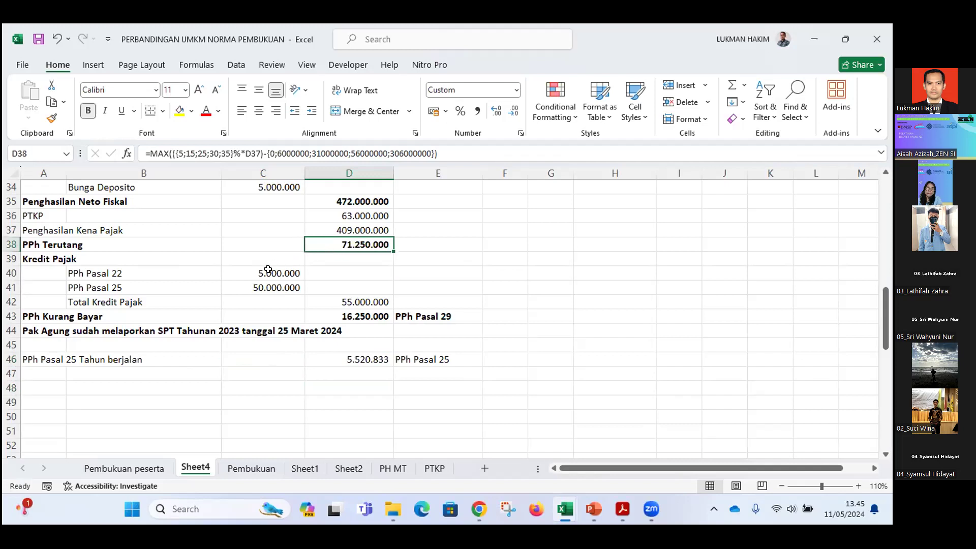
pyautogui.click(262, 288)
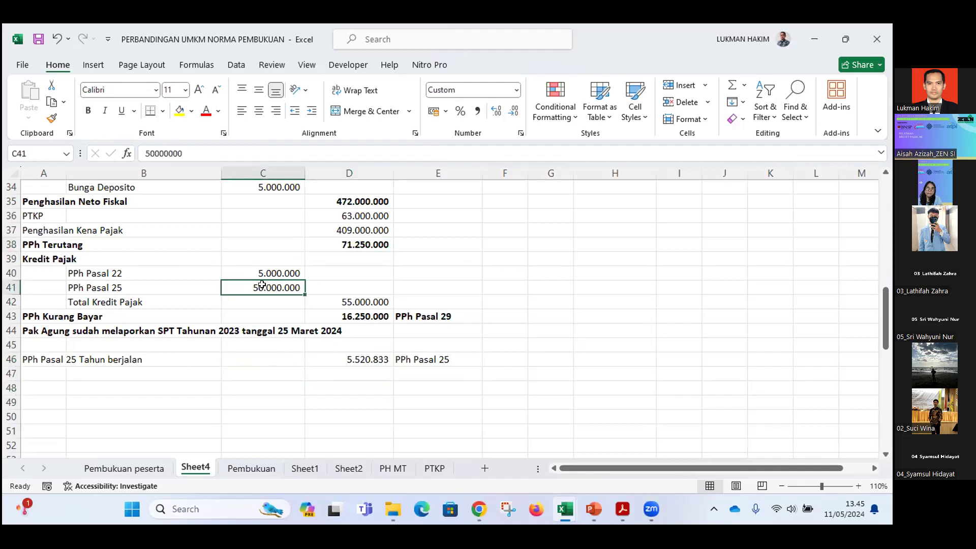
pyautogui.click(360, 359)
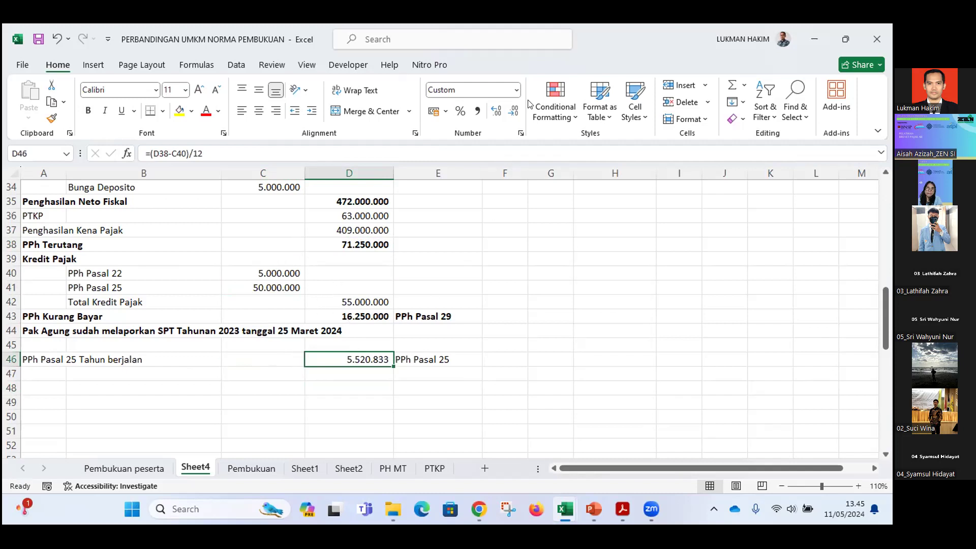
pyautogui.click(353, 288)
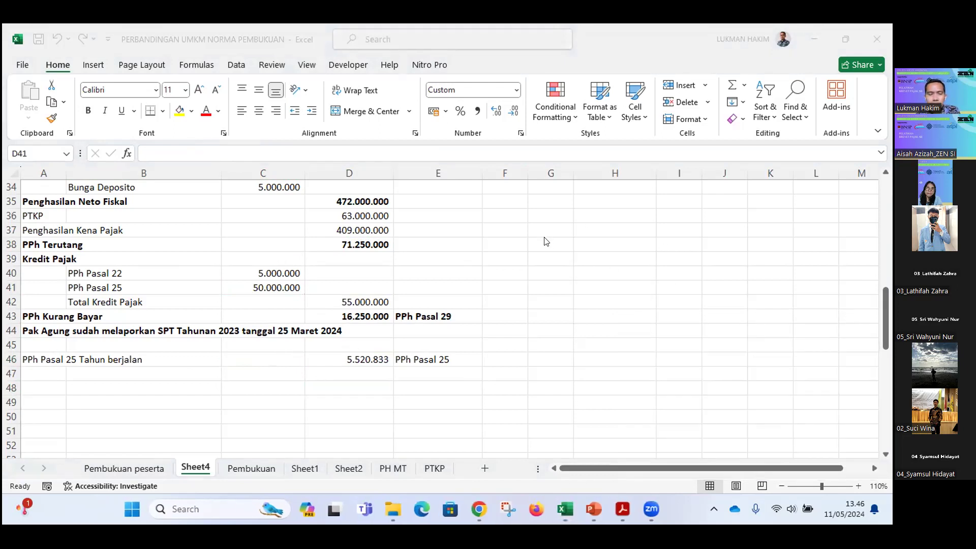
pyautogui.click(347, 280)
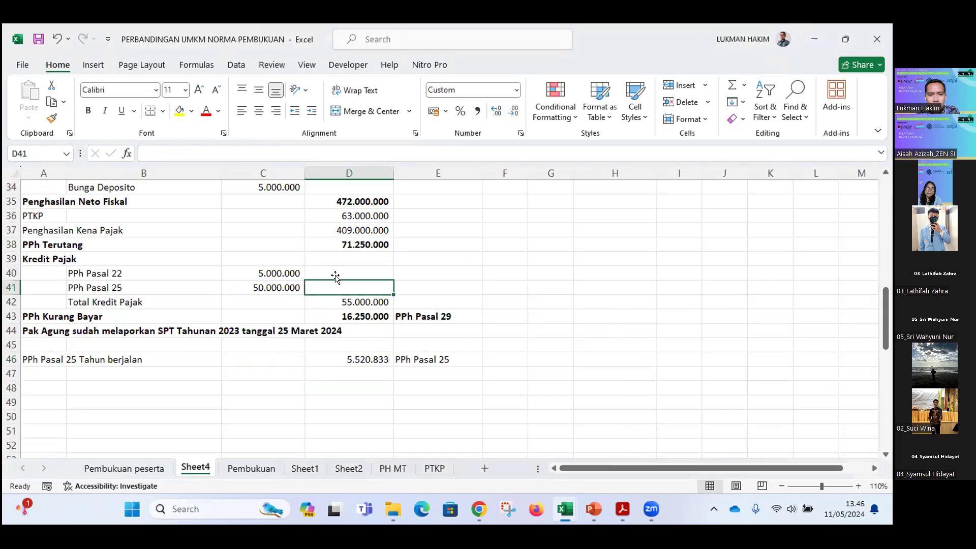
pyautogui.click(485, 259)
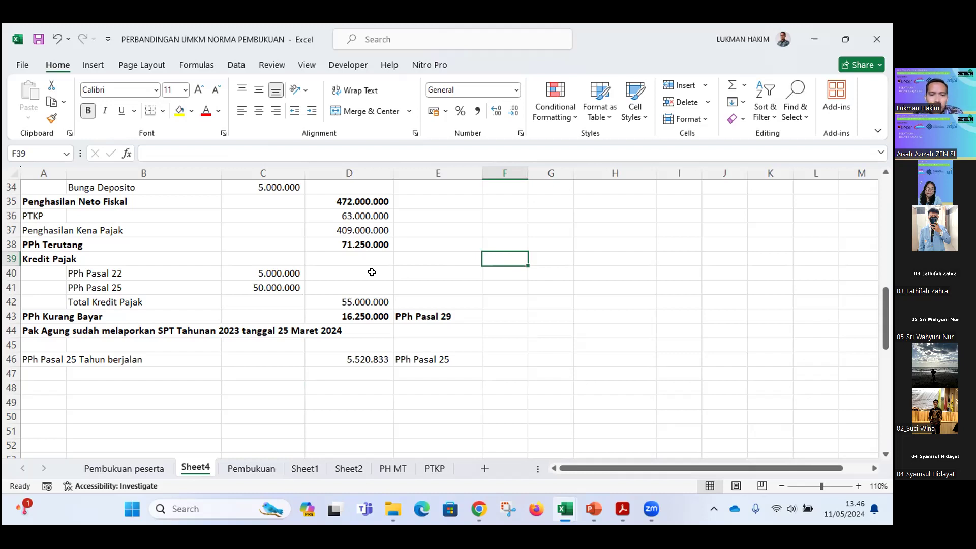
pyautogui.click(276, 284)
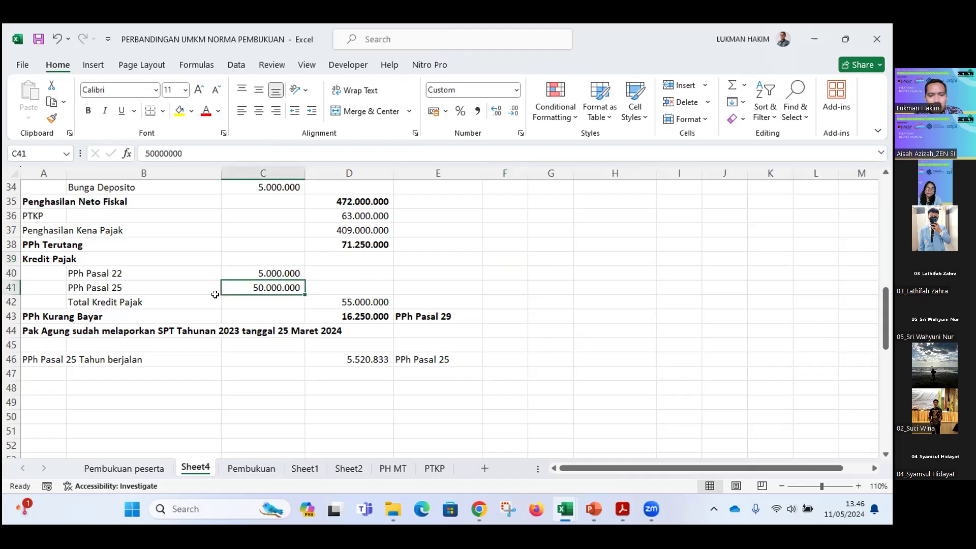
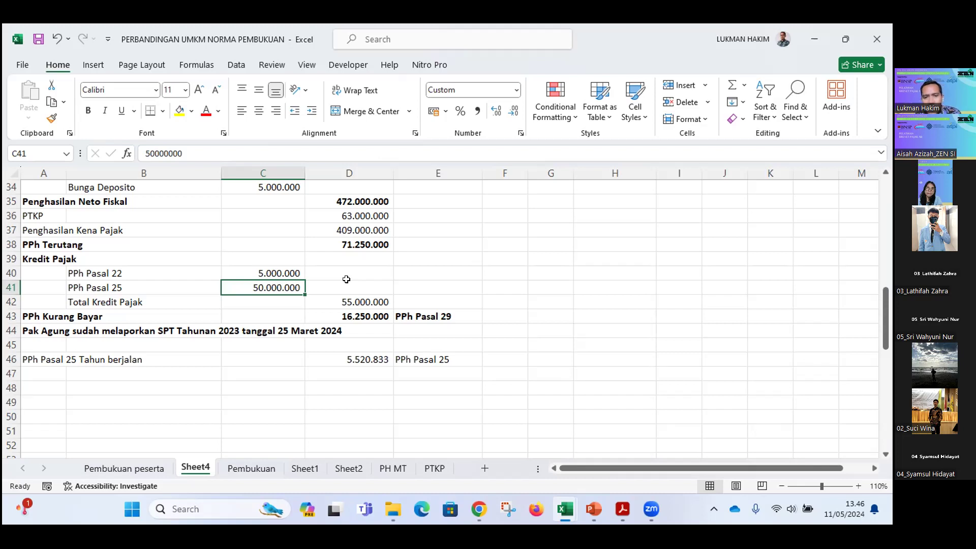
pyautogui.scroll(1, 287, 281)
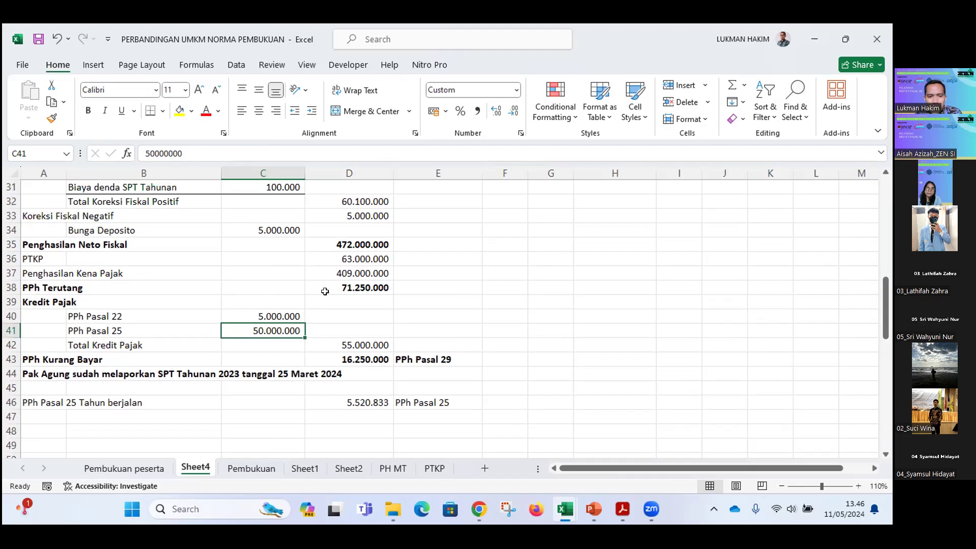
pyautogui.click(356, 397)
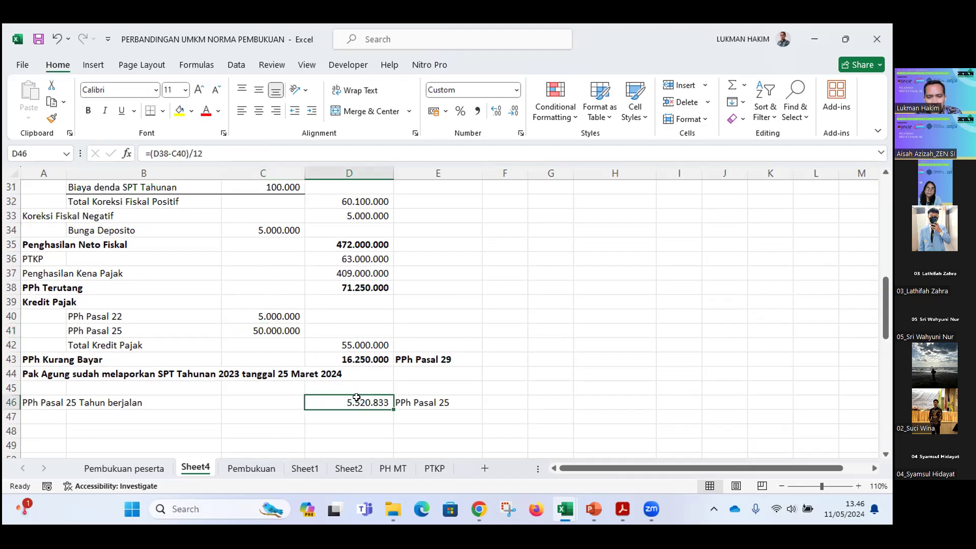
pyautogui.click(281, 331)
# - Change the note in A25 to state that the PPh Pasal 25 tahun 2023 already paid is 80jt
pyautogui.scroll(2, 280, 327)
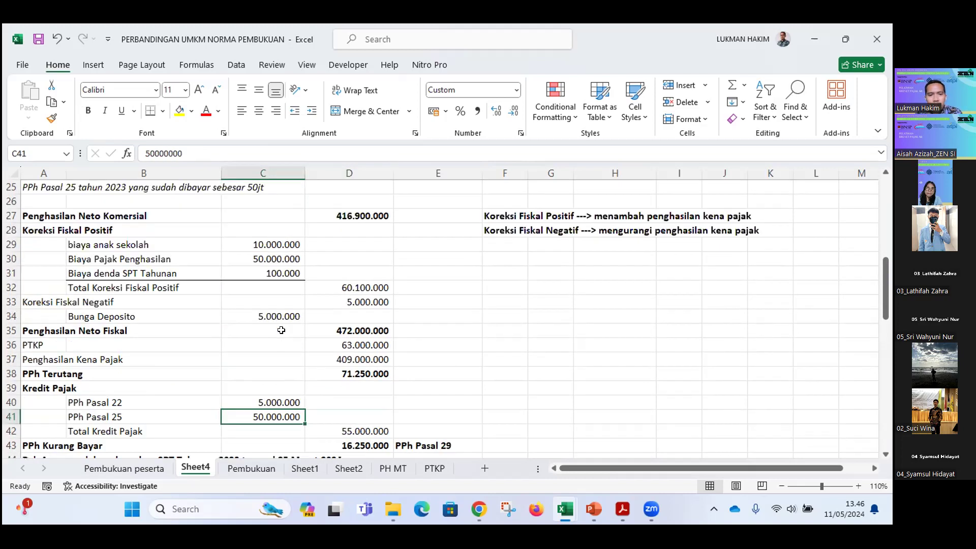
pyautogui.scroll(1, 180, 305)
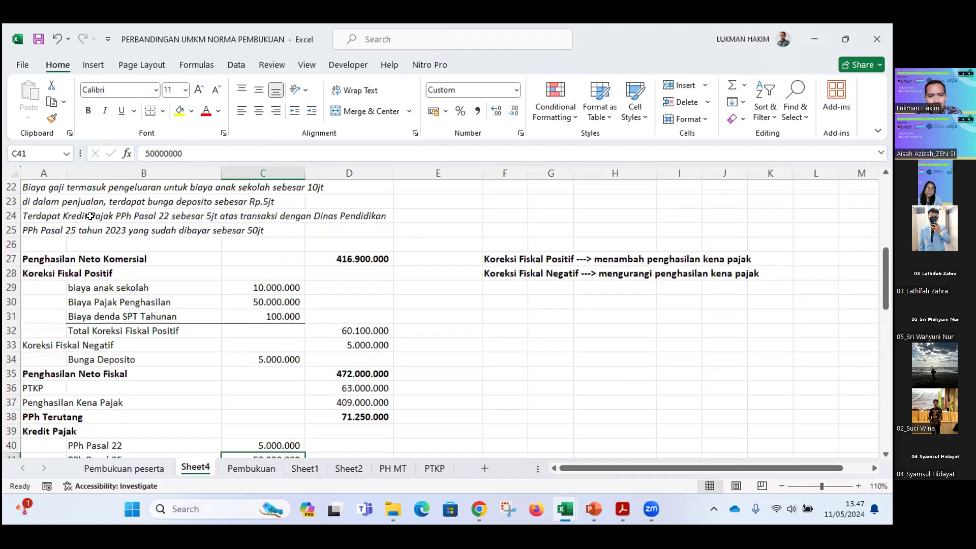
pyautogui.click(34, 232)
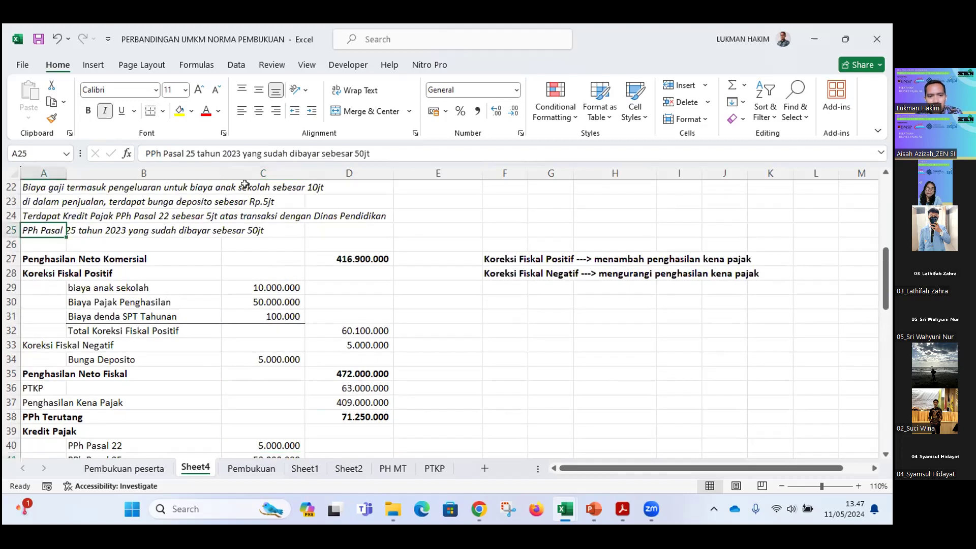
pyautogui.click(356, 149)
pyautogui.press('Delete')
pyautogui.write('8')
pyautogui.press('Return')
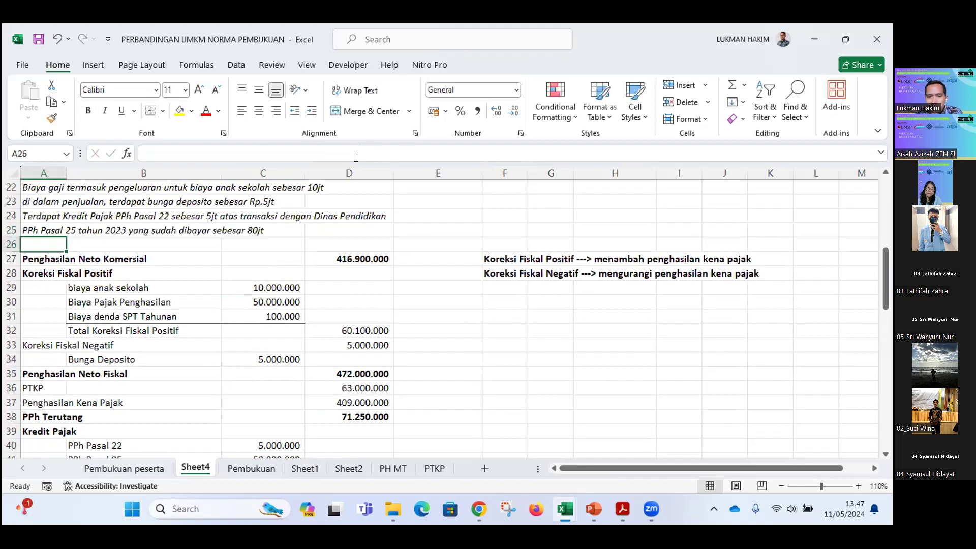
# - Set the PPh Pasal 25 credit in C41 to 80.000.000
pyautogui.scroll(-4, 351, 252)
pyautogui.click(263, 283)
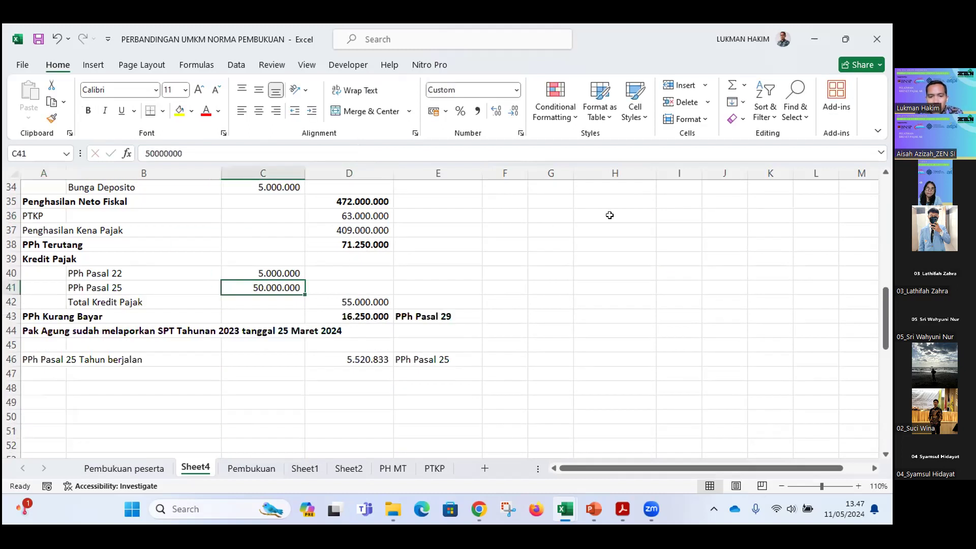
pyautogui.write('80.000.000')
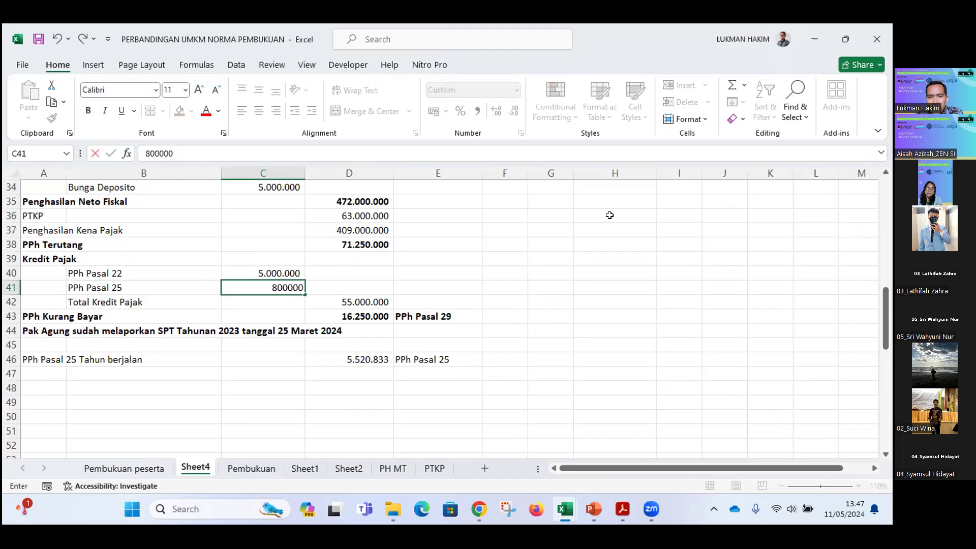
pyautogui.press('Return')
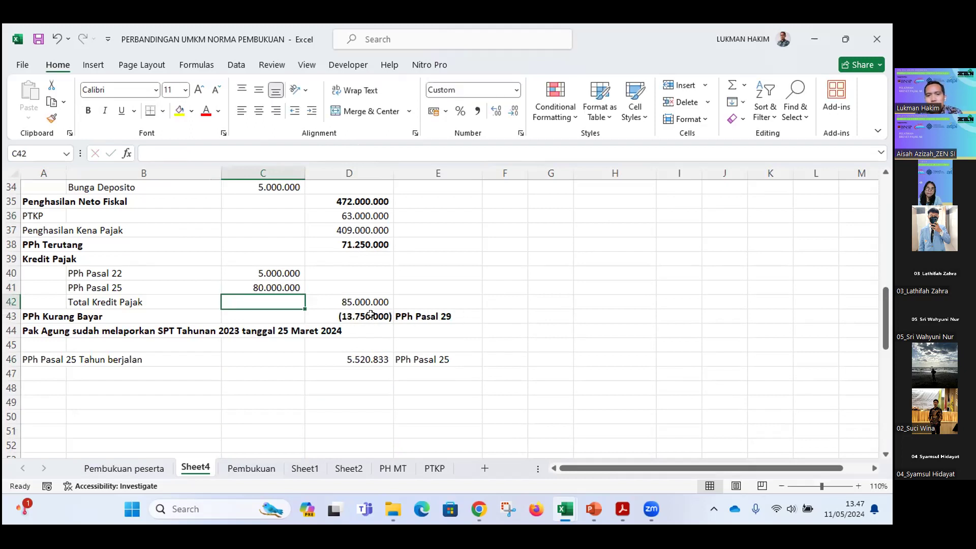
# - Examine how the larger credit affects PPh Kurang Bayar in D43 and the PPh Pasal 25 instalment in D46
pyautogui.click(372, 317)
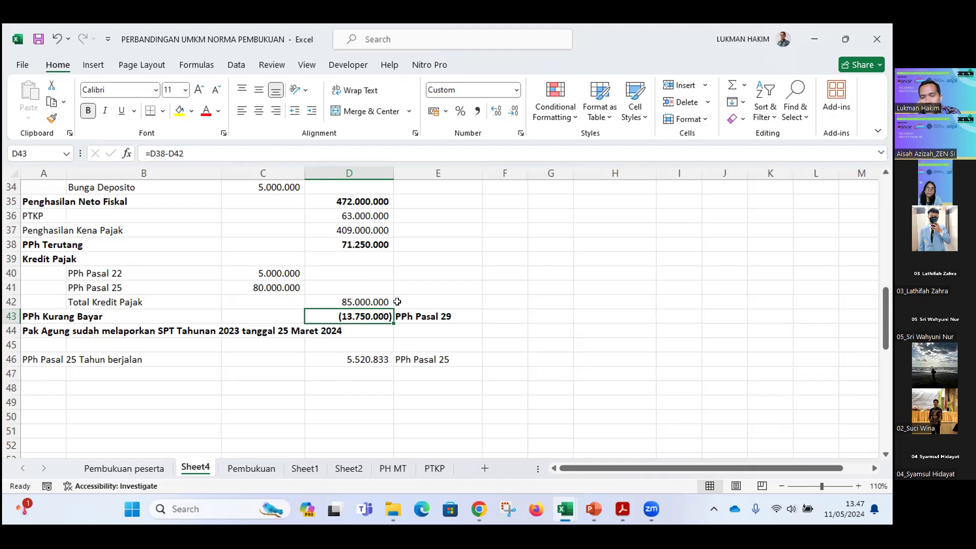
pyautogui.click(359, 356)
pyautogui.press('Return')
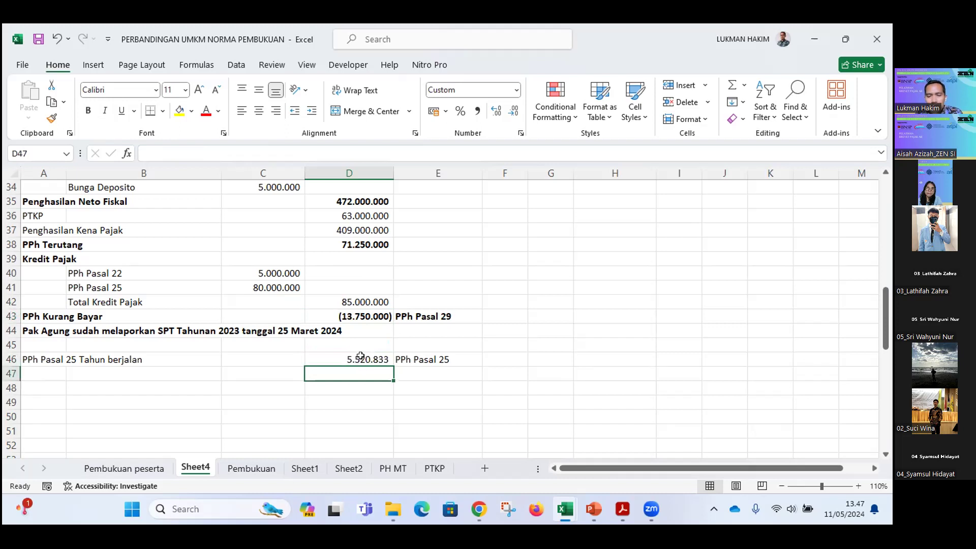
pyautogui.click(359, 359)
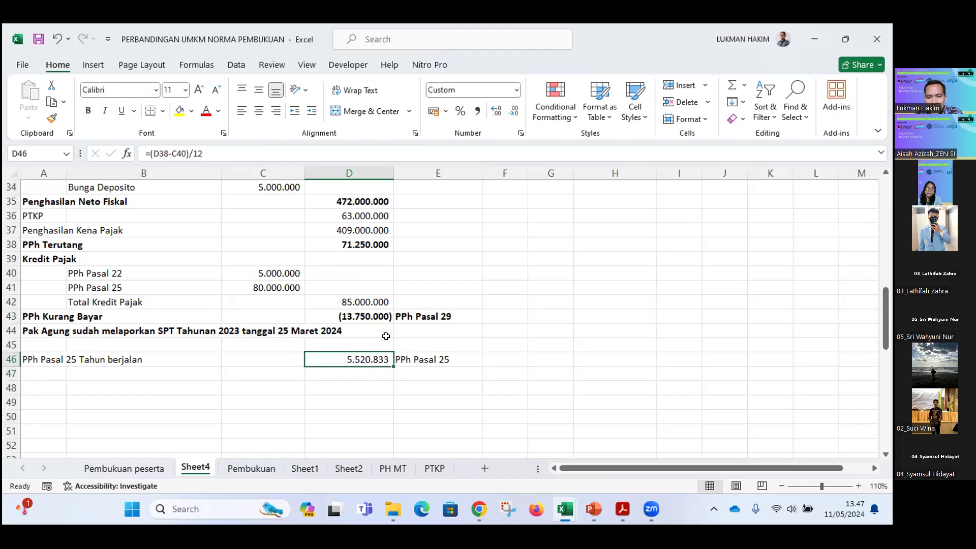
pyautogui.press('Return')
pyautogui.click(360, 357)
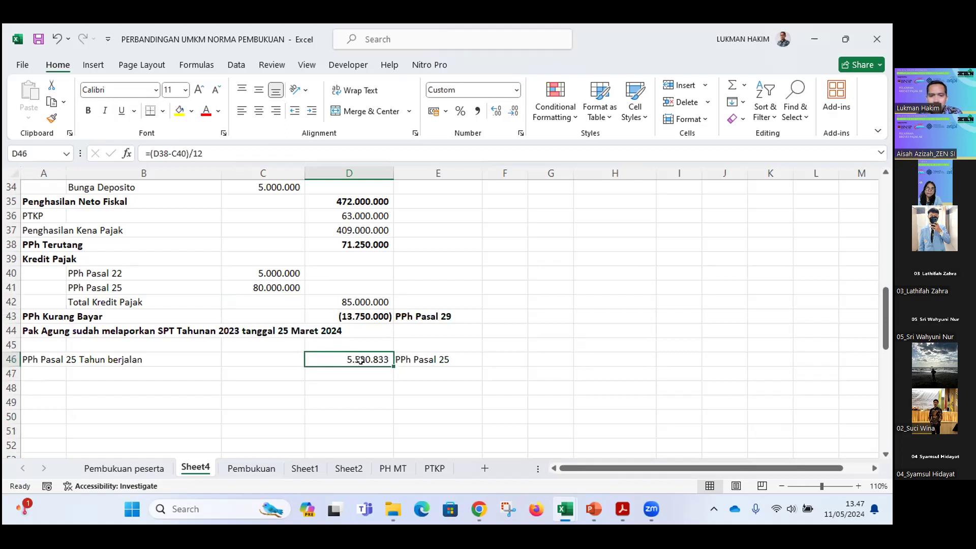
pyautogui.press('Return')
pyautogui.click(365, 357)
pyautogui.press('Return')
pyautogui.click(365, 357)
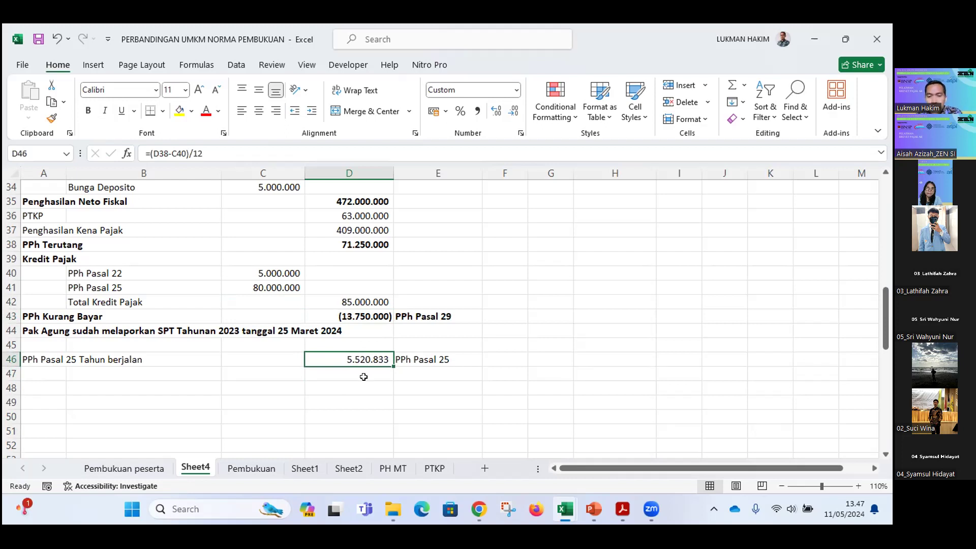
pyautogui.click(374, 372)
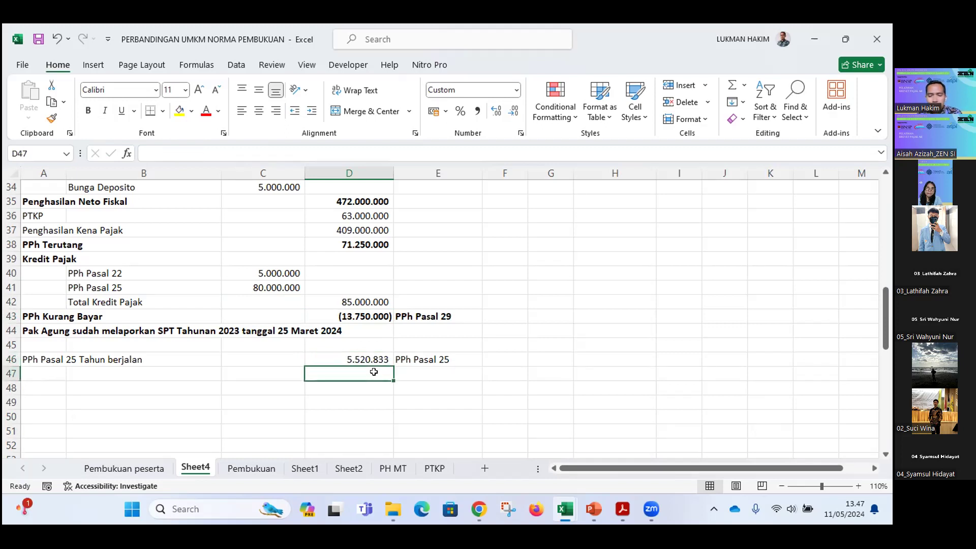
pyautogui.click(374, 356)
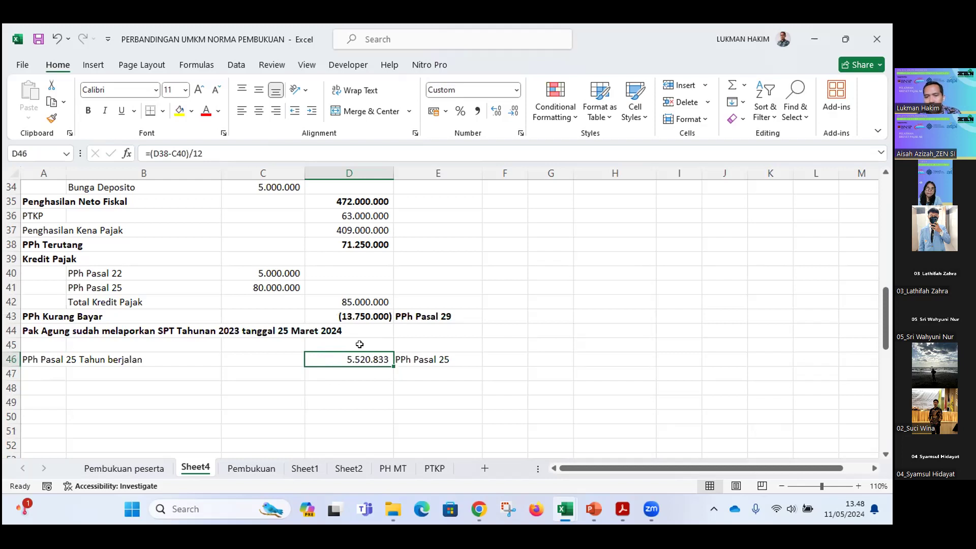
pyautogui.click(356, 375)
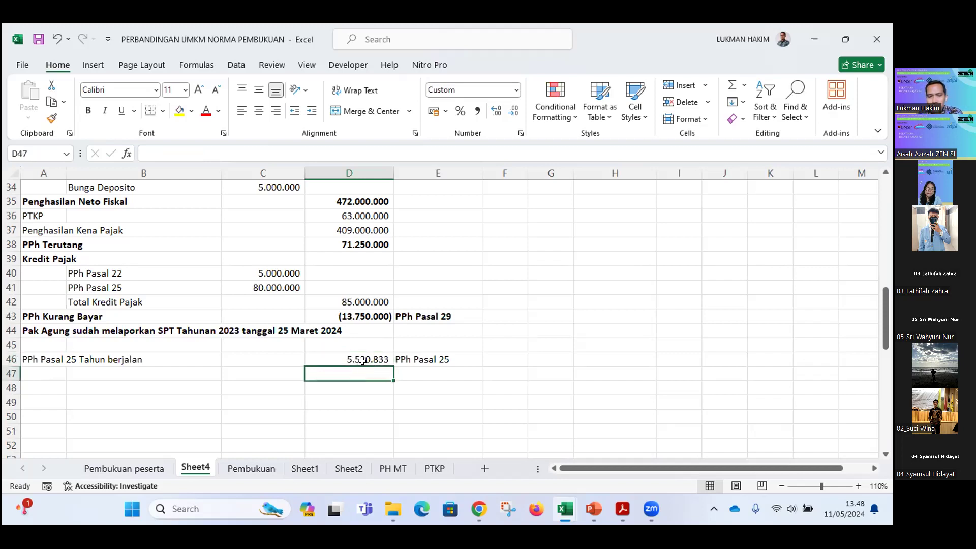
pyautogui.click(362, 360)
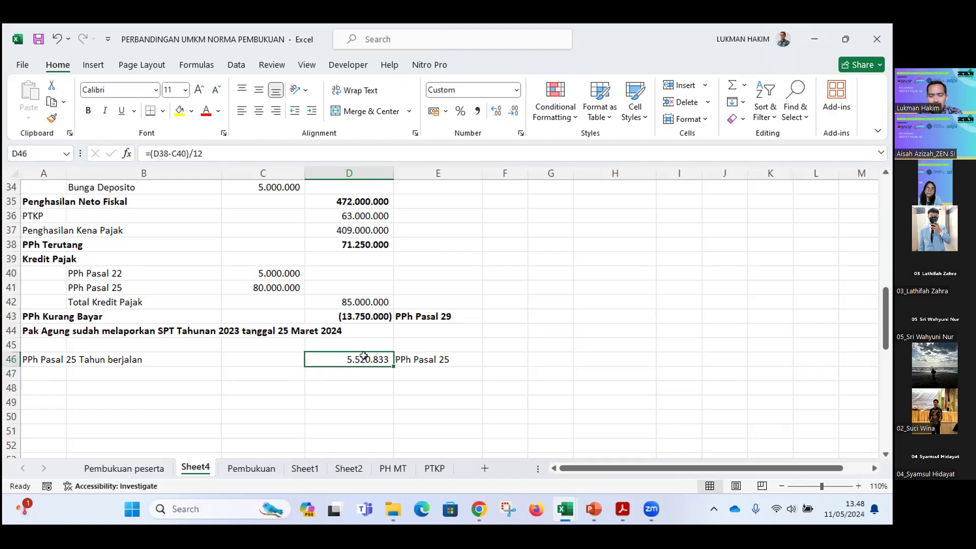
pyautogui.click(358, 372)
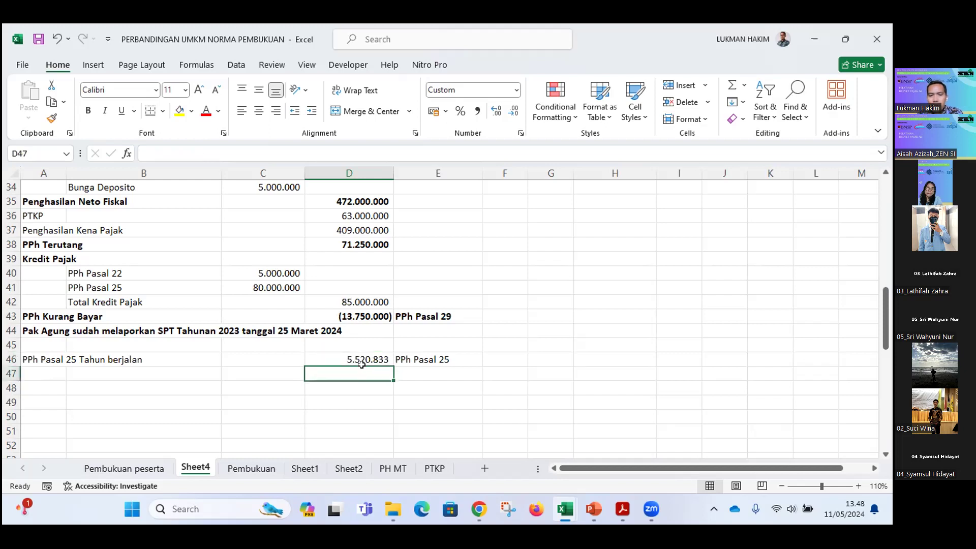
pyautogui.click(363, 357)
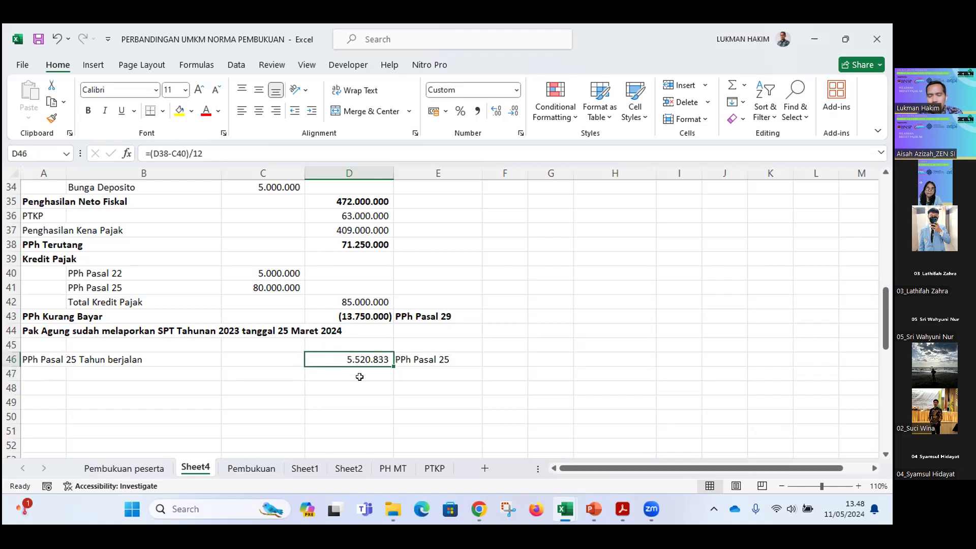
pyautogui.click(356, 375)
pyautogui.click(356, 358)
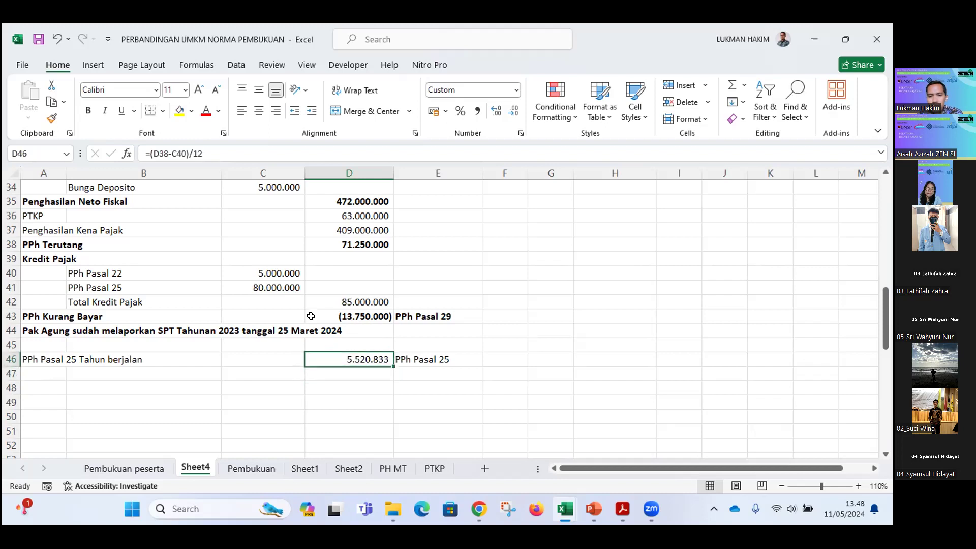
# - Restore the PPh Pasal 25 credit in C41 to 50.000.000 and recheck the PPh Pasal 25 Tahun berjalan row
pyautogui.click(263, 282)
pyautogui.write('50000000')
pyautogui.hotkey('ctrl', 'Return')
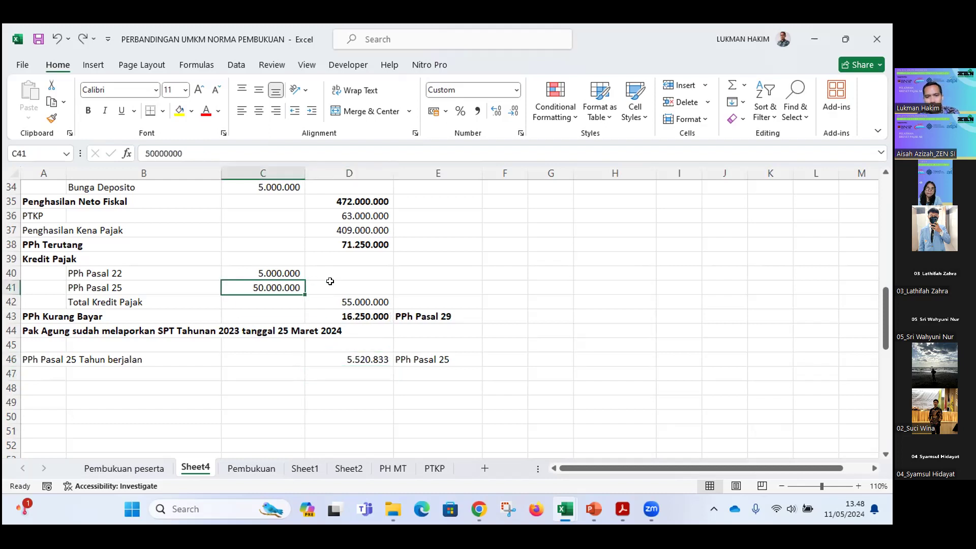
pyautogui.click(456, 304)
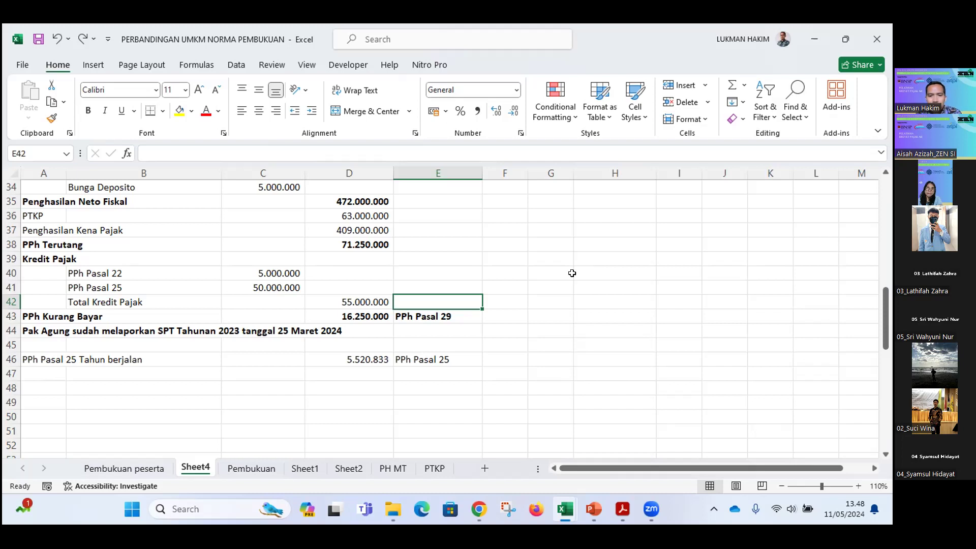
pyautogui.click(357, 360)
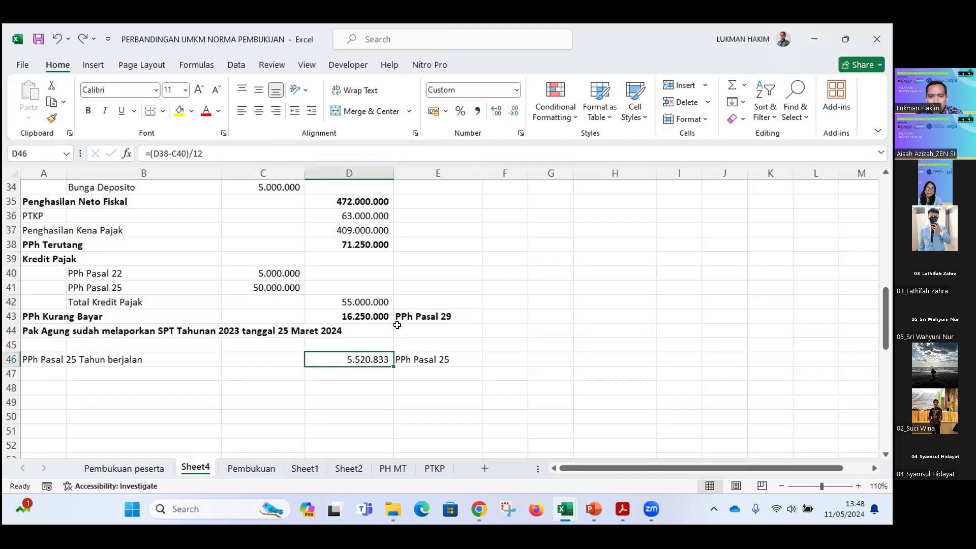
pyautogui.click(21, 357)
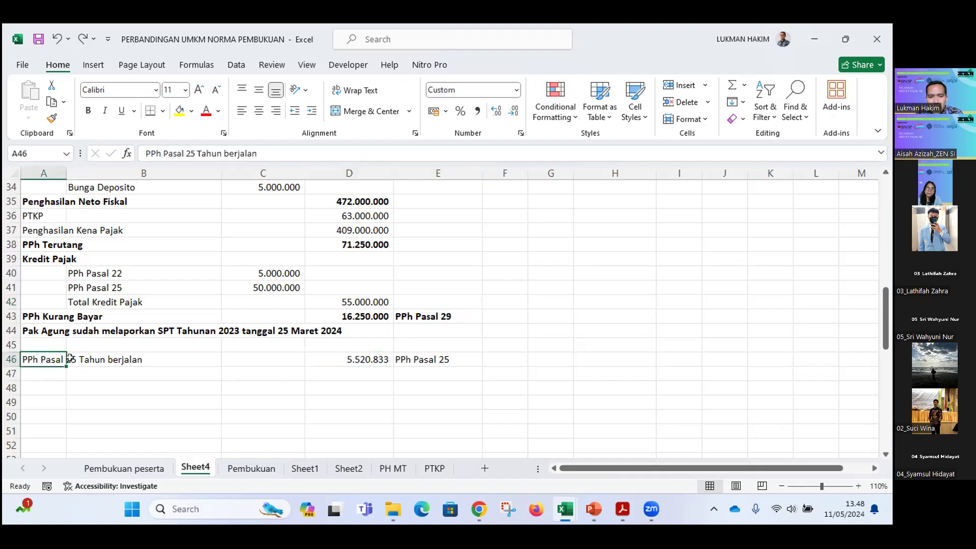
# - Switch to the 1770 workbook and examine how the PPh Pasal 25 instalment in item 21 is calculated
pyautogui.click(331, 356)
pyautogui.moveTo(566, 518)
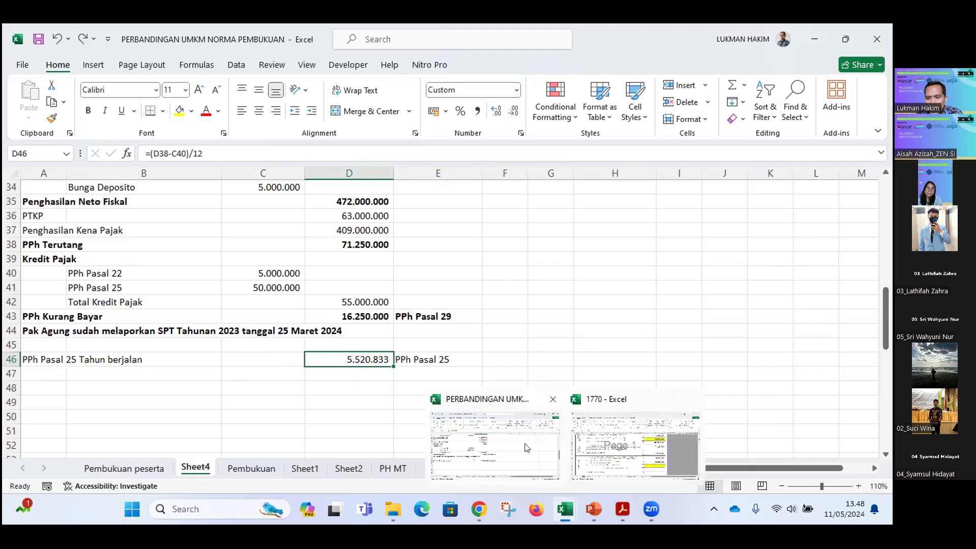
pyautogui.click(602, 439)
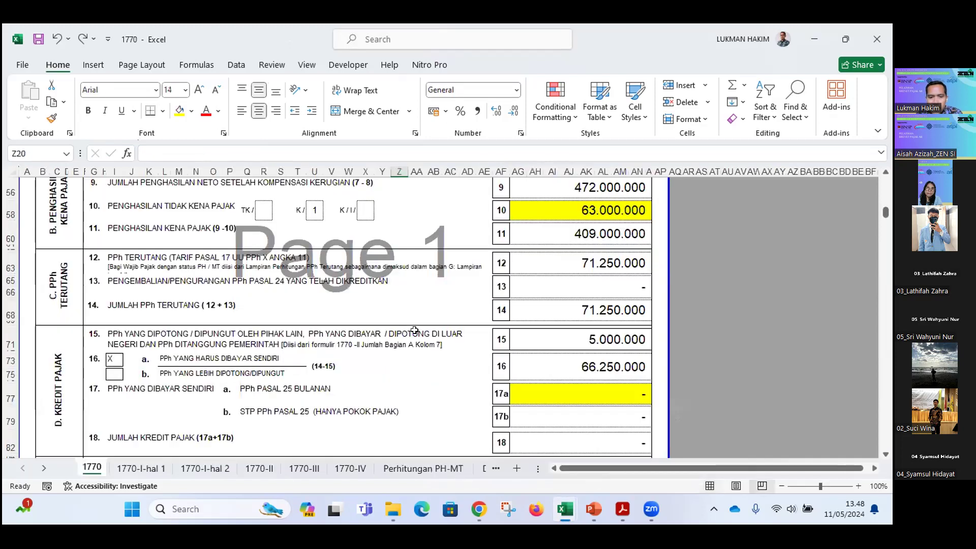
pyautogui.scroll(-3, 401, 330)
pyautogui.scroll(-5, 402, 330)
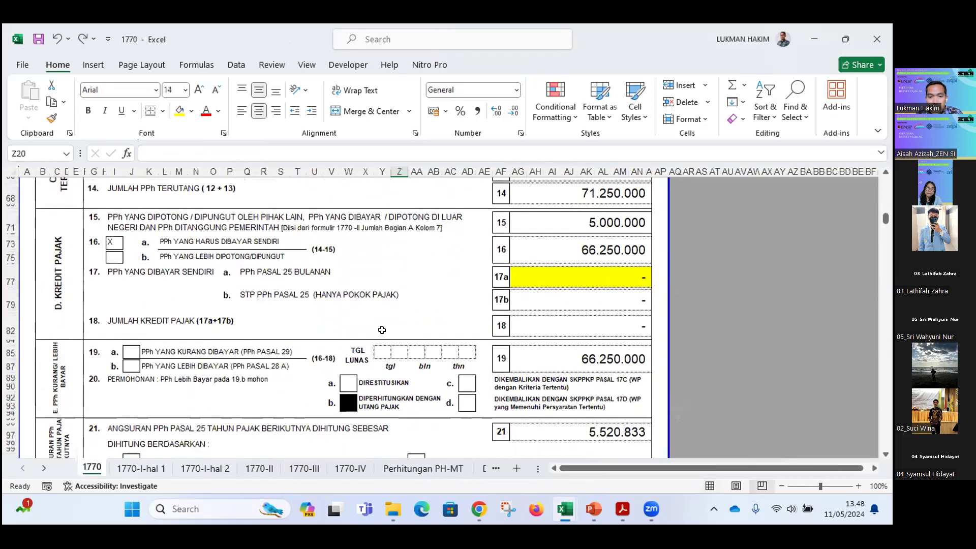
pyautogui.scroll(-1, 136, 342)
pyautogui.click(137, 342)
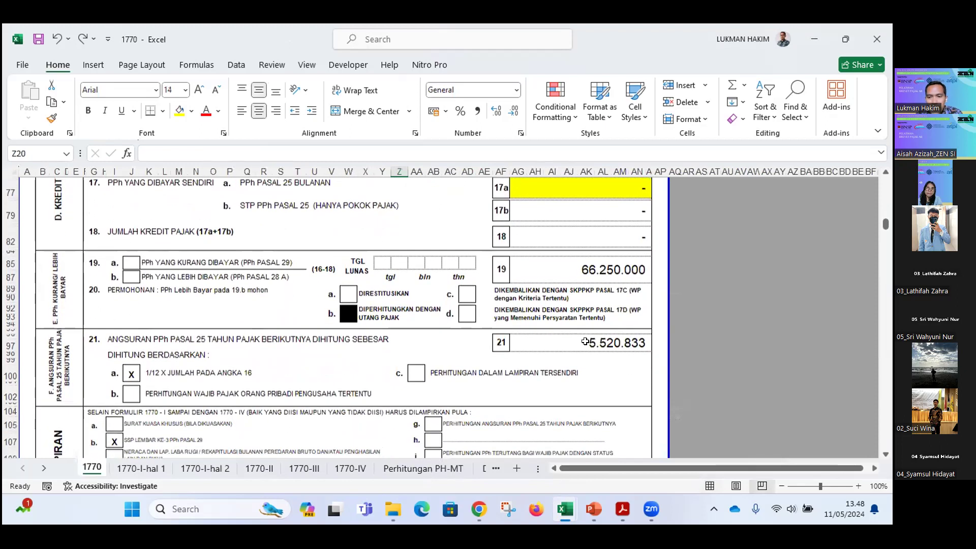
pyautogui.click(585, 341)
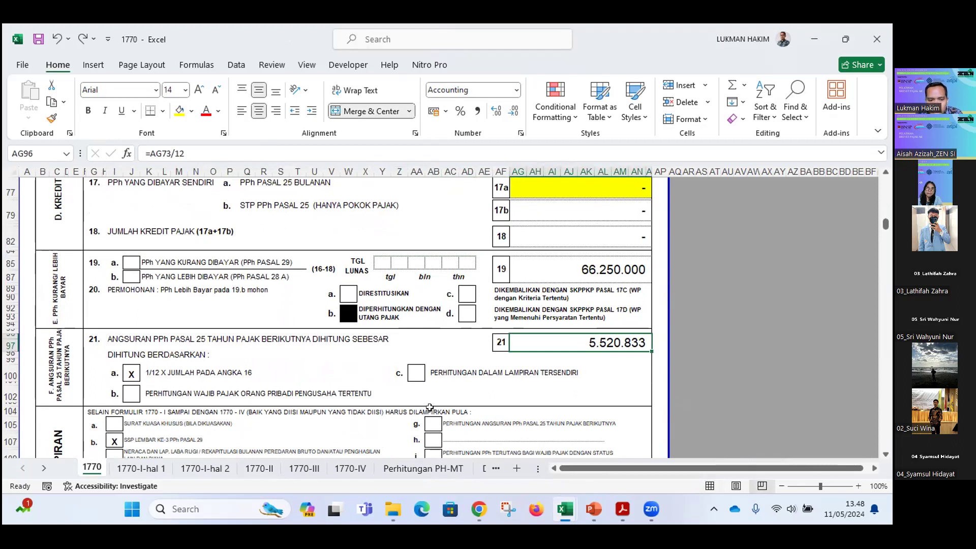
pyautogui.click(247, 373)
pyautogui.click(585, 337)
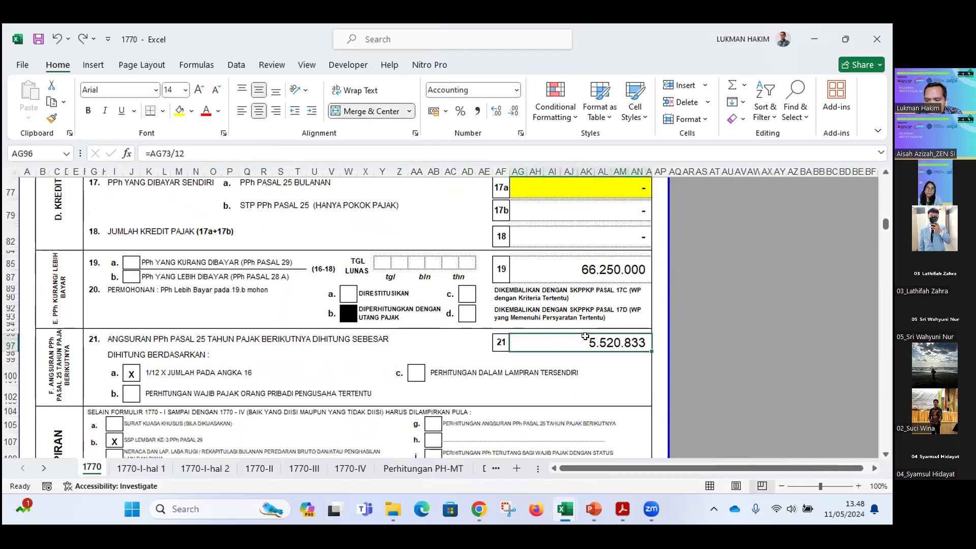
# - Clear the PPh Pasal 25 instalment amount in item 21 and review item 16, PPh yang harus dibayar sendiri
pyautogui.press('Delete')
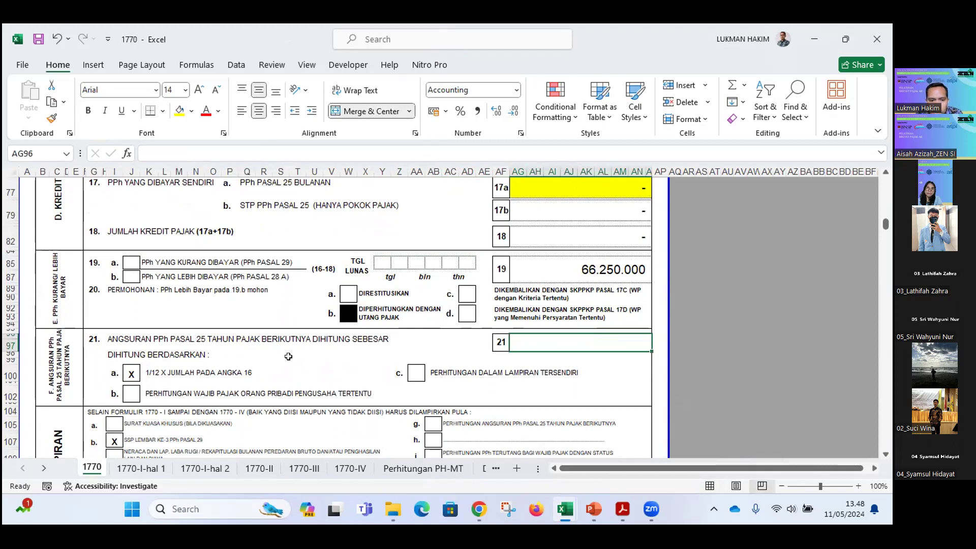
pyautogui.scroll(3, 289, 357)
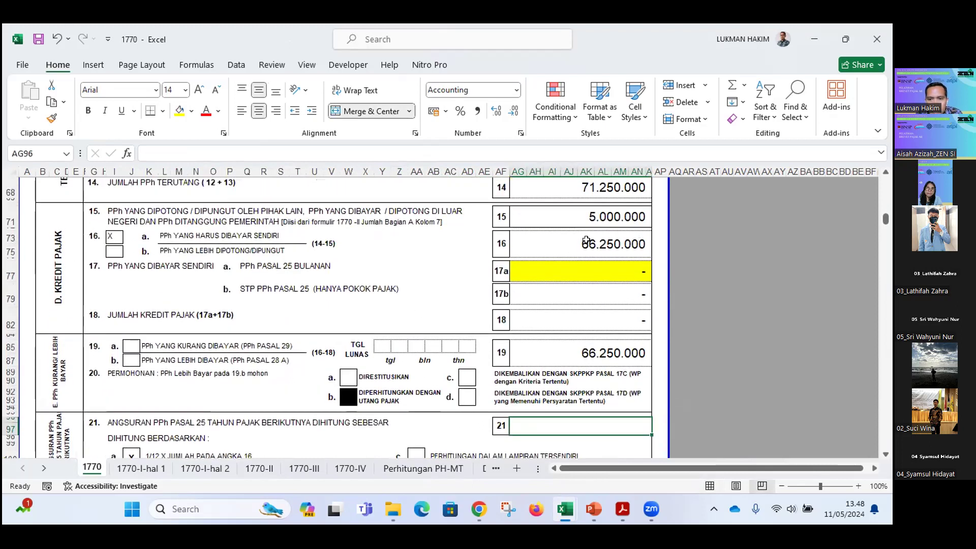
pyautogui.click(584, 242)
pyautogui.click(94, 231)
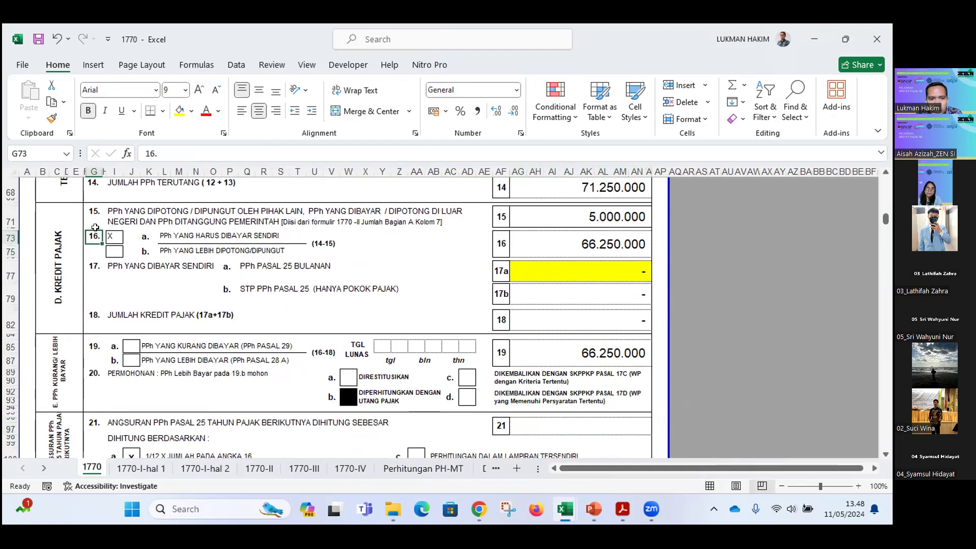
pyautogui.click(613, 244)
# - Calculate the item 21 instalment as one twelfth of item 16 with the formula =AG73/12
pyautogui.scroll(-1, 613, 244)
pyautogui.click(565, 396)
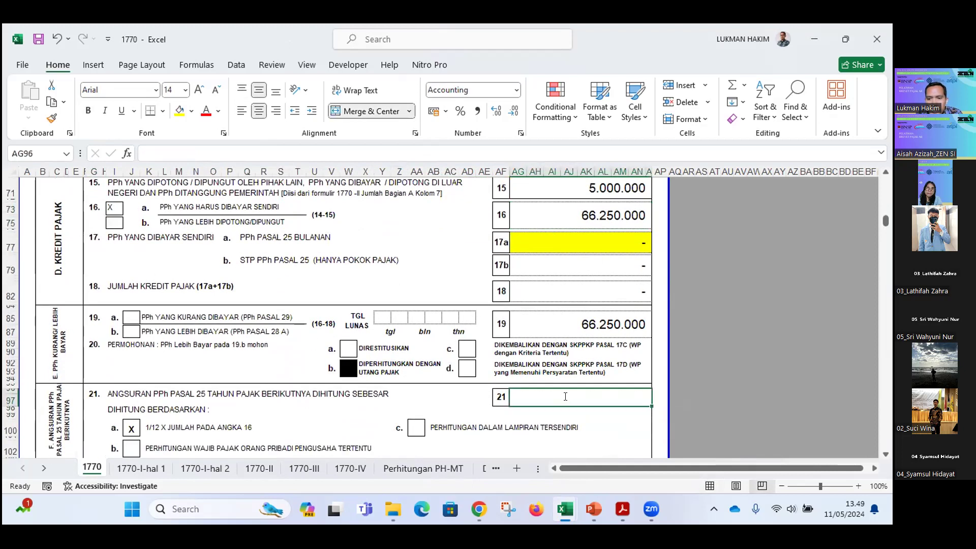
pyautogui.write('=')
pyautogui.click(589, 211)
pyautogui.scroll(-1, 501, 254)
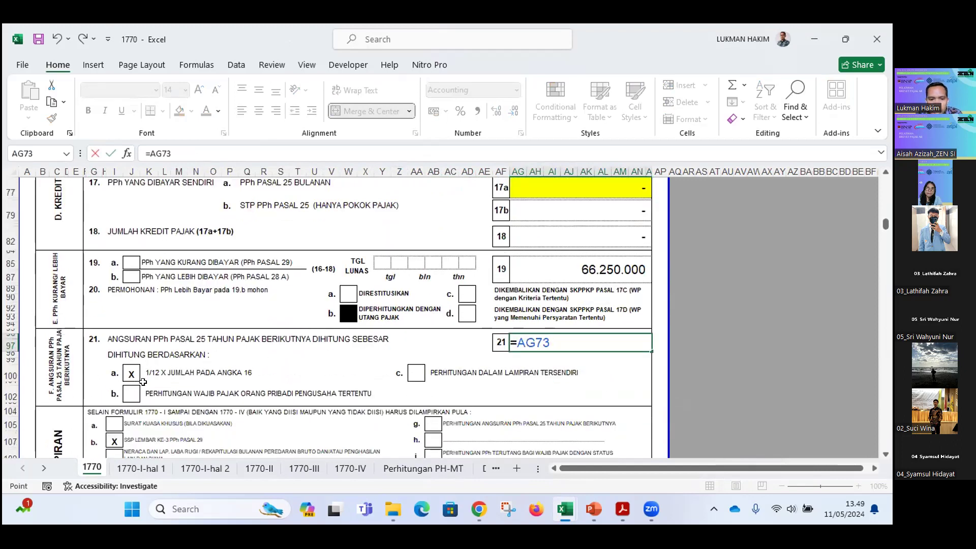
pyautogui.write('/12')
pyautogui.press('Return')
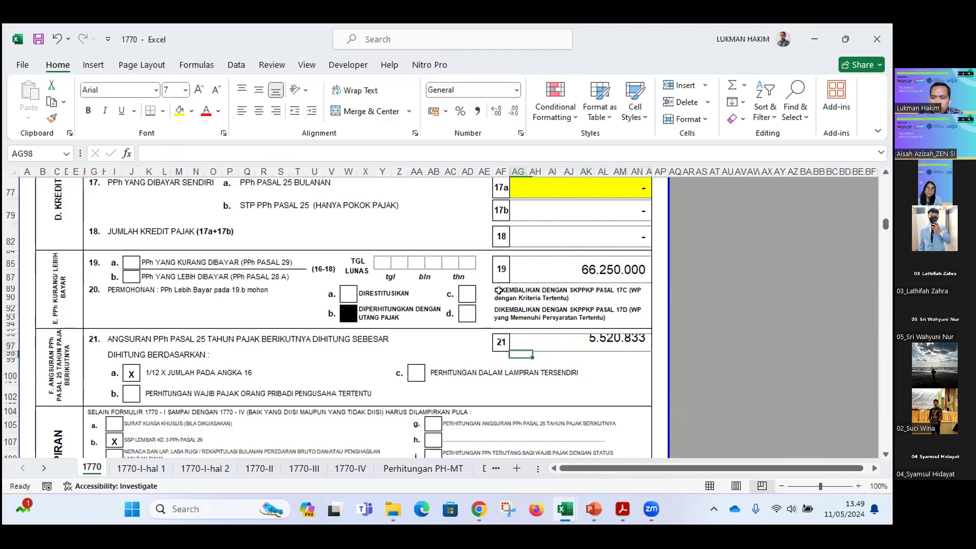
pyautogui.click(626, 340)
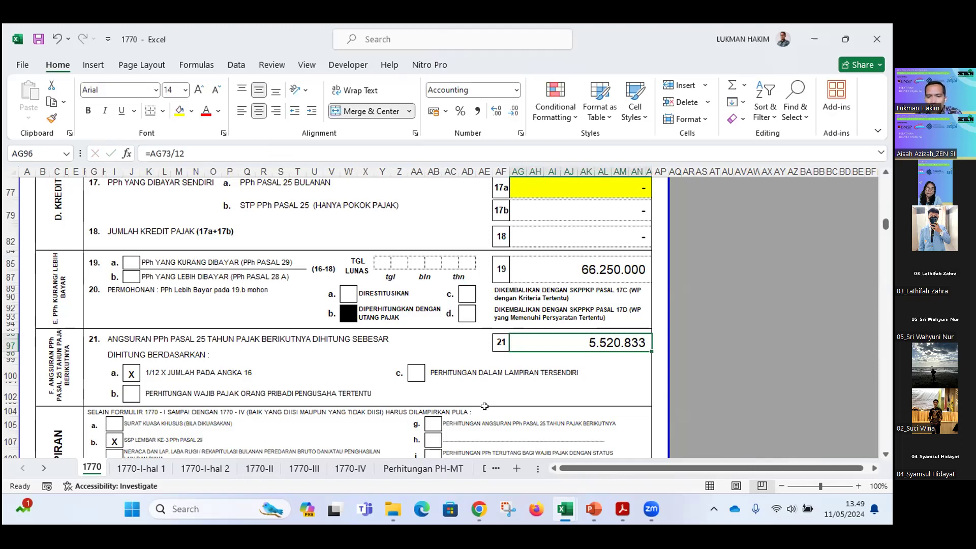
# - Trace the main form's calculation from the net business income in item 1 down to the item 21 instalment
pyautogui.click(408, 367)
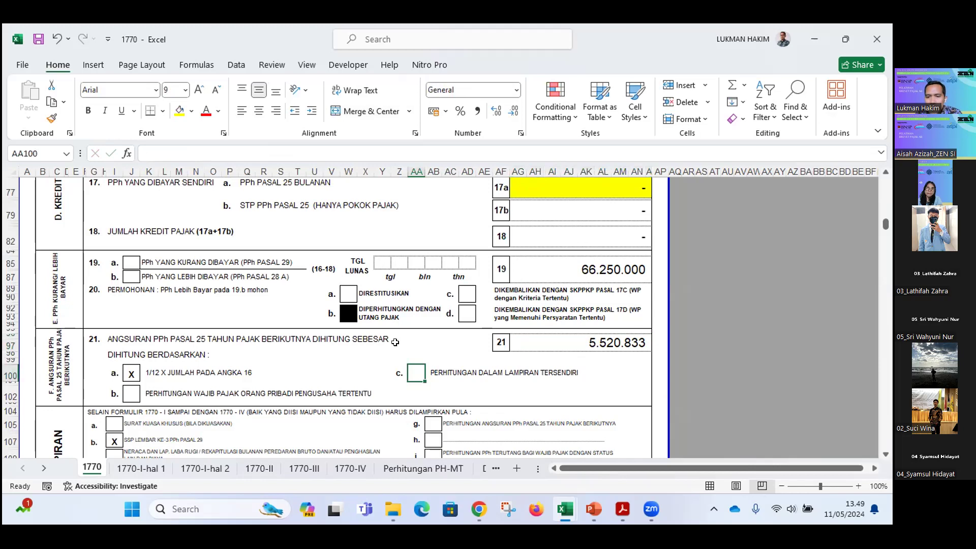
pyautogui.scroll(5, 497, 310)
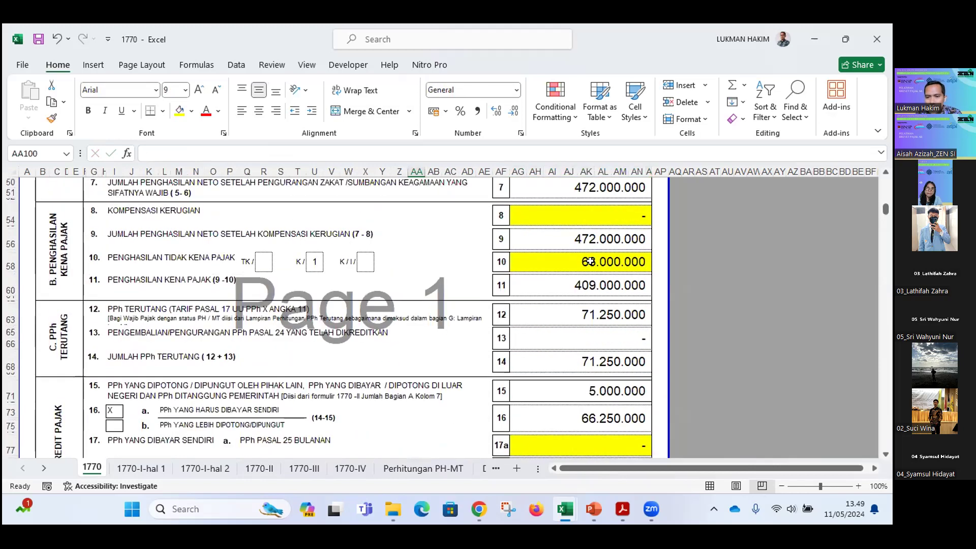
pyautogui.scroll(5, 591, 260)
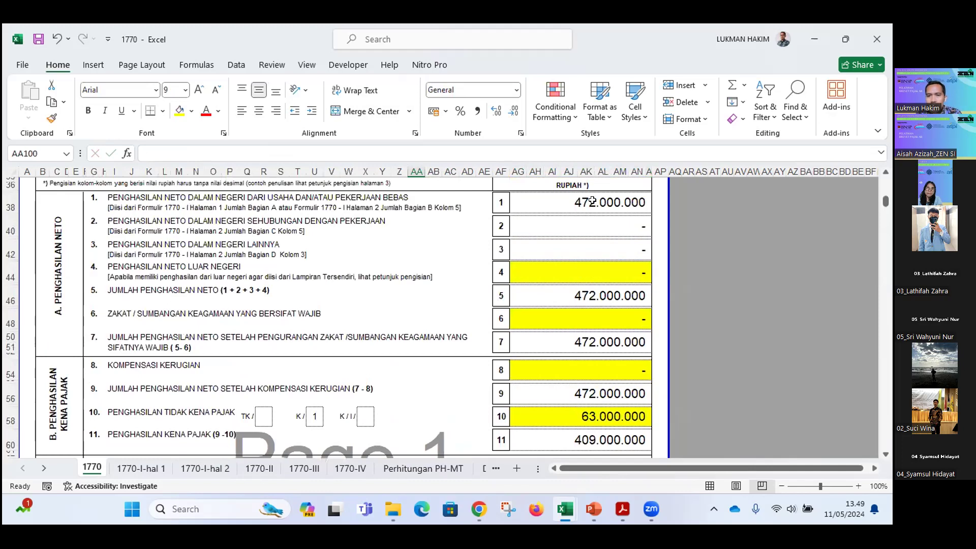
pyautogui.click(593, 203)
pyautogui.scroll(-5, 403, 289)
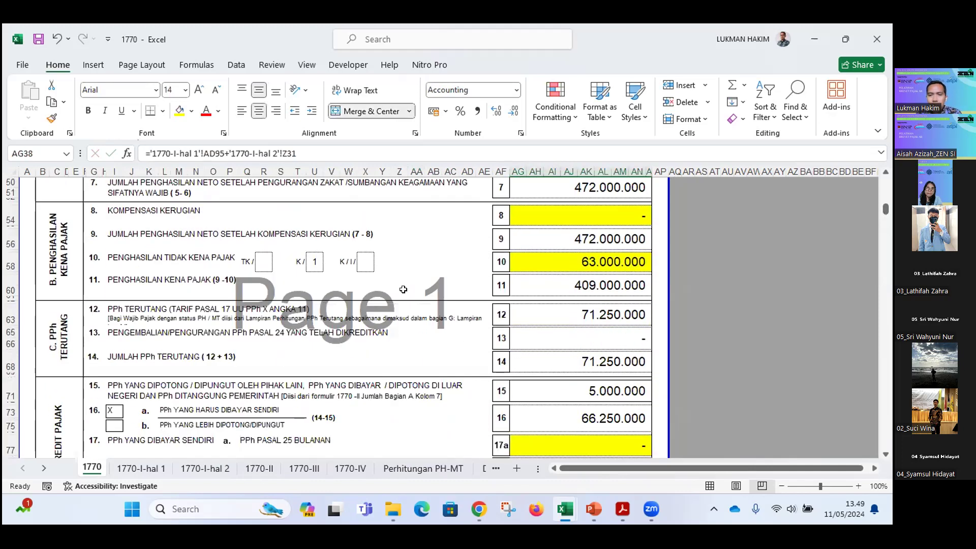
pyautogui.scroll(-12, 403, 290)
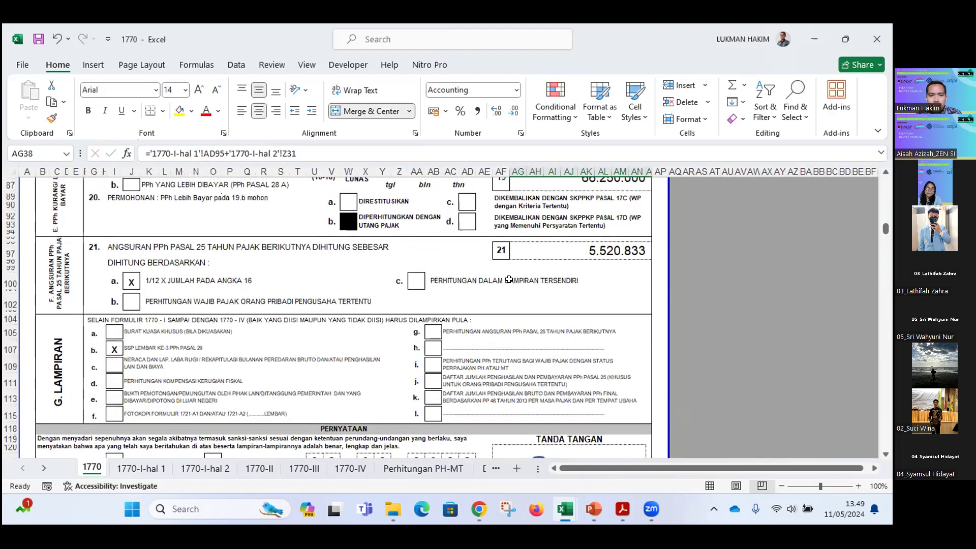
pyautogui.scroll(3, 508, 279)
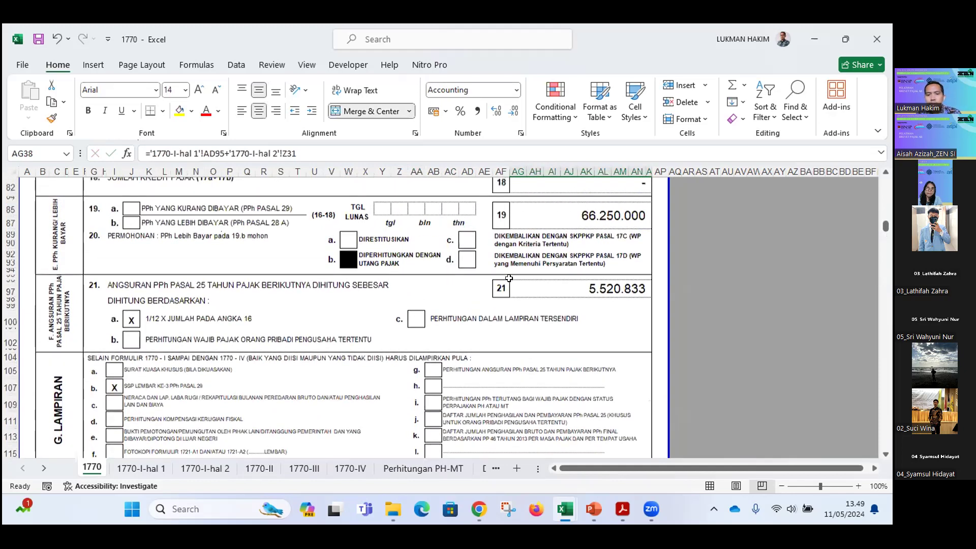
pyautogui.scroll(5, 509, 278)
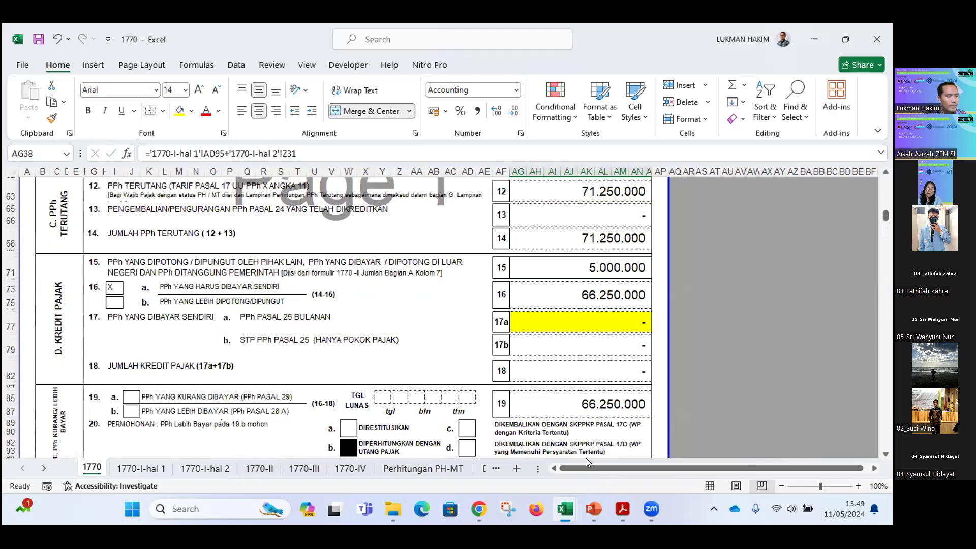
pyautogui.click(646, 510)
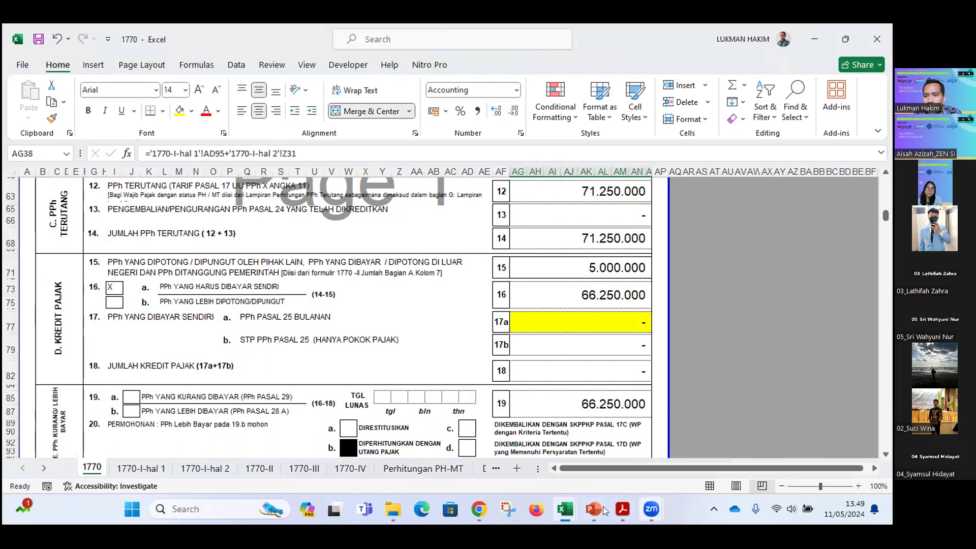
pyautogui.click(651, 509)
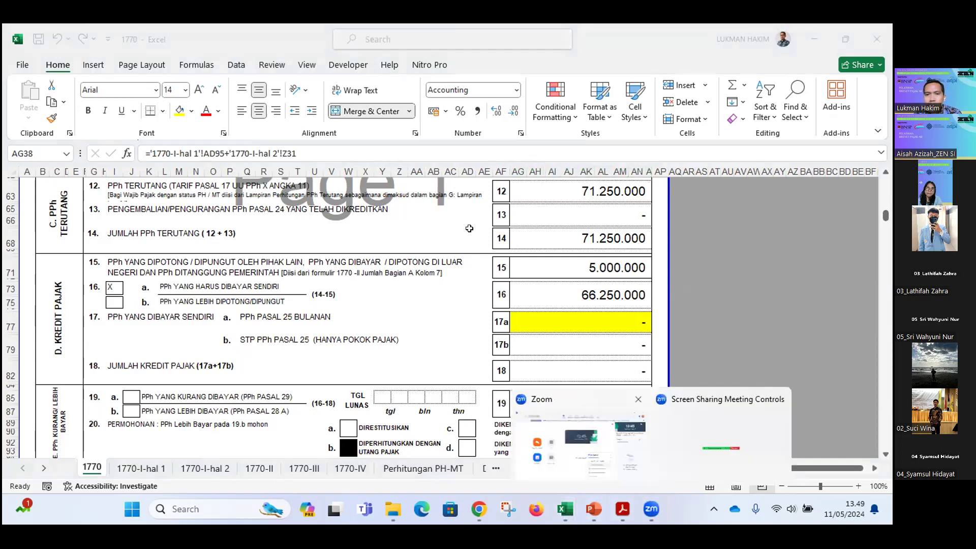
# - Review the 1770 form from the Identitas section down to the Lampiran and Pernyataan sections
pyautogui.scroll(1, 469, 228)
pyautogui.scroll(3, 469, 228)
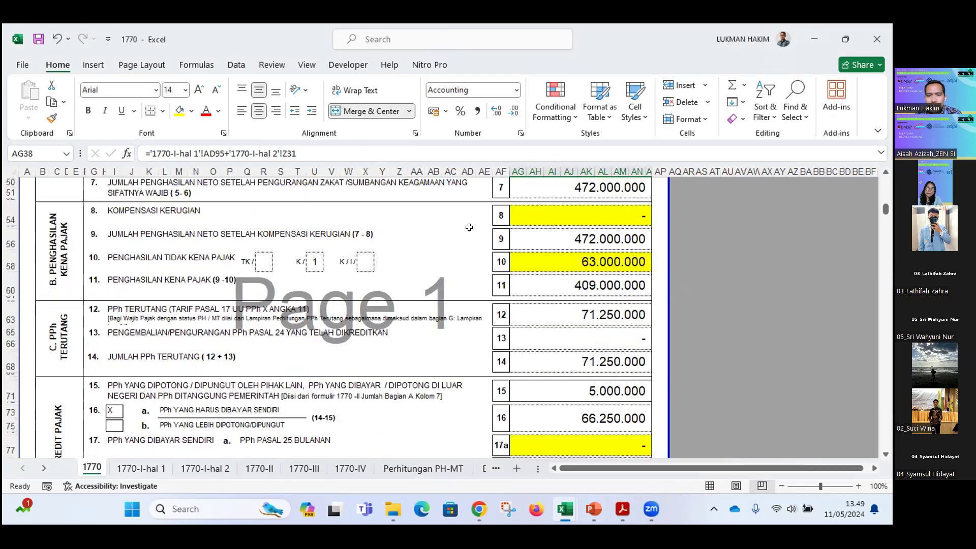
pyautogui.scroll(8, 469, 229)
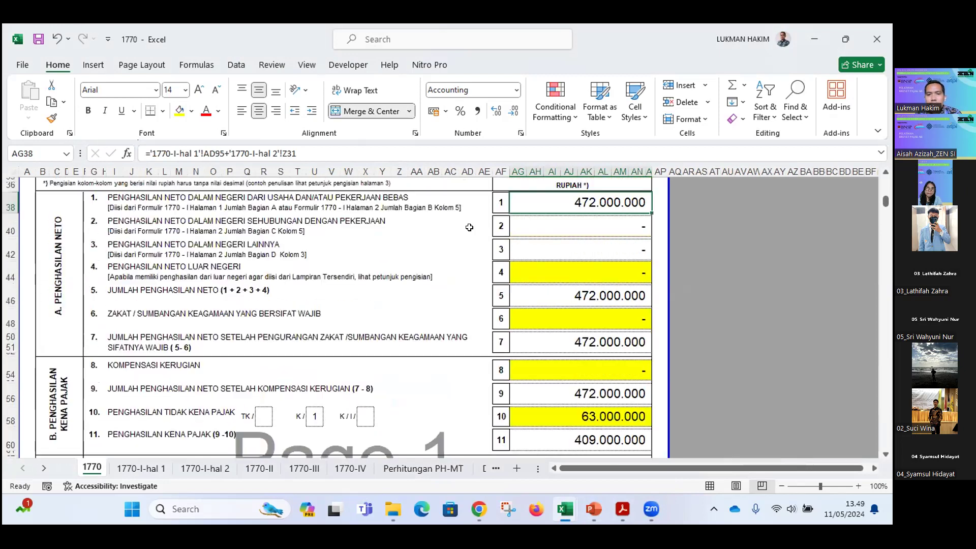
pyautogui.scroll(5, 469, 229)
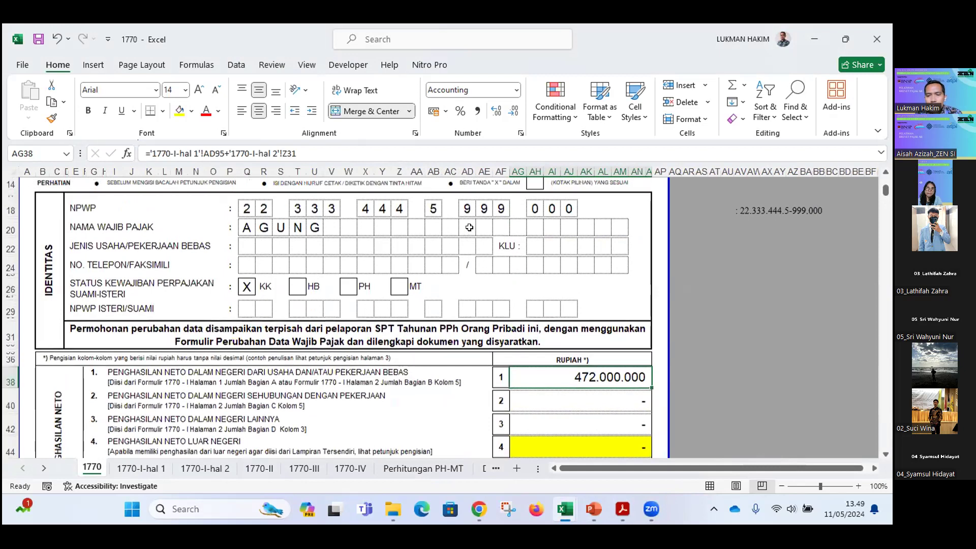
pyautogui.scroll(1, 469, 227)
pyautogui.scroll(3, 469, 228)
pyautogui.scroll(-15, 469, 228)
pyautogui.scroll(-10, 520, 274)
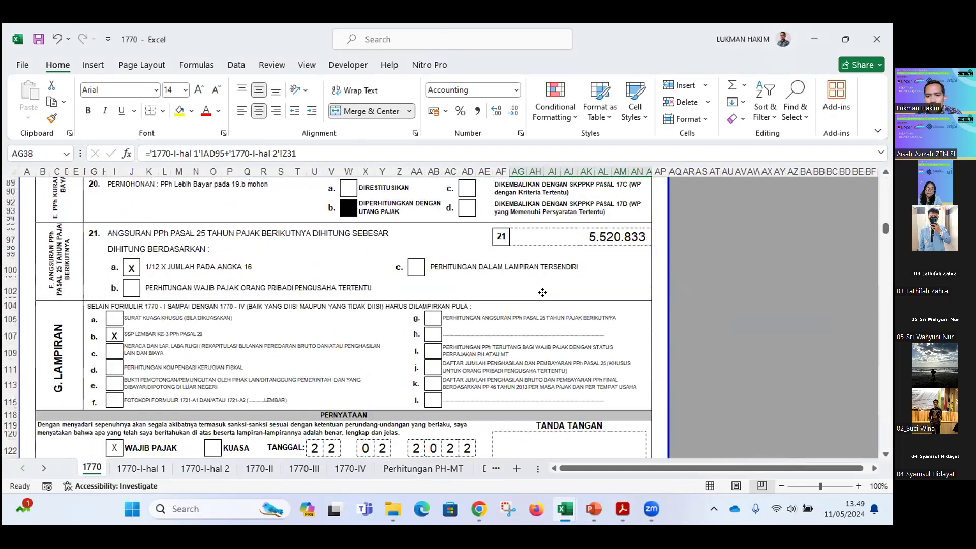
# - Enter the missing last letter of the taxpayer's name in M124 of the Pernyataan section and select the signature drawing
pyautogui.click(556, 291)
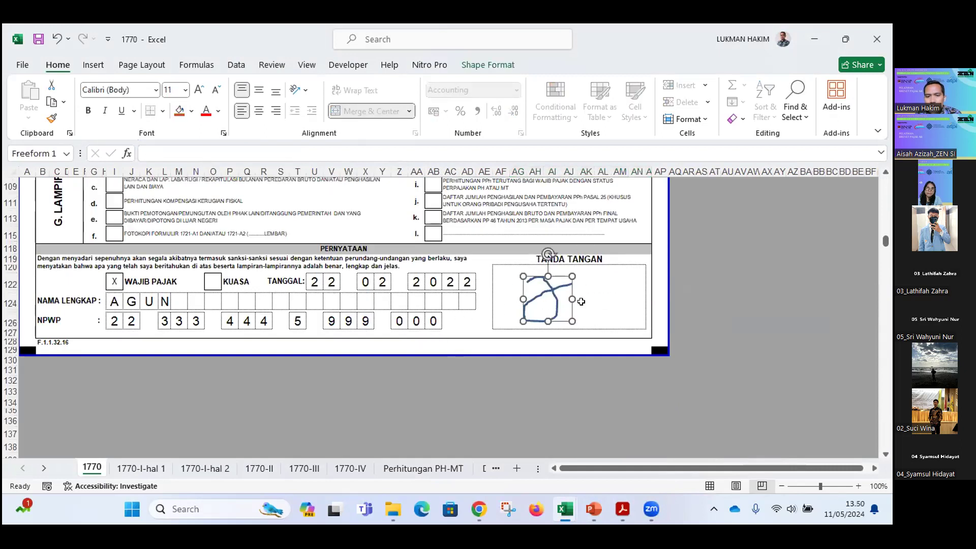
pyautogui.click(175, 300)
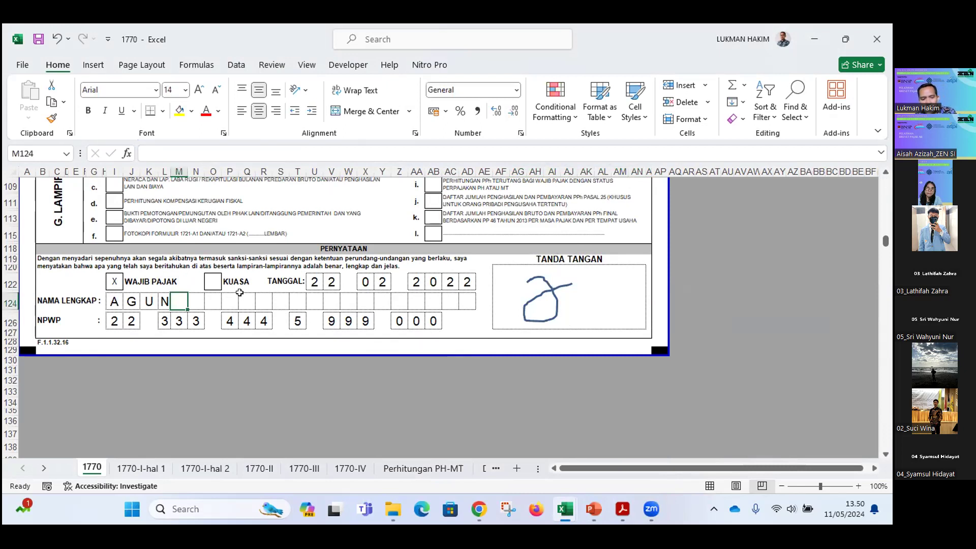
pyautogui.press('capslock')
pyautogui.write('G')
pyautogui.press('Escape')
pyautogui.click(522, 301)
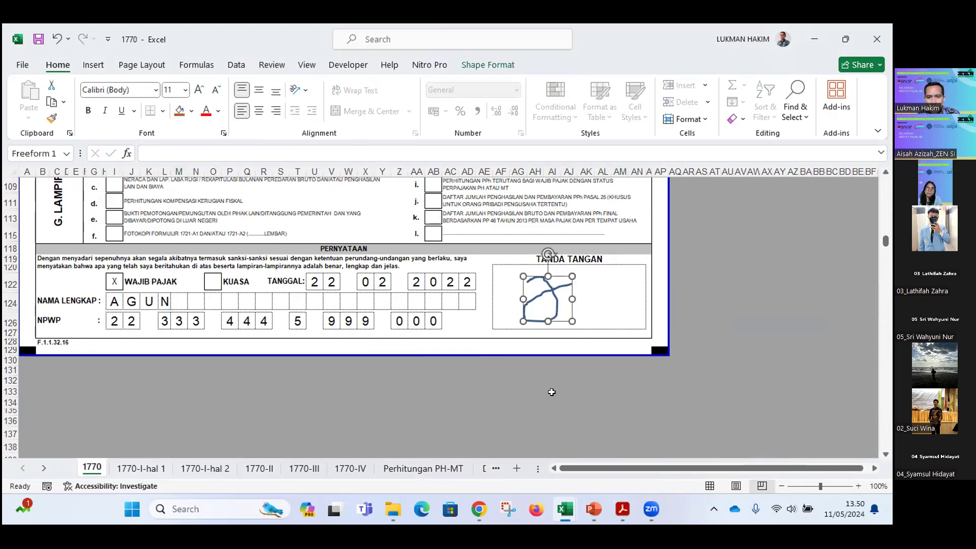
# - Recheck the name cell M124 on the 1770 sheet, then view Bagian D on the 1770-I-hal 2 sheet
pyautogui.scroll(1, 551, 392)
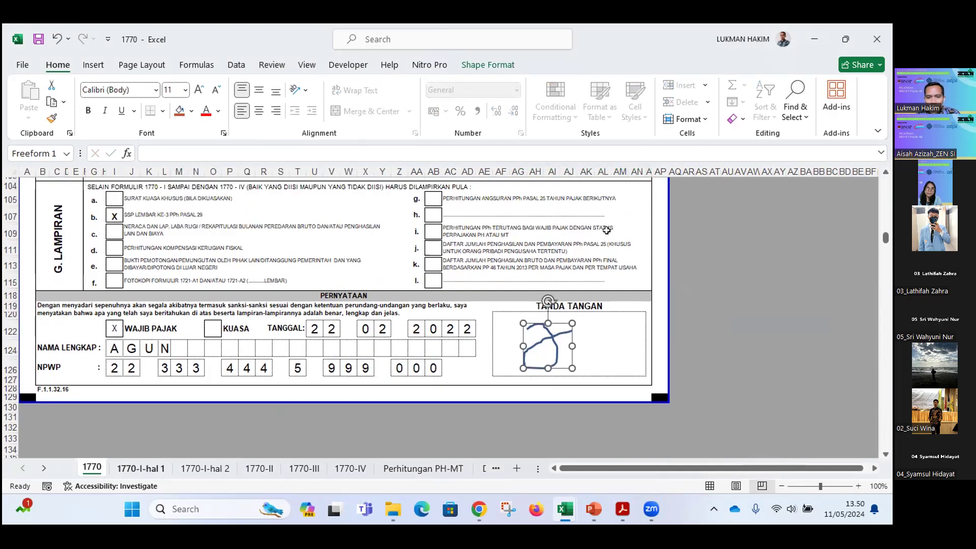
pyautogui.click(122, 467)
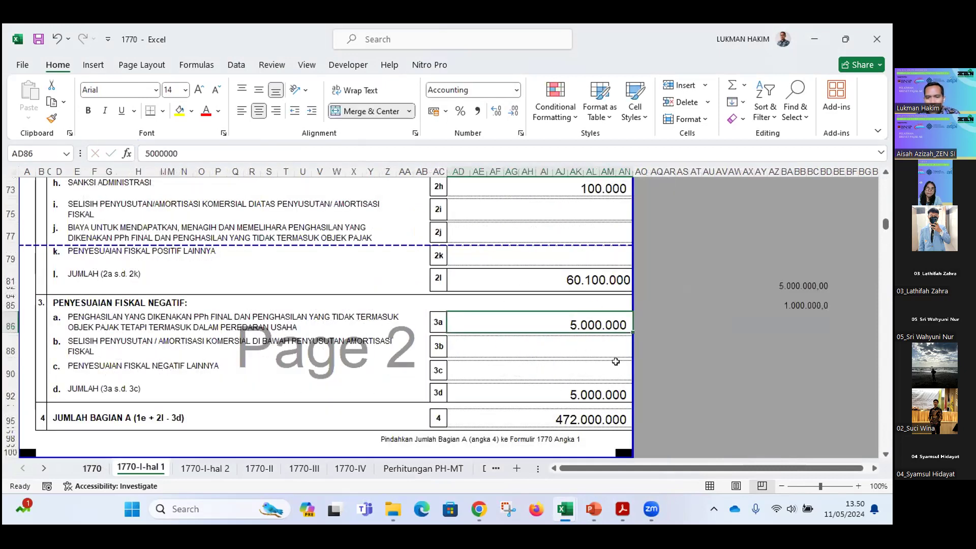
pyautogui.hotkey('ctrl', 'pageup')
pyautogui.click(703, 352)
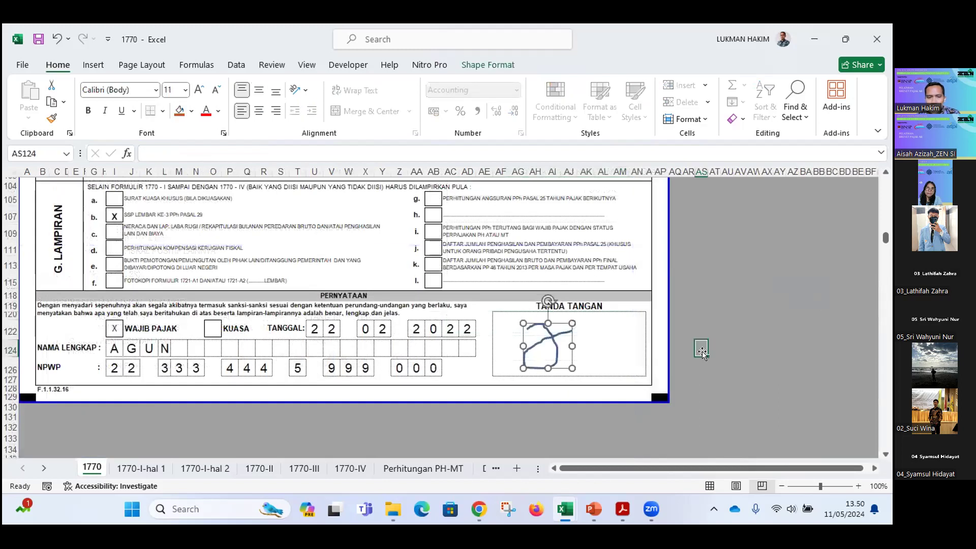
pyautogui.click(175, 344)
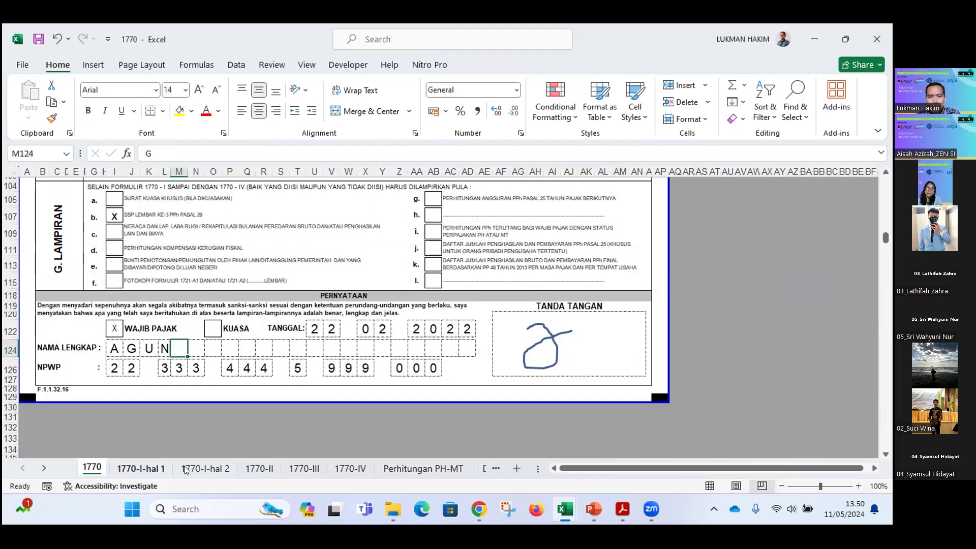
pyautogui.hotkey('ctrl', 'pagedown')
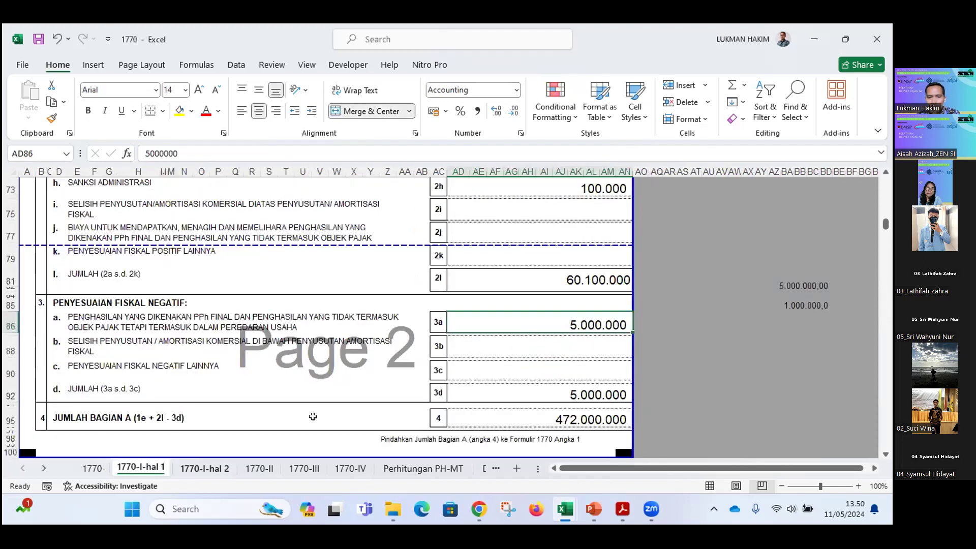
pyautogui.hotkey('ctrl', 'pagedown')
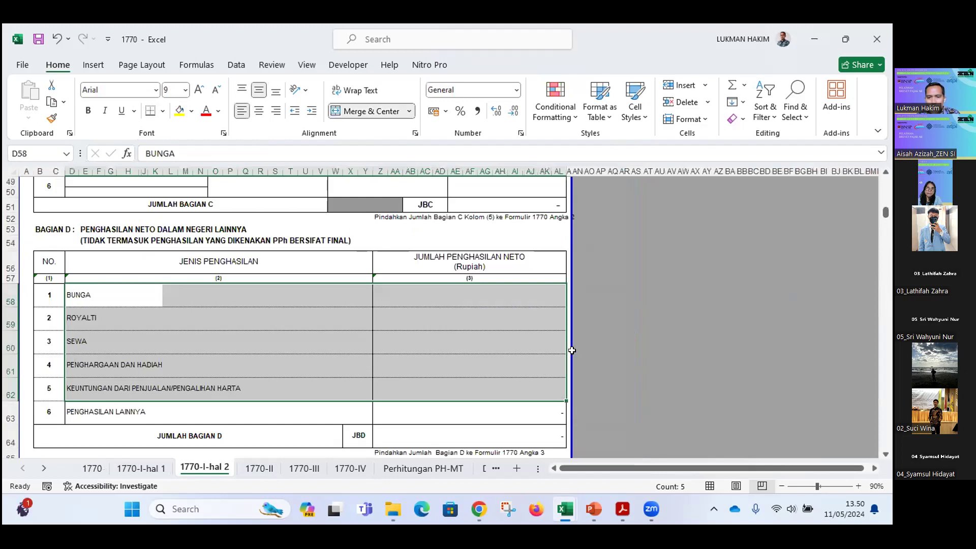
# - Review the 1770 sheet again from the Identitas section down to the Pernyataan section
pyautogui.hotkey('ctrl', 'pageup')
pyautogui.hotkey('ctrl', 'pageup')
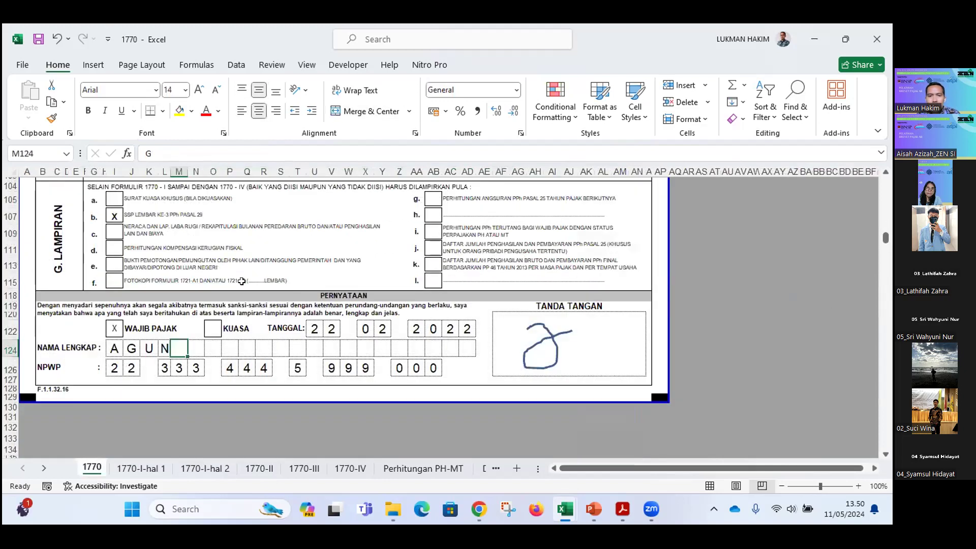
pyautogui.scroll(2, 249, 270)
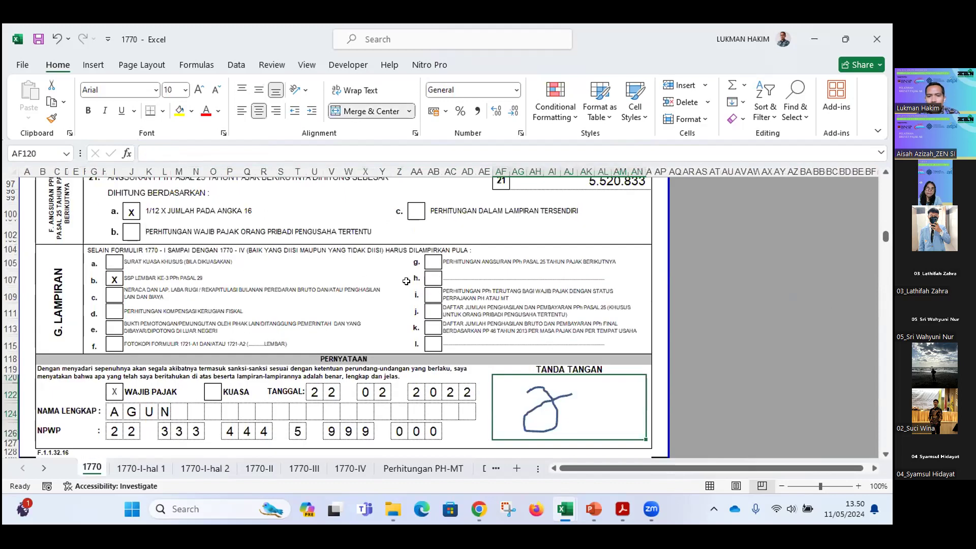
pyautogui.scroll(20, 442, 278)
pyautogui.scroll(10, 450, 280)
pyautogui.scroll(-4, 552, 305)
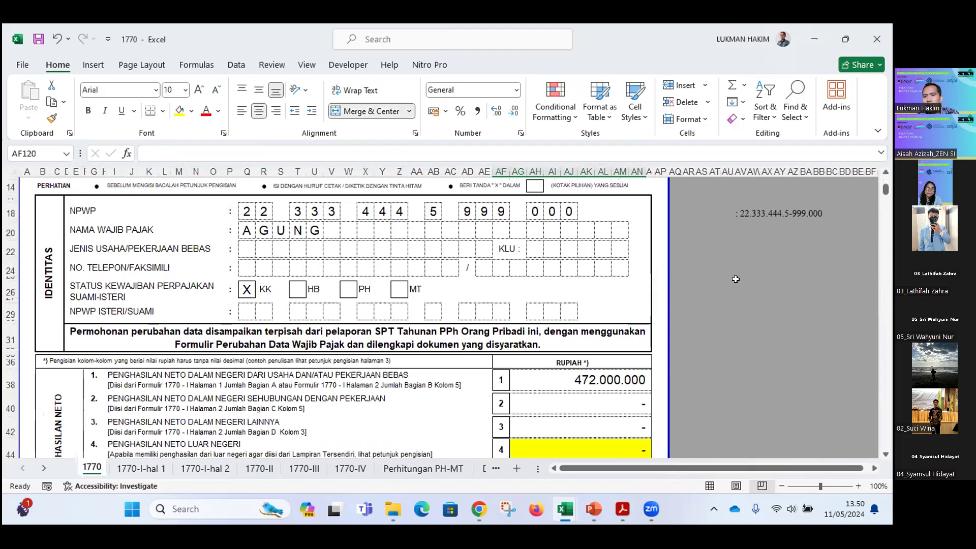
pyautogui.scroll(-10, 736, 279)
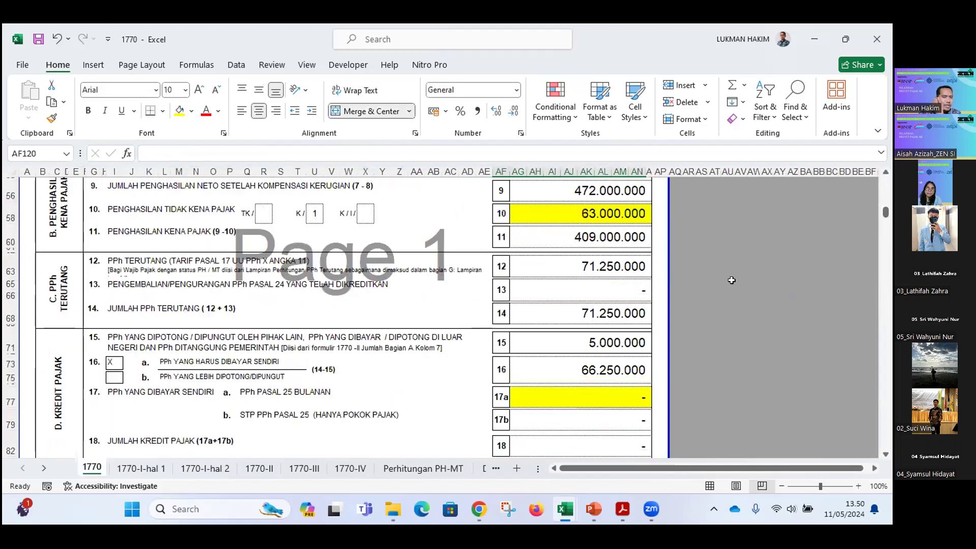
pyautogui.scroll(-6, 731, 280)
pyautogui.scroll(-10, 616, 314)
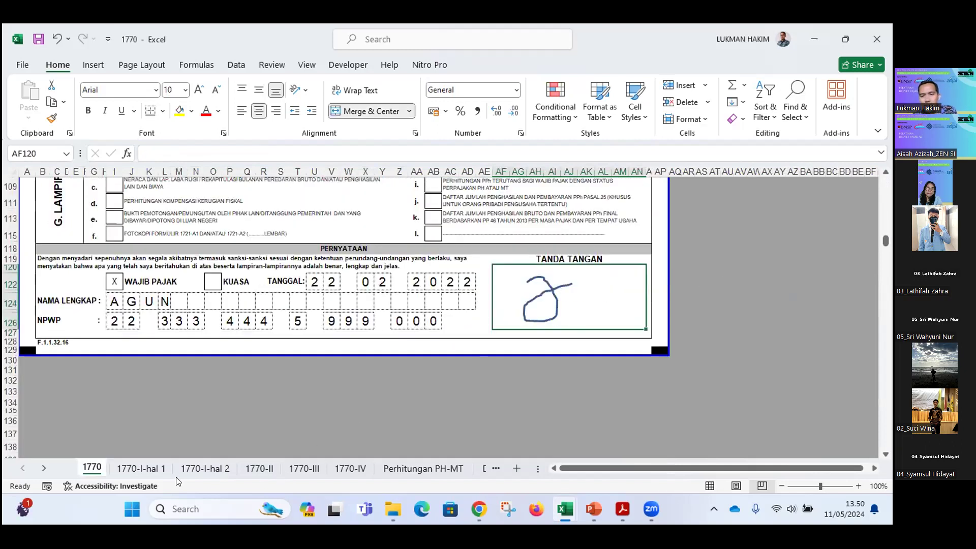
# - Examine the commercial income figures from item 1a through the start of Penyesuaian Fiskal Positif on the 1770-I-hal 1 sheet
pyautogui.click(560, 288)
pyautogui.hotkey('ctrl', 'pagedown')
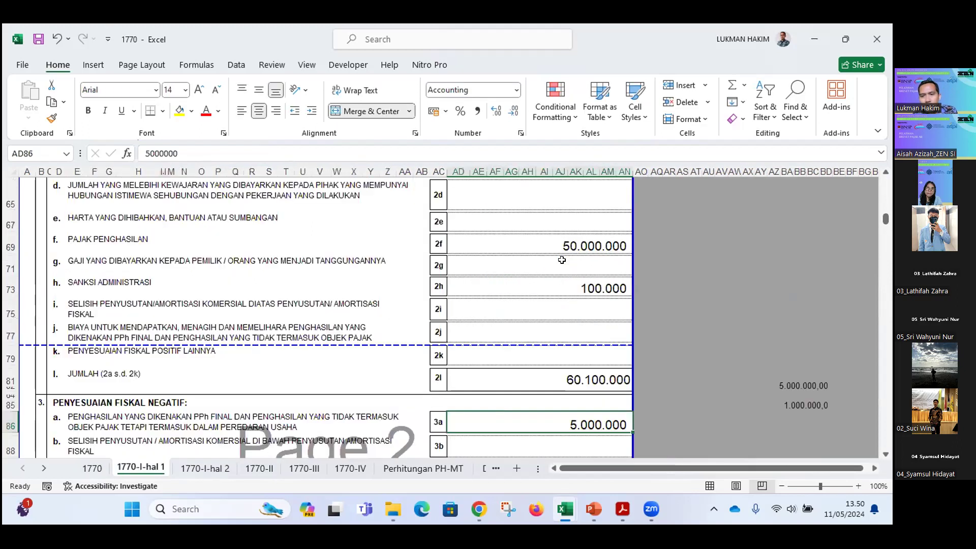
pyautogui.scroll(7, 562, 254)
pyautogui.click(555, 213)
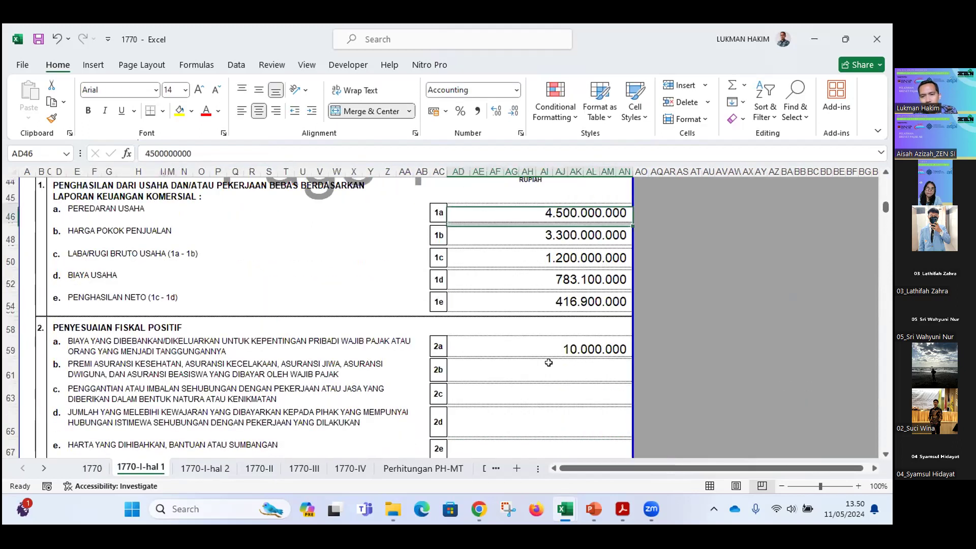
pyautogui.keyDown('shift'); pyautogui.click(548, 358); pyautogui.keyUp('shift')
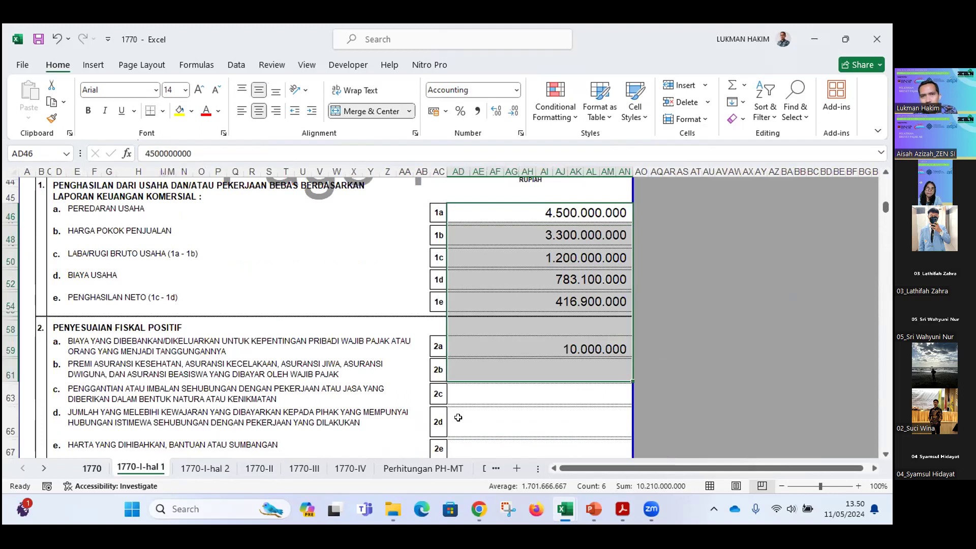
# - Widen the signature drawing slightly in the Tanda Tangan box on the 1770 sheet
pyautogui.hotkey('ctrl', 'pageup')
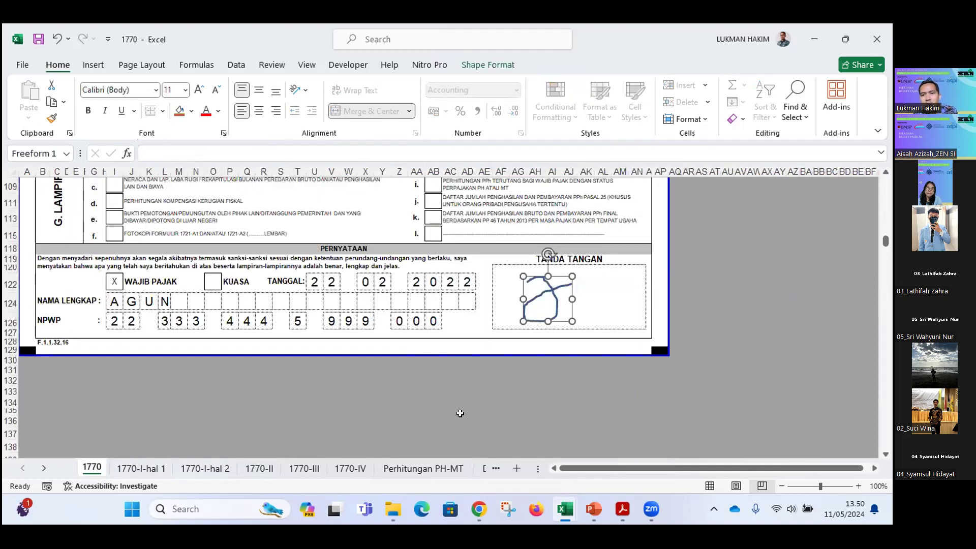
pyautogui.click(484, 381)
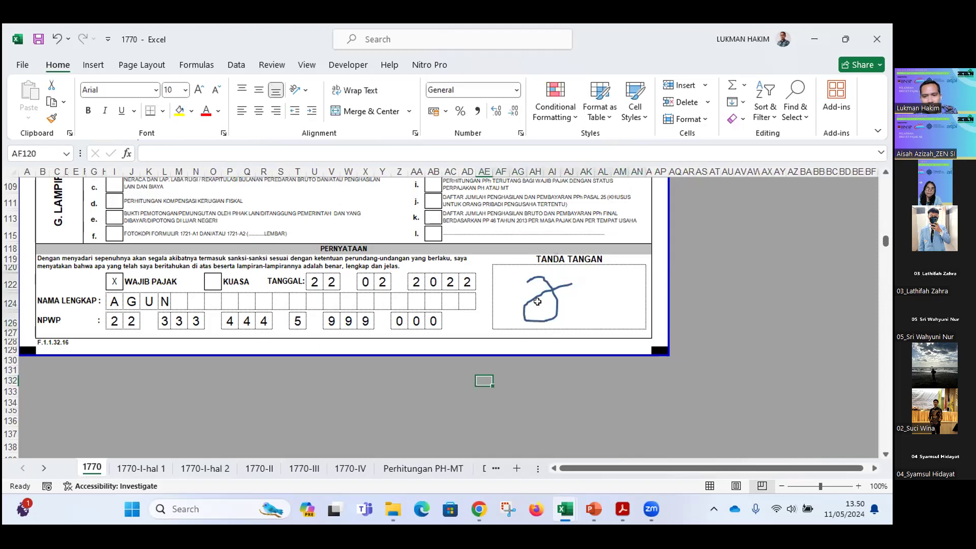
pyautogui.click(543, 290)
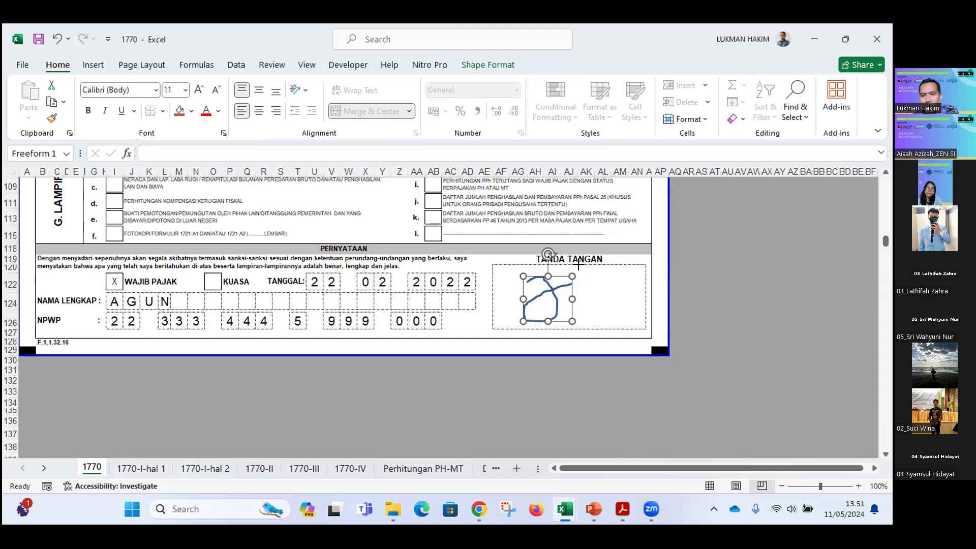
pyautogui.press('Escape')
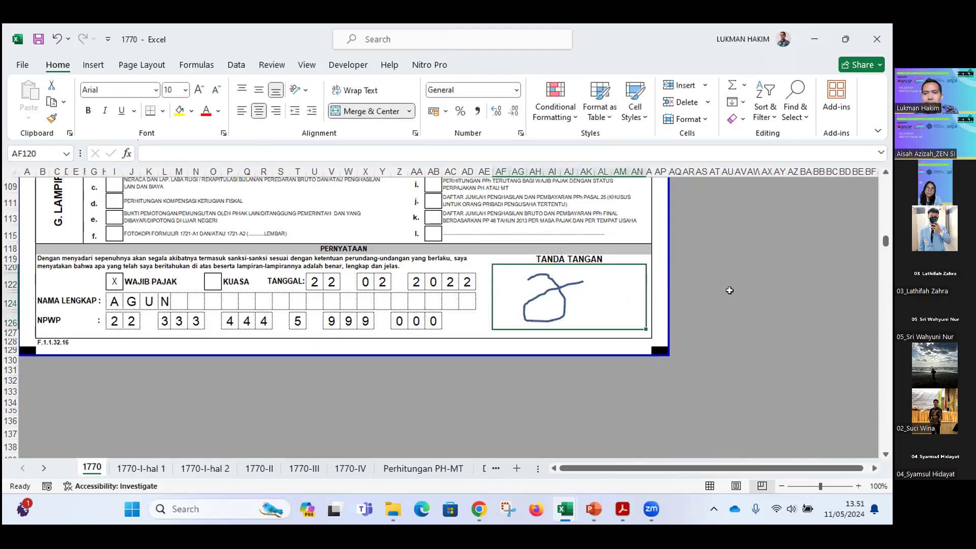
pyautogui.click(729, 291)
# - Review the 1770 sheet from the Lampiran section back up to items 3 and 4 of the net income section
pyautogui.scroll(1, 444, 273)
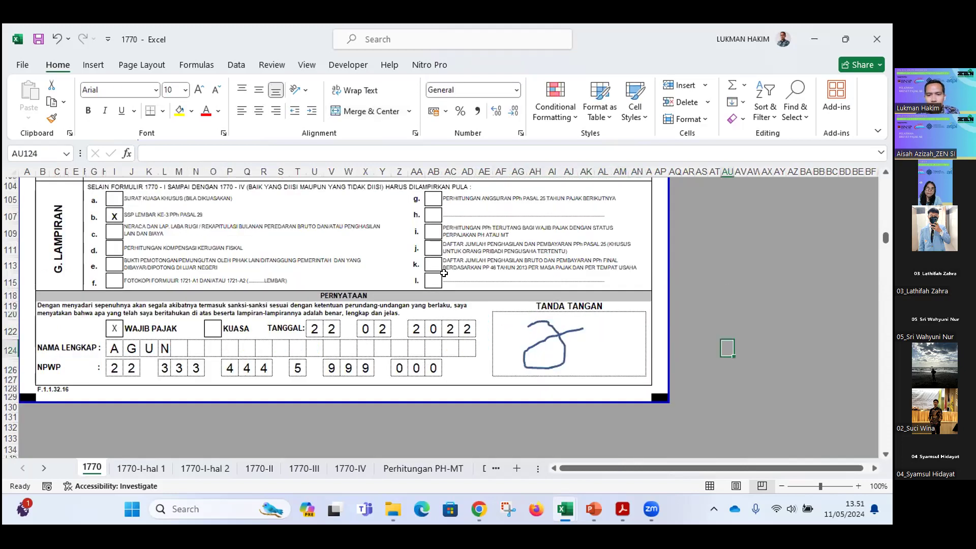
pyautogui.scroll(3, 443, 273)
pyautogui.scroll(-3, 539, 343)
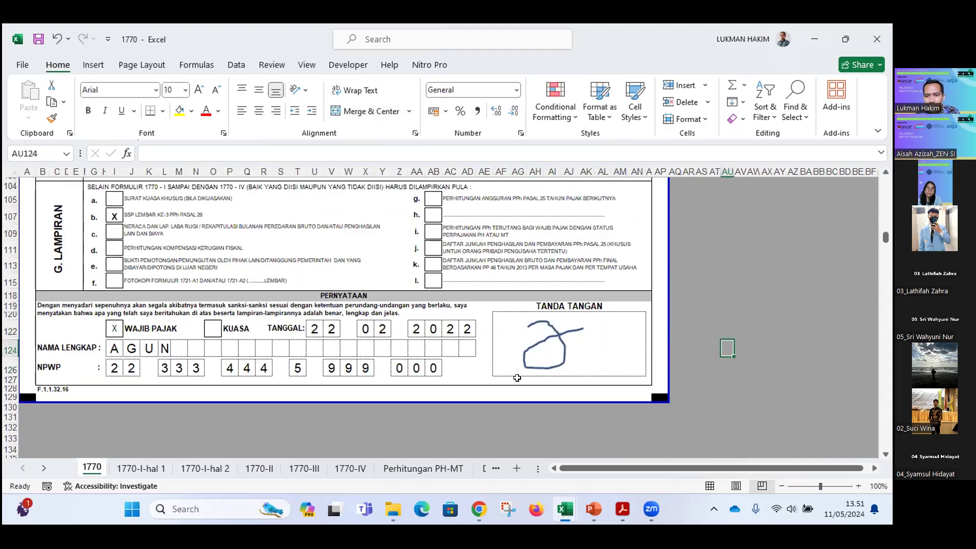
pyautogui.scroll(3, 232, 325)
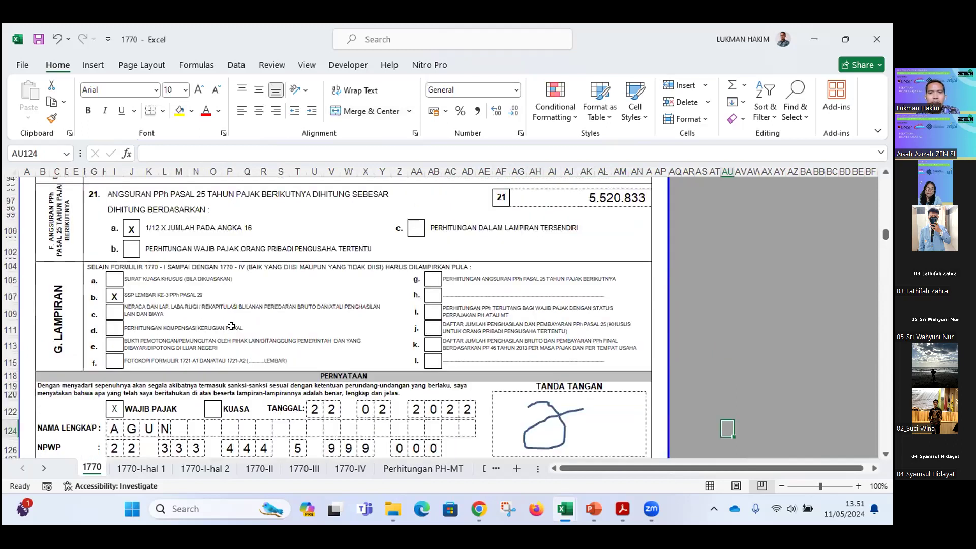
pyautogui.scroll(10, 232, 326)
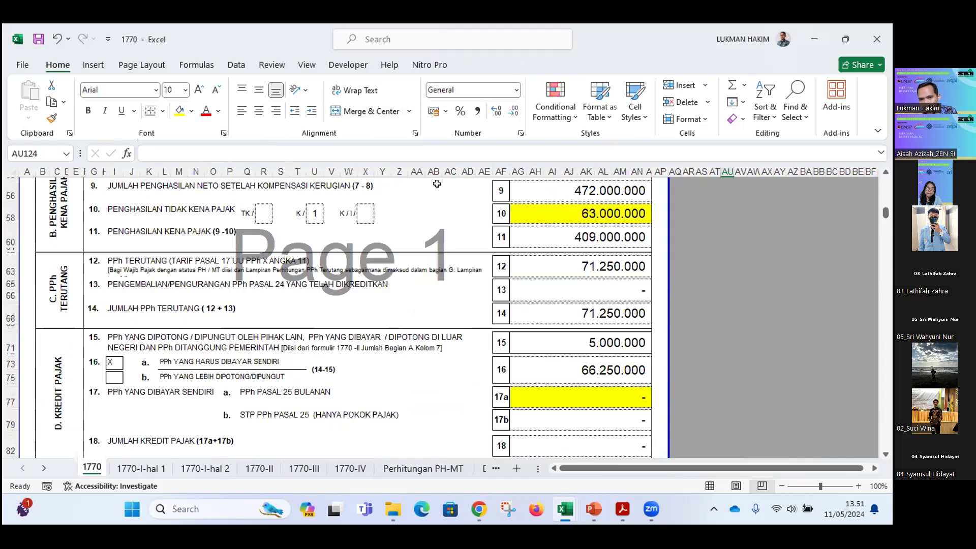
pyautogui.scroll(5, 469, 238)
pyautogui.click(438, 224)
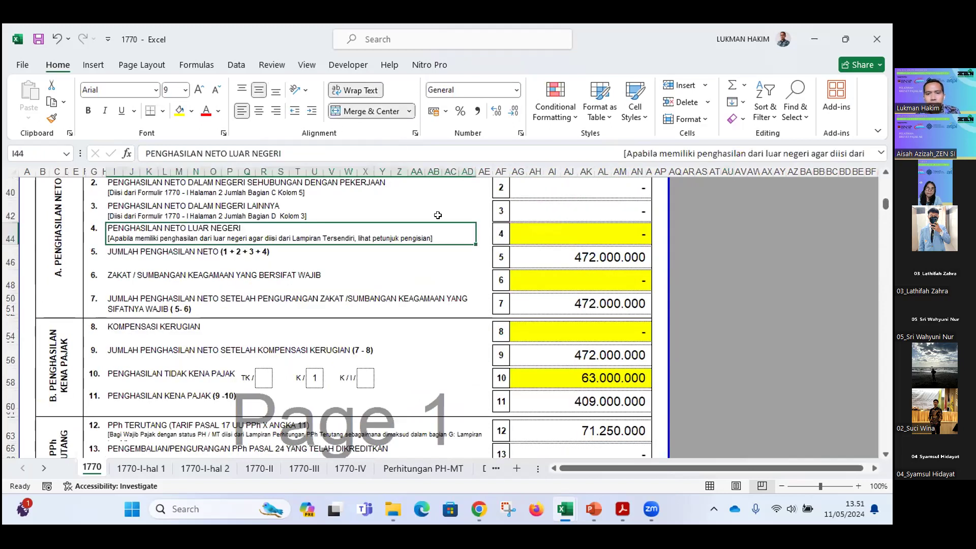
pyautogui.press('Up')
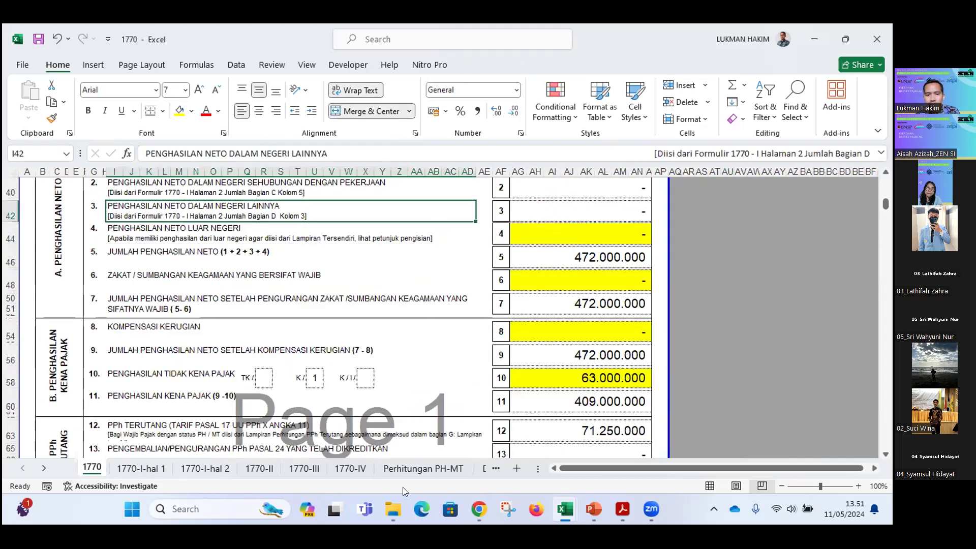
# - Switch to the PERBANDINGAN UMKM NORMA PEMBUKUAN workbook and examine the sales and commercial net income in Sheet4's 2023 profit and loss statement
pyautogui.click(561, 511)
pyautogui.hotkey('alt', 'Tab')
pyautogui.scroll(7, 394, 367)
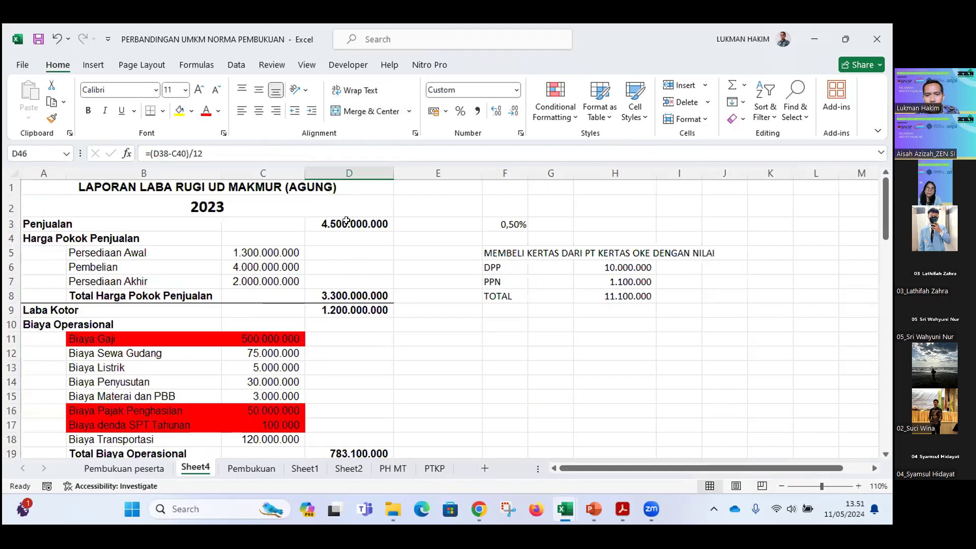
pyautogui.click(346, 221)
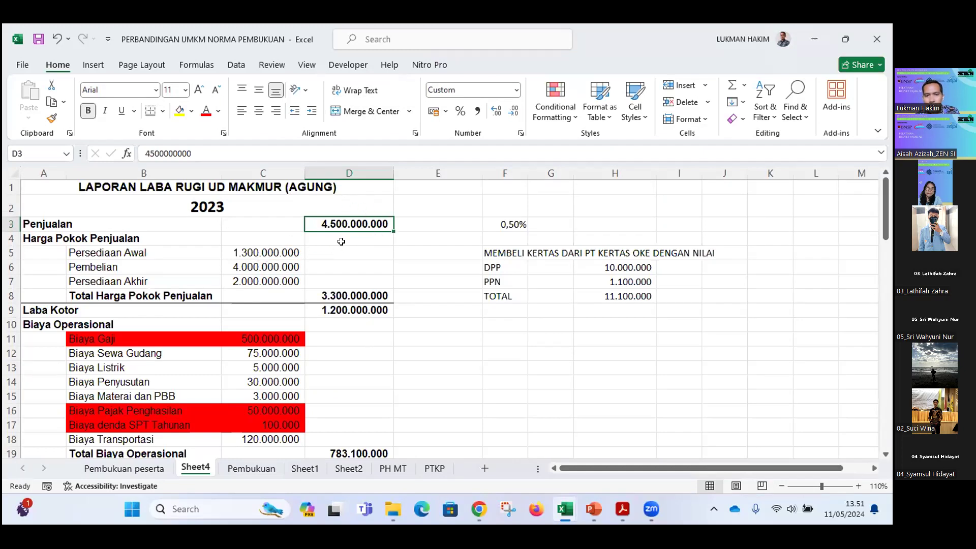
pyautogui.press('Down')
pyautogui.scroll(-3, 334, 278)
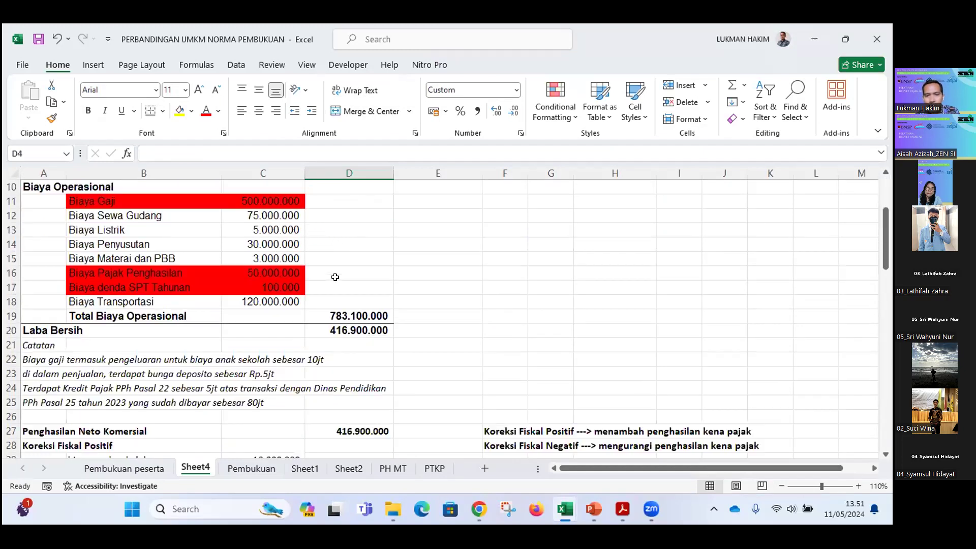
pyautogui.scroll(-2, 355, 336)
pyautogui.click(362, 345)
pyautogui.scroll(4, 550, 281)
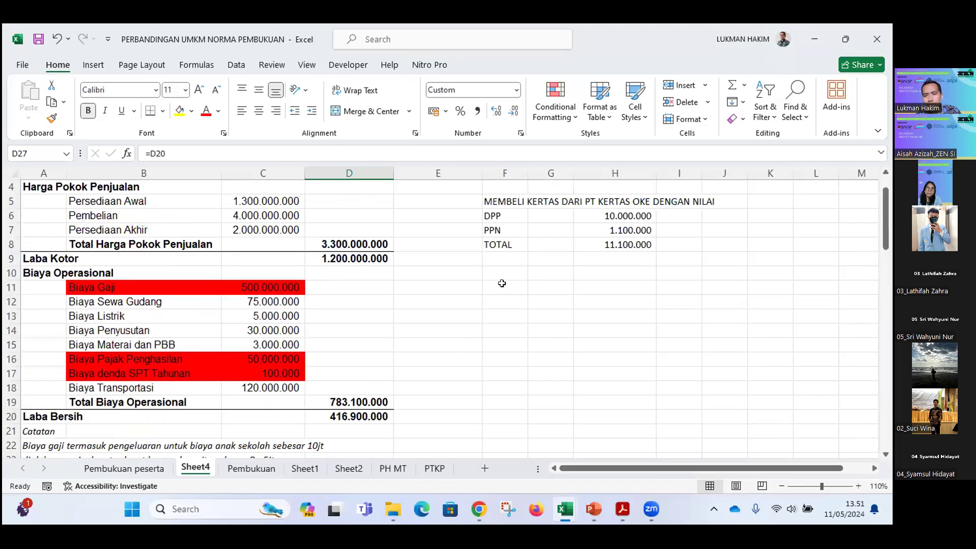
# - Enter the note "PPh Final UMKM 0,5% -->7 tahun" in cell F10 of Sheet4
pyautogui.click(502, 273)
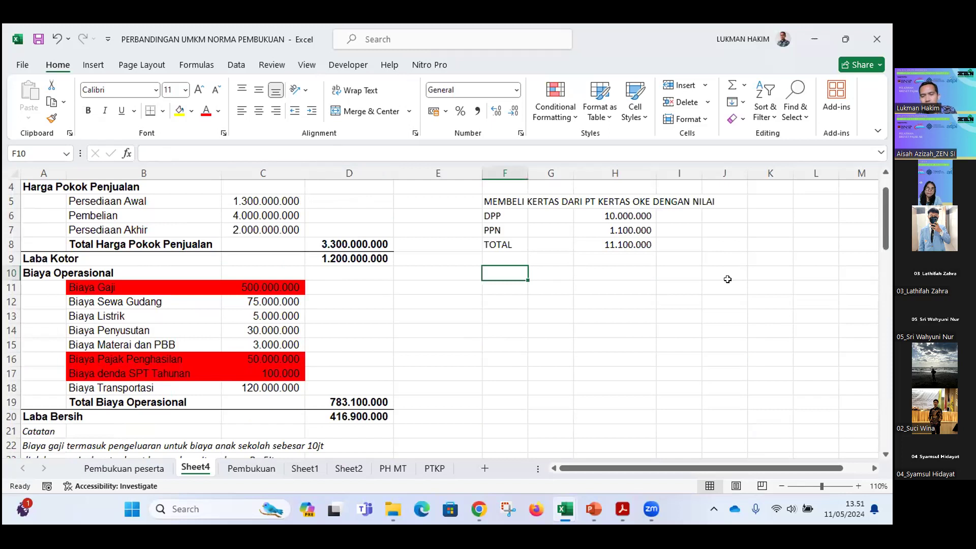
pyautogui.press('capslock')
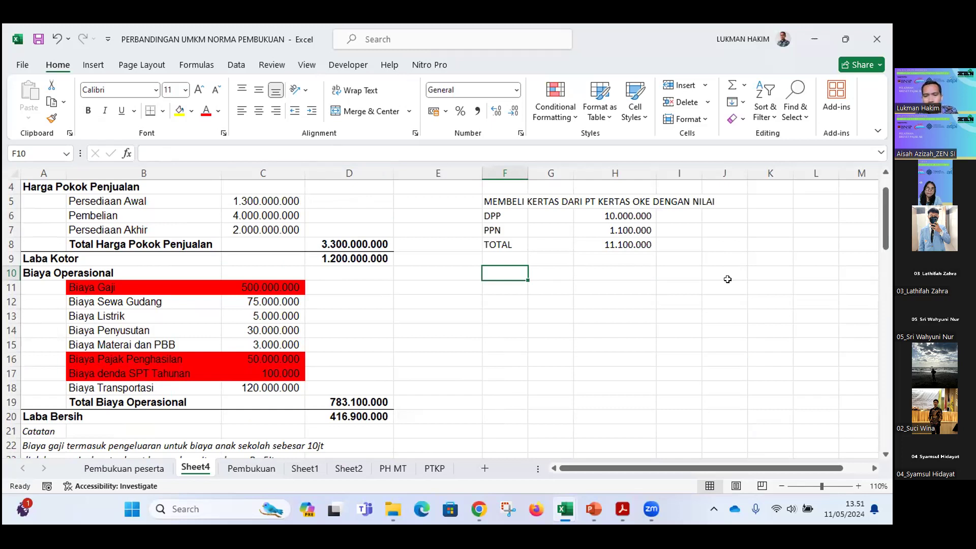
pyautogui.write('1')
pyautogui.press('BackSpace')
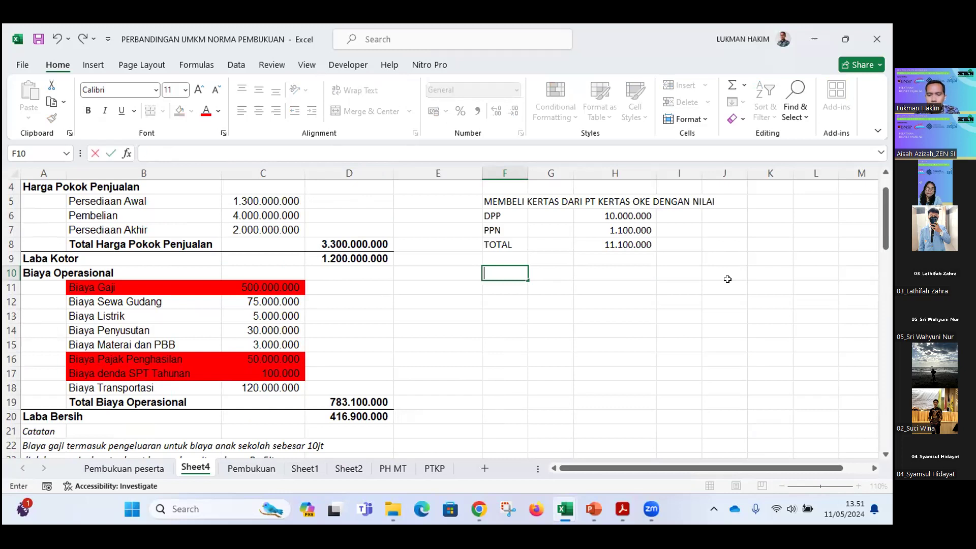
pyautogui.write('PPh Final U')
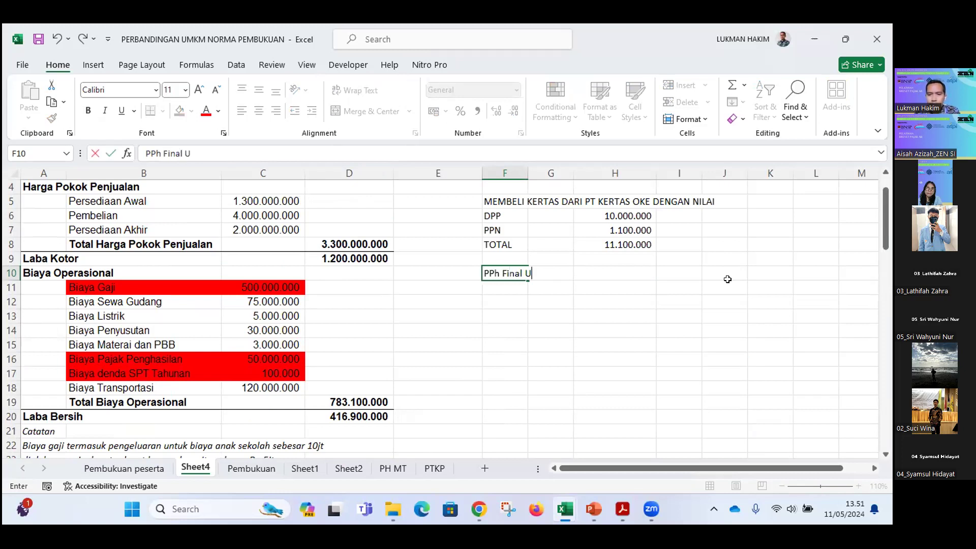
pyautogui.write('MKM 0,5% -->')
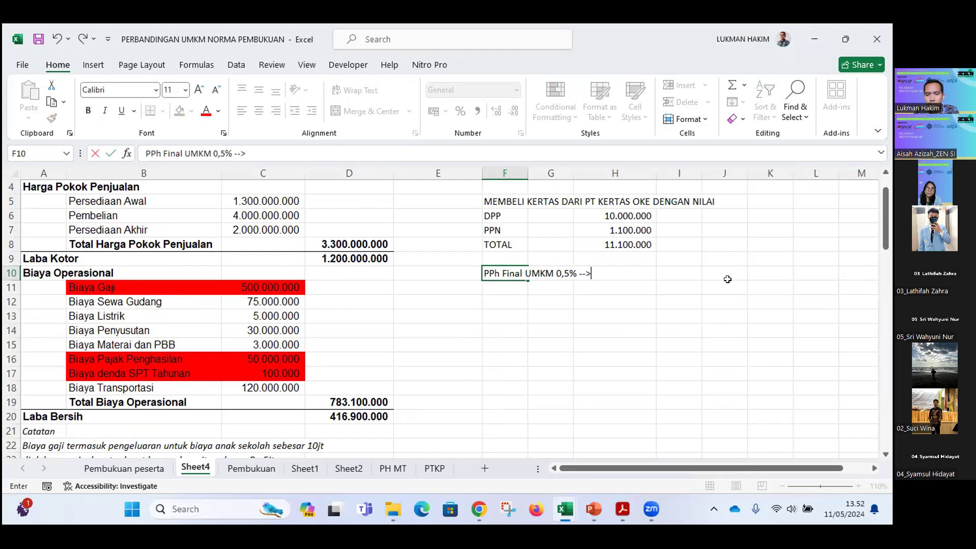
pyautogui.write('7 tahun')
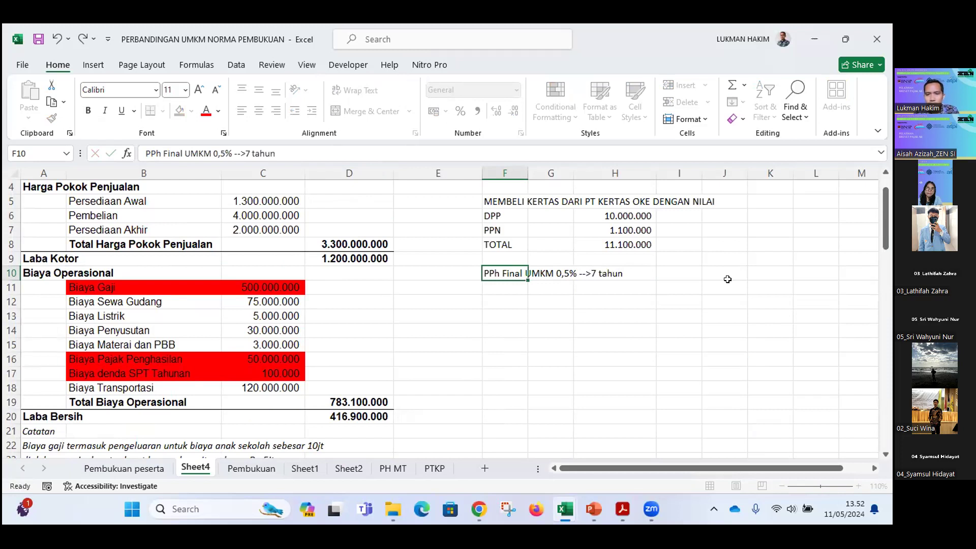
pyautogui.press('Return')
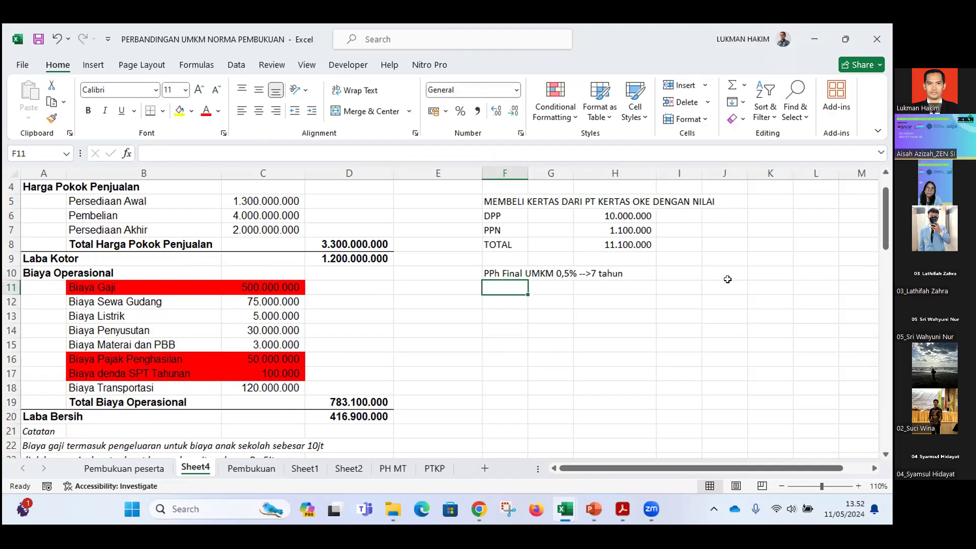
# - Add the notes "Menggunakan Norma" in F11 and "Menggunakan tarif umum pajak penghasilan" in F12
pyautogui.write('Menggu')
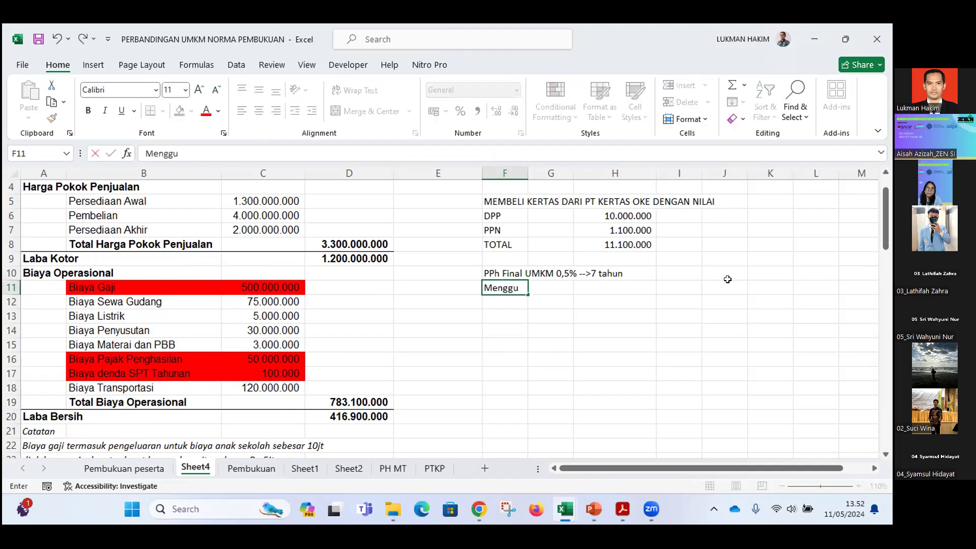
pyautogui.write('nakan Norma')
pyautogui.press('Return')
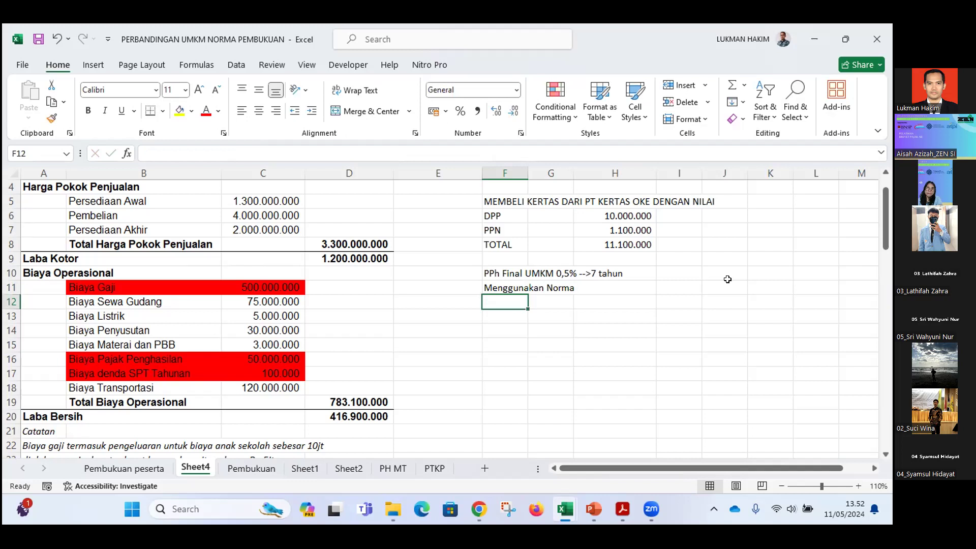
pyautogui.write('Menggu')
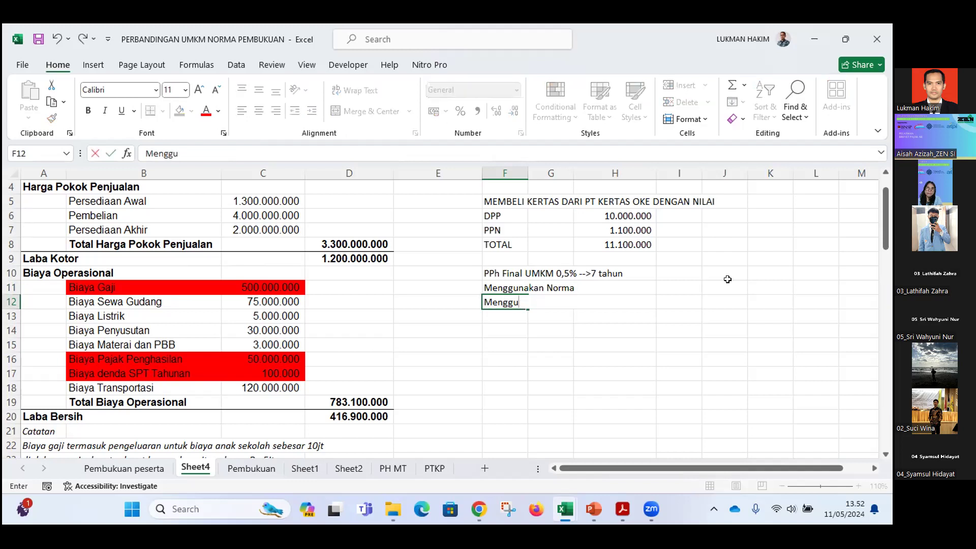
pyautogui.write('anakan tarif umum ')
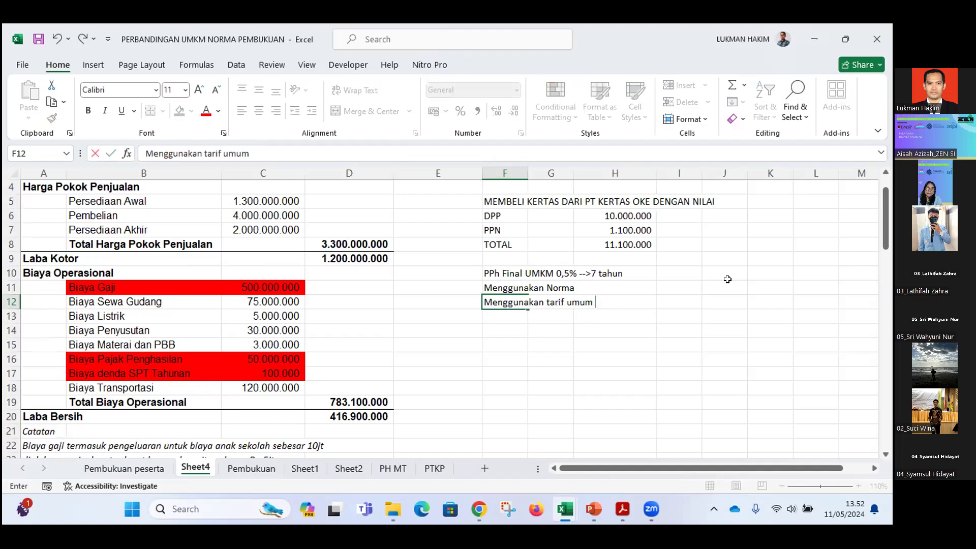
pyautogui.write('pajak penghasila')
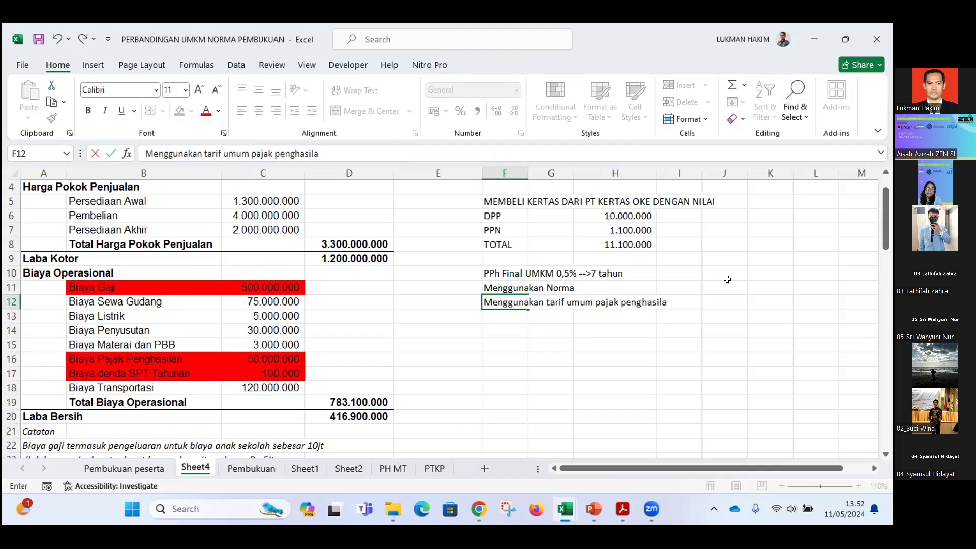
pyautogui.write('n')
# - Merge and center I10:J11 beside the first two method notes and enter "Pencatatan"
pyautogui.click(697, 277)
pyautogui.hotkey('shift', 'Down')
pyautogui.hotkey('shift', 'Right')
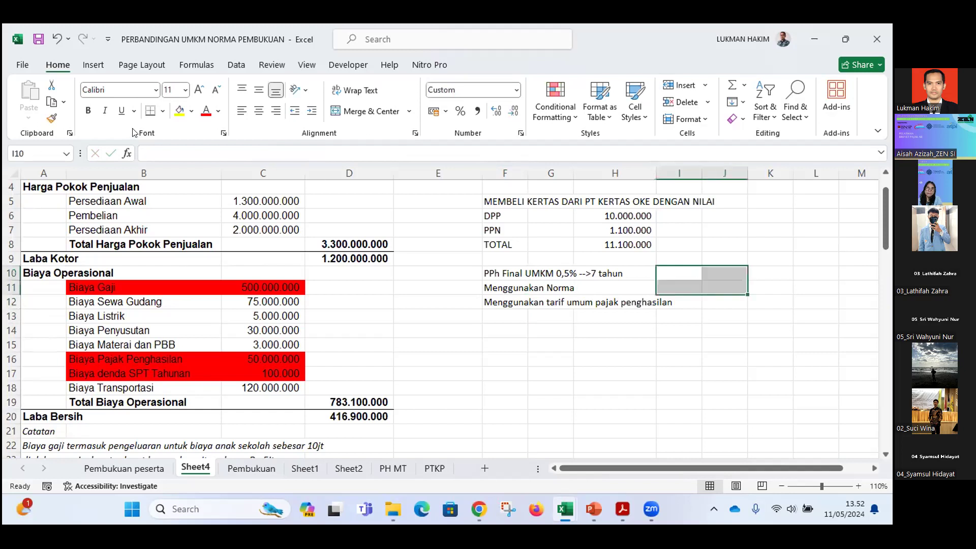
pyautogui.click(356, 111)
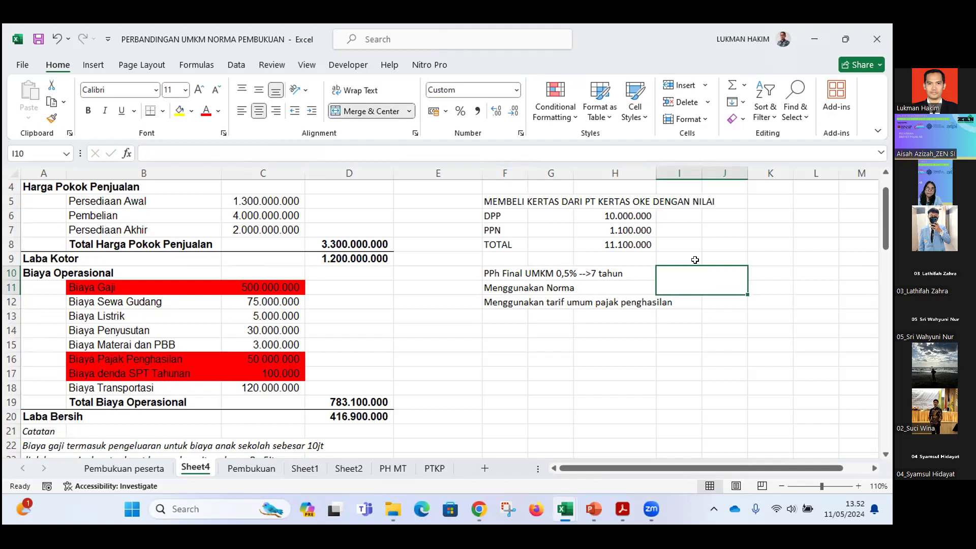
pyautogui.write('Pen')
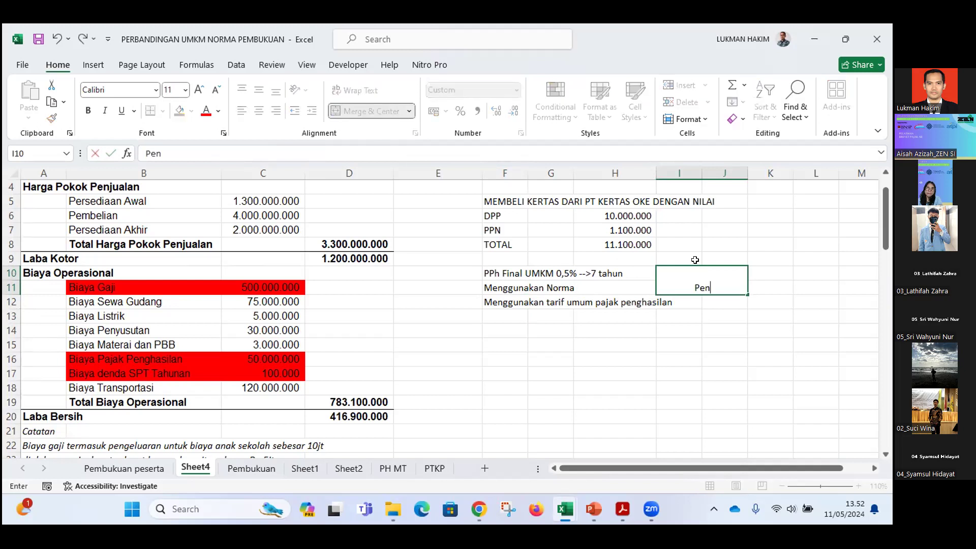
pyautogui.write('catatan')
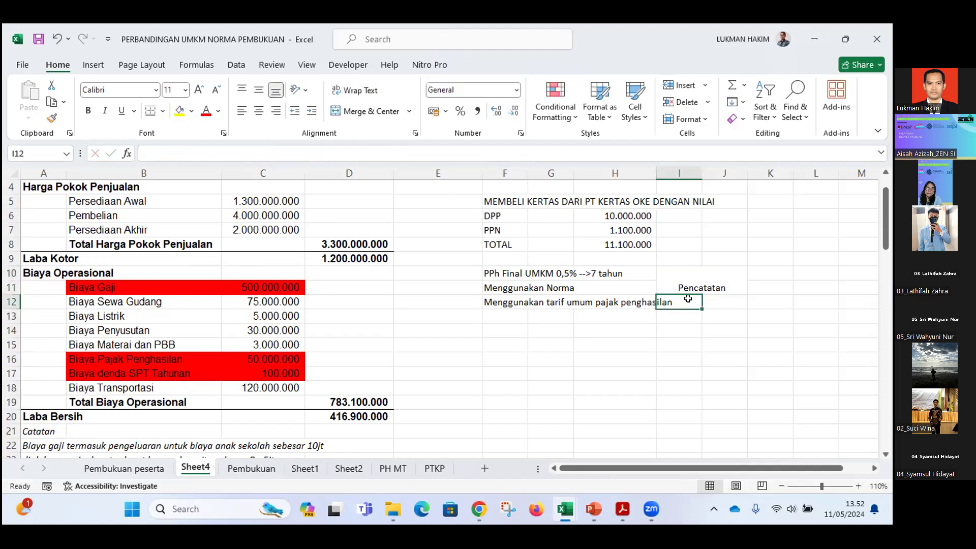
# - Merge and center I12:J12 beside the general tax rate note and enter "Pembukuan"
pyautogui.hotkey('shift', 'Right')
pyautogui.click(359, 112)
pyautogui.write('P')
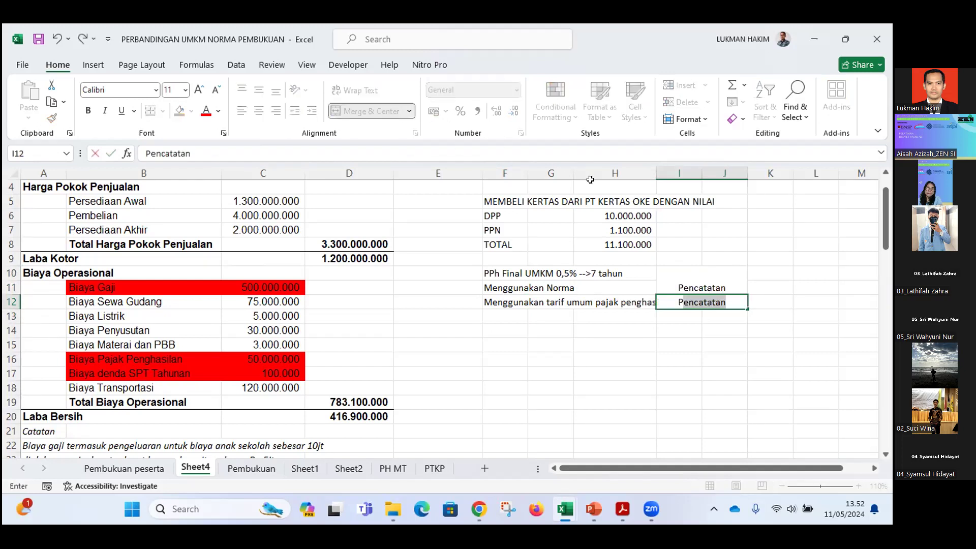
pyautogui.write('embukuan')
pyautogui.press('Return')
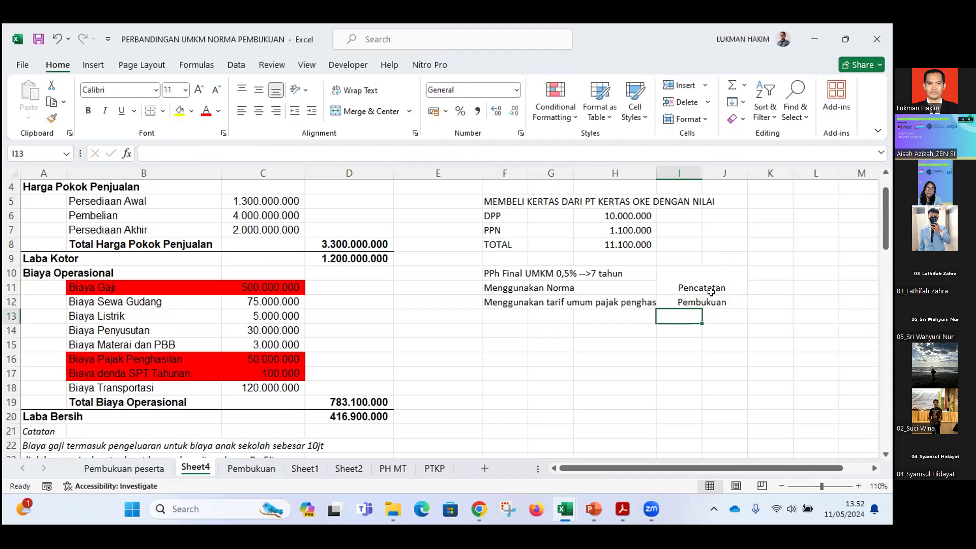
# - Widen column H so the full general tax rate note in F12 fits before the Pembukuan label
pyautogui.click(693, 301)
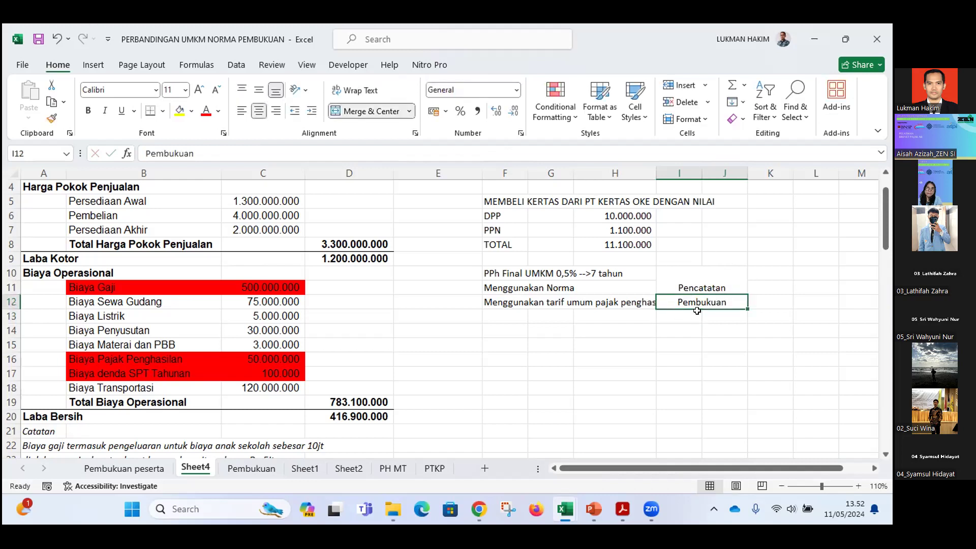
pyautogui.click(687, 326)
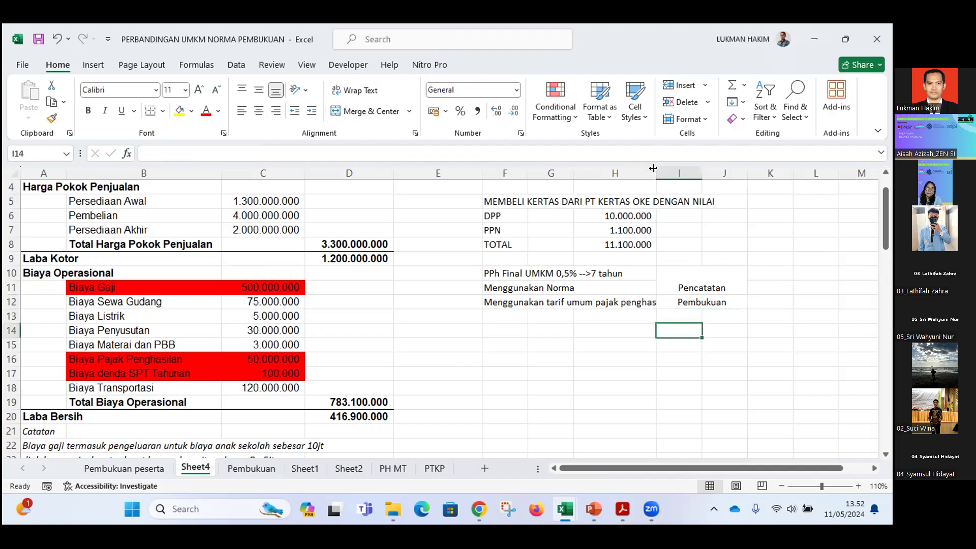
pyautogui.moveTo(677, 170); pyautogui.dragTo(685, 173)
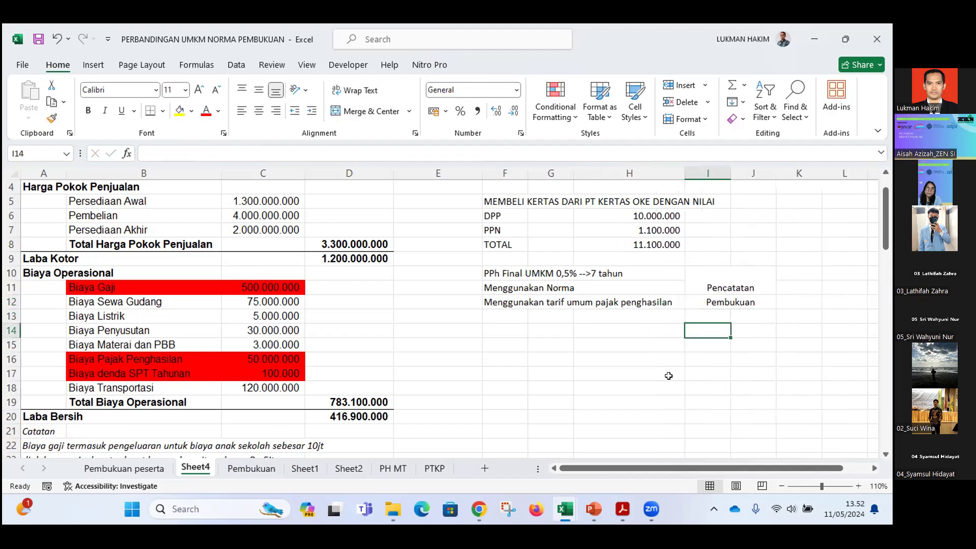
# - Clear the paper purchase example in rows 5 to 8 and middle-align the Pencatatan label vertically
pyautogui.moveTo(719, 242); pyautogui.dragTo(722, 244)
pyautogui.press('Delete')
pyautogui.click(722, 281)
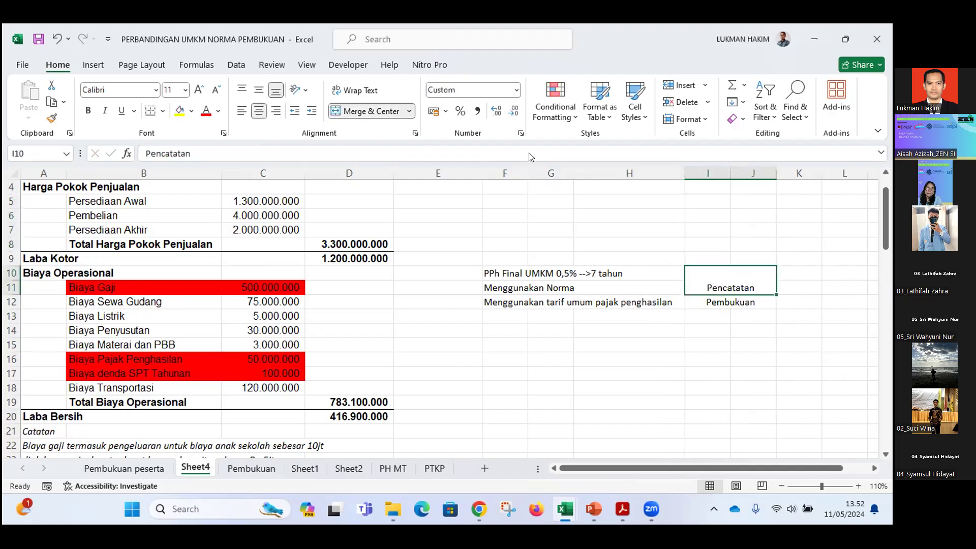
pyautogui.click(259, 91)
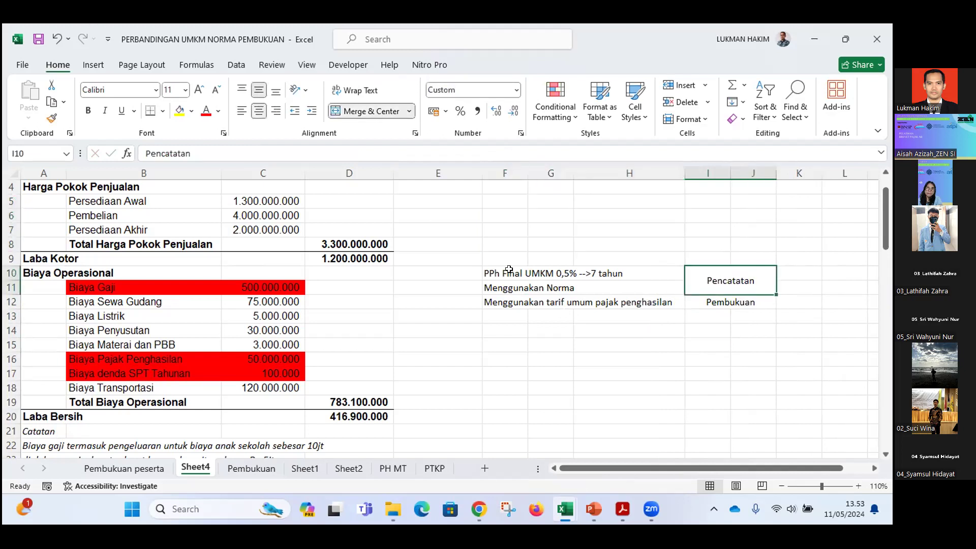
# - Fill the two Pencatatan rows F10:J11 with yellow and the Pembukuan row F12:J12 with light green
pyautogui.moveTo(509, 269); pyautogui.dragTo(709, 270)
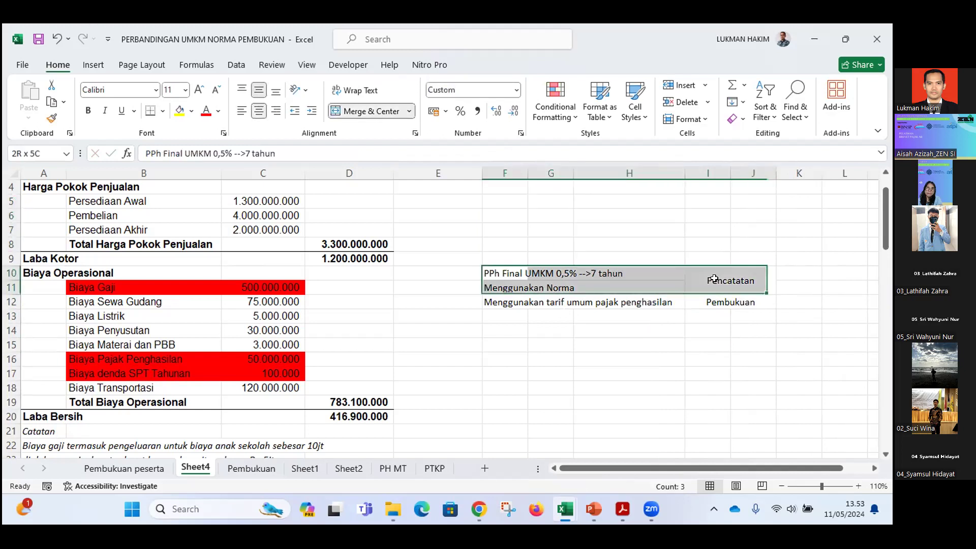
pyautogui.click(190, 113)
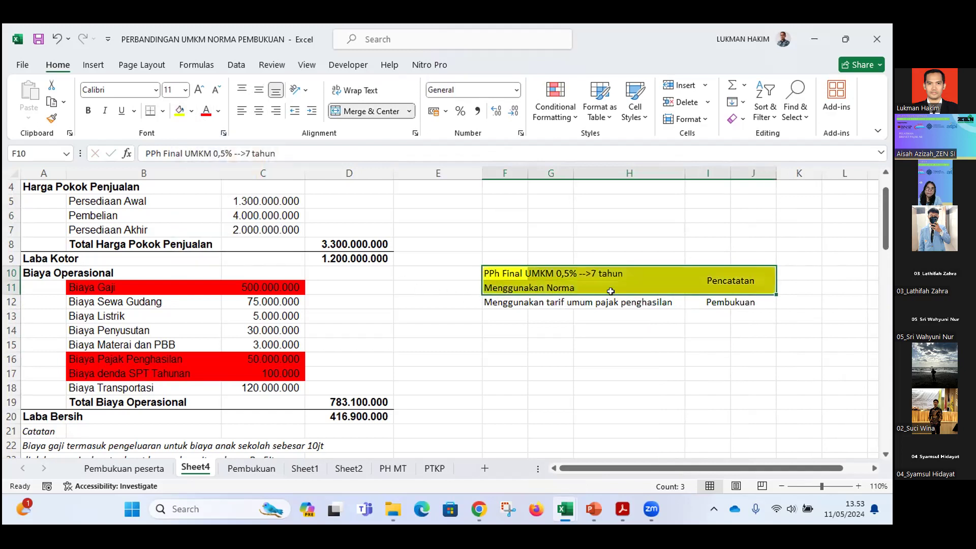
pyautogui.moveTo(506, 301); pyautogui.dragTo(717, 302)
pyautogui.click(191, 112)
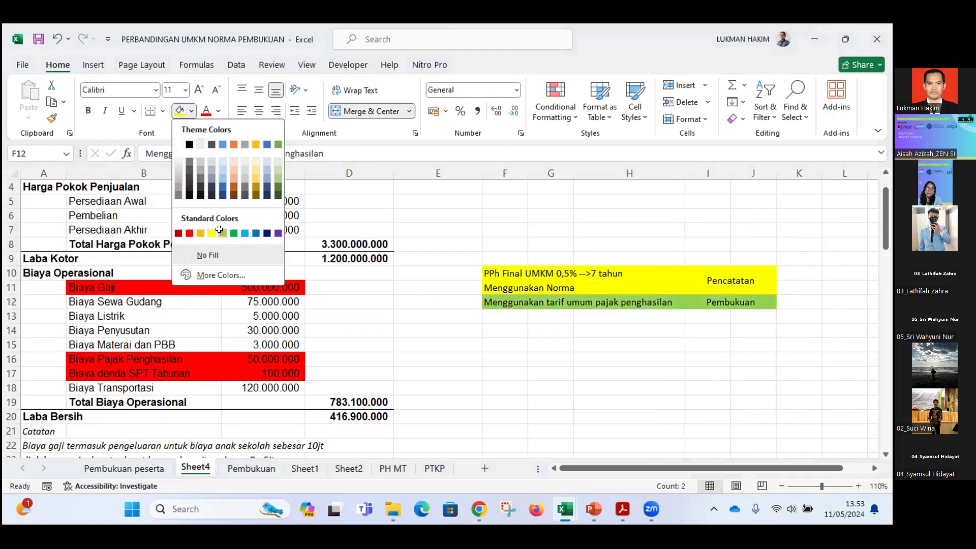
pyautogui.click(221, 231)
pyautogui.click(434, 280)
# - Review the highlighted method notes, from PPh Final UMKM and its 7-year limit to the Pembukuan row
pyautogui.click(504, 285)
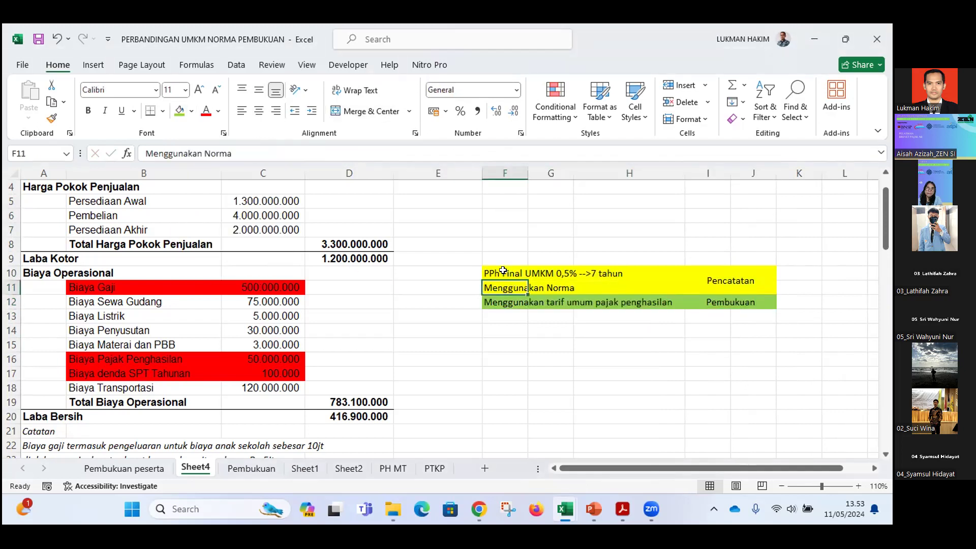
pyautogui.click(503, 271)
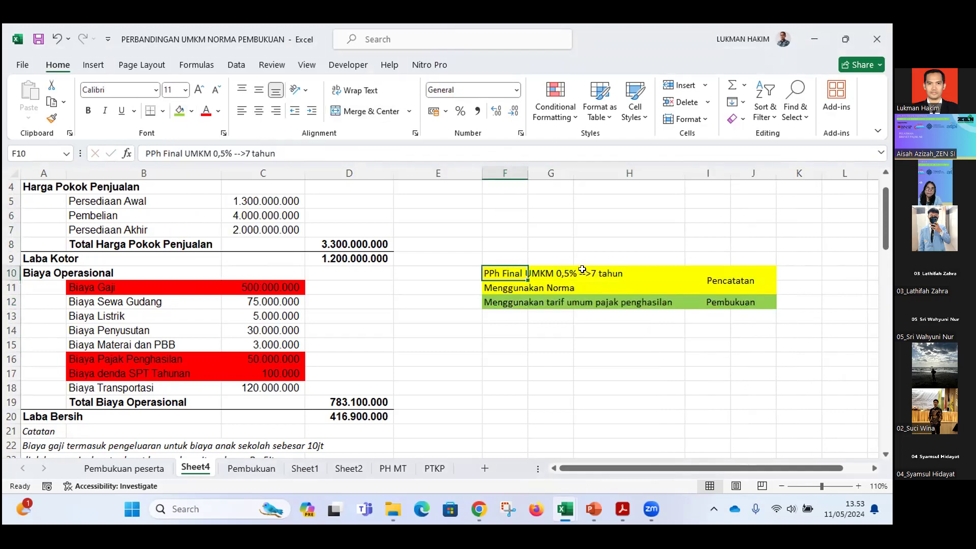
pyautogui.click(510, 285)
pyautogui.click(500, 271)
pyautogui.click(568, 276)
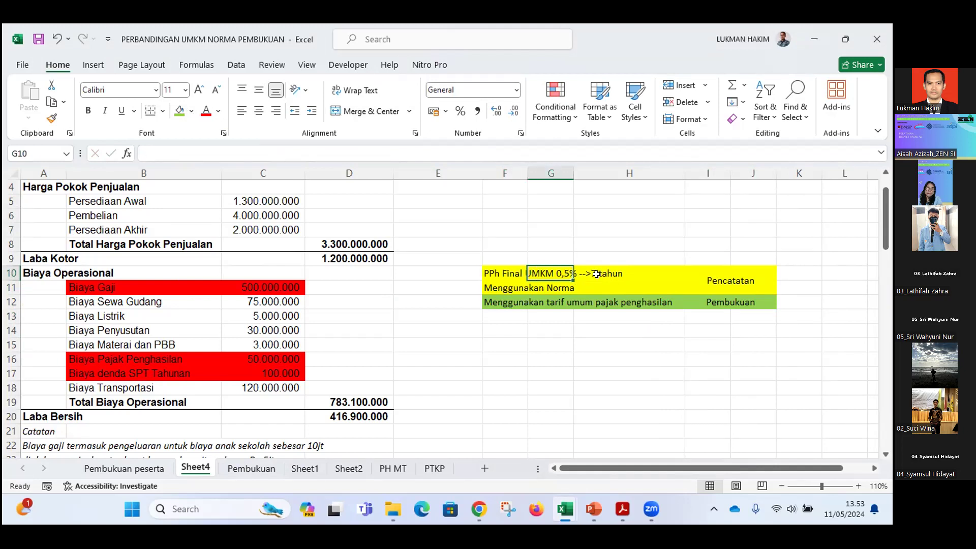
pyautogui.click(604, 270)
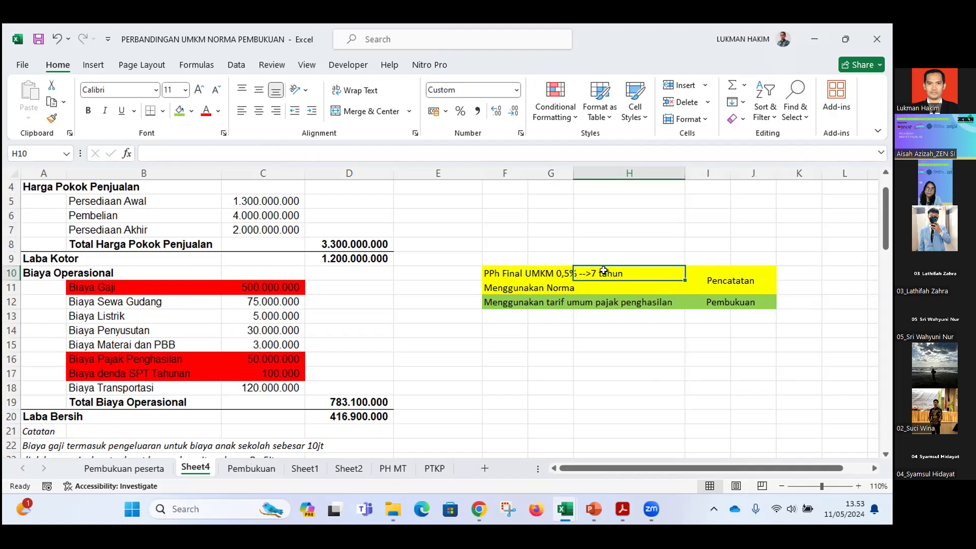
pyautogui.click(498, 302)
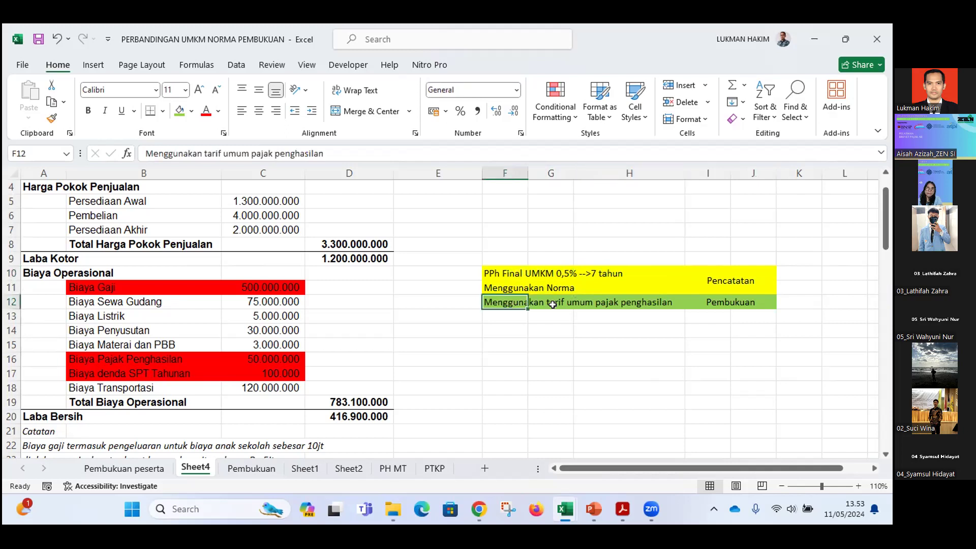
pyautogui.moveTo(602, 300); pyautogui.dragTo(713, 305)
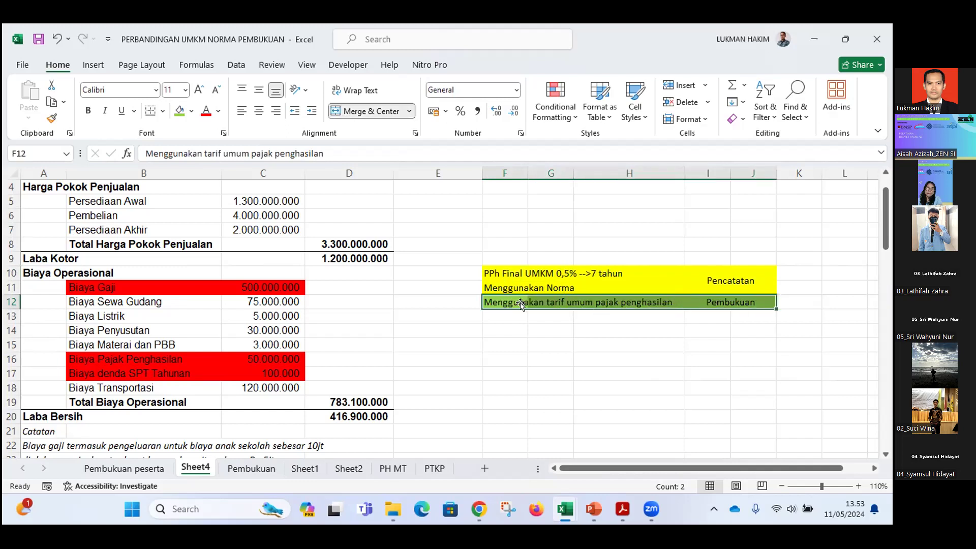
# - Compare the Norma note in F11 with the general income tax rate note in F12
pyautogui.click(509, 285)
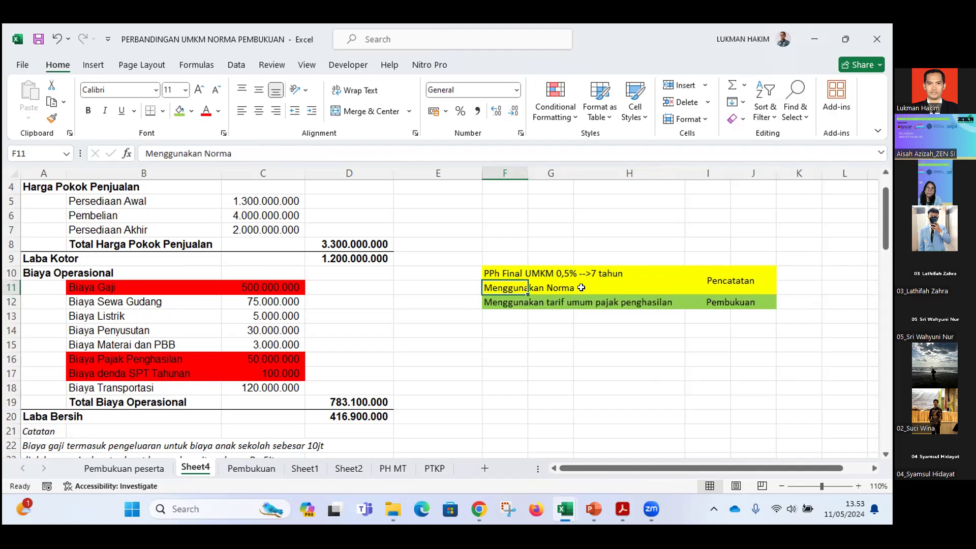
pyautogui.click(516, 301)
pyautogui.click(514, 285)
pyautogui.click(513, 301)
pyautogui.click(515, 287)
pyautogui.click(513, 301)
pyautogui.click(580, 299)
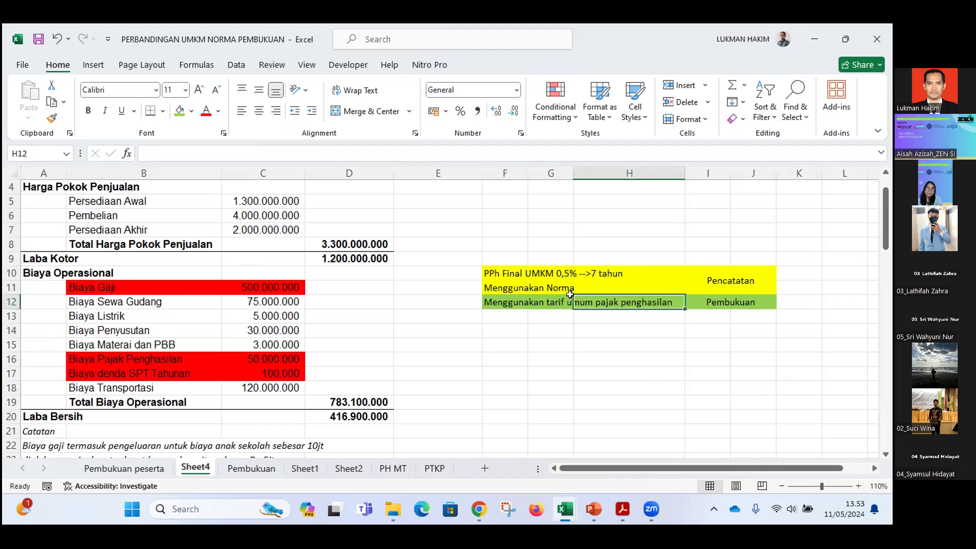
# - Re-examine the two Pencatatan options, PPh Final UMKM in F10 and Norma in F11
pyautogui.click(470, 239)
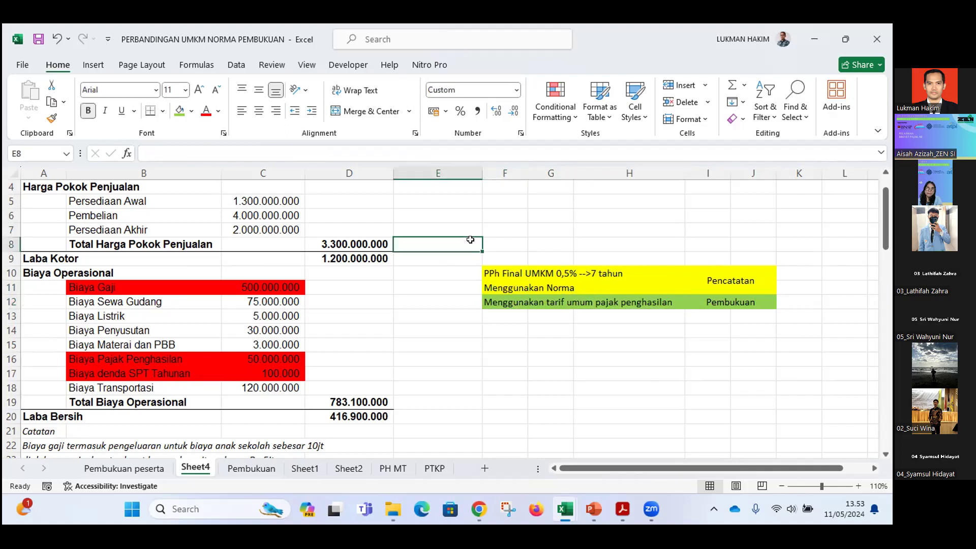
pyautogui.click(498, 273)
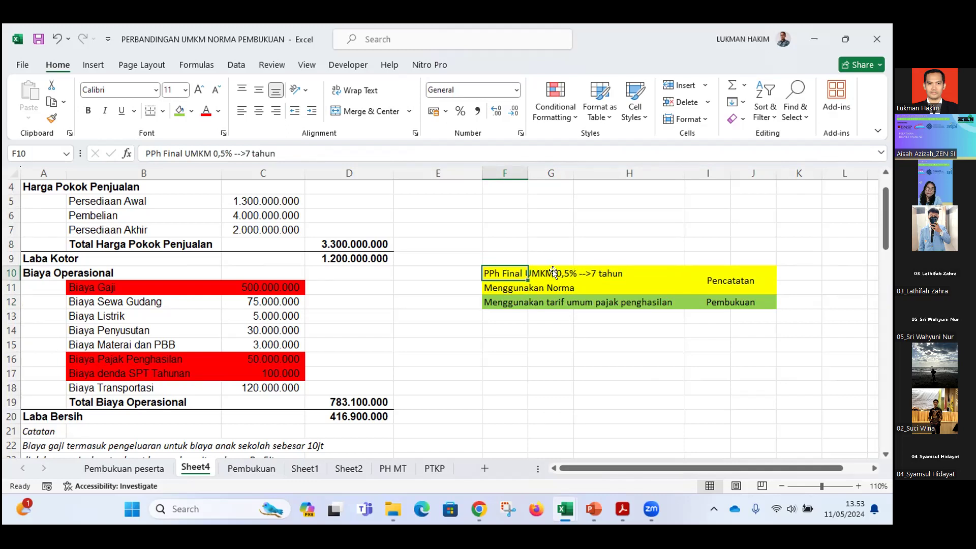
pyautogui.click(503, 285)
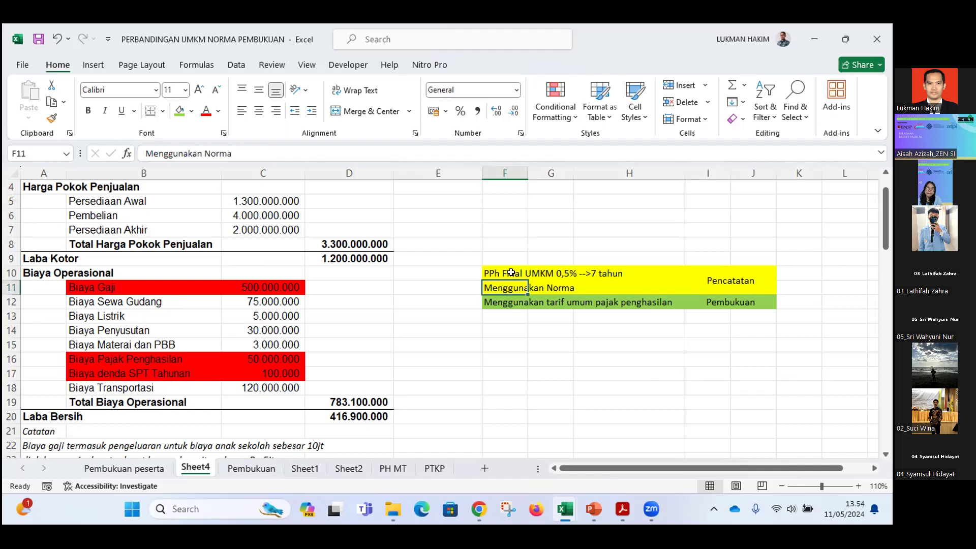
pyautogui.moveTo(477, 239); pyautogui.dragTo(503, 243)
pyautogui.click(689, 259)
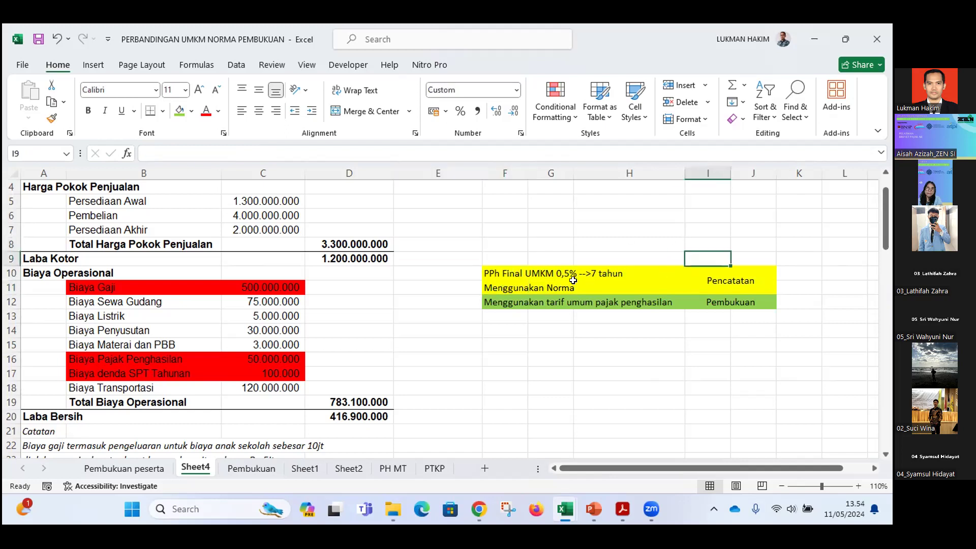
pyautogui.click(498, 270)
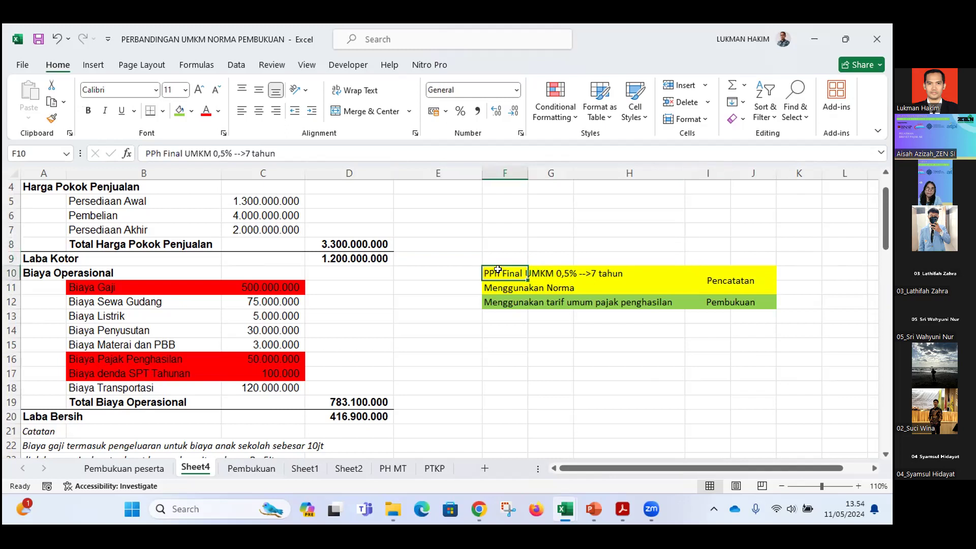
pyautogui.click(499, 285)
pyautogui.click(499, 274)
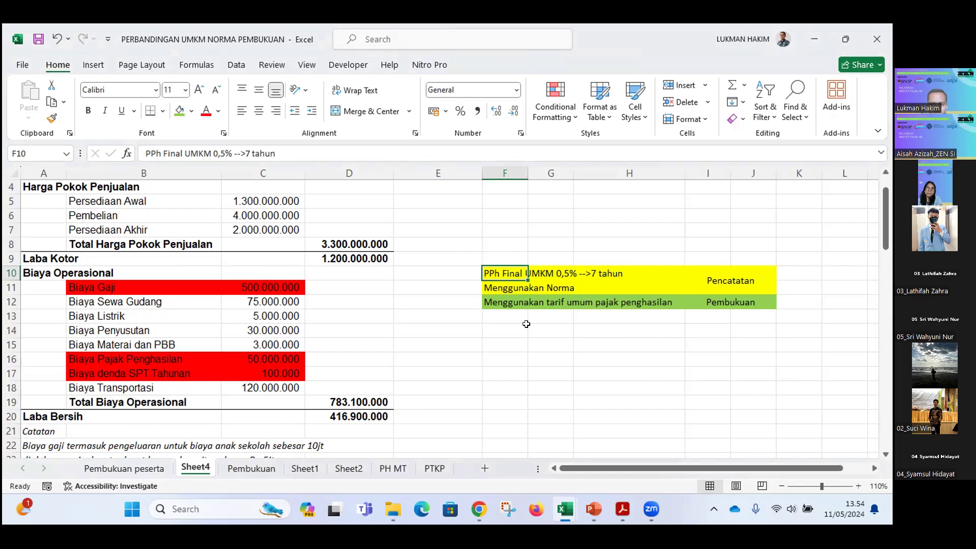
# - Look through Sheet4's notes, fiscal corrections, tax credits and PPh Pasal 25 calculation below the profit and loss statement
pyautogui.scroll(-1, 229, 329)
pyautogui.scroll(-4, 229, 329)
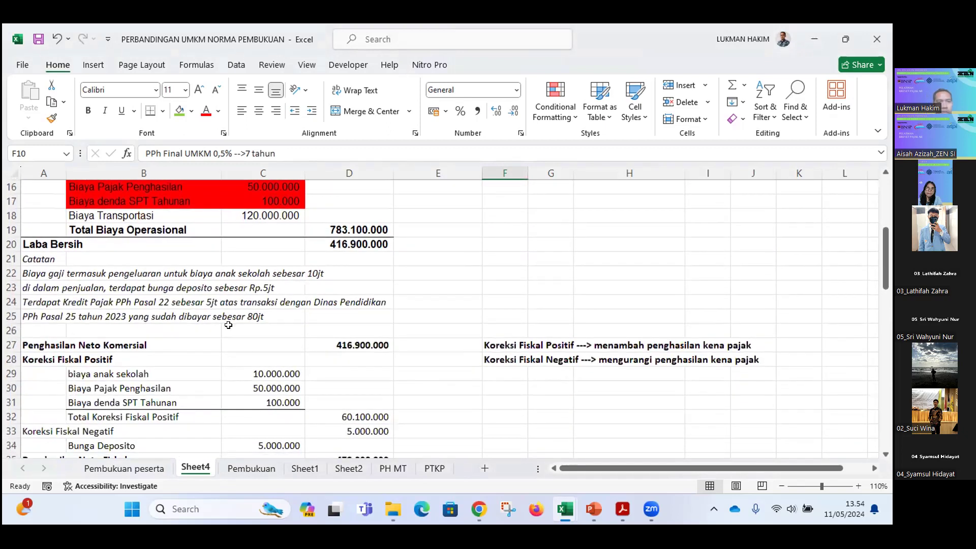
pyautogui.scroll(-3, 229, 326)
pyautogui.scroll(-3, 291, 288)
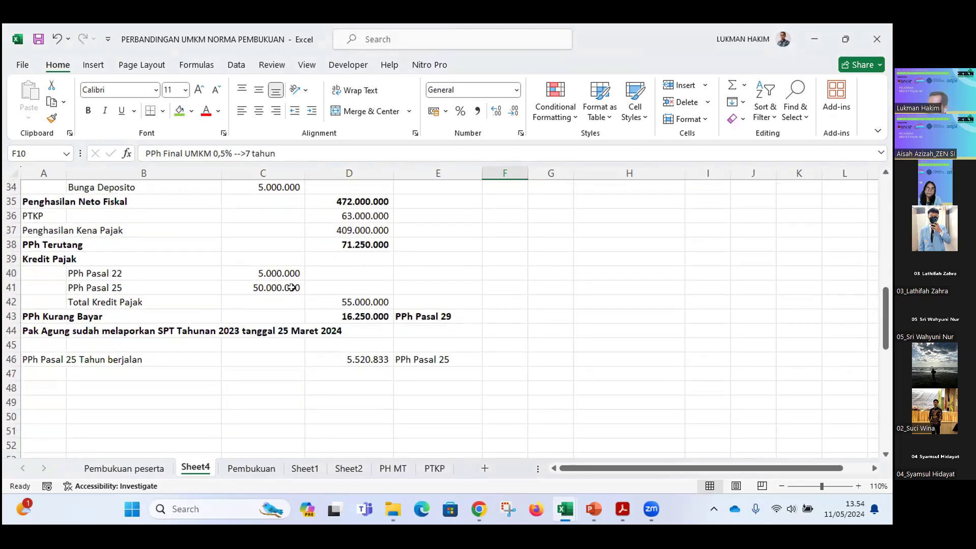
pyautogui.scroll(3, 291, 287)
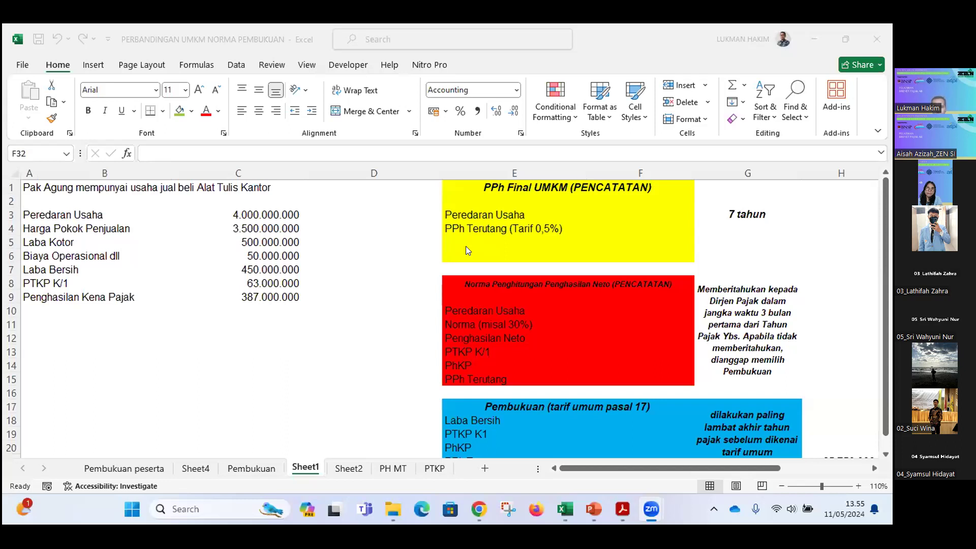
# - Switch to Sheet1 and examine the PPh Final UMKM, Norma and Pembukuan comparison blocks with their conditions
pyautogui.click(461, 238)
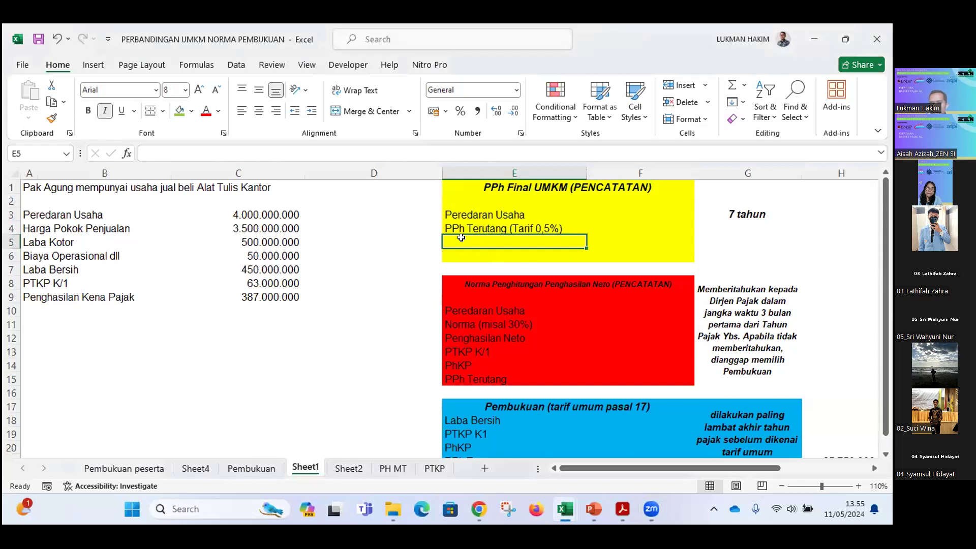
pyautogui.scroll(-1, 461, 237)
pyautogui.scroll(1, 461, 237)
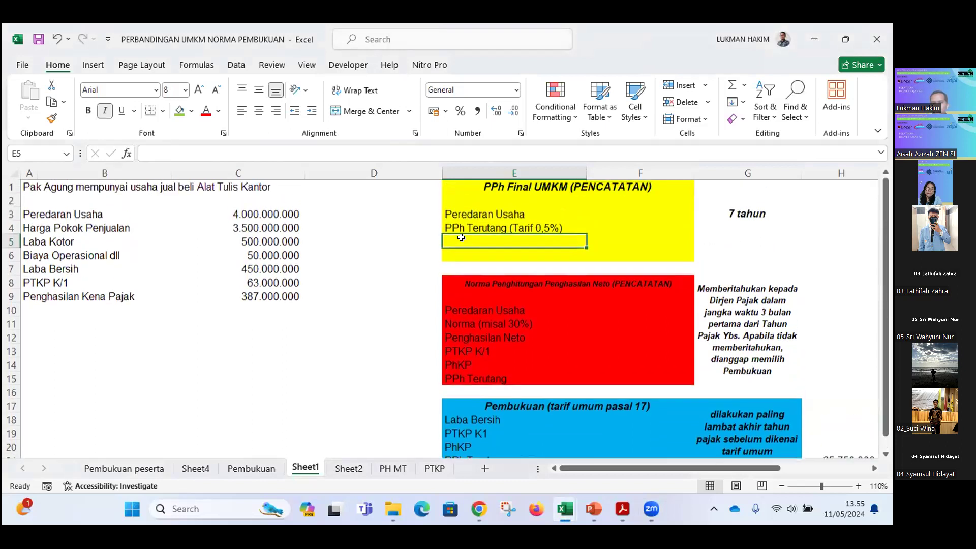
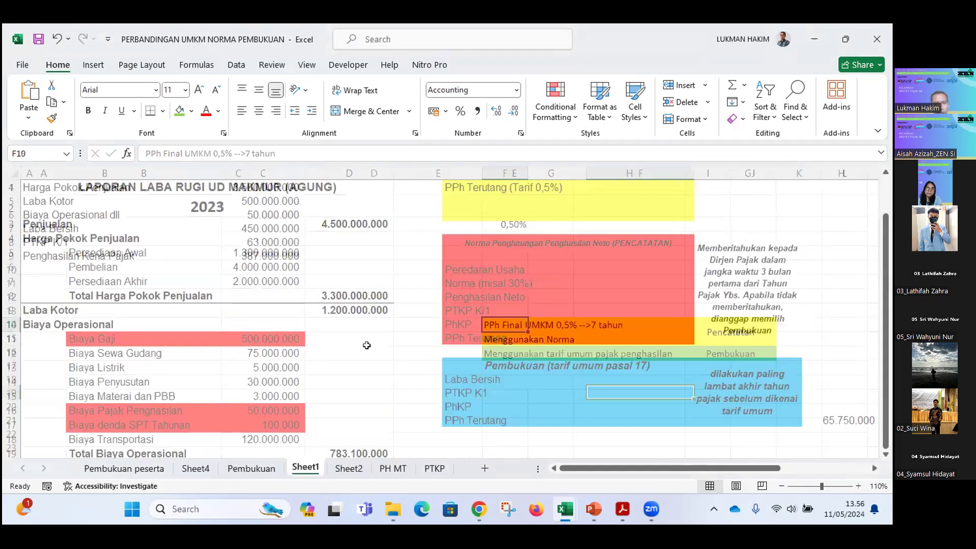
pyautogui.scroll(-1, 559, 305)
pyautogui.scroll(1, 559, 305)
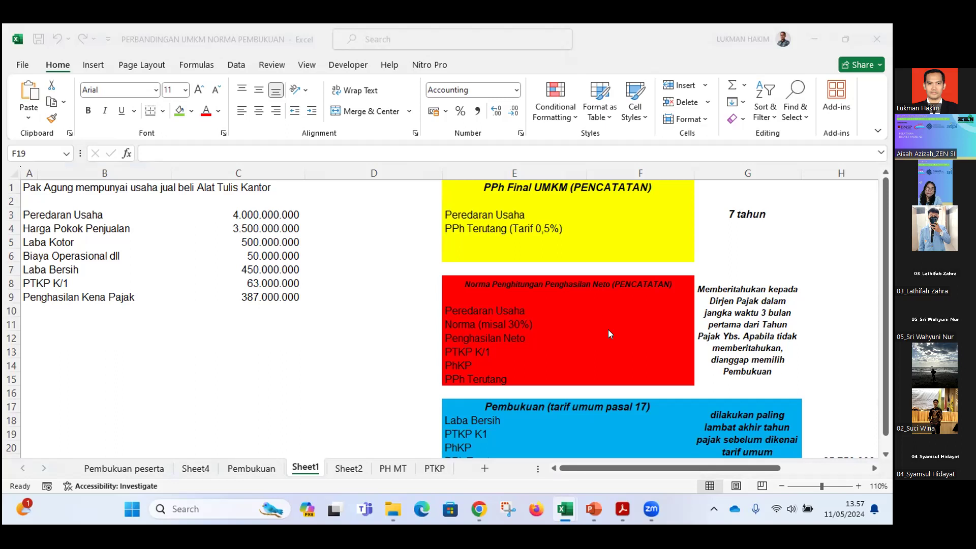
# - Enter 63,000,000 as the PTKP K/1 amount in F13 of the Norma block
pyautogui.click(560, 351)
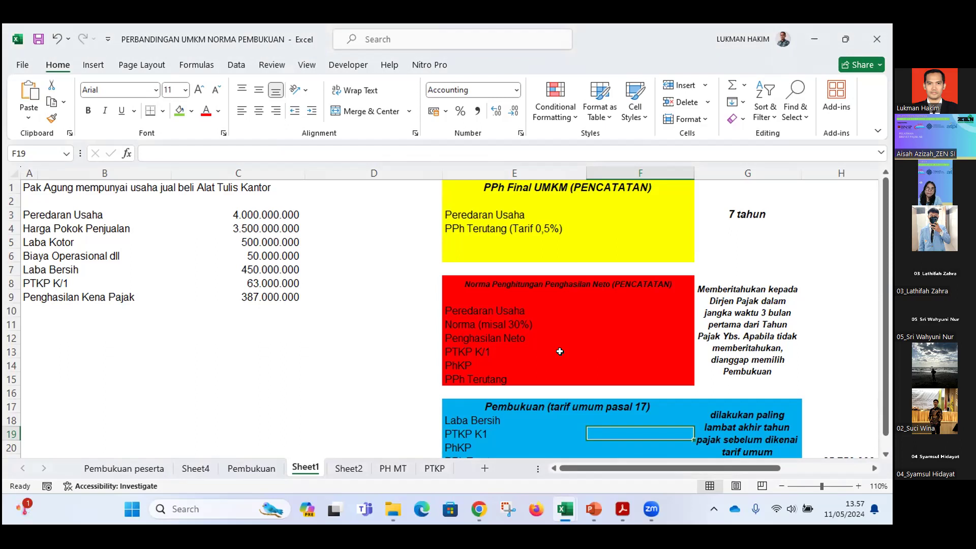
pyautogui.click(645, 336)
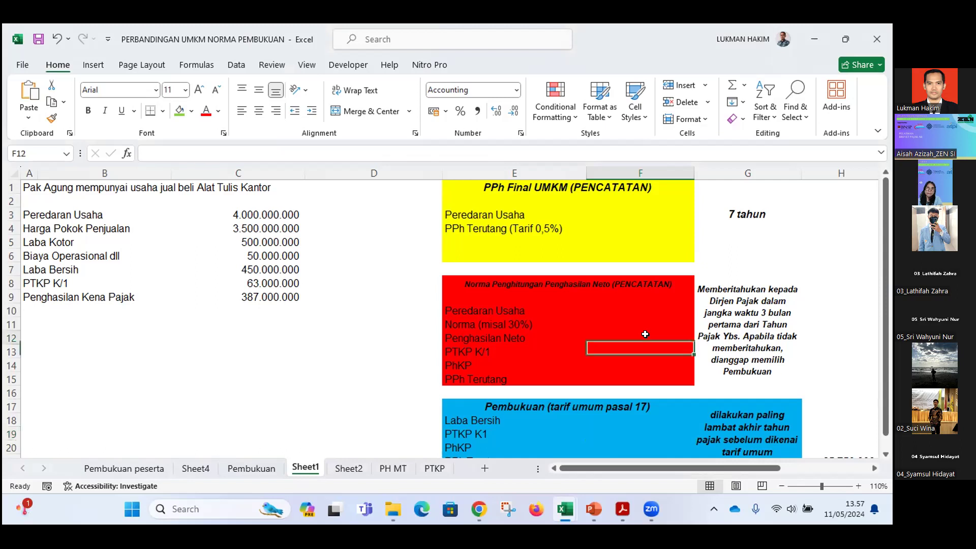
pyautogui.click(642, 352)
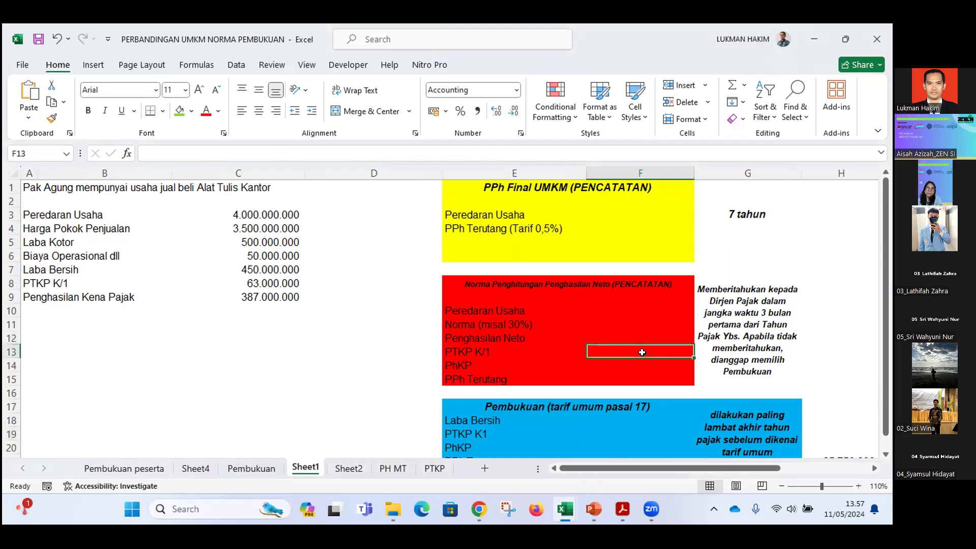
pyautogui.write('63.000.0')
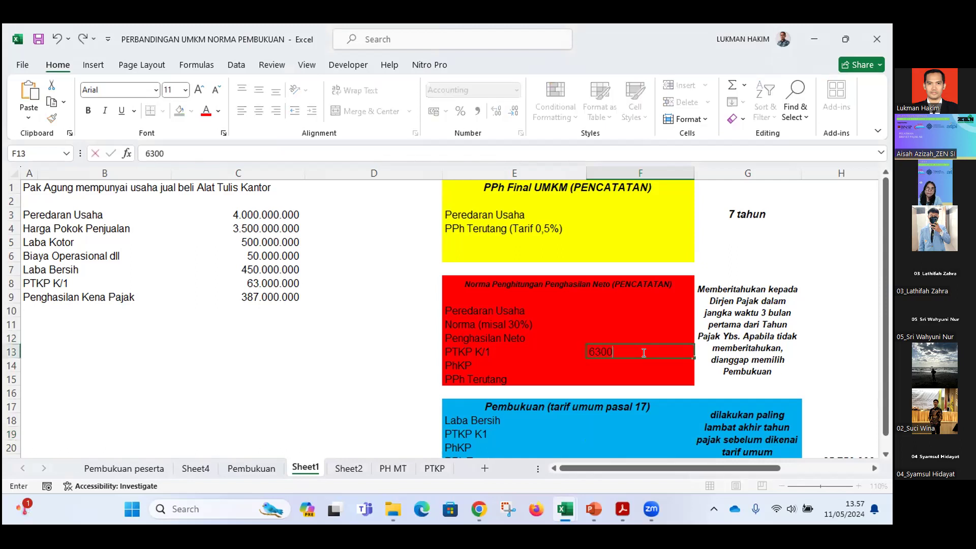
pyautogui.write('00')
pyautogui.press('Return')
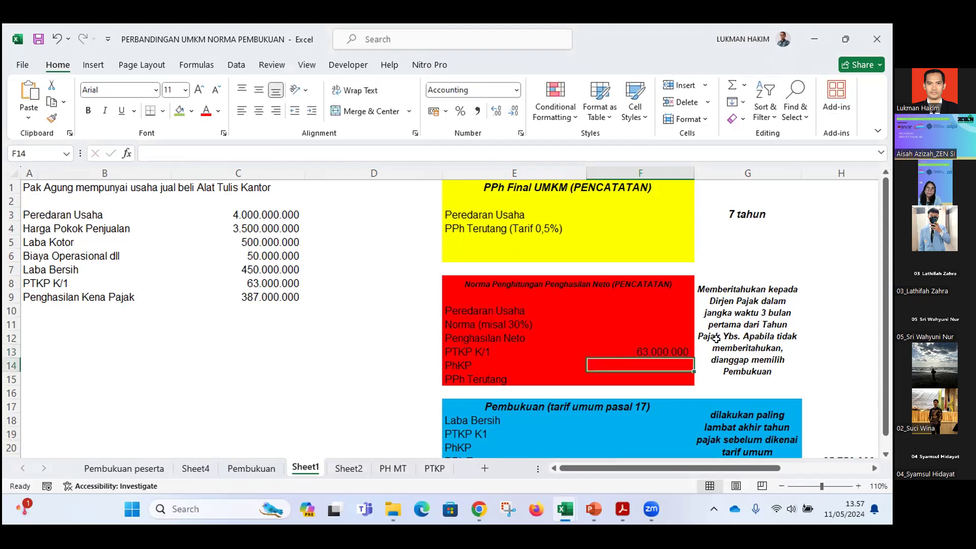
# - Clear the leftover value in H21 next to the Pembukuan block
pyautogui.scroll(-1, 715, 337)
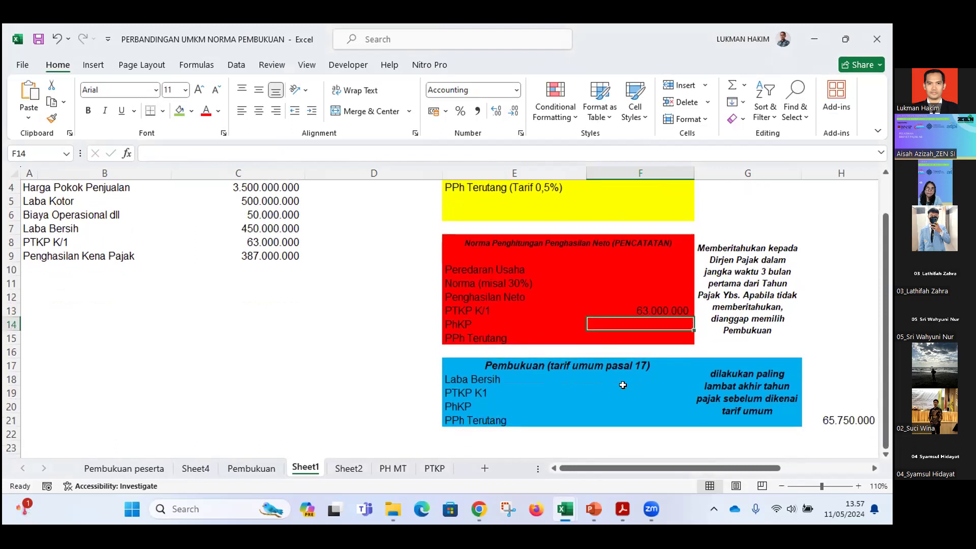
pyautogui.scroll(1, 604, 392)
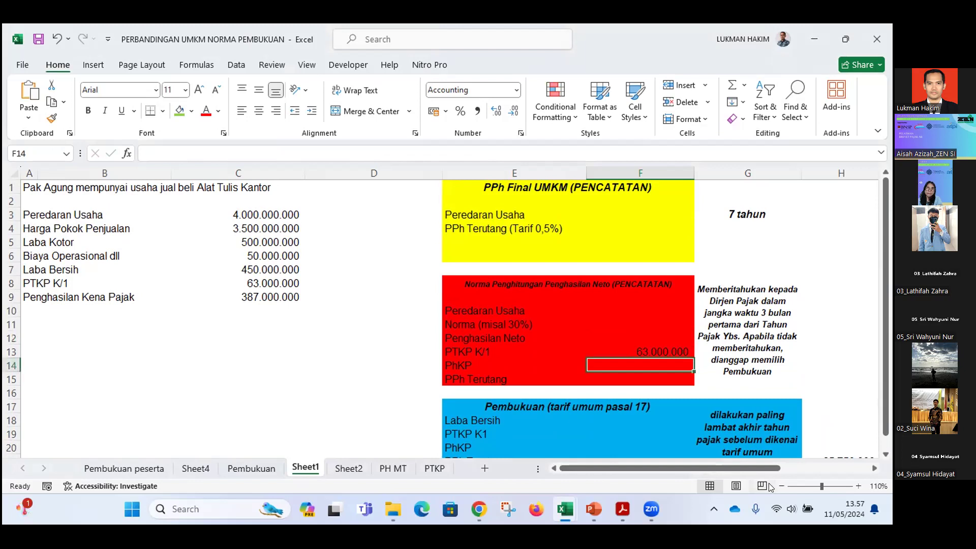
pyautogui.click(781, 487)
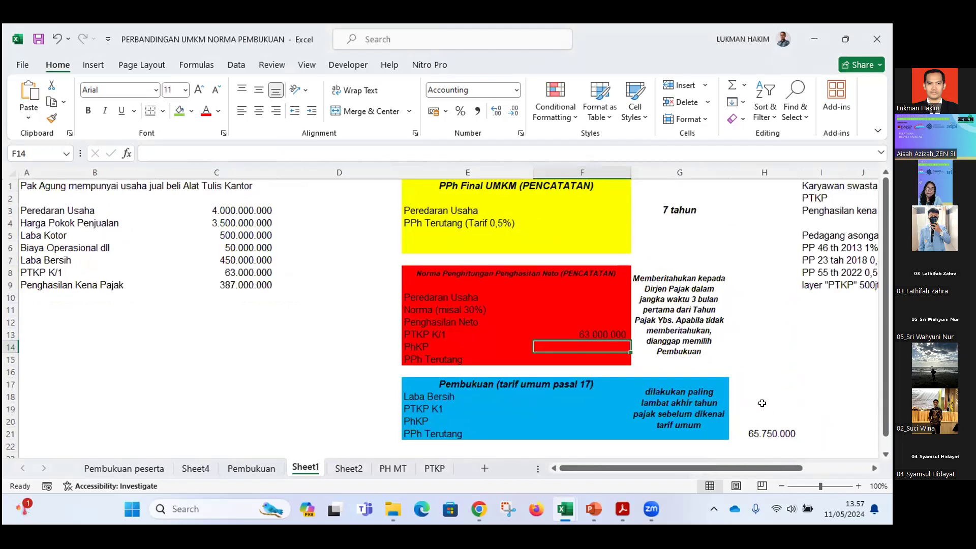
pyautogui.click(753, 431)
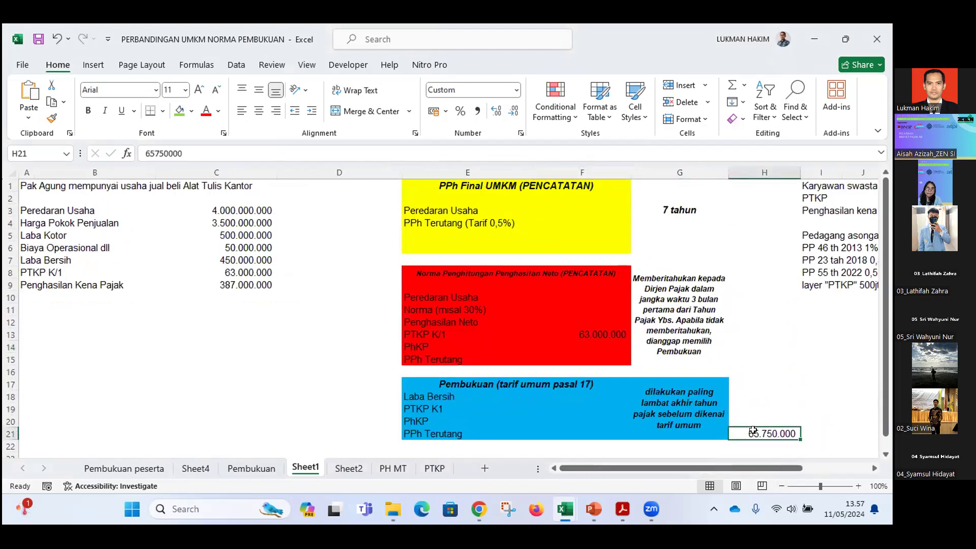
pyautogui.press('Delete')
pyautogui.click(568, 230)
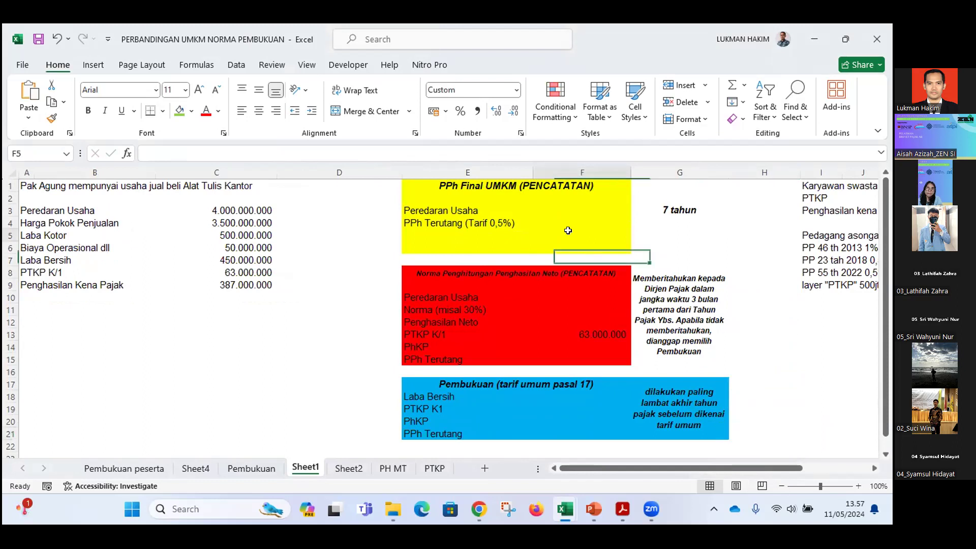
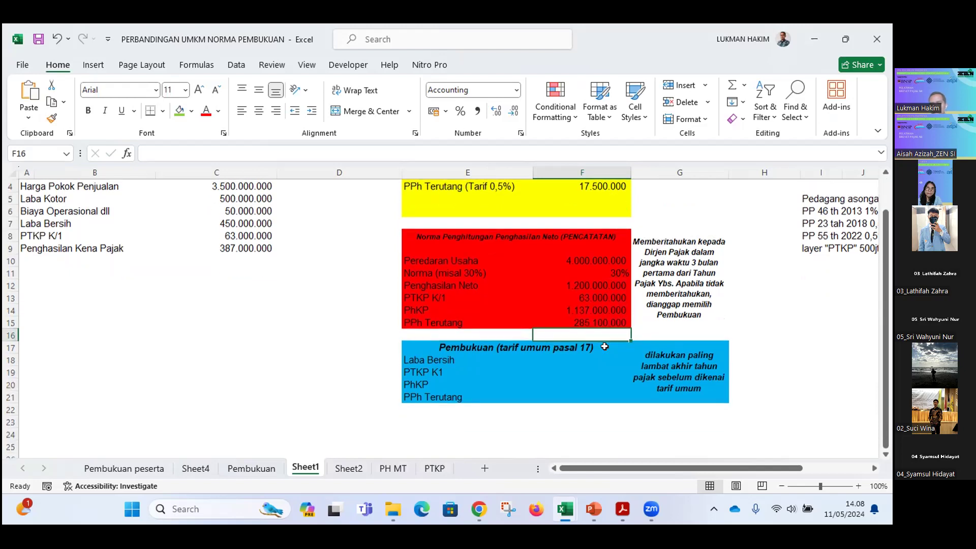
# - Fill Laba Bersih in F18 with =C7 and PTKP K1 in F19 with =C8 in the Pembukuan block
pyautogui.scroll(1, 584, 304)
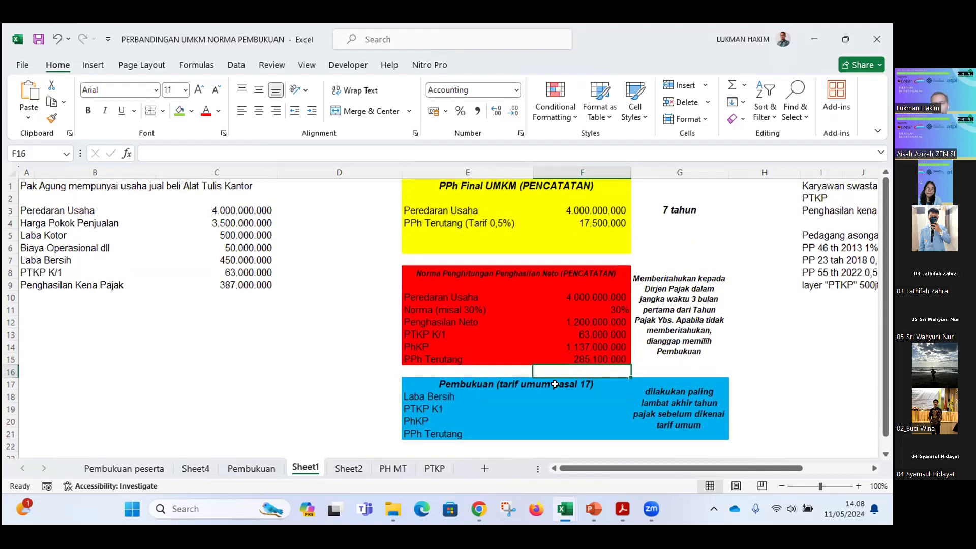
pyautogui.click(573, 395)
pyautogui.write('=')
pyautogui.click(241, 259)
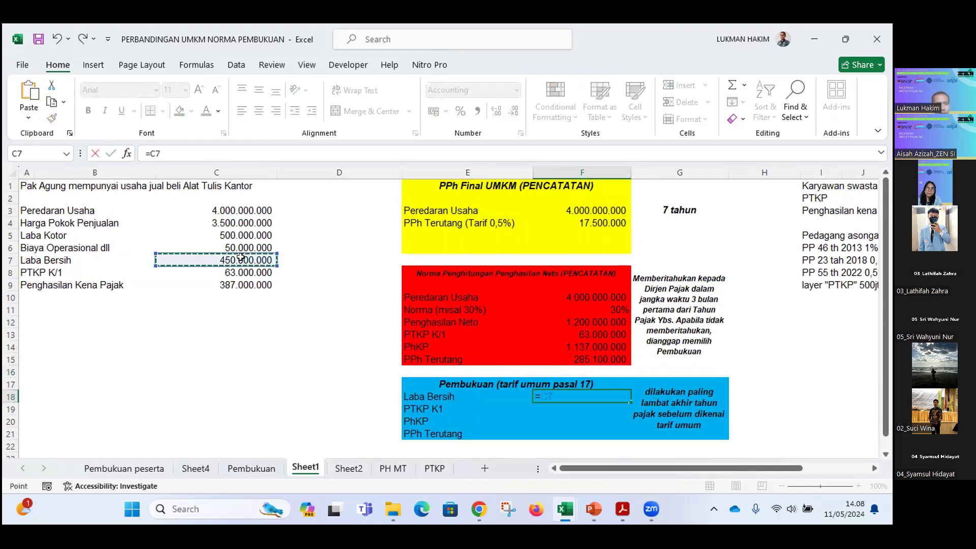
pyautogui.press('Return')
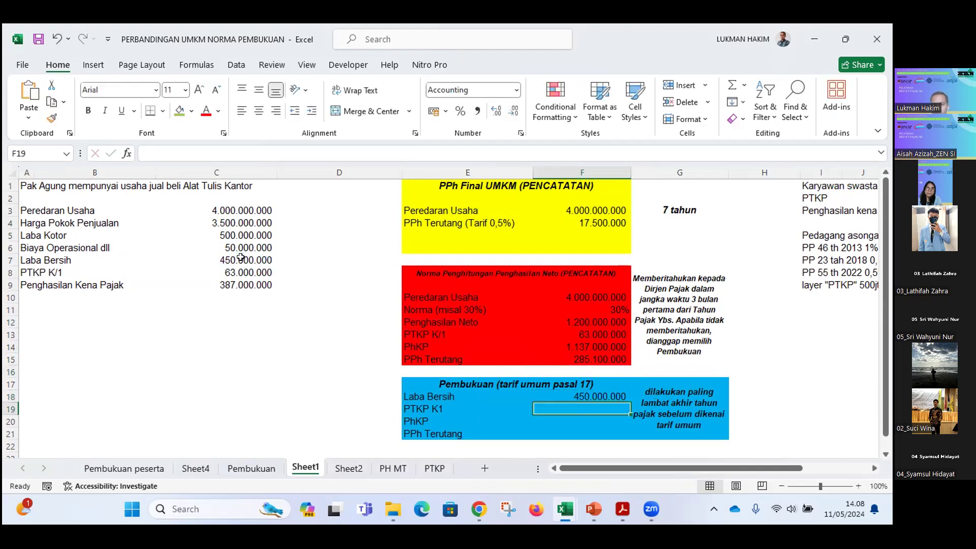
pyautogui.write('=')
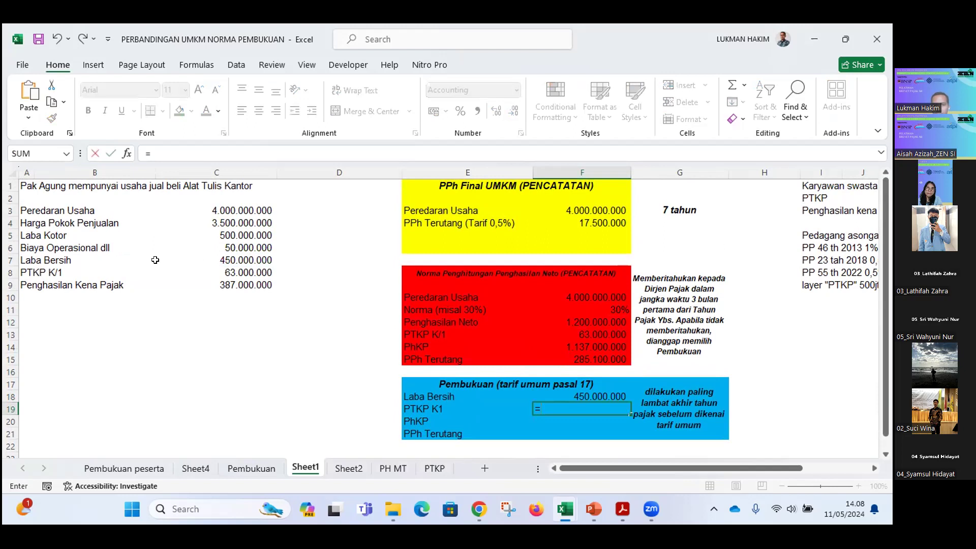
pyautogui.click(228, 272)
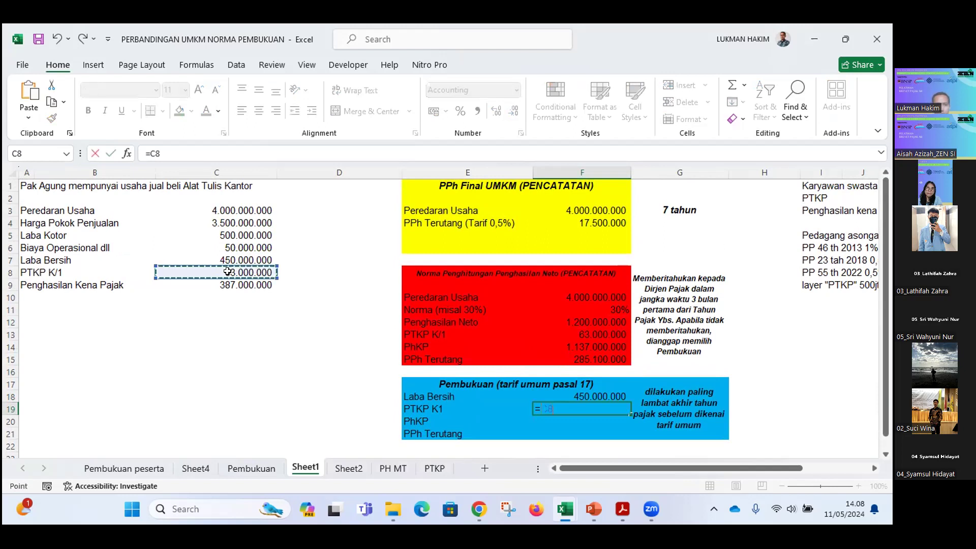
pyautogui.press('Return')
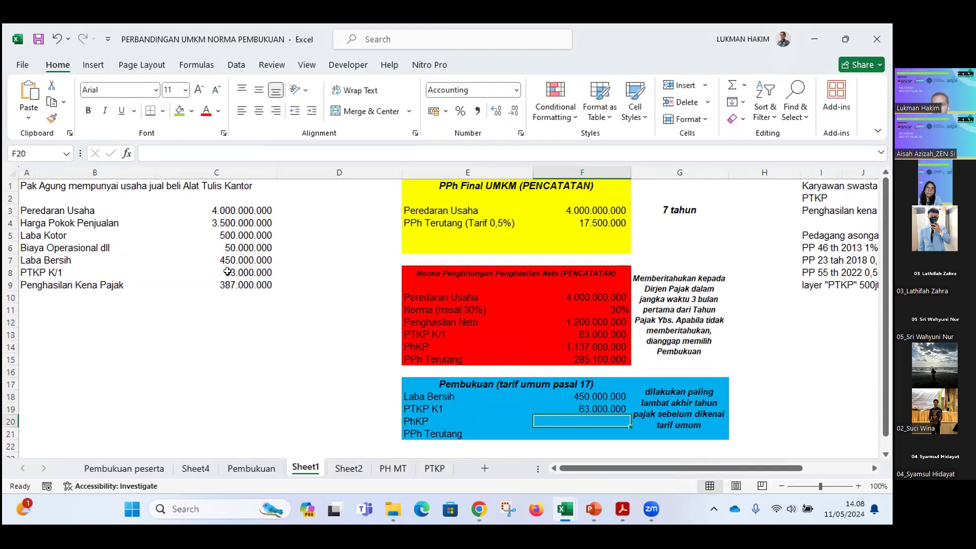
# - Calculate PhKP in F20 of the Pembukuan block with the formula =F18-F19
pyautogui.write('=')
pyautogui.press('Up')
pyautogui.press('Up')
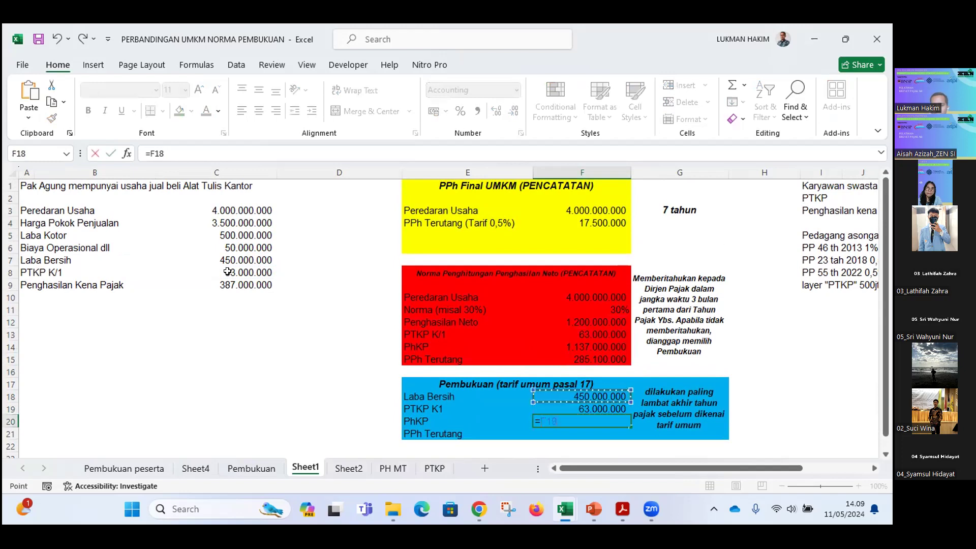
pyautogui.write('-')
pyautogui.press('Up')
pyautogui.press('Return')
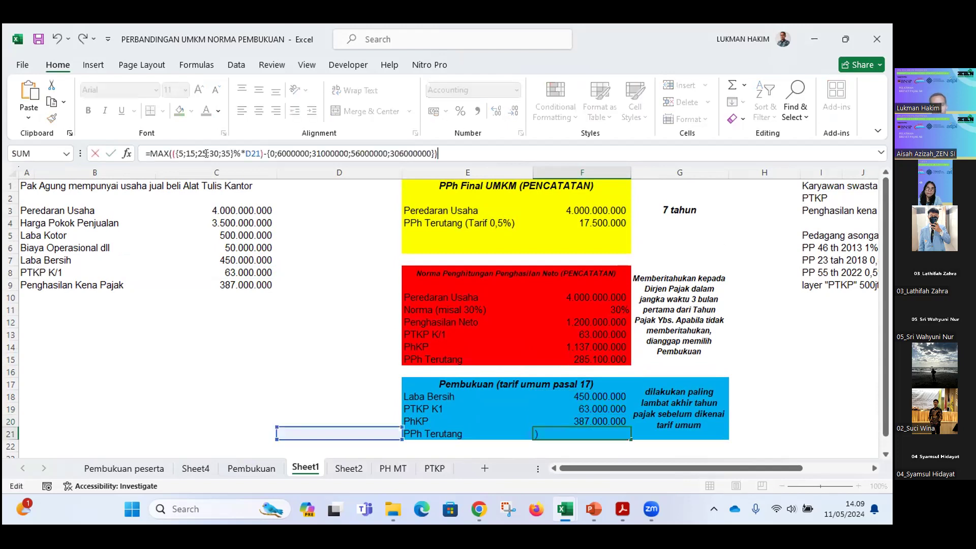
# - Correct the PPh Terutang formula in F21 to =MAX(({5;15;25;30;35}%*F20)-{0;6000000;31000000;56000000;306000000}), based on the Pembukuan PhKP
pyautogui.click(663, 415)
pyautogui.click(586, 417)
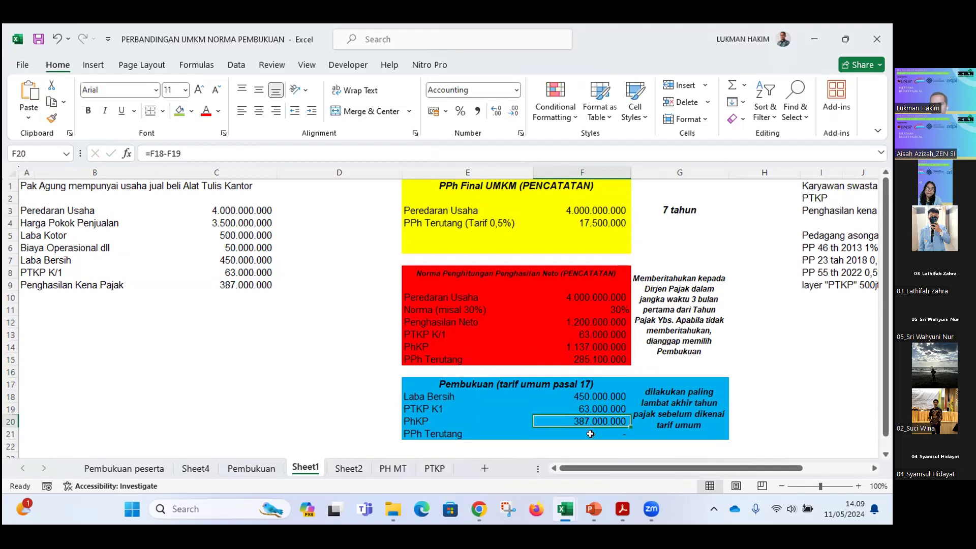
pyautogui.click(590, 433)
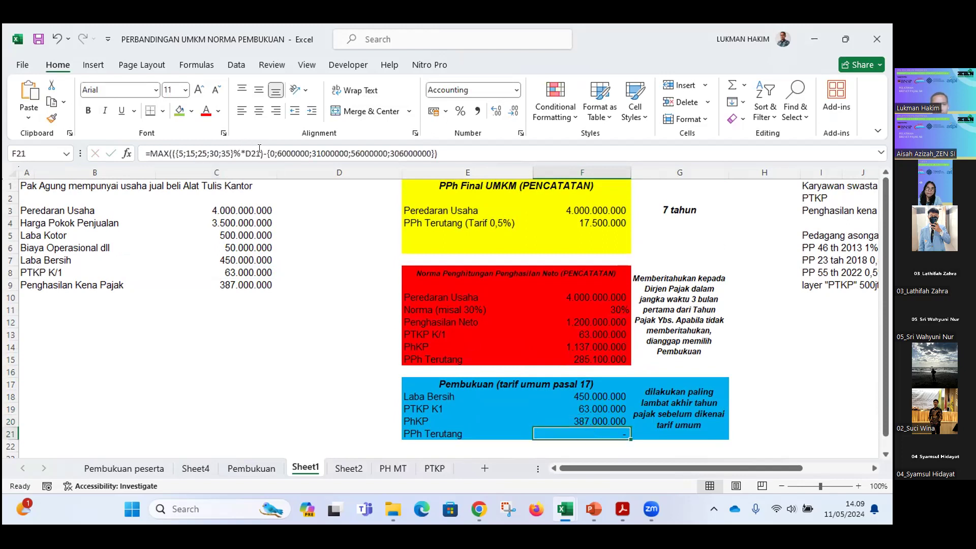
pyautogui.click(372, 154)
pyautogui.press('Left')
pyautogui.press('Left')
pyautogui.press('Left')
pyautogui.press('Left')
pyautogui.press('Left')
pyautogui.press('Left')
pyautogui.press('Left')
pyautogui.press('Left')
pyautogui.press('Left')
pyautogui.press('Left')
pyautogui.press('Left')
pyautogui.press('Left')
pyautogui.press('Left')
pyautogui.press('Left')
pyautogui.press('Left')
pyautogui.press('Left')
pyautogui.press('Left')
pyautogui.press('Left')
pyautogui.press('Left')
pyautogui.press('Left')
pyautogui.press('BackSpace')
pyautogui.press('BackSpace')
pyautogui.press('BackSpace')
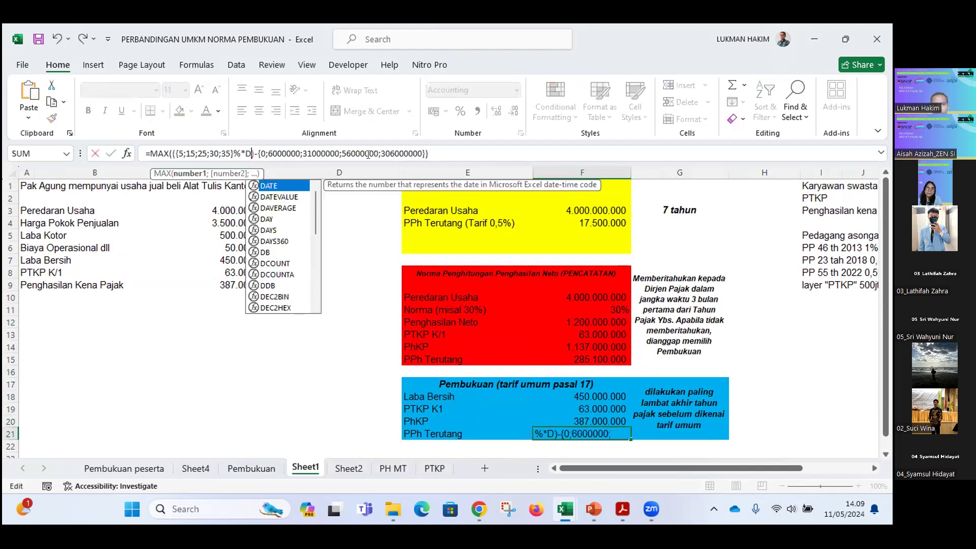
pyautogui.write('f20')
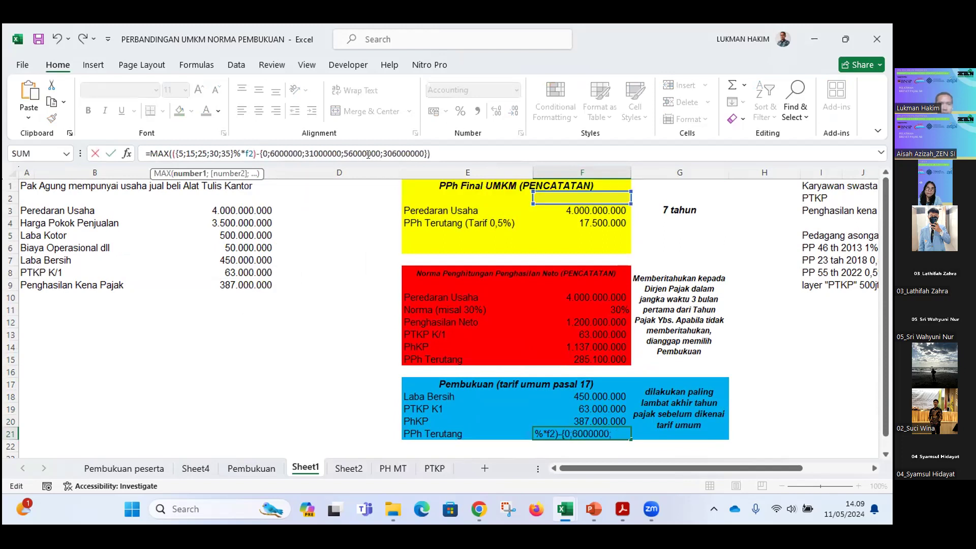
pyautogui.press('Return')
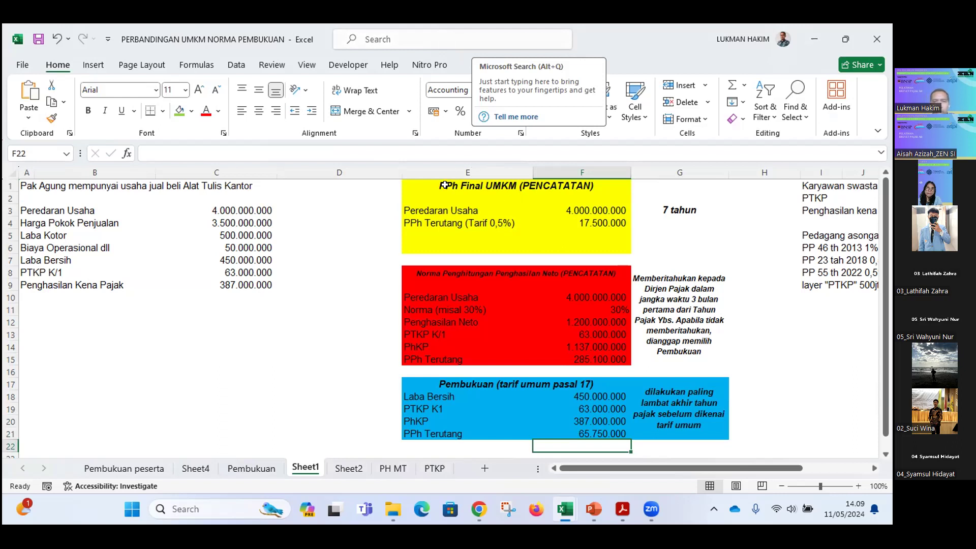
# - Review the example business's source figures in C3:C9, from Peredaran Usaha down to Penghasilan Kena Pajak
pyautogui.click(442, 210)
pyautogui.click(445, 185)
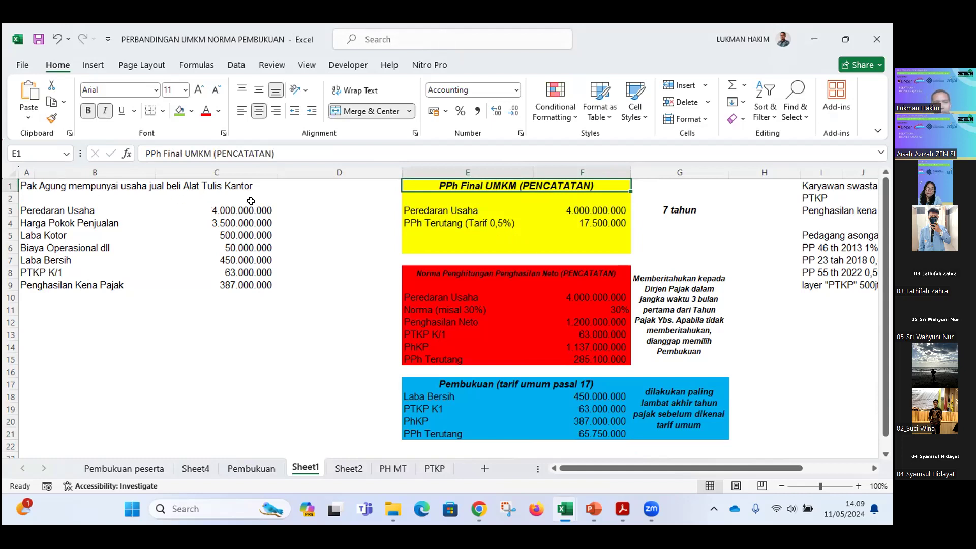
pyautogui.click(235, 207)
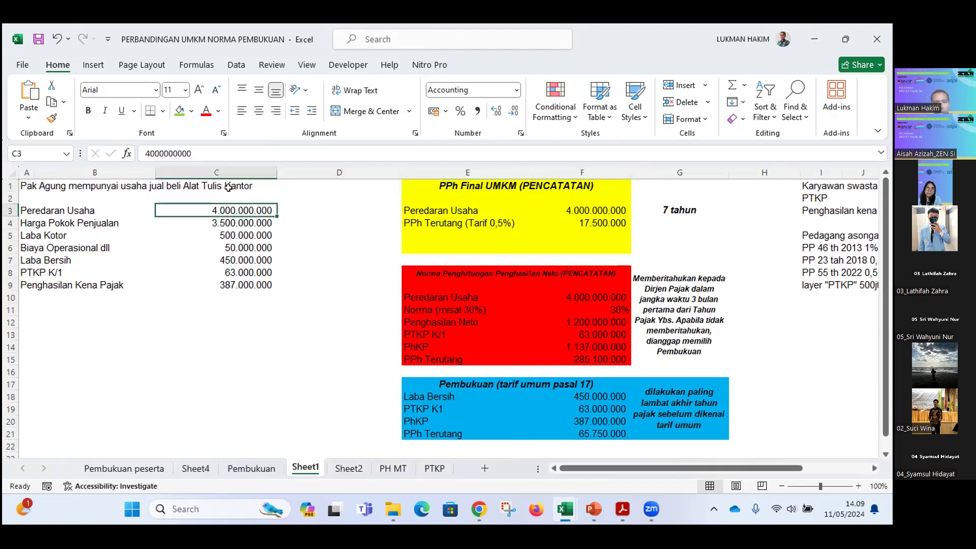
pyautogui.press('Down')
pyautogui.press('Down')
pyautogui.press('Down')
pyautogui.press('Down')
pyautogui.press('Down')
pyautogui.click(229, 284)
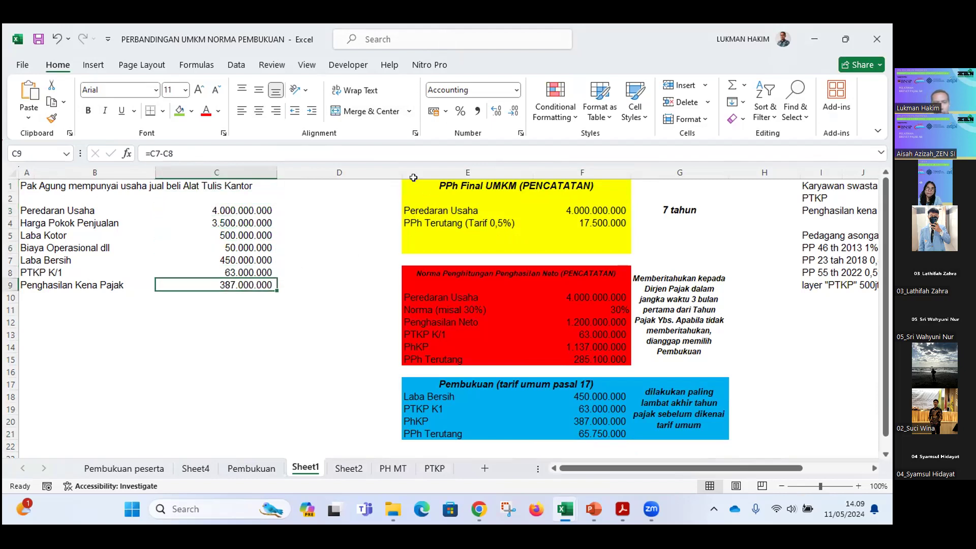
# - Compare the completed PPh Final UMKM, Norma and Pembukuan calculation blocks
pyautogui.moveTo(511, 186); pyautogui.dragTo(511, 249)
pyautogui.scroll(-1, 413, 272)
pyautogui.scroll(1, 417, 269)
pyautogui.moveTo(422, 271); pyautogui.dragTo(645, 381)
pyautogui.scroll(-1, 456, 364)
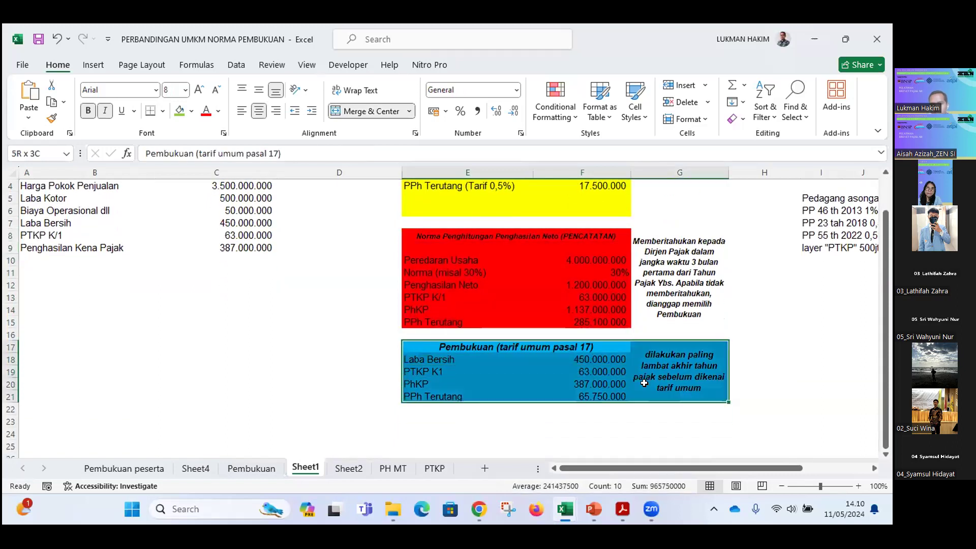
pyautogui.scroll(1, 376, 294)
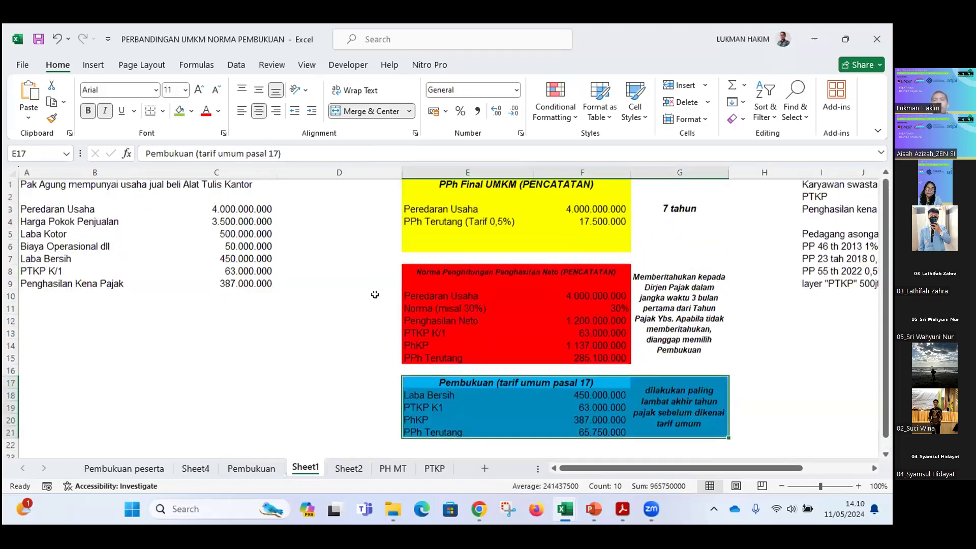
# - Examine the condition notes beside each method in G1, G8 and G17 together with the calculations they apply to
pyautogui.click(497, 196)
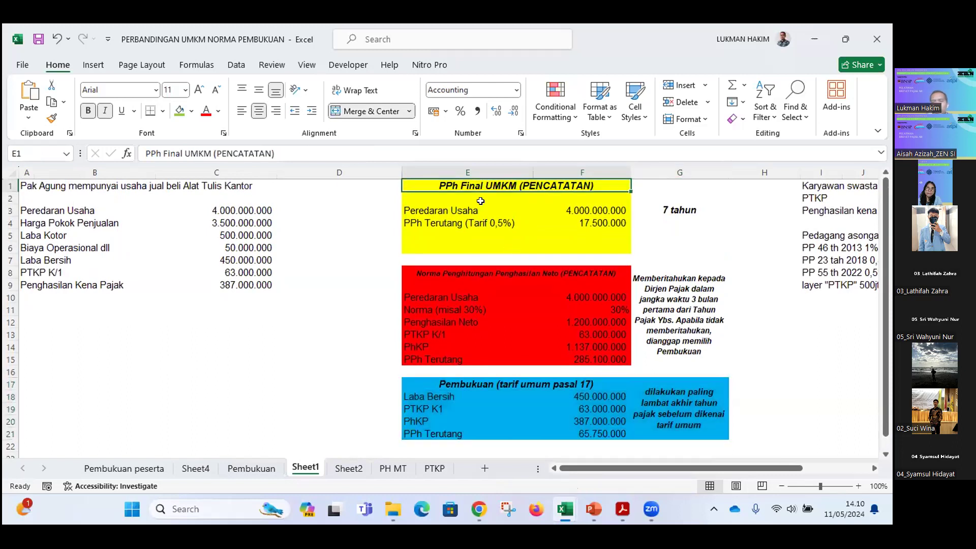
pyautogui.click(480, 209)
pyautogui.click(680, 210)
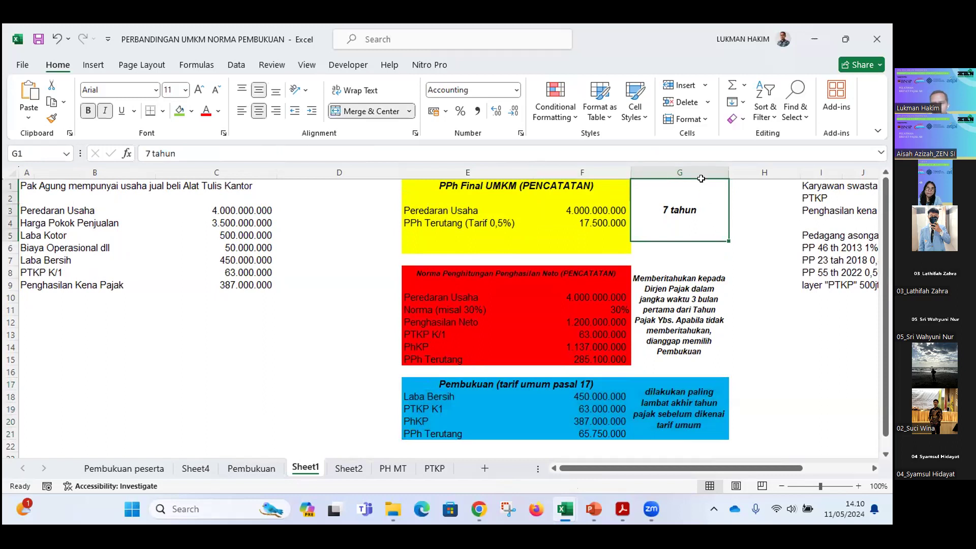
pyautogui.moveTo(418, 271); pyautogui.dragTo(569, 358)
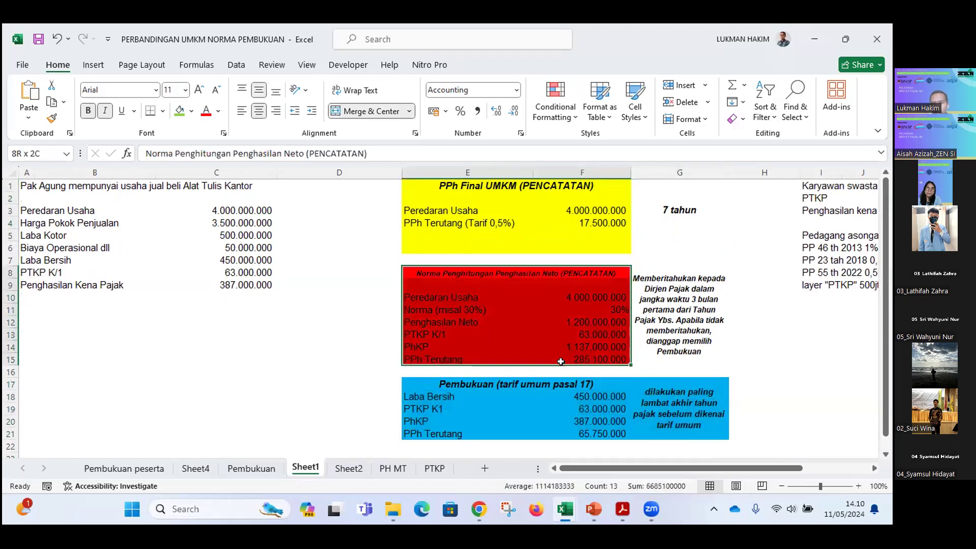
pyautogui.click(689, 278)
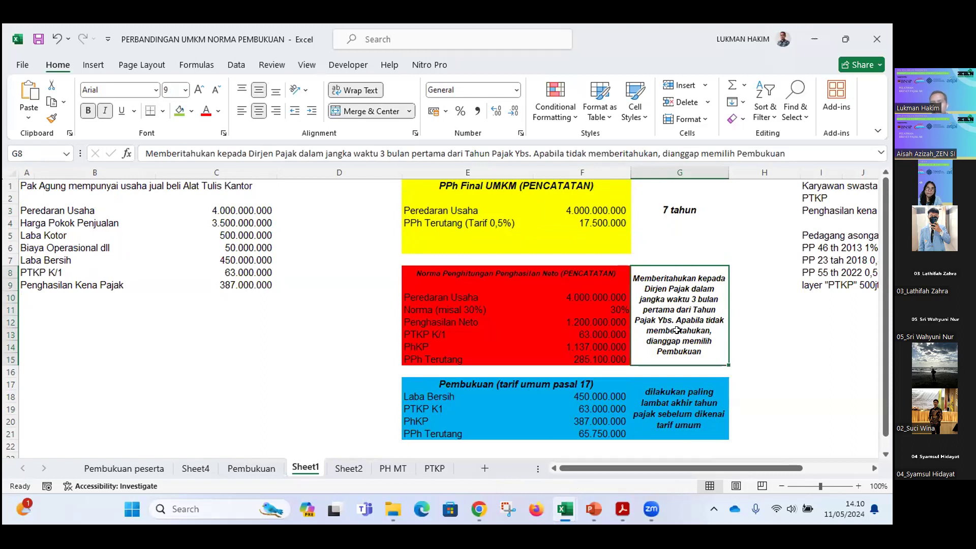
pyautogui.click(675, 399)
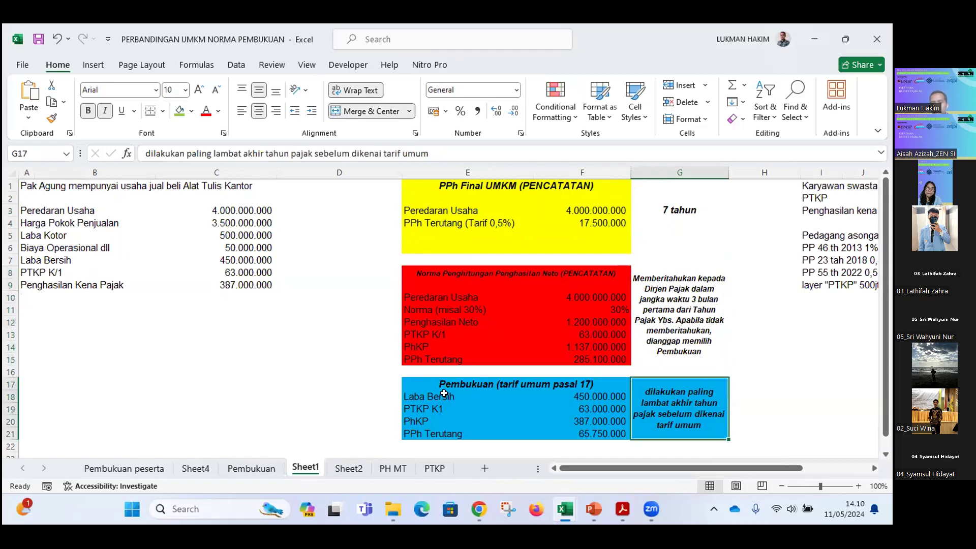
pyautogui.scroll(-1, 670, 365)
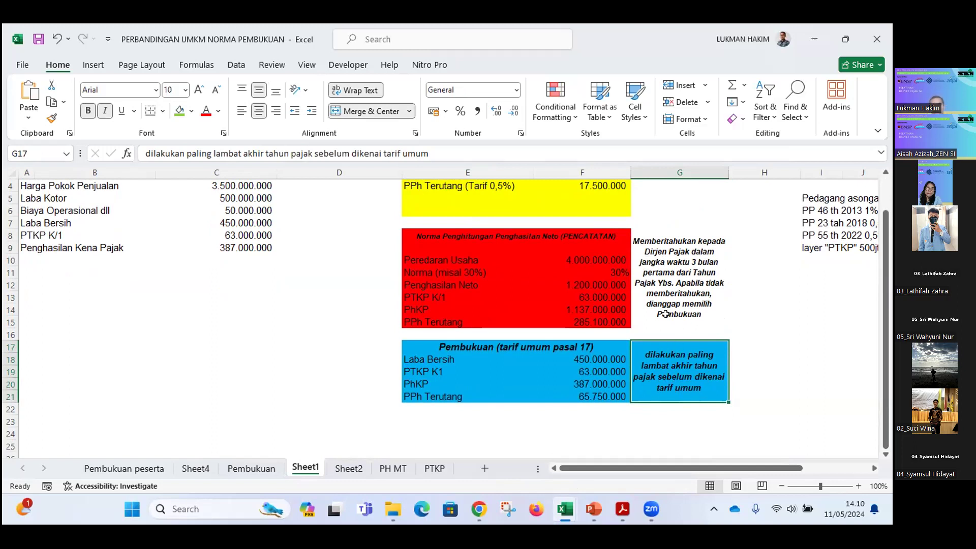
# - Narrow the empty column D between the example business's source figures and the three calculation blocks
pyautogui.scroll(1, 615, 269)
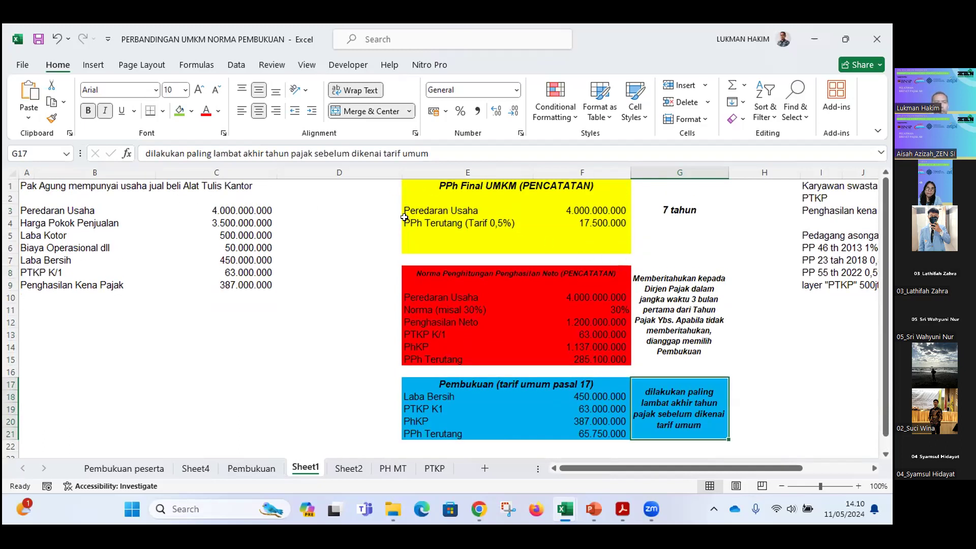
pyautogui.scroll(-4, 339, 247)
pyautogui.scroll(4, 337, 244)
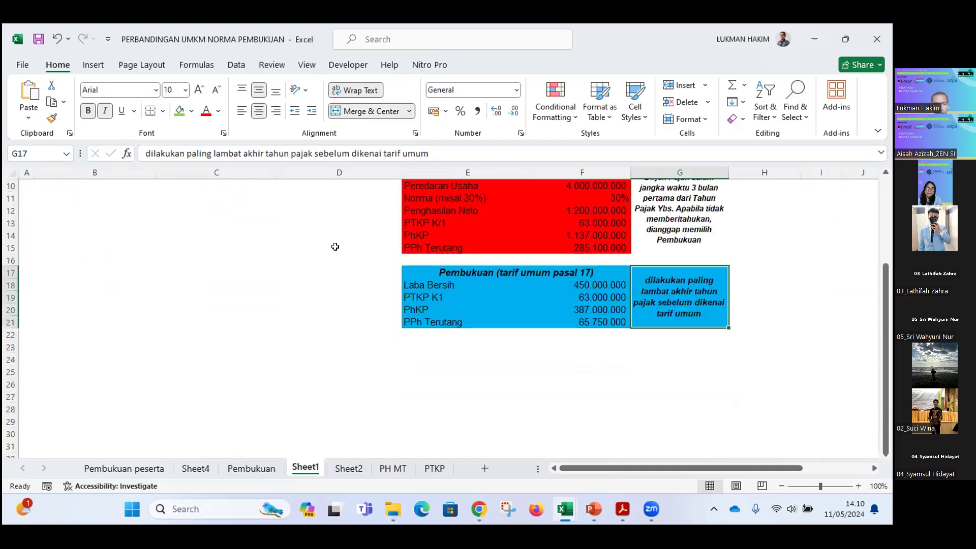
pyautogui.click(345, 210)
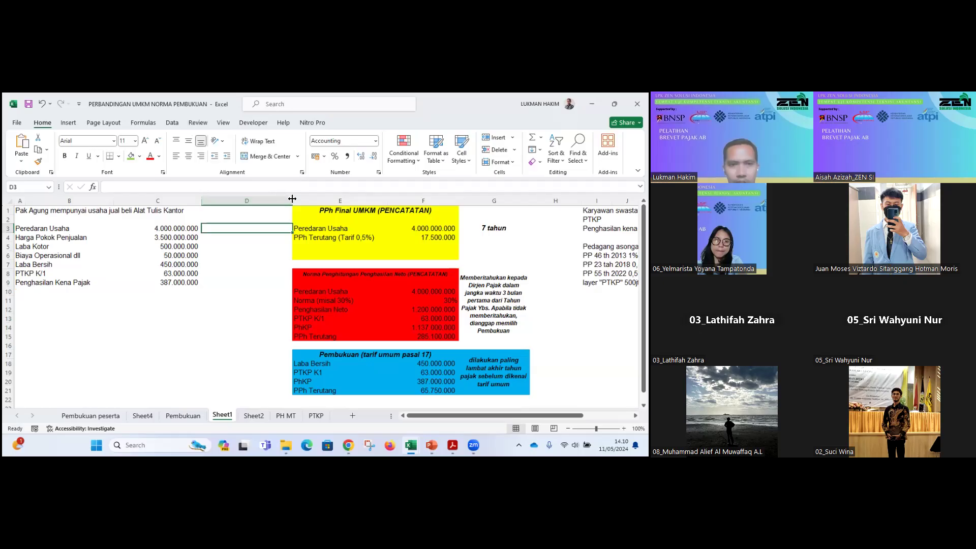
pyautogui.moveTo(401, 173); pyautogui.dragTo(332, 172)
pyautogui.click(359, 237)
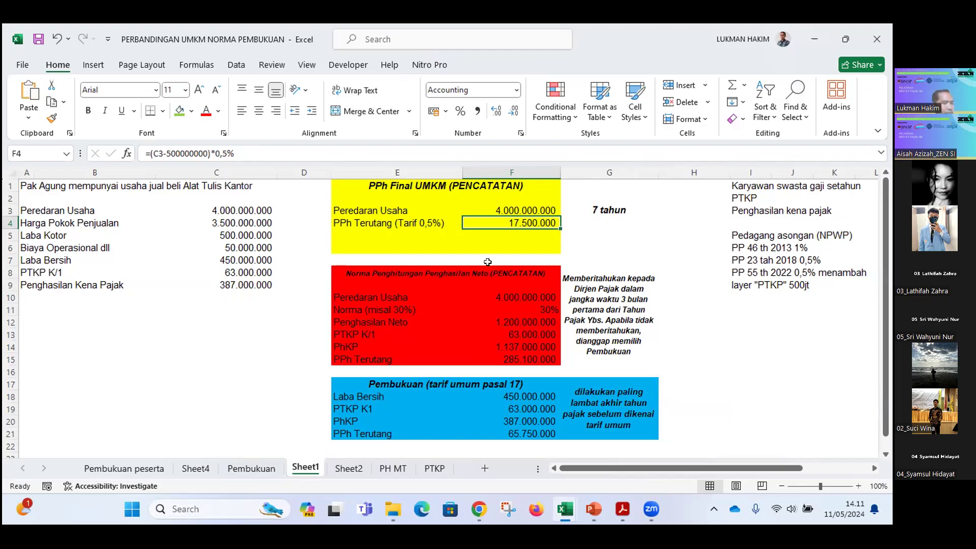
# - Review the PPh Final UMKM (PENCATATAN) block's heading and rows alongside the employee and trader example starting in I1
pyautogui.click(695, 274)
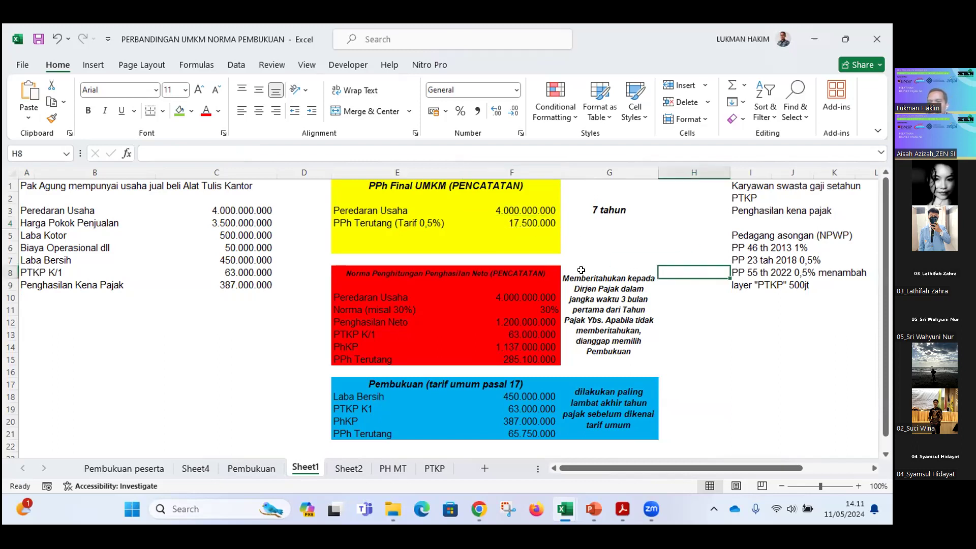
pyautogui.click(396, 197)
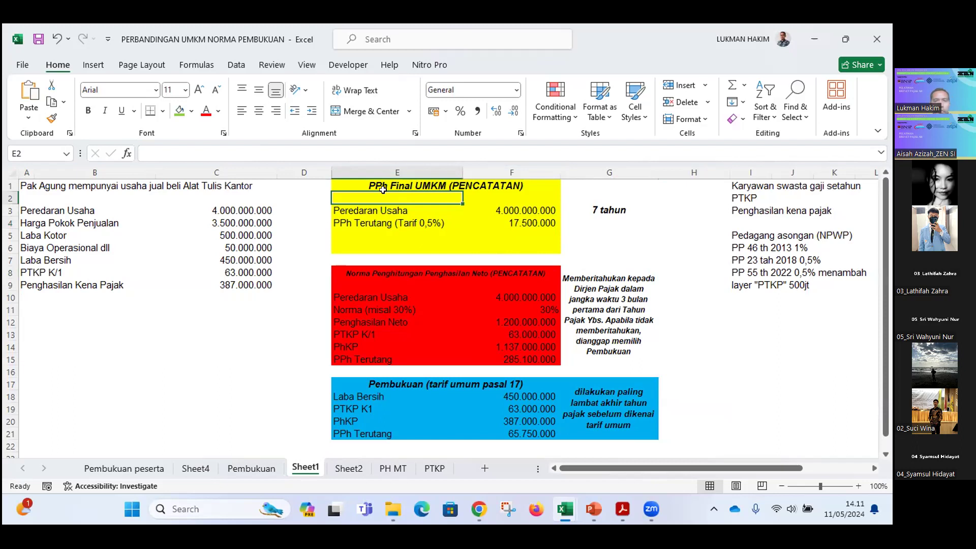
pyautogui.click(366, 185)
pyautogui.click(363, 210)
pyautogui.click(359, 221)
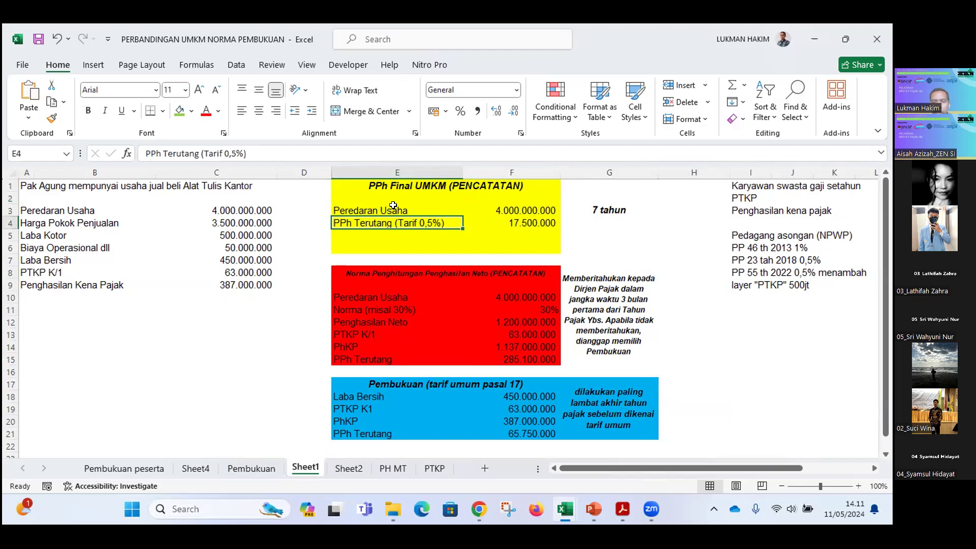
pyautogui.click(380, 189)
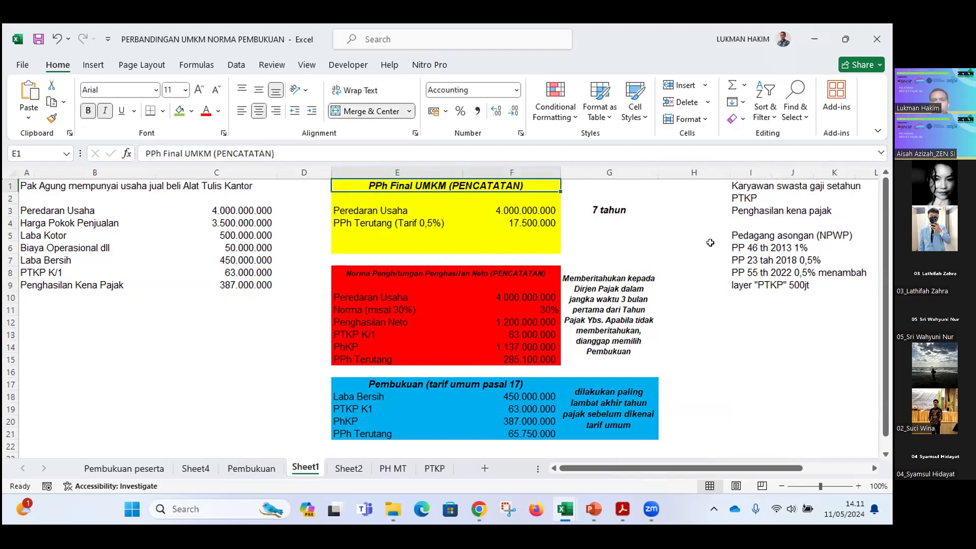
pyautogui.click(741, 186)
pyautogui.press('Right')
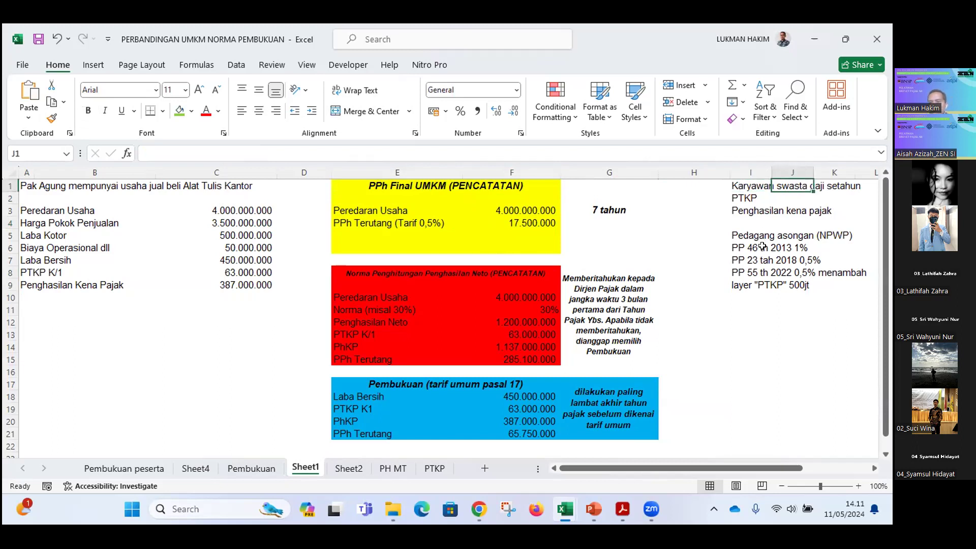
pyautogui.press('Left')
pyautogui.press('Left')
pyautogui.press('Left')
pyautogui.press('Left')
pyautogui.press('Left')
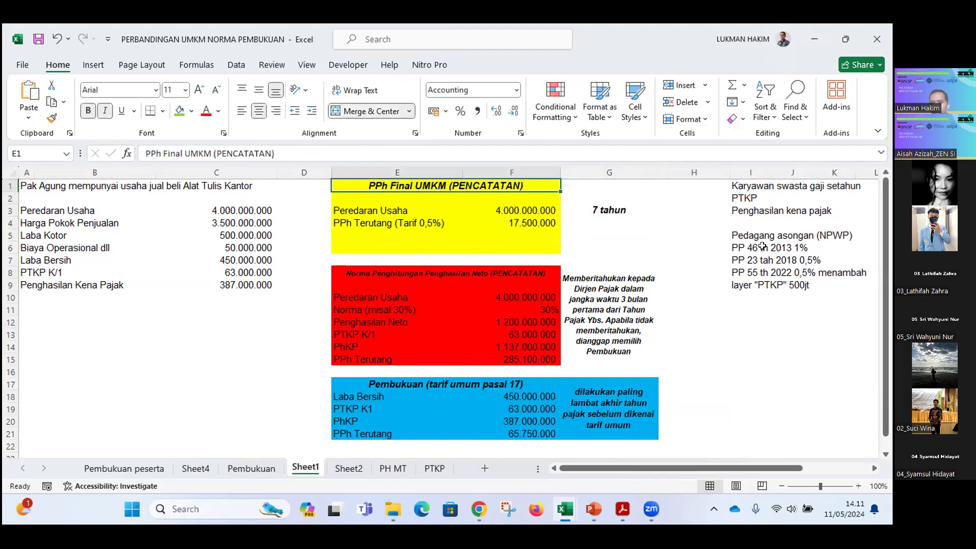
# - Examine how the PPh Terutang (Tarif 0,5%) formula in F4 derives the final tax from Peredaran Usaha
pyautogui.moveTo(507, 222); pyautogui.dragTo(507, 211)
pyautogui.click(508, 222)
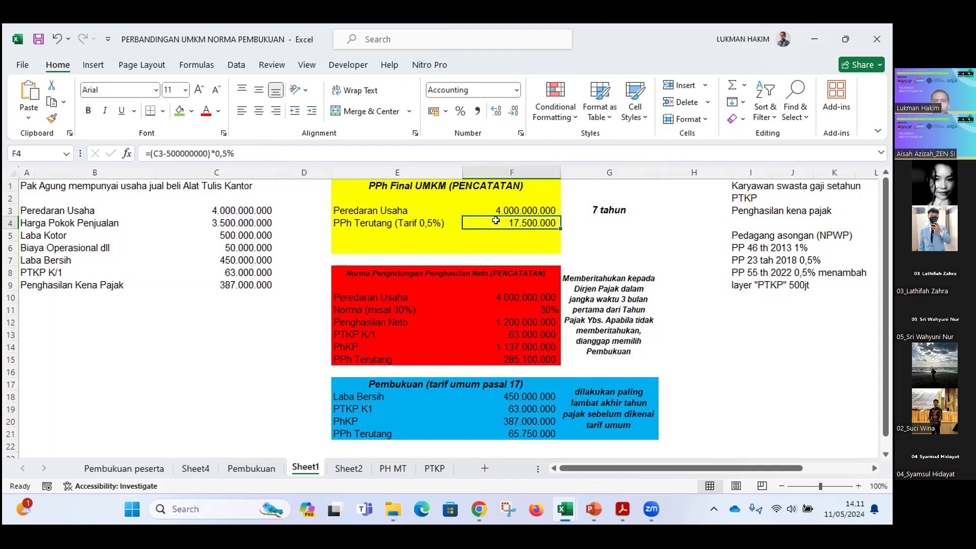
pyautogui.click(363, 184)
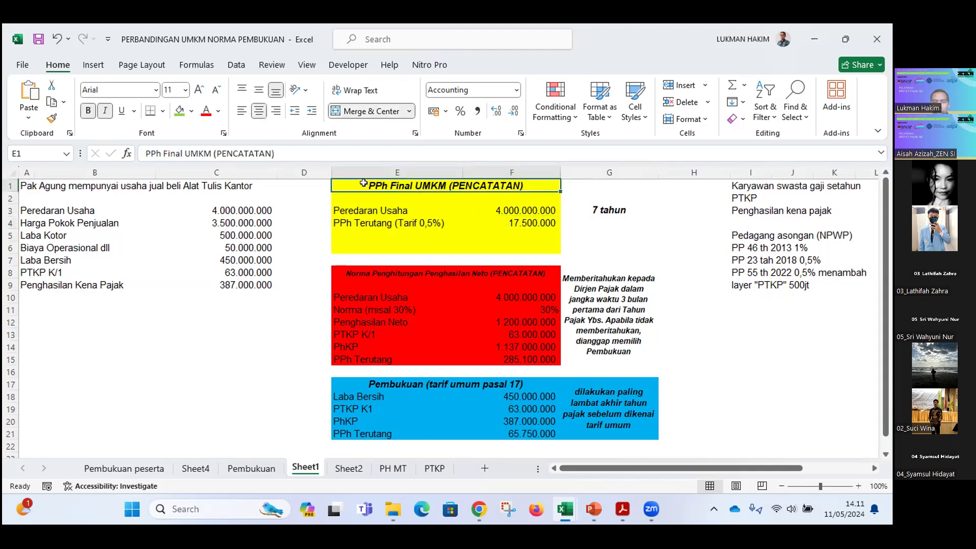
pyautogui.click(369, 210)
pyautogui.click(362, 224)
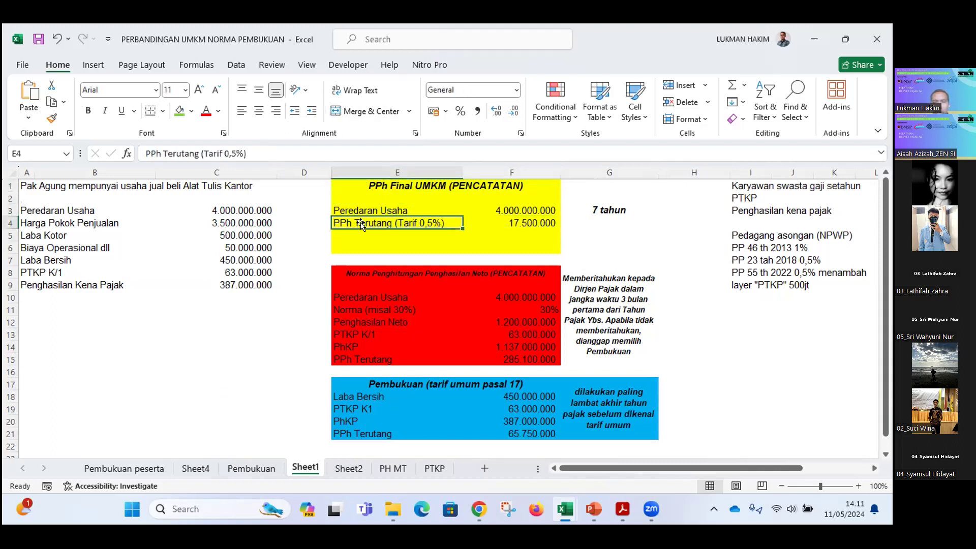
pyautogui.click(518, 220)
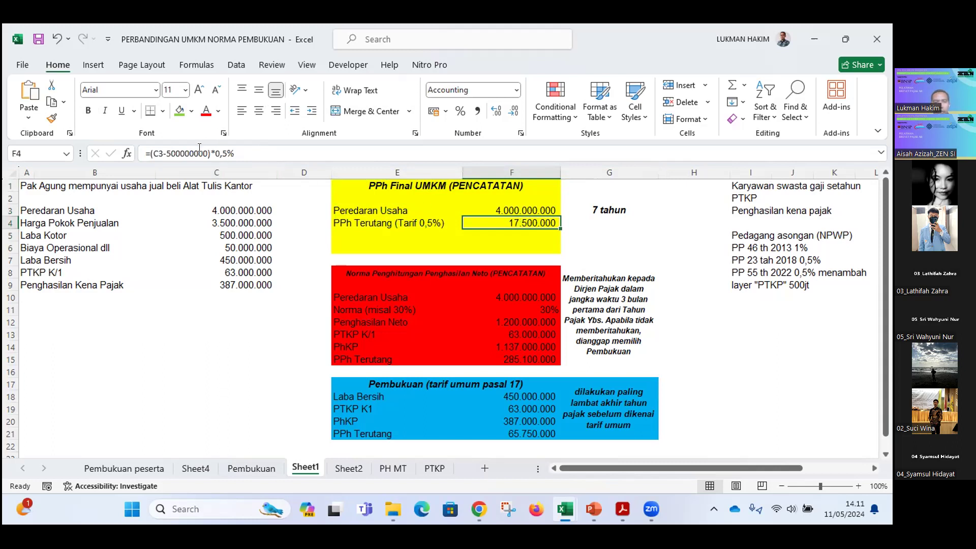
pyautogui.click(435, 219)
pyautogui.click(496, 223)
pyautogui.click(354, 206)
pyautogui.click(356, 223)
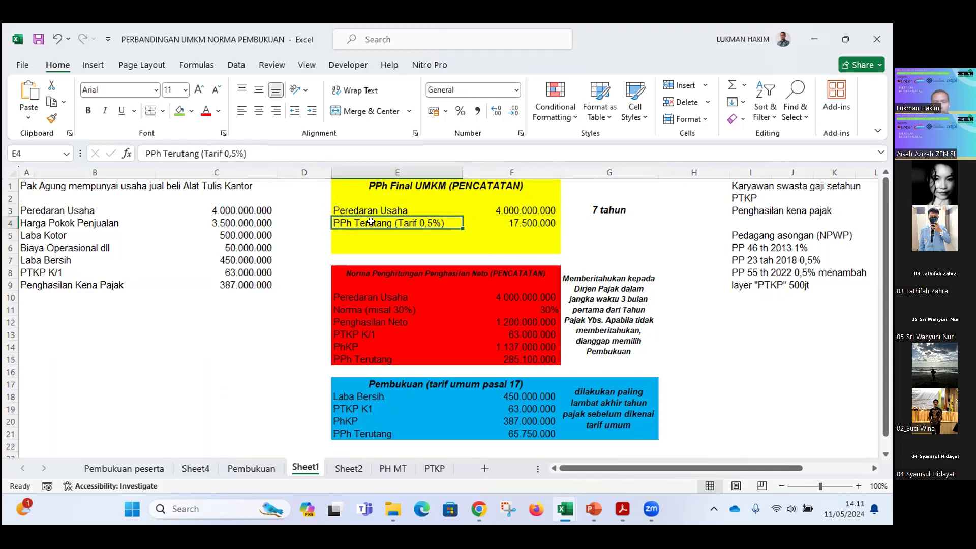
# - Examine the employee and trader example in I1:M9, focusing on the PP 46 th 2013 1% rule in row 6
pyautogui.click(501, 224)
pyautogui.press('Right')
pyautogui.press('Right')
pyautogui.press('Right')
pyautogui.press('Right')
pyautogui.press('Right')
pyautogui.press('Right')
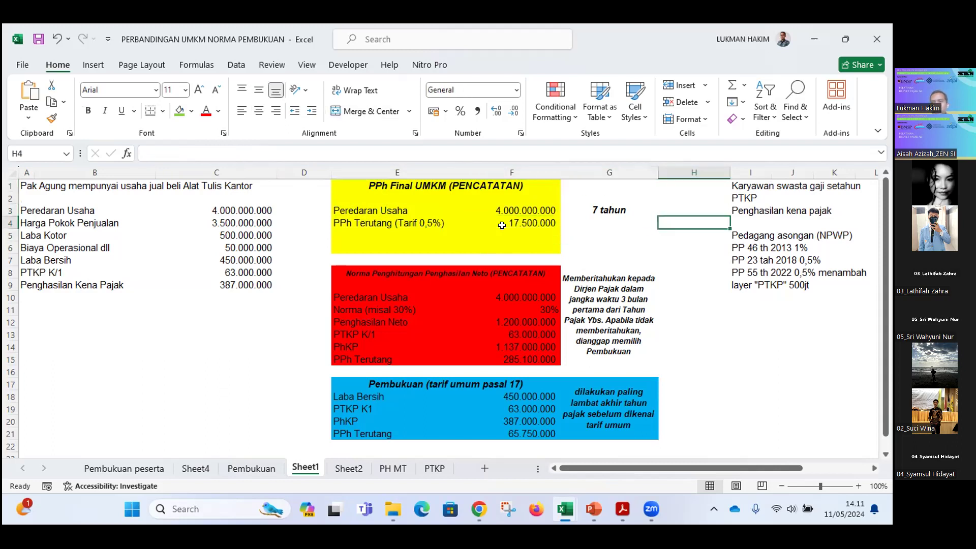
pyautogui.press('Right')
pyautogui.press('Right')
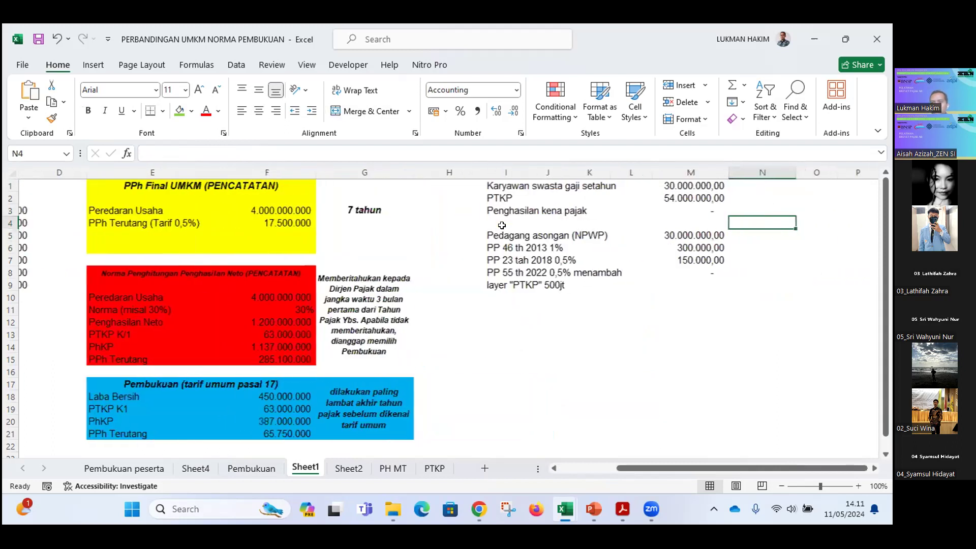
pyautogui.press('Right')
pyautogui.press('Left')
pyautogui.press('Left')
pyautogui.press('Left')
pyautogui.press('Left')
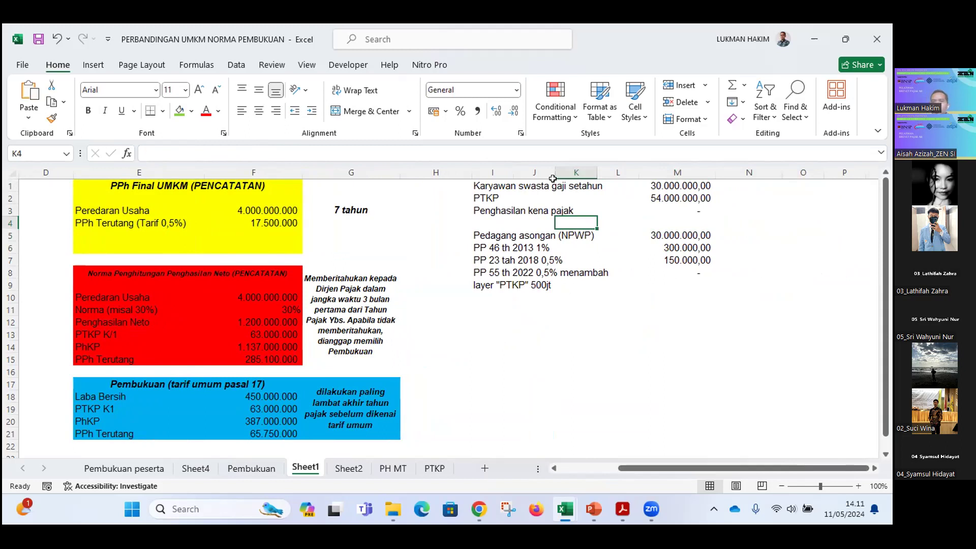
pyautogui.click(490, 248)
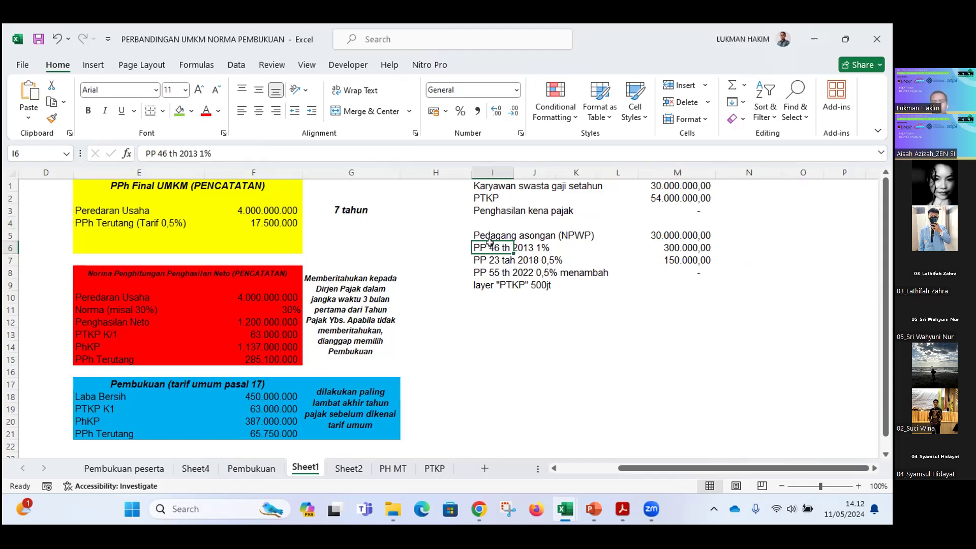
pyautogui.click(539, 246)
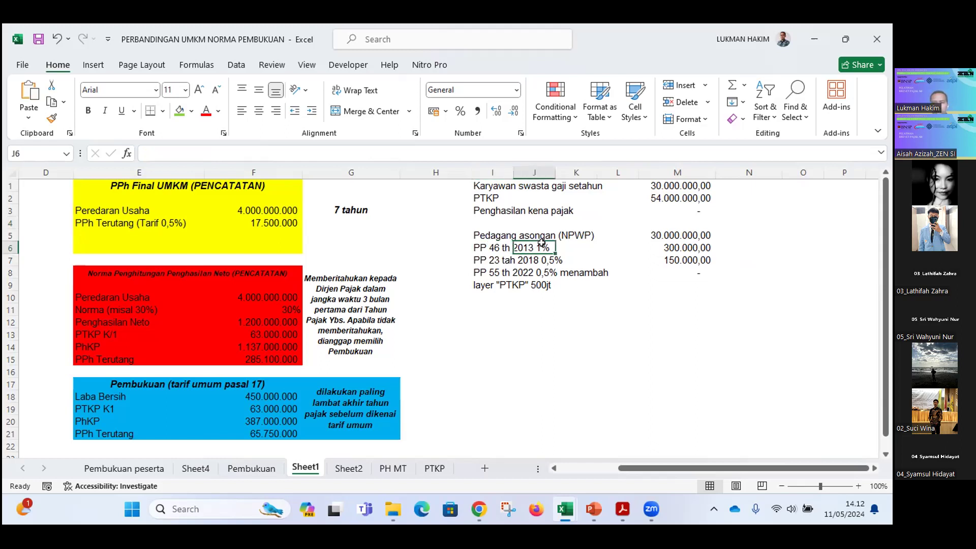
pyautogui.click(473, 244)
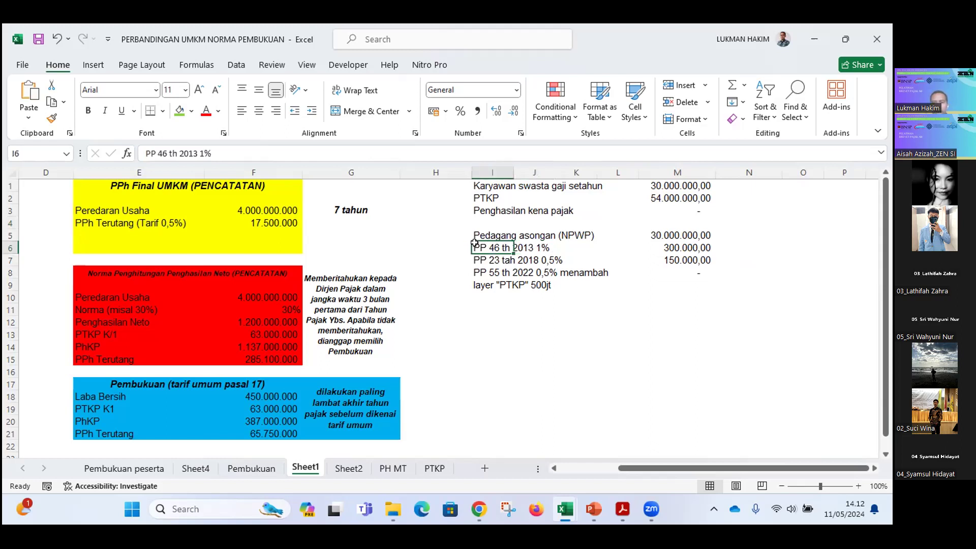
pyautogui.click(542, 246)
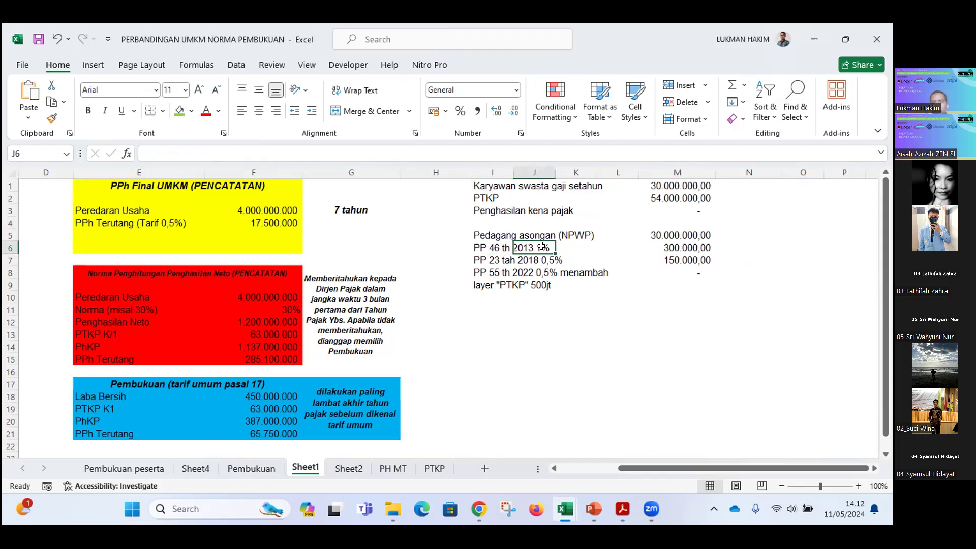
pyautogui.click(470, 247)
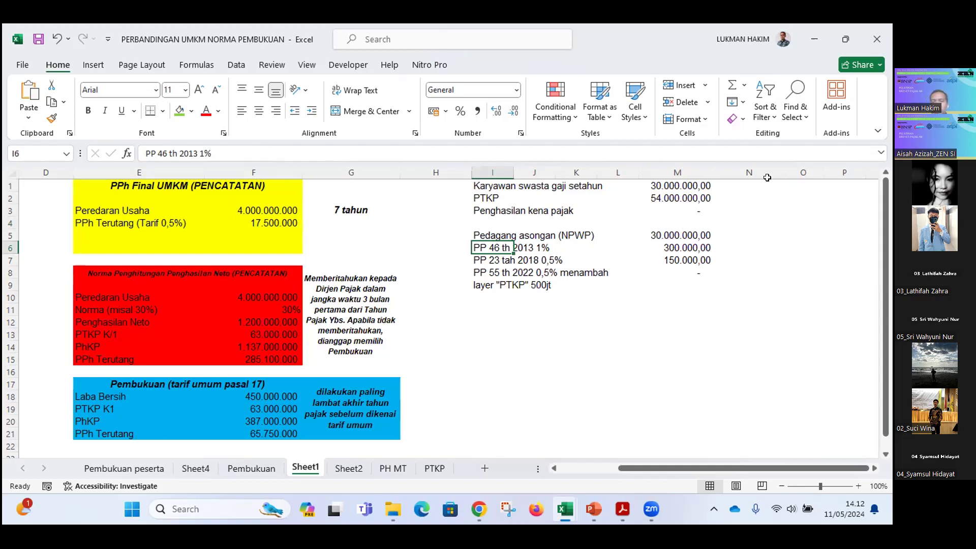
# - Compare the Karyawan swasta yearly salary and PTKP in M1:M2 with the Pedagang asongan (NPWP) income in M5 and its PP 46 rule
pyautogui.click(477, 185)
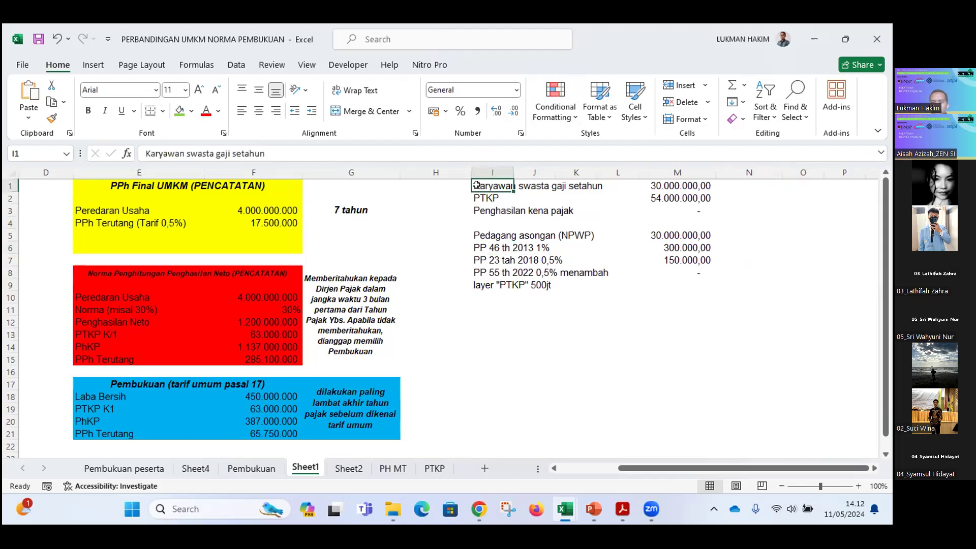
pyautogui.click(553, 184)
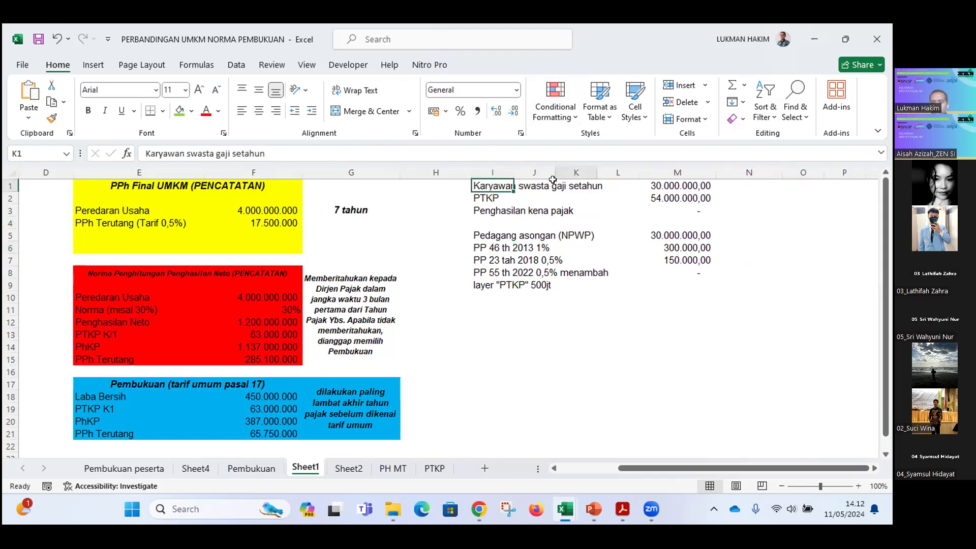
pyautogui.click(480, 232)
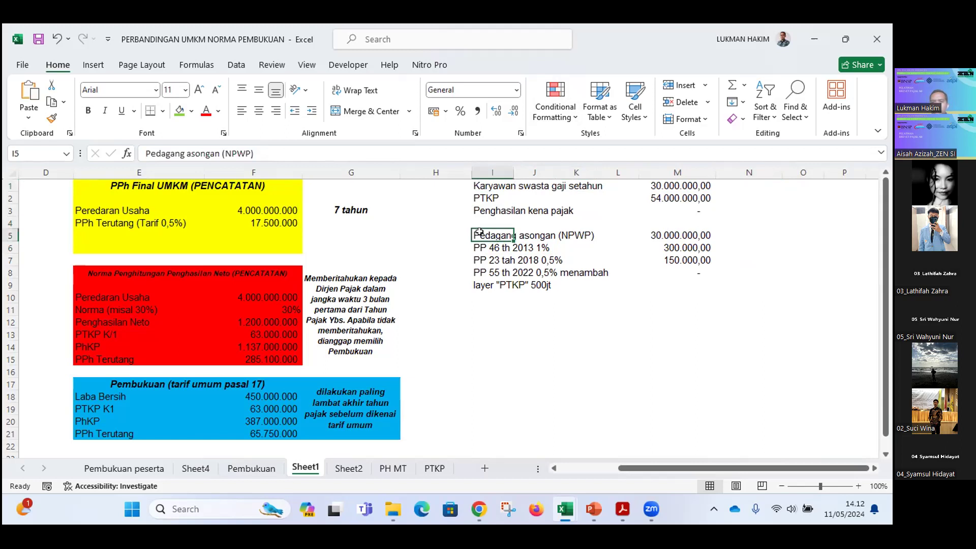
pyautogui.click(575, 231)
pyautogui.click(473, 235)
pyautogui.click(480, 182)
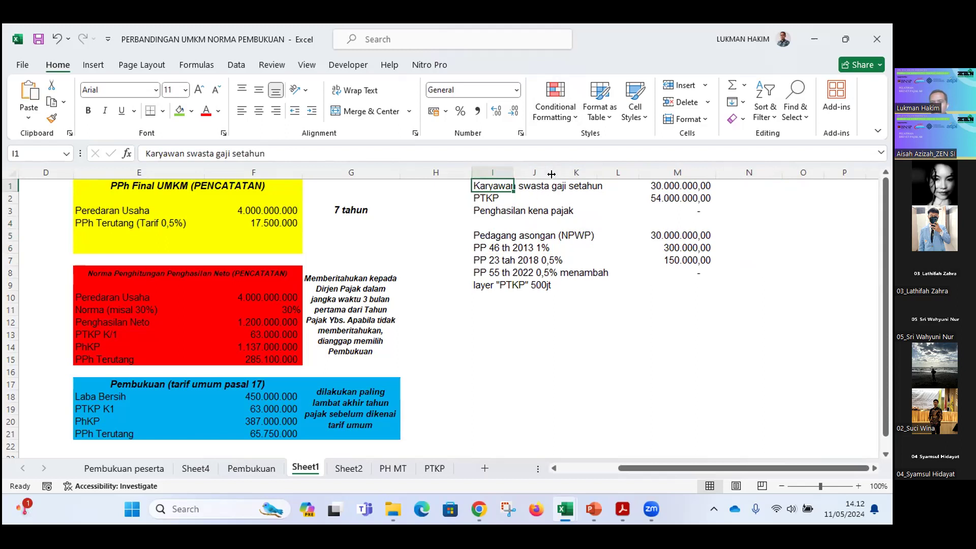
pyautogui.click(674, 183)
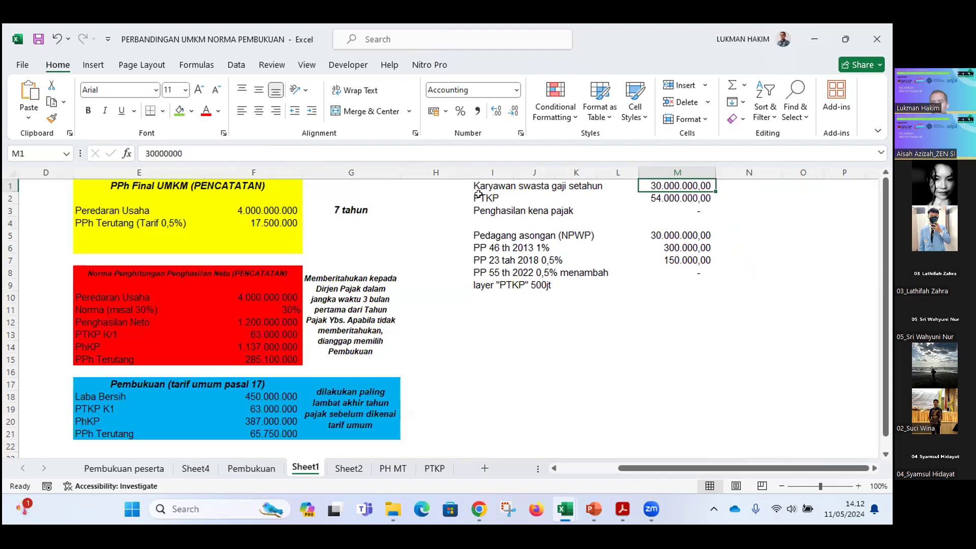
pyautogui.click(499, 238)
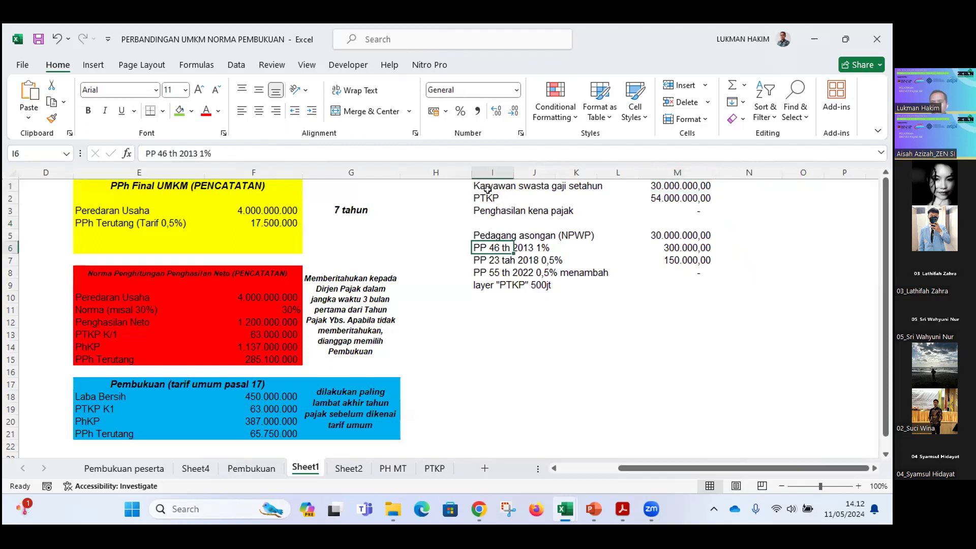
pyautogui.hotkey('ctrl', 'z')
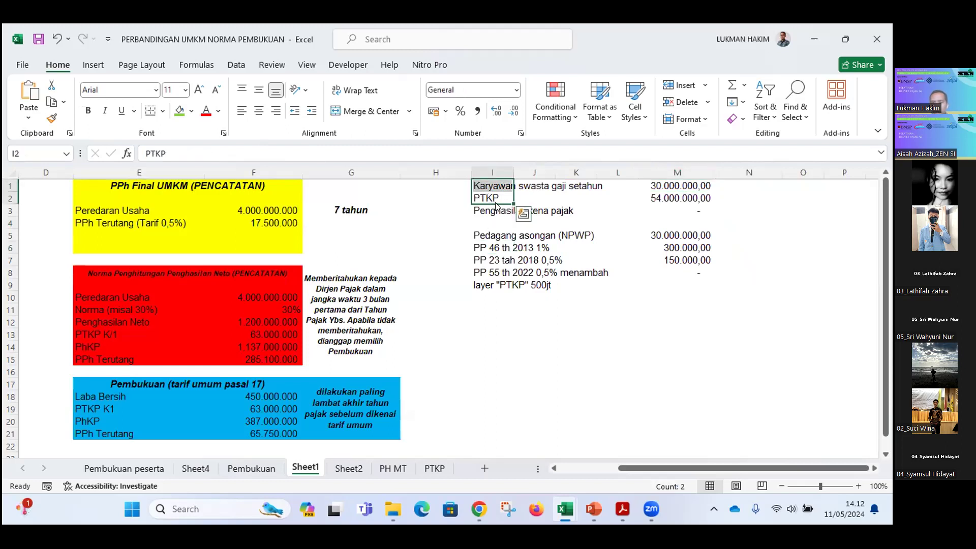
pyautogui.click(487, 181)
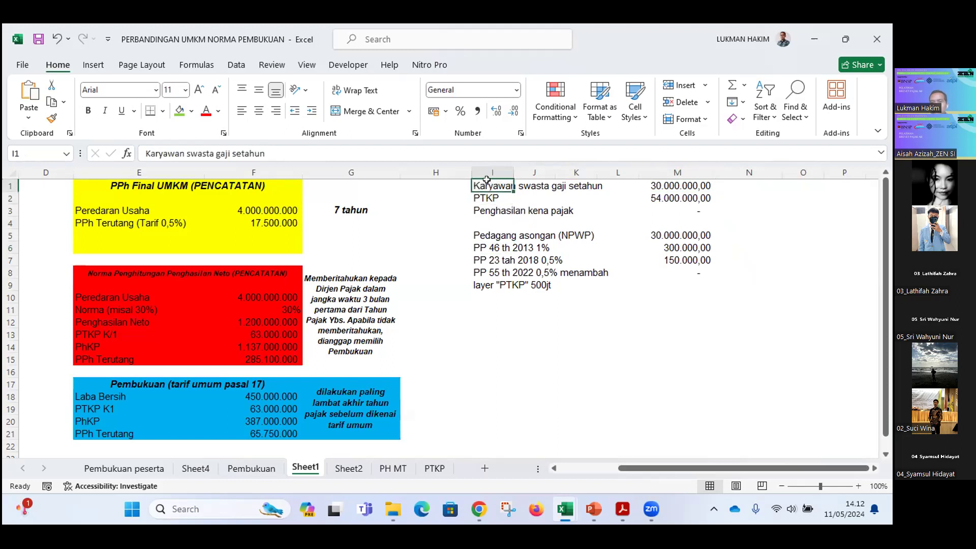
pyautogui.click(667, 184)
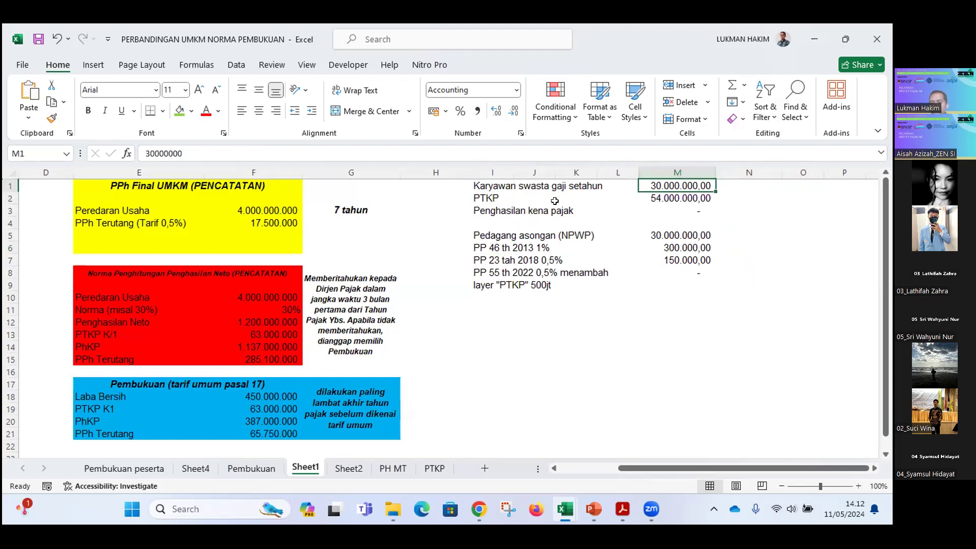
pyautogui.click(481, 232)
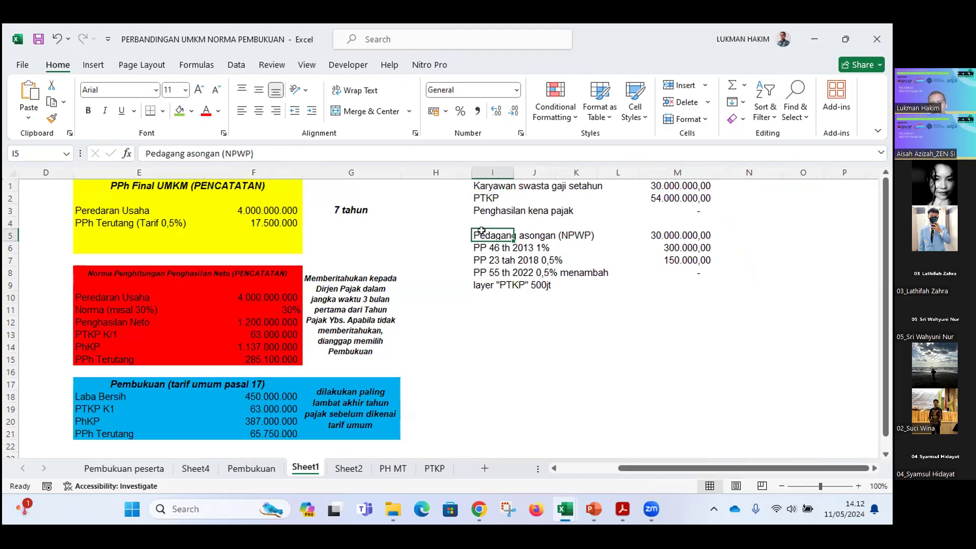
pyautogui.click(674, 232)
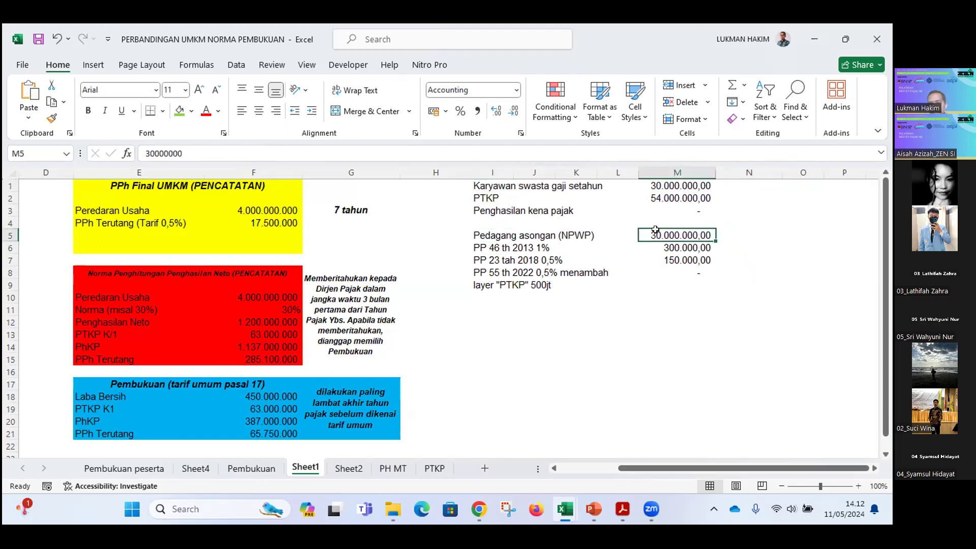
pyautogui.click(679, 186)
pyautogui.click(676, 198)
pyautogui.click(670, 230)
pyautogui.click(664, 185)
pyautogui.click(666, 232)
pyautogui.click(481, 245)
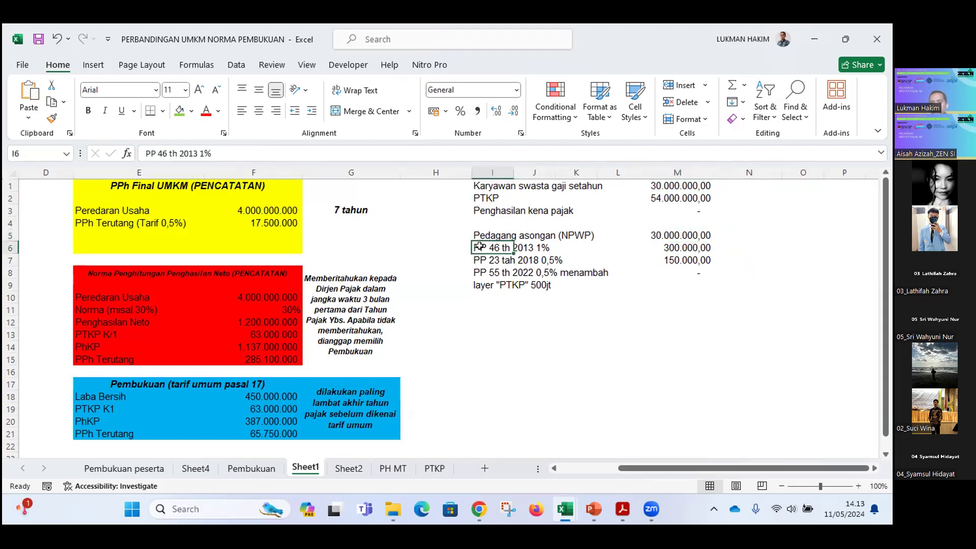
# - Check the Karyawan swasta yearly salary against the PTKP and Penghasilan kena pajak in M1:M3
pyautogui.click(668, 181)
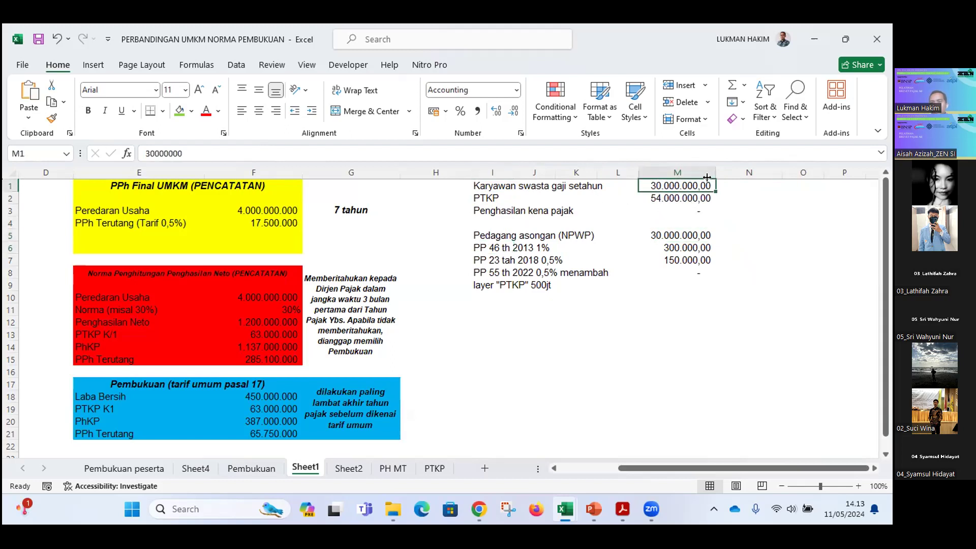
pyautogui.click(679, 207)
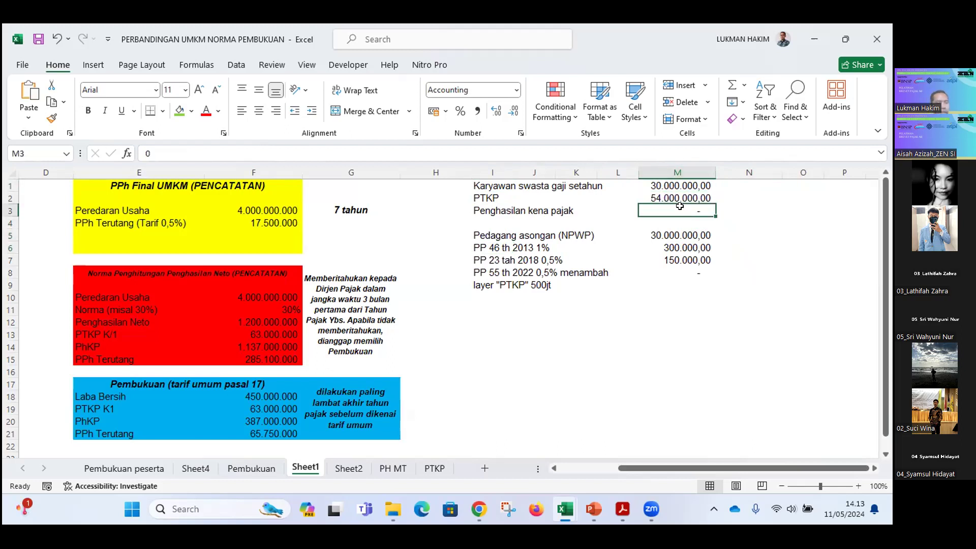
pyautogui.click(658, 199)
pyautogui.click(661, 186)
pyautogui.moveTo(676, 189)
pyautogui.mouseDown()
pyautogui.moveTo(664, 198)
pyautogui.moveTo(666, 188)
pyautogui.mouseUp()
pyautogui.click(667, 200)
# - Examine how the PP 46 th 2013 1% tax in M6 is calculated from the Pedagang asongan income in M5
pyautogui.click(485, 233)
pyautogui.click(656, 234)
pyautogui.click(667, 246)
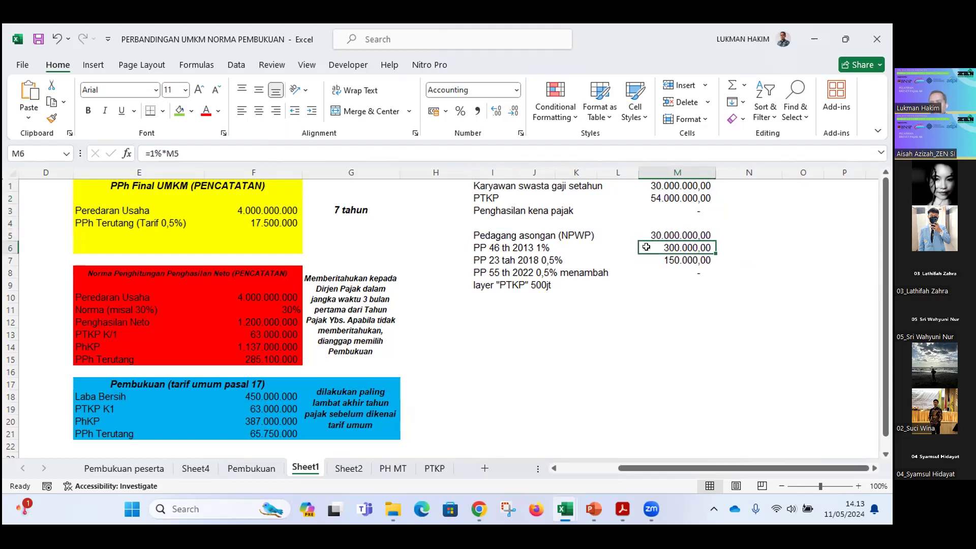
pyautogui.click(665, 233)
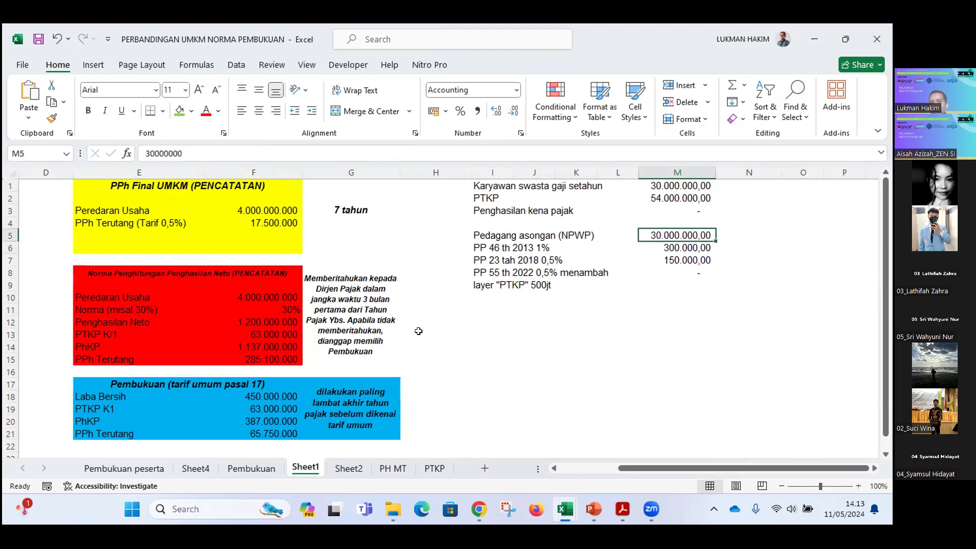
pyautogui.click(675, 243)
pyautogui.click(676, 233)
# - Try a yearly salary of 50000000 for the Karyawan swasta in M1
pyautogui.click(667, 184)
pyautogui.write('50')
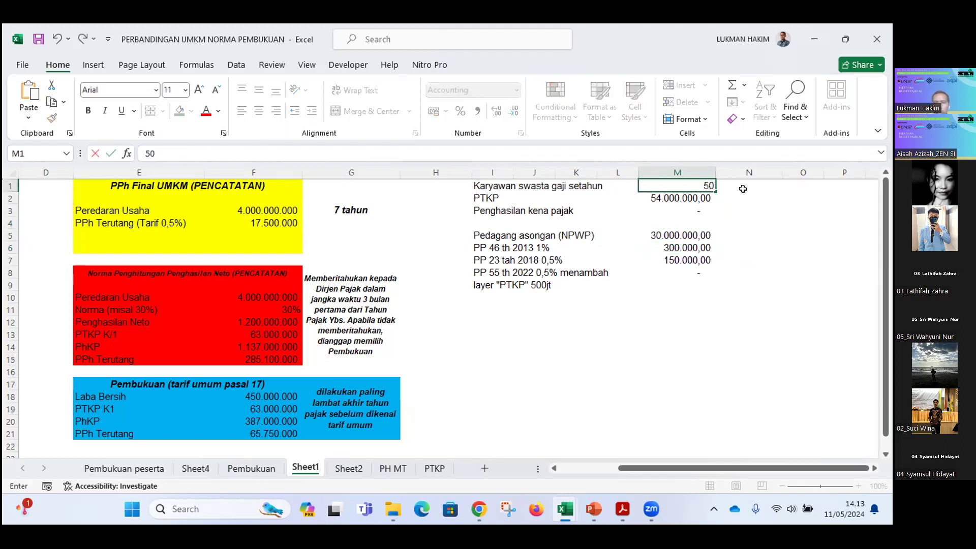
pyautogui.write('000000')
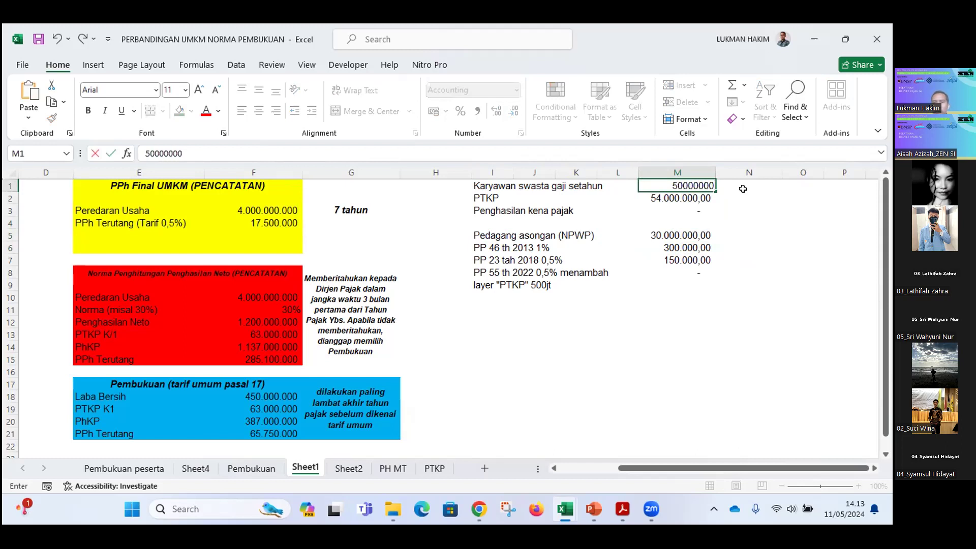
pyautogui.press('Return')
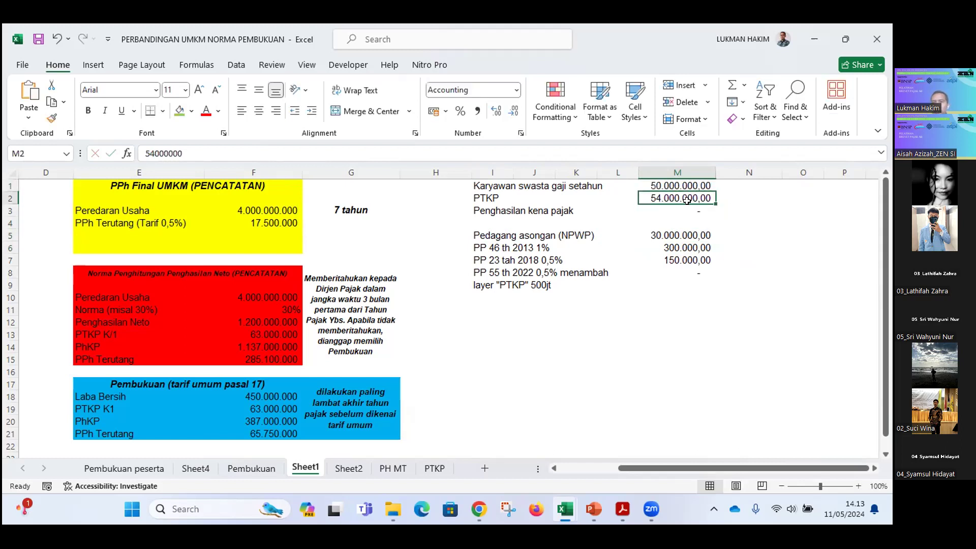
# - Compare the trial salary in M1 with the PTKP in M2, and undo the salary change
pyautogui.click(656, 210)
pyautogui.click(667, 196)
pyautogui.click(665, 189)
pyautogui.click(664, 195)
pyautogui.click(664, 189)
pyautogui.click(663, 194)
pyautogui.click(663, 189)
pyautogui.click(663, 195)
pyautogui.click(664, 188)
pyautogui.click(663, 195)
pyautogui.hotkey('ctrl', 'z')
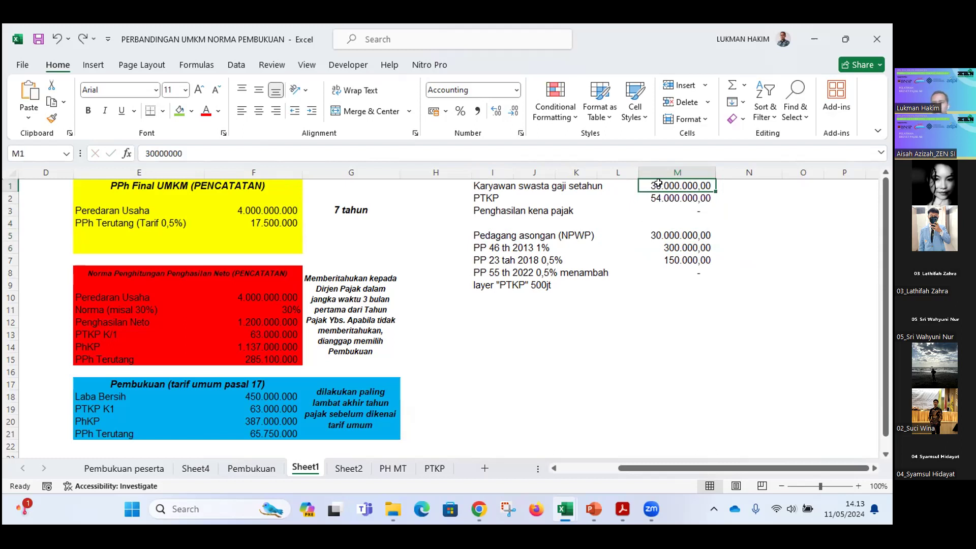
# - Read the PP 23 2018 0,5% rule in row 7 against the PP 46 th 2013 1% rule in row 6
pyautogui.click(480, 260)
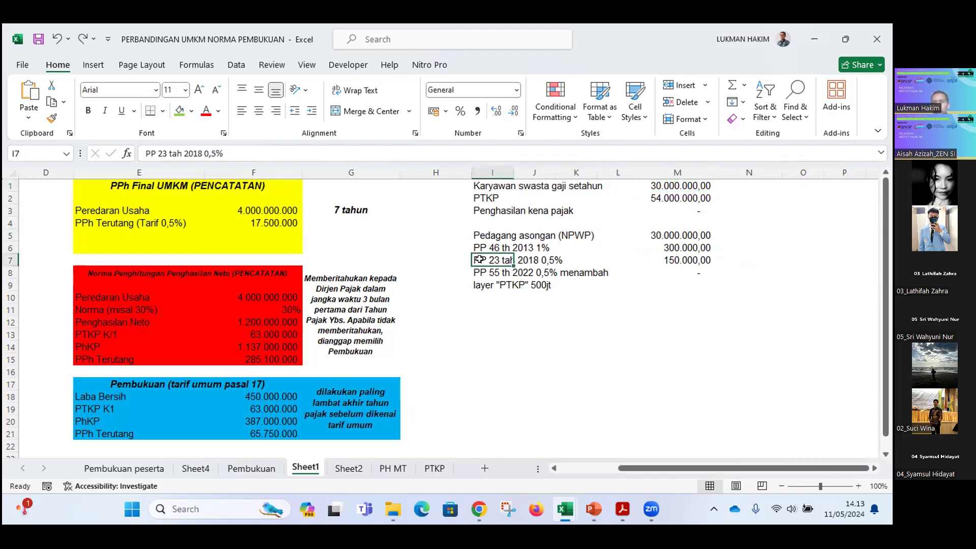
pyautogui.click(583, 299)
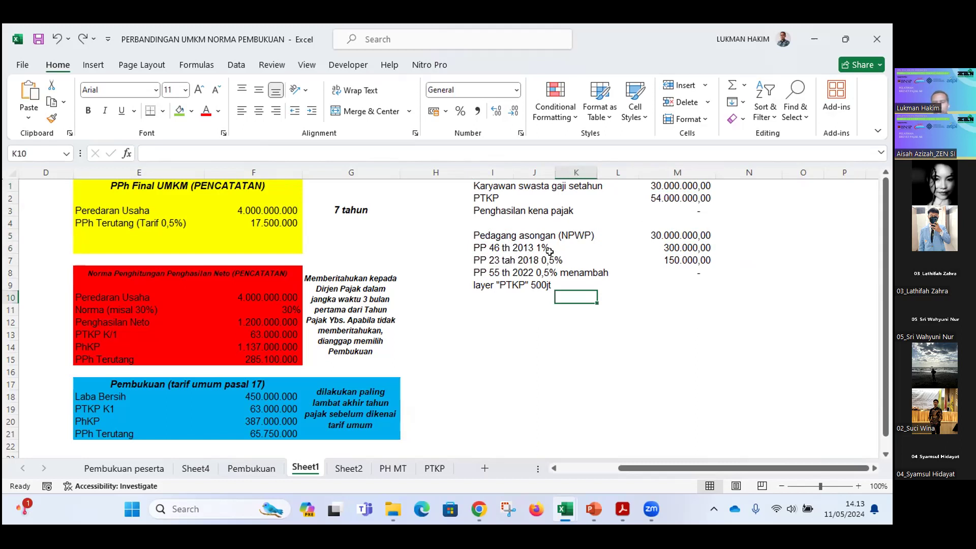
pyautogui.click(551, 255)
pyautogui.click(483, 259)
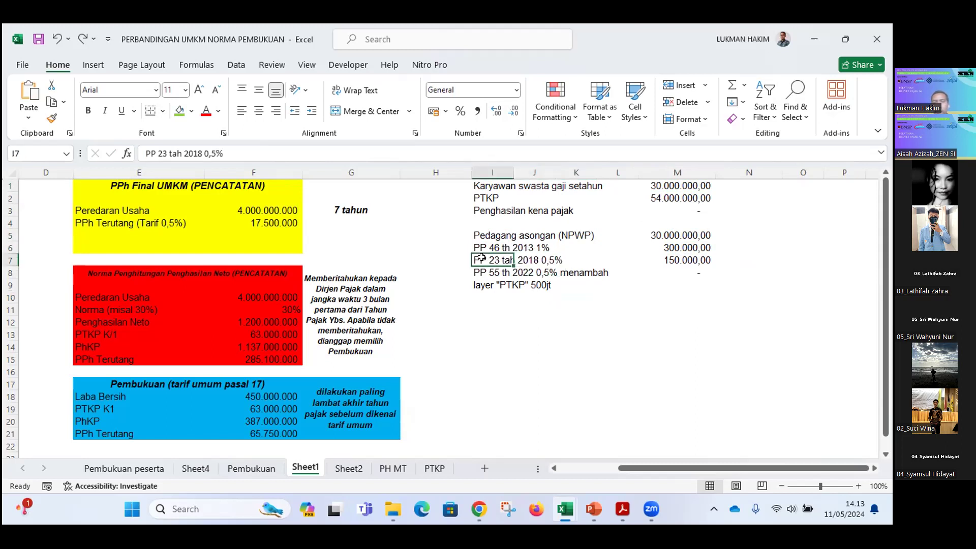
pyautogui.click(526, 259)
pyautogui.click(549, 270)
pyautogui.click(543, 246)
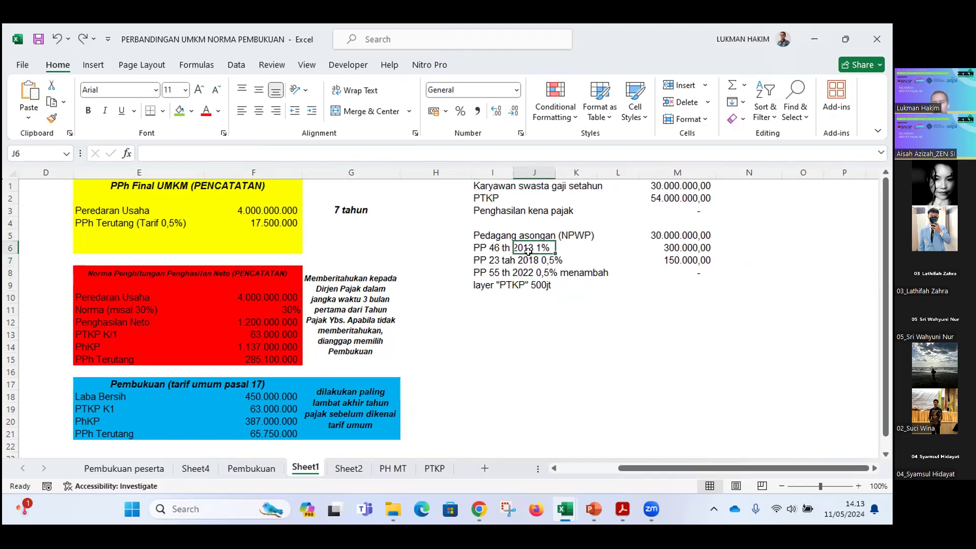
pyautogui.click(527, 258)
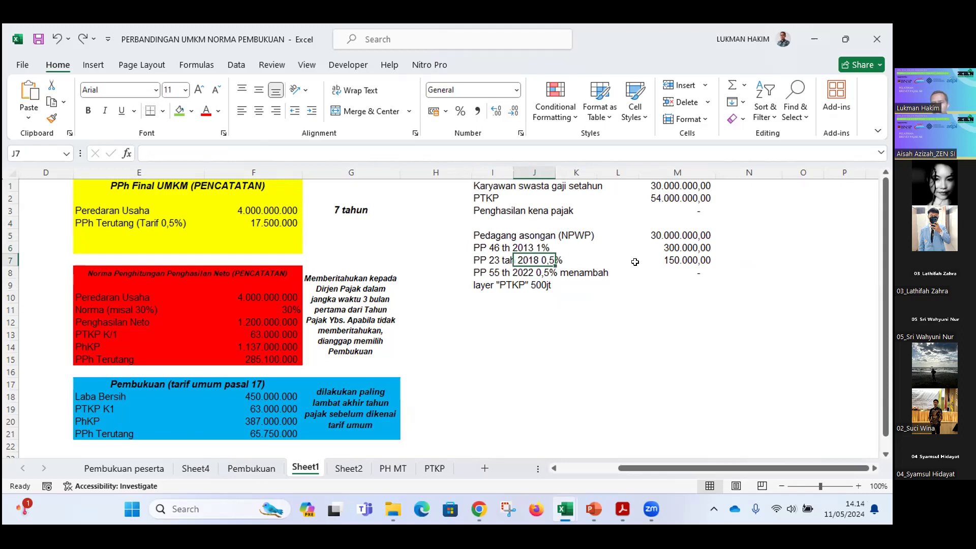
# - Examine how the formula in M7 applies the 0,5% rate to the trader's income, compared with the 1% rule
pyautogui.click(666, 260)
pyautogui.click(544, 263)
pyautogui.click(662, 260)
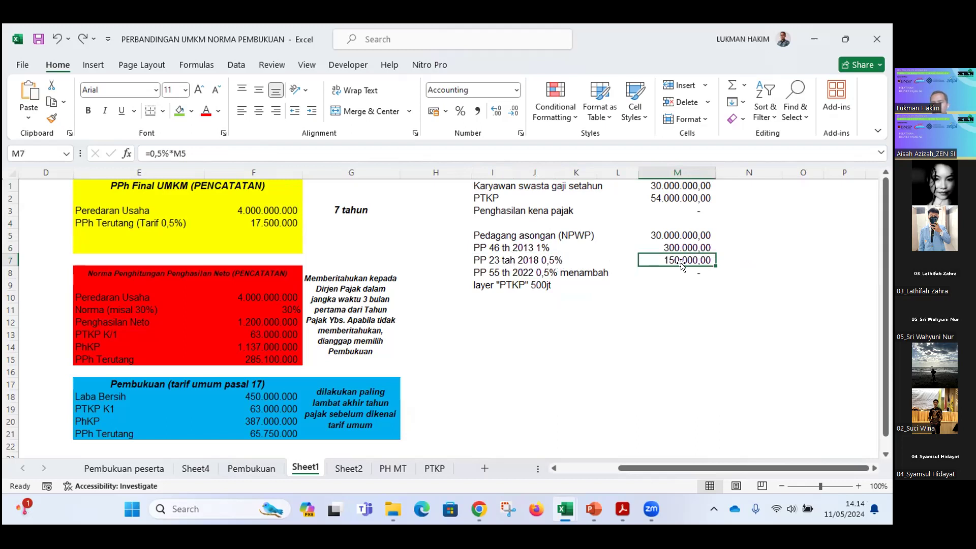
pyautogui.click(517, 263)
pyautogui.click(520, 247)
pyautogui.click(522, 258)
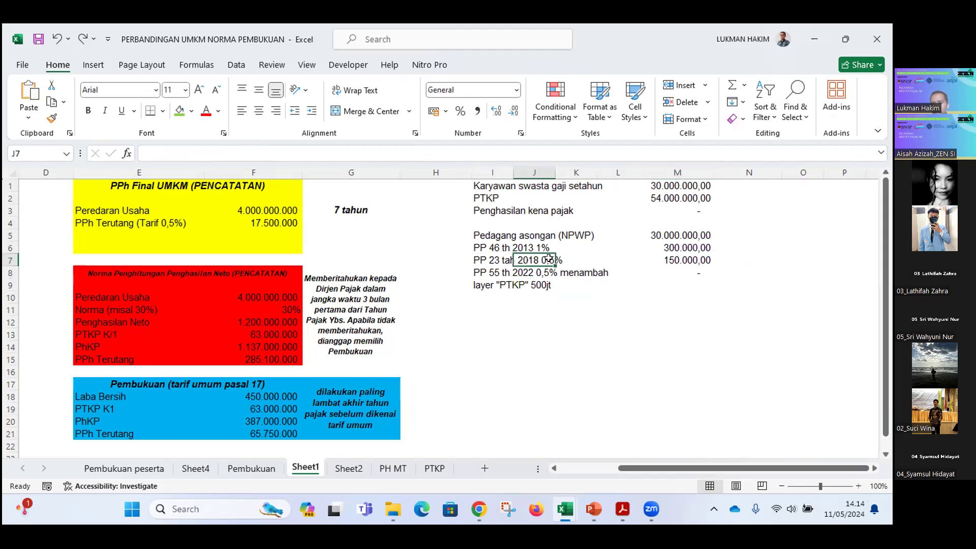
pyautogui.click(484, 273)
pyautogui.click(527, 249)
pyautogui.click(534, 259)
pyautogui.click(673, 254)
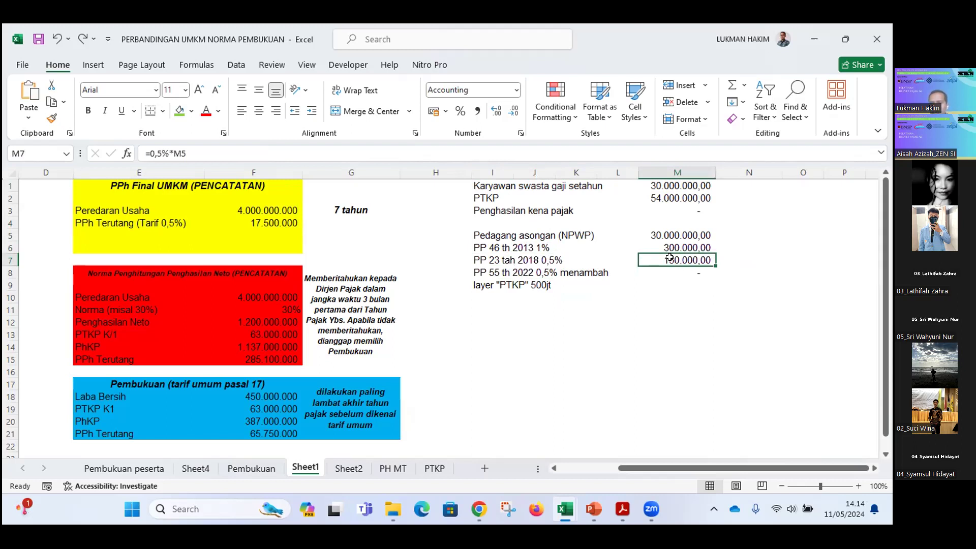
# - Compare the employee's salary in M1 and the trader's income in M5 with the PP 23 tax in M7
pyautogui.click(662, 185)
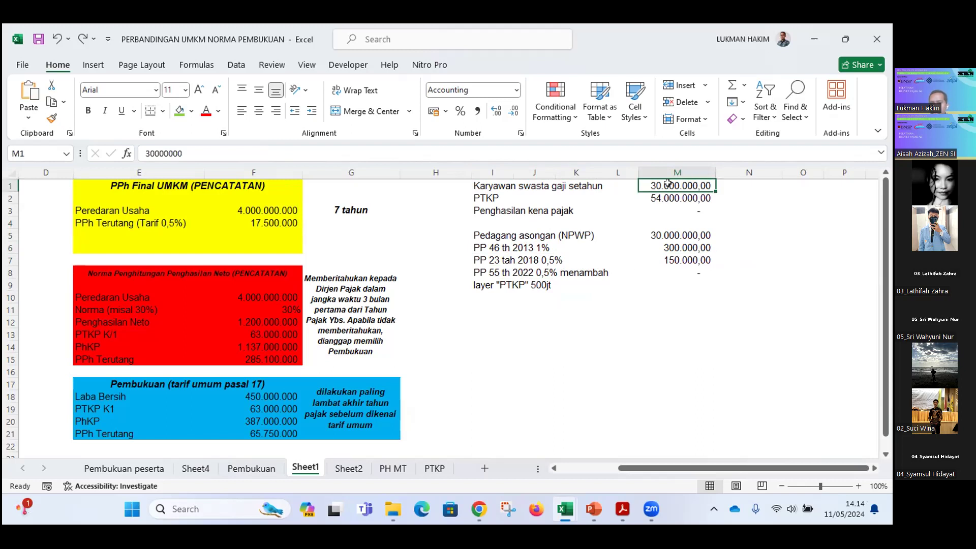
pyautogui.click(669, 230)
pyautogui.click(662, 187)
pyautogui.click(673, 257)
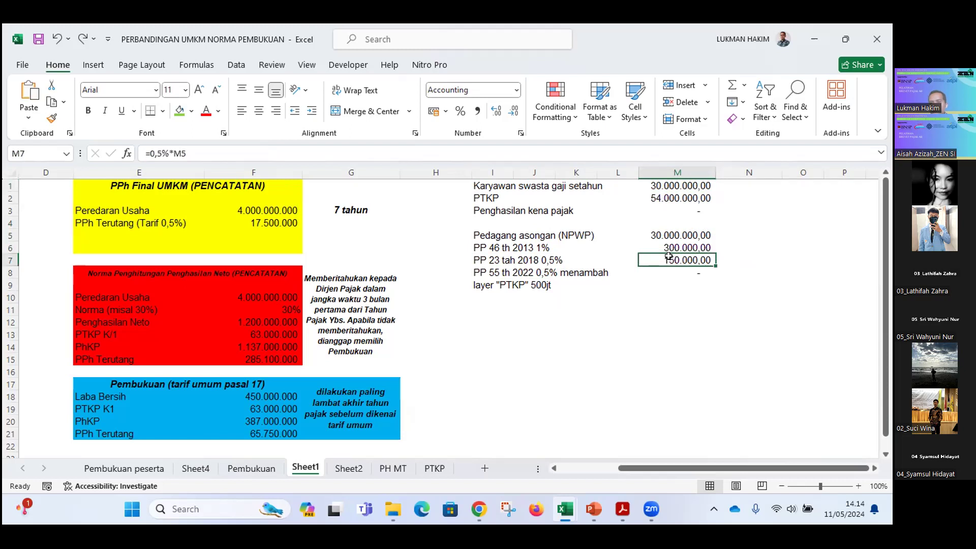
# - Examine the PP 55 th 2022 0,5% rule with its added "PTKP" 500jt layer in rows 8 and 9, and its tax in M8
pyautogui.click(471, 273)
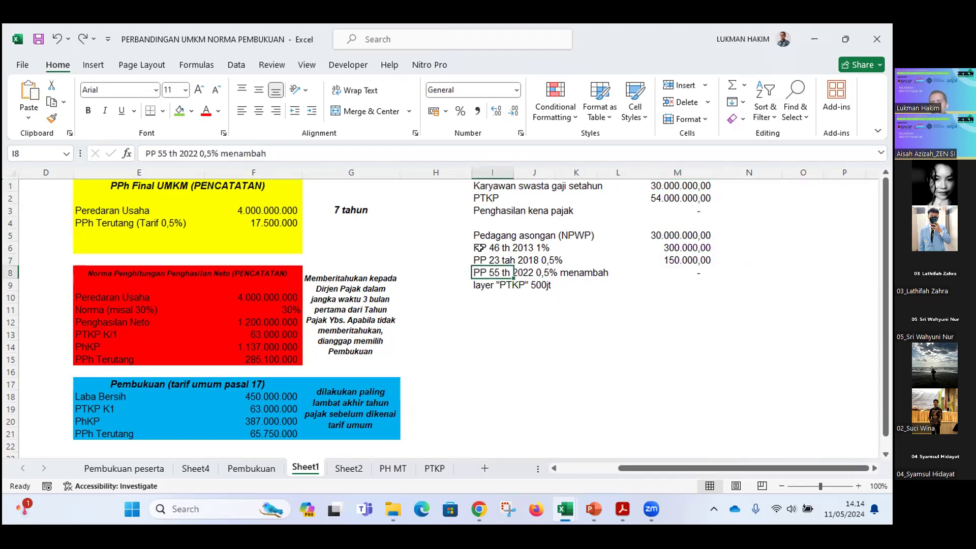
pyautogui.click(520, 271)
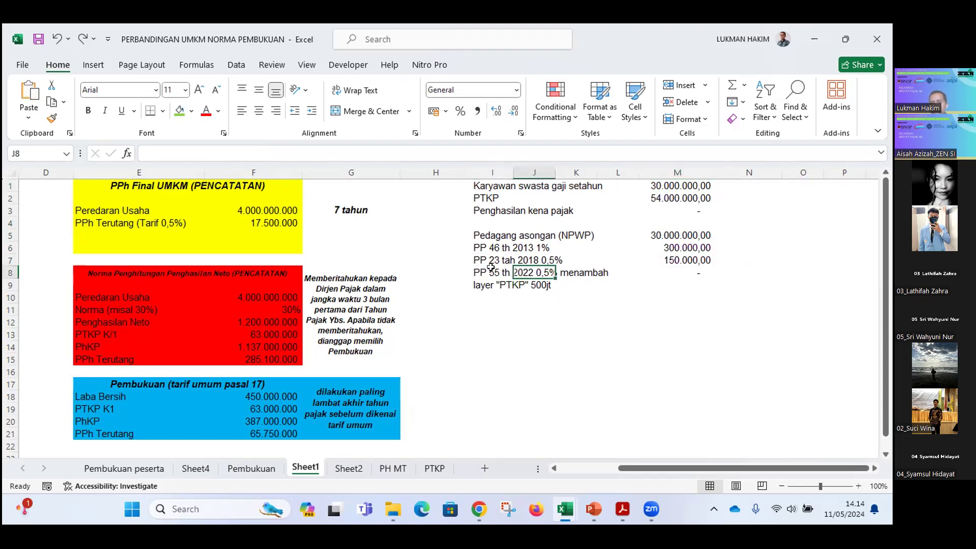
pyautogui.click(573, 273)
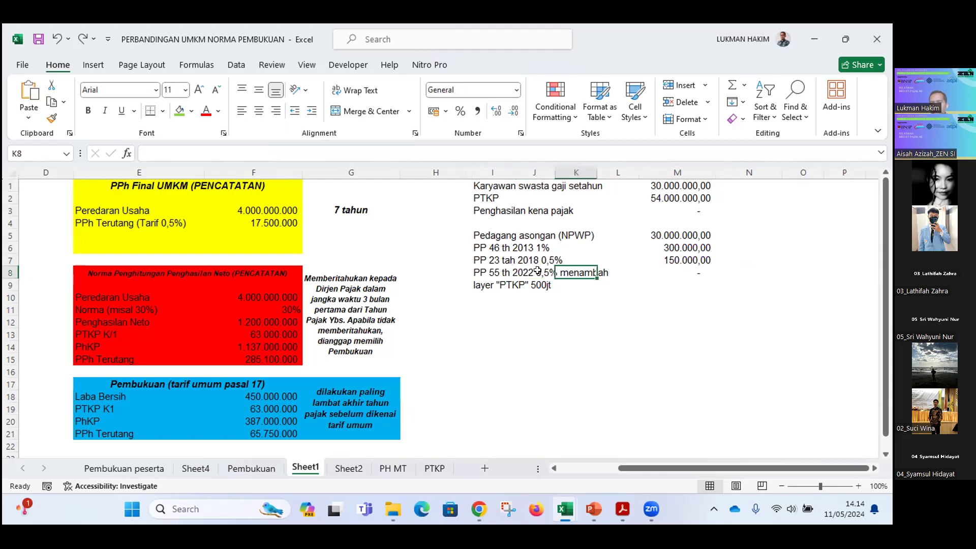
pyautogui.press('Left')
pyautogui.click(584, 270)
pyautogui.click(482, 285)
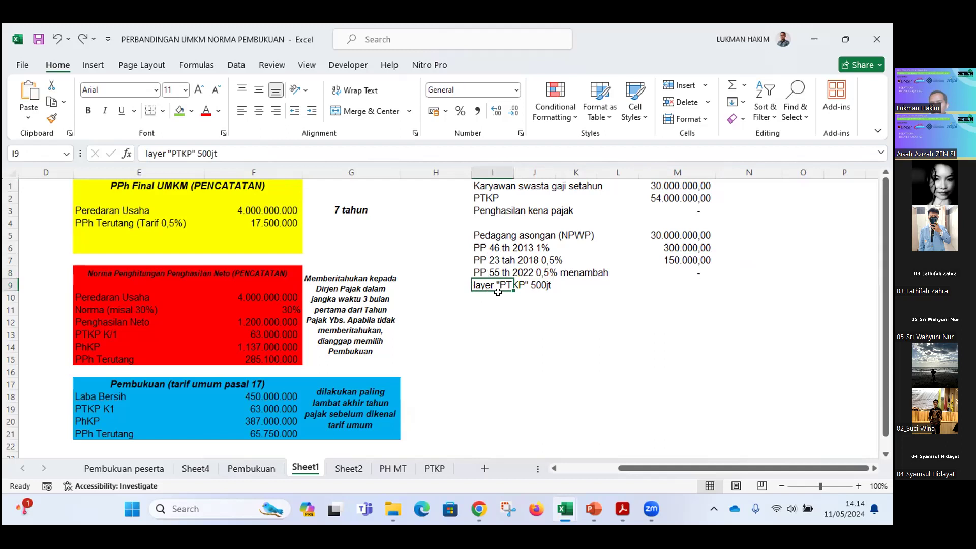
pyautogui.click(542, 284)
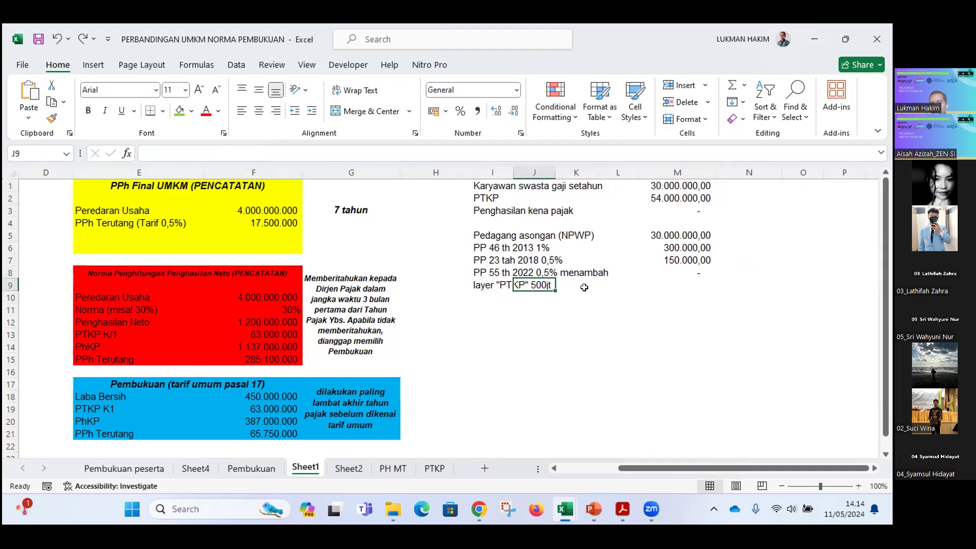
pyautogui.click(613, 271)
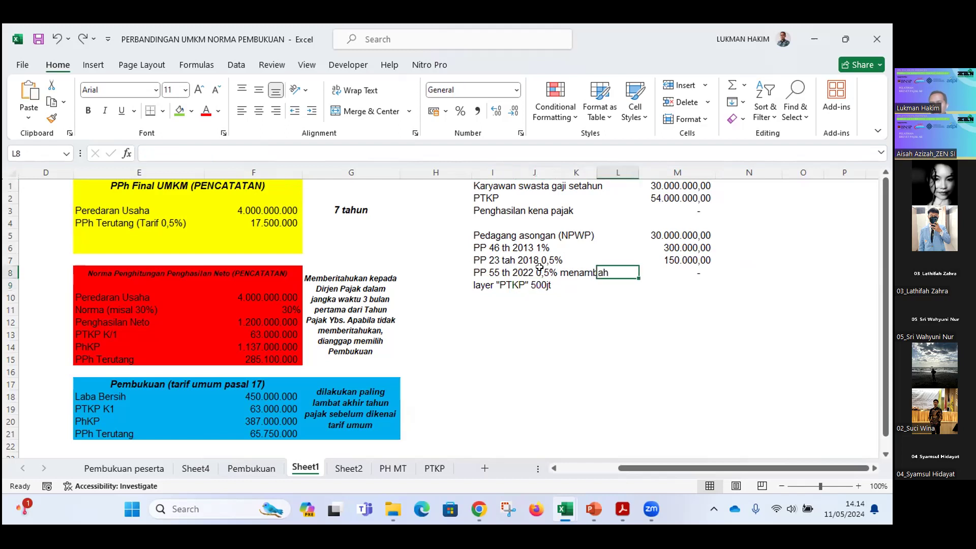
pyautogui.click(533, 269)
pyautogui.click(706, 273)
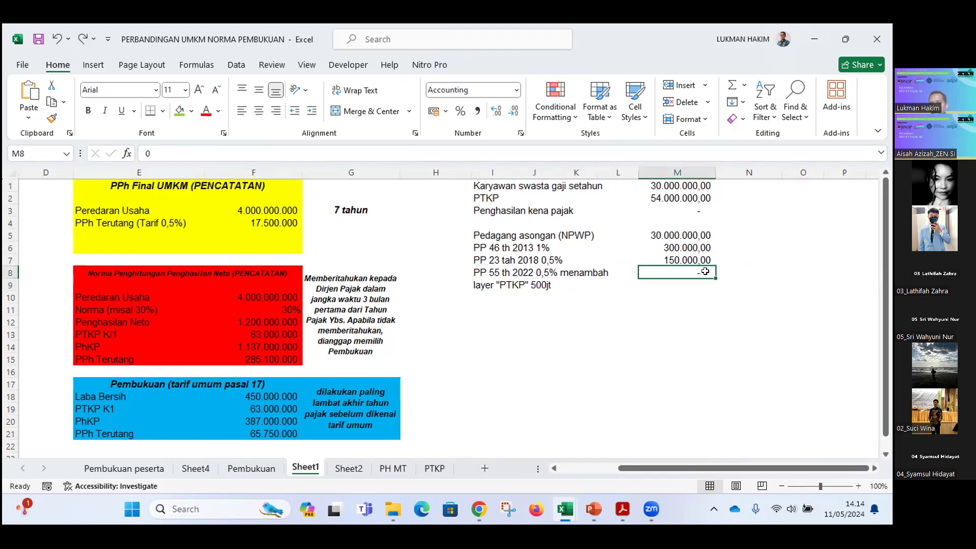
# - Examine the Pedagang asongan tax example under PP 46, PP 23 and PP 55, including the 500jt "PTKP" layer note
pyautogui.click(580, 292)
pyautogui.moveTo(476, 233); pyautogui.dragTo(697, 293)
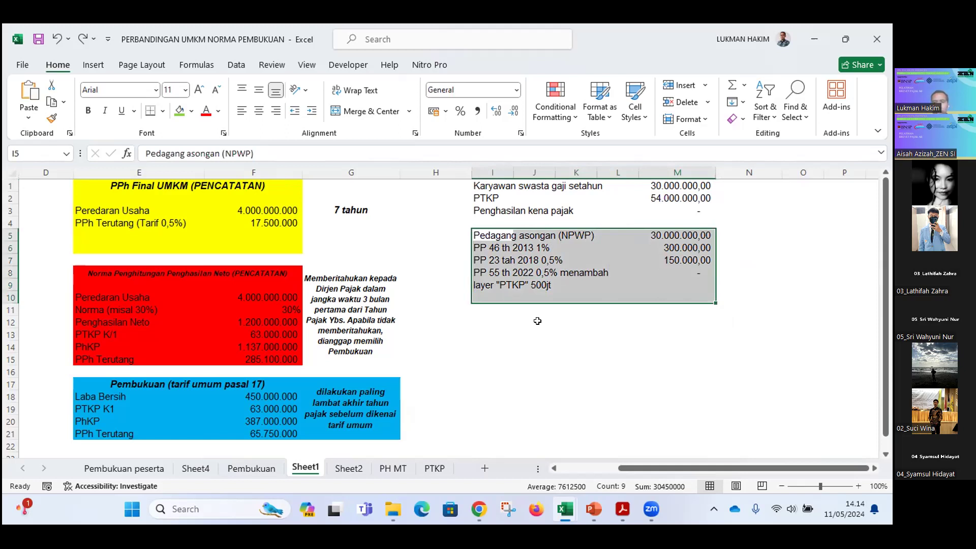
pyautogui.click(621, 304)
pyautogui.click(537, 281)
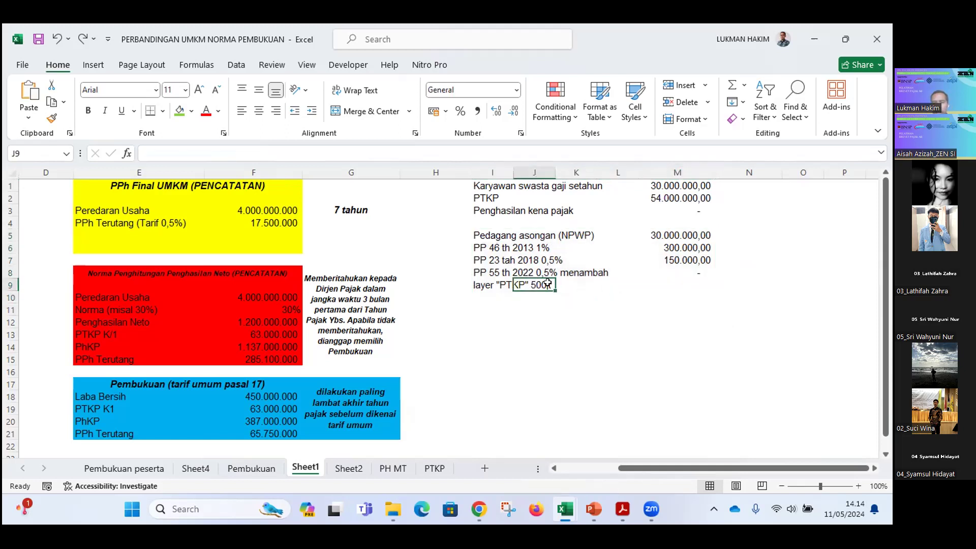
pyautogui.click(499, 282)
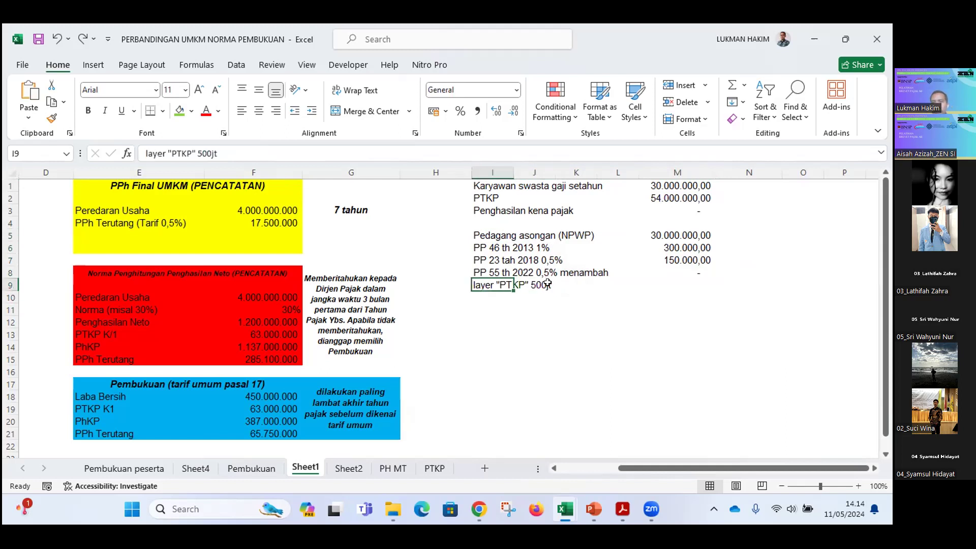
pyautogui.click(548, 283)
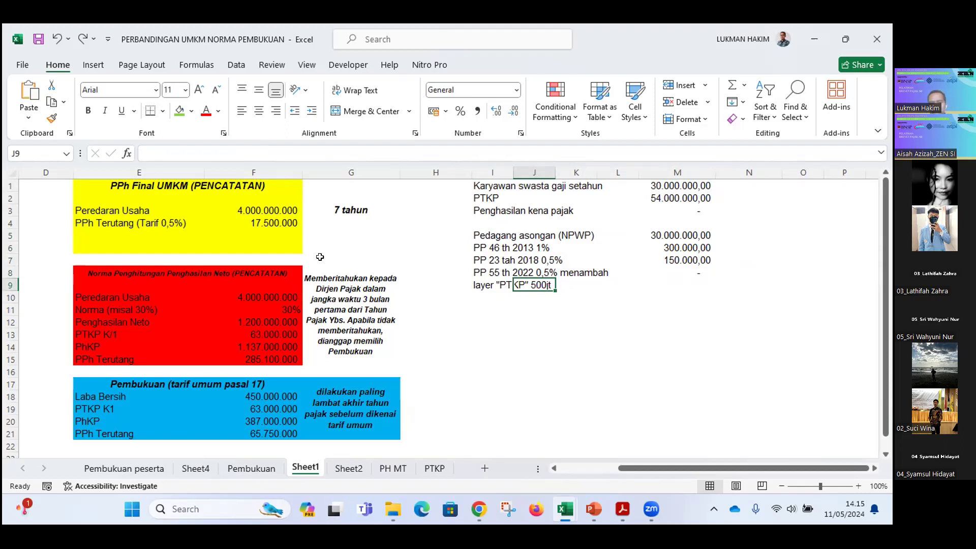
pyautogui.click(482, 311)
pyautogui.click(506, 283)
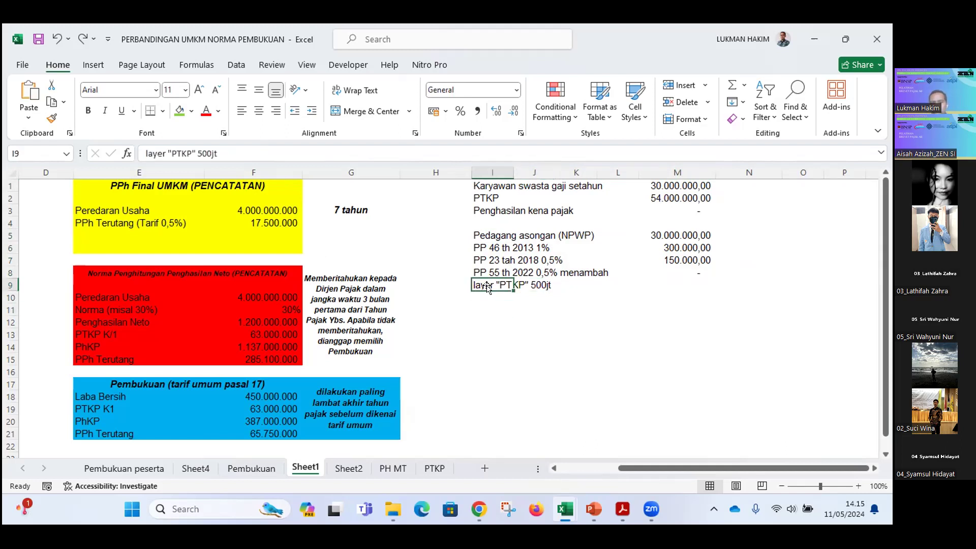
pyautogui.click(530, 283)
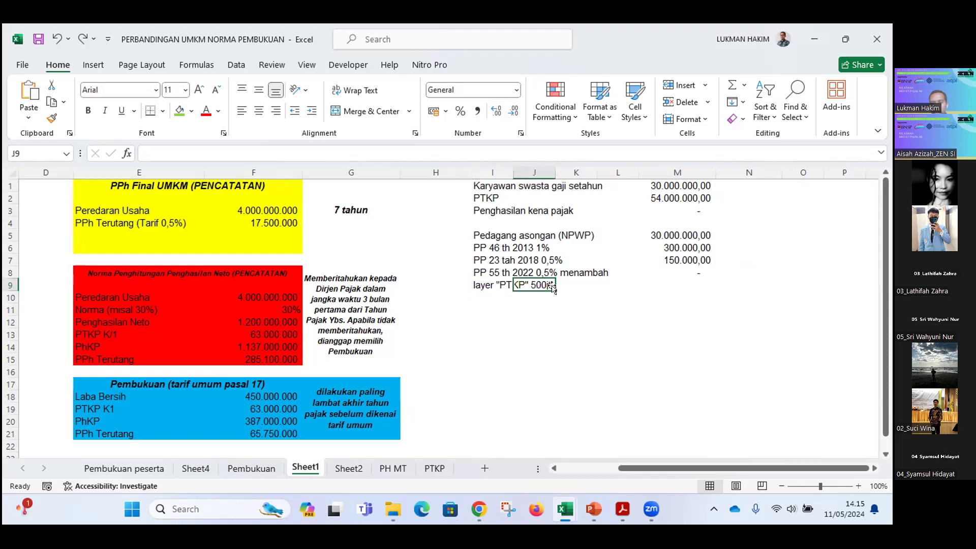
pyautogui.click(505, 284)
# - Review the comparison blocks for PPh Final UMKM, Norma Penghitungan Penghasilan Neto and Pembukuan on Sheet1
pyautogui.click(375, 289)
pyautogui.press('Left')
pyautogui.press('Left')
pyautogui.press('Left')
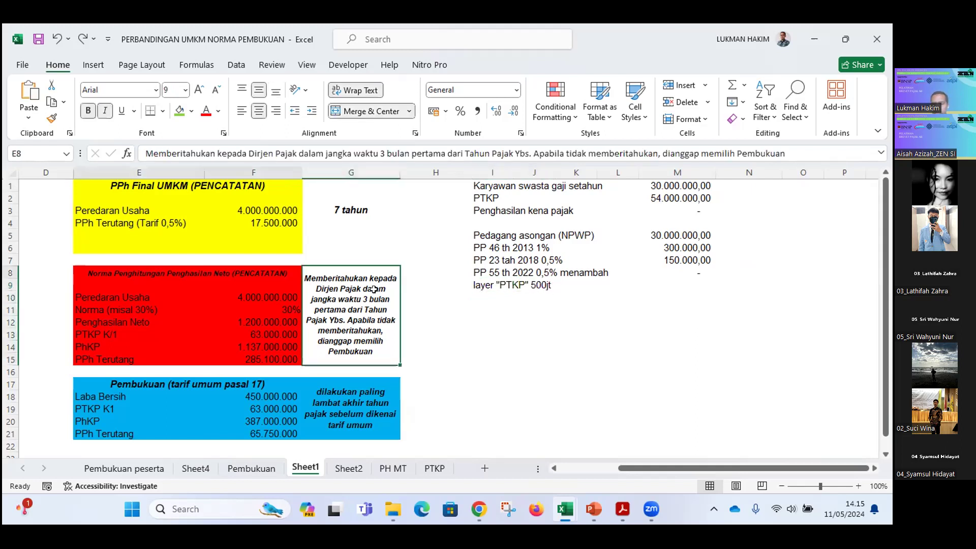
pyautogui.press('Left')
pyautogui.press('Left')
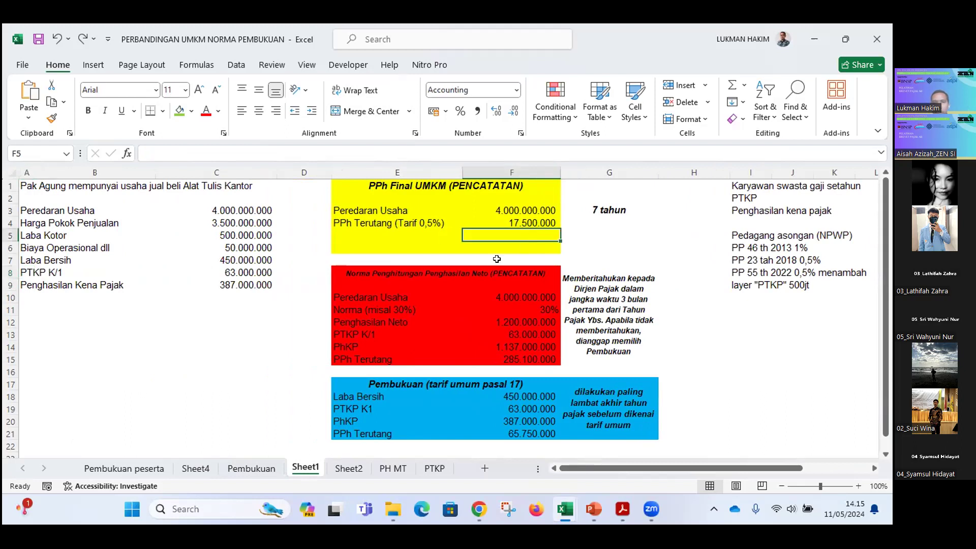
pyautogui.click(496, 308)
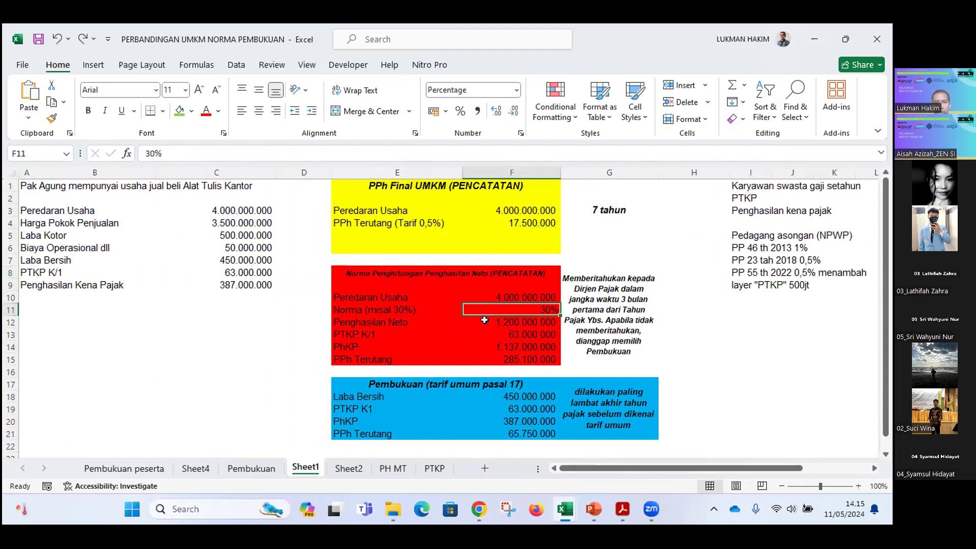
pyautogui.scroll(-1, 468, 371)
pyautogui.scroll(1, 471, 373)
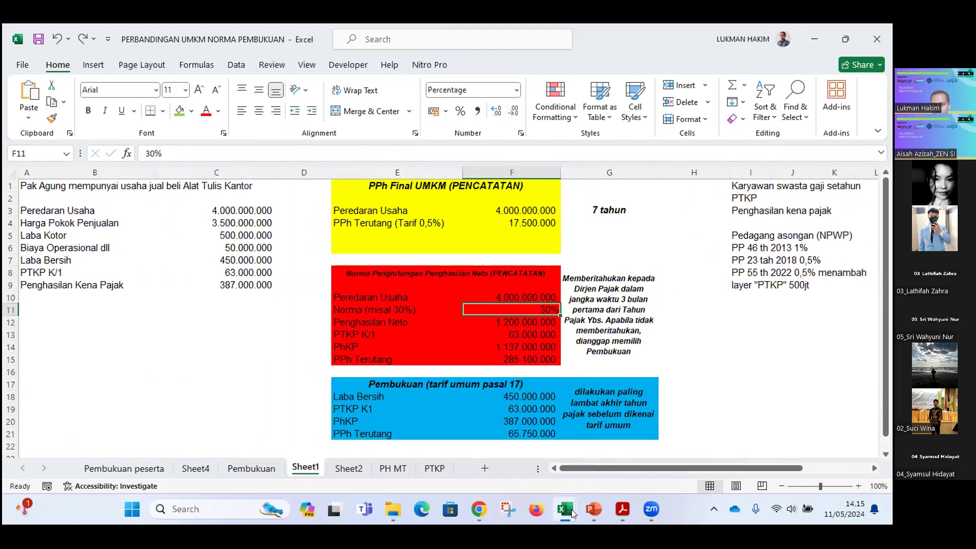
# - Open the Pembukuan peserta sheet and examine the 2023 report's Penjualan, Total Harga Pokok Penjualan and Laba Kotor
pyautogui.moveTo(569, 514)
pyautogui.click(612, 320)
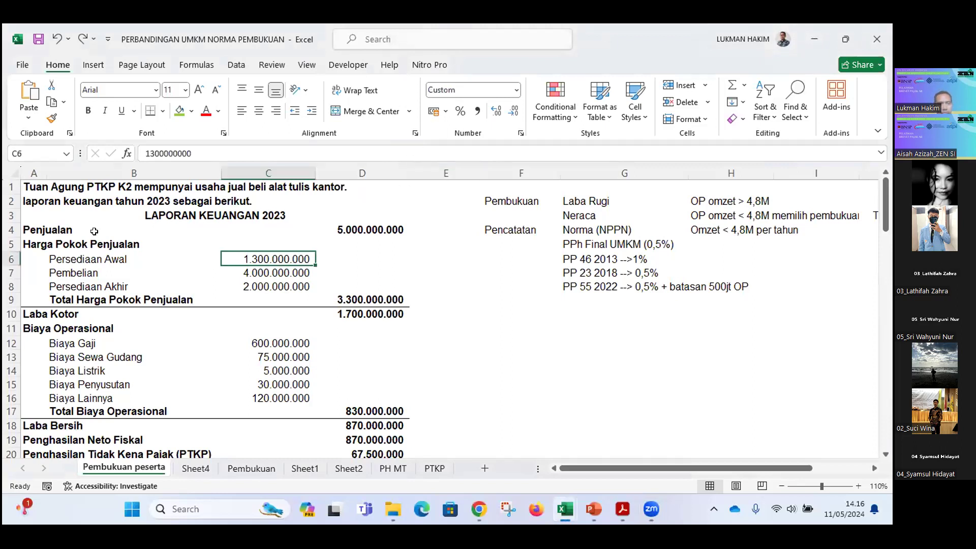
pyautogui.click(142, 181)
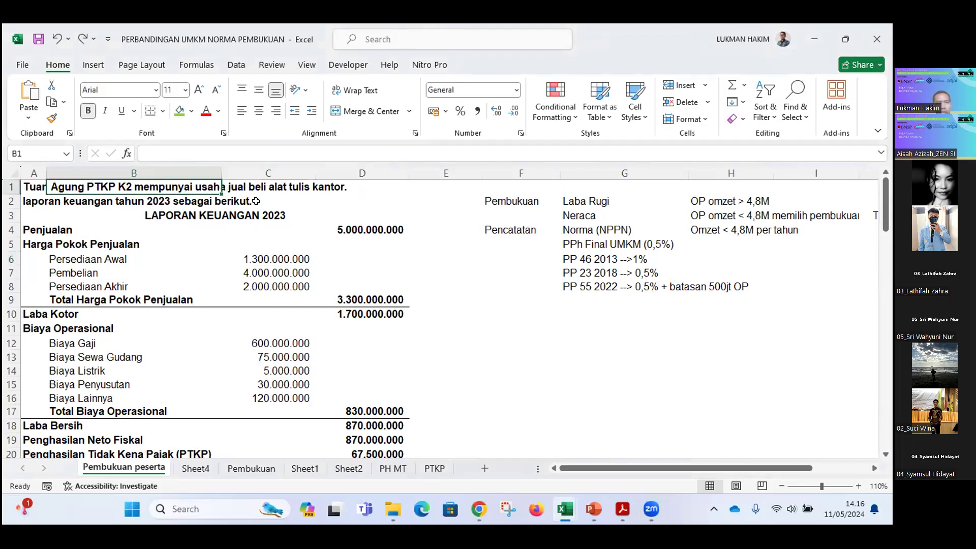
pyautogui.click(224, 211)
pyautogui.scroll(-1, 264, 297)
pyautogui.scroll(1, 203, 280)
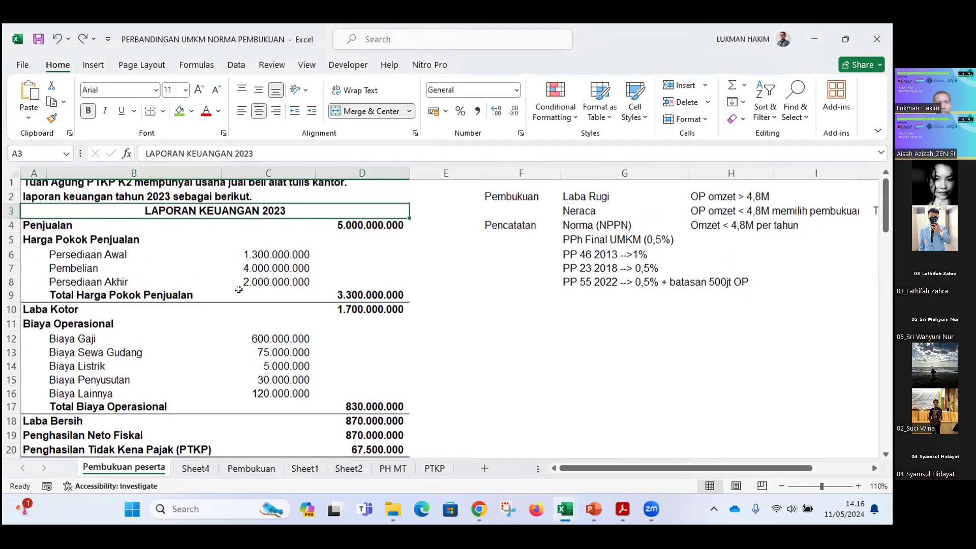
pyautogui.click(47, 233)
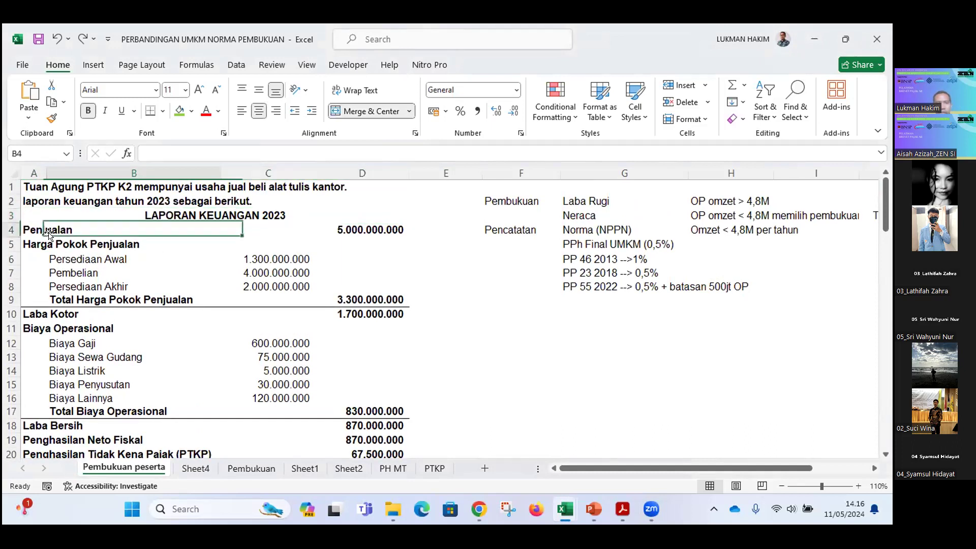
pyautogui.click(30, 230)
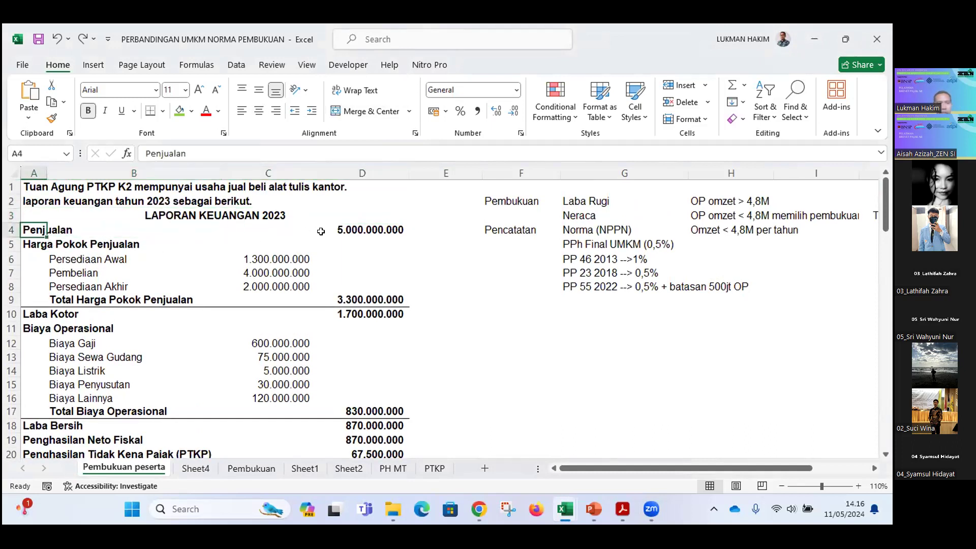
pyautogui.click(361, 230)
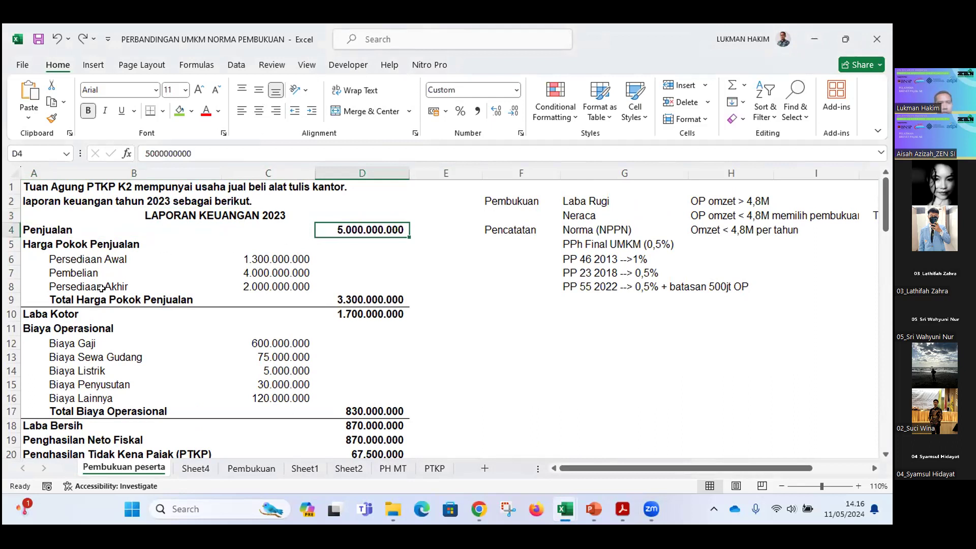
pyautogui.click(370, 296)
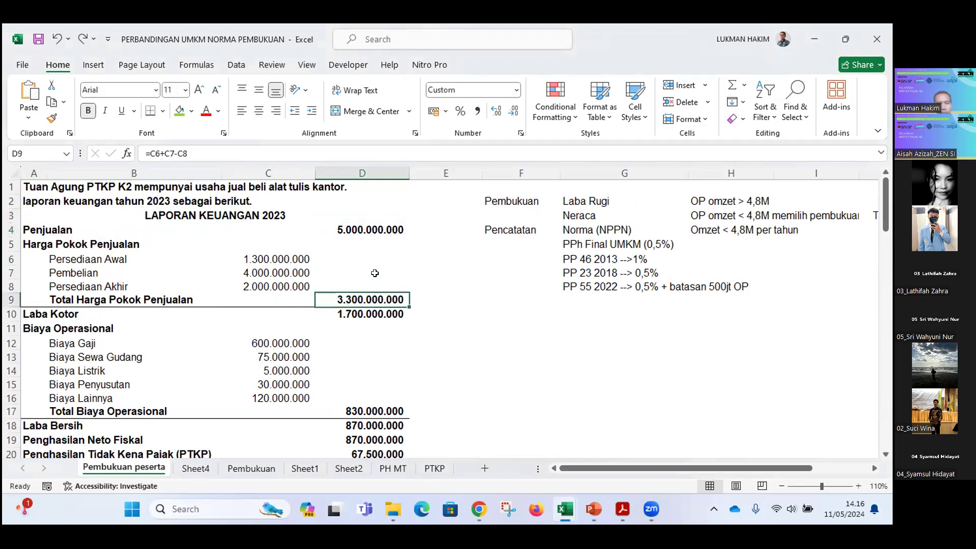
pyautogui.click(361, 313)
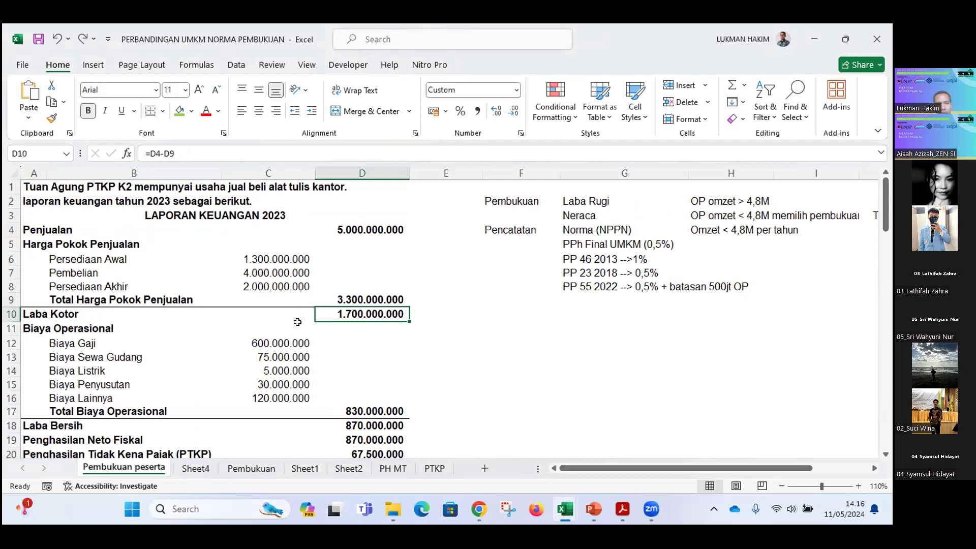
# - Examine the Biaya Operasional items and the formulas for Total Biaya Operasional, Laba Bersih and Penghasilan Neto Fiskal
pyautogui.scroll(-1, 297, 322)
pyautogui.click(260, 299)
pyautogui.click(261, 316)
pyautogui.click(260, 328)
pyautogui.click(260, 342)
pyautogui.click(260, 354)
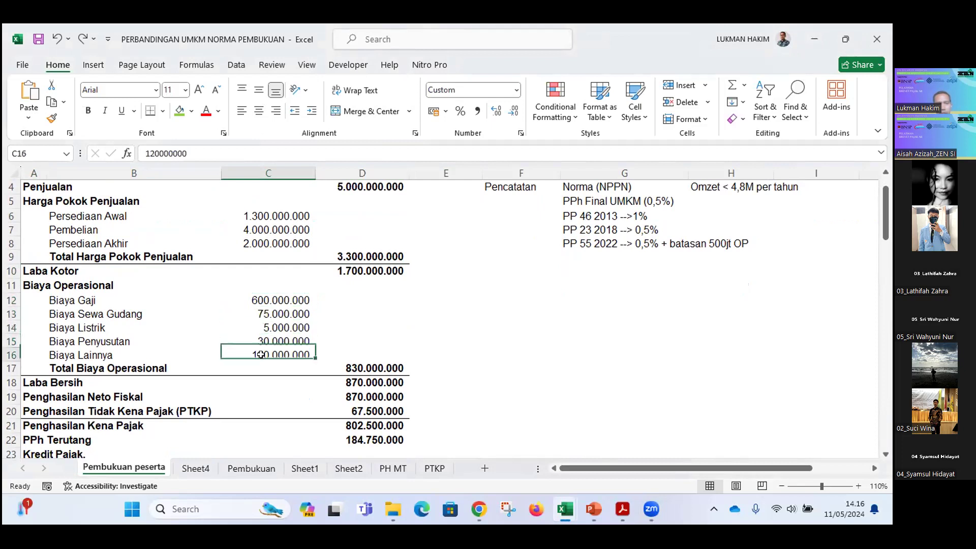
pyautogui.scroll(-1, 333, 319)
pyautogui.click(360, 322)
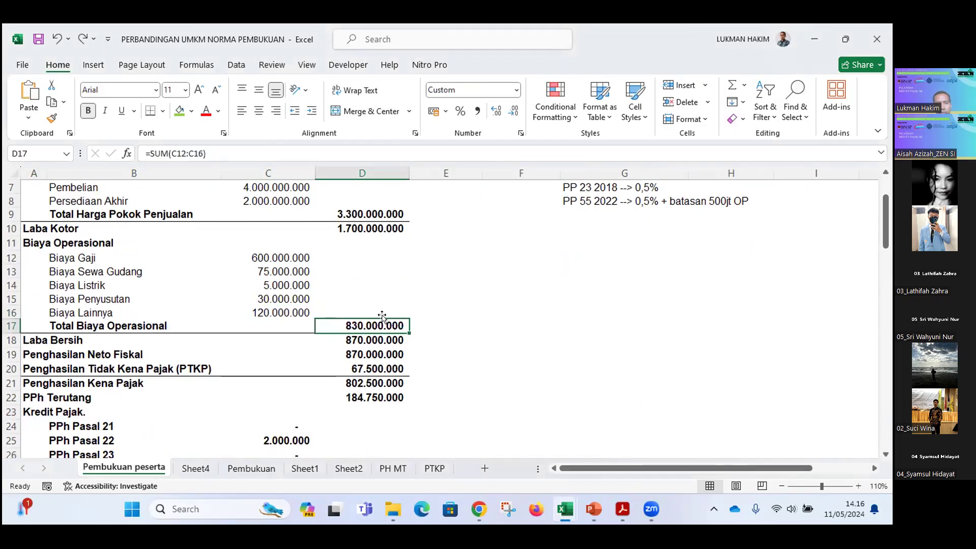
pyautogui.click(365, 339)
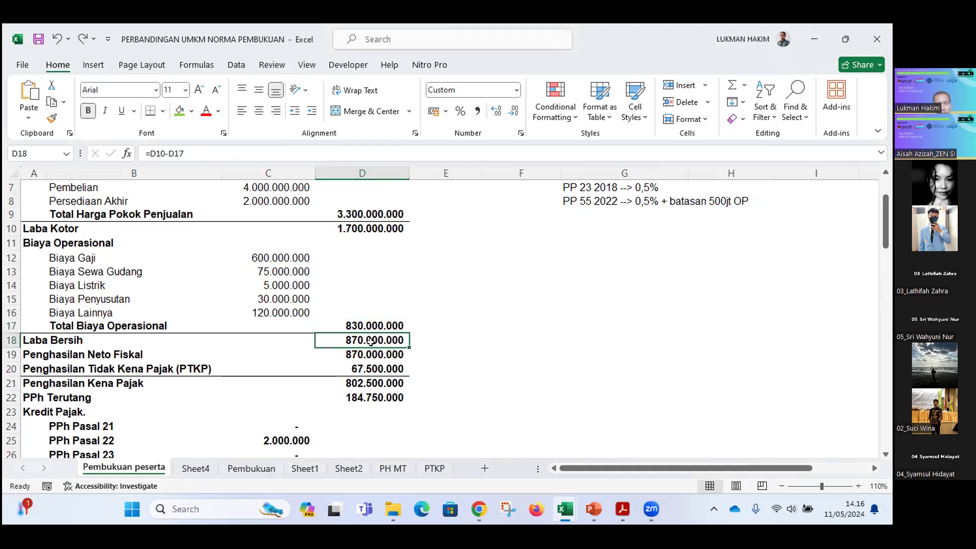
pyautogui.click(364, 351)
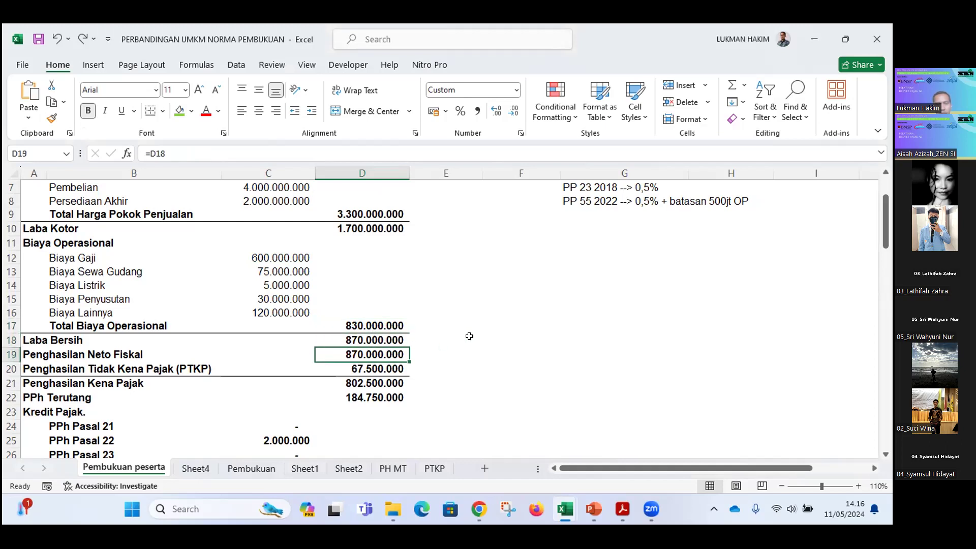
# - Examine the tax calculation from PTKP and Penghasilan Kena Pajak through Kredit Pajak to PPh Kurang Bayar and PPh Pasal 25
pyautogui.scroll(-1, 470, 336)
pyautogui.click(370, 325)
pyautogui.scroll(-3, 371, 323)
pyautogui.scroll(2, 368, 316)
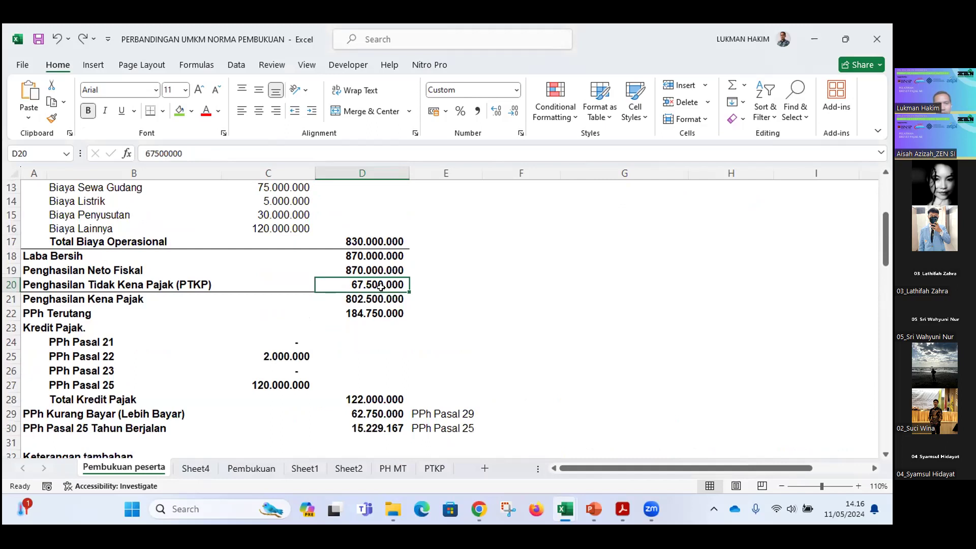
pyautogui.click(365, 296)
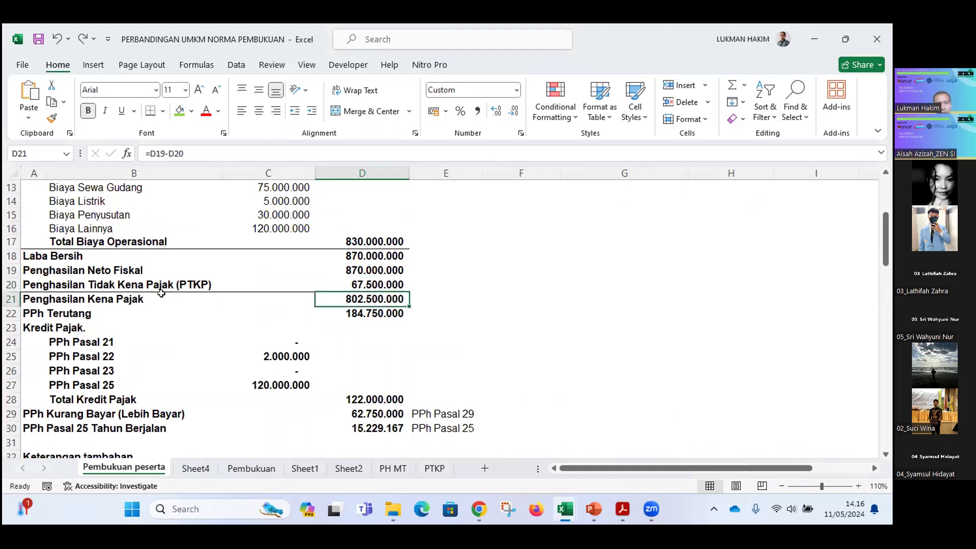
pyautogui.scroll(-2, 90, 282)
pyautogui.scroll(1, 51, 375)
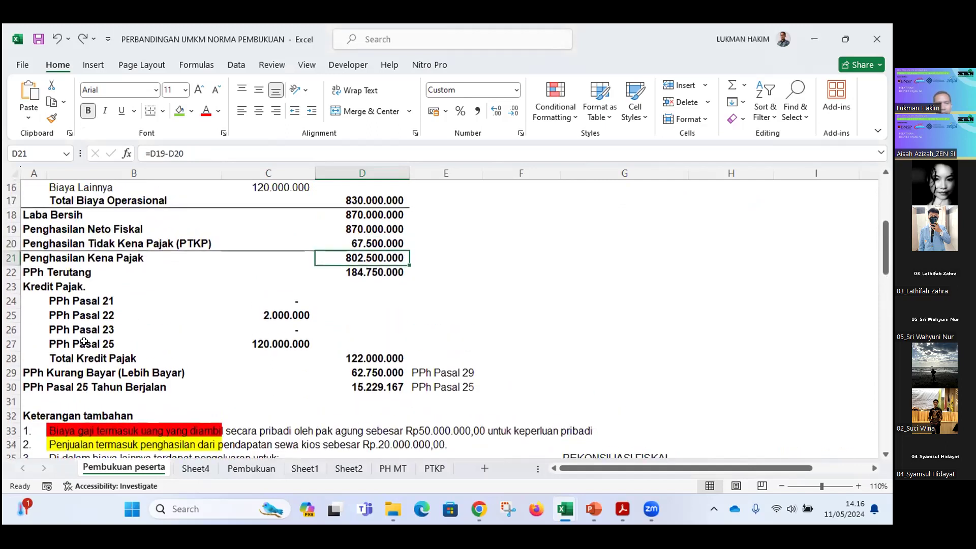
pyautogui.click(164, 373)
pyautogui.click(349, 374)
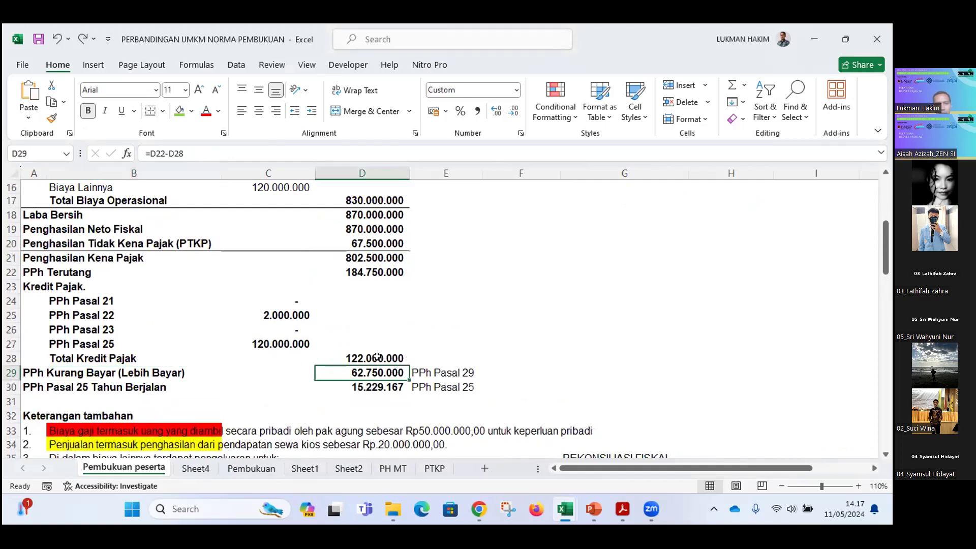
pyautogui.click(365, 384)
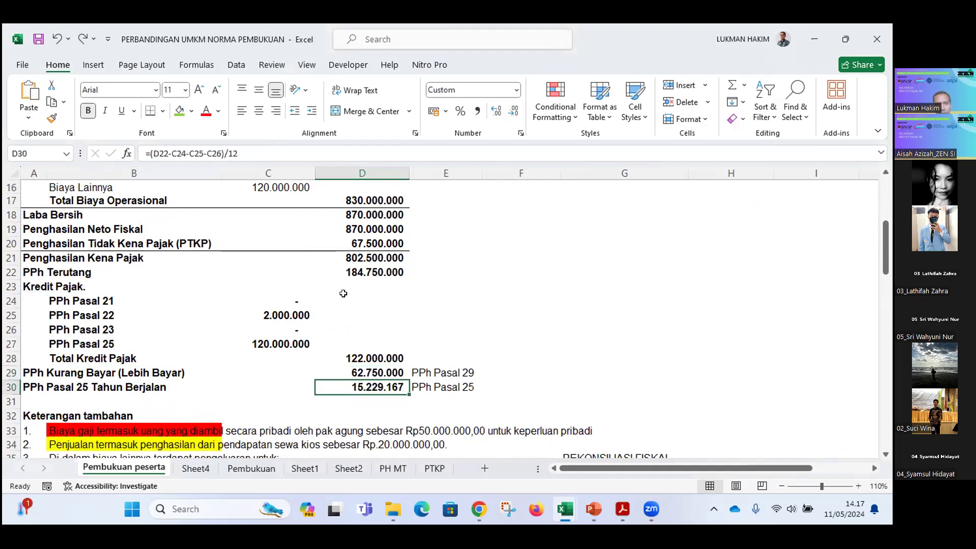
# - Review the report once more and examine the Keterangan tambahan notes, reading note 1 on Biaya gaji taken for private use
pyautogui.scroll(1, 344, 293)
pyautogui.scroll(4, 186, 282)
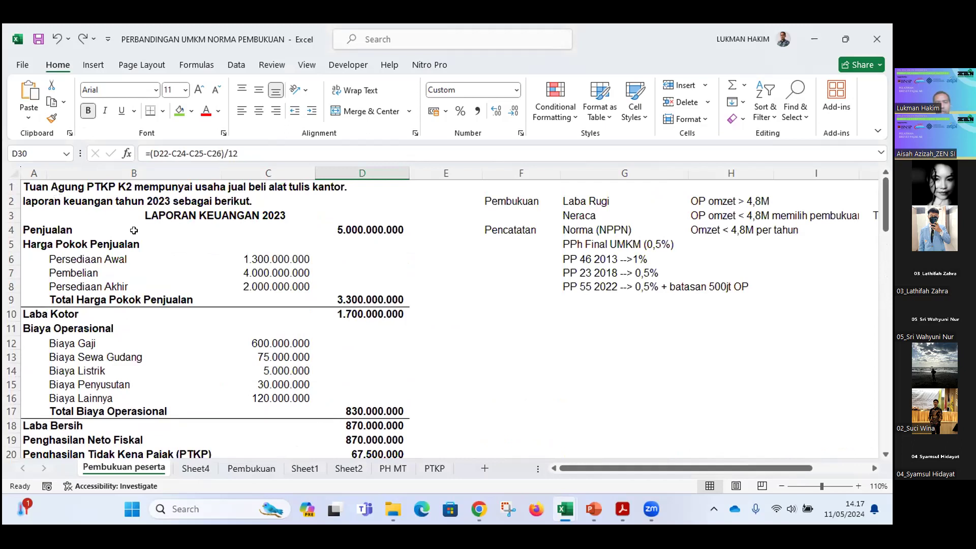
pyautogui.scroll(-5, 134, 230)
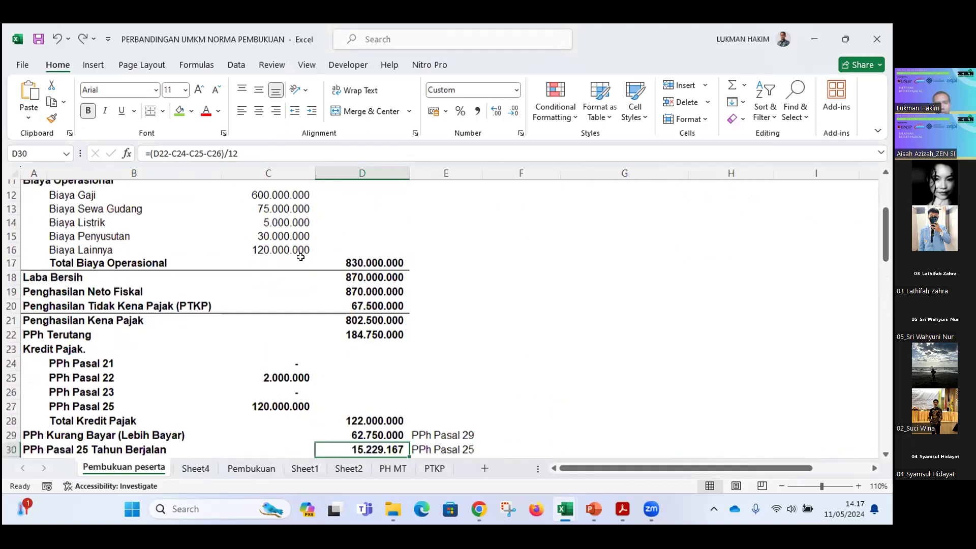
pyautogui.click(133, 374)
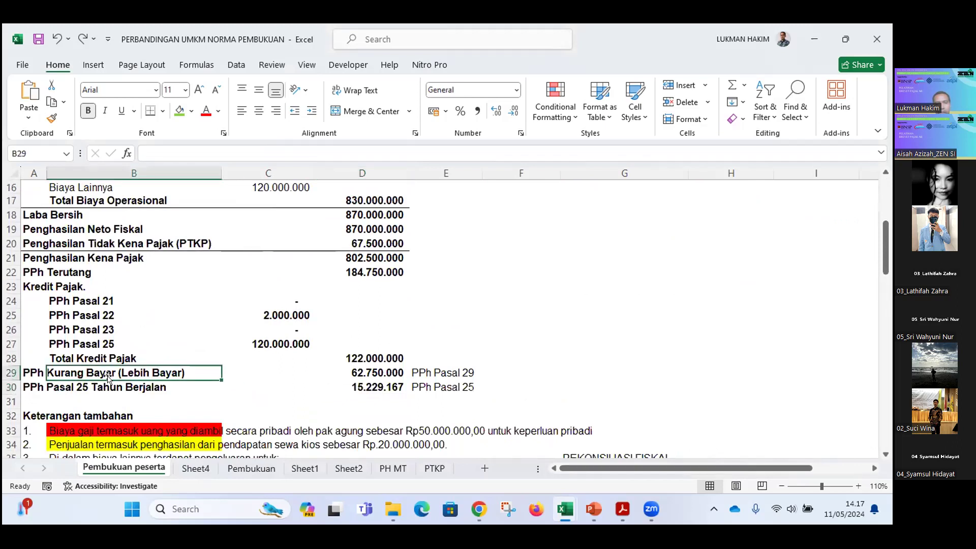
pyautogui.scroll(-2, 108, 378)
pyautogui.scroll(-3, 108, 377)
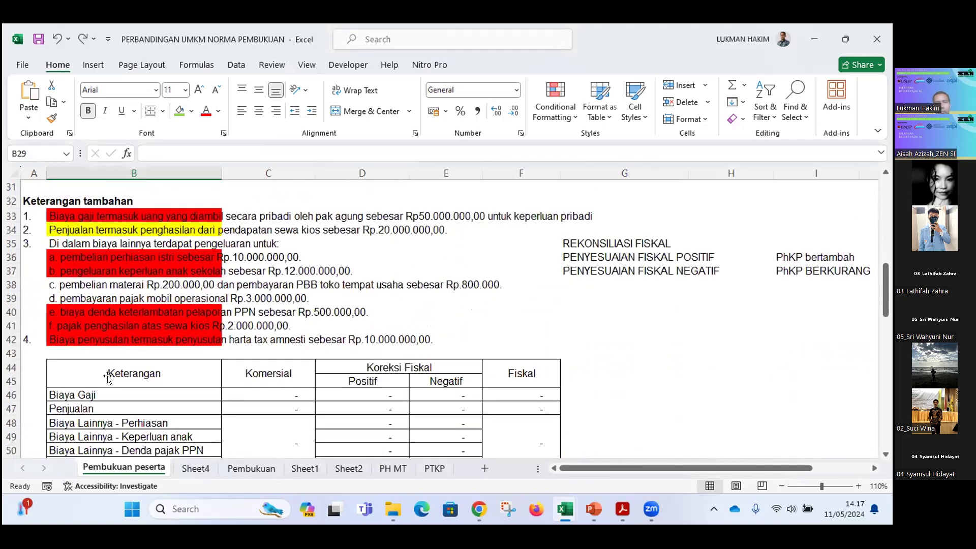
pyautogui.scroll(1, 111, 219)
pyautogui.scroll(-1, 109, 226)
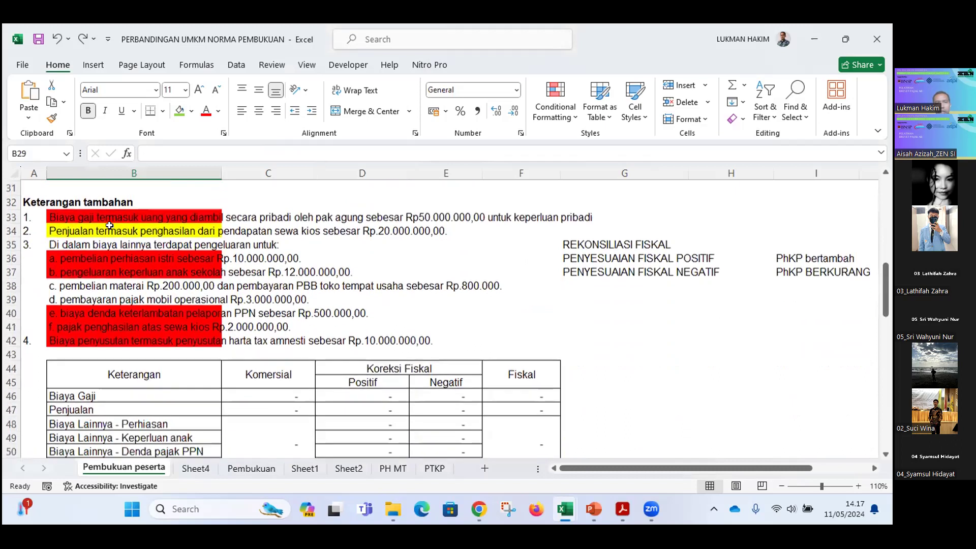
pyautogui.click(33, 201)
pyautogui.click(26, 216)
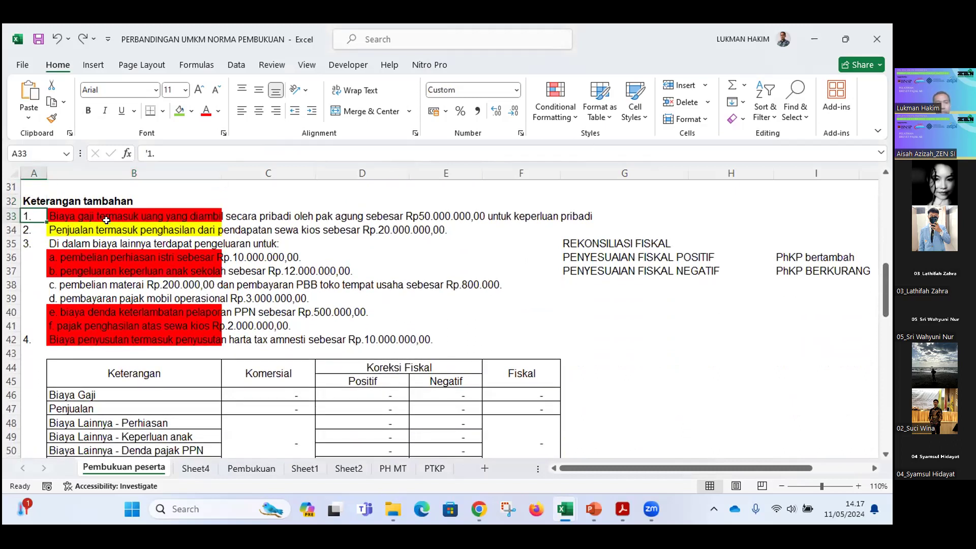
pyautogui.click(229, 214)
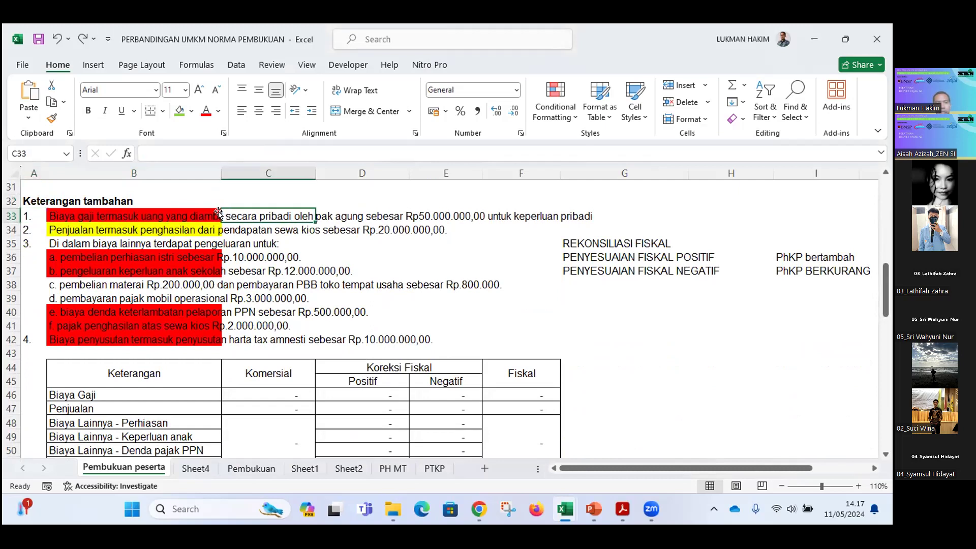
pyautogui.click(60, 210)
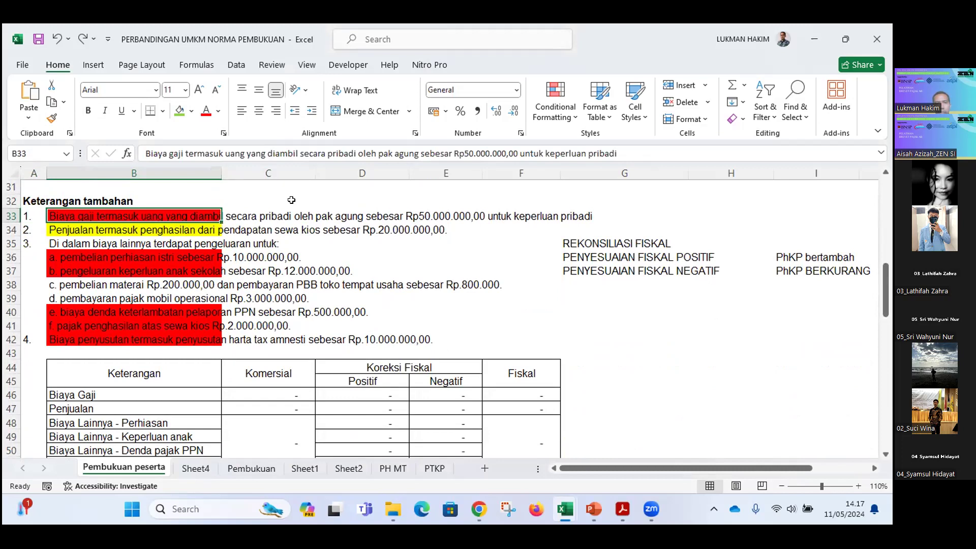
# - Relate note 1's amount taken for private use to the Biaya Gaji figure in the 2023 report
pyautogui.click(448, 214)
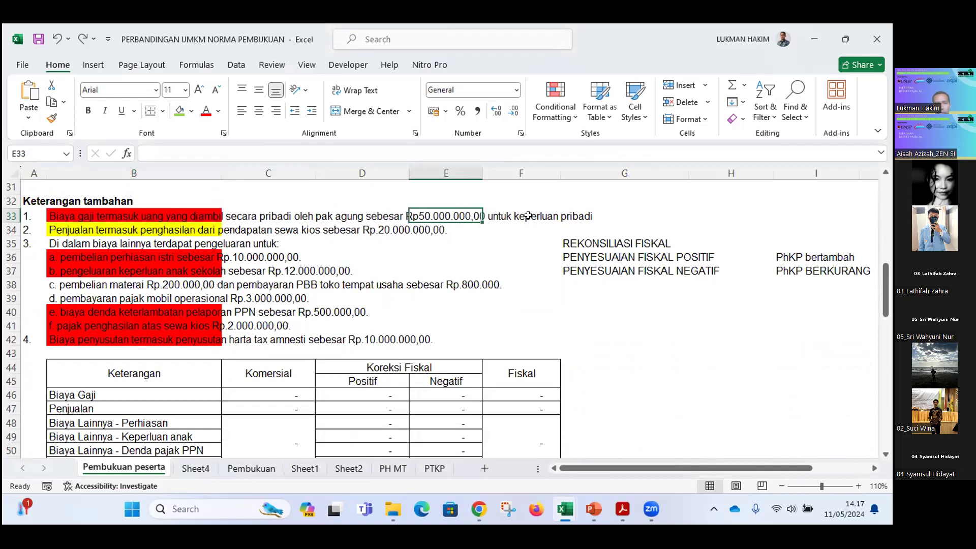
pyautogui.scroll(6, 340, 237)
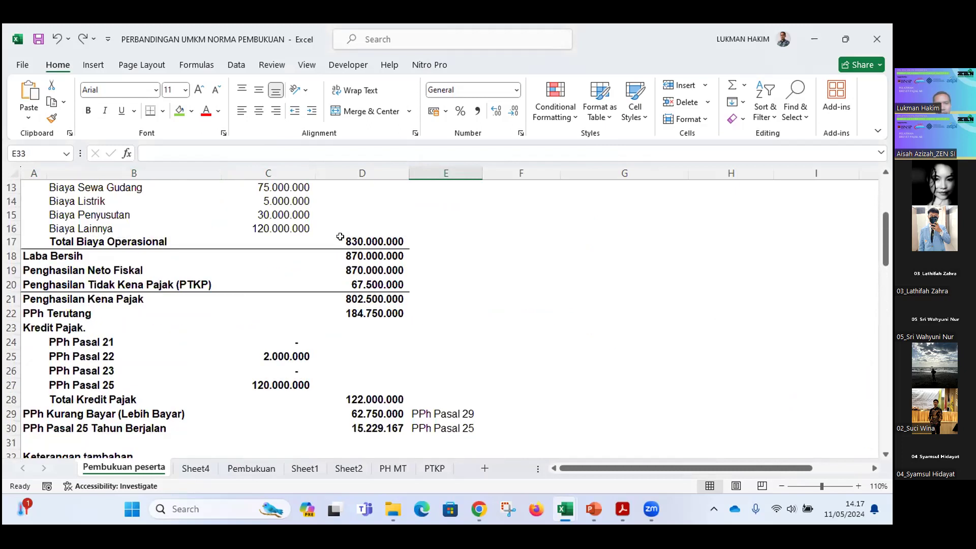
pyautogui.scroll(2, 340, 237)
pyautogui.click(258, 253)
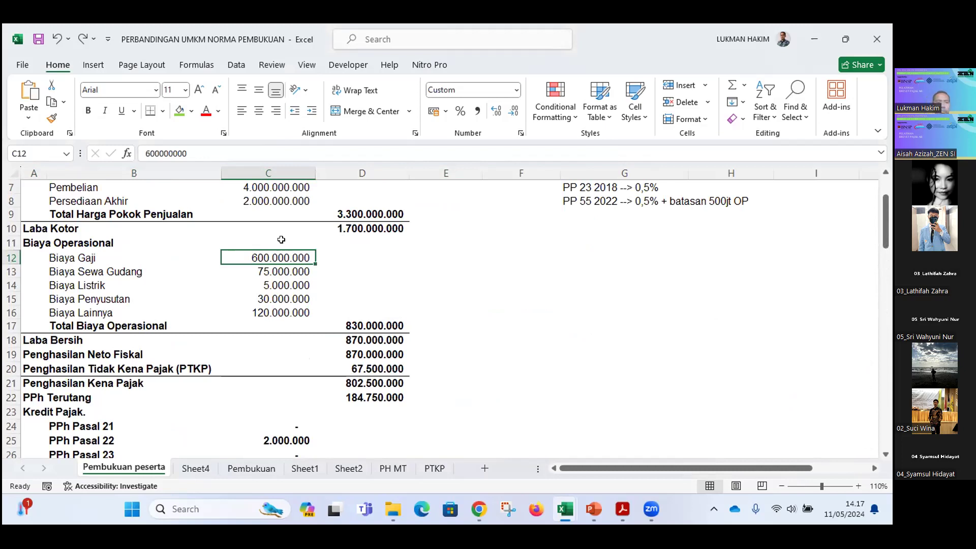
pyautogui.scroll(1, 313, 257)
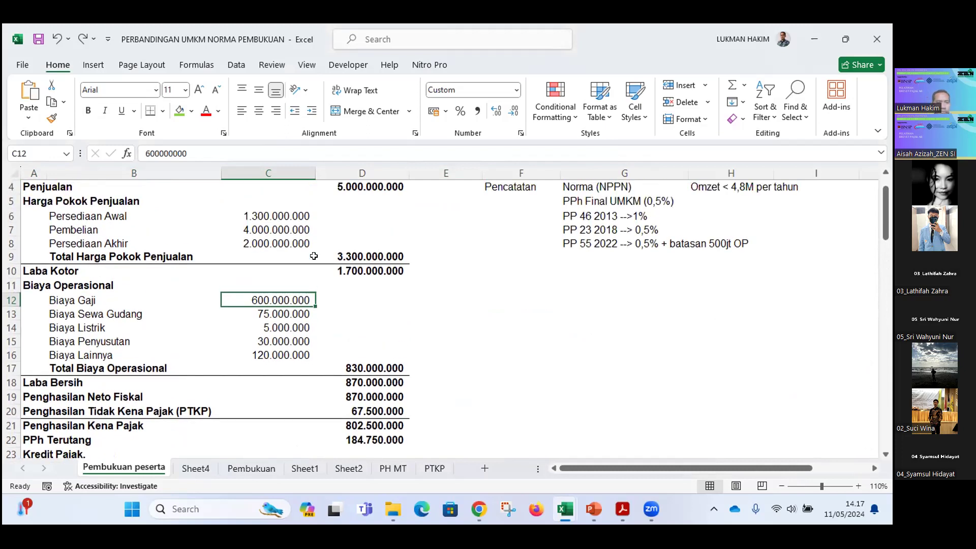
pyautogui.click(252, 316)
pyautogui.click(260, 300)
pyautogui.scroll(-9, 250, 334)
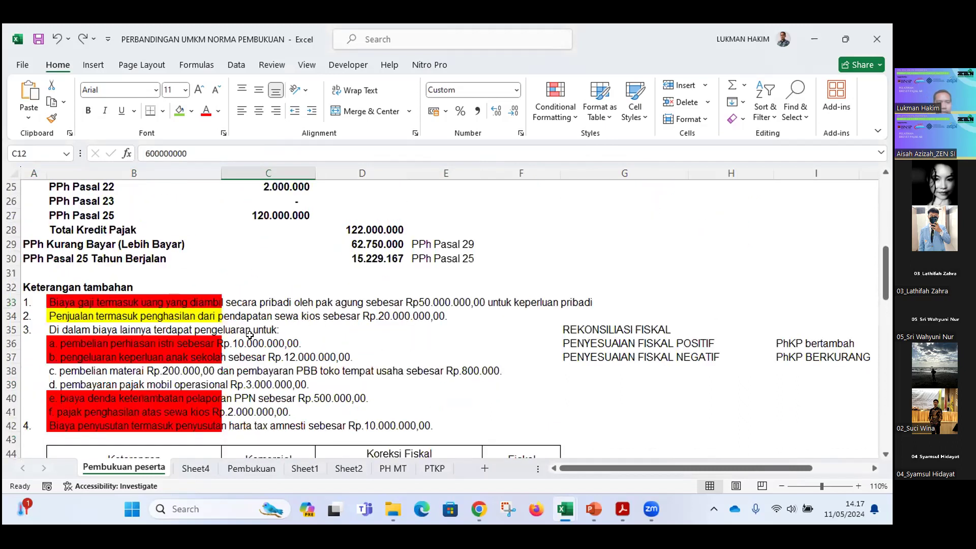
# - Read note 2 under Keterangan tambahan, on kiosk rental income included in Penjualan
pyautogui.scroll(-1, 250, 335)
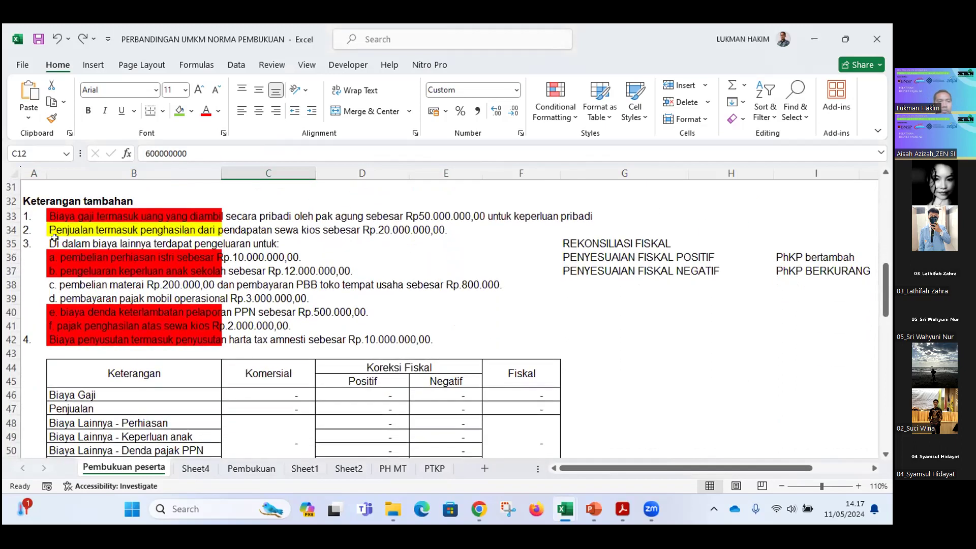
pyautogui.click(21, 228)
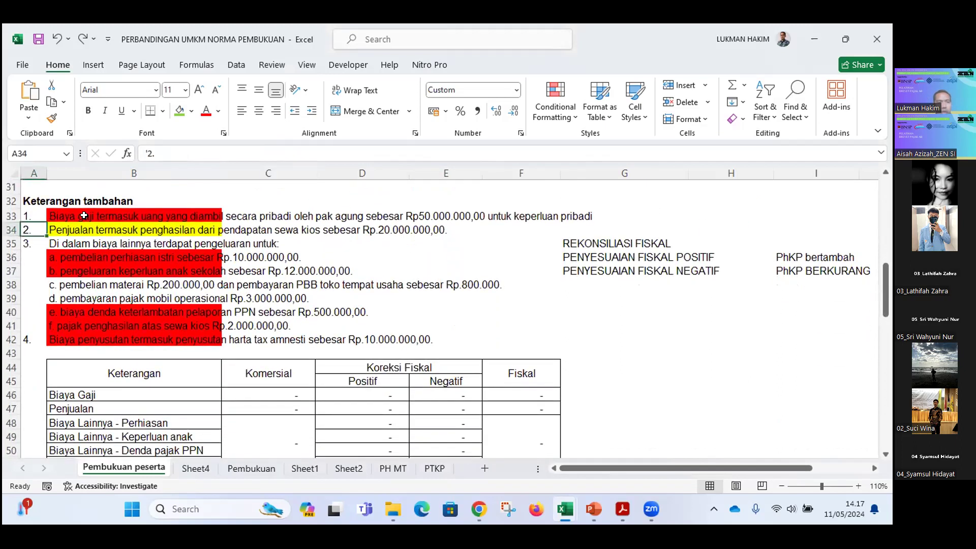
pyautogui.click(60, 230)
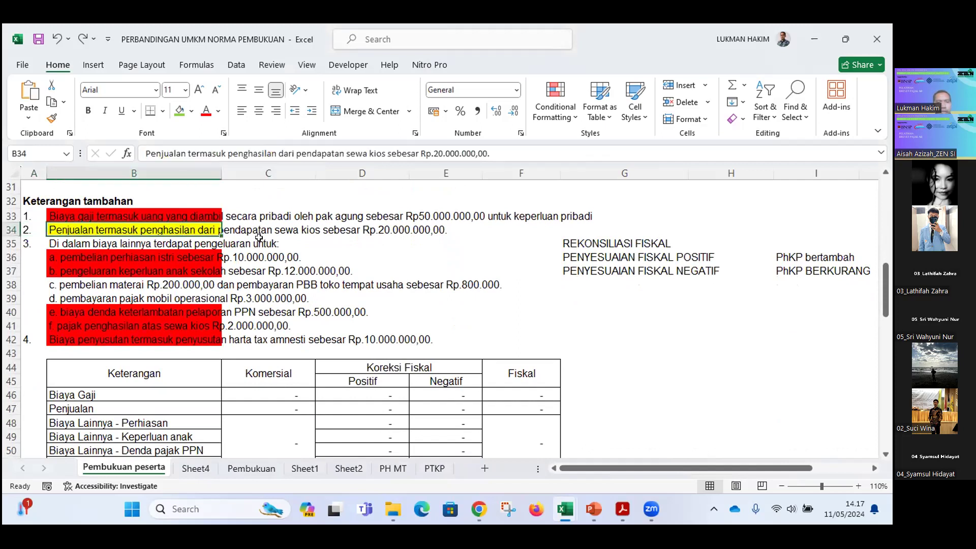
pyautogui.click(242, 231)
pyautogui.click(373, 230)
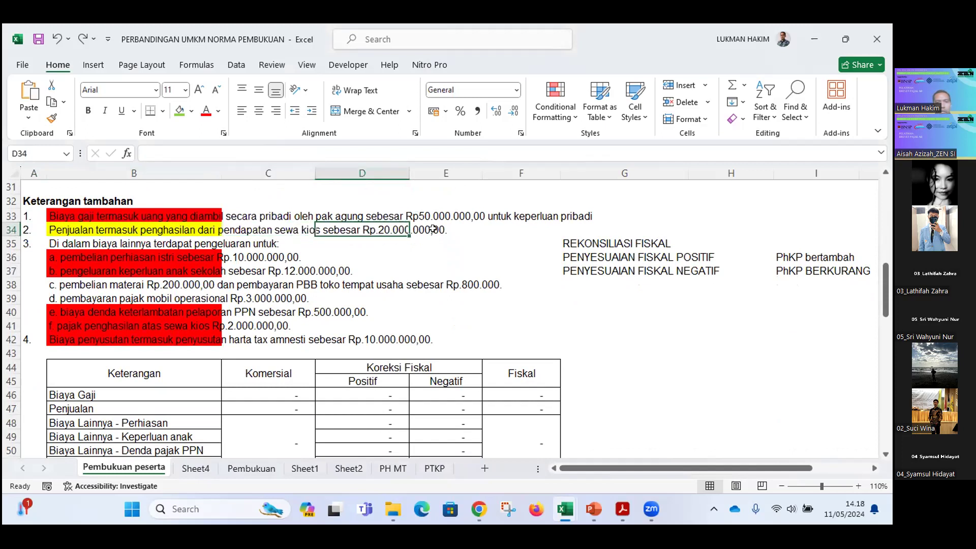
pyautogui.click(72, 229)
# - Compare note 2's kiosk rental income with the report's Penjualan figure and the business description above it
pyautogui.scroll(6, 280, 245)
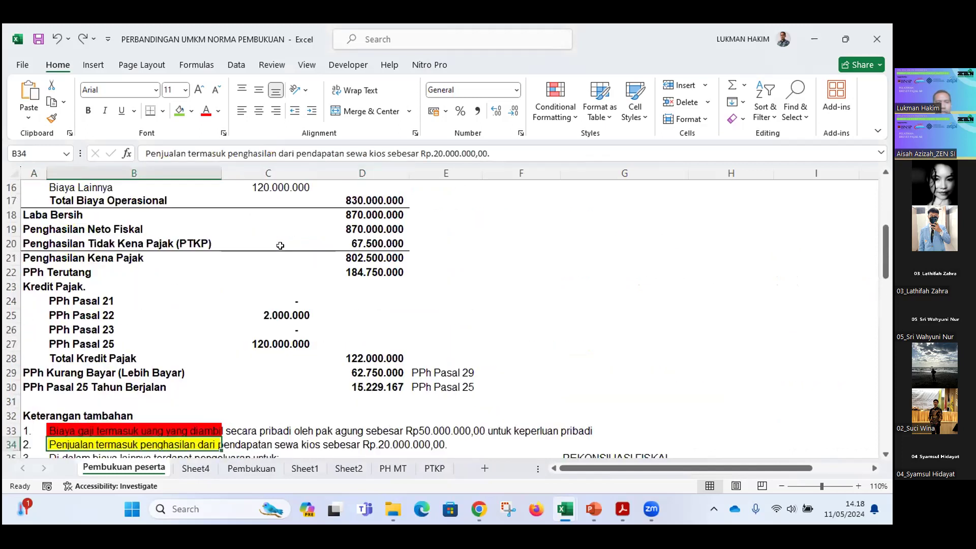
pyautogui.scroll(4, 280, 246)
pyautogui.click(375, 226)
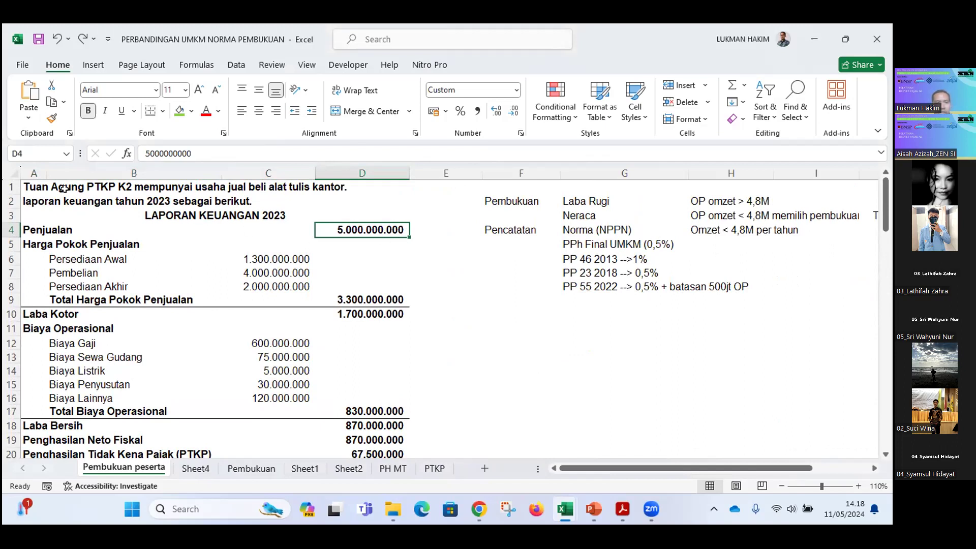
pyautogui.click(31, 185)
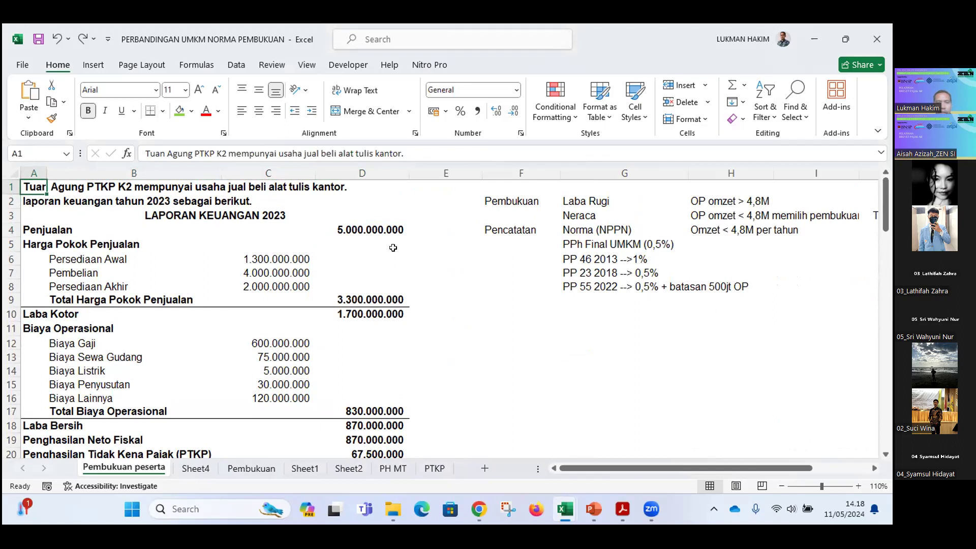
pyautogui.scroll(-8, 393, 248)
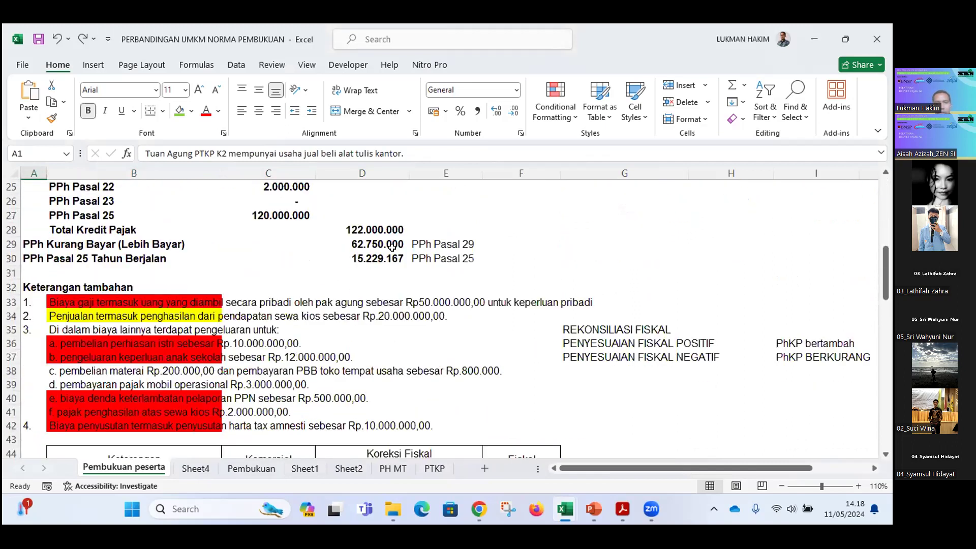
pyautogui.click(381, 315)
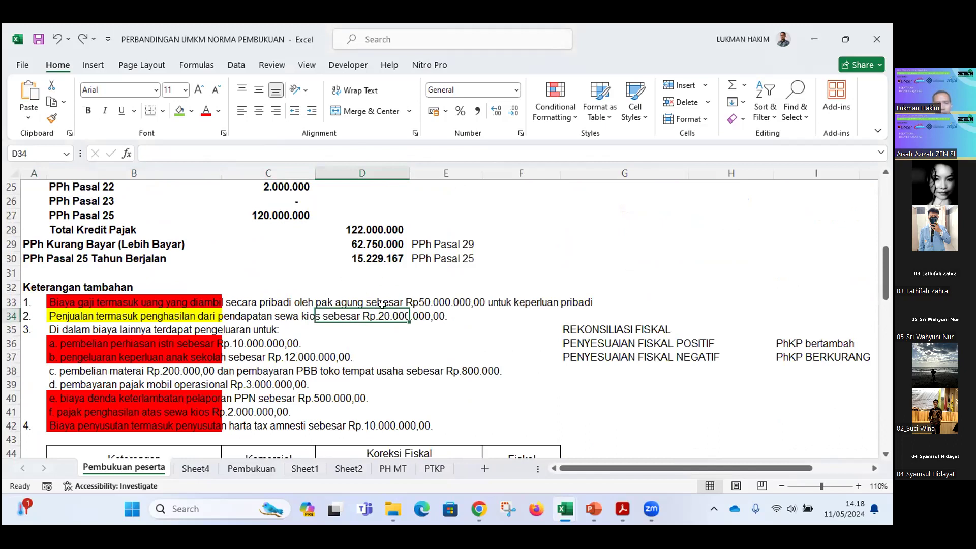
pyautogui.scroll(3, 193, 257)
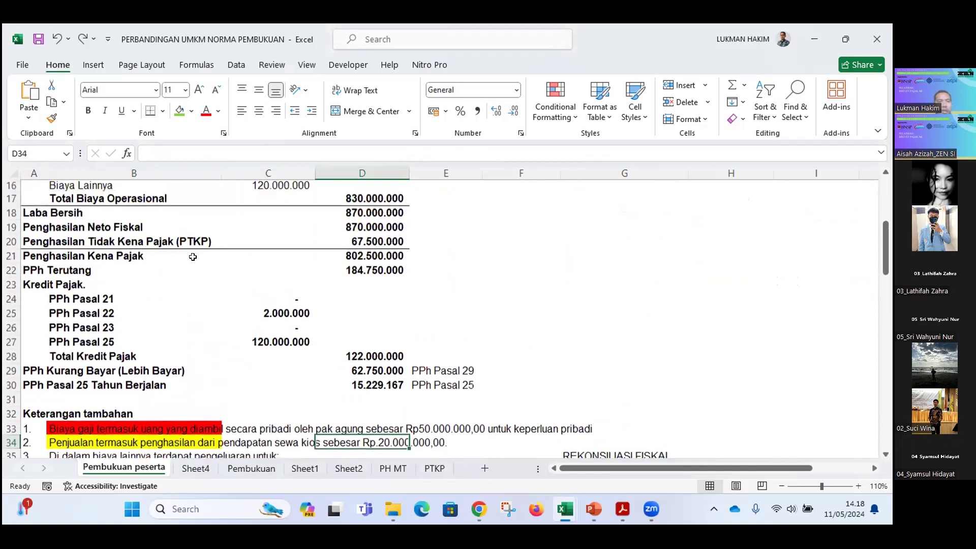
pyautogui.scroll(-3, 193, 257)
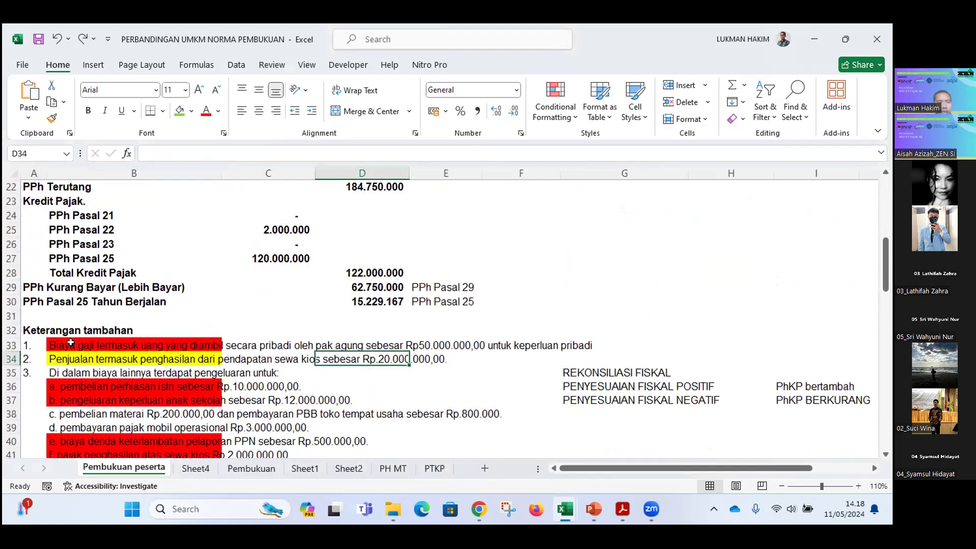
# - Read note 3's introduction on Biaya Lainnya and check the Biaya Lainnya amount under Biaya Operasional
pyautogui.scroll(-1, 71, 343)
pyautogui.click(58, 285)
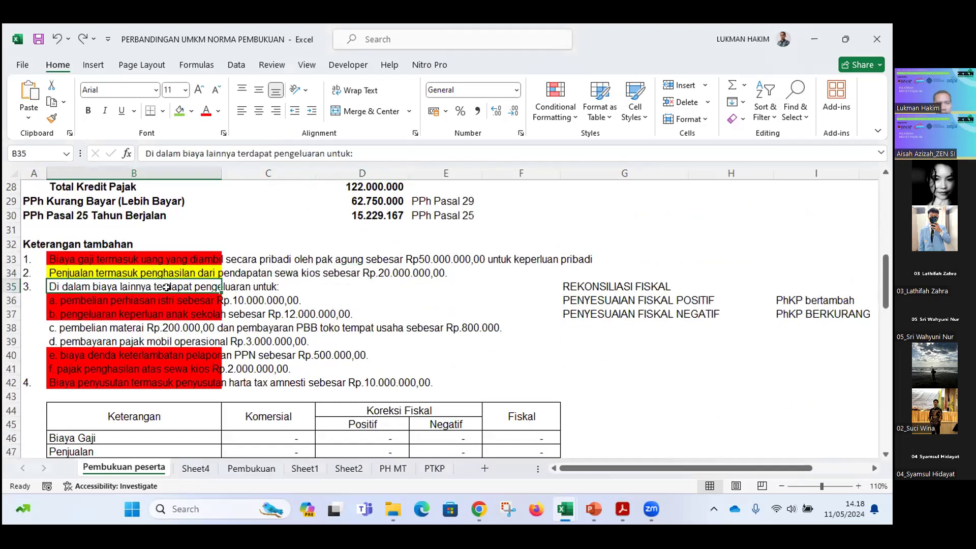
pyautogui.scroll(6, 250, 282)
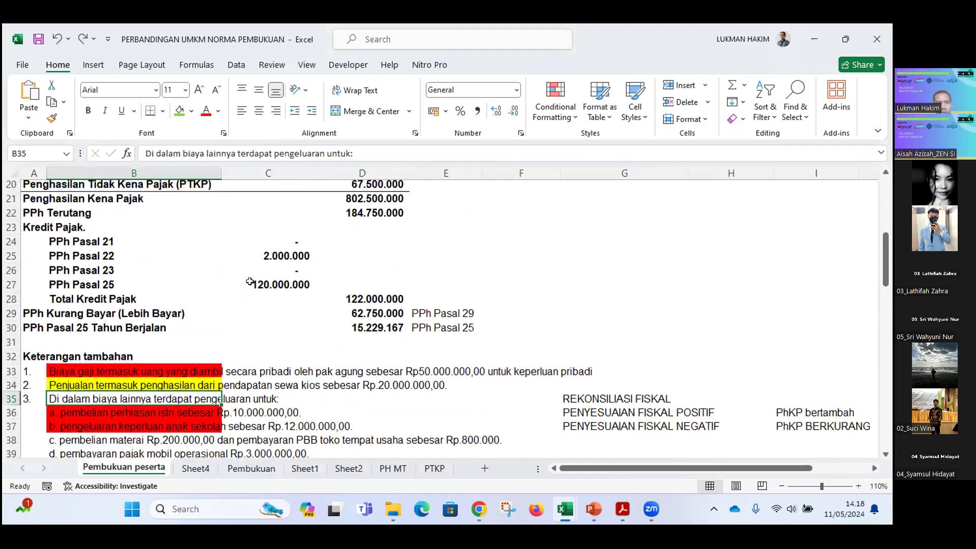
pyautogui.scroll(1, 251, 281)
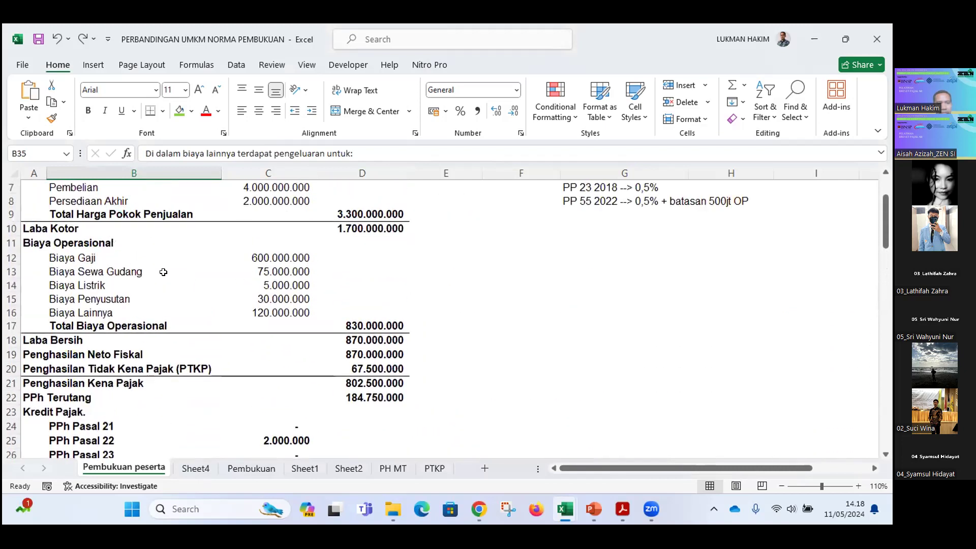
pyautogui.click(61, 257)
pyautogui.click(64, 314)
pyautogui.click(257, 319)
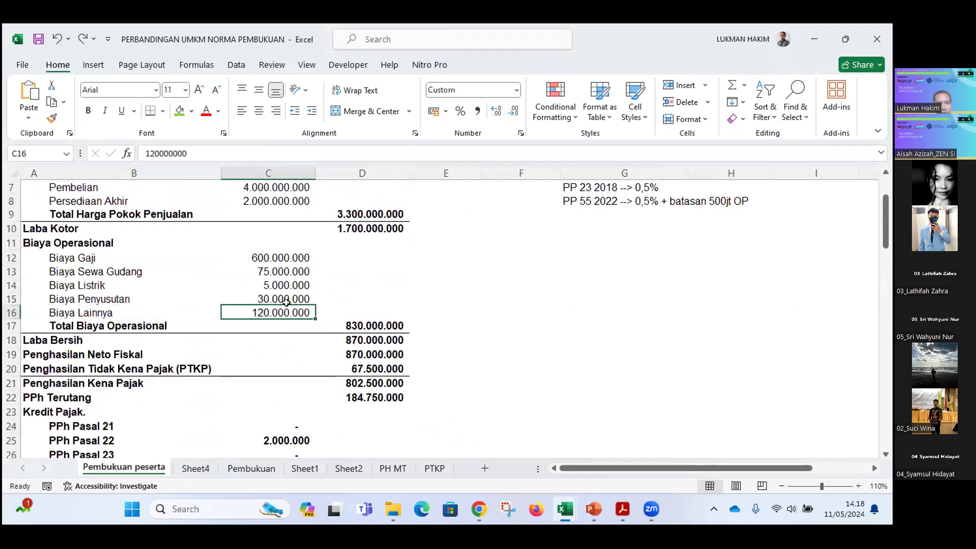
pyautogui.scroll(-1, 249, 302)
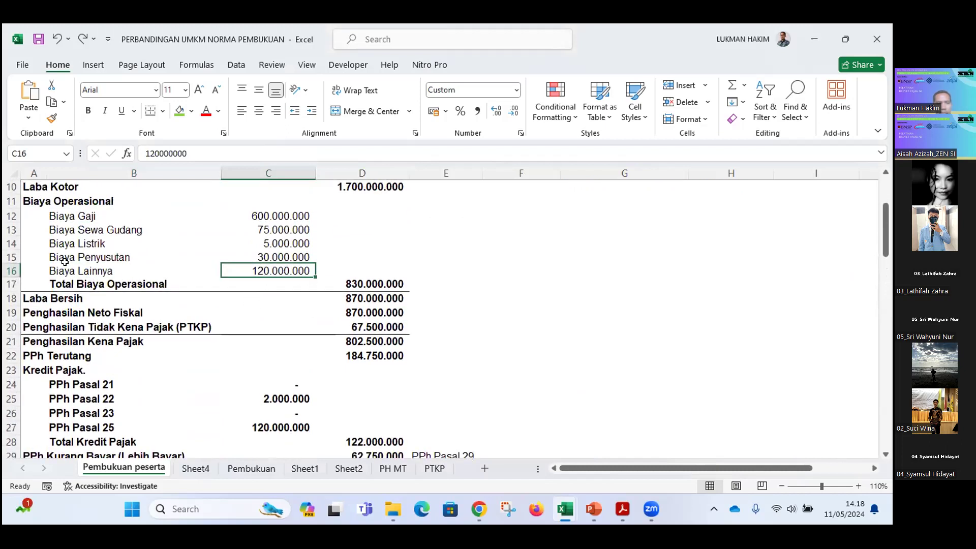
# - Read item a of note 3, on the purchase of the wife's jewellery, and its amount
pyautogui.scroll(-6, 117, 259)
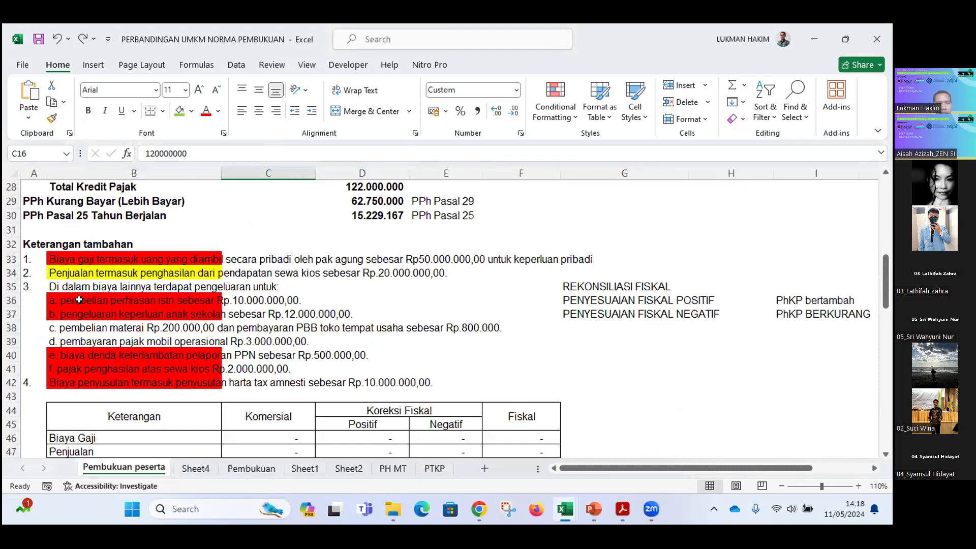
pyautogui.click(71, 299)
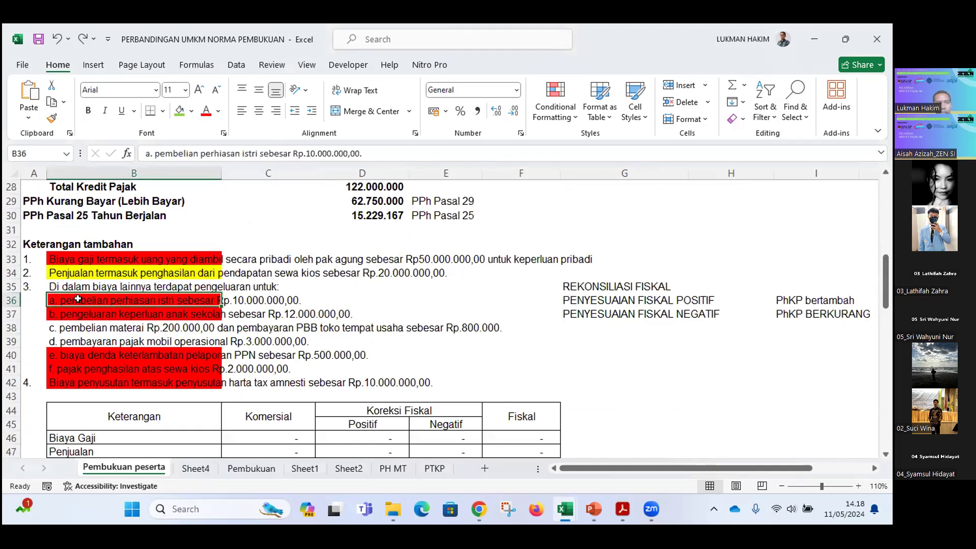
pyautogui.click(246, 294)
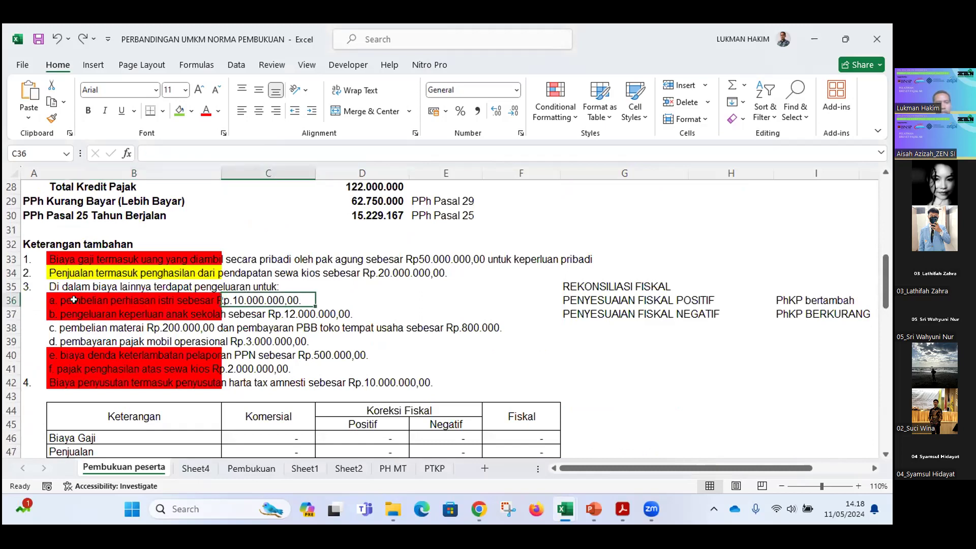
pyautogui.click(203, 300)
pyautogui.click(237, 300)
pyautogui.click(151, 298)
pyautogui.click(226, 295)
# - Read item b of note 3, on expenses for the children's school needs, and its amount
pyautogui.click(78, 313)
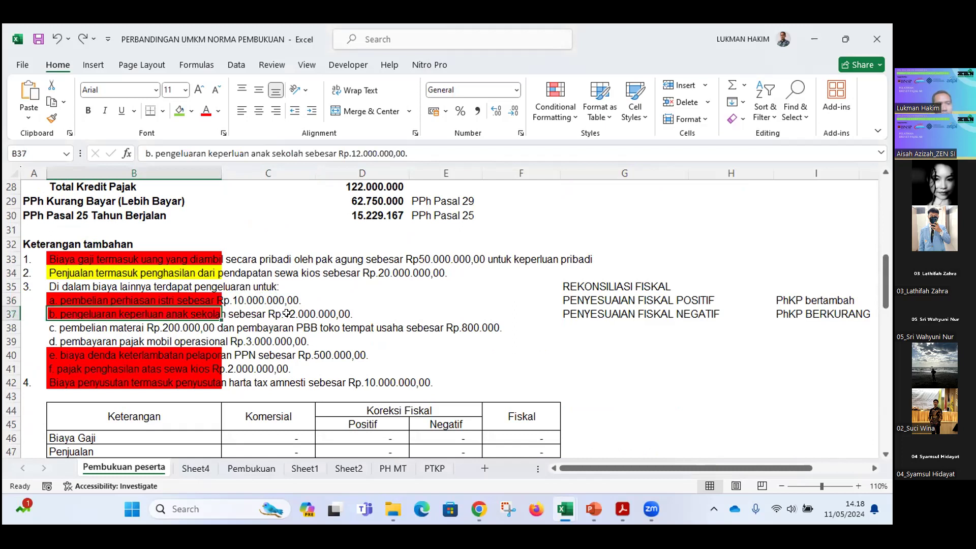
pyautogui.click(257, 312)
pyautogui.click(154, 315)
pyautogui.click(260, 313)
pyautogui.moveTo(310, 312); pyautogui.dragTo(337, 311)
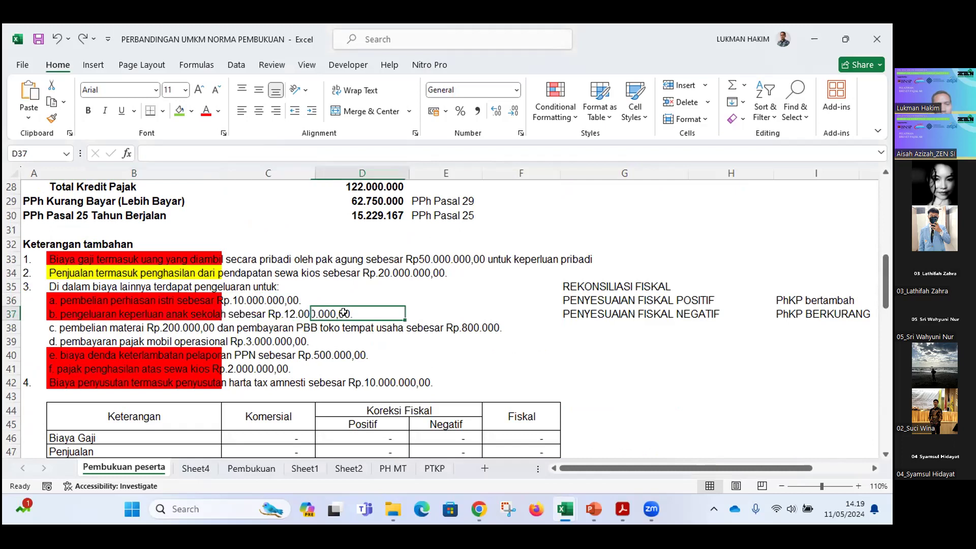
pyautogui.click(203, 312)
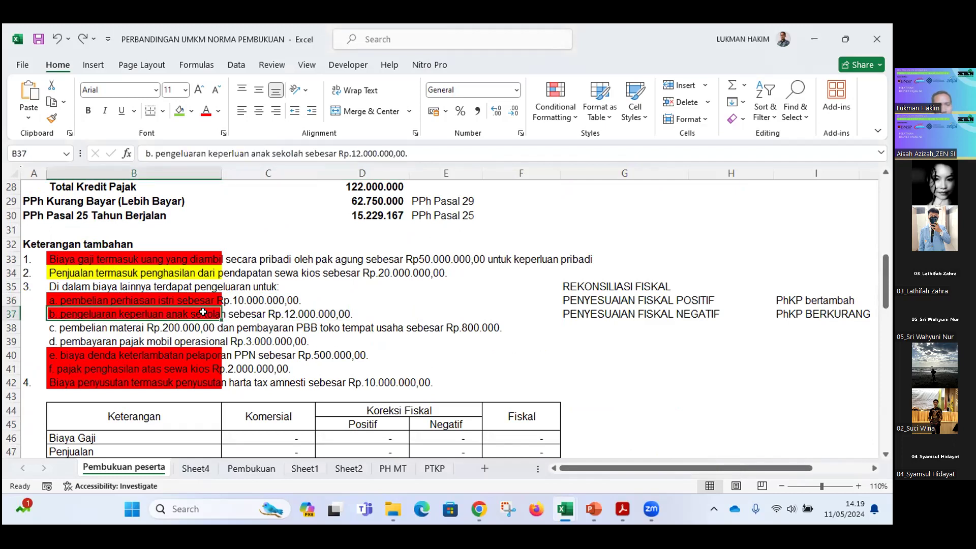
pyautogui.click(289, 310)
pyautogui.click(200, 311)
pyautogui.click(299, 312)
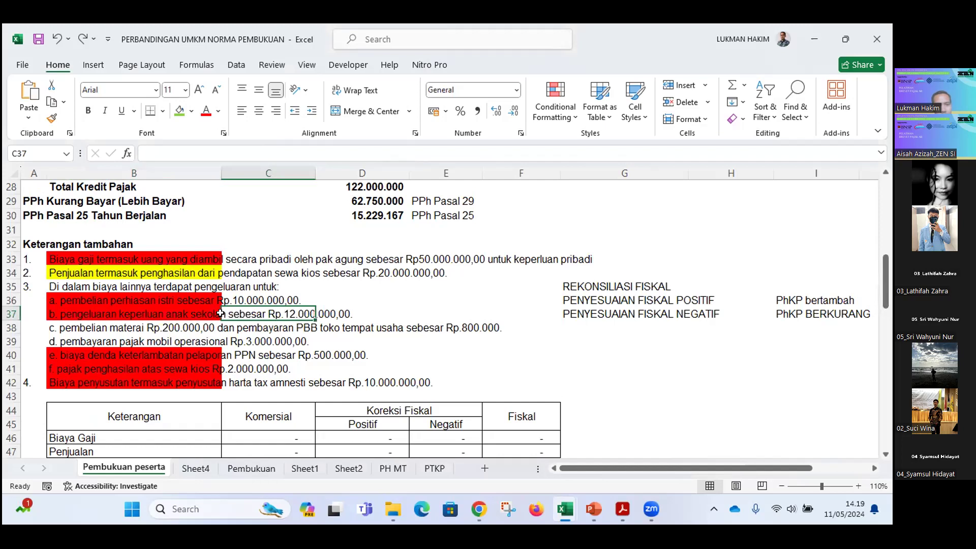
# - Read items c and d of note 3, on materai and PBB for the business premises and the operational car tax
pyautogui.click(65, 329)
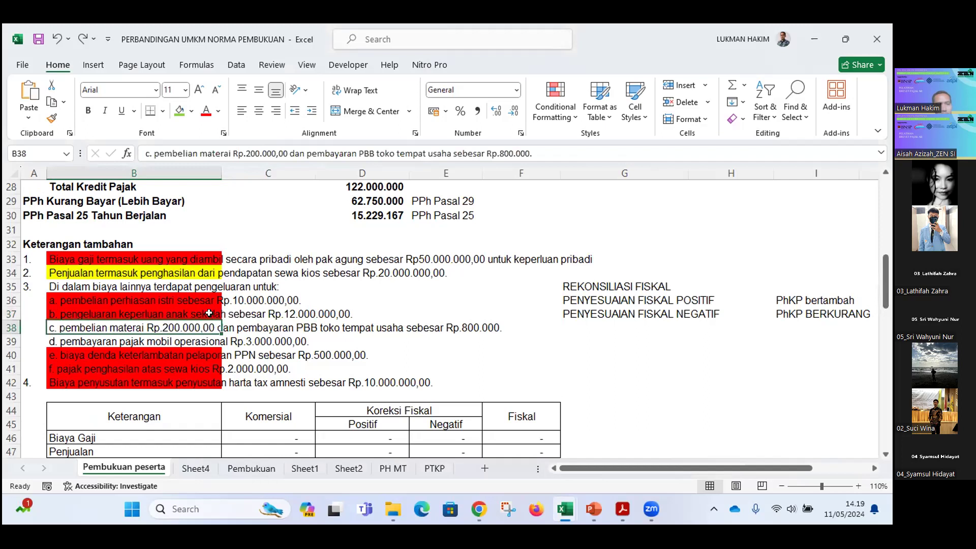
pyautogui.click(260, 326)
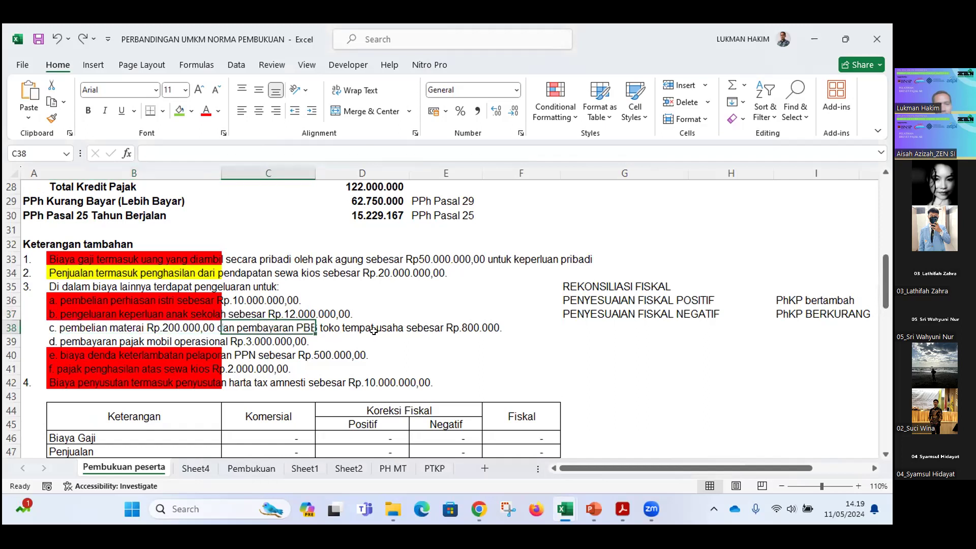
pyautogui.click(400, 328)
pyautogui.click(489, 325)
pyautogui.scroll(-1, 116, 360)
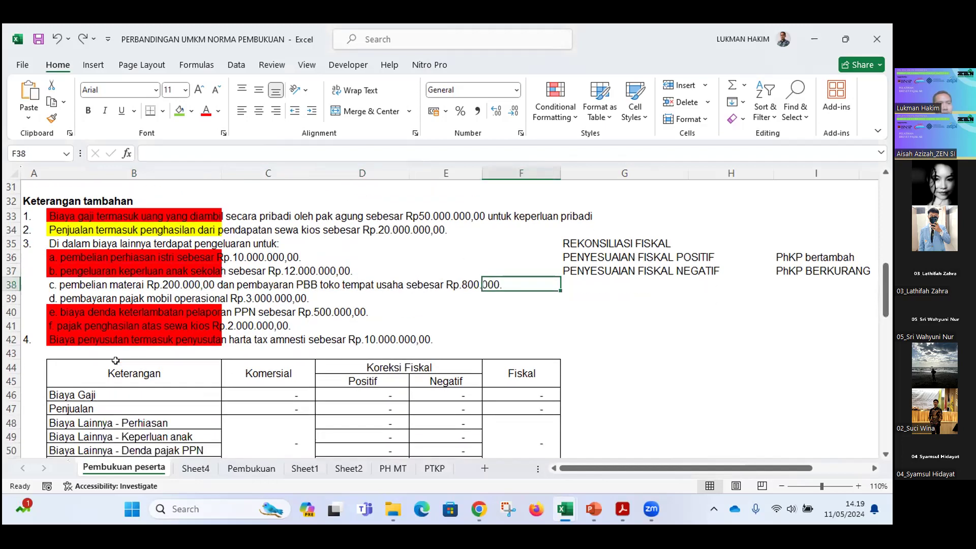
pyautogui.click(82, 298)
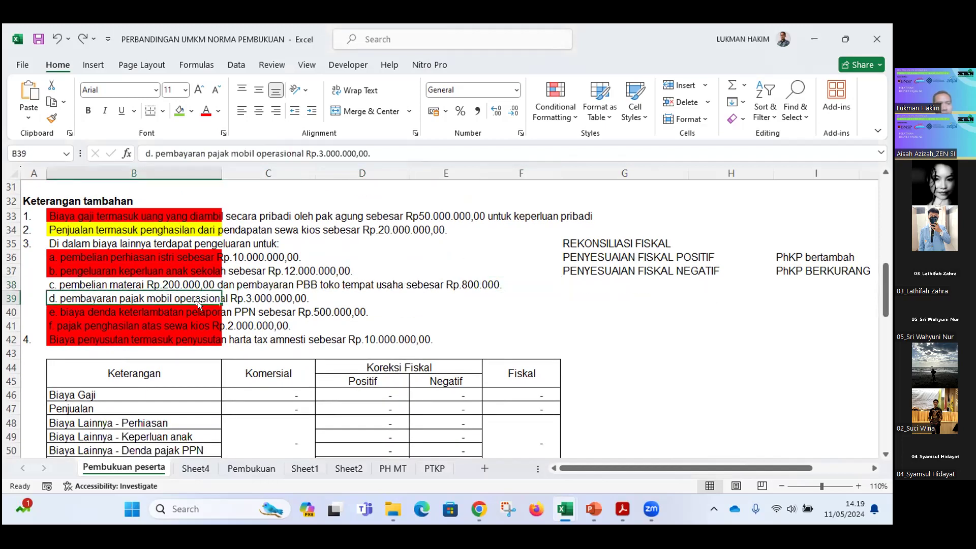
# - Review the 2023 financial report from its title down to note 3, item d, on the operational car tax
pyautogui.scroll(10, 216, 311)
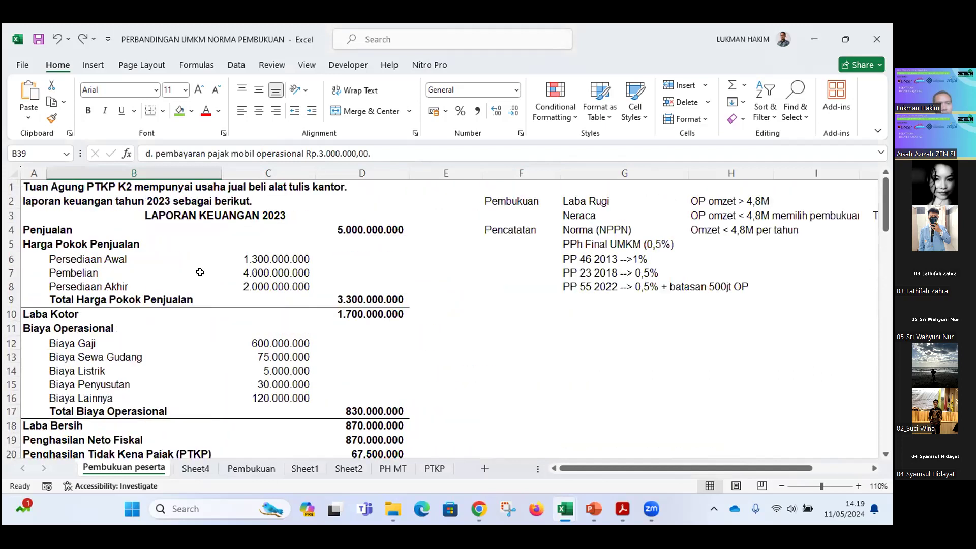
pyautogui.click(166, 215)
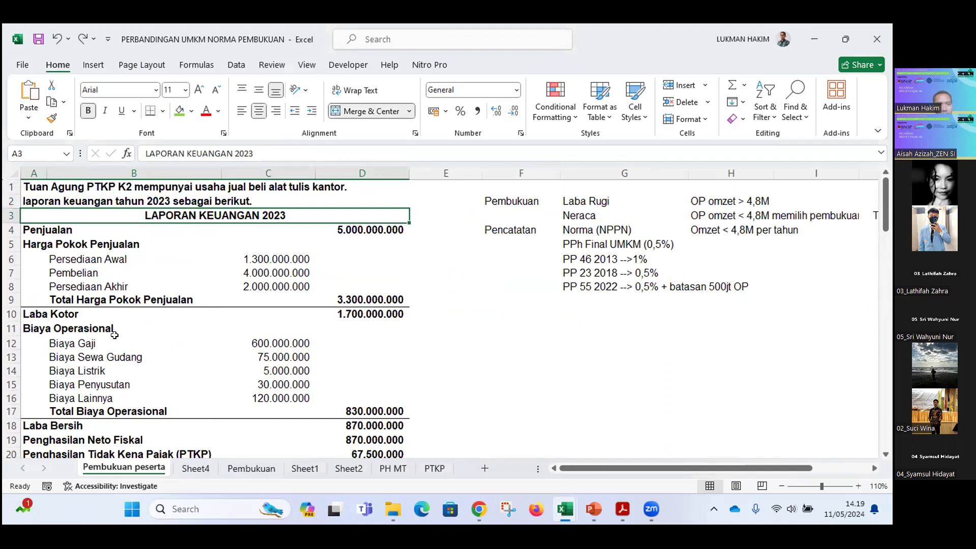
pyautogui.scroll(-2, 114, 335)
pyautogui.scroll(-3, 190, 323)
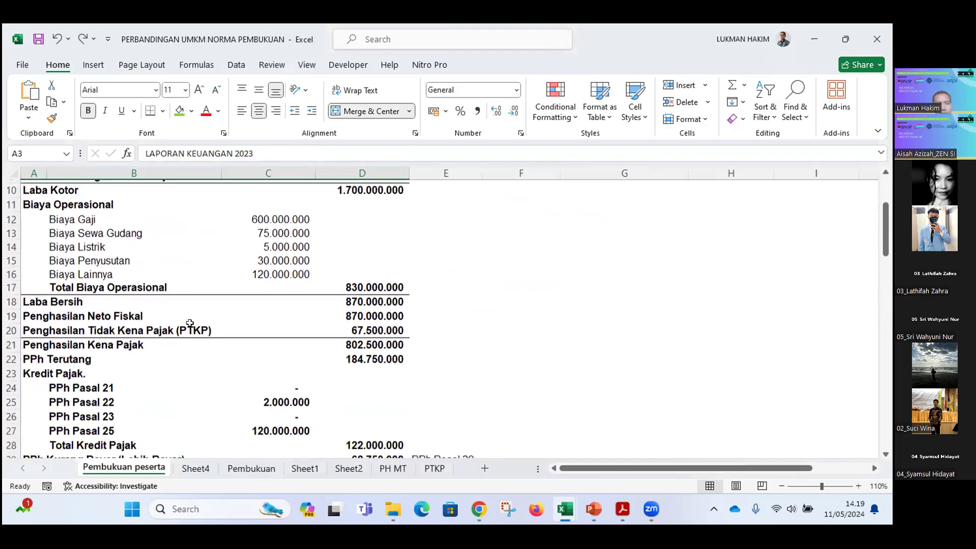
pyautogui.scroll(-2, 189, 323)
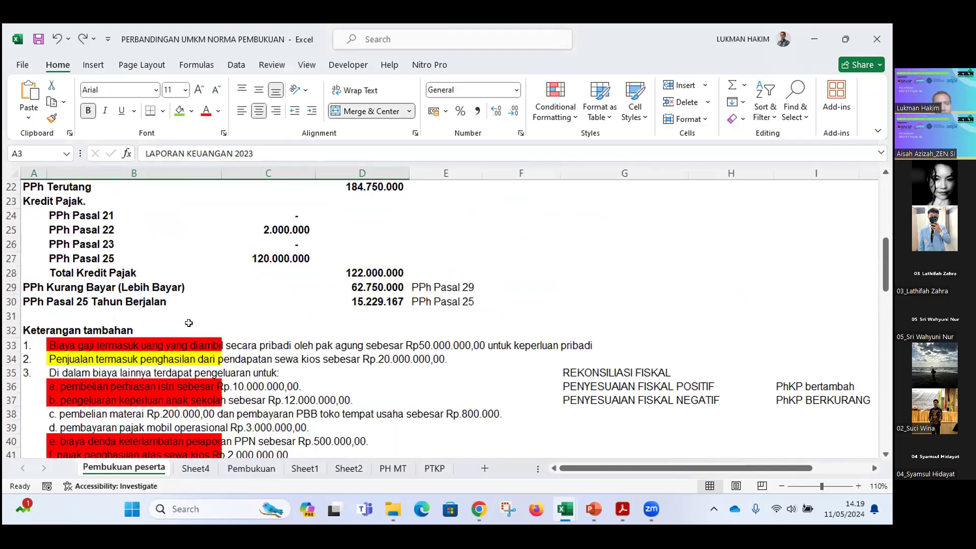
pyautogui.scroll(-2, 188, 323)
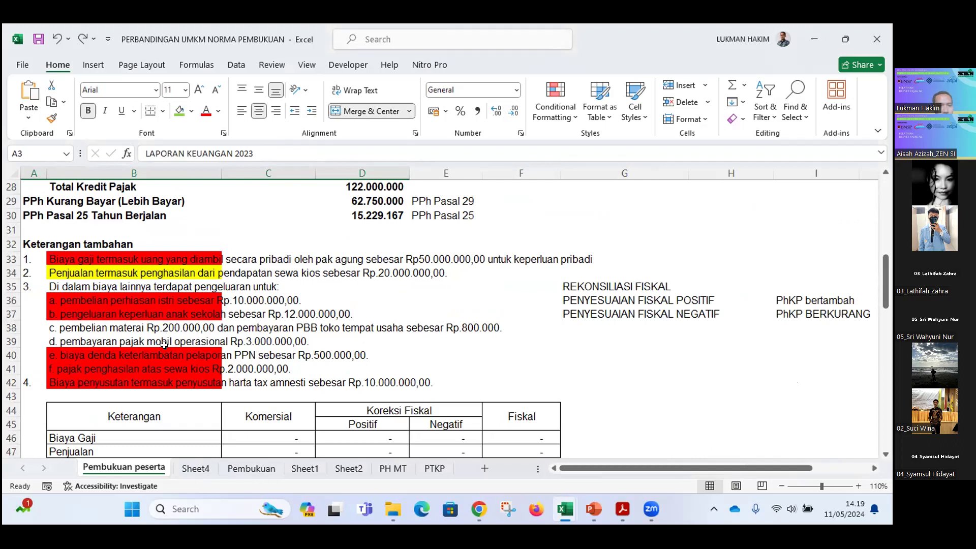
pyautogui.click(192, 341)
pyautogui.click(293, 337)
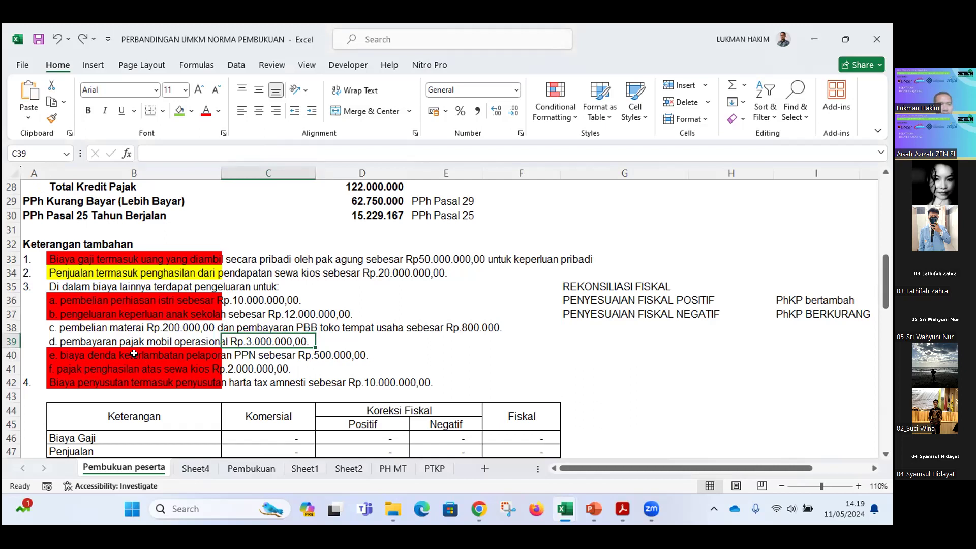
# - Read item e of note 3, on the late PPN reporting fine, and its amount
pyautogui.click(203, 355)
pyautogui.click(240, 351)
pyautogui.click(329, 352)
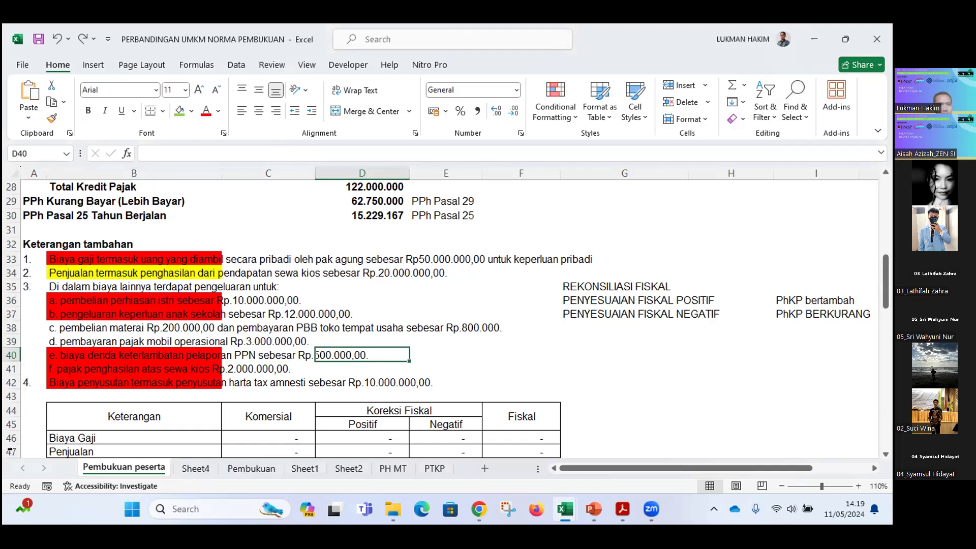
# - Read item f of note 3, on income tax for the kiosk rental, and check it against Biaya Lainnya under Biaya Operasional
pyautogui.click(74, 372)
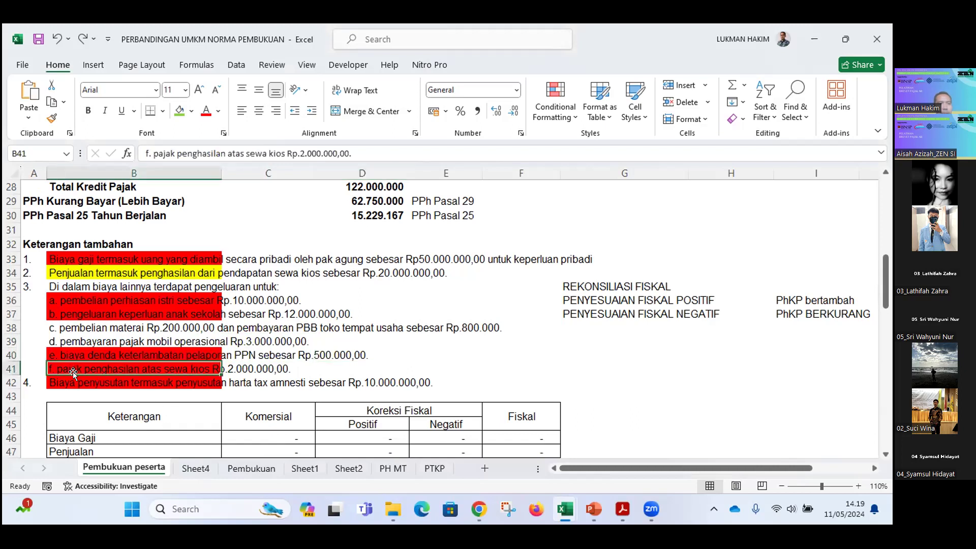
pyautogui.click(242, 366)
pyautogui.scroll(4, 242, 366)
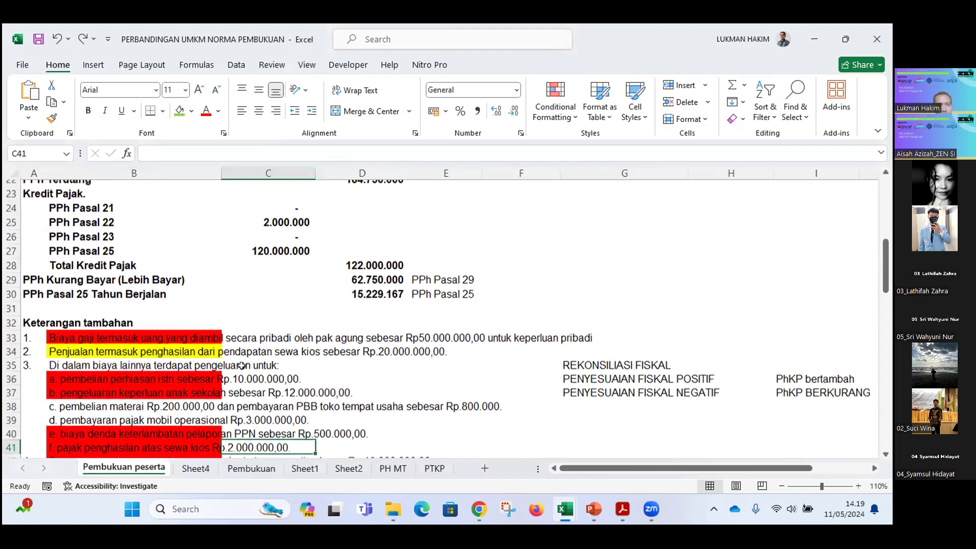
pyautogui.scroll(2, 241, 366)
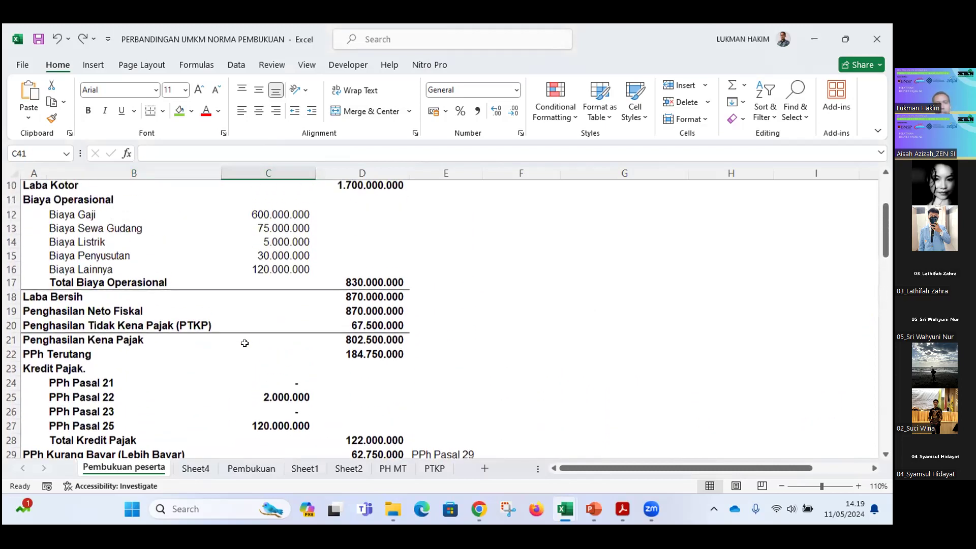
pyautogui.click(252, 270)
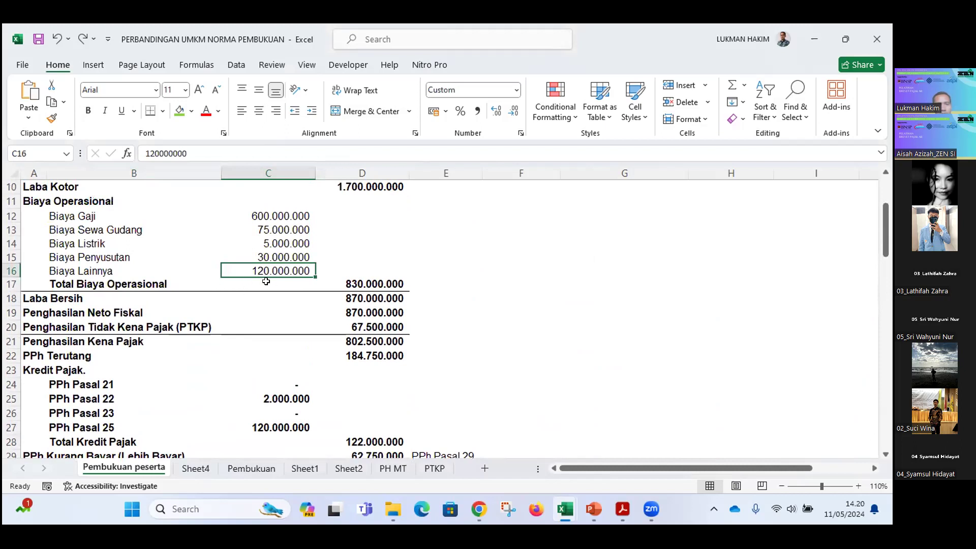
pyautogui.scroll(-4, 208, 320)
pyautogui.scroll(-2, 209, 319)
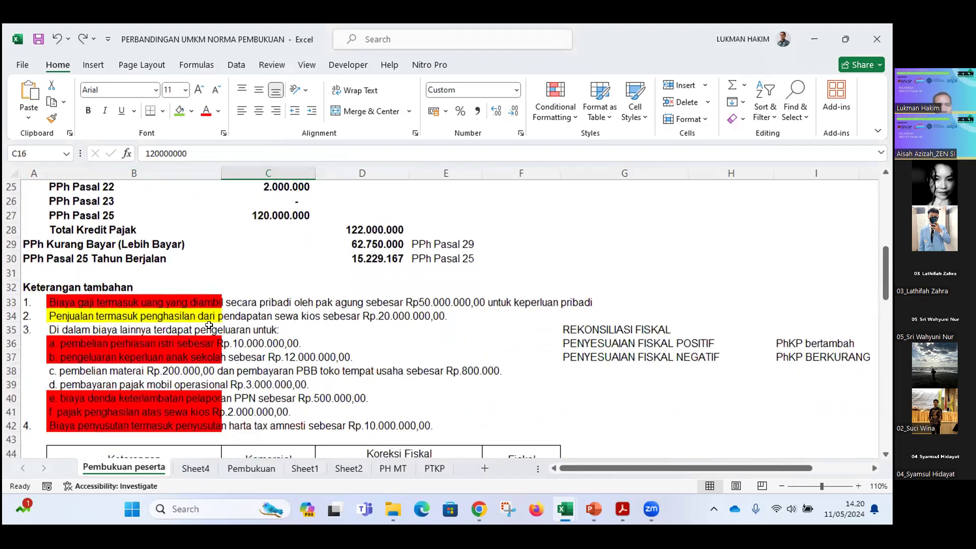
pyautogui.click(232, 364)
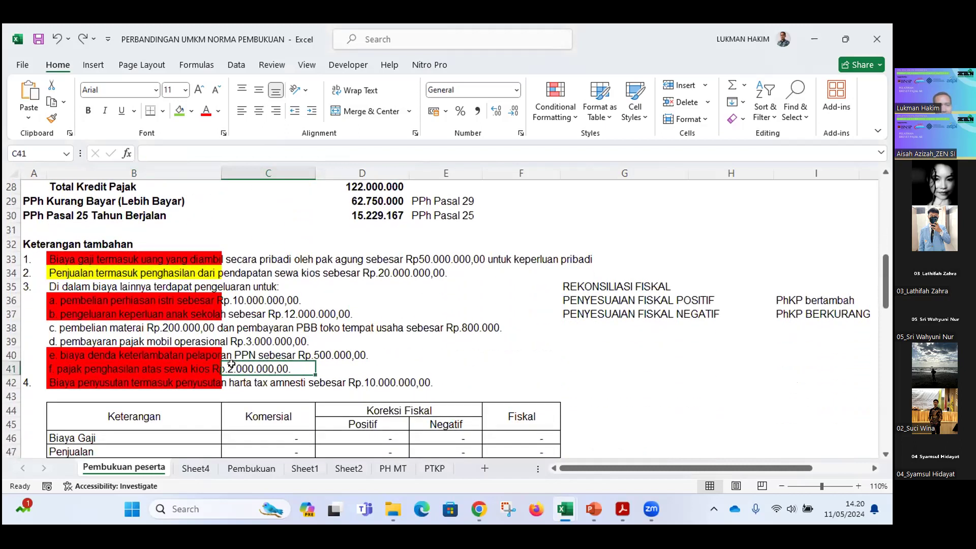
# - Check Biaya Penyusutan in the report and read note 4 on depreciation of tax amnesty assets and its amount
pyautogui.scroll(-2, 95, 383)
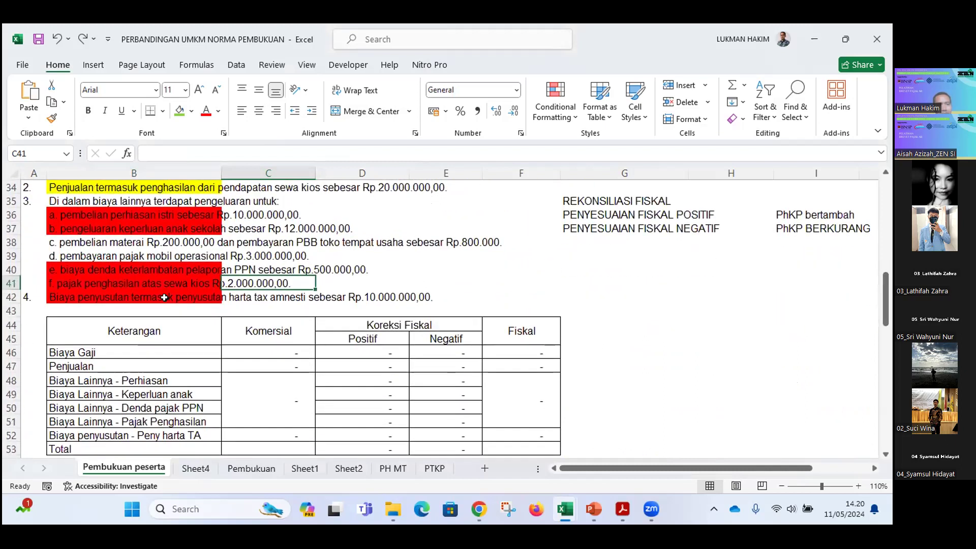
pyautogui.scroll(3, 90, 303)
pyautogui.scroll(5, 90, 304)
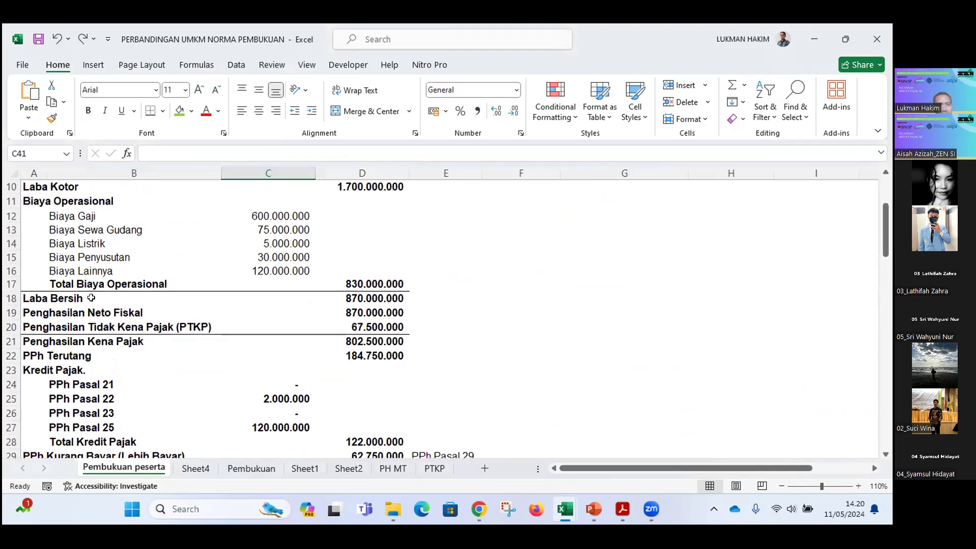
pyautogui.click(90, 257)
pyautogui.scroll(-7, 90, 283)
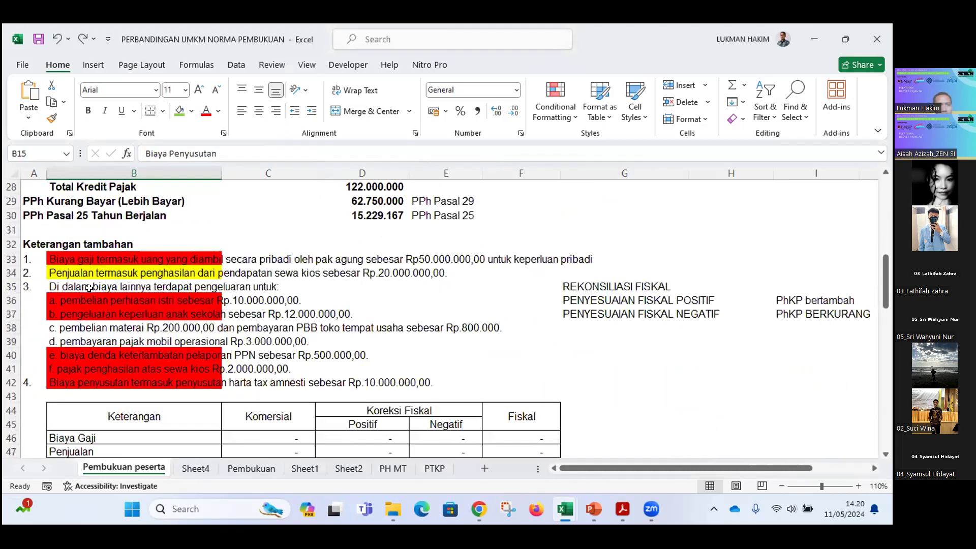
pyautogui.click(241, 340)
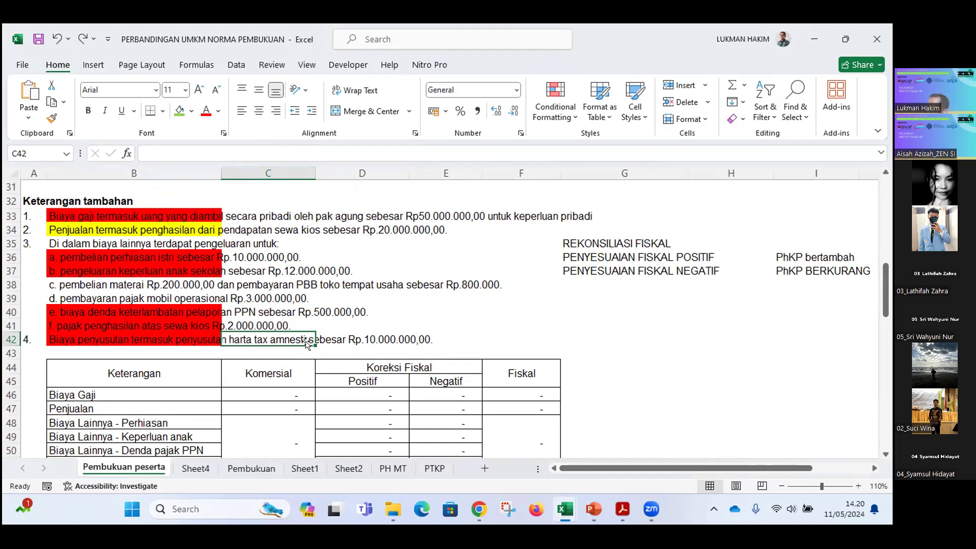
pyautogui.click(392, 339)
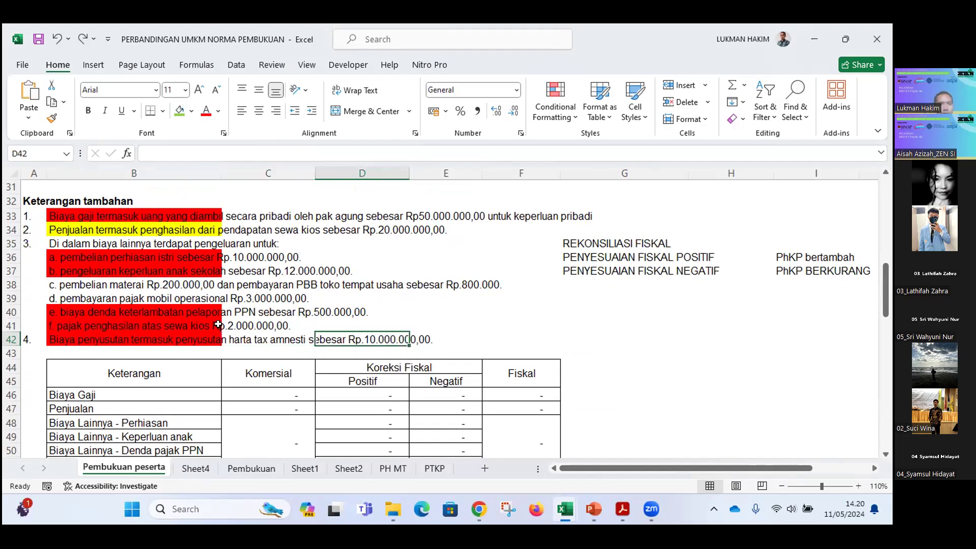
# - Look over the full list of additional notes once more
pyautogui.scroll(-1, 218, 325)
pyautogui.scroll(1, 216, 322)
pyautogui.scroll(3, 188, 303)
pyautogui.scroll(-1, 185, 304)
pyautogui.scroll(-1, 185, 304)
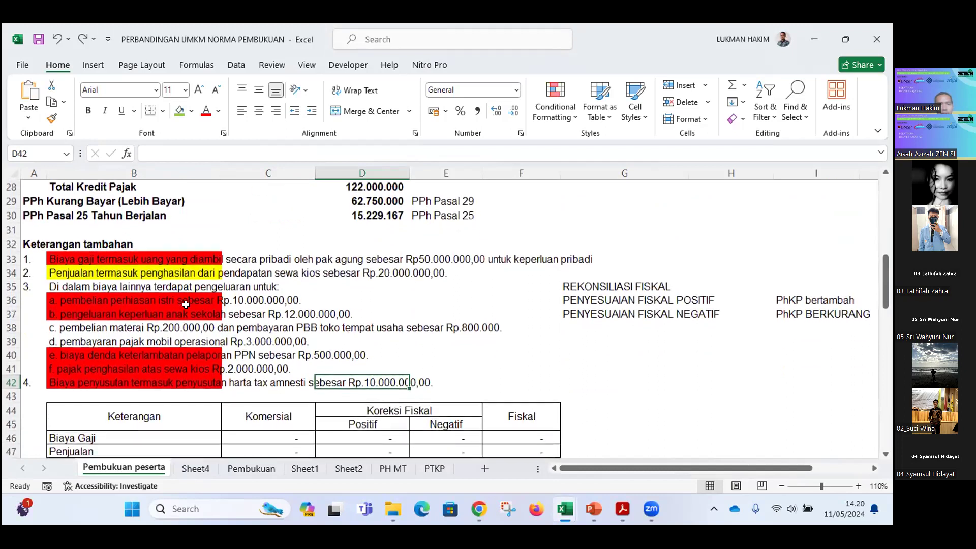
pyautogui.scroll(3, 185, 304)
pyautogui.scroll(-4, 185, 304)
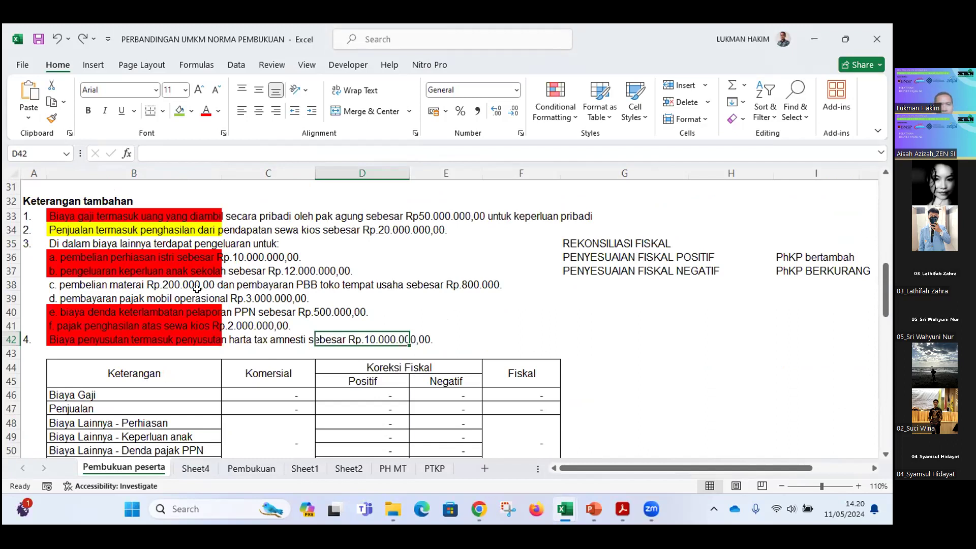
# - Examine the fiscal reconciliation table below the notes, with its Komersial, Koreksi Fiskal and Fiskal columns
pyautogui.scroll(-1, 191, 300)
pyautogui.scroll(-1, 192, 299)
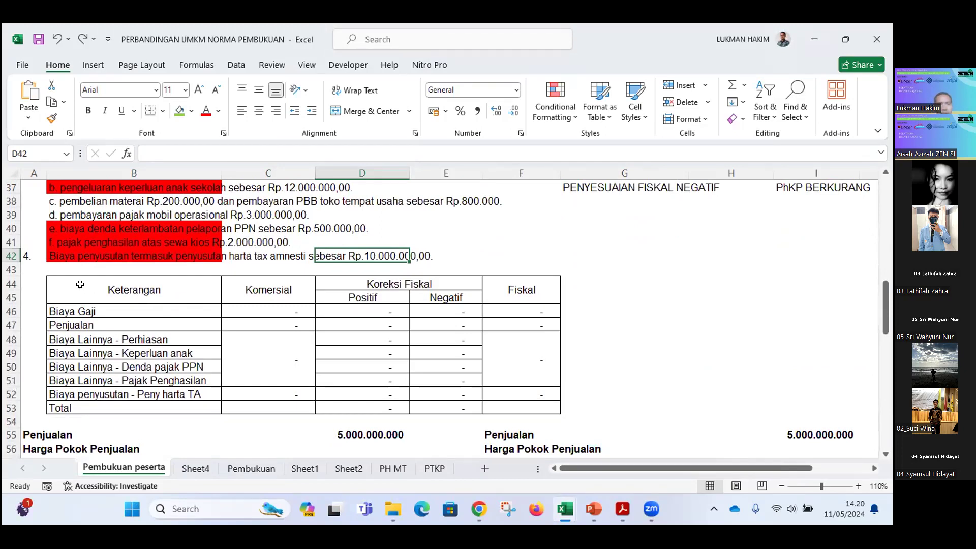
pyautogui.moveTo(60, 282); pyautogui.dragTo(518, 408)
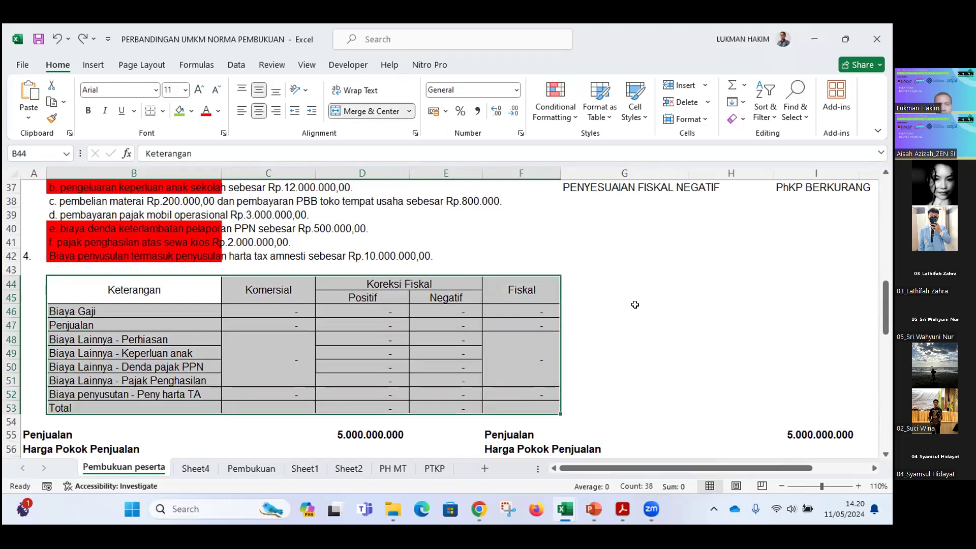
pyautogui.click(281, 373)
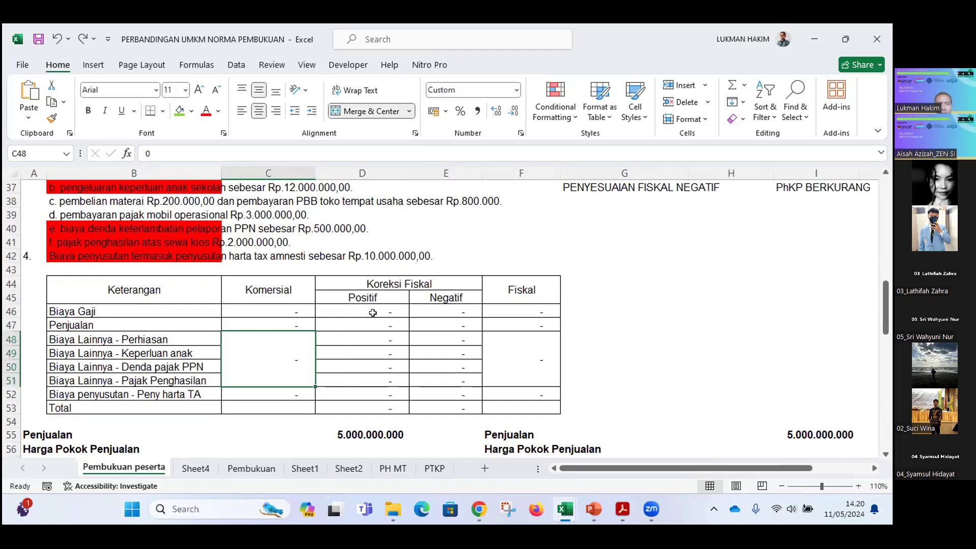
pyautogui.moveTo(71, 287); pyautogui.dragTo(473, 299)
pyautogui.moveTo(523, 326); pyautogui.dragTo(517, 407)
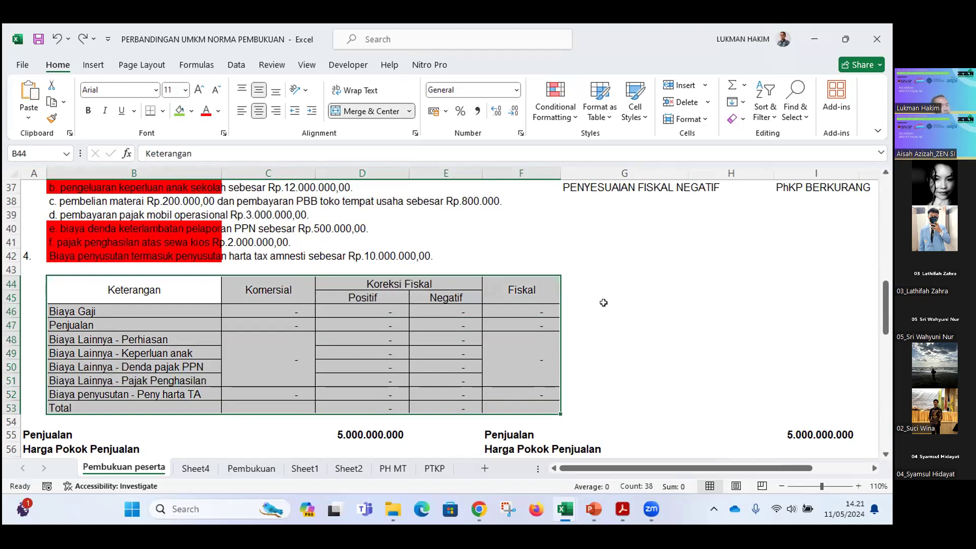
# - Link the Komersial value of Biaya Gaji in the reconciliation table to the report's Biaya Gaji amount with =C12
pyautogui.click(269, 304)
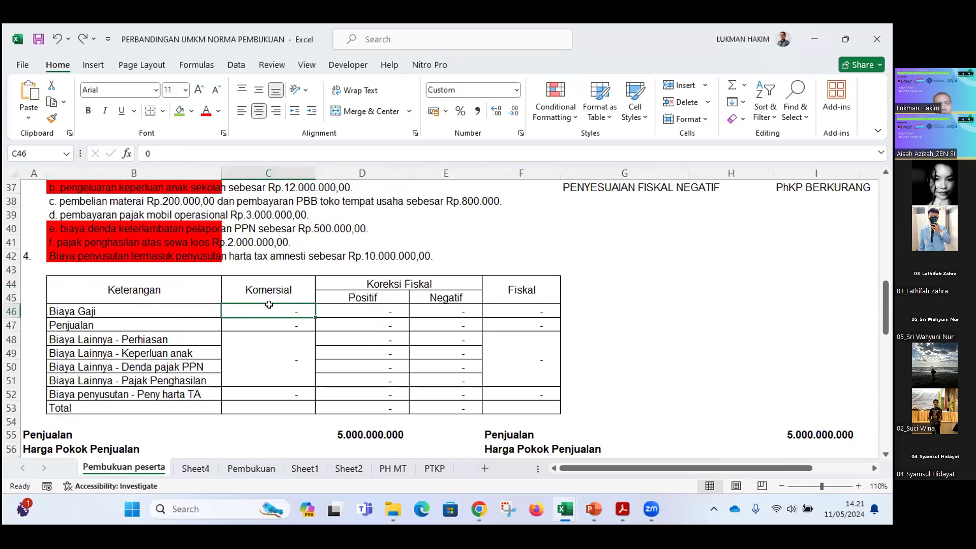
pyautogui.scroll(2, 269, 304)
pyautogui.scroll(-4, 267, 308)
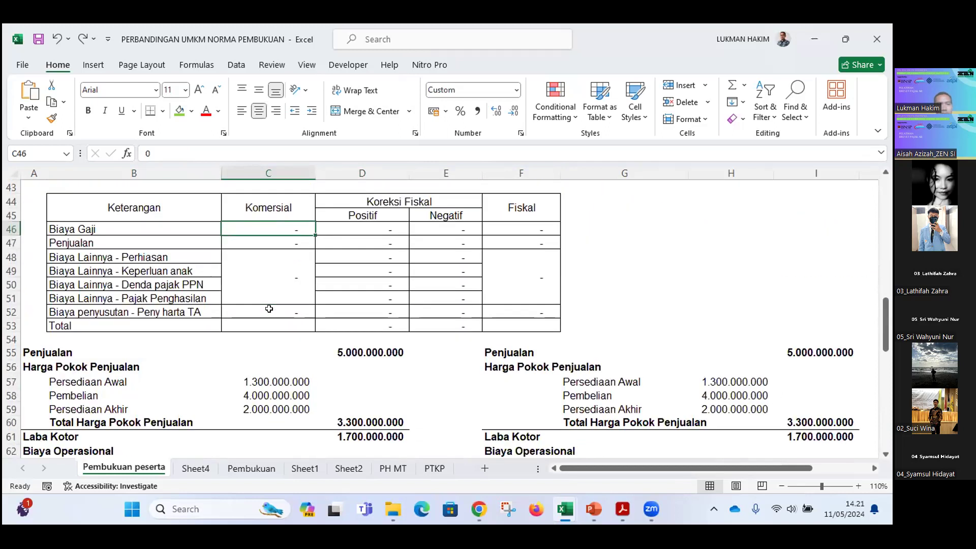
pyautogui.scroll(-1, 269, 309)
pyautogui.scroll(3, 268, 310)
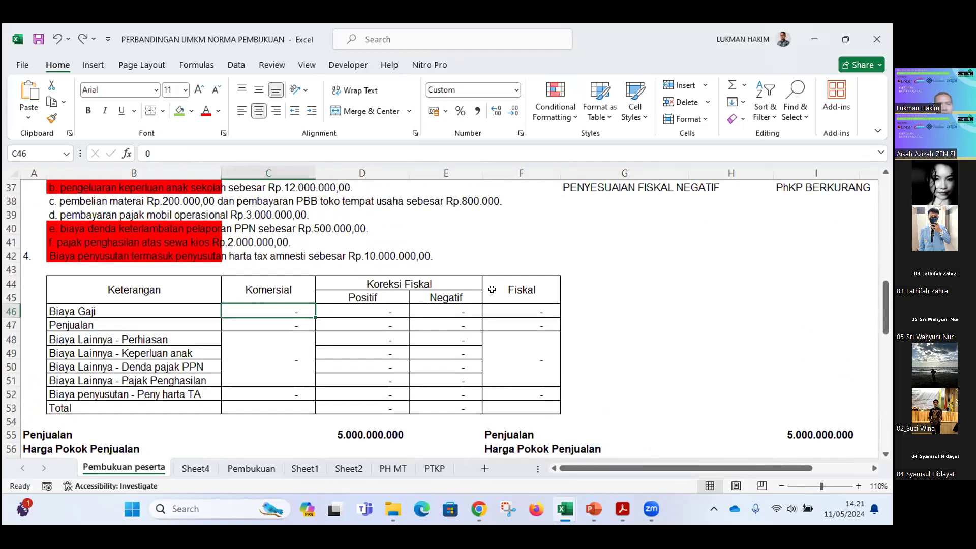
pyautogui.scroll(3, 492, 289)
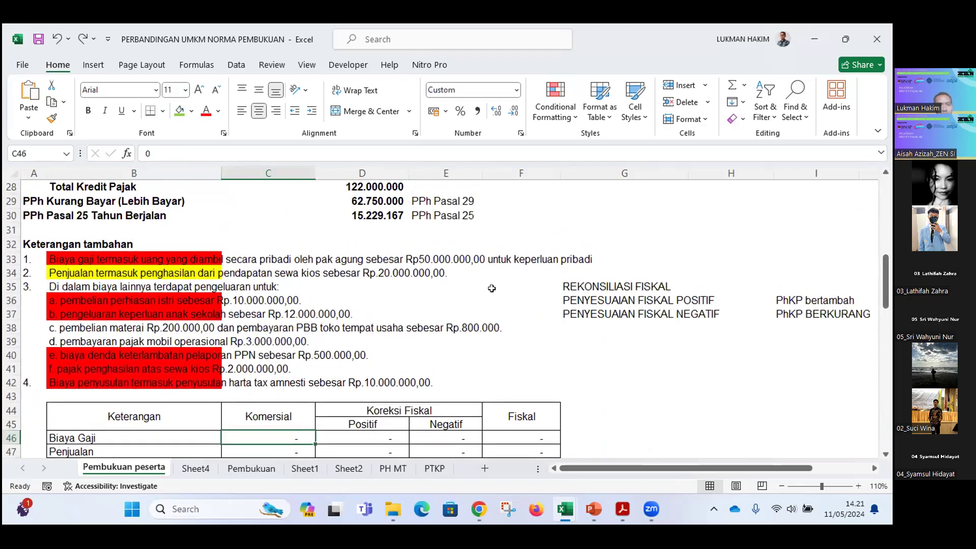
pyautogui.write('=')
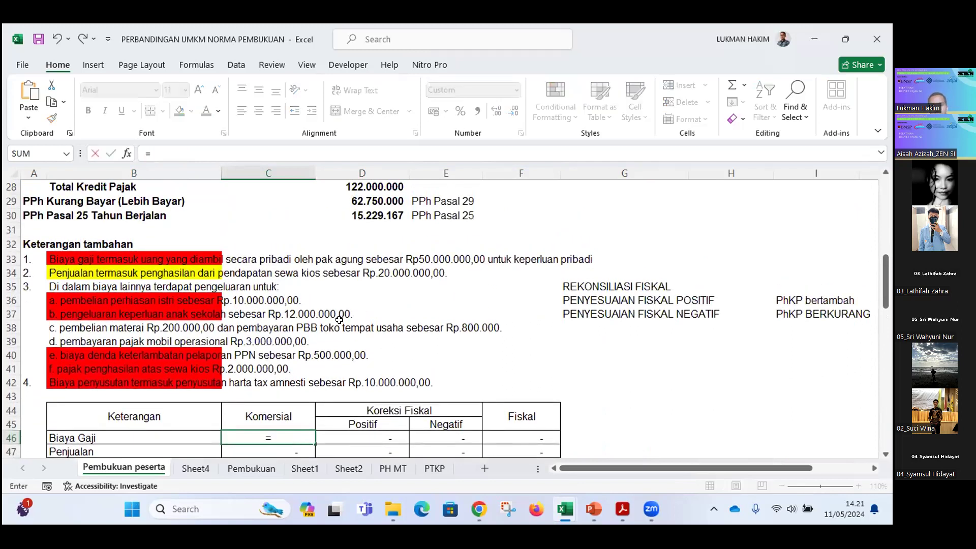
pyautogui.scroll(3, 339, 319)
pyautogui.scroll(5, 339, 319)
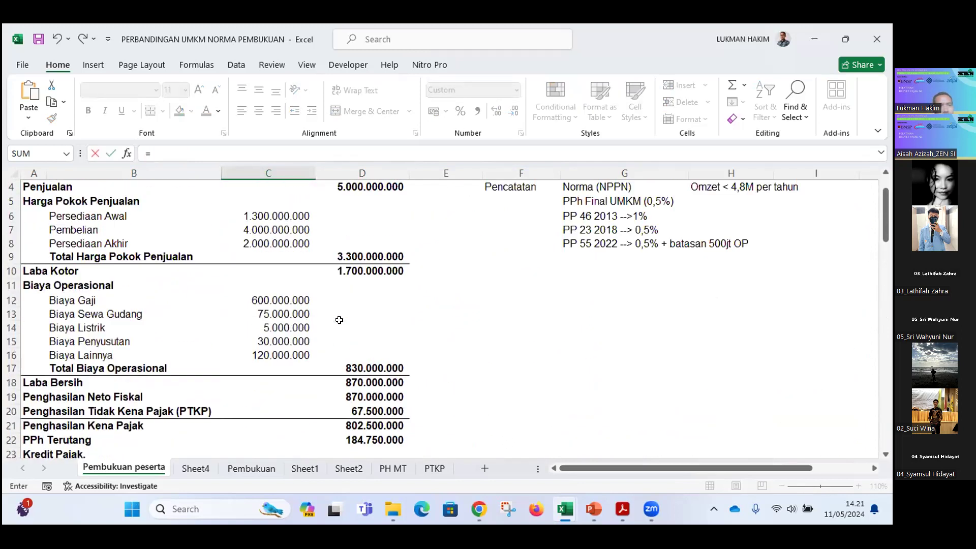
pyautogui.click(282, 300)
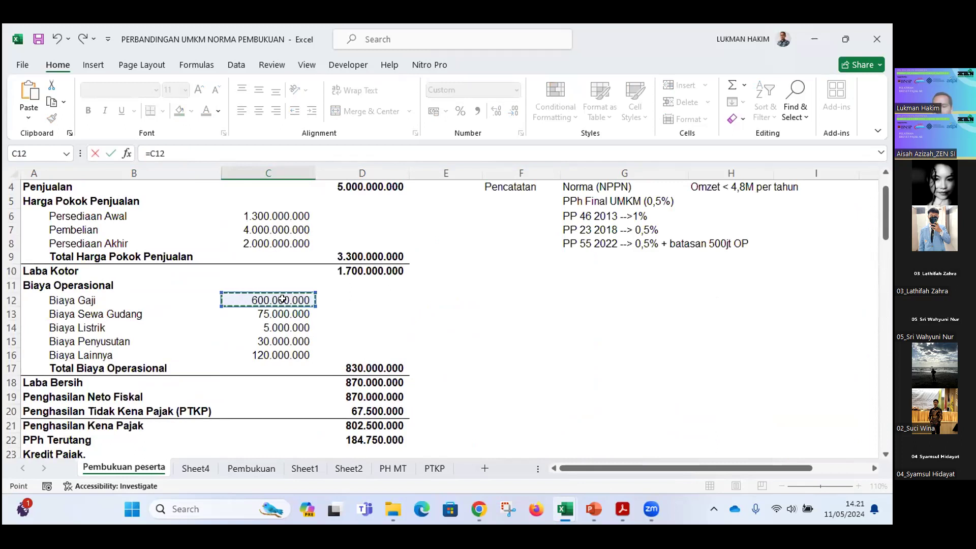
pyautogui.press('Return')
# - Read note 1, on the owner's personal withdrawals included in Biaya Gaji, and its amount
pyautogui.scroll(-4, 216, 298)
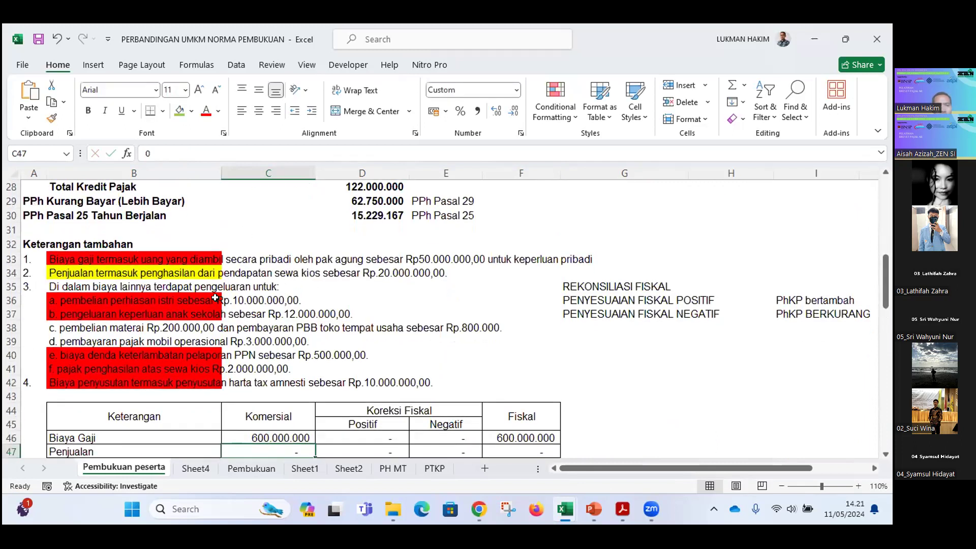
pyautogui.scroll(-1, 215, 298)
pyautogui.scroll(3, 152, 315)
pyautogui.scroll(-2, 112, 335)
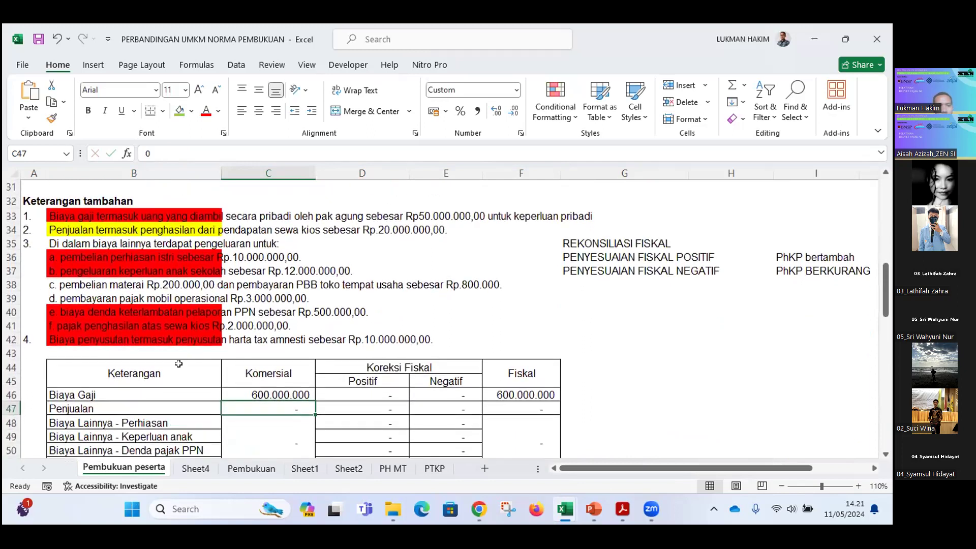
pyautogui.scroll(1, 101, 340)
pyautogui.click(87, 258)
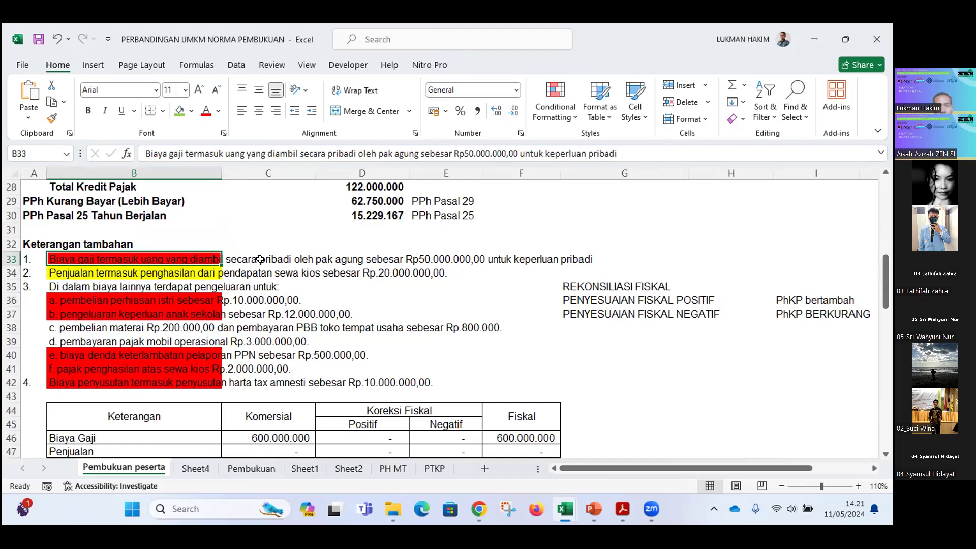
pyautogui.click(426, 258)
pyautogui.scroll(-1, 252, 293)
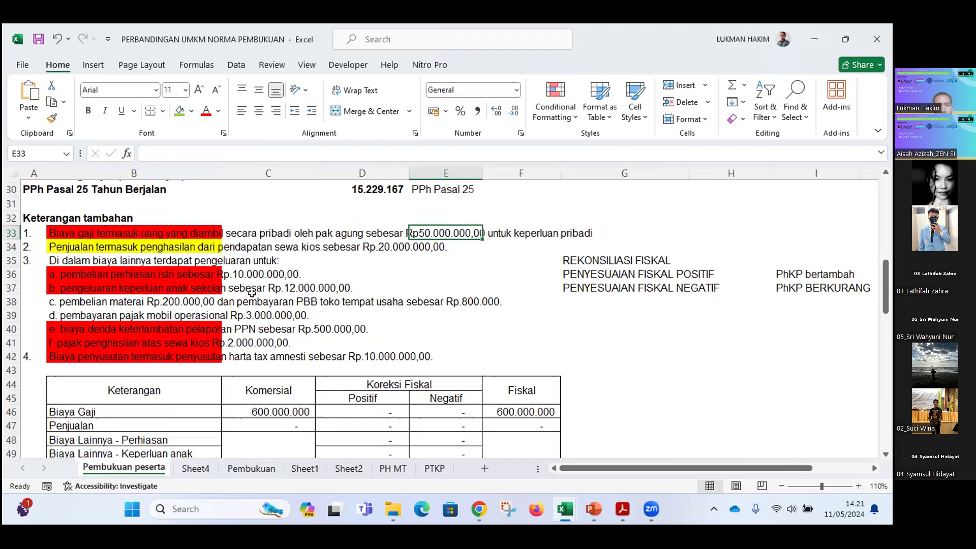
# - Enter 50000000 from note 1 as the Positif fiscal correction of Biaya Gaji and check the row's Fiskal formula
pyautogui.click(152, 210)
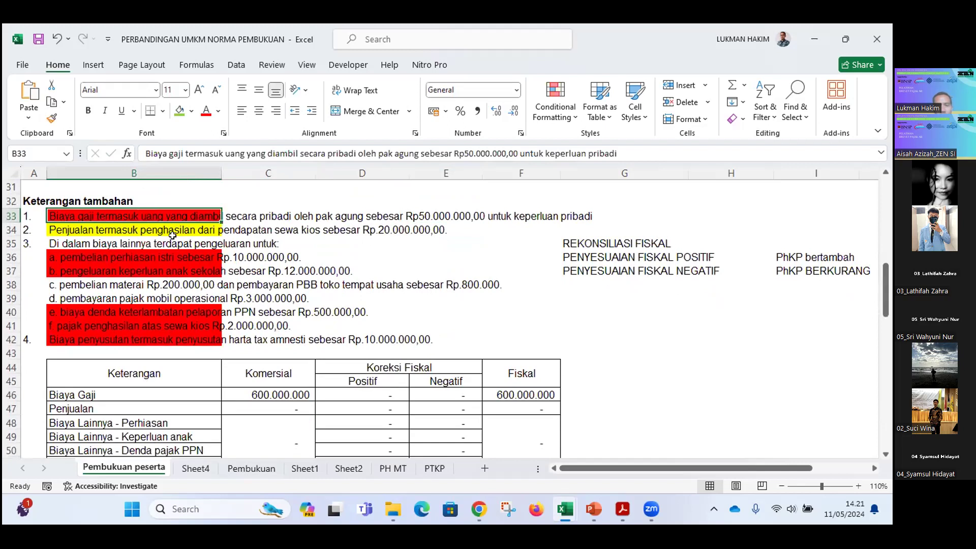
pyautogui.click(379, 391)
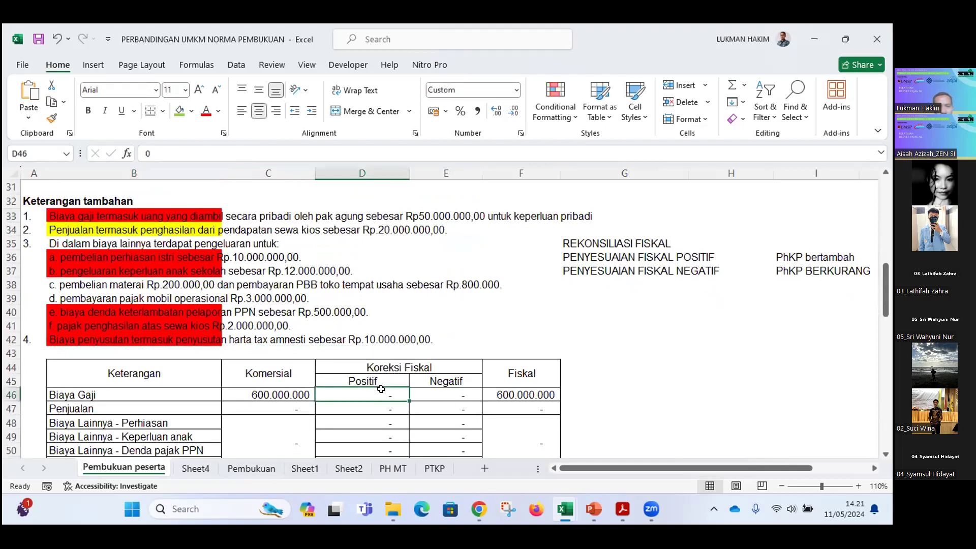
pyautogui.write('5')
pyautogui.write('0.000.')
pyautogui.write('0000000')
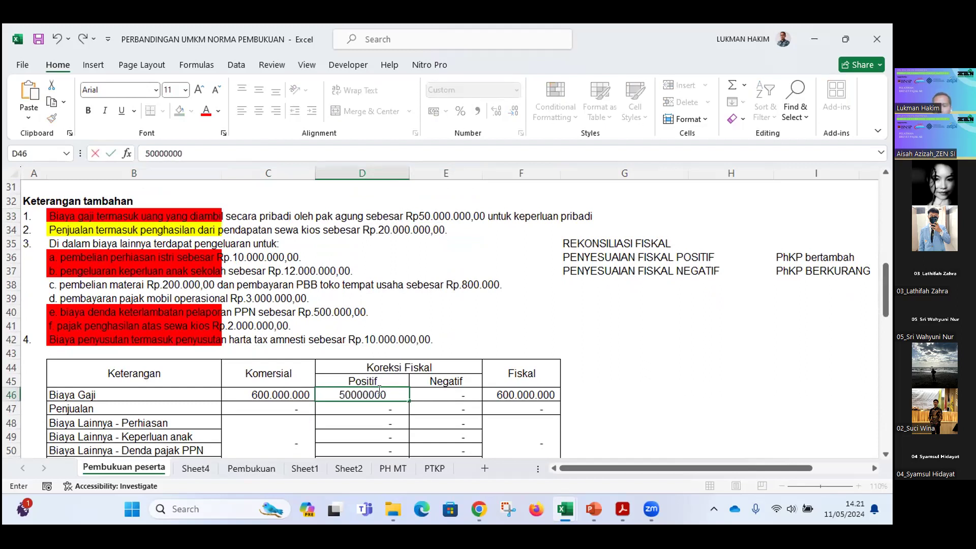
pyautogui.press('Return')
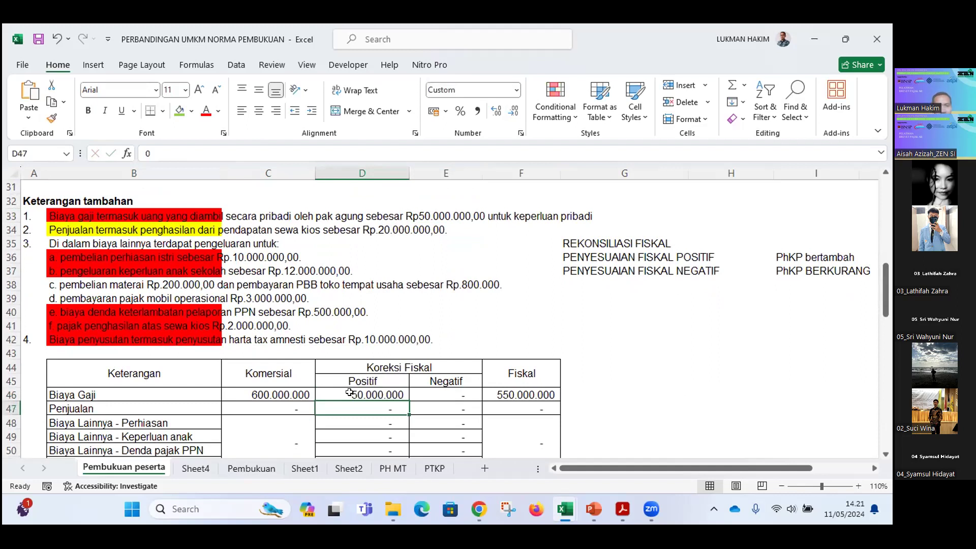
pyautogui.click(287, 387)
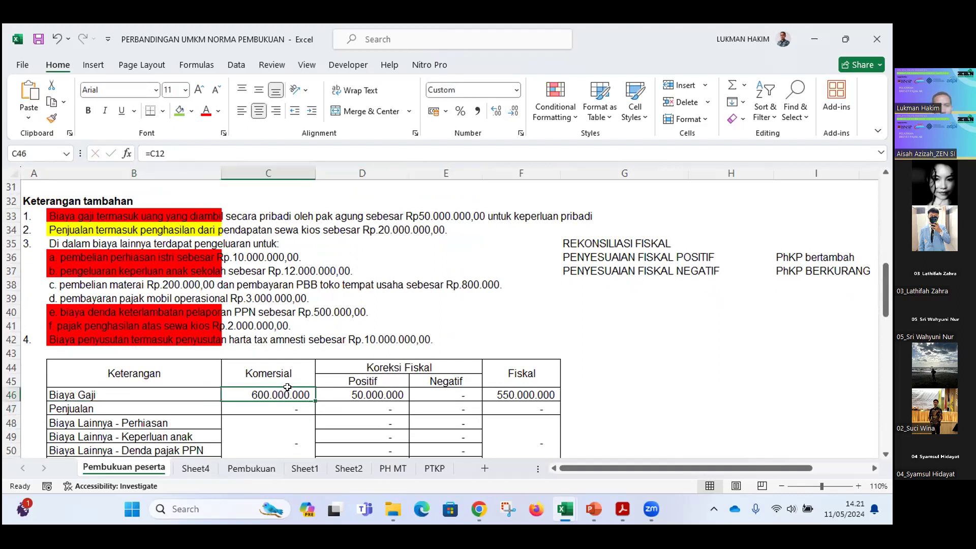
pyautogui.click(372, 394)
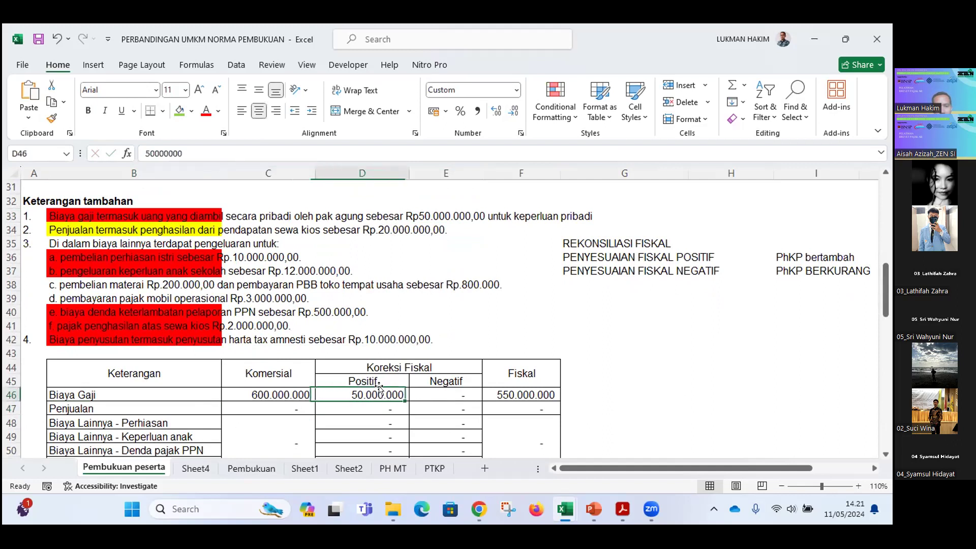
pyautogui.click(521, 393)
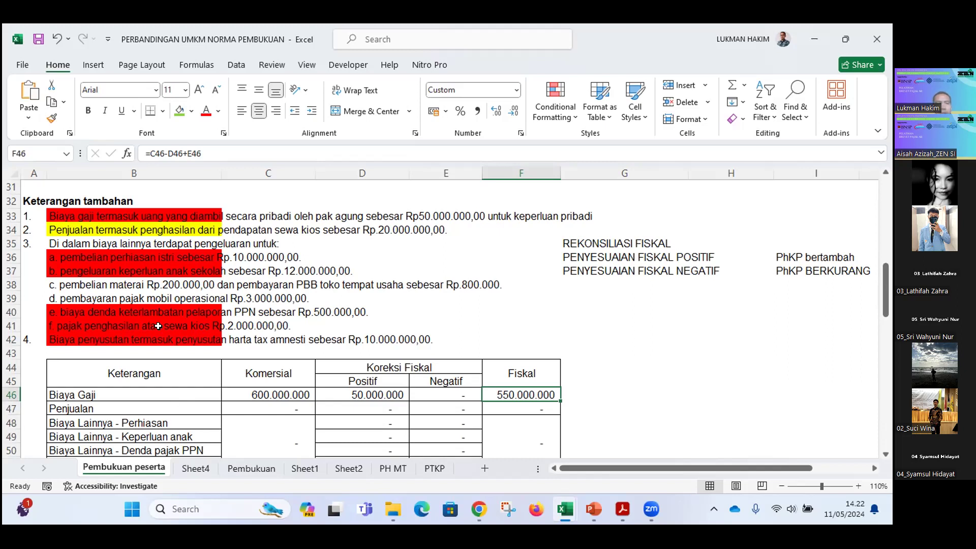
# - Compare note 2, on kiosk rental income included in Penjualan, with the report's Penjualan amount and the table's Negatif correction column
pyautogui.click(65, 227)
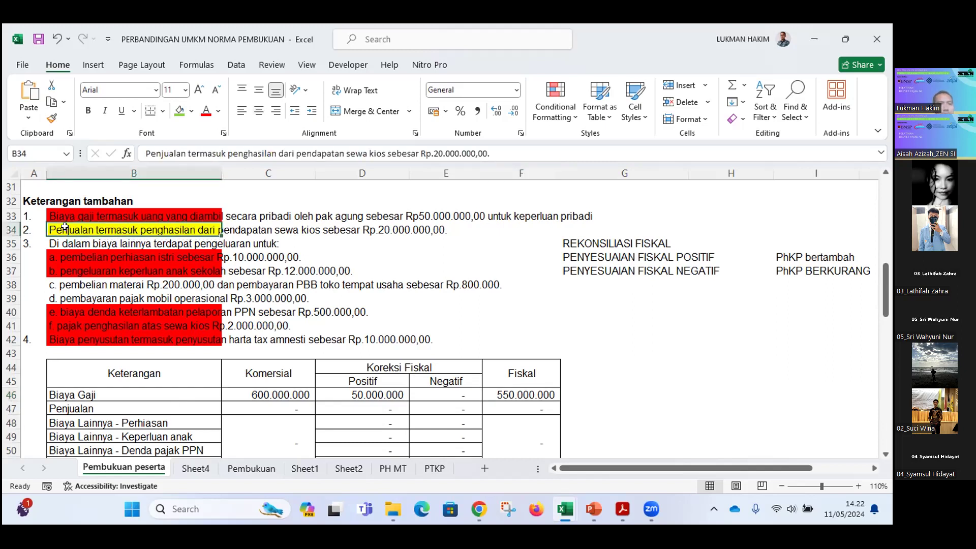
pyautogui.scroll(5, 272, 259)
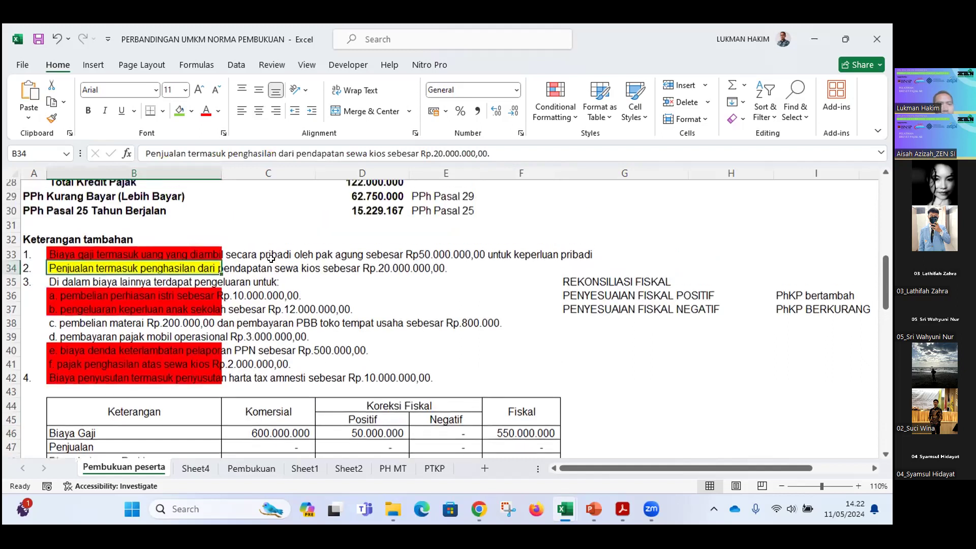
pyautogui.scroll(5, 284, 302)
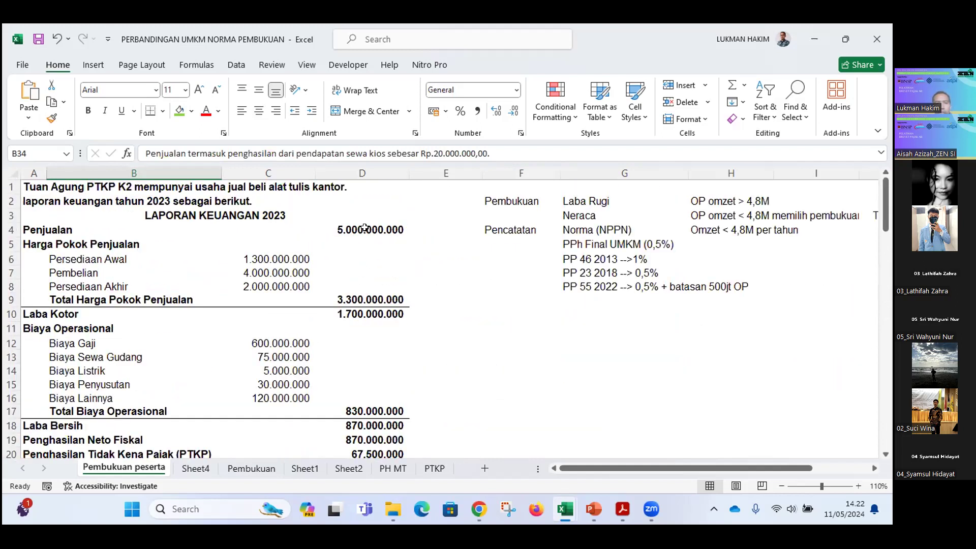
pyautogui.click(365, 228)
pyautogui.scroll(-6, 358, 245)
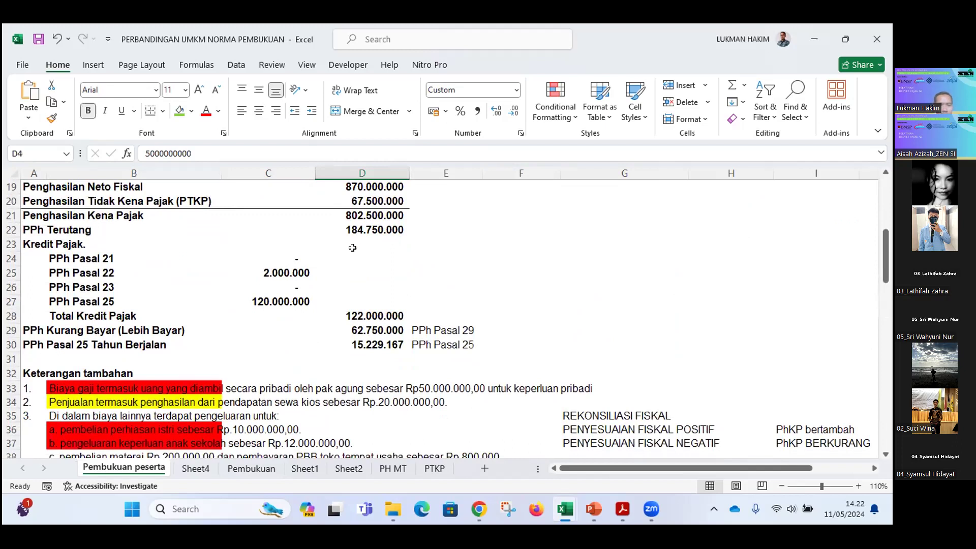
pyautogui.scroll(-4, 333, 289)
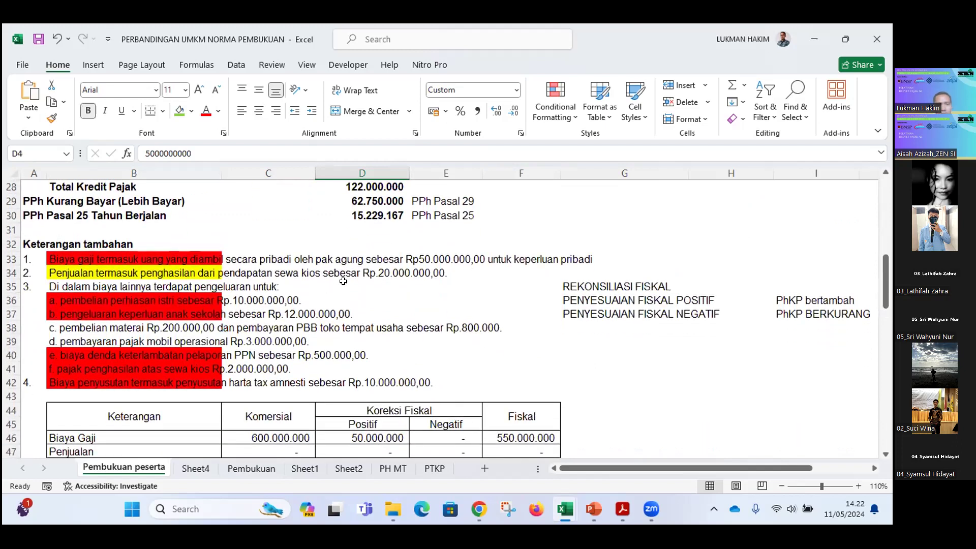
pyautogui.click(396, 229)
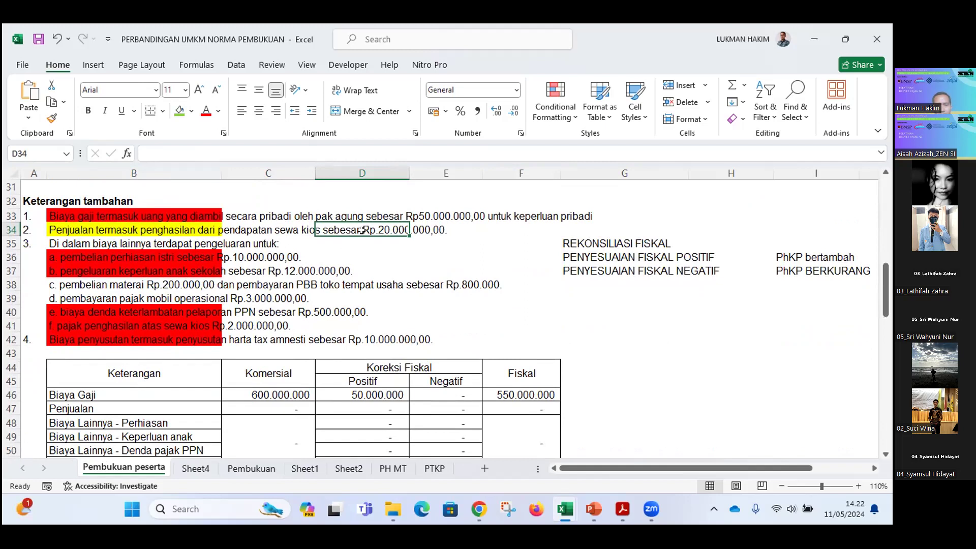
pyautogui.click(448, 403)
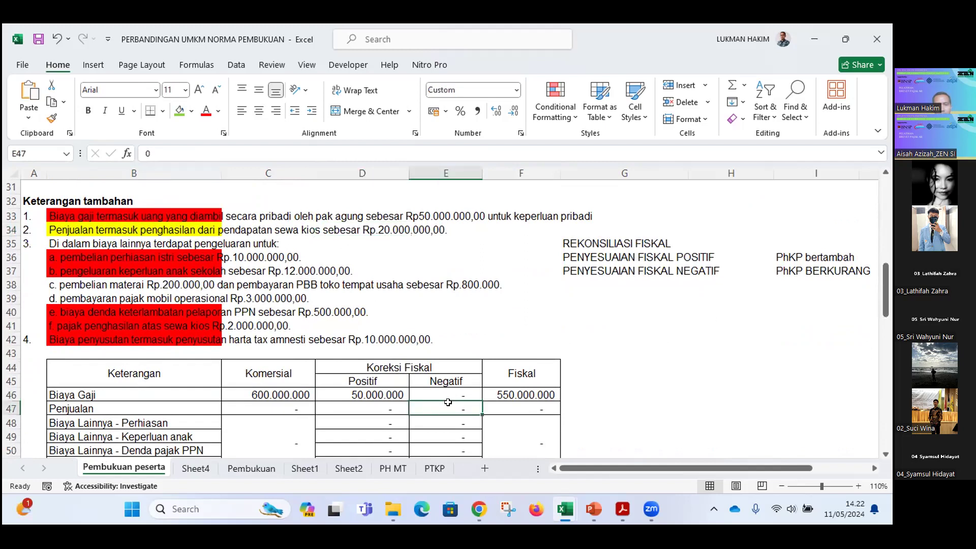
# - Switch to the 1770 workbook and read item 3a under Penyesuaian Fiskal Negatif on the 1770-I-hal 1 sheet
pyautogui.moveTo(569, 510)
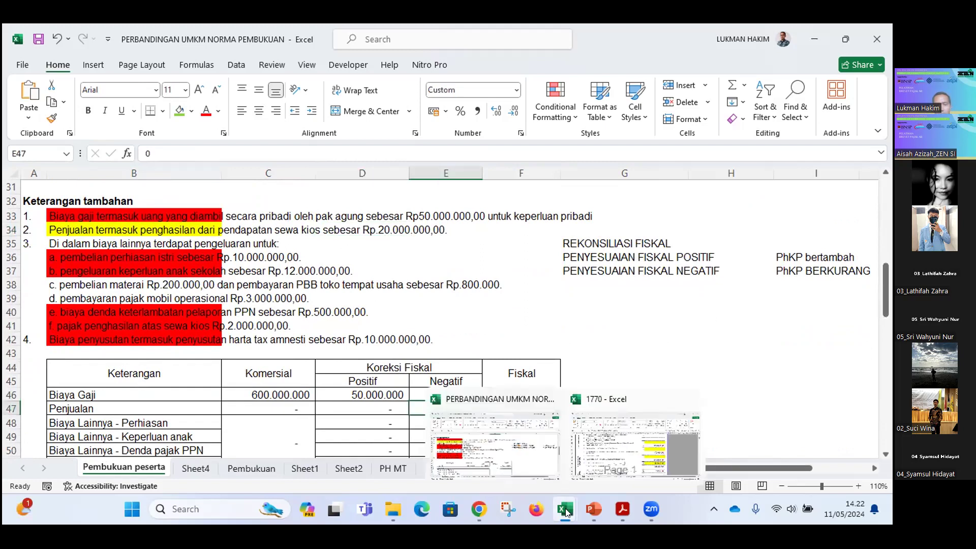
pyautogui.click(602, 456)
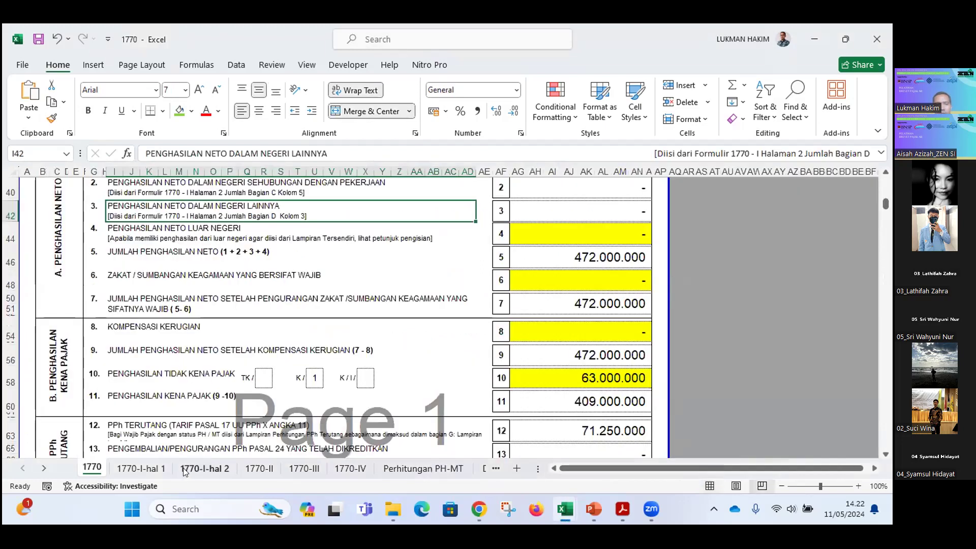
pyautogui.click(155, 469)
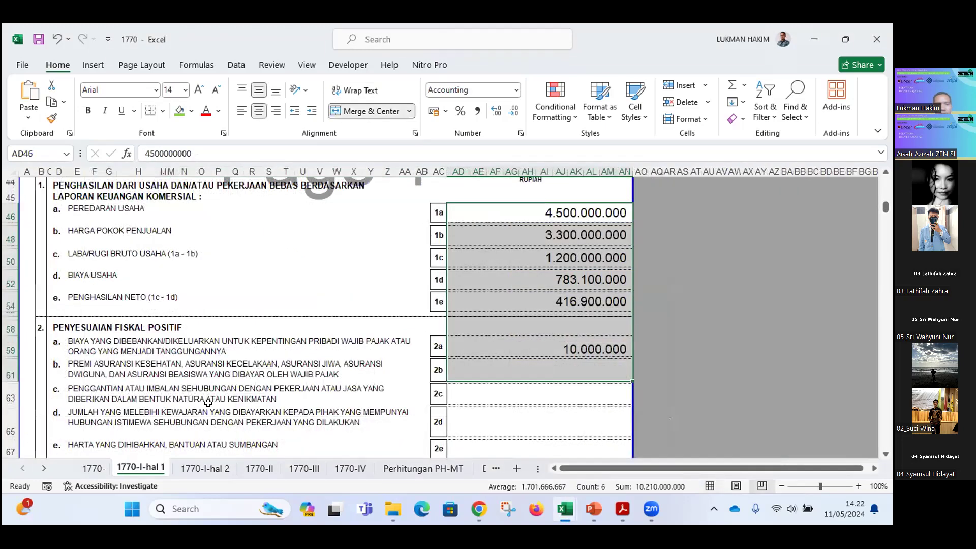
pyautogui.scroll(-5, 208, 403)
pyautogui.scroll(-3, 209, 403)
pyautogui.click(69, 257)
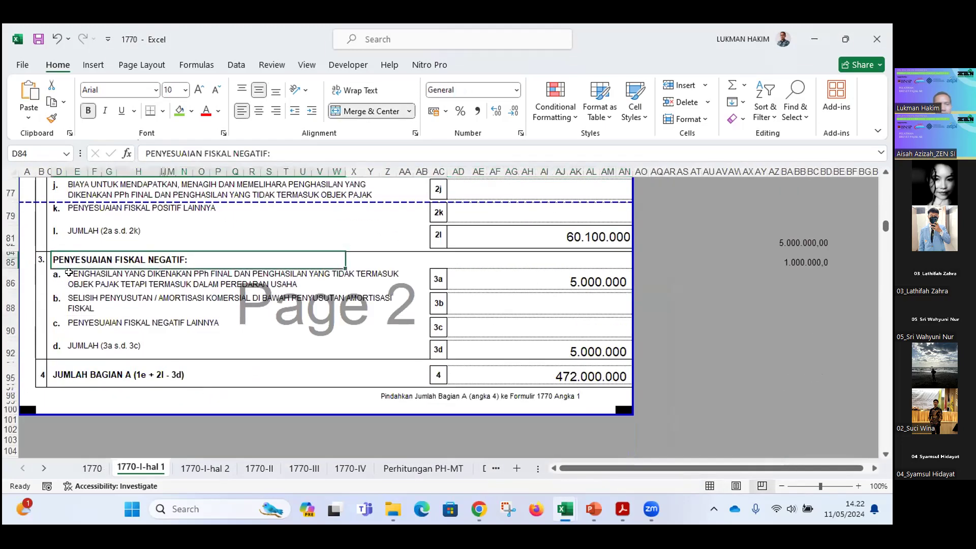
pyautogui.click(69, 273)
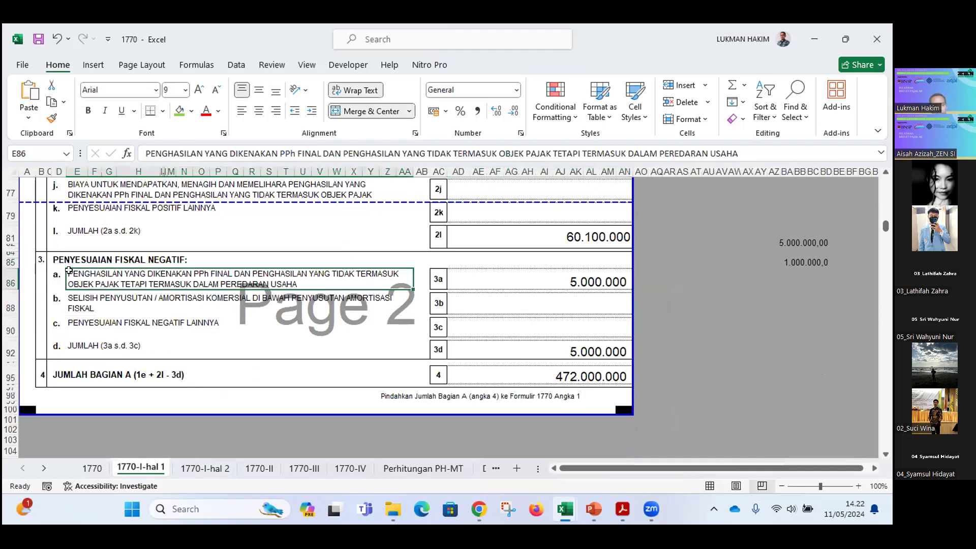
pyautogui.hotkey('alt', 'Tab')
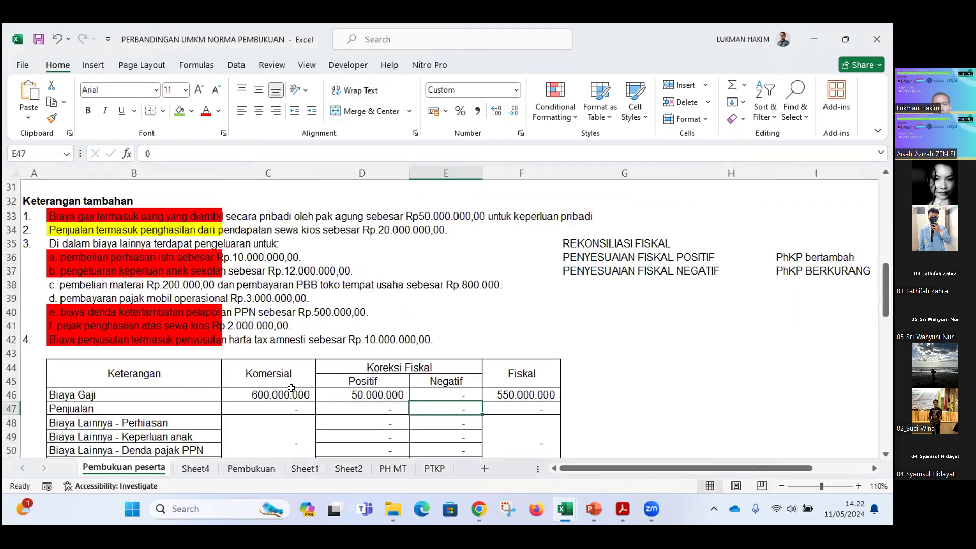
pyautogui.click(279, 405)
pyautogui.write('5')
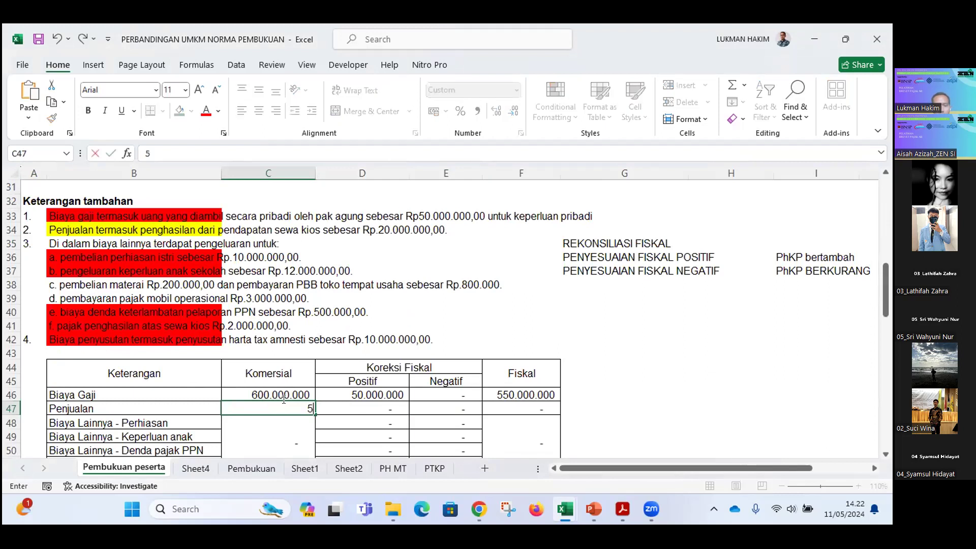
pyautogui.write('000000000')
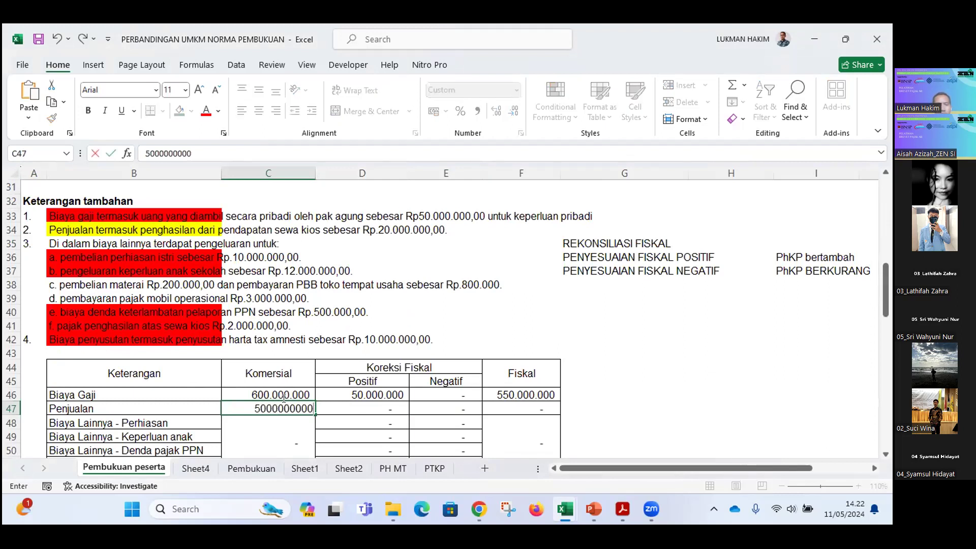
pyautogui.press('Tab')
# - Enter 20000000 as the Negatif fiscal correction of Penjualan and check the row's Fiskal formula
pyautogui.press('Tab')
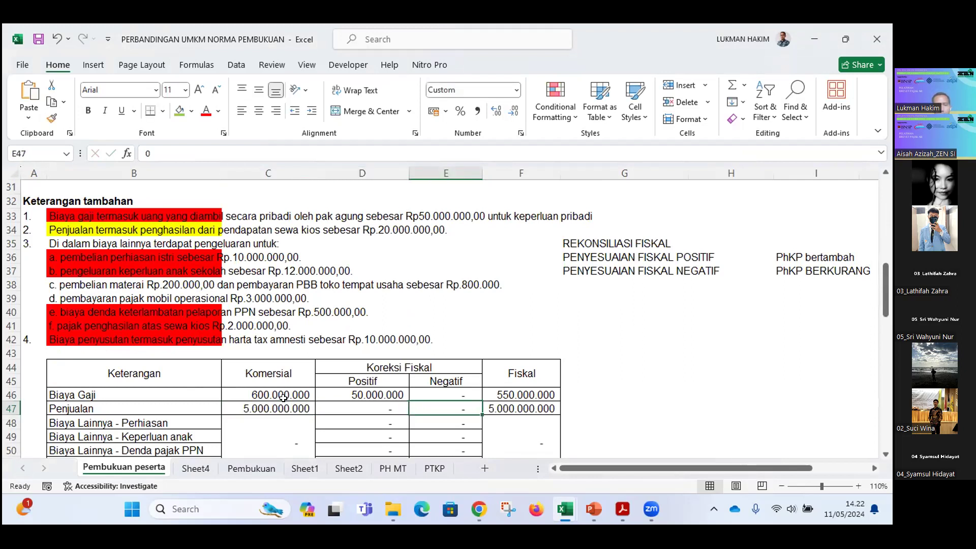
pyautogui.write('20000')
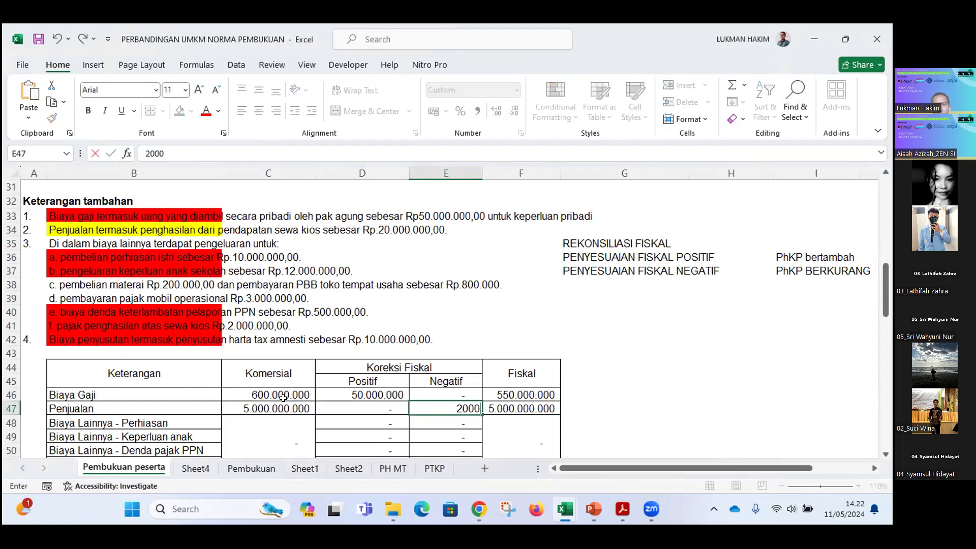
pyautogui.write('000')
pyautogui.press('Return')
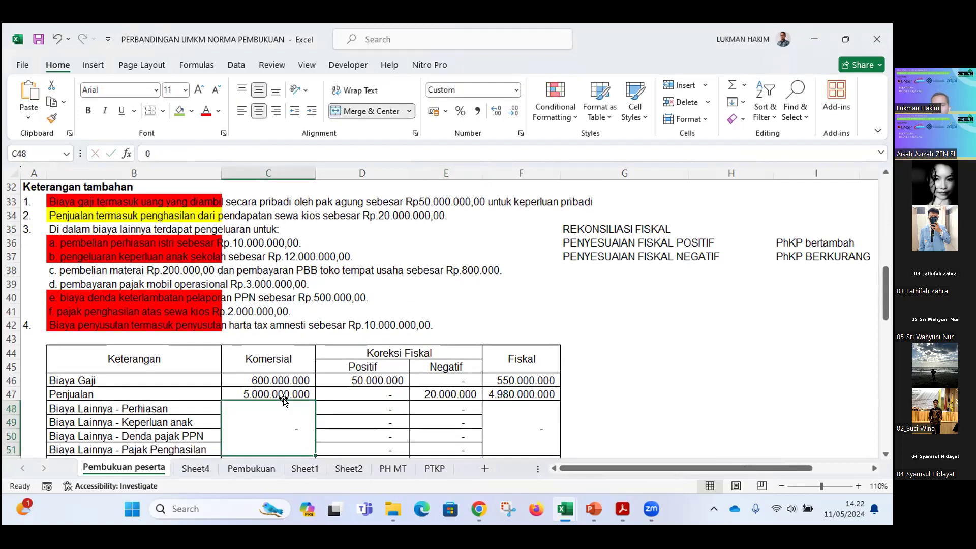
pyautogui.click(496, 393)
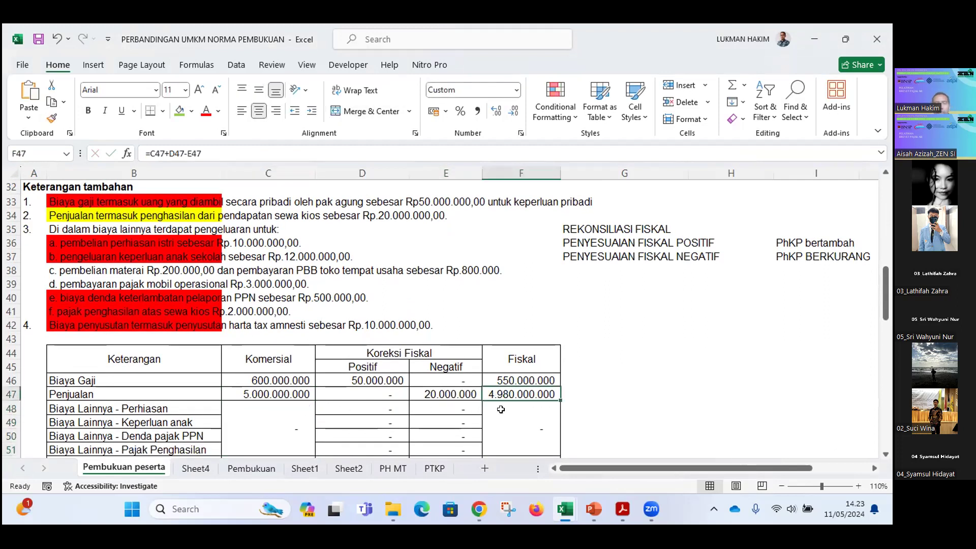
pyautogui.scroll(1, 467, 305)
pyautogui.scroll(-1, 467, 310)
# - Link the merged Komersial cell of the Biaya Lainnya rows to the report's Biaya Lainnya amount with =C16
pyautogui.click(301, 415)
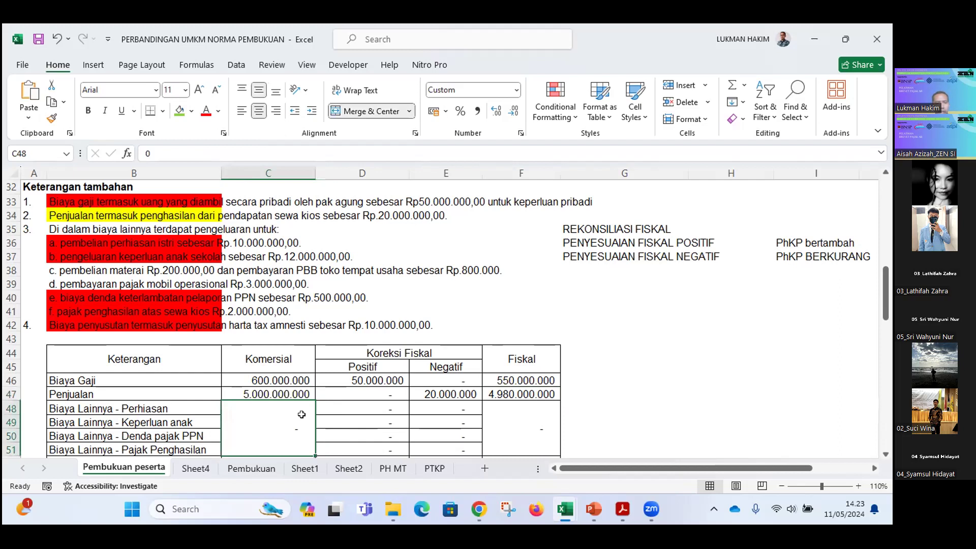
pyautogui.scroll(6, 302, 416)
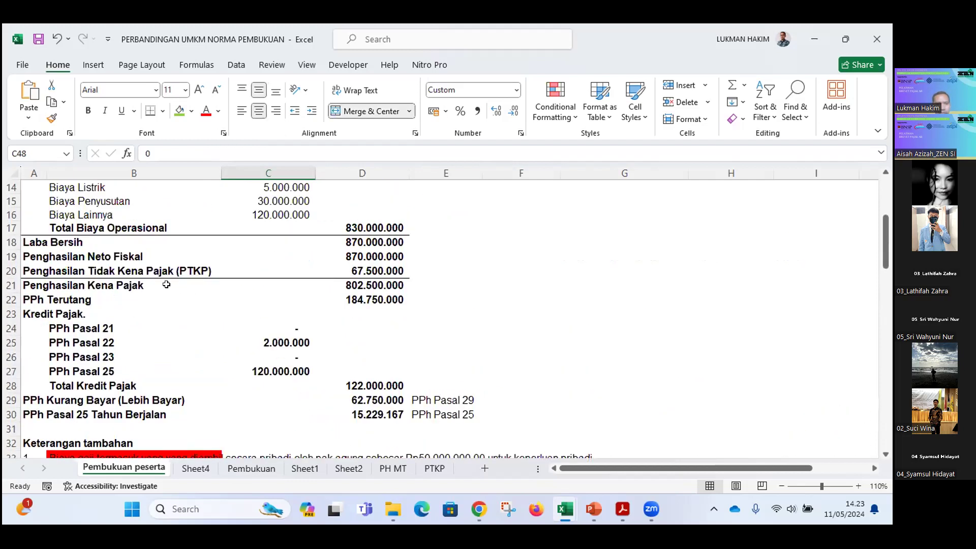
pyautogui.click(127, 210)
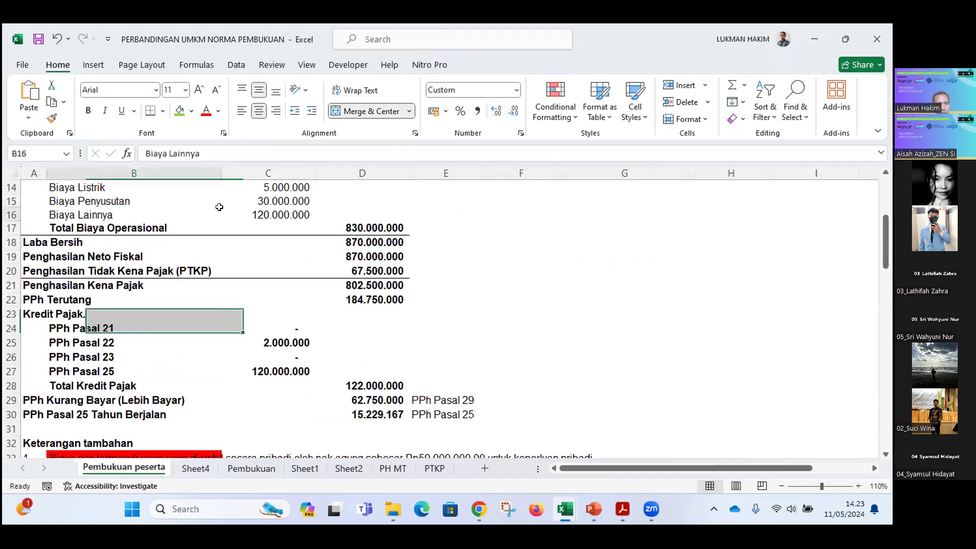
pyautogui.click(259, 214)
pyautogui.scroll(-5, 259, 219)
pyautogui.scroll(-3, 259, 221)
pyautogui.click(266, 333)
pyautogui.write('=')
pyautogui.scroll(7, 342, 303)
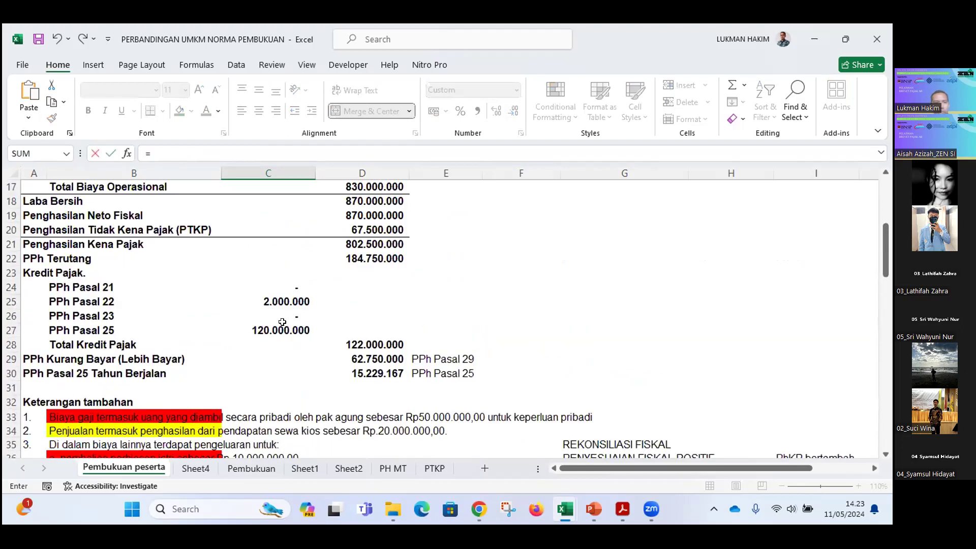
pyautogui.scroll(2, 293, 279)
pyautogui.click(286, 254)
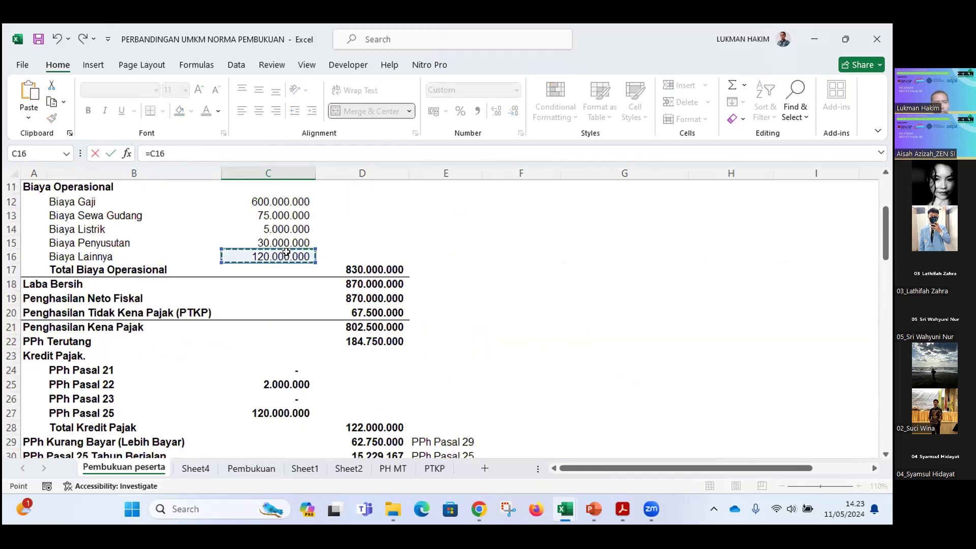
pyautogui.press('Return')
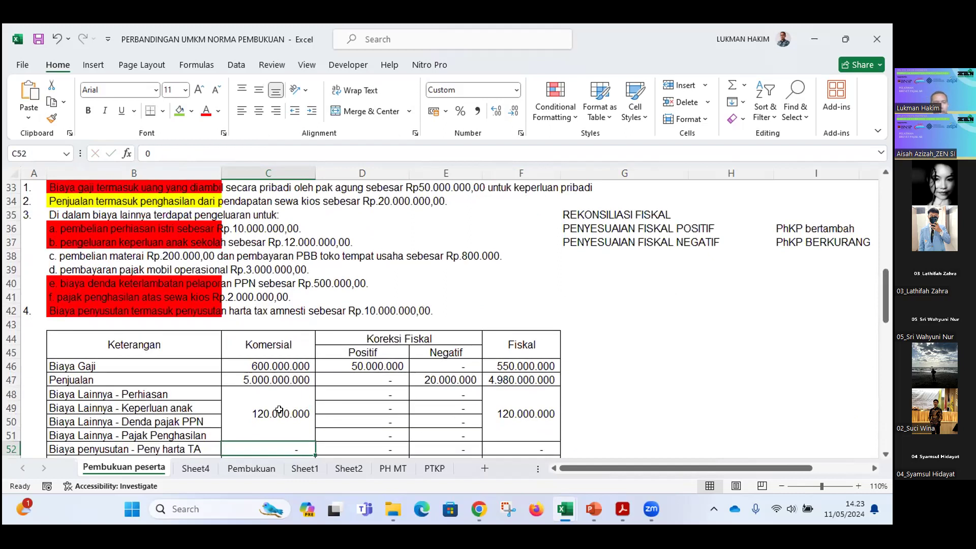
pyautogui.click(279, 409)
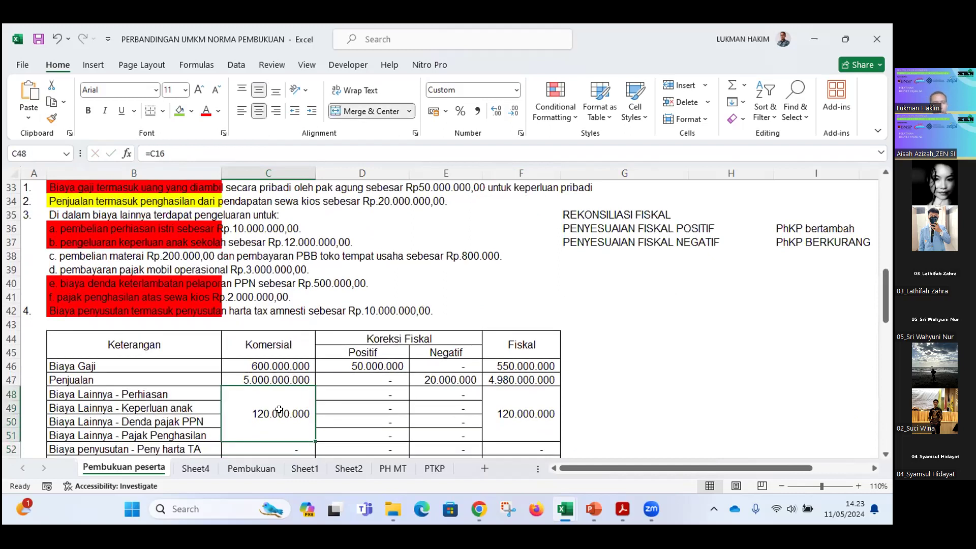
# - Enter 10000000 from note 3a as the Positif correction of Biaya Lainnya - Perhiasan and check the merged Fiskal formula
pyautogui.click(152, 393)
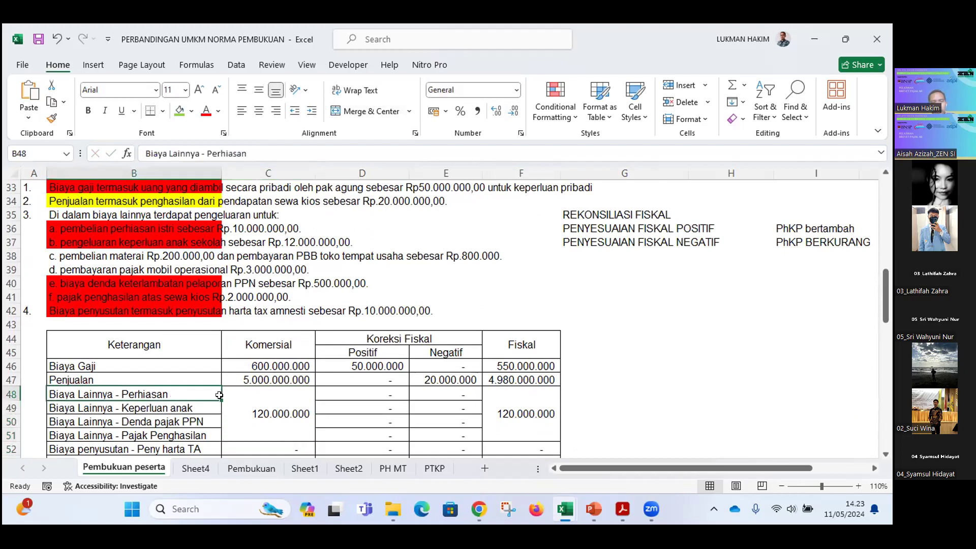
pyautogui.click(157, 227)
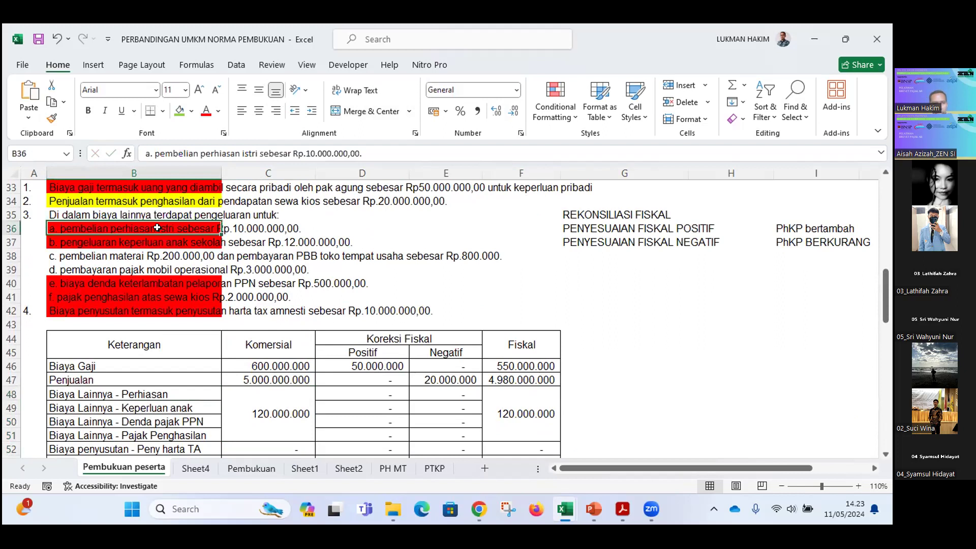
pyautogui.click(231, 232)
pyautogui.click(376, 392)
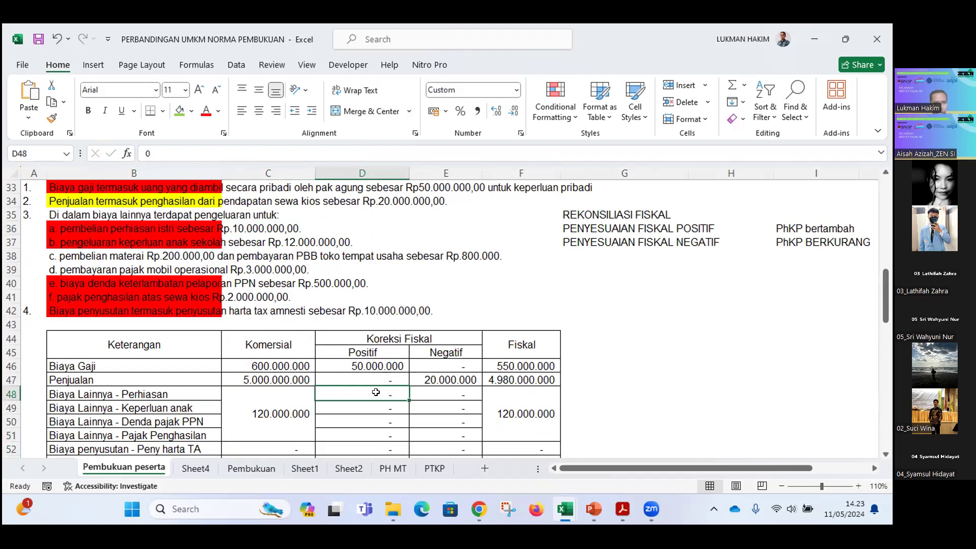
pyautogui.write('10.000.')
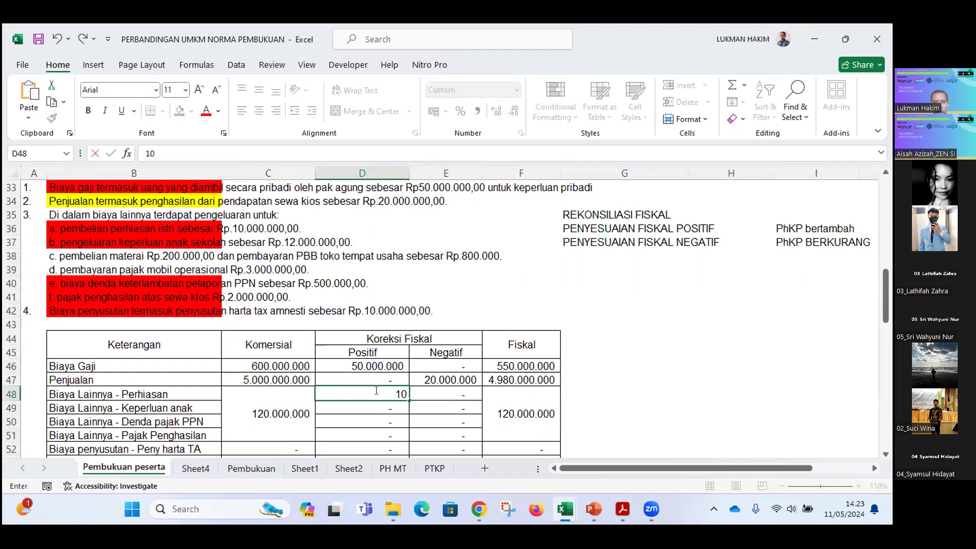
pyautogui.write('000000')
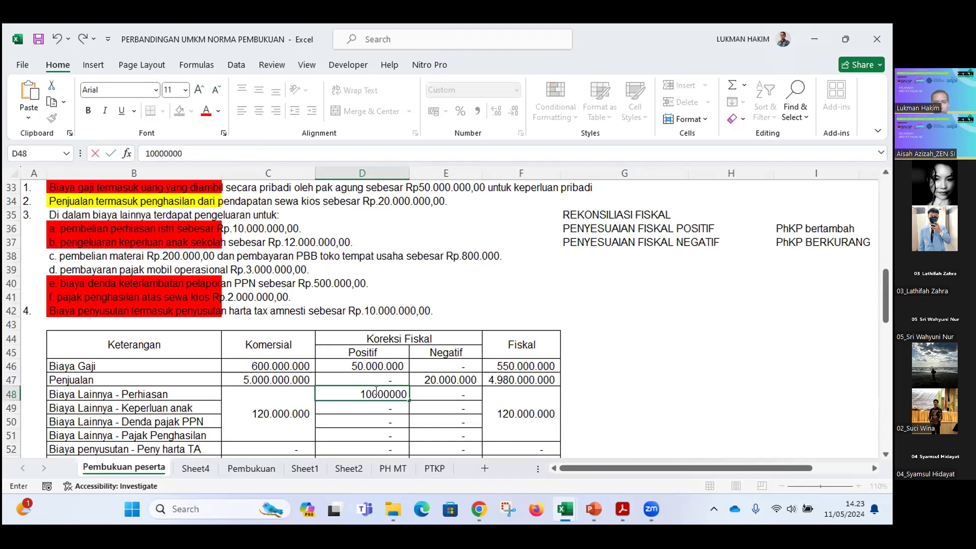
pyautogui.press('Return')
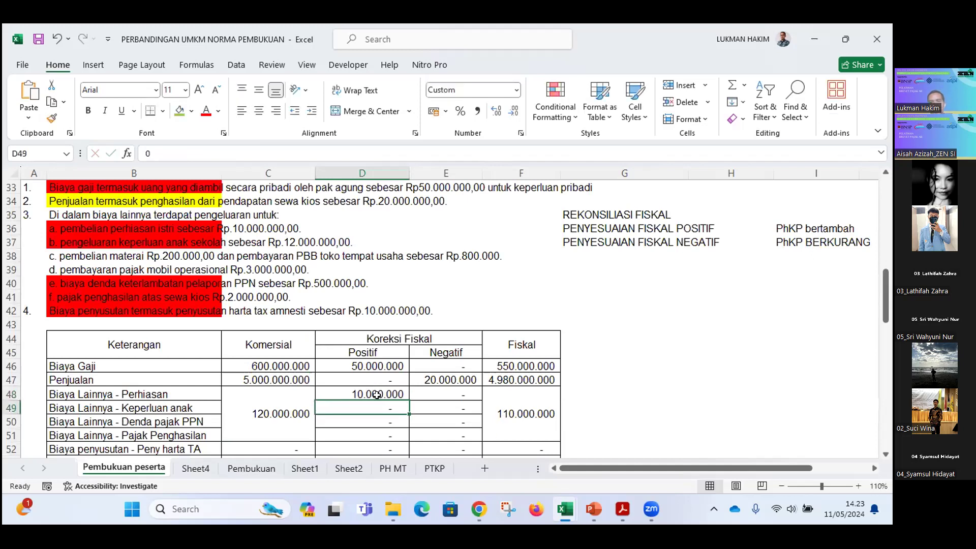
pyautogui.click(497, 407)
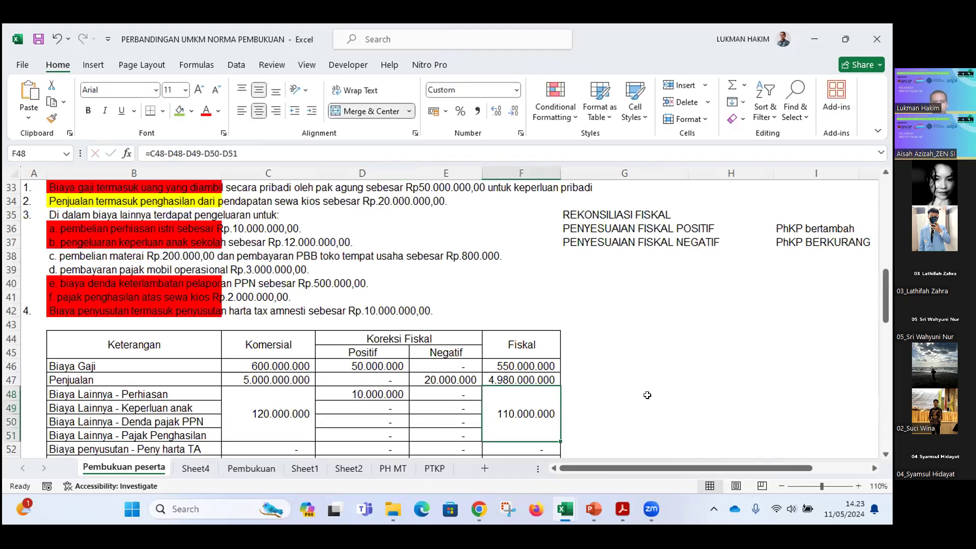
# - Enter 12000000 from note 3b as the Positif fiscal correction of Biaya Lainnya - Keperluan anak
pyautogui.click(363, 395)
pyautogui.click(362, 406)
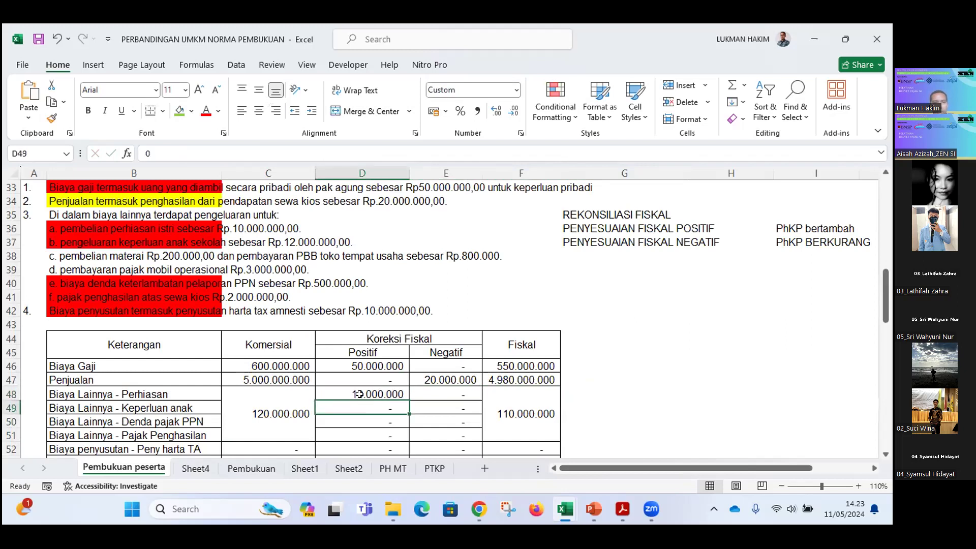
pyautogui.click(85, 242)
pyautogui.click(280, 243)
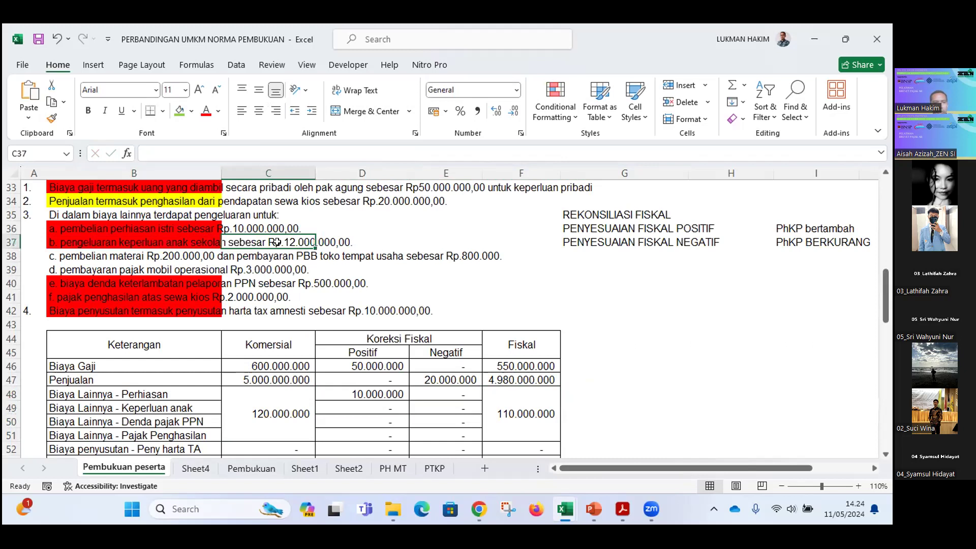
pyautogui.moveTo(64, 242); pyautogui.dragTo(281, 245)
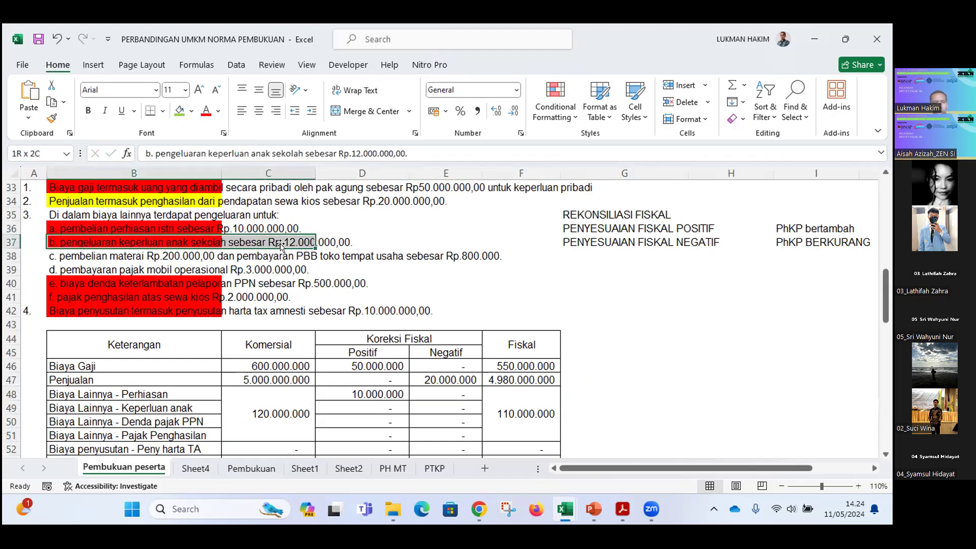
pyautogui.scroll(-1, 353, 365)
pyautogui.click(353, 365)
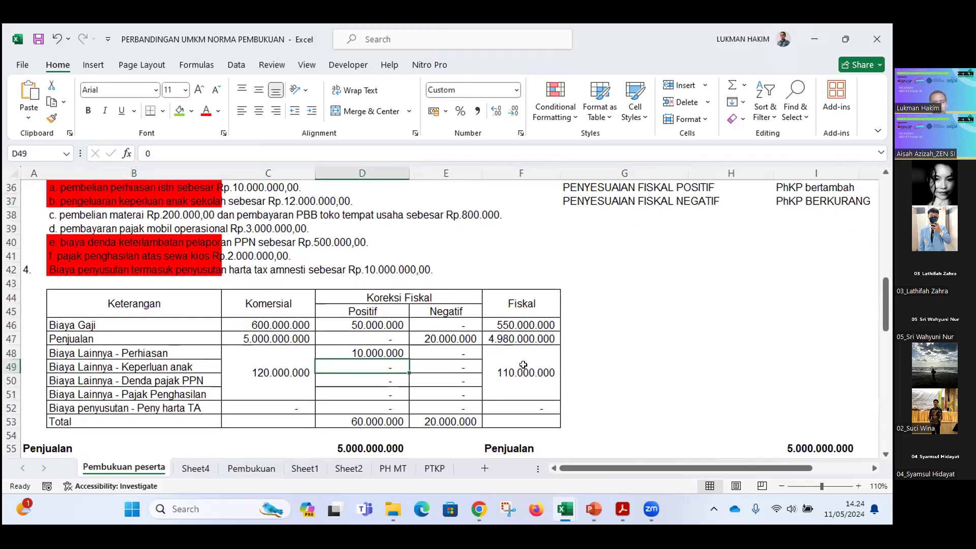
pyautogui.write('12.000.000')
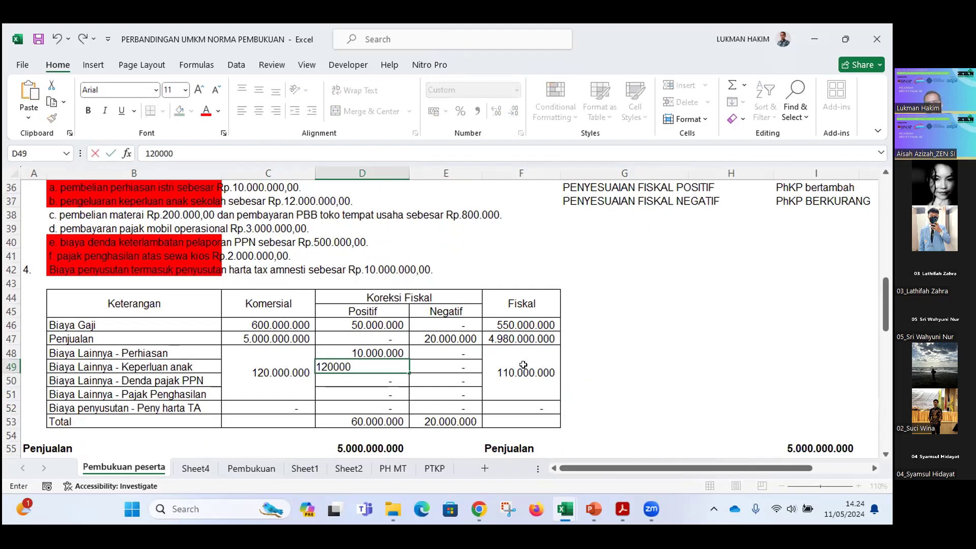
pyautogui.press('Return')
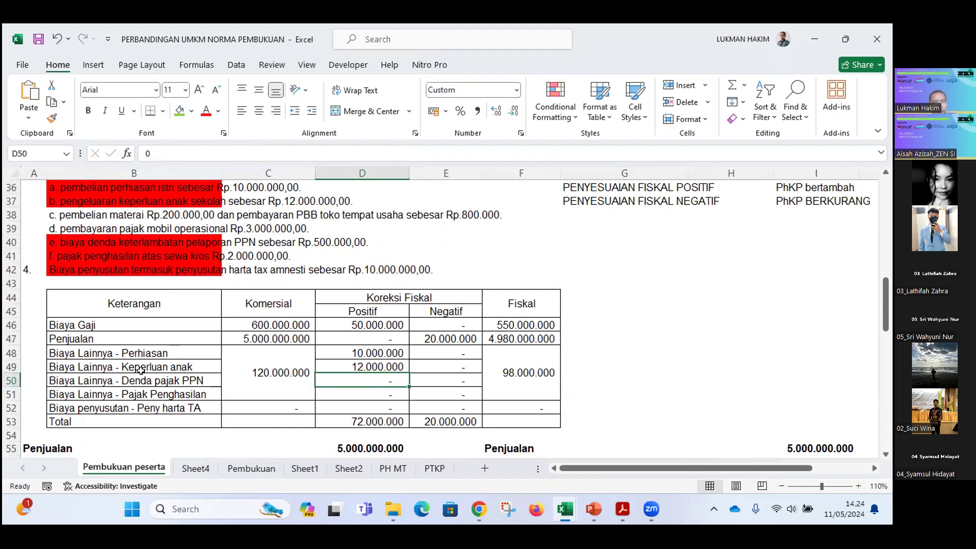
# - Review notes 3c on materai and PBB and 3d on the operational car tax, comparing them with the highlighted note 3e
pyautogui.scroll(2, 141, 370)
pyautogui.scroll(-1, 110, 245)
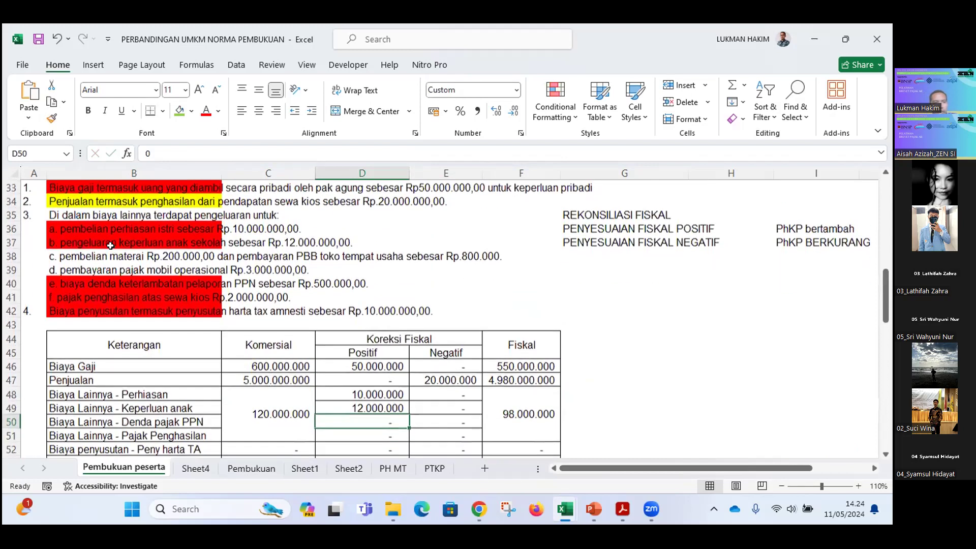
pyautogui.moveTo(74, 251); pyautogui.dragTo(350, 250)
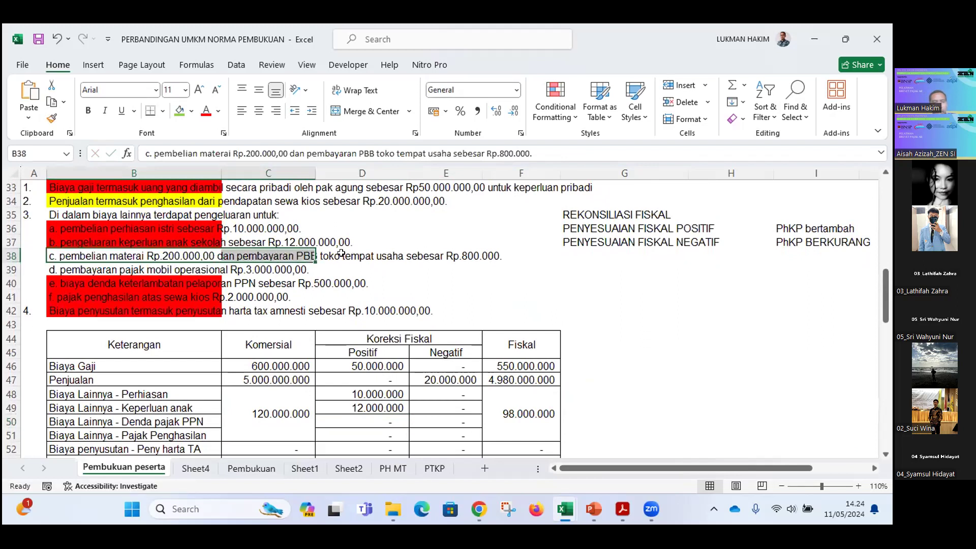
pyautogui.click(342, 251)
pyautogui.moveTo(69, 255); pyautogui.dragTo(486, 249)
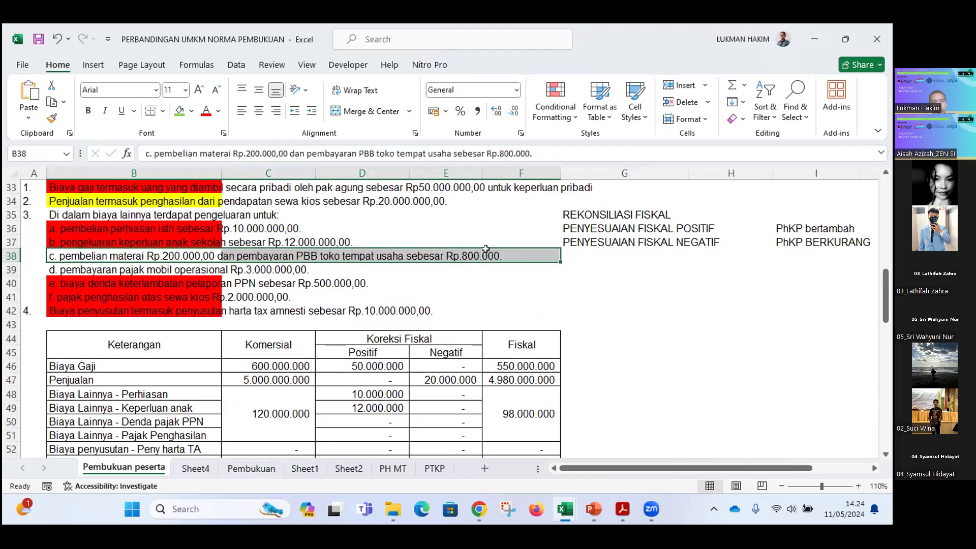
pyautogui.click(116, 269)
pyautogui.click(116, 259)
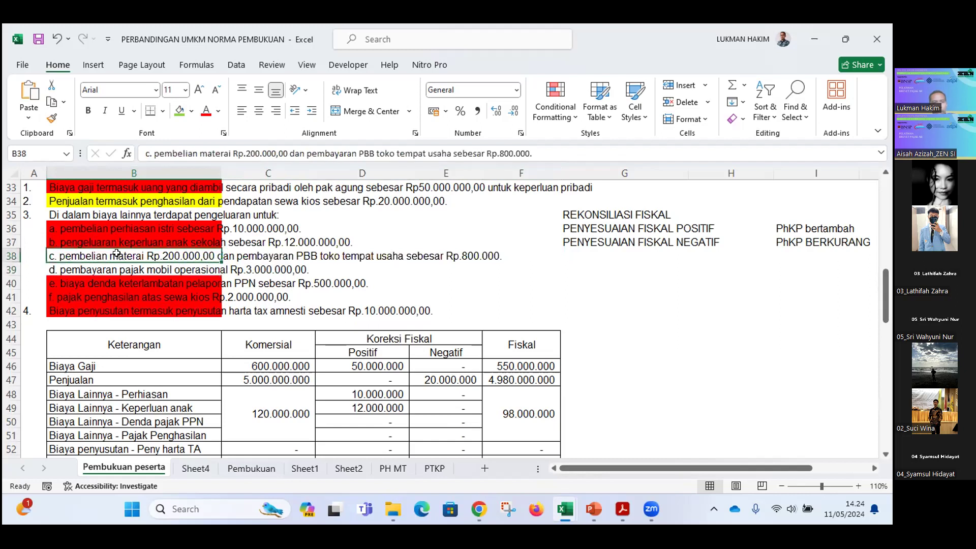
pyautogui.click(311, 253)
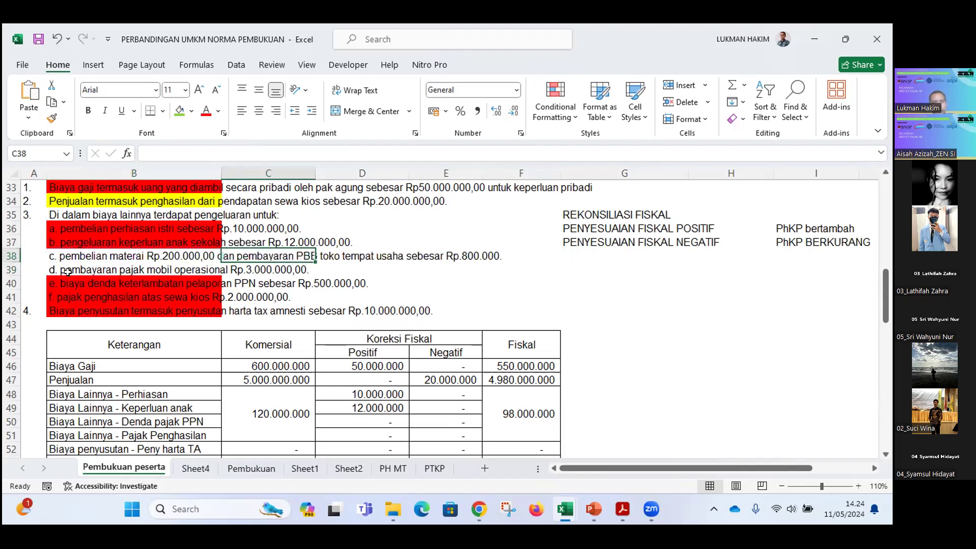
pyautogui.click(71, 306)
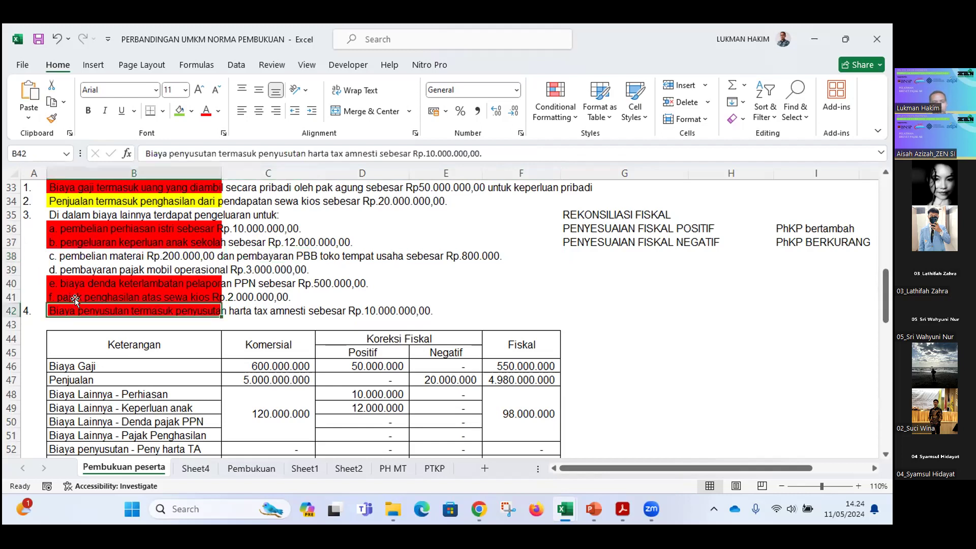
pyautogui.click(83, 270)
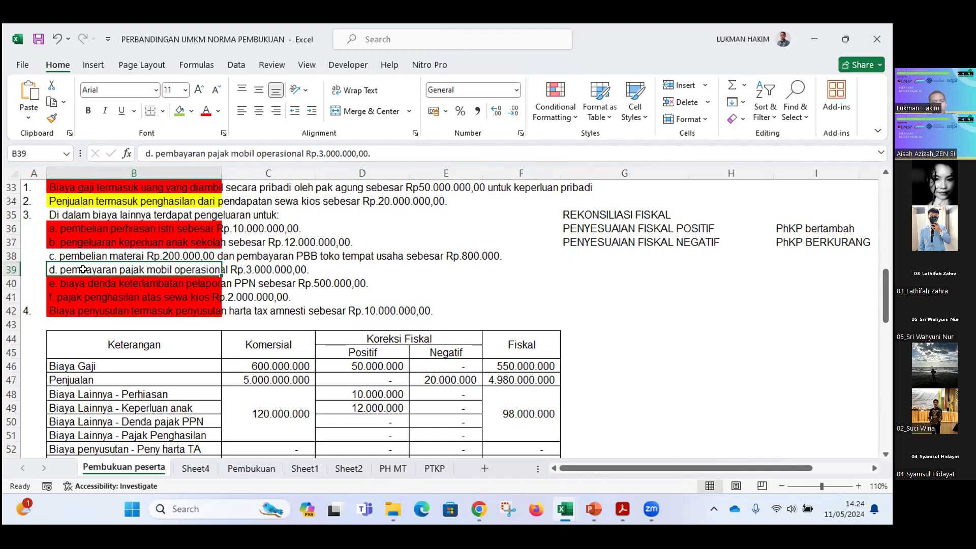
pyautogui.click(113, 283)
pyautogui.click(132, 270)
pyautogui.click(121, 281)
pyautogui.click(57, 268)
# - Enter 500000 from note 3e as the Positif fiscal correction of Biaya Lainnya - Denda pajak PPN
pyautogui.scroll(-1, 79, 295)
pyautogui.press('Down')
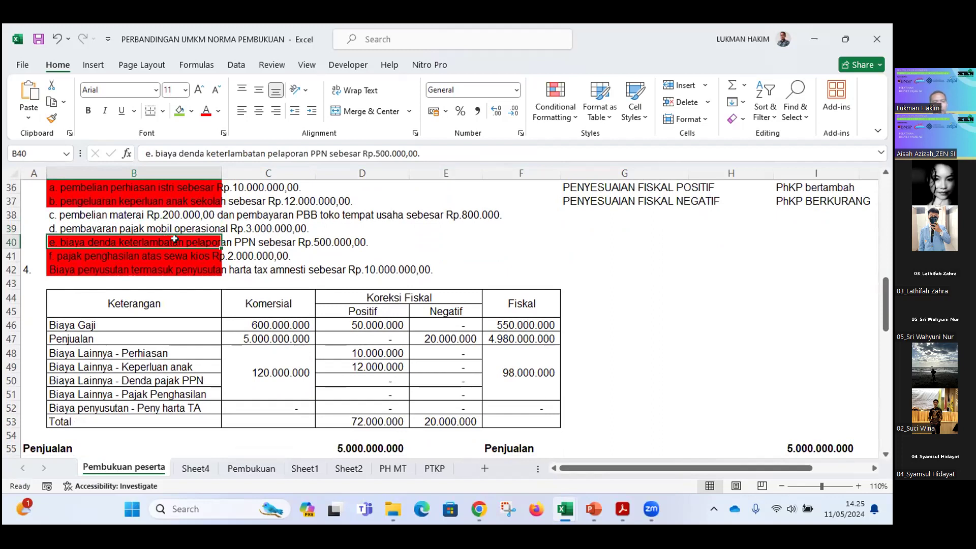
pyautogui.click(332, 238)
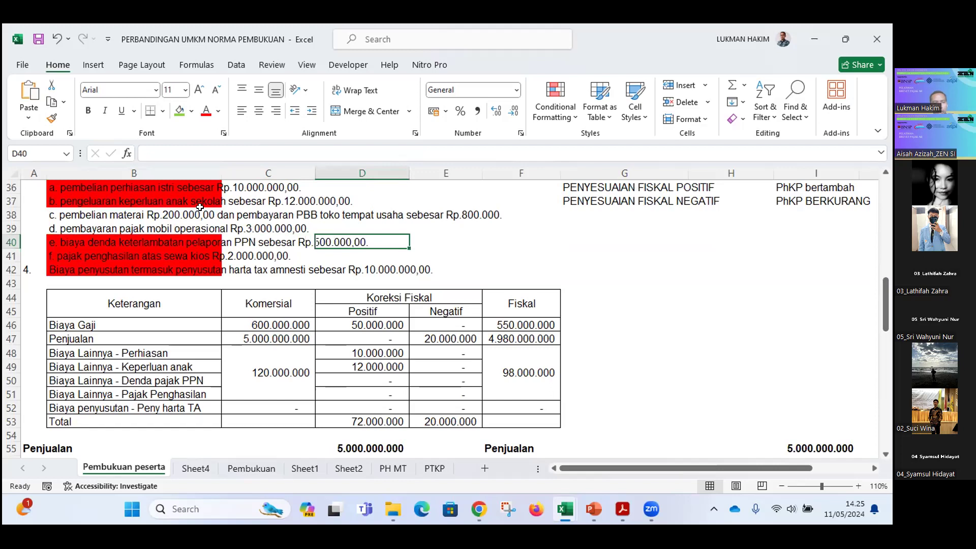
pyautogui.click(393, 381)
pyautogui.write('500000')
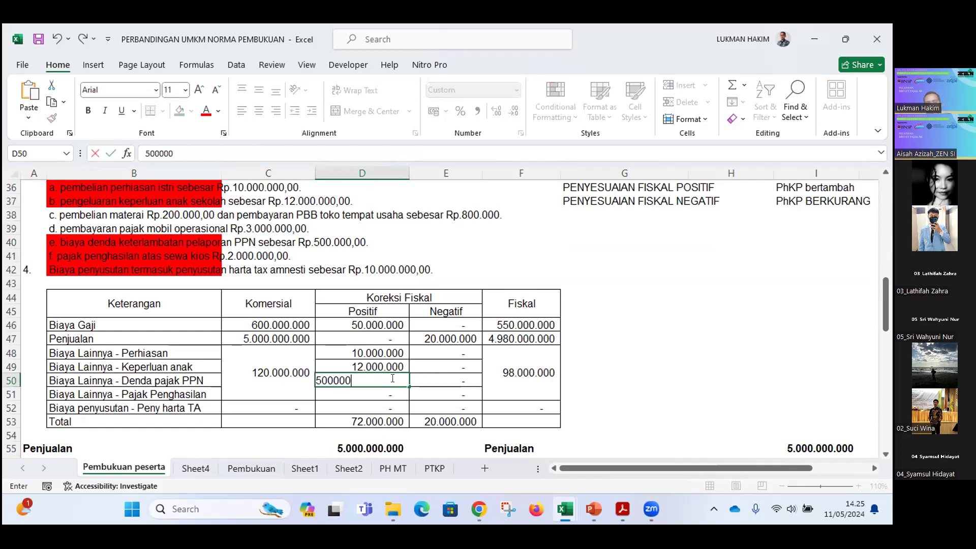
pyautogui.press('BackSpace')
pyautogui.press('BackSpace')
pyautogui.press('BackSpace')
pyautogui.write('0')
pyautogui.press('Return')
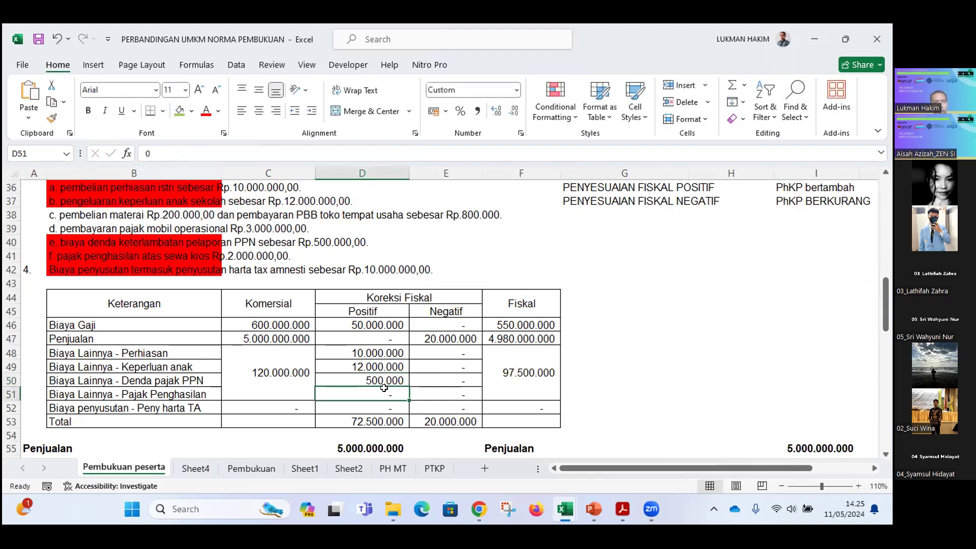
# - Compare note 3f on the income tax for the kios rental with the rental income described in note 2
pyautogui.click(168, 405)
pyautogui.click(127, 394)
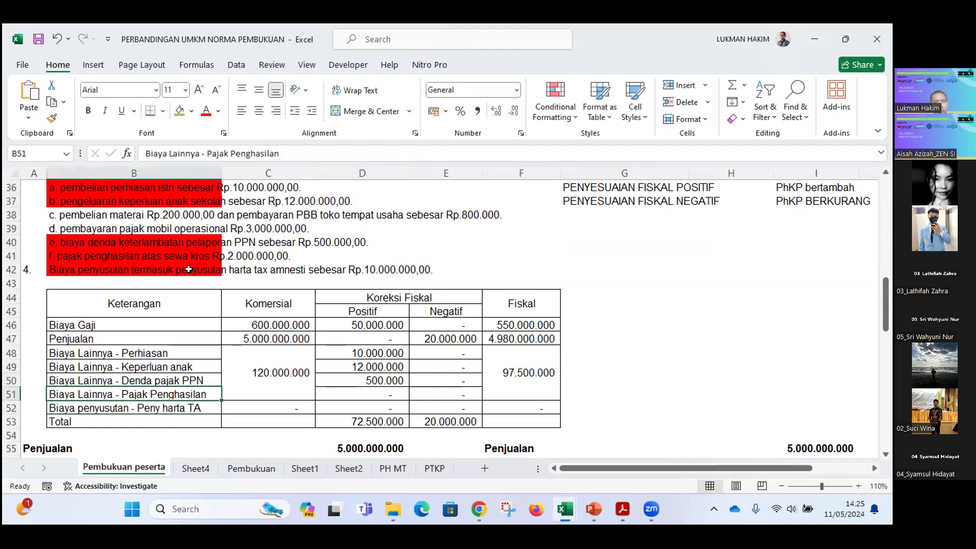
pyautogui.click(78, 255)
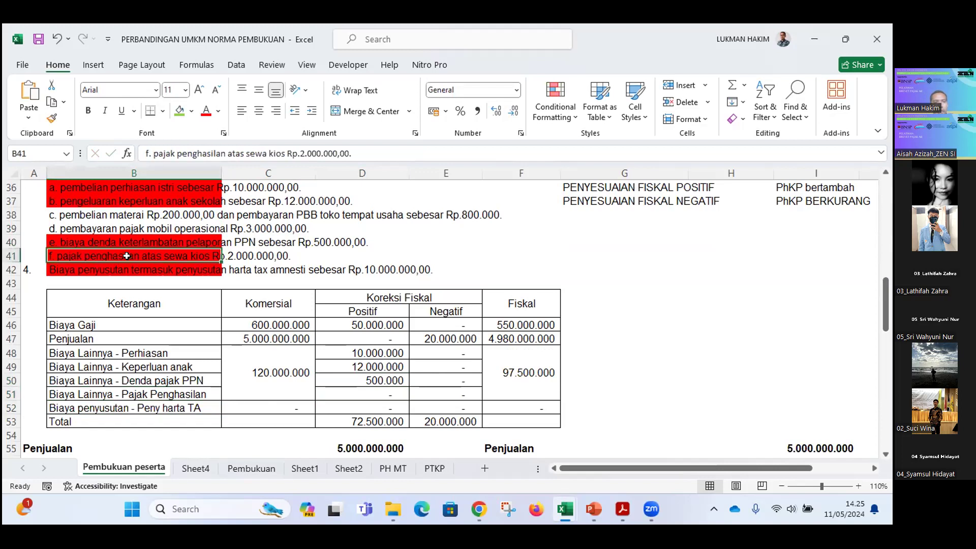
pyautogui.click(230, 255)
pyautogui.scroll(5, 269, 260)
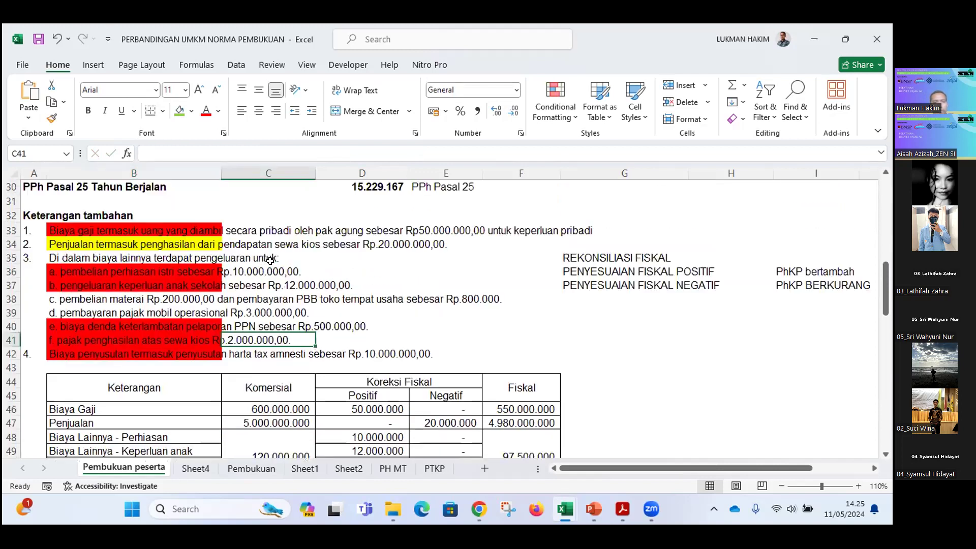
pyautogui.scroll(-3, 356, 251)
pyautogui.click(382, 248)
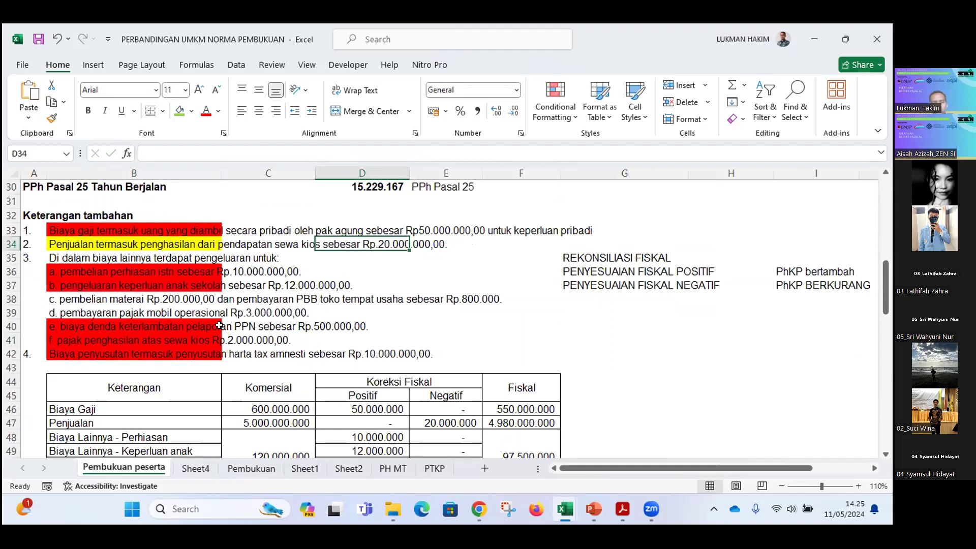
pyautogui.click(230, 340)
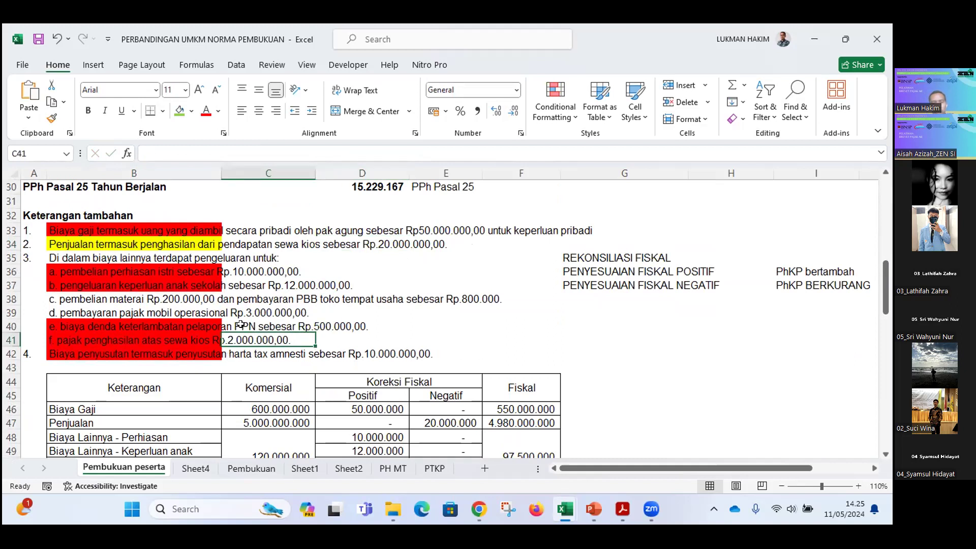
# - Enter 2000000 from note 3f as the Positif fiscal correction of Biaya Lainnya - Pajak Penghasilan
pyautogui.scroll(-1, 240, 324)
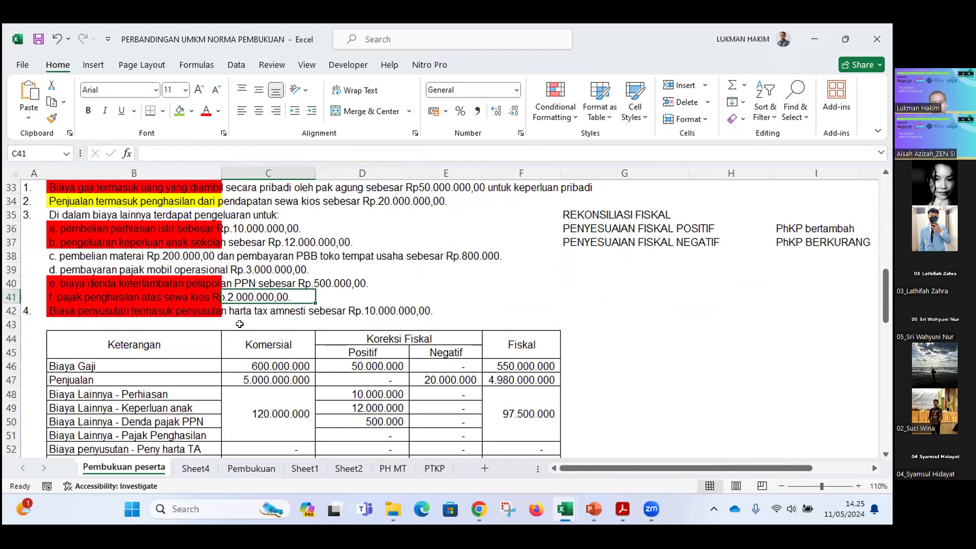
pyautogui.click(104, 299)
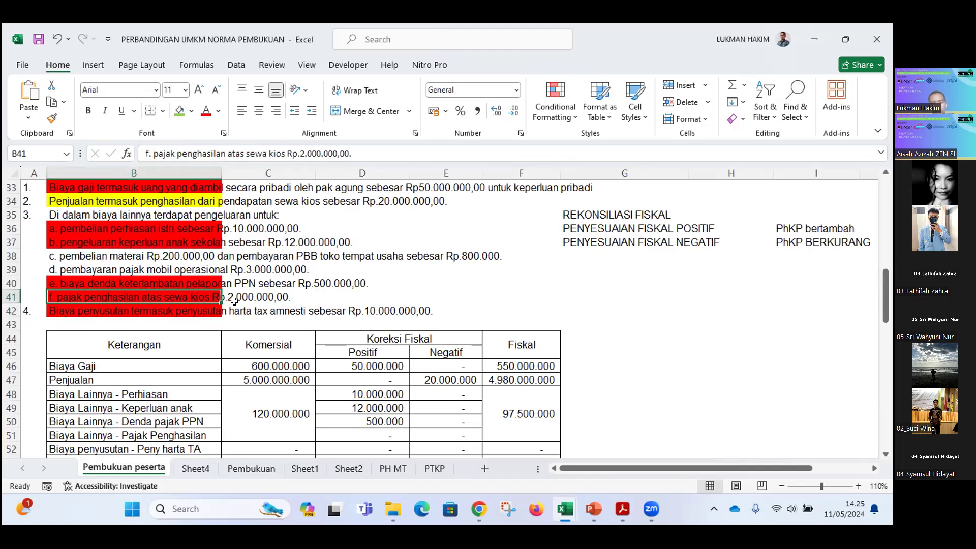
pyautogui.scroll(-1, 234, 302)
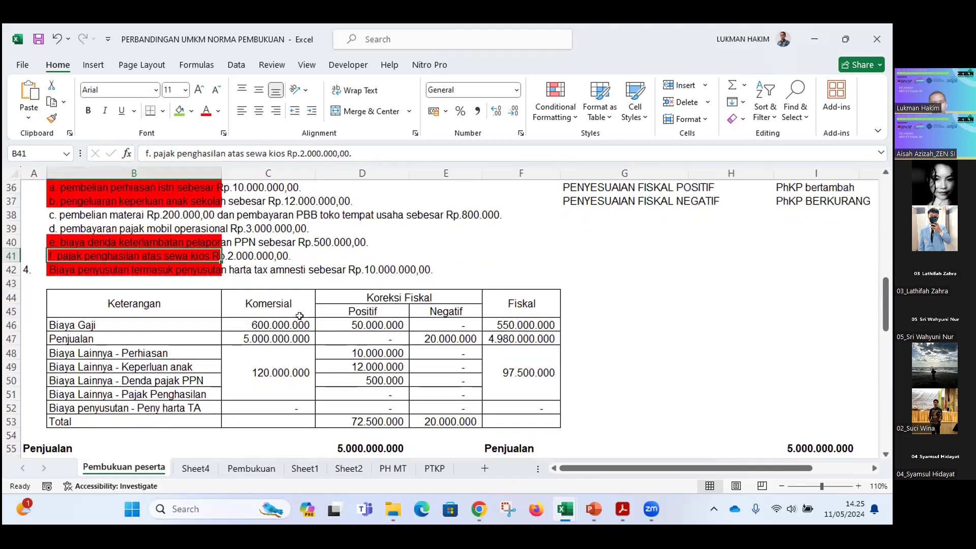
pyautogui.click(370, 390)
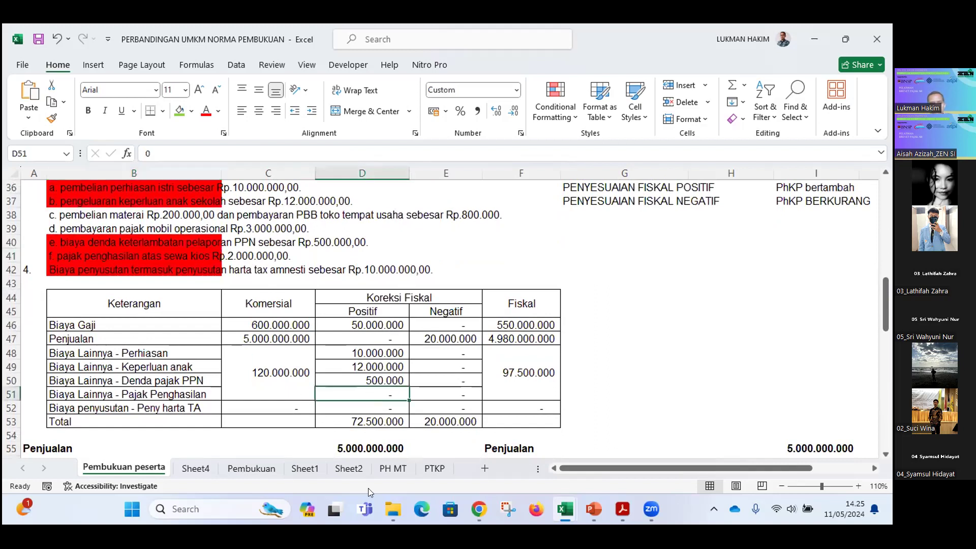
pyautogui.write('200')
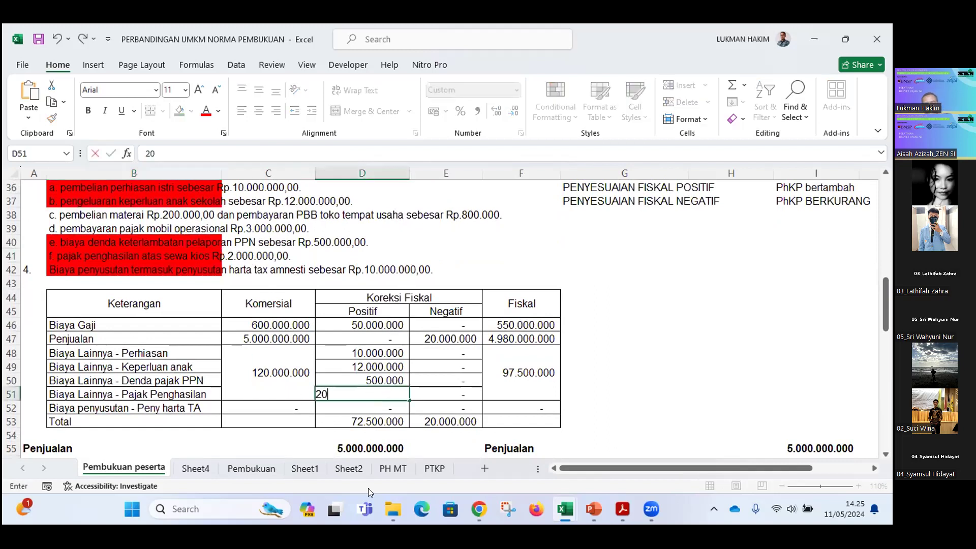
pyautogui.write('0000')
pyautogui.press('Return')
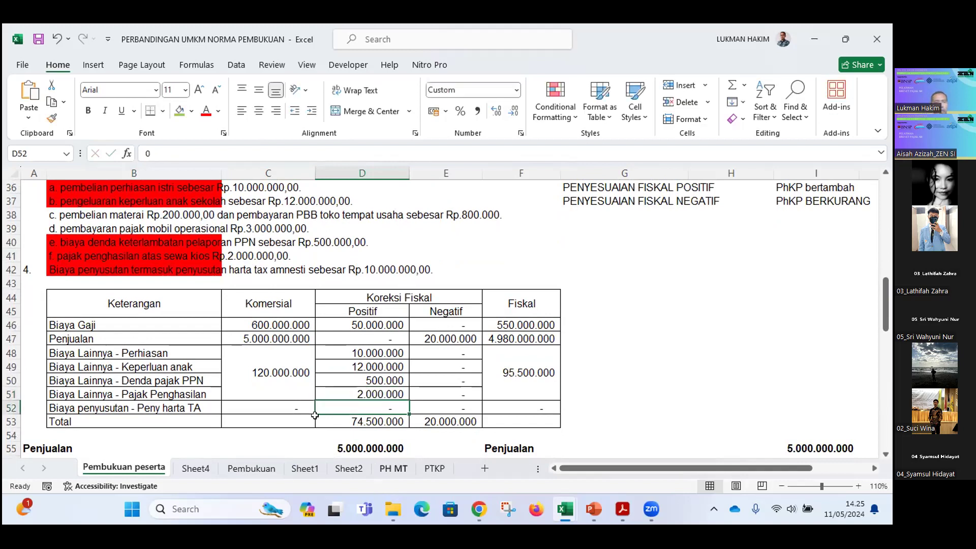
# - Trace the commercial value of Biaya Lainnya to its source in the income statement and check the formula behind its Fiskal value
pyautogui.click(289, 373)
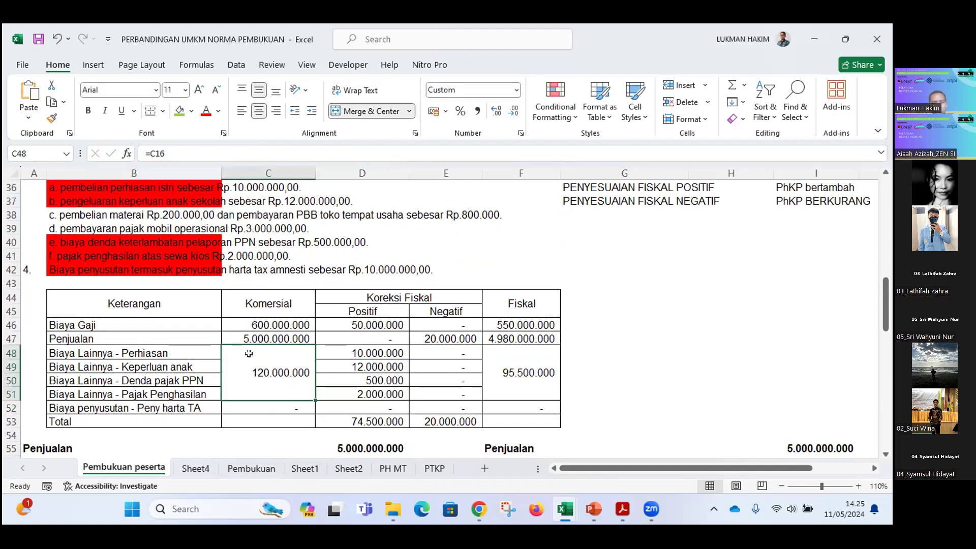
pyautogui.scroll(3, 239, 366)
pyautogui.scroll(4, 238, 366)
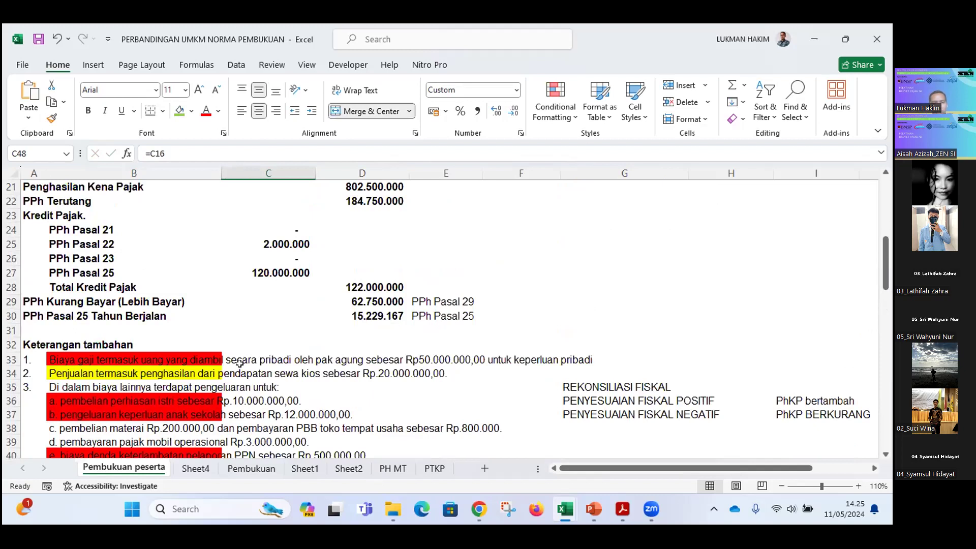
pyautogui.hotkey('ctrl', '[')
pyautogui.scroll(-8, 276, 344)
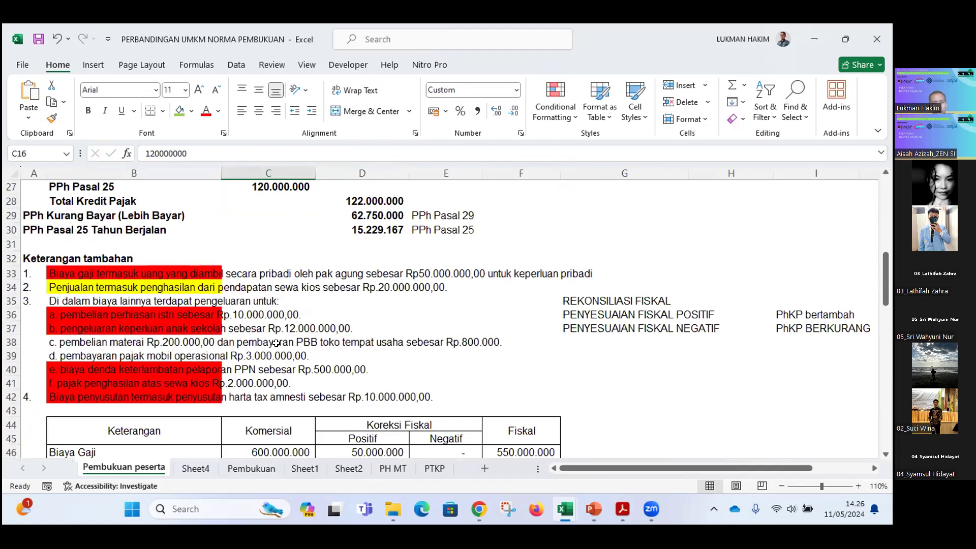
pyautogui.click(512, 336)
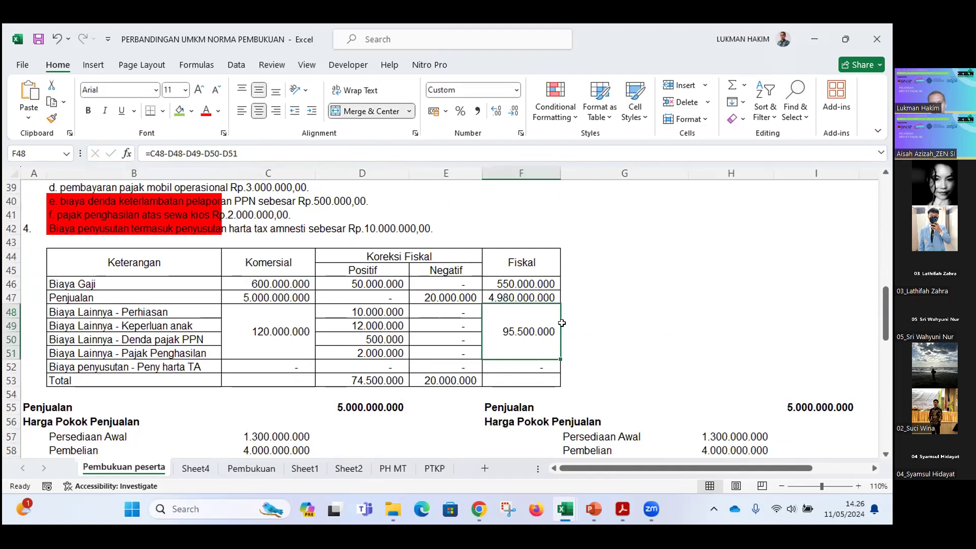
pyautogui.doubleClick(519, 324)
pyautogui.press('Return')
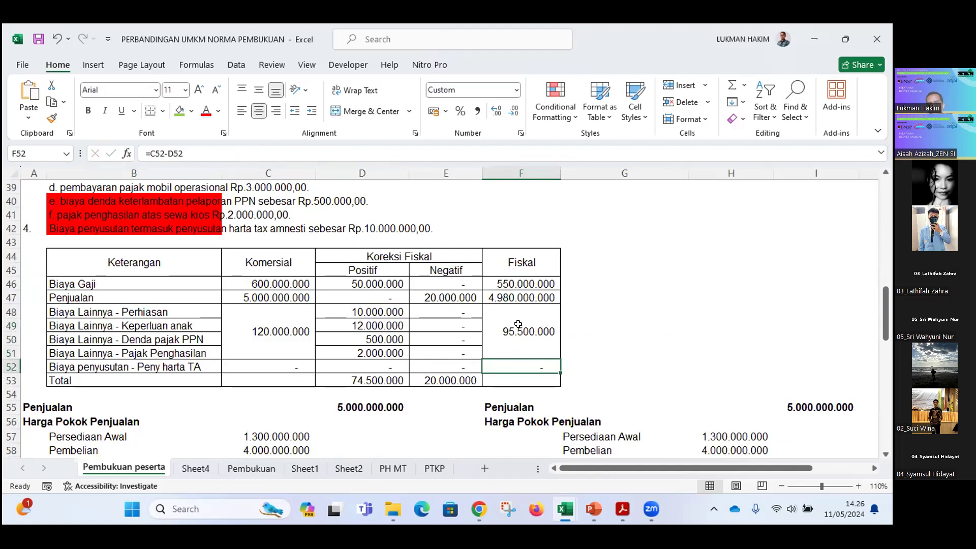
# - Look up Biaya Penyusutan in the income statement and compare it with note 4 on tax amnesty asset depreciation
pyautogui.click(287, 365)
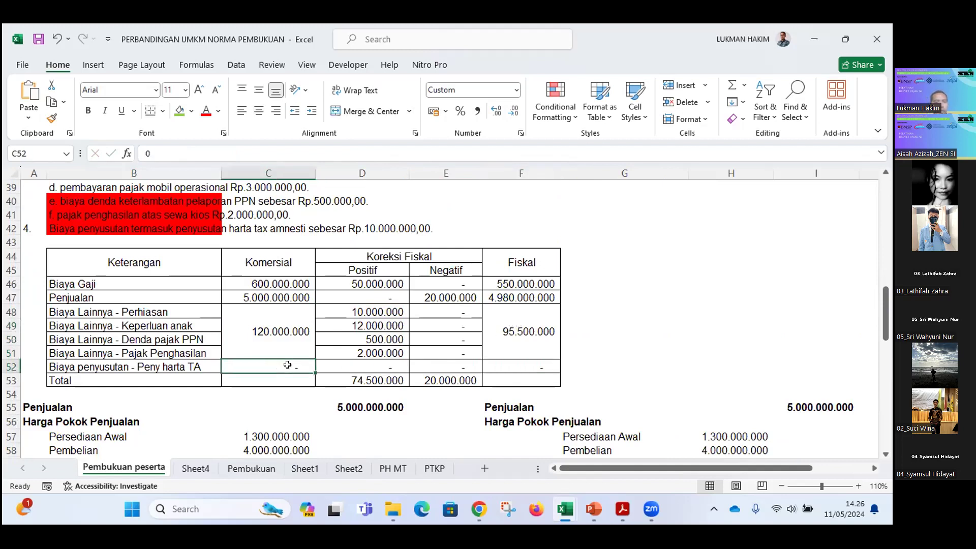
pyautogui.scroll(11, 394, 352)
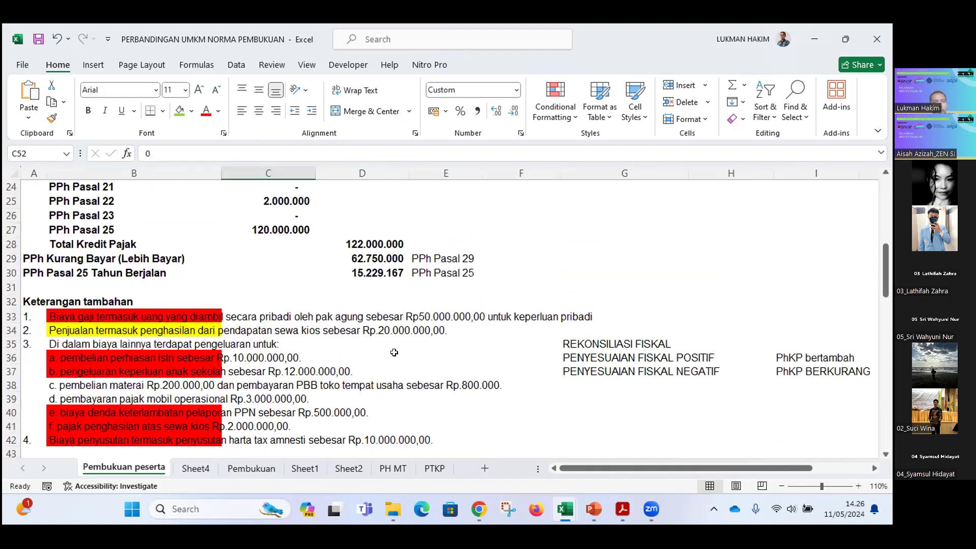
pyautogui.click(66, 313)
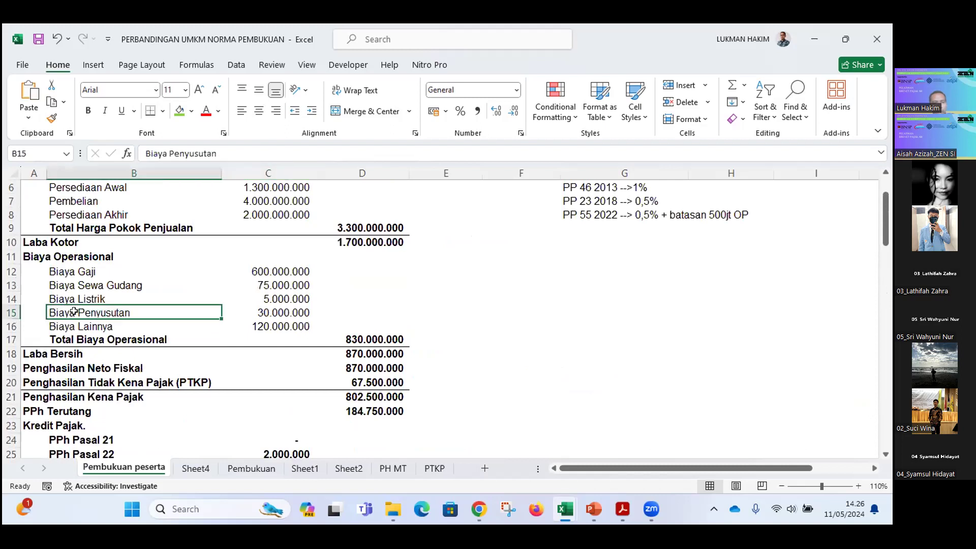
pyautogui.click(260, 310)
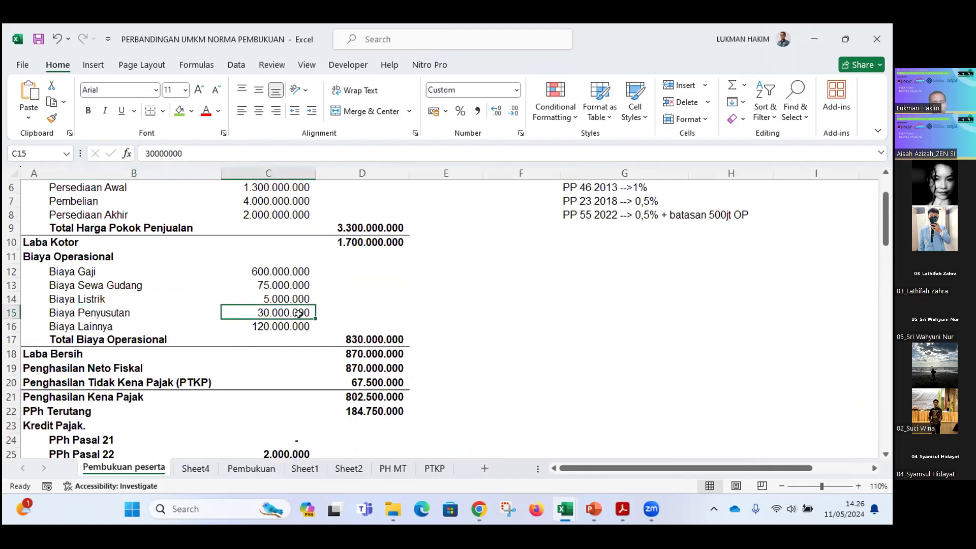
pyautogui.scroll(-5, 292, 324)
pyautogui.scroll(-3, 293, 324)
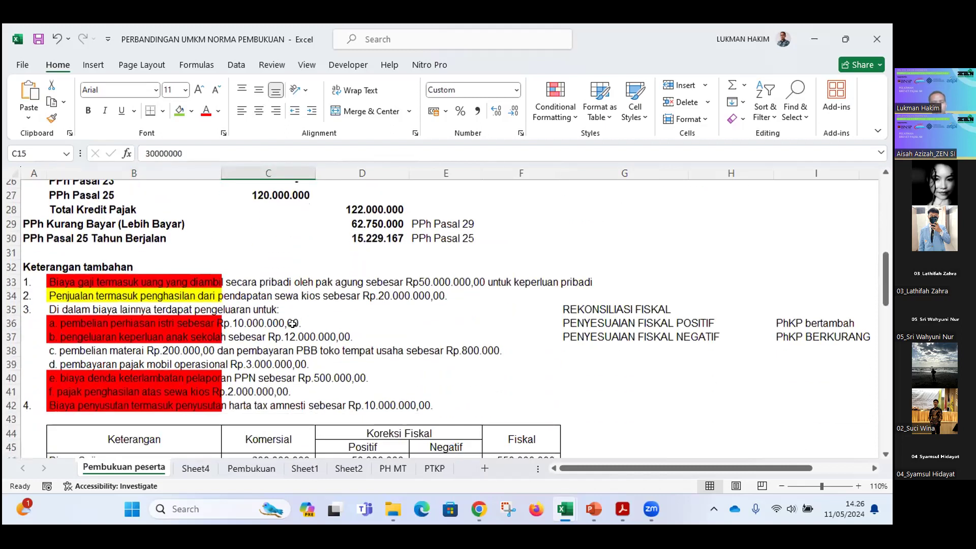
pyautogui.click(257, 354)
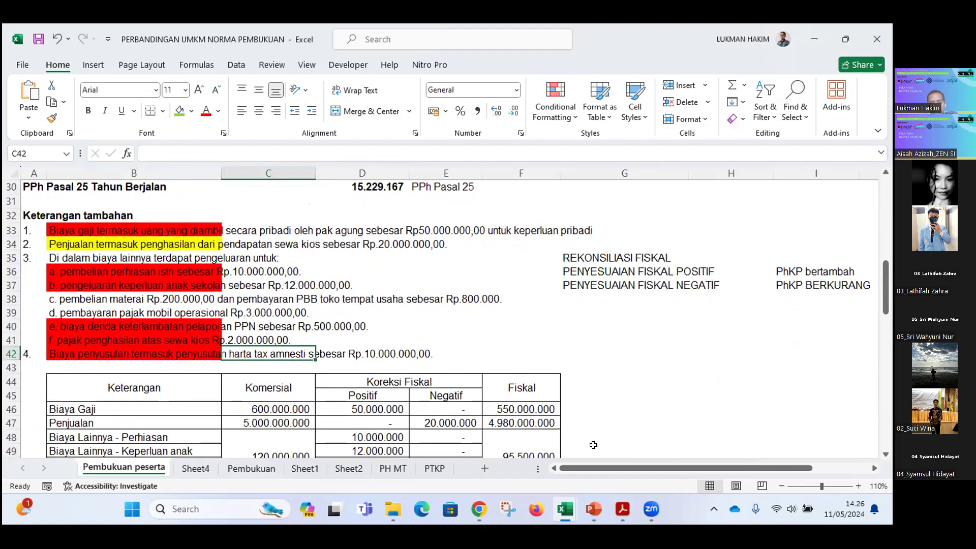
# - Switch to the 1770 workbook and look over the header and Bagian A of form 1770-I halaman 1
pyautogui.moveTo(567, 510)
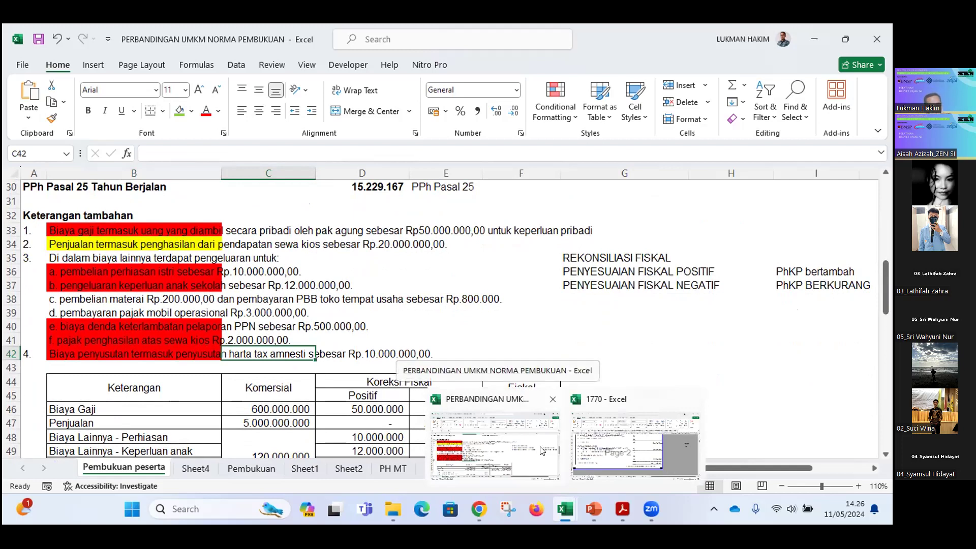
pyautogui.click(630, 450)
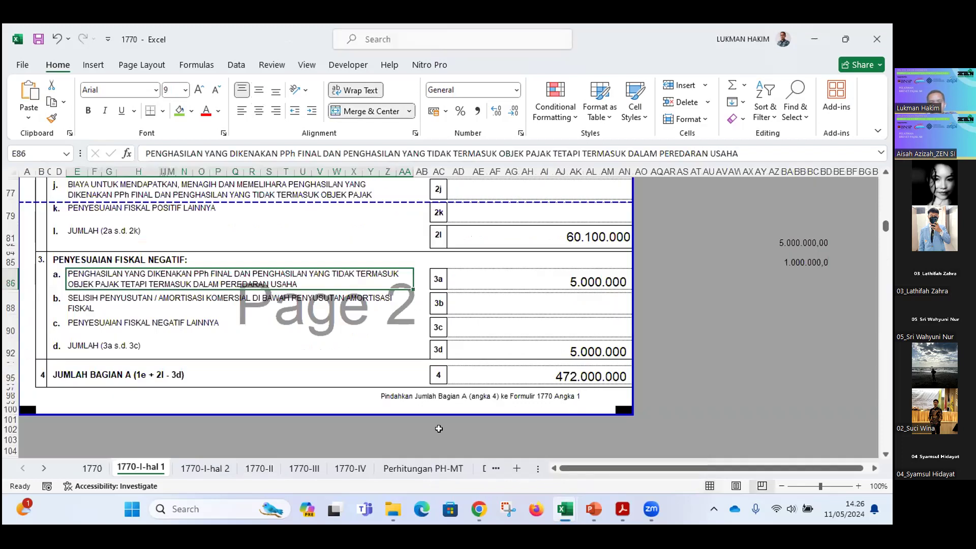
pyautogui.scroll(5, 231, 413)
pyautogui.scroll(15, 230, 414)
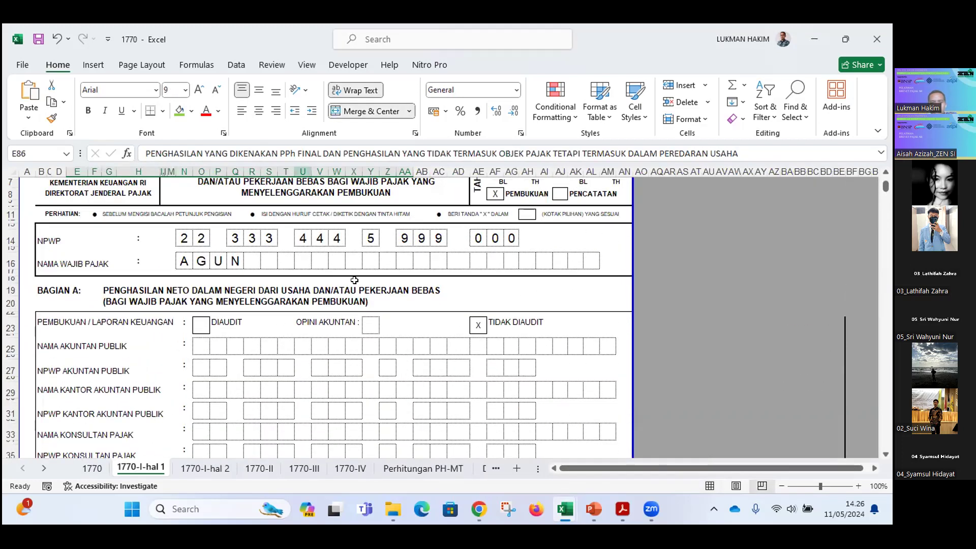
pyautogui.scroll(-2, 251, 314)
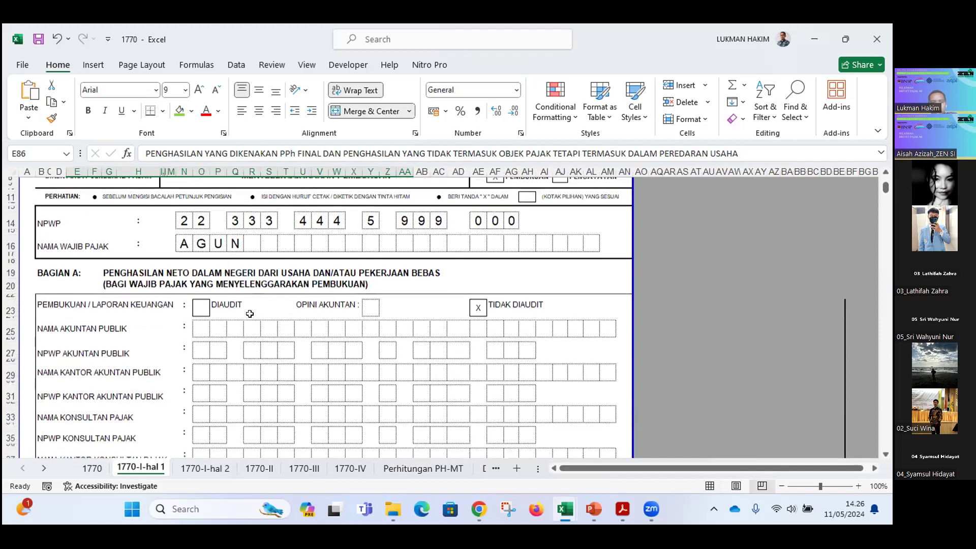
pyautogui.scroll(3, 124, 215)
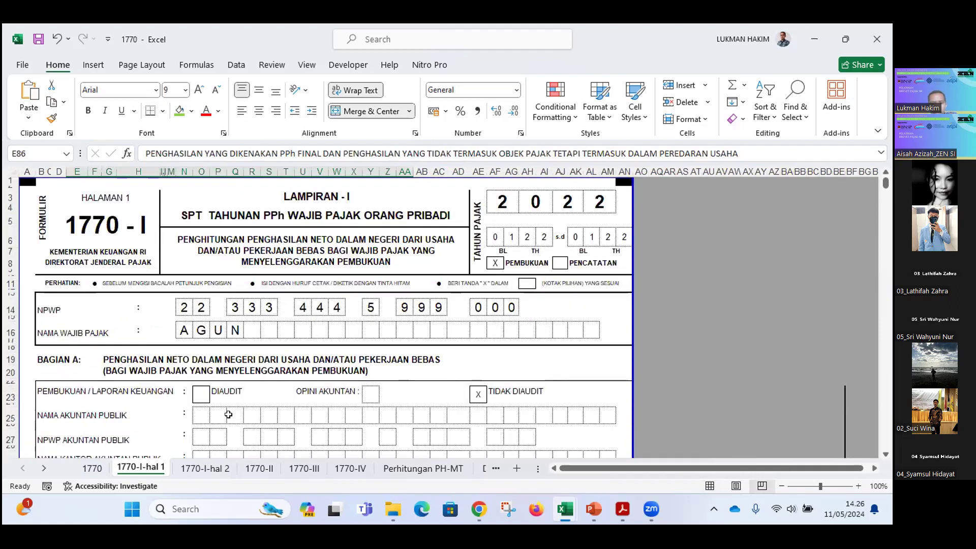
# - Go through the remaining attachments up to 1770-IV and review the assets listed under Harta Pada Akhir Tahun
pyautogui.click(212, 468)
pyautogui.click(259, 469)
pyautogui.click(304, 468)
pyautogui.click(351, 469)
pyautogui.scroll(2, 315, 364)
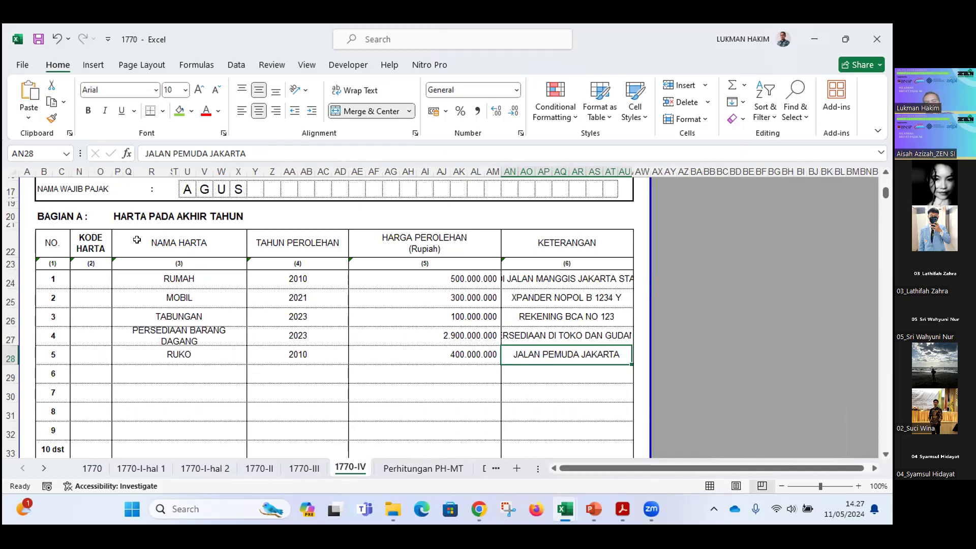
pyautogui.click(215, 213)
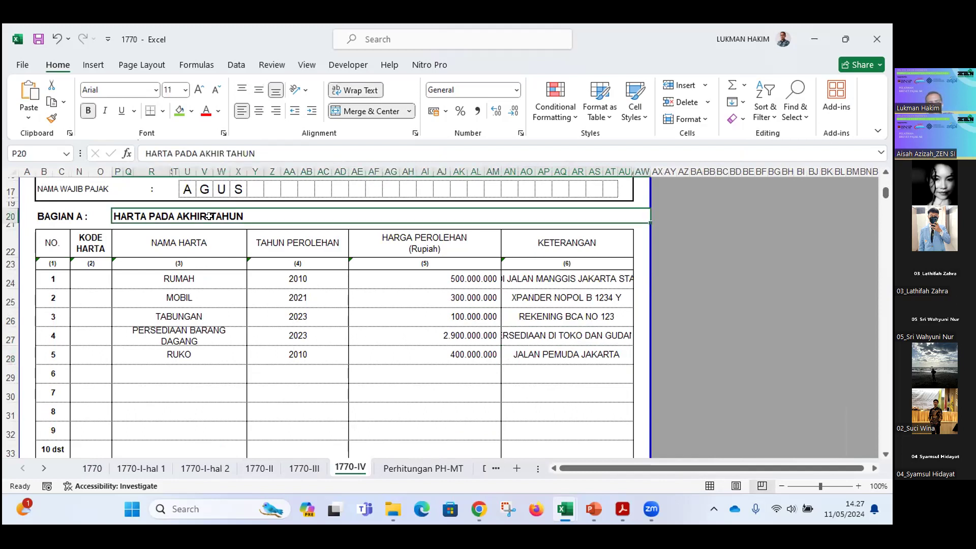
pyautogui.click(174, 262)
pyautogui.click(174, 297)
pyautogui.press('Down')
pyautogui.press('Down')
pyautogui.press('Down')
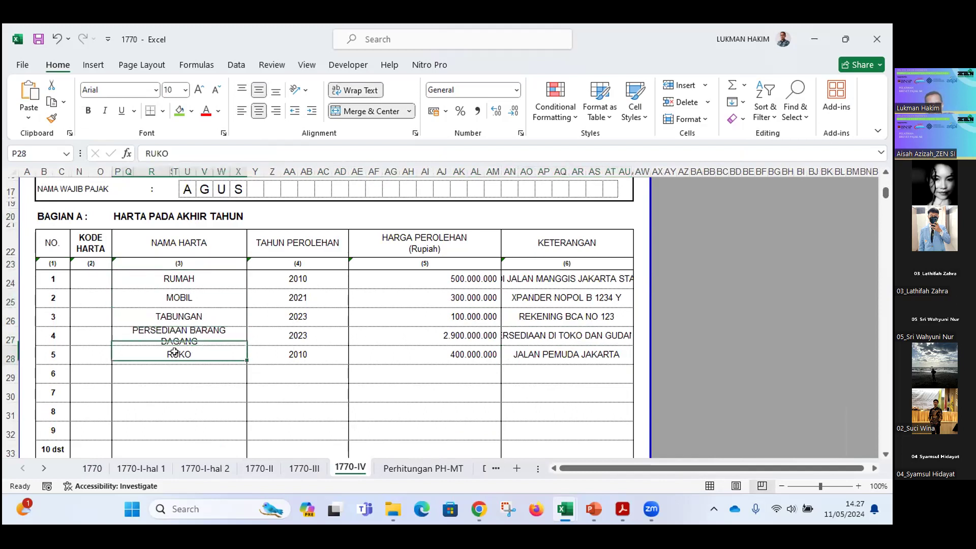
# - Highlight the asset table on 1770-IV to examine its columns, and view the main 1770 form
pyautogui.moveTo(102, 214)
pyautogui.mouseDown()
pyautogui.moveTo(153, 239)
pyautogui.moveTo(236, 321)
pyautogui.moveTo(230, 392)
pyautogui.mouseUp()
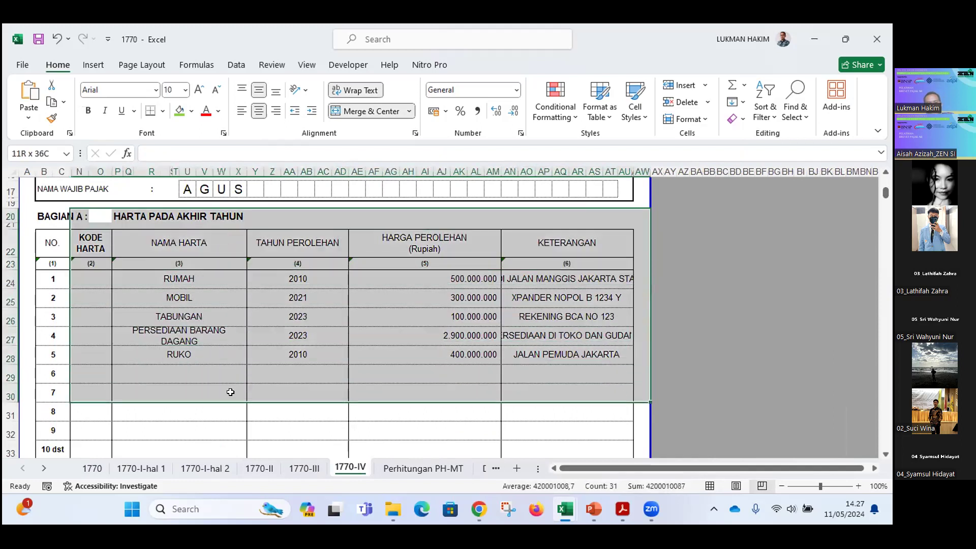
pyautogui.click(218, 353)
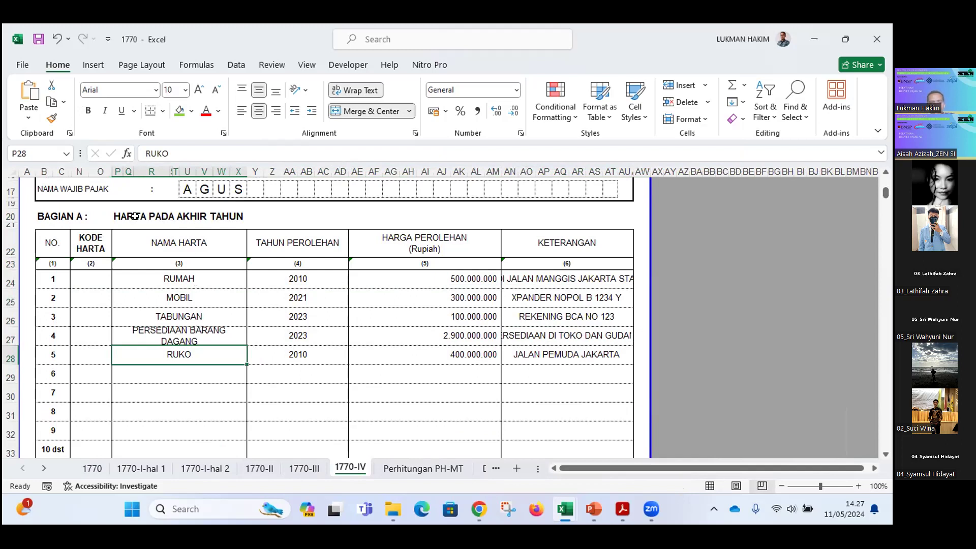
pyautogui.moveTo(135, 235)
pyautogui.mouseDown()
pyautogui.moveTo(136, 244)
pyautogui.moveTo(422, 280)
pyautogui.moveTo(561, 405)
pyautogui.mouseUp()
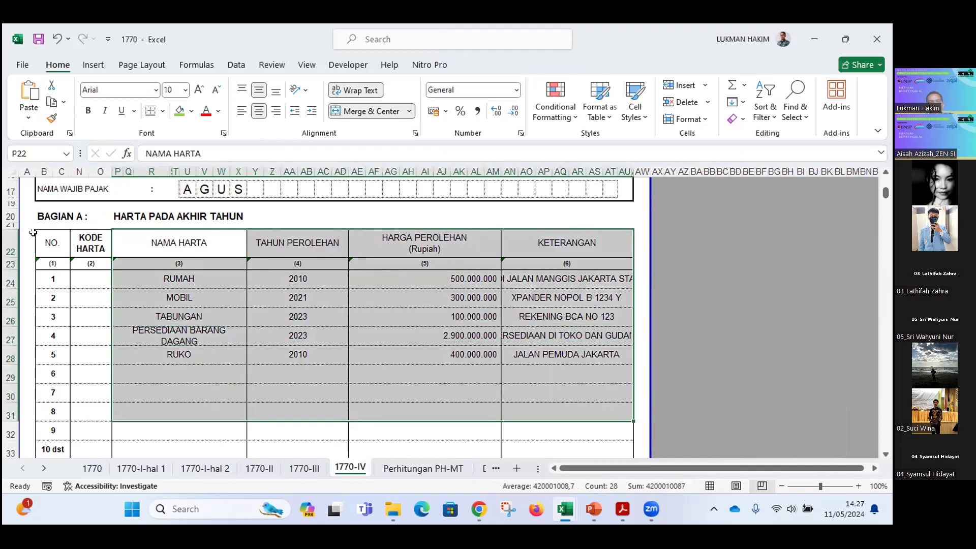
pyautogui.moveTo(37, 235); pyautogui.dragTo(565, 384)
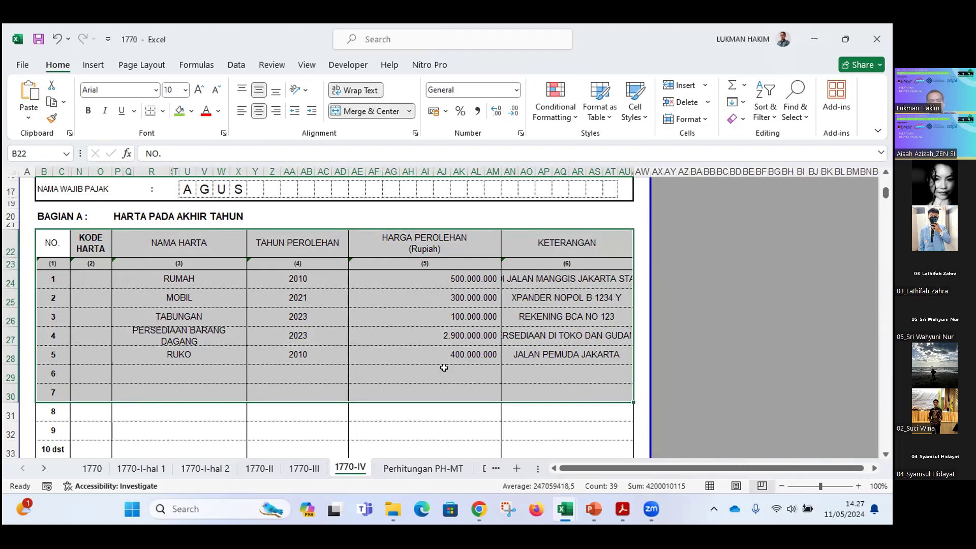
pyautogui.click(92, 468)
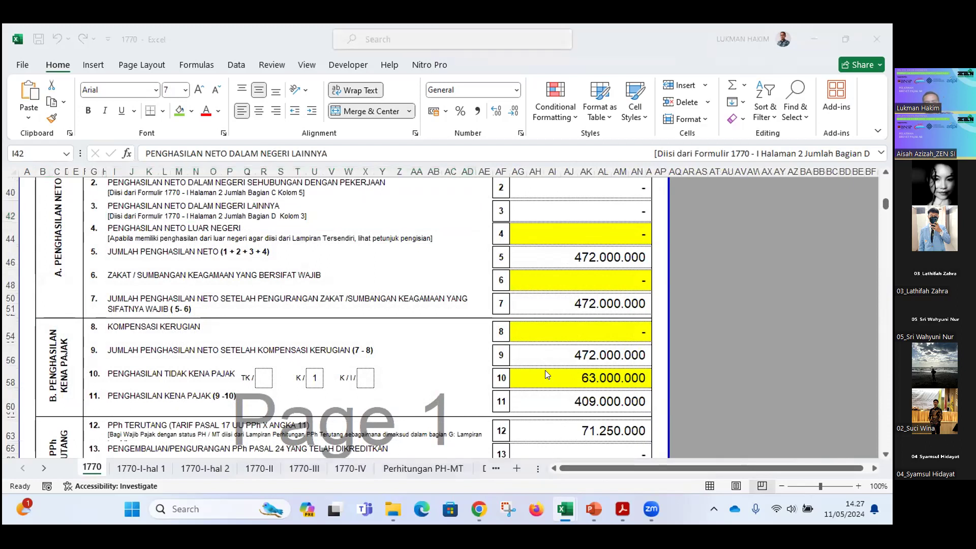
# - Return to the PERBANDINGAN UMKM NORMA PEMBUKUAN workbook and reread note 4 on the depreciation of tax amnesty assets
pyautogui.hotkey('ctrl', 'Tab')
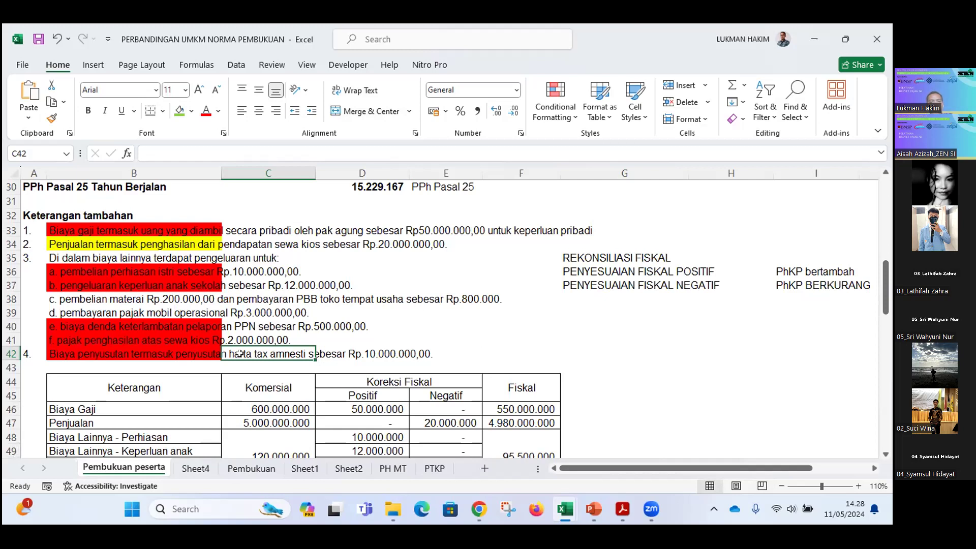
pyautogui.scroll(-1, 115, 316)
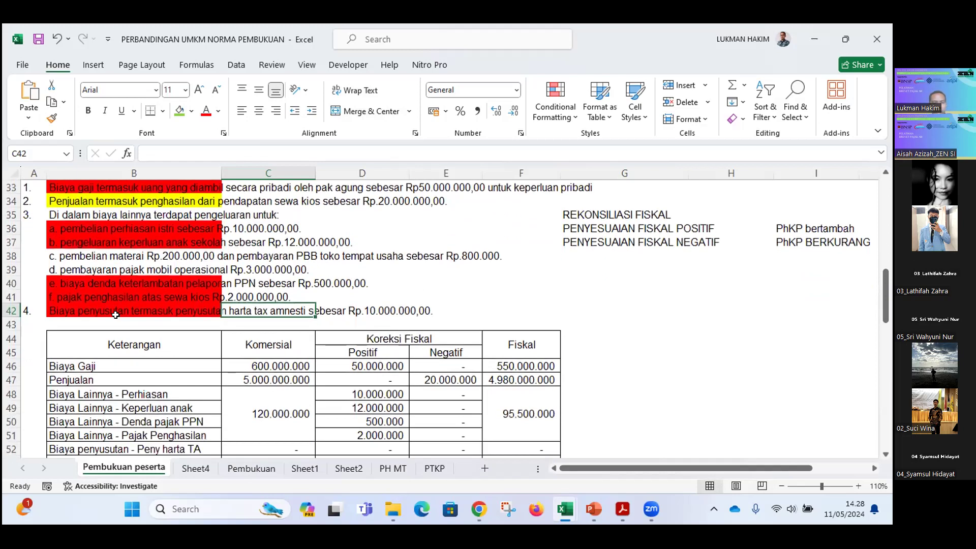
pyautogui.click(71, 311)
pyautogui.click(270, 313)
pyautogui.click(374, 305)
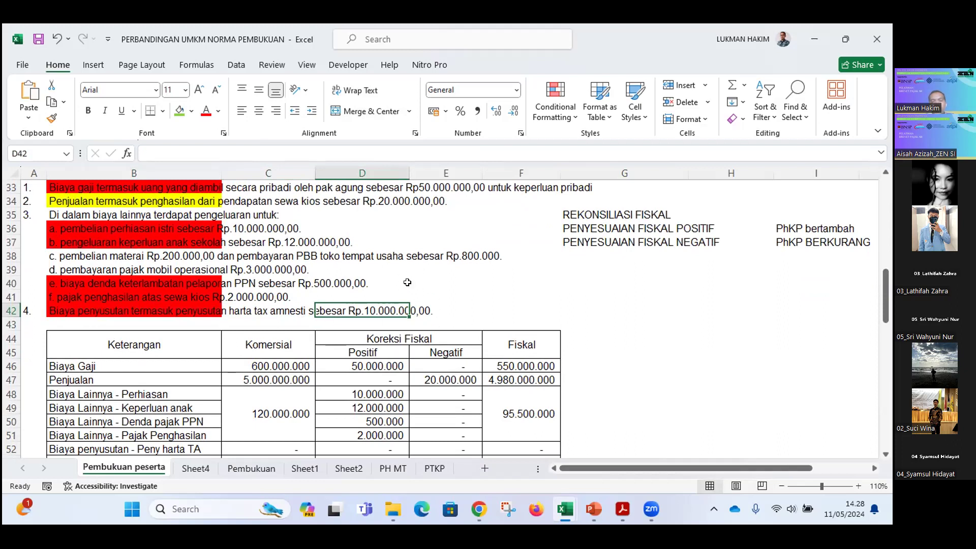
pyautogui.scroll(2, 303, 280)
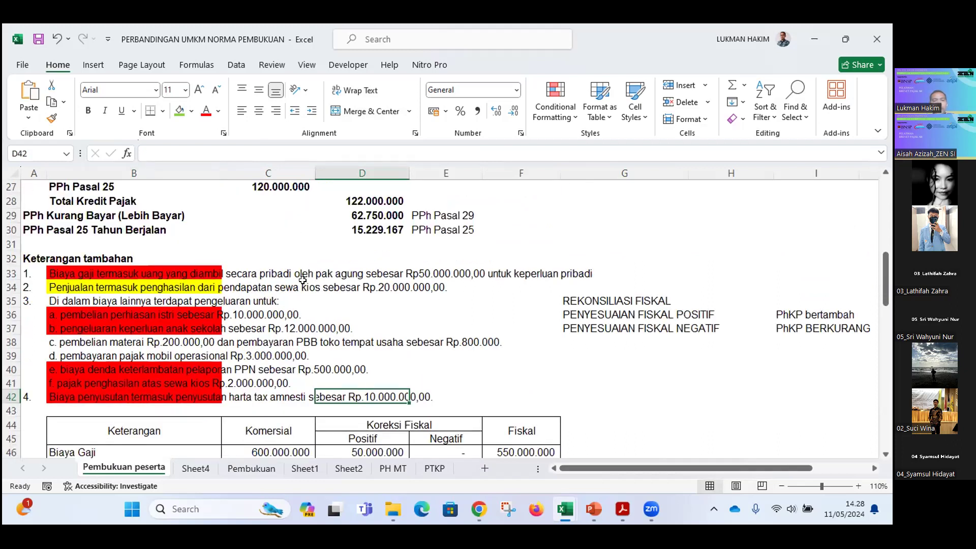
pyautogui.scroll(-3, 300, 279)
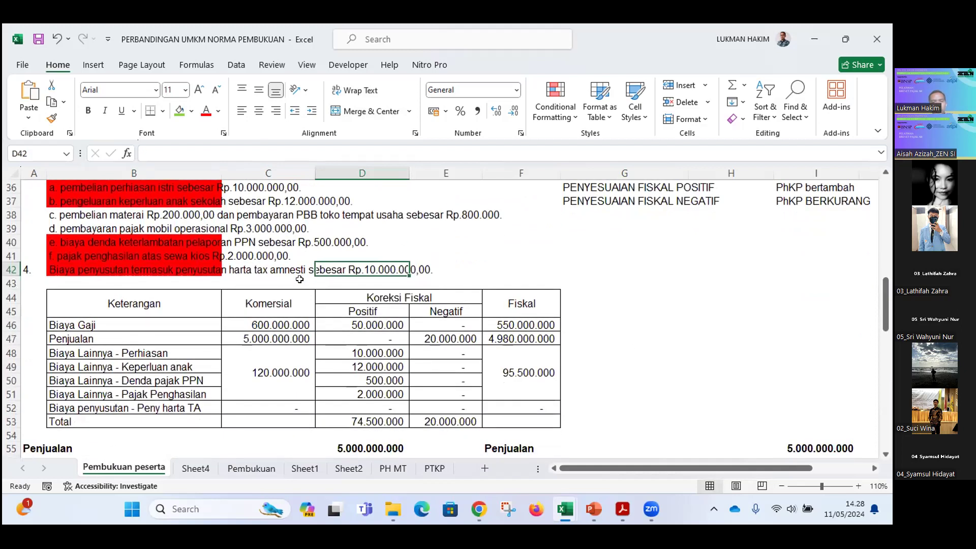
# - Enter 30000000 from the income statement's Biaya Penyusutan as the Komersial value of Biaya penyusutan - Peny harta TA
pyautogui.click(293, 407)
pyautogui.scroll(2, 428, 366)
pyautogui.scroll(7, 428, 366)
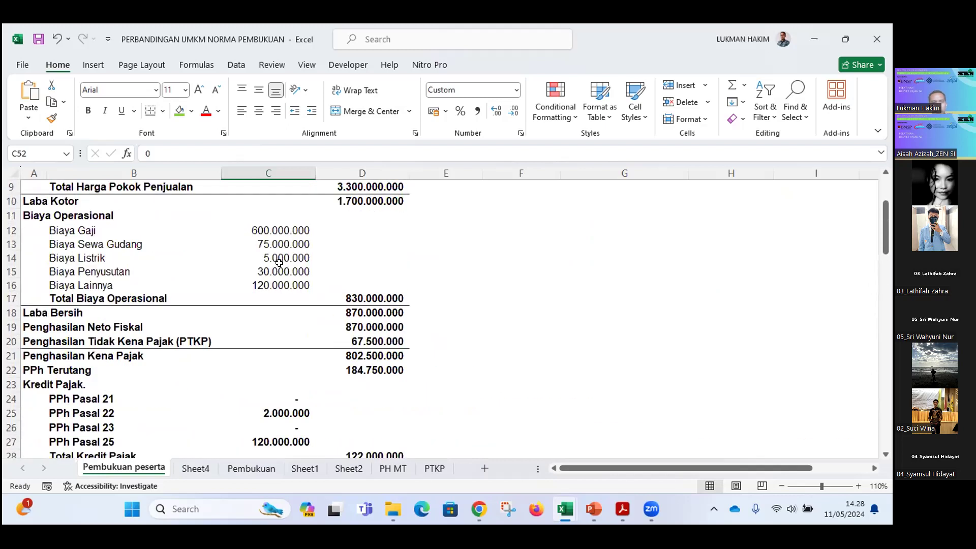
pyautogui.click(280, 270)
pyautogui.scroll(-9, 447, 305)
pyautogui.scroll(-2, 447, 305)
pyautogui.click(281, 320)
pyautogui.write('30000000')
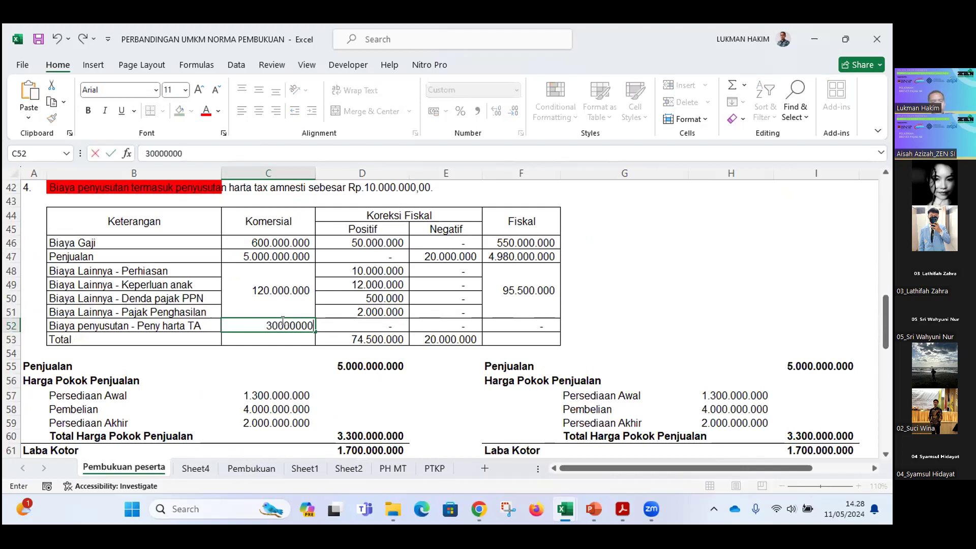
pyautogui.press('Tab')
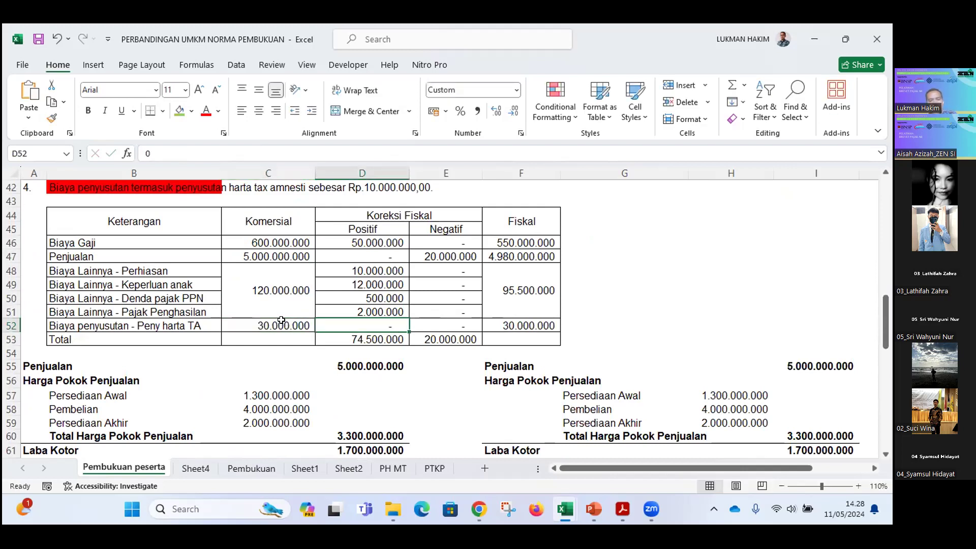
# - Enter 10000000 from note 4 as the Positif fiscal correction of Biaya penyusutan - Peny harta TA
pyautogui.write('10000000')
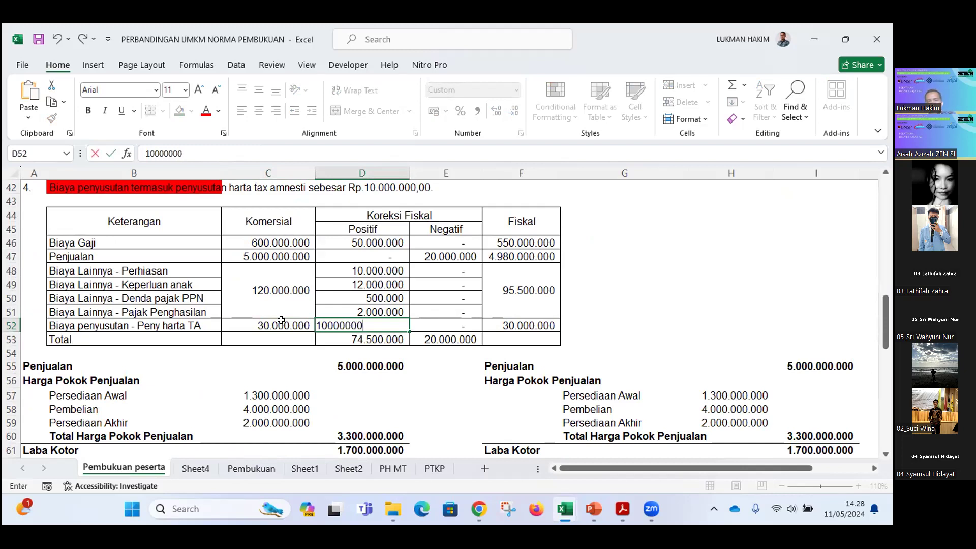
pyautogui.press('Return')
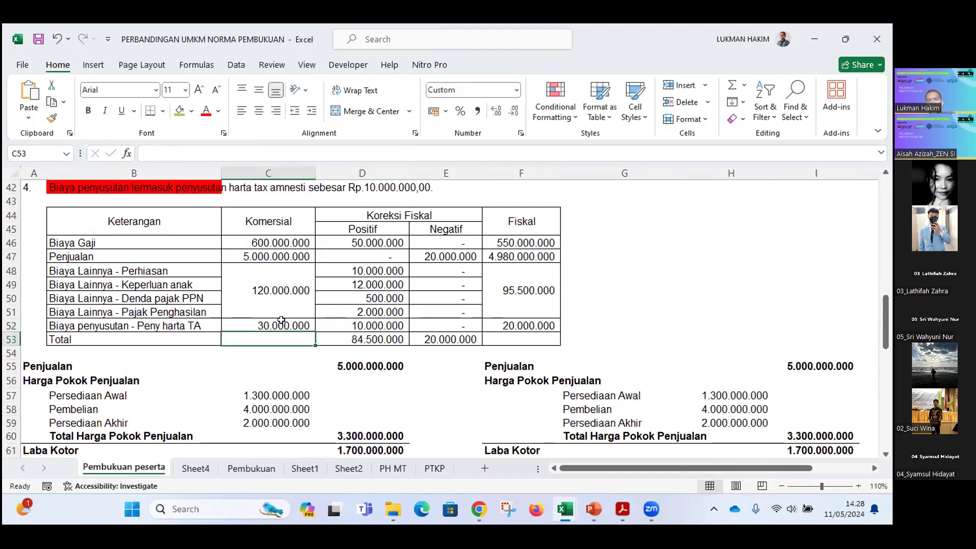
pyautogui.click(280, 323)
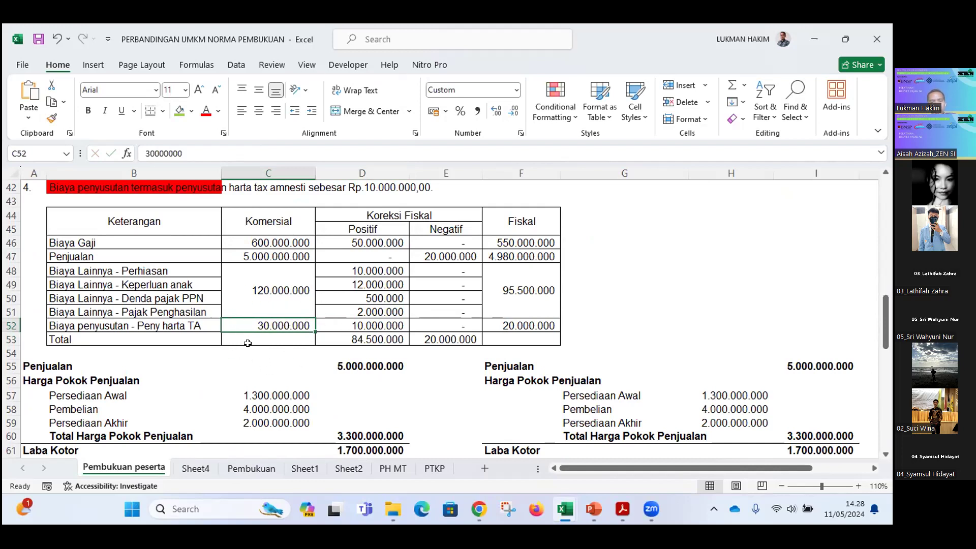
# - Inspect the Fiskal formula of Biaya penyusutan - Peny harta TA and the Total formulas of the Positif and Negatif corrections
pyautogui.click(520, 324)
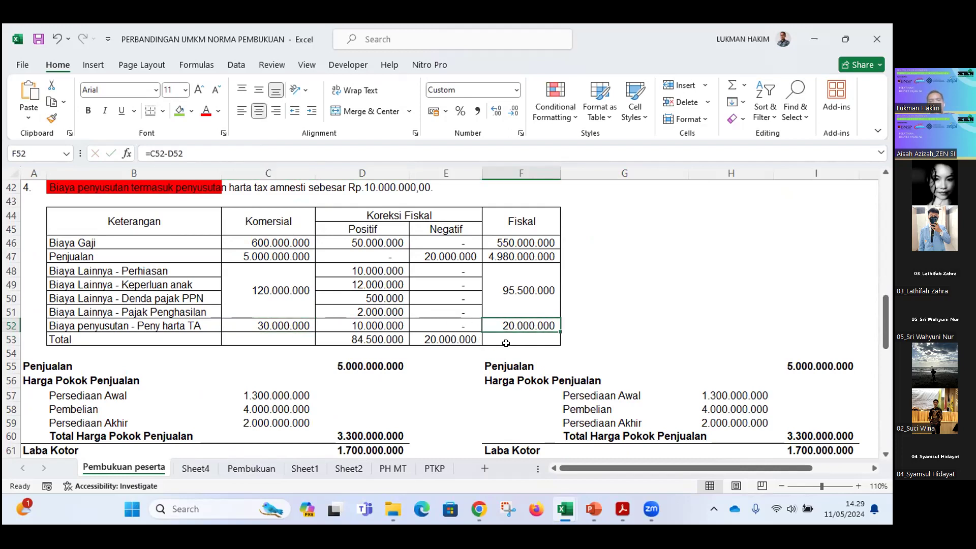
pyautogui.moveTo(370, 229); pyautogui.dragTo(363, 338)
pyautogui.click(378, 339)
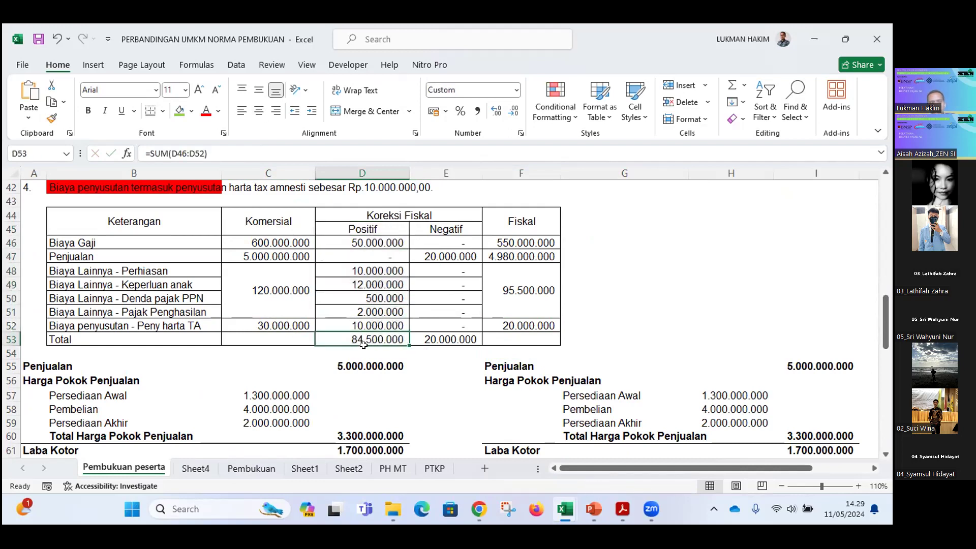
pyautogui.click(444, 339)
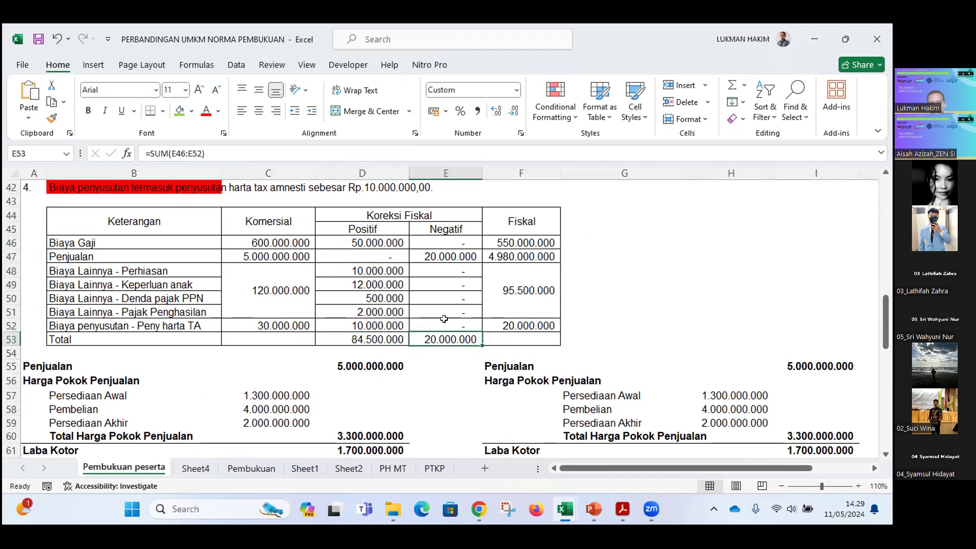
# - Review the two income statements below the reconciliation table, from Penjualan through PPh Terutang, with and without fiscal adjustments
pyautogui.scroll(-2, 435, 326)
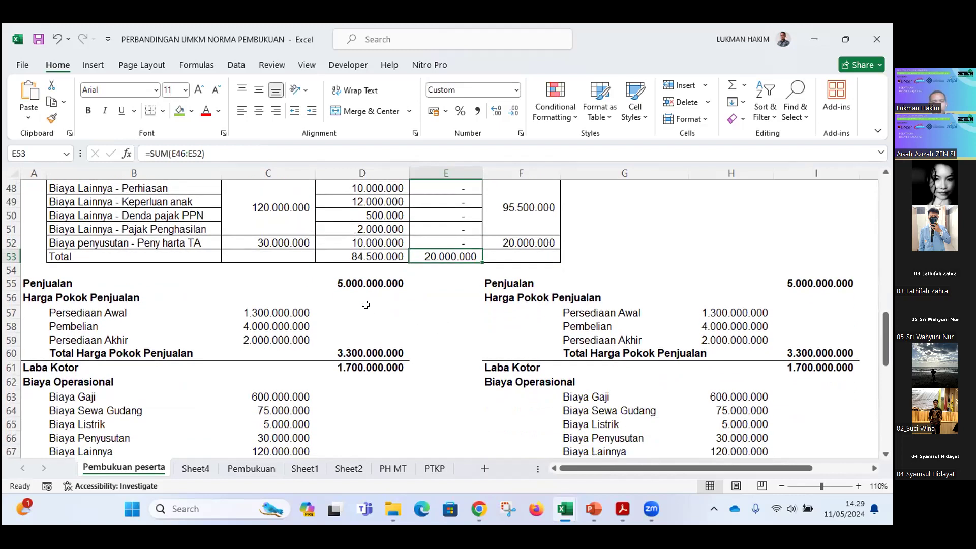
pyautogui.scroll(-4, 366, 308)
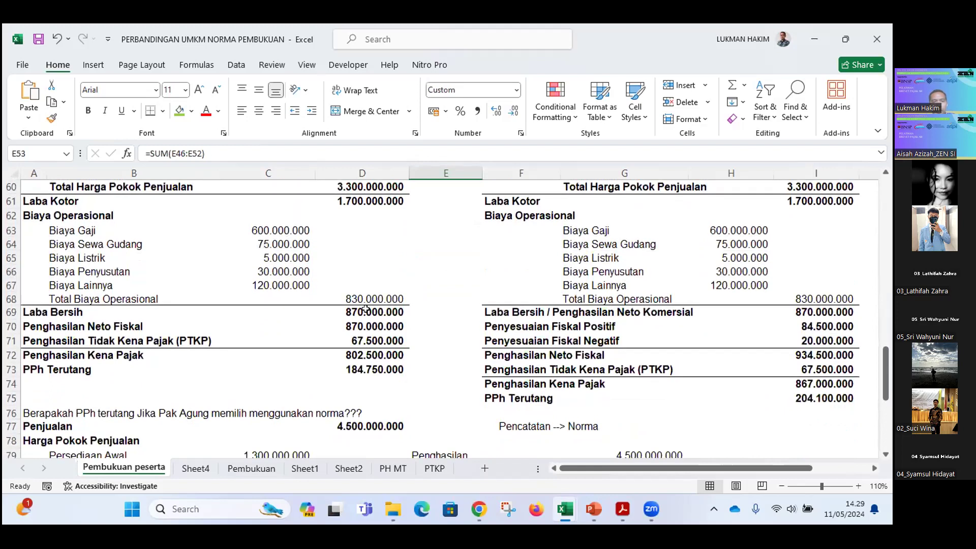
pyautogui.scroll(-1, 366, 308)
pyautogui.scroll(-1, 365, 309)
pyautogui.scroll(1, 365, 308)
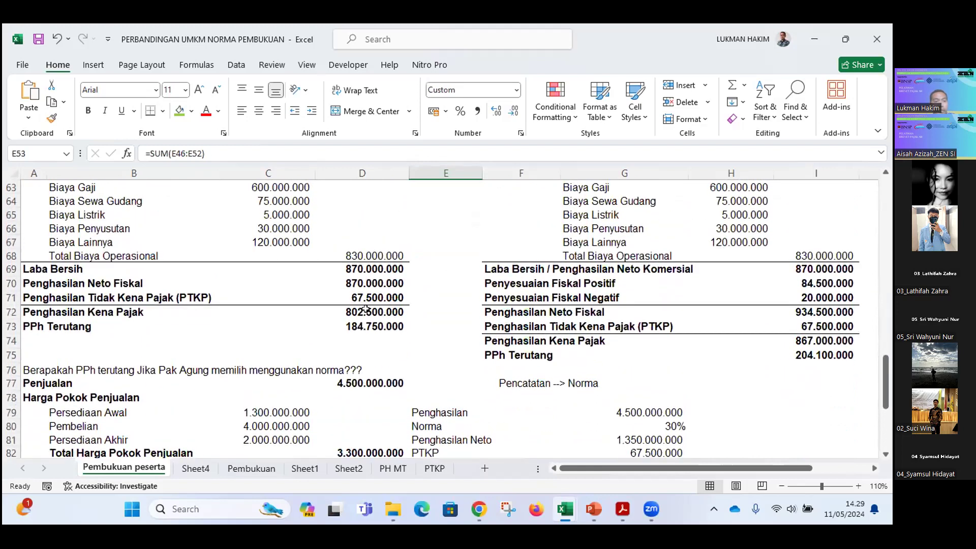
pyautogui.scroll(1, 365, 309)
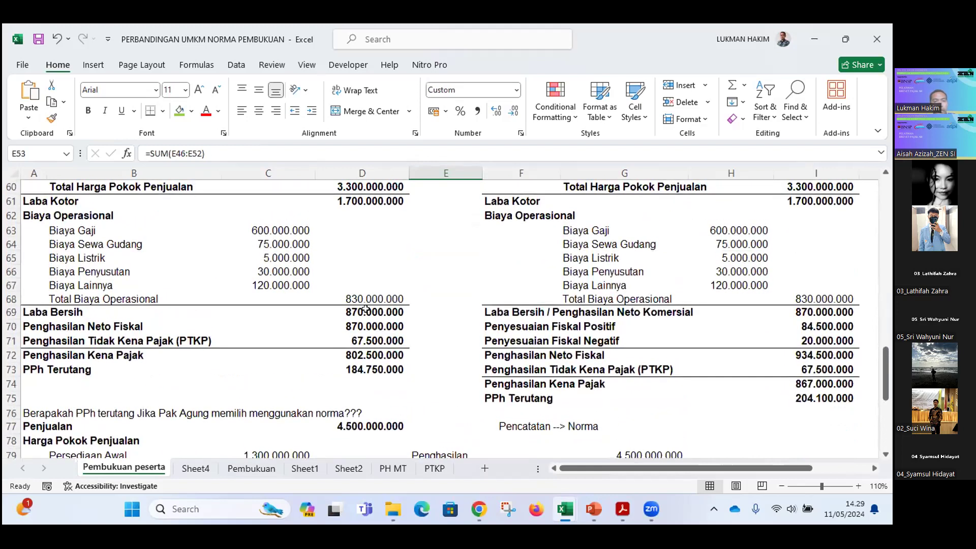
pyautogui.scroll(2, 366, 309)
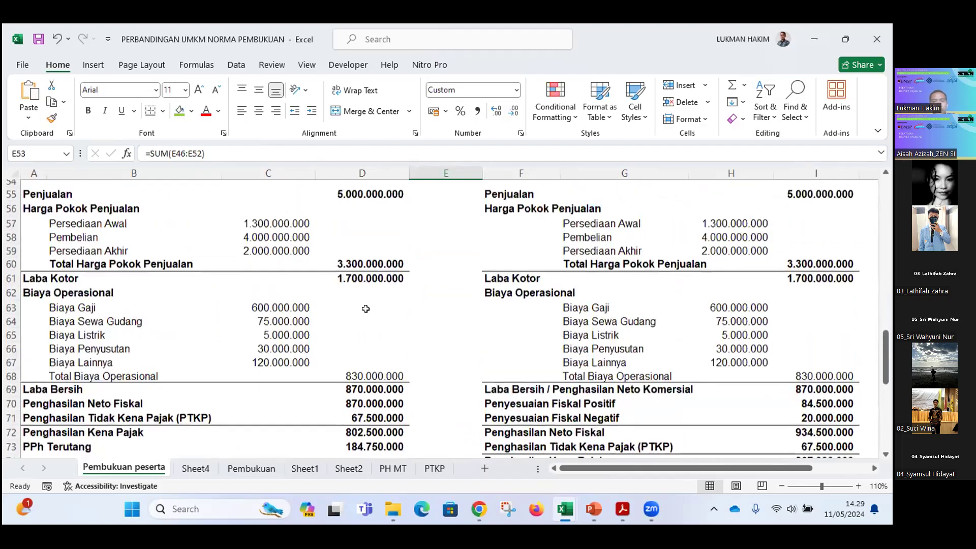
pyautogui.scroll(-5, 365, 309)
pyautogui.scroll(2, 366, 308)
pyautogui.scroll(4, 366, 309)
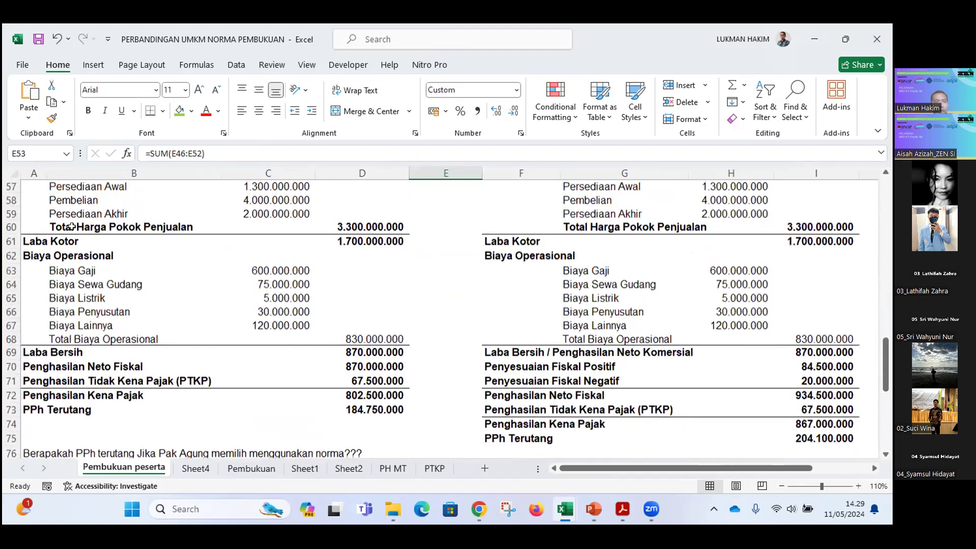
pyautogui.scroll(2, 266, 227)
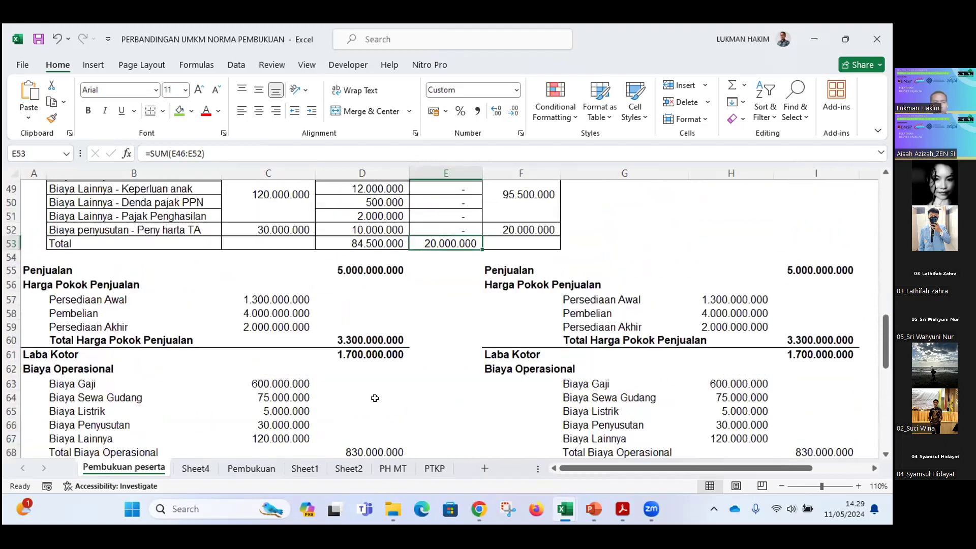
pyautogui.scroll(-1, 368, 404)
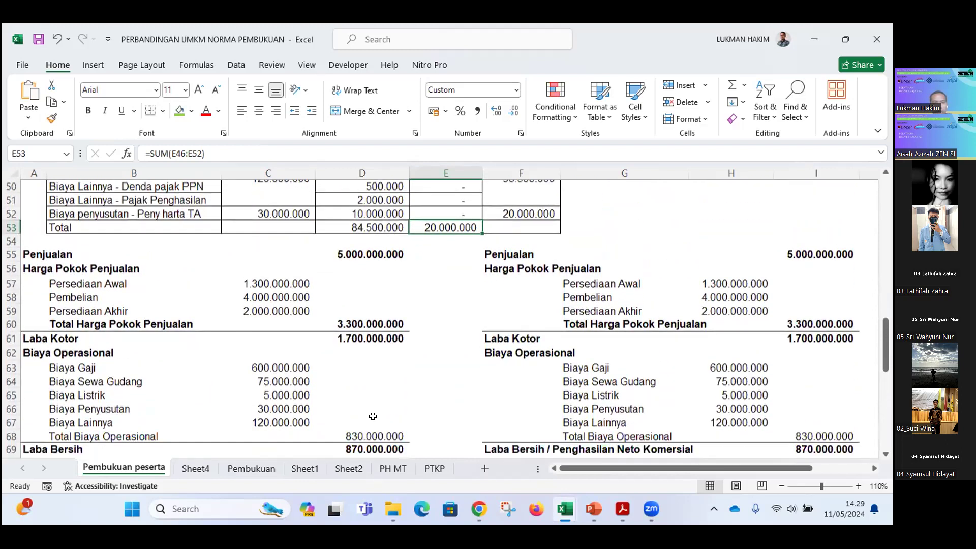
# - Fill the income statement without fiscal adjustments, A55:D73, with yellow
pyautogui.moveTo(36, 244); pyautogui.dragTo(377, 425)
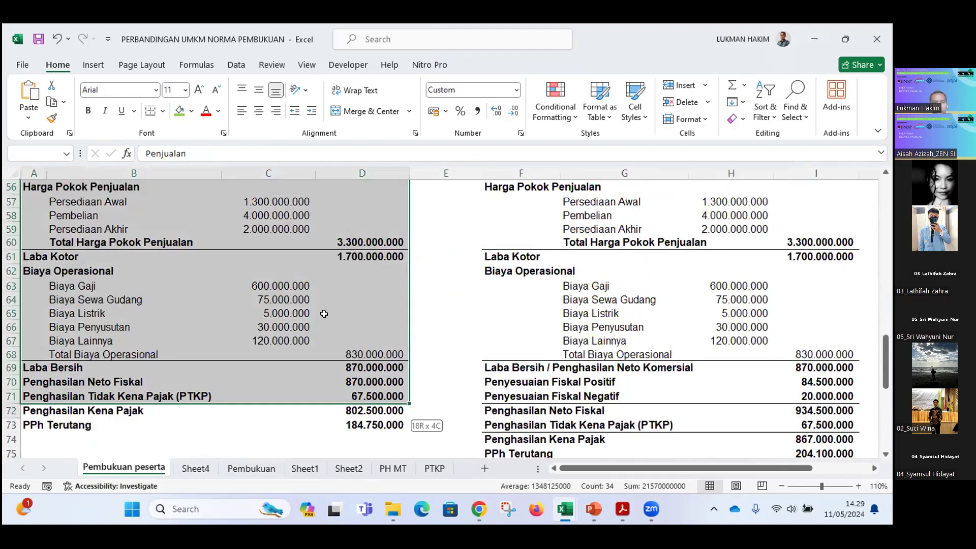
pyautogui.click(192, 111)
pyautogui.click(212, 233)
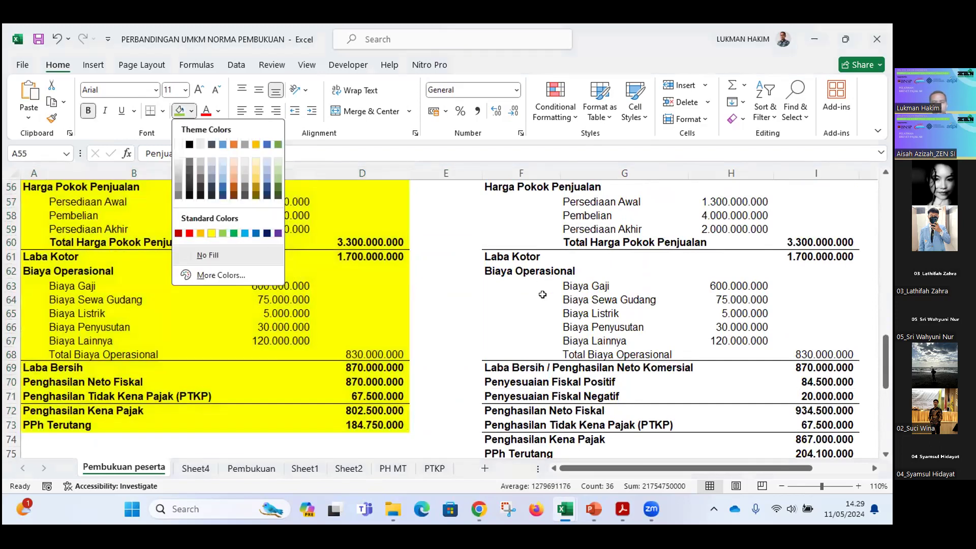
# - Examine Penjualan and Laba Bersih / Penghasilan Neto Komersial in the income statement that includes fiscal adjustments
pyautogui.scroll(4, 543, 290)
pyautogui.click(542, 281)
pyautogui.scroll(-3, 513, 214)
pyautogui.click(793, 198)
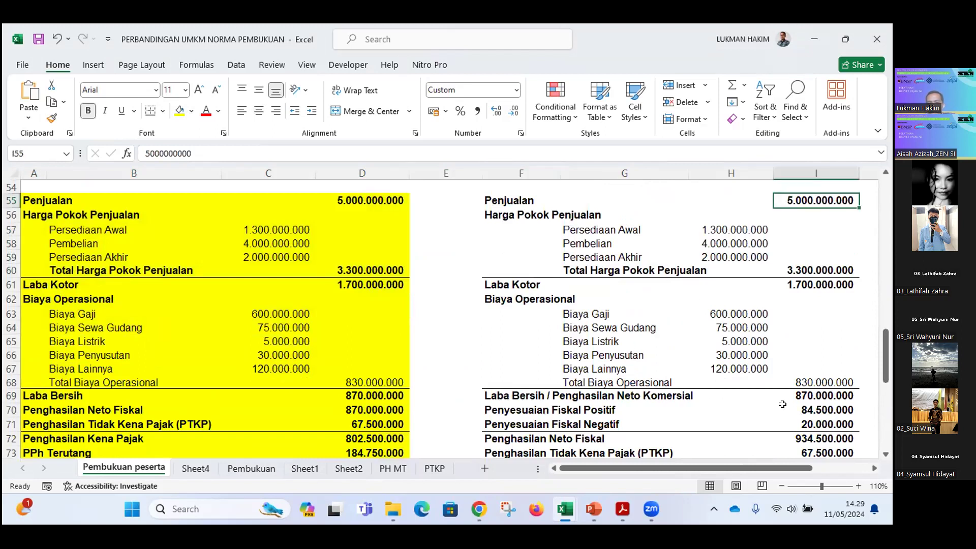
pyautogui.click(822, 395)
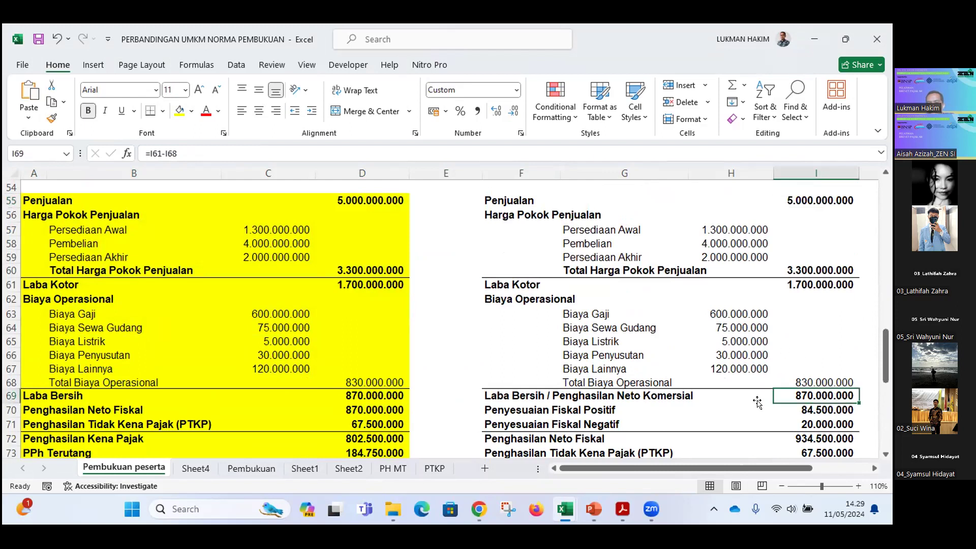
# - Link Penyesuaian Fiskal Positif in I70 to the reconciliation table's Positif total with =D53
pyautogui.scroll(-1, 814, 366)
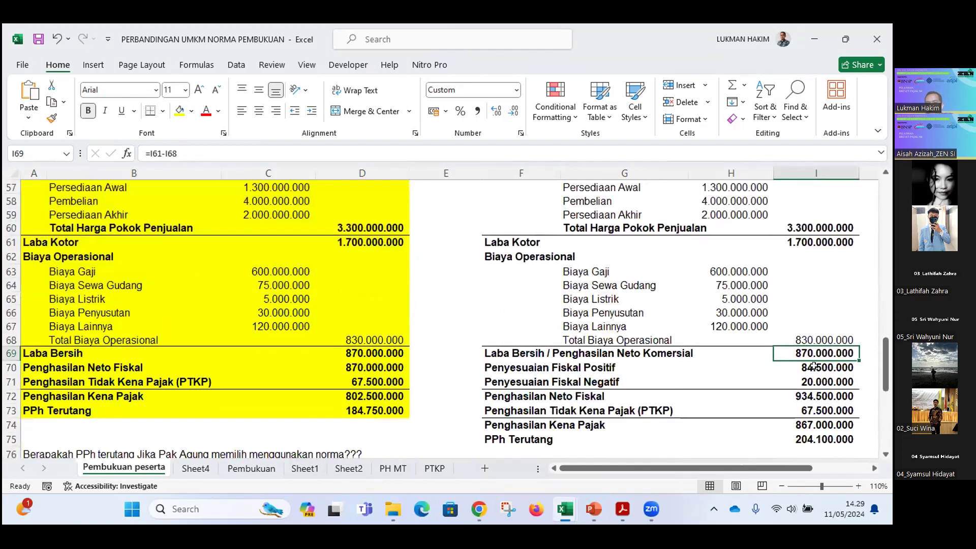
pyautogui.press('Down')
pyautogui.write('=')
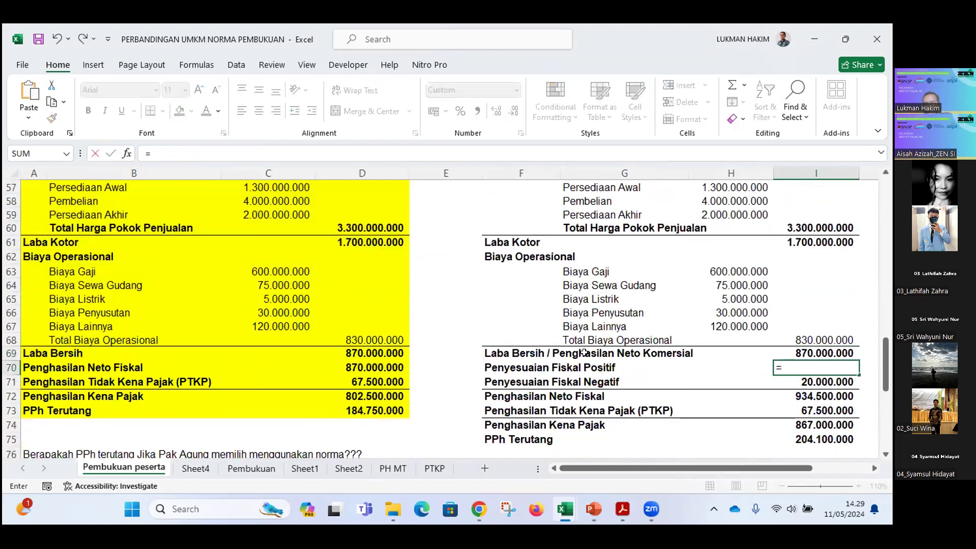
pyautogui.scroll(4, 373, 293)
pyautogui.click(365, 293)
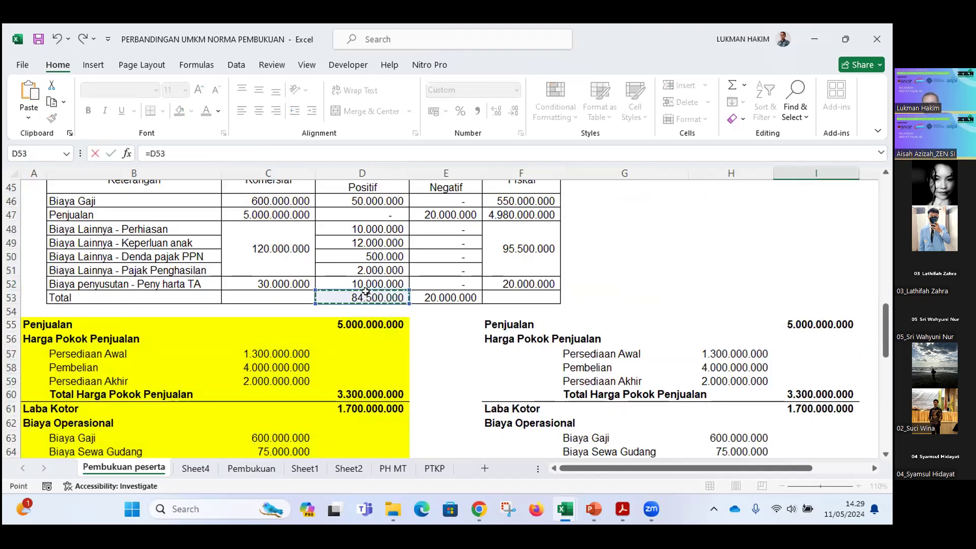
pyautogui.press('Return')
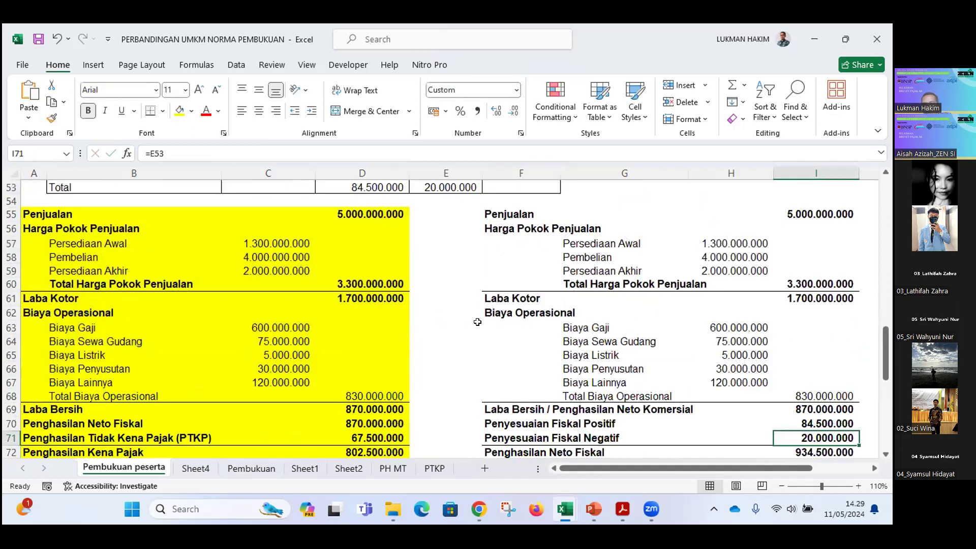
# - Link Penyesuaian Fiskal Negatif in I71 to the reconciliation table's Negatif total with =E53
pyautogui.scroll(-1, 477, 322)
pyautogui.write('=')
pyautogui.scroll(1, 560, 314)
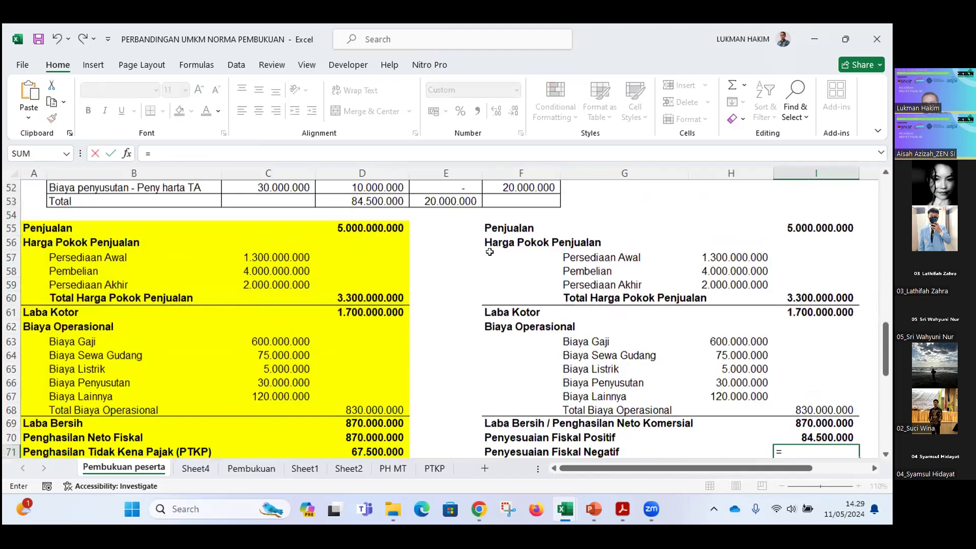
pyautogui.scroll(1, 450, 228)
pyautogui.click(450, 227)
pyautogui.press('Return')
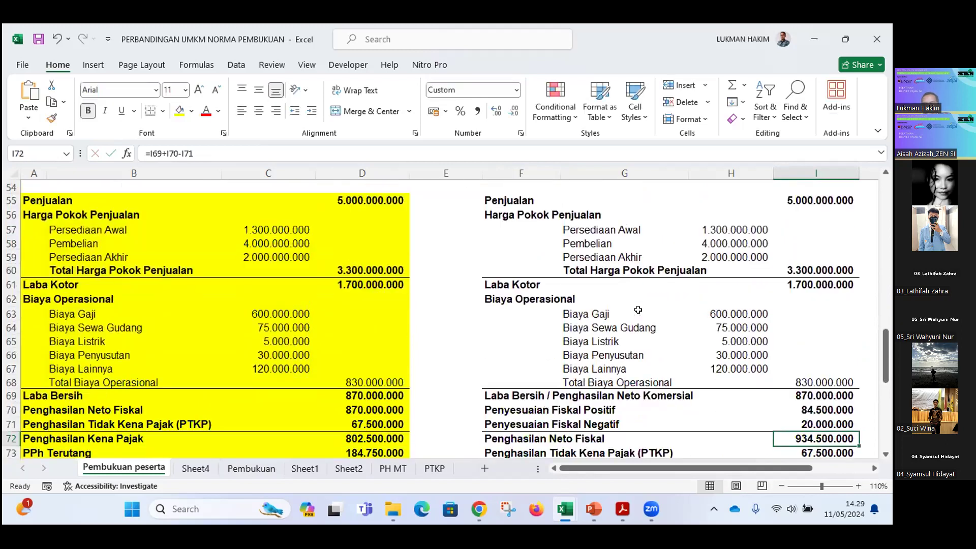
# - Check Penghasilan Neto Fiskal, PTKP, Penghasilan Kena Pajak and PPh Terutang in the fiscally adjusted statement
pyautogui.scroll(-1, 638, 311)
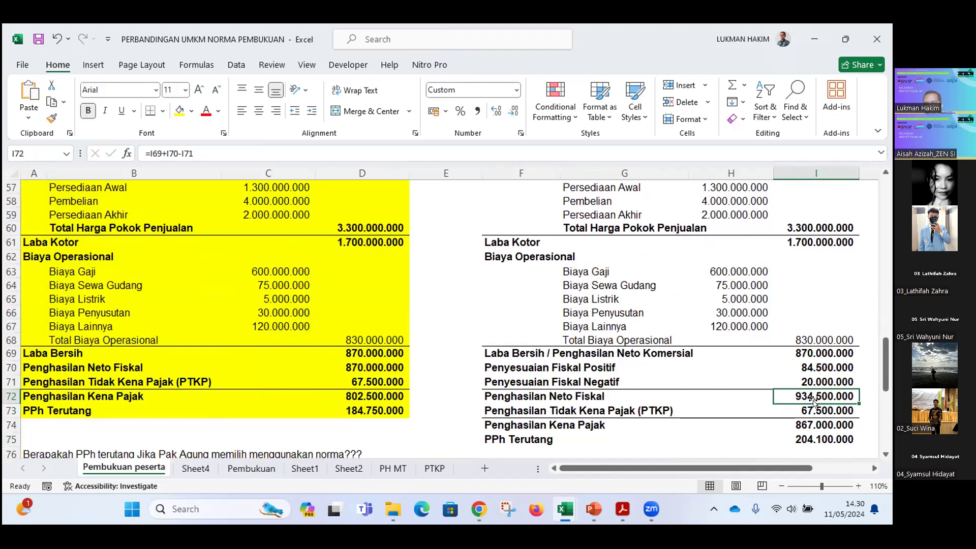
pyautogui.click(790, 413)
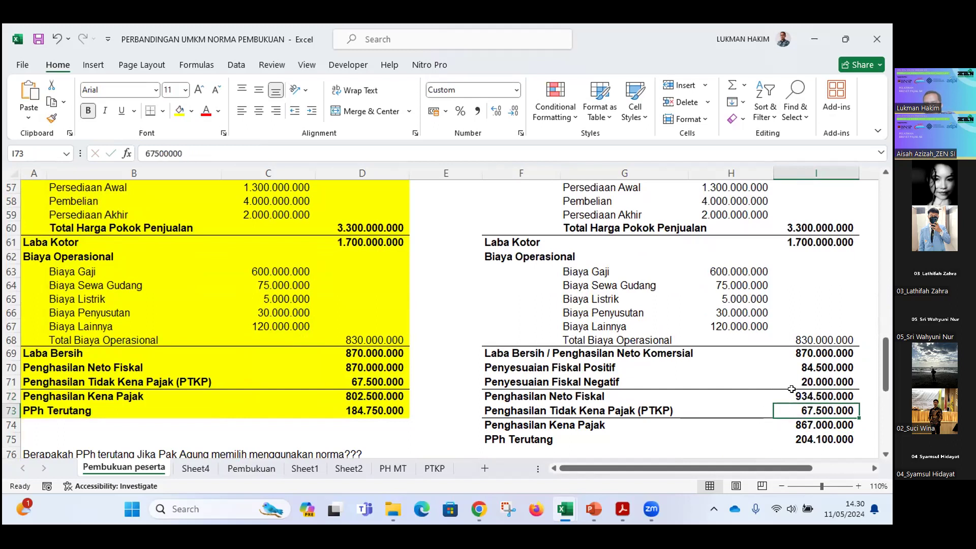
pyautogui.click(506, 426)
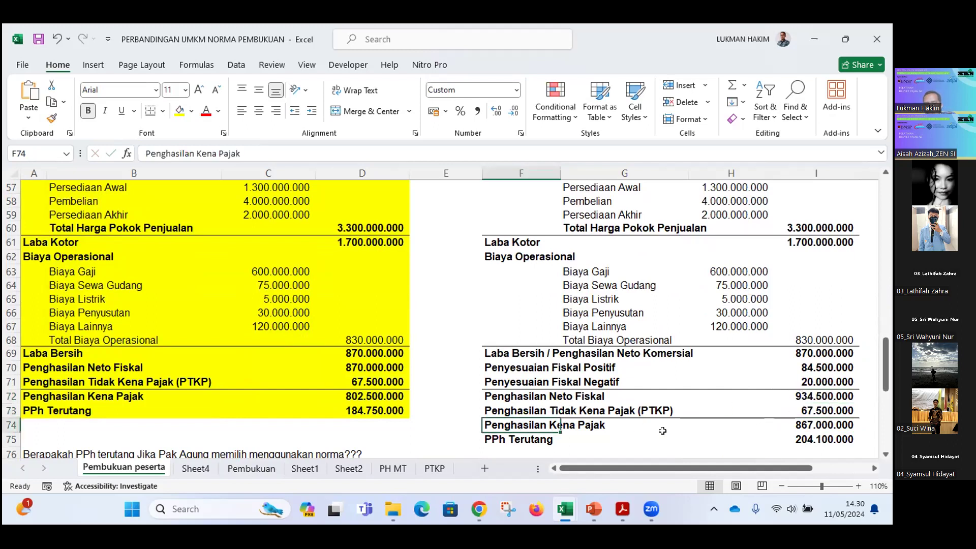
pyautogui.click(821, 420)
pyautogui.scroll(-1, 816, 416)
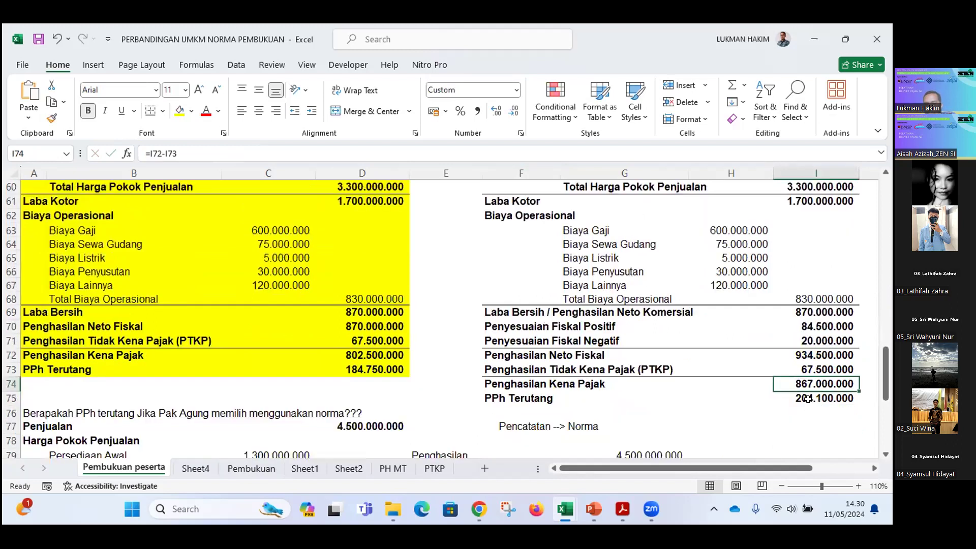
pyautogui.press('Down')
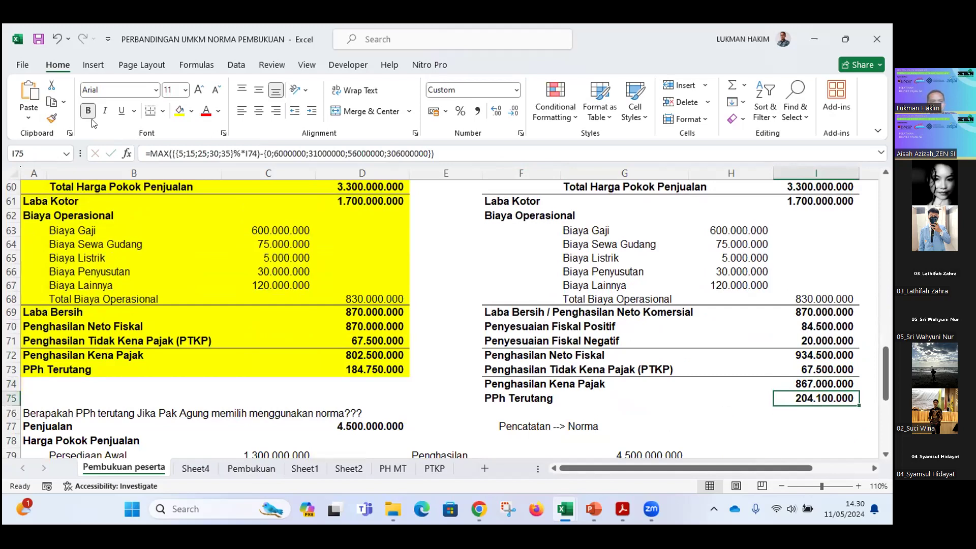
# - Draw a straight arrow about 24.2 cm wide from the yellow statement's PPh Terutang to the adjusted statement's PPh Terutang value
pyautogui.click(93, 64)
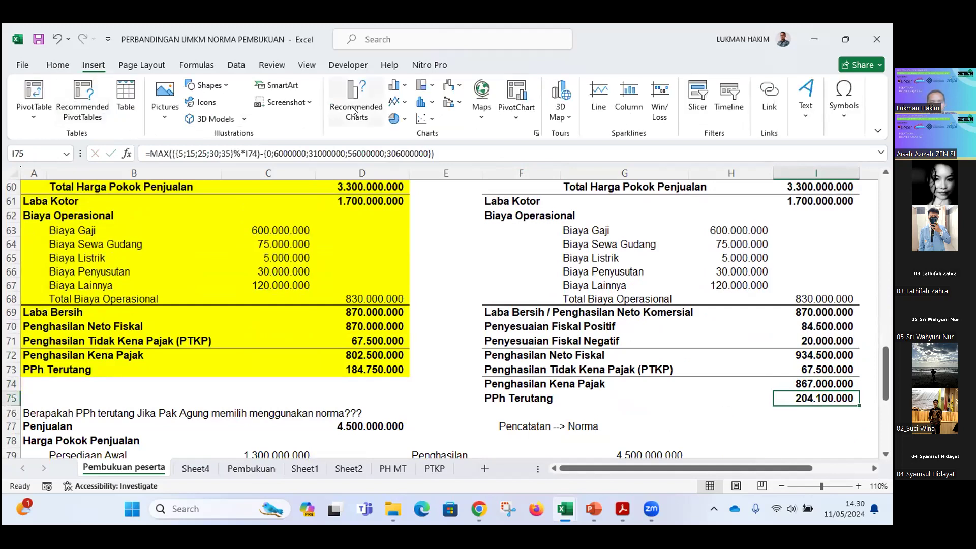
pyautogui.click(208, 84)
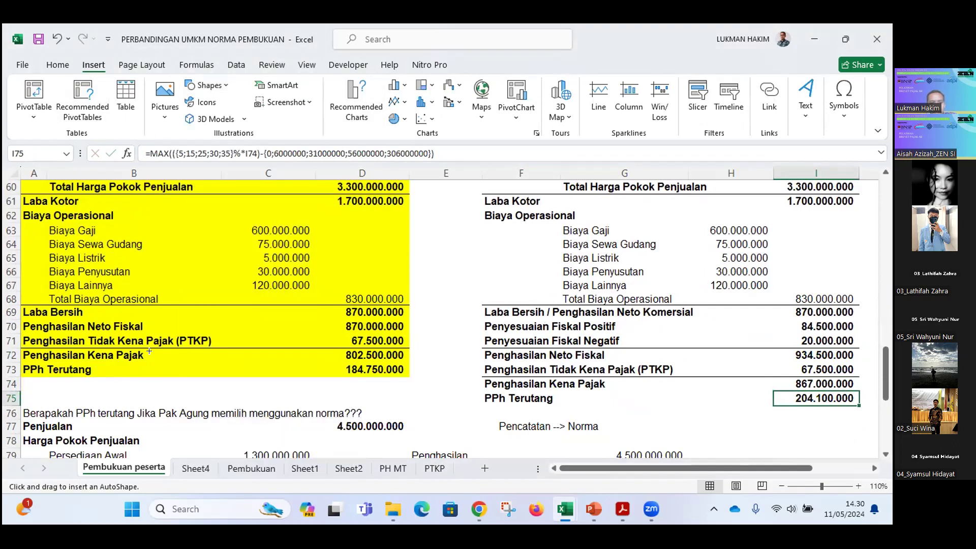
pyautogui.moveTo(730, 392); pyautogui.dragTo(755, 403)
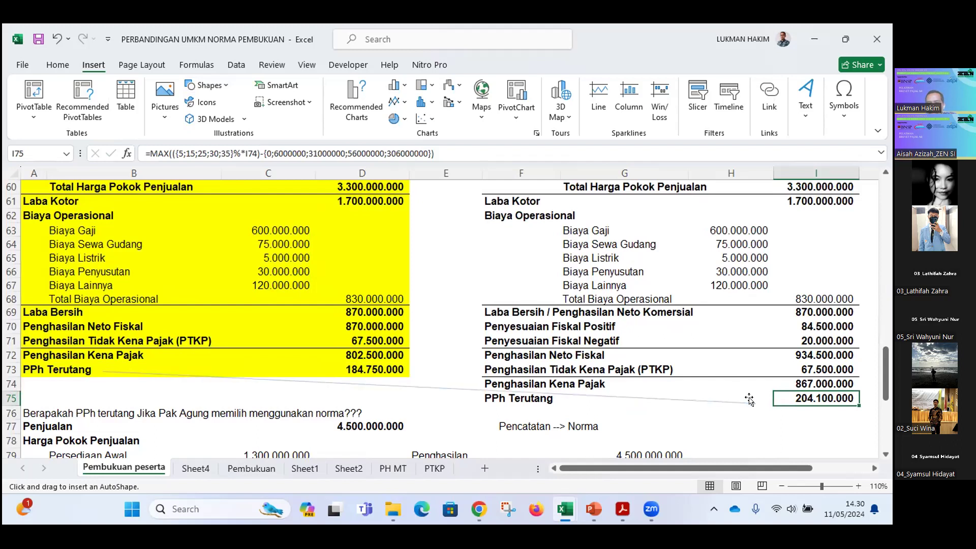
# - Format the arrow with a thicker line and the long dash type
pyautogui.rightClick(659, 400)
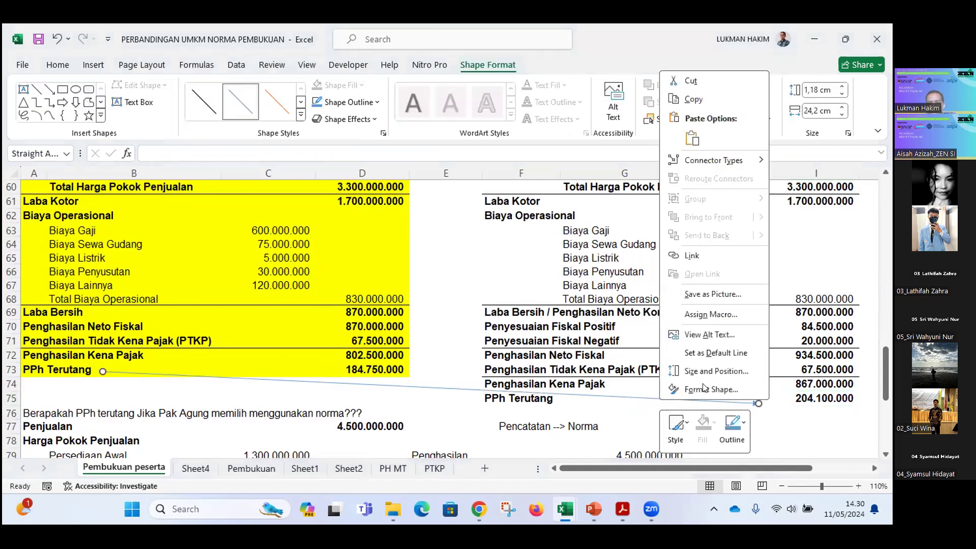
pyautogui.click(710, 389)
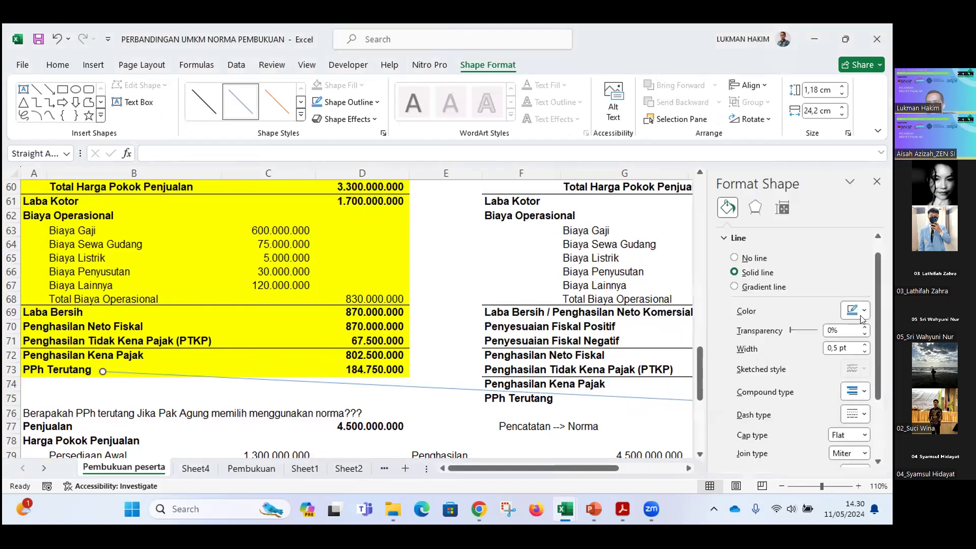
pyautogui.click(865, 344)
pyautogui.click(865, 345)
pyautogui.click(865, 344)
pyautogui.click(863, 415)
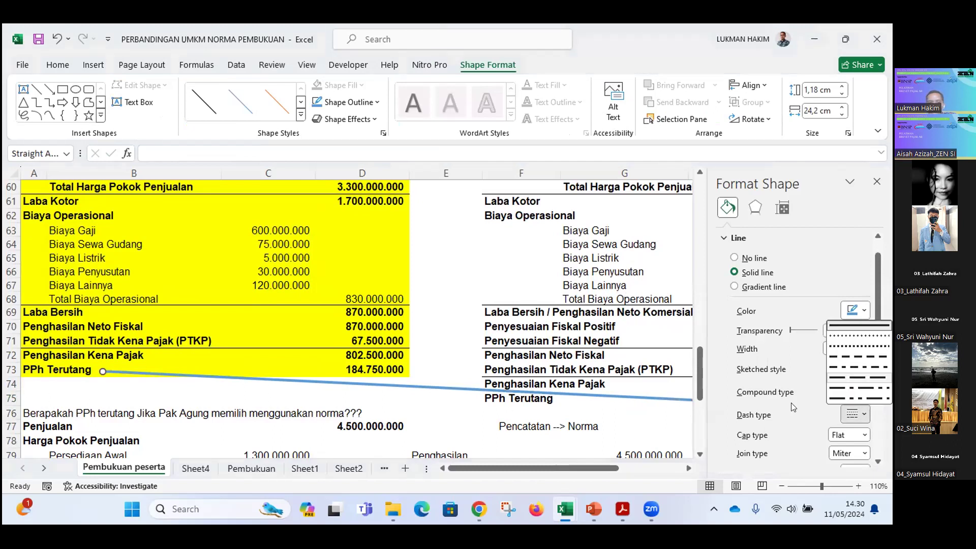
pyautogui.click(859, 377)
pyautogui.press('Escape')
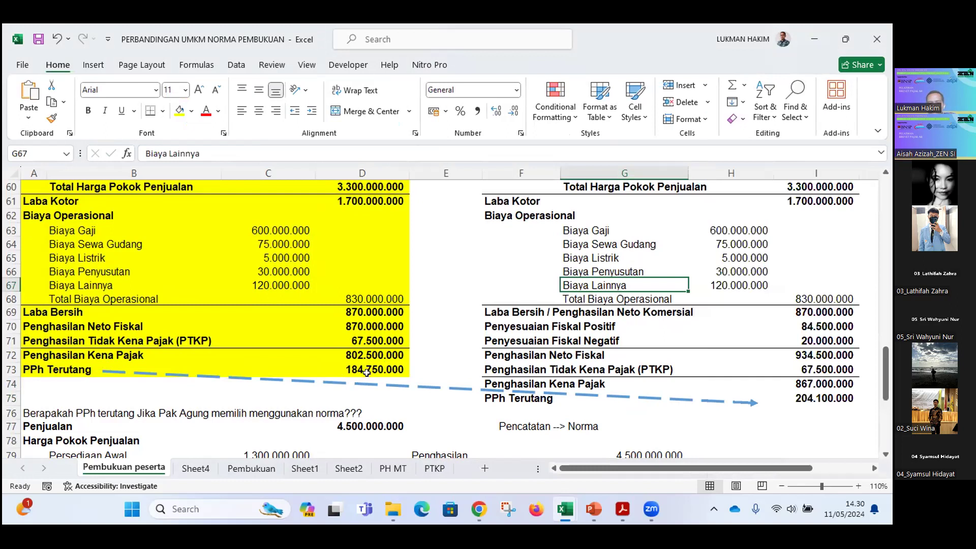
# - Compare the PPh Terutang values and formulas of the two statements in D73 and I75
pyautogui.click(379, 367)
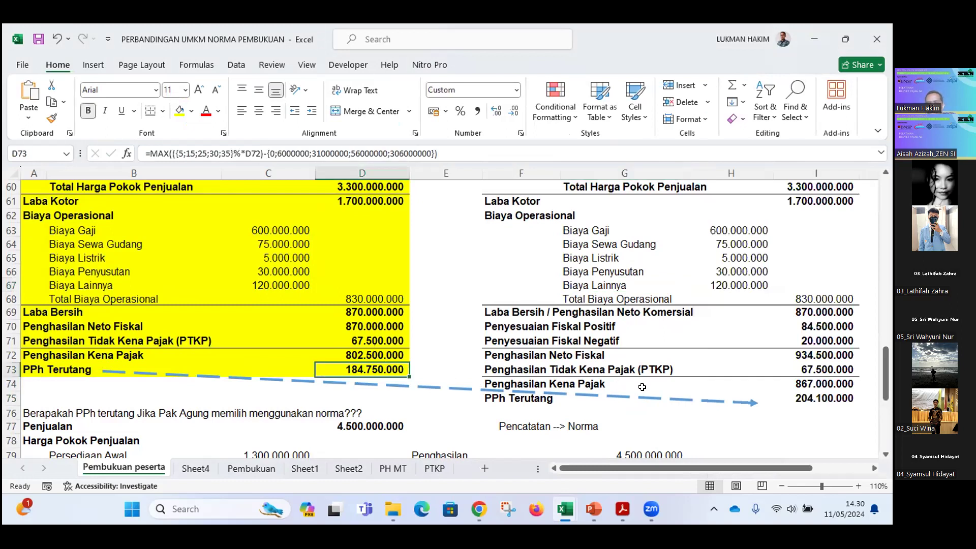
pyautogui.click(796, 399)
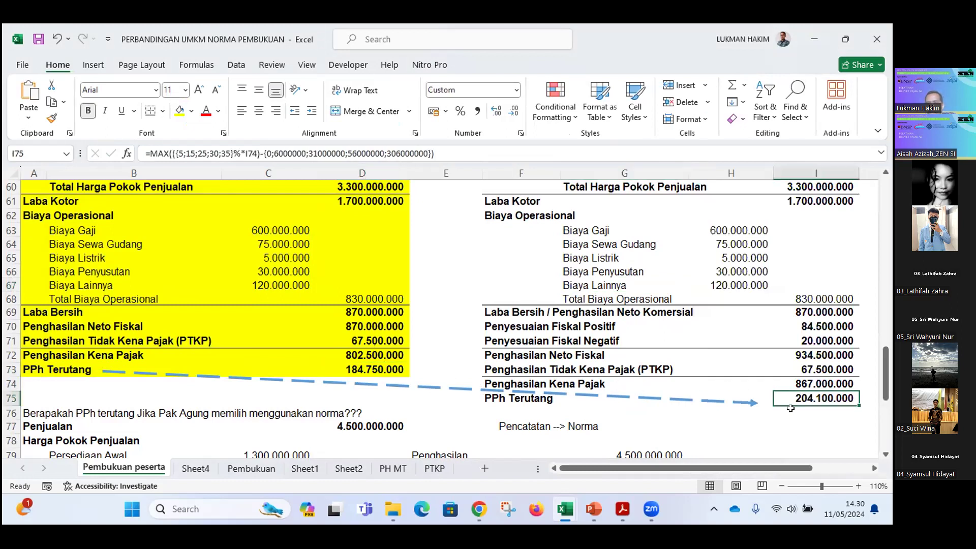
# - Calculate the difference between the two PPh Terutang values in I76 with the formula =I75-D73
pyautogui.click(815, 417)
pyautogui.write('=')
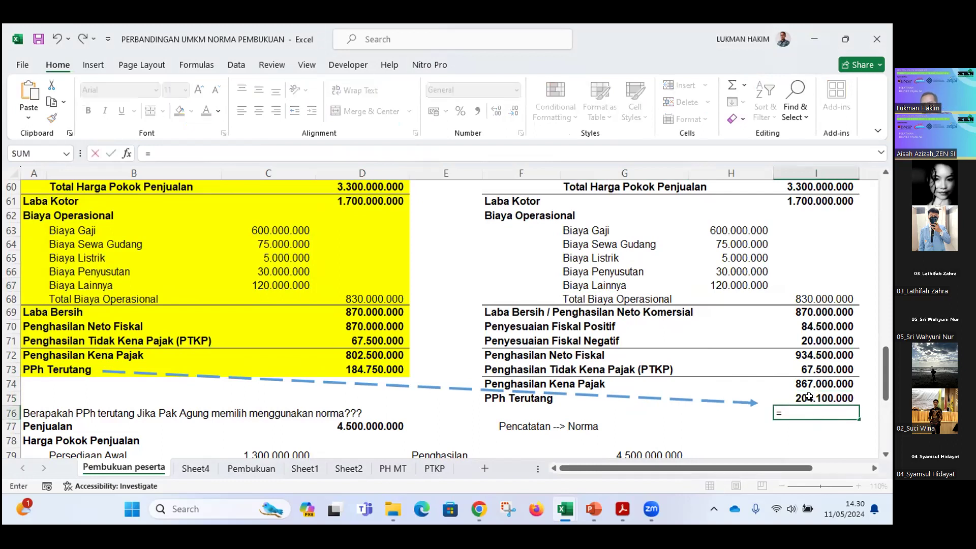
pyautogui.press('Up')
pyautogui.write('-')
pyautogui.click(361, 368)
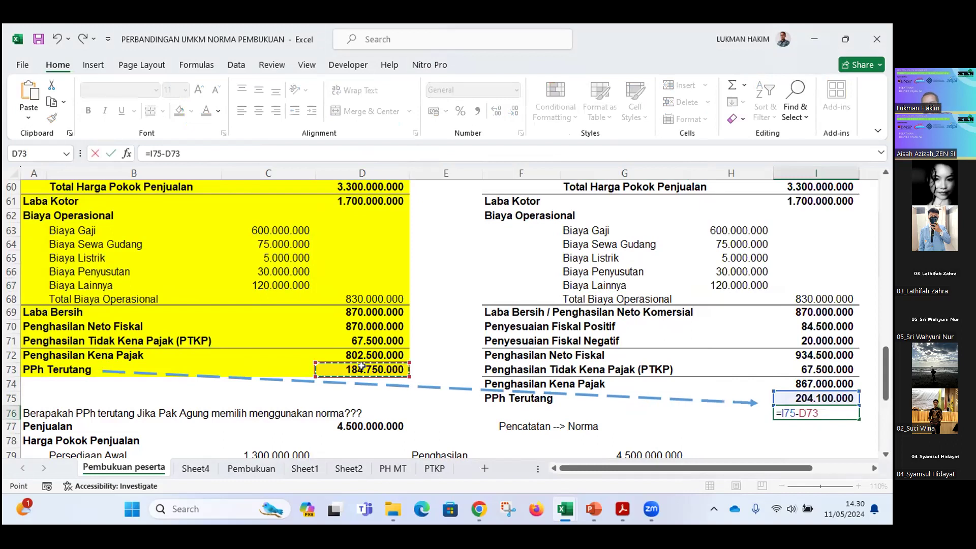
pyautogui.press('Return')
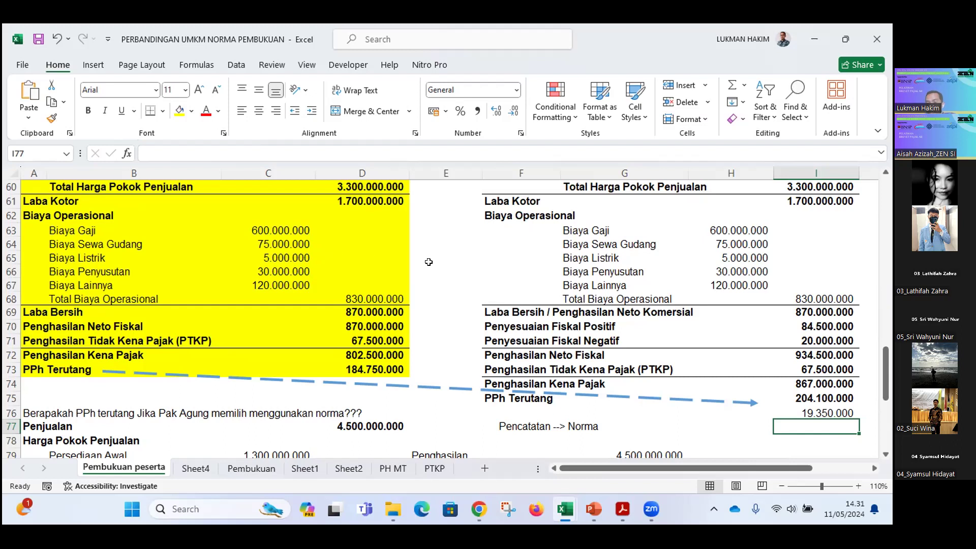
# - Review the yellow statement in A55:D73 alongside the adjusted statement, from Penjualan down to PPh Terutang
pyautogui.click(569, 357)
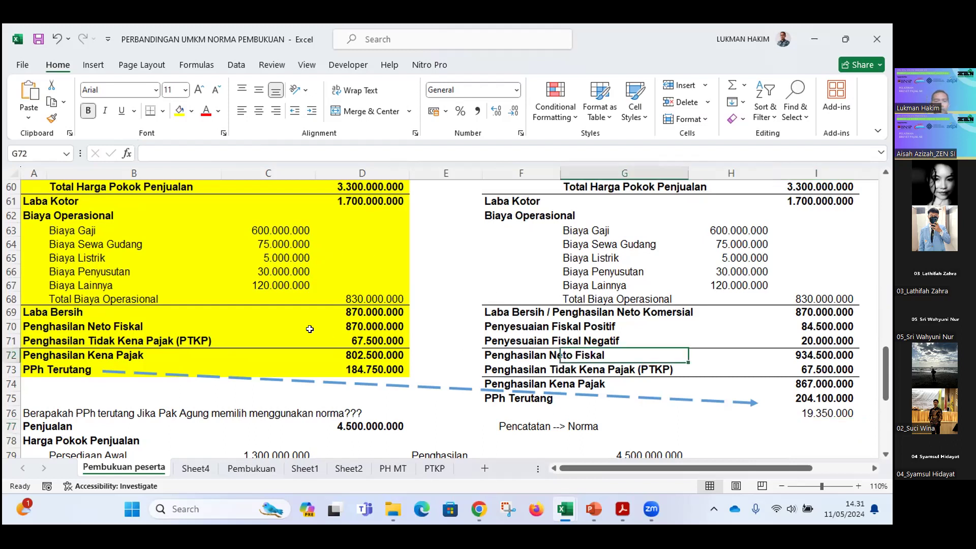
pyautogui.scroll(3, 309, 329)
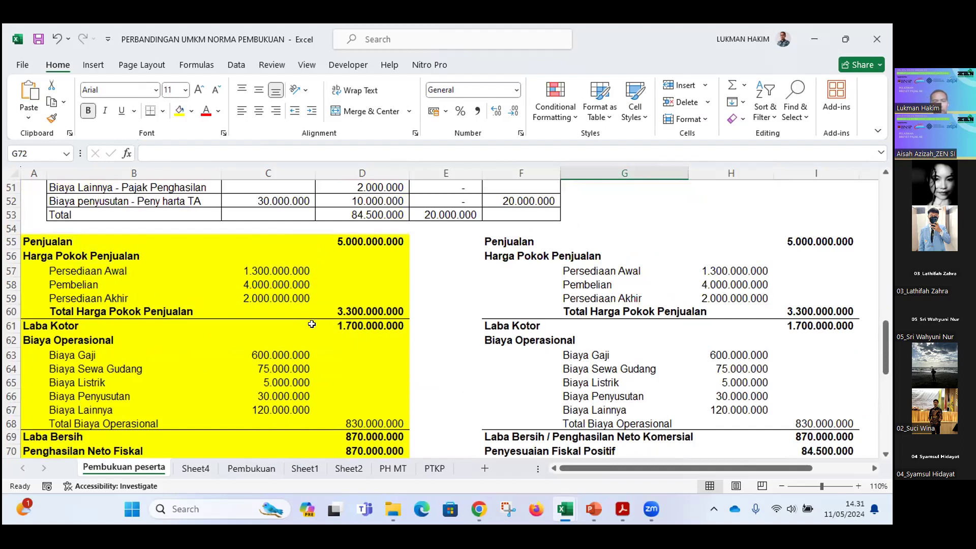
pyautogui.scroll(1, 312, 324)
pyautogui.scroll(-4, 312, 323)
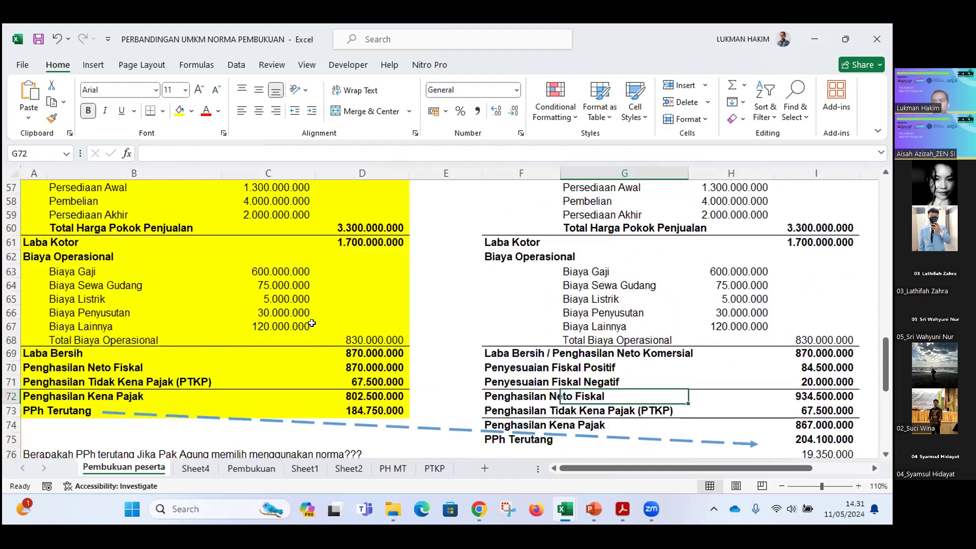
pyautogui.scroll(1, 312, 324)
pyautogui.scroll(1, 356, 291)
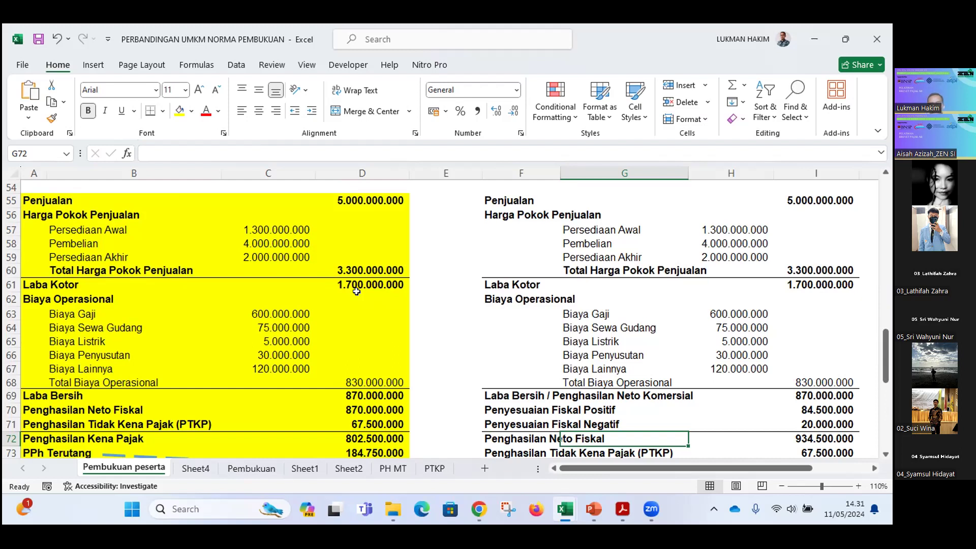
pyautogui.click(507, 257)
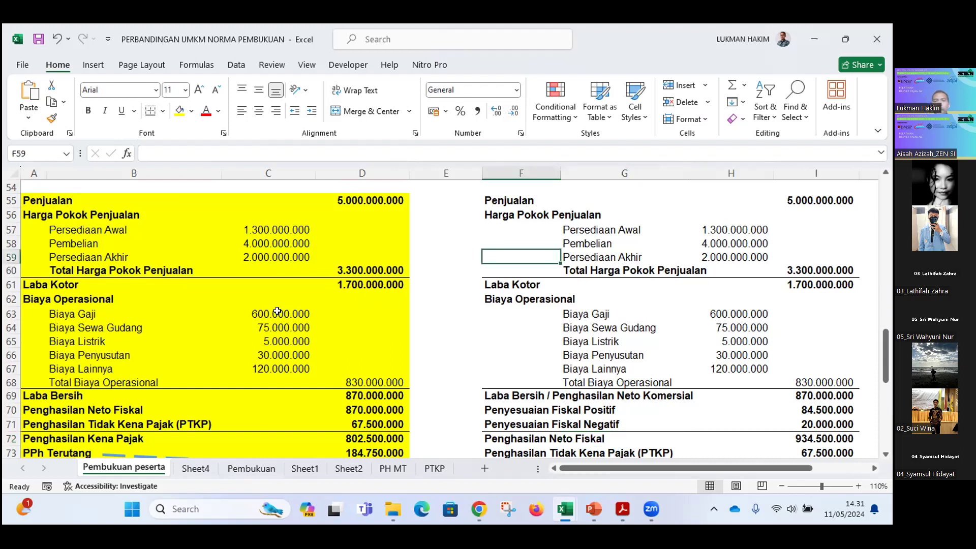
pyautogui.scroll(1, 83, 241)
pyautogui.click(38, 241)
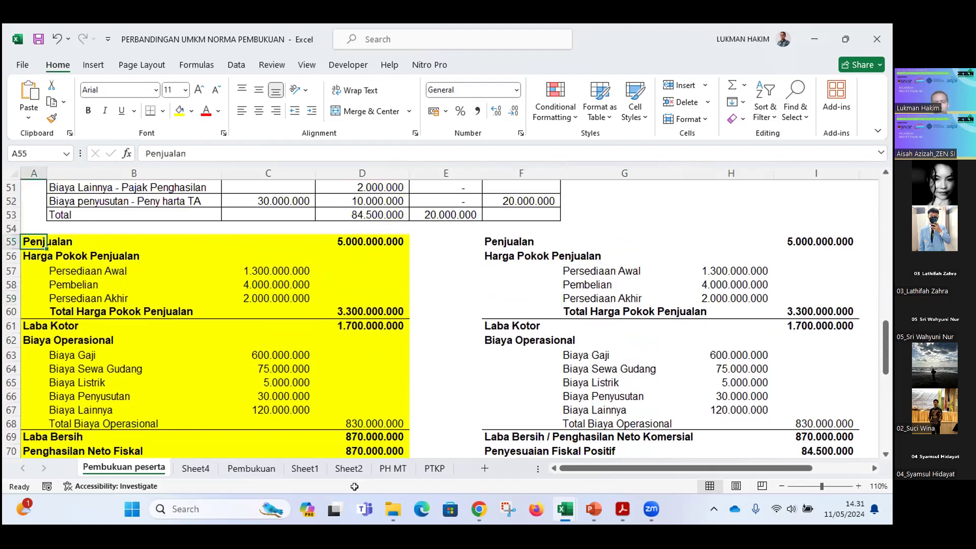
pyautogui.hotkey('ctrl', 'shift', 'Down')
pyautogui.hotkey('ctrl', 'shift', 'Right')
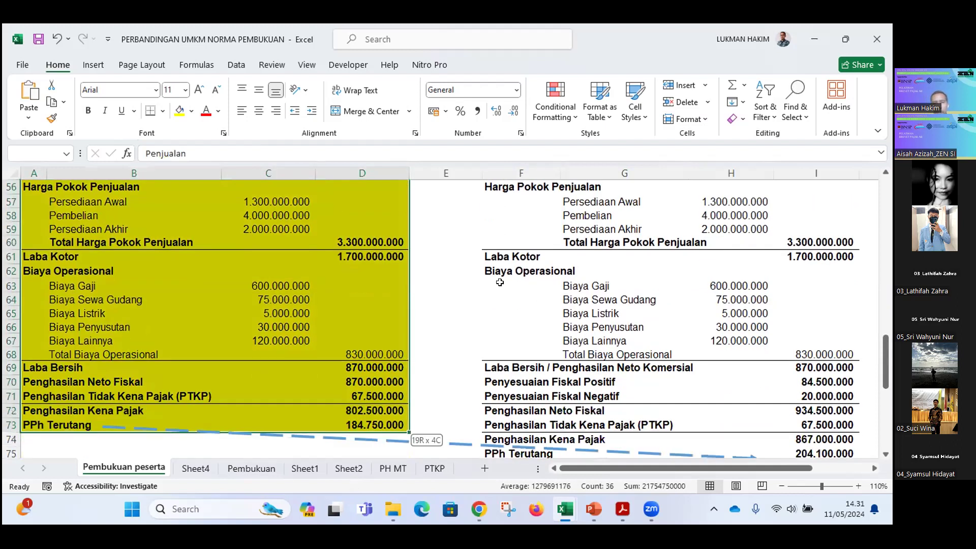
pyautogui.scroll(2, 499, 283)
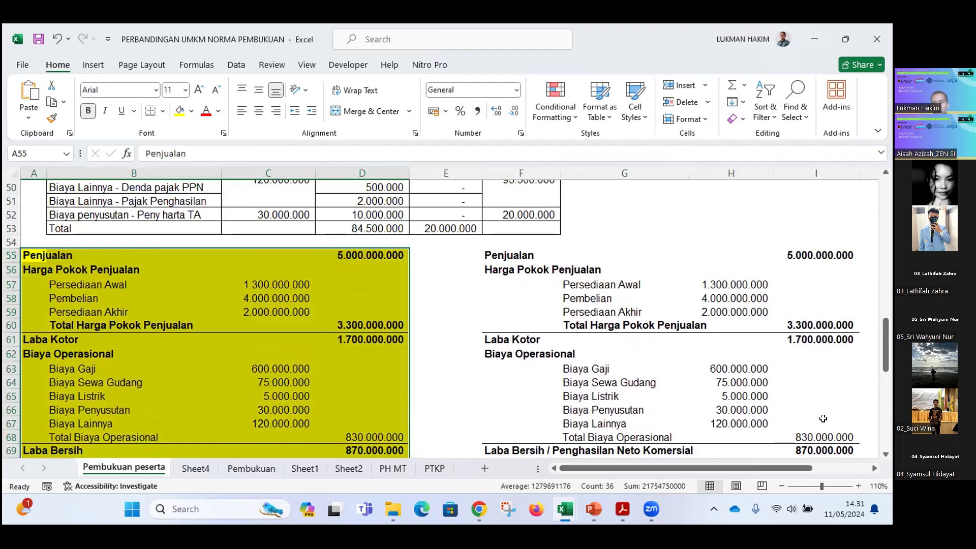
# - Fill the fiscally adjusted statement in F55:I76 with the standard red color
pyautogui.moveTo(486, 255); pyautogui.dragTo(801, 240)
pyautogui.scroll(-8, 780, 177)
pyautogui.scroll(1, 768, 218)
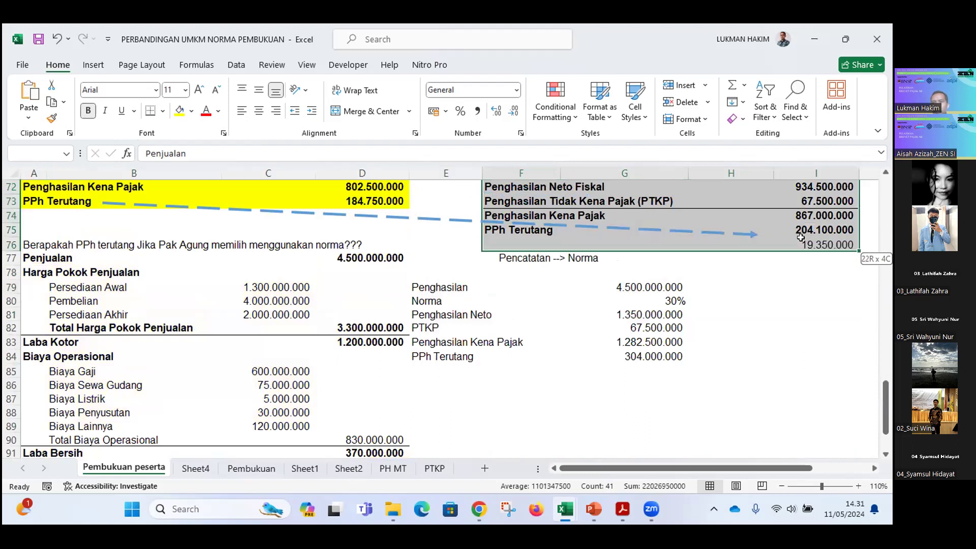
pyautogui.click(192, 111)
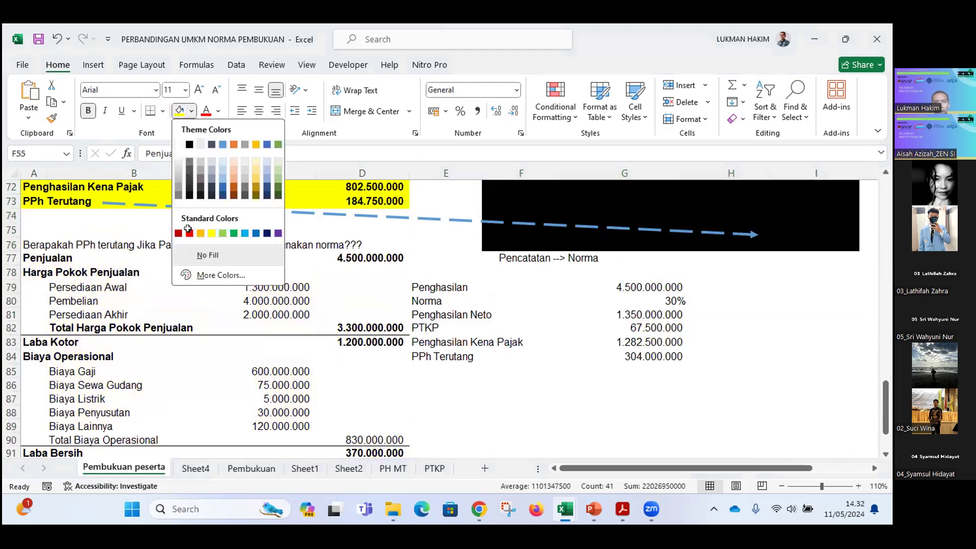
pyautogui.click(189, 233)
pyautogui.scroll(10, 593, 383)
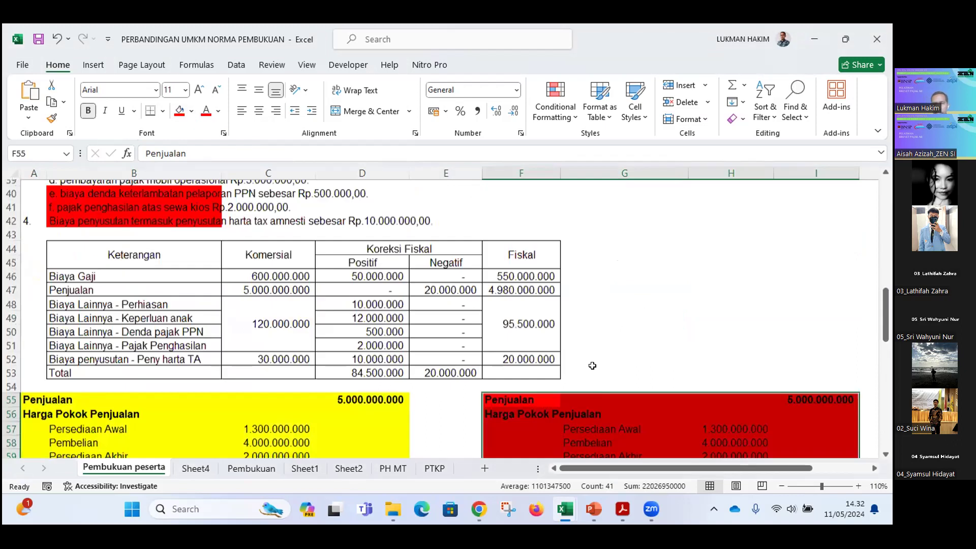
pyautogui.scroll(-3, 593, 366)
pyautogui.click(635, 353)
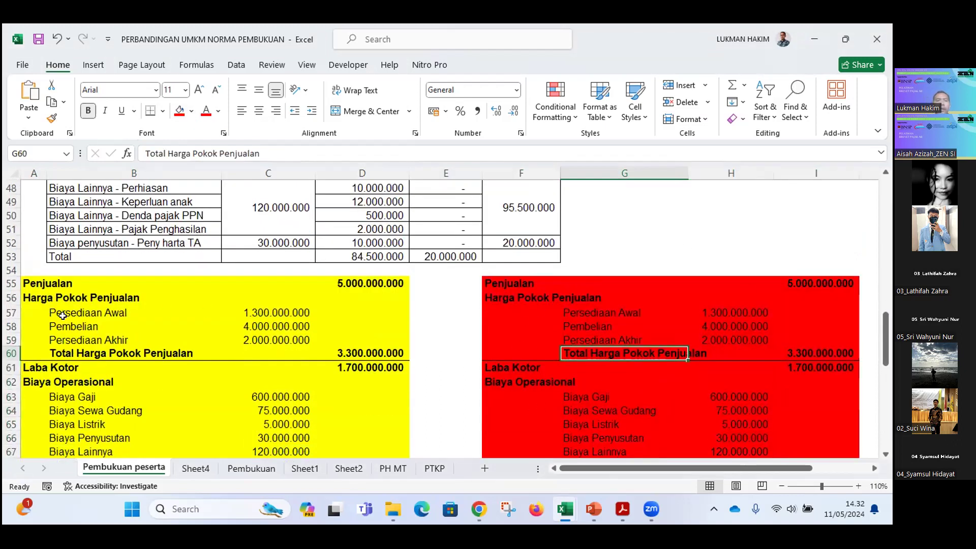
# - Compare the yellow statement with the red fiscally adjusted statement, examining each block from Penjualan to PPh Terutang
pyautogui.scroll(-1, 110, 247)
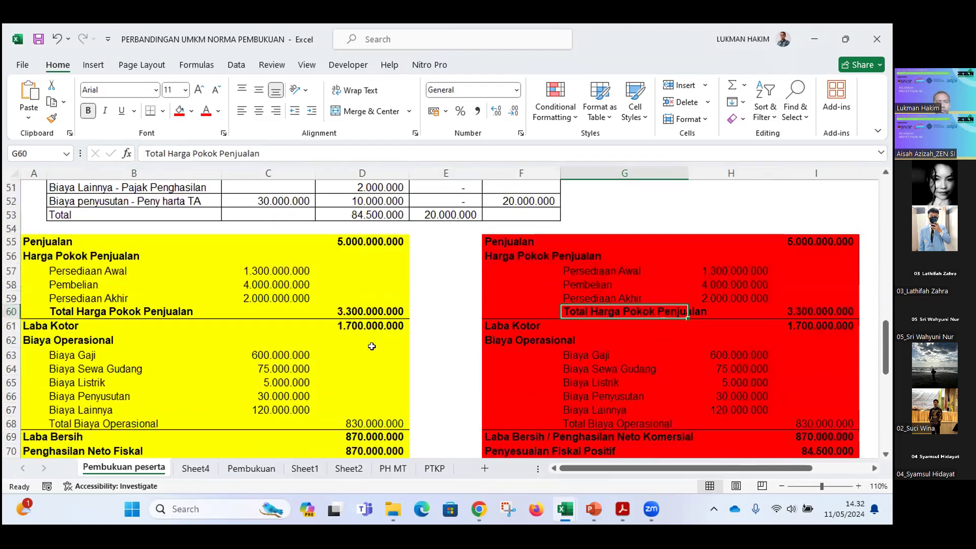
pyautogui.moveTo(356, 402); pyautogui.dragTo(350, 439)
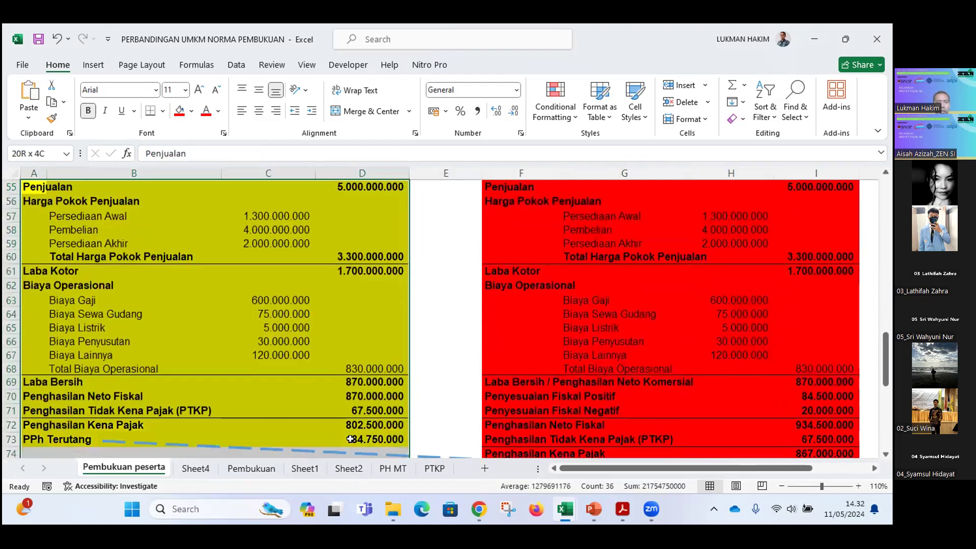
pyautogui.moveTo(384, 299); pyautogui.dragTo(384, 298)
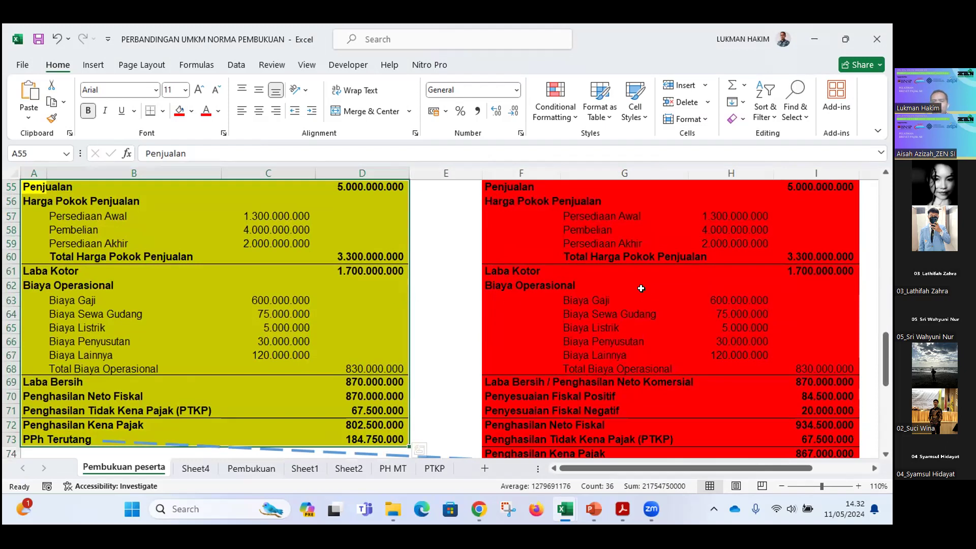
pyautogui.scroll(1, 496, 229)
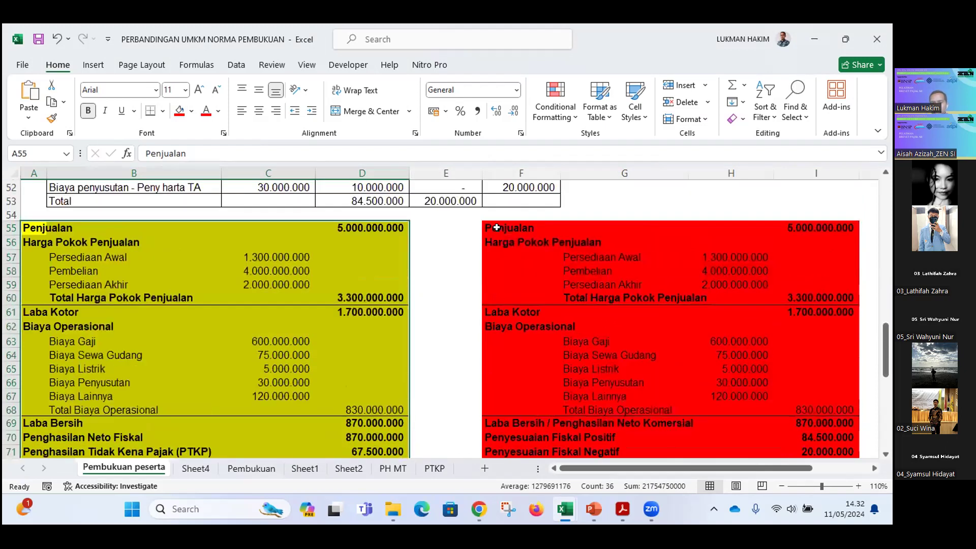
pyautogui.click(497, 229)
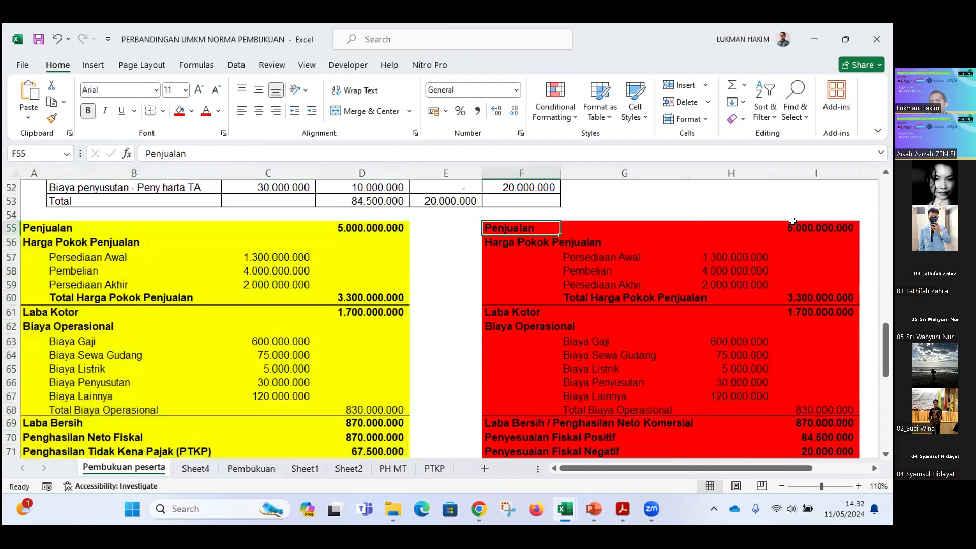
pyautogui.moveTo(801, 326); pyautogui.dragTo(793, 401)
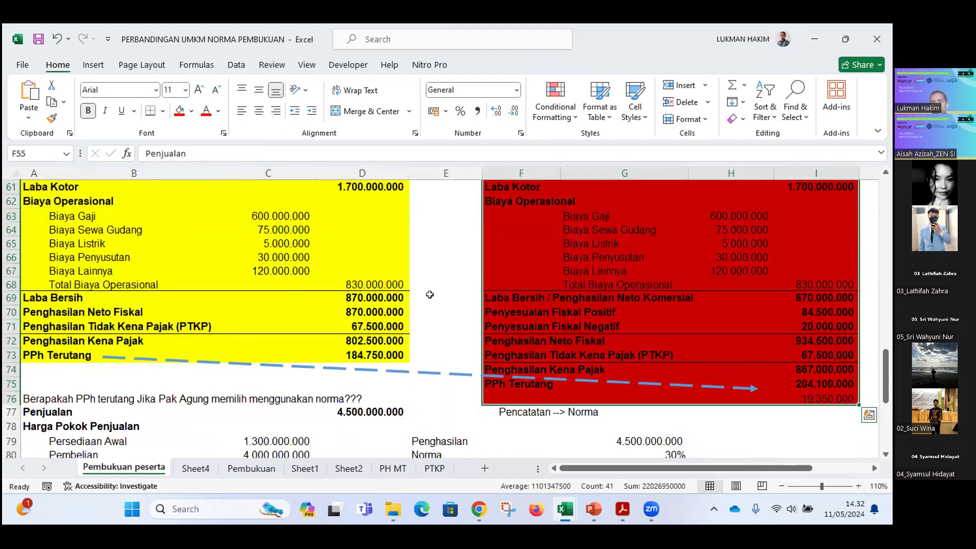
pyautogui.click(377, 292)
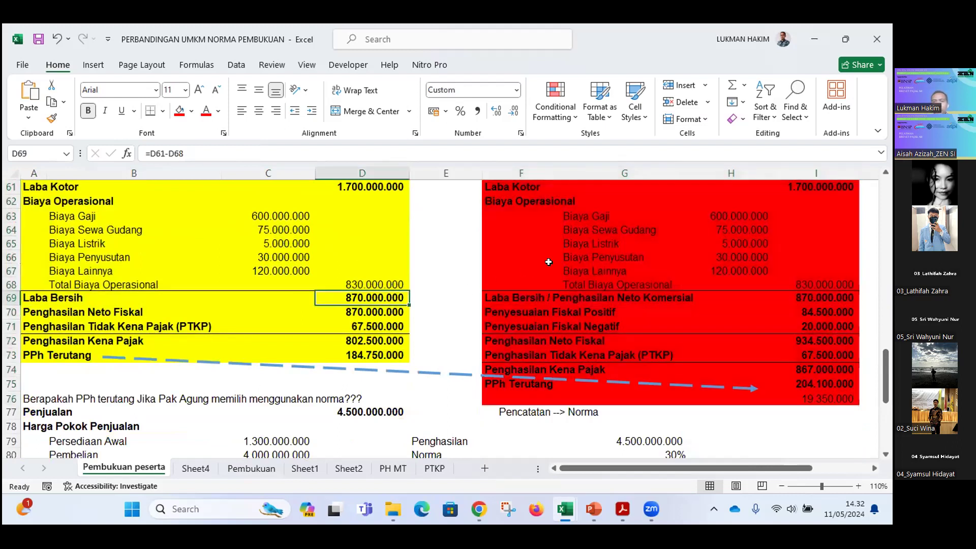
pyautogui.scroll(3, 549, 261)
pyautogui.click(498, 226)
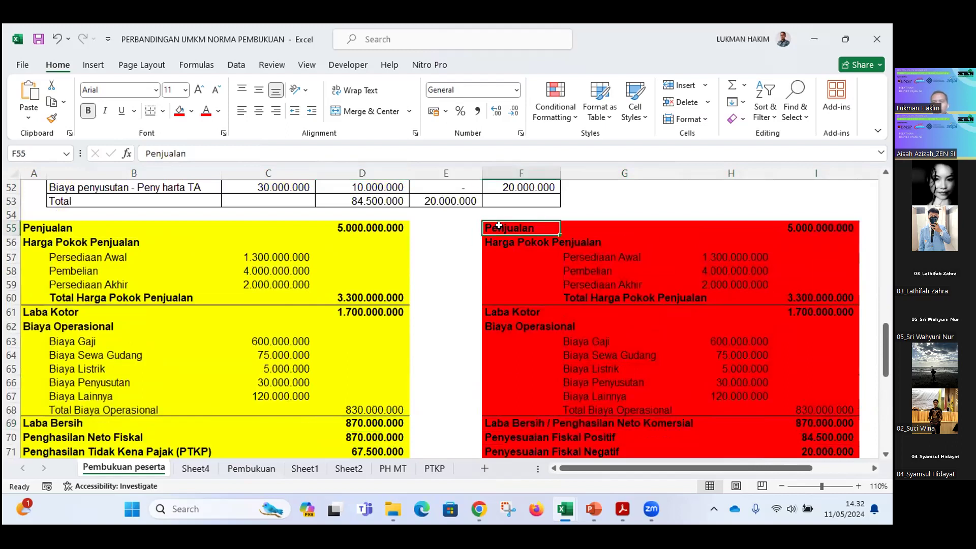
pyautogui.scroll(-1, 498, 225)
pyautogui.scroll(-2, 498, 225)
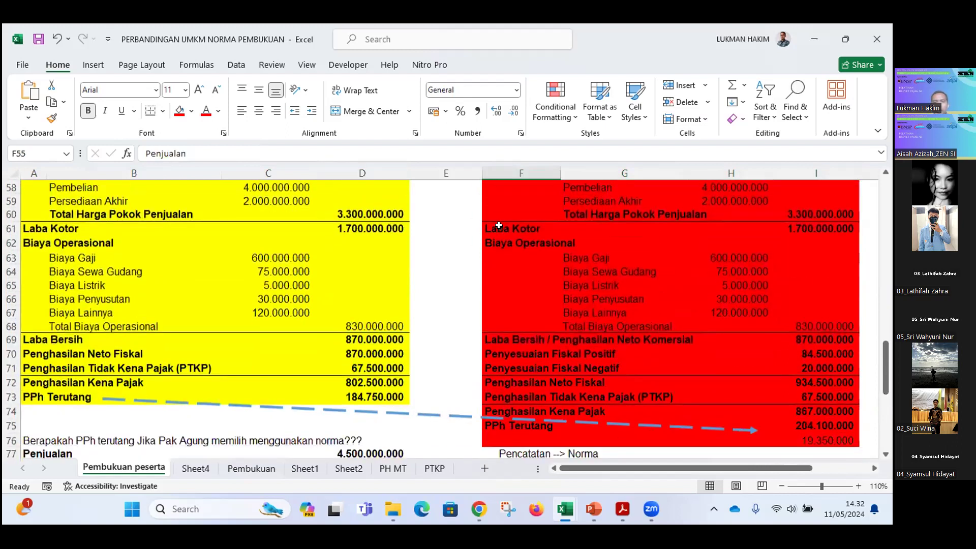
# - Extend the dashed arrow's head to the tax difference in I76 and shift the whole arrow slightly
pyautogui.click(750, 387)
pyautogui.moveTo(749, 387); pyautogui.dragTo(789, 400)
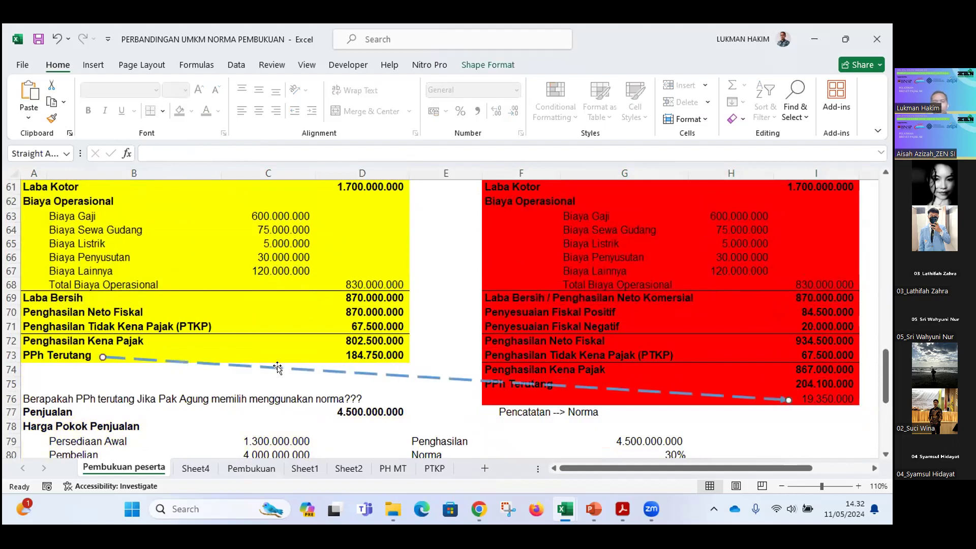
pyautogui.click(441, 295)
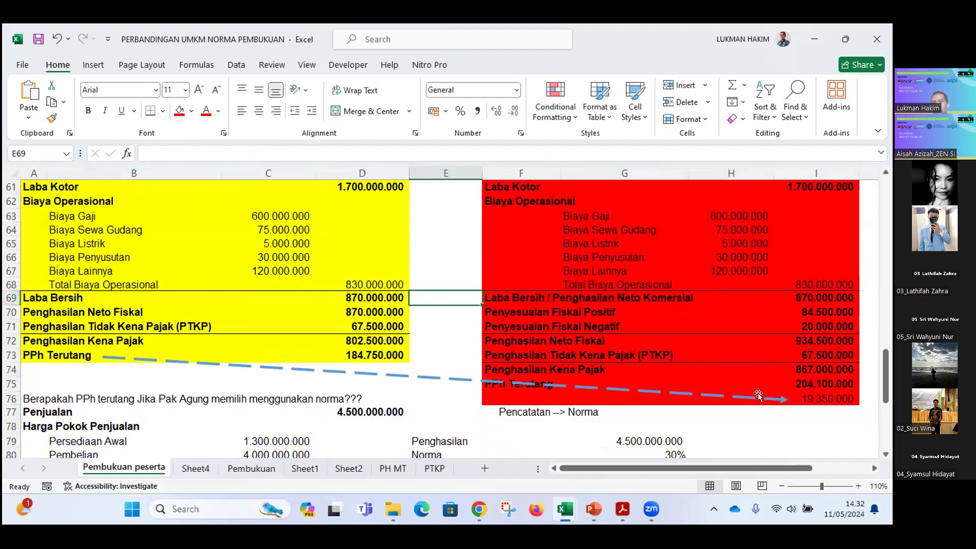
pyautogui.moveTo(768, 397); pyautogui.dragTo(775, 393)
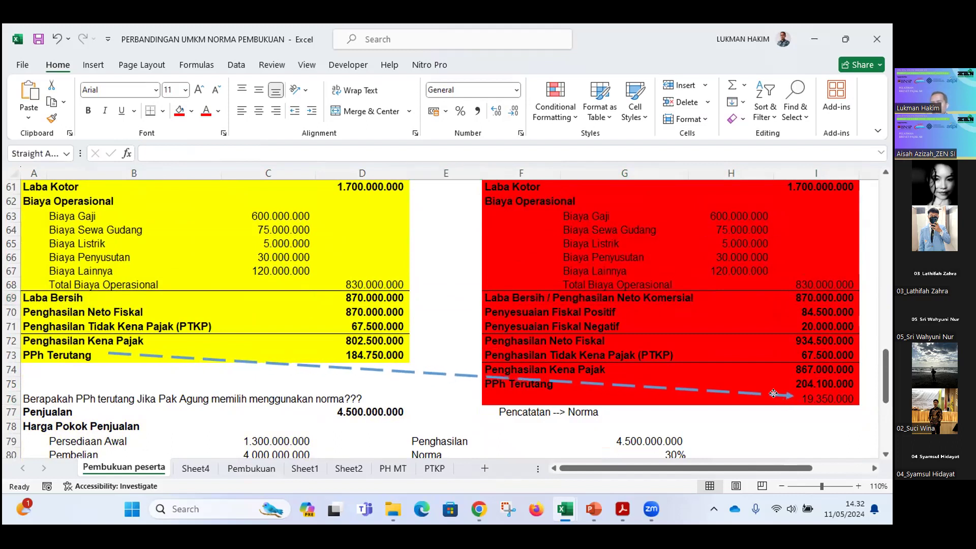
# - Insert a blank row at row 76, above the question about using norma
pyautogui.scroll(1, 210, 394)
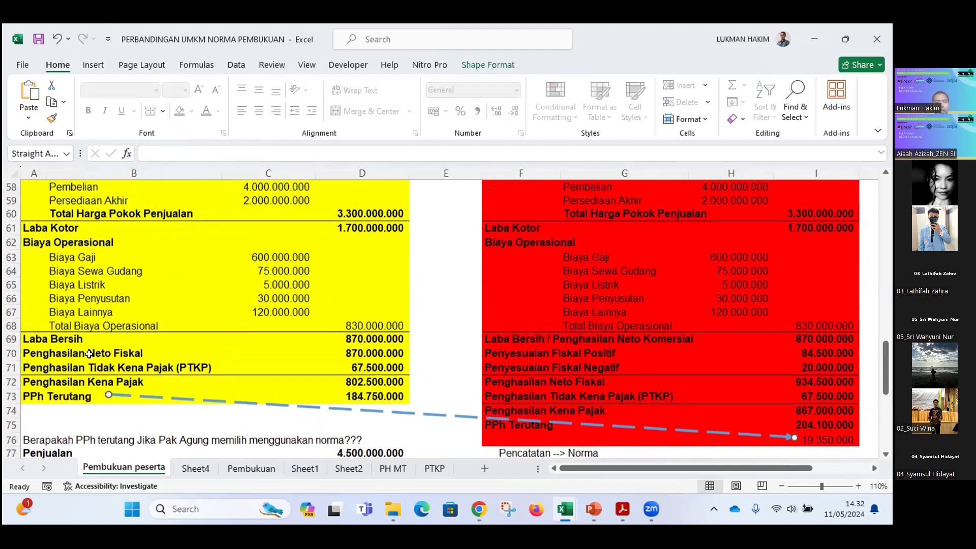
pyautogui.scroll(-2, 9, 351)
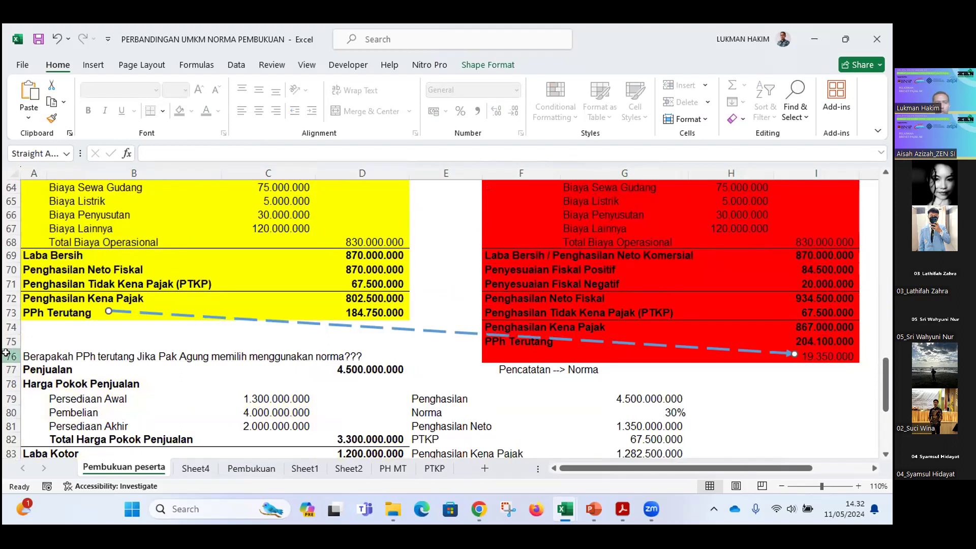
pyautogui.click(6, 353)
pyautogui.rightClick(7, 353)
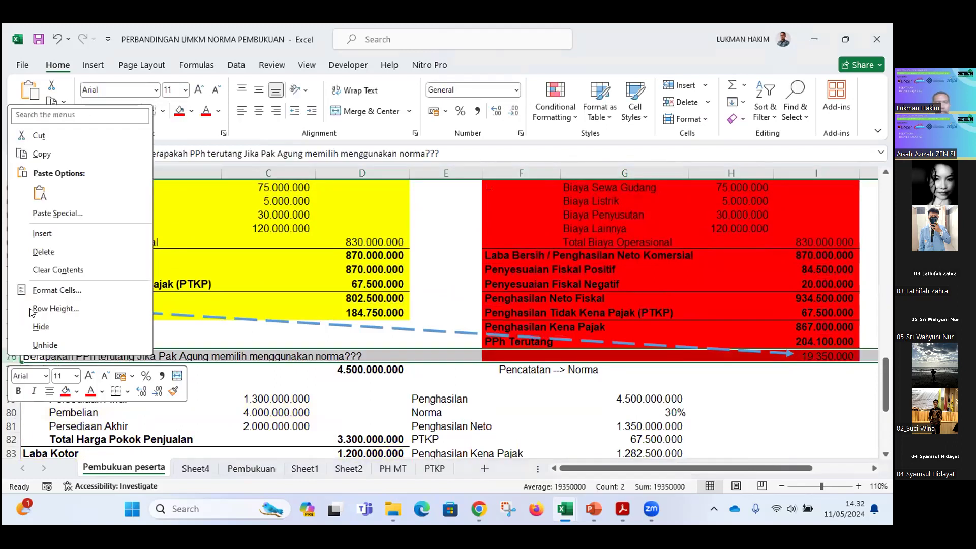
pyautogui.click(49, 235)
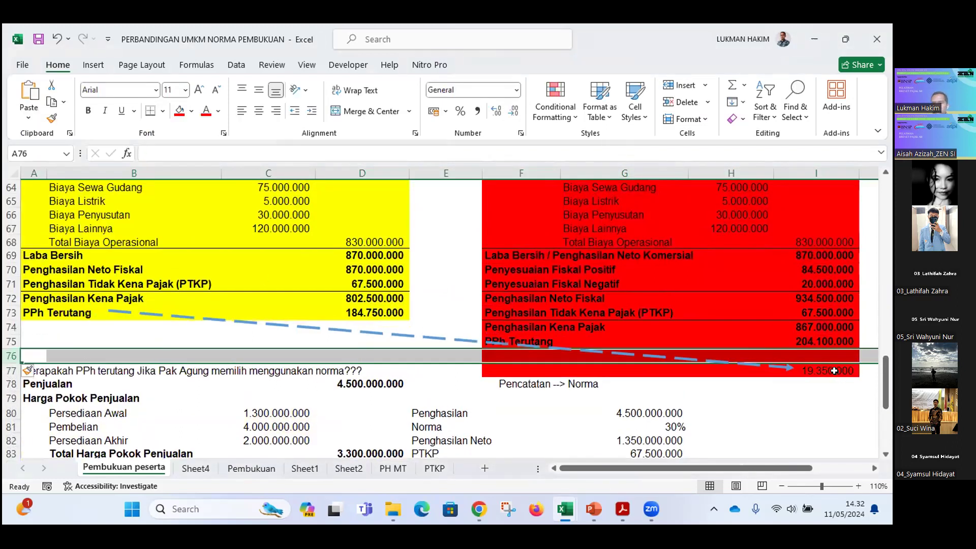
# - Move the dashed arrow up to point at the adjusted PPh Terutang value and insert another blank row at row 76
pyautogui.moveTo(766, 365); pyautogui.dragTo(765, 333)
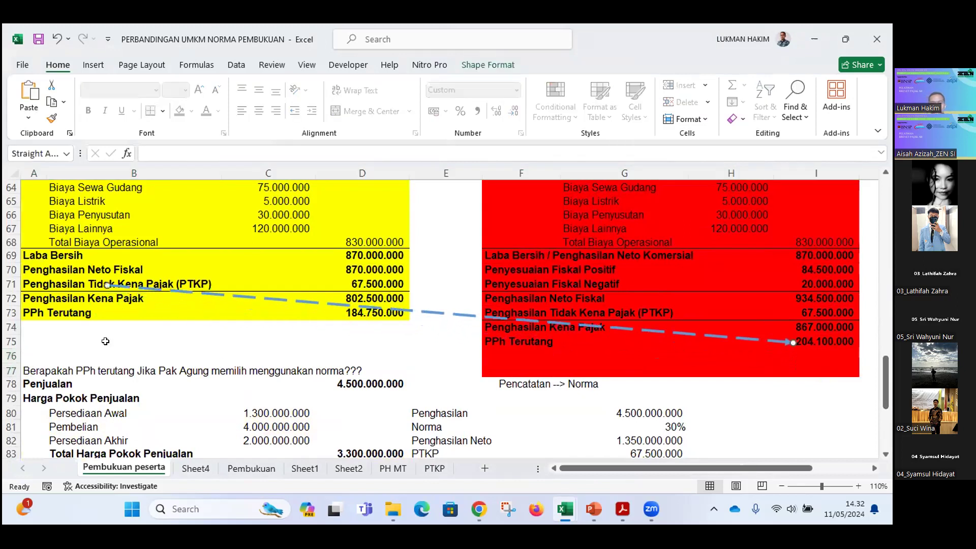
pyautogui.click(11, 355)
pyautogui.rightClick(11, 355)
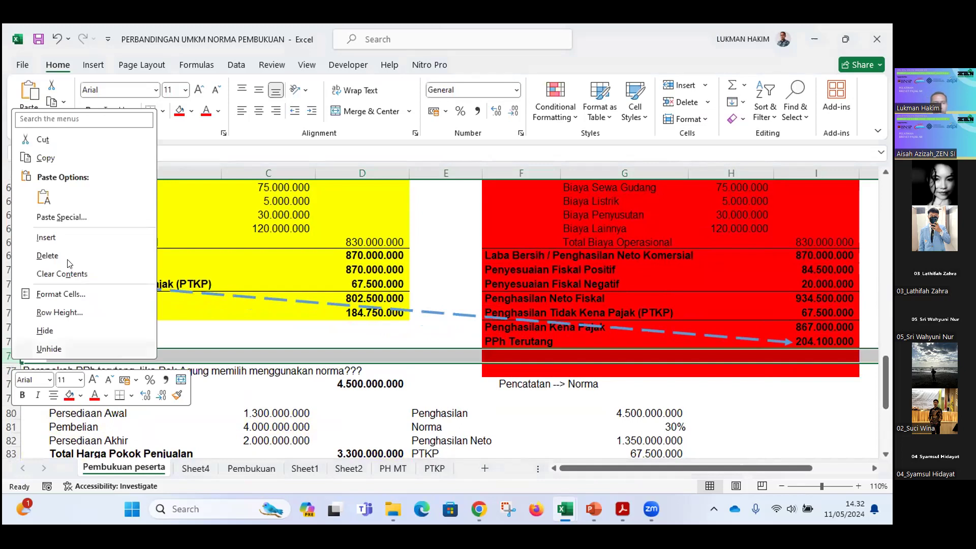
pyautogui.click(199, 340)
pyautogui.hotkey('ctrl', 'shift', '+')
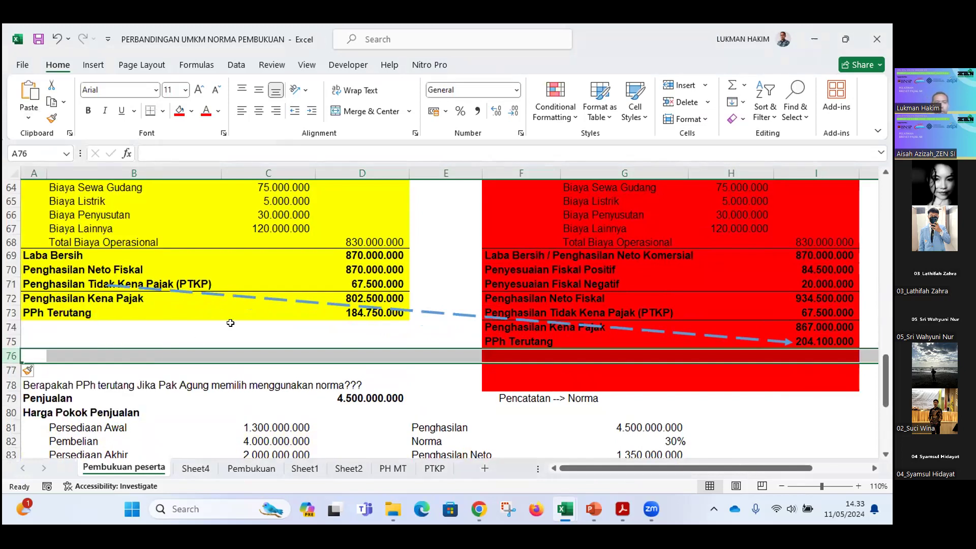
pyautogui.scroll(2, 204, 314)
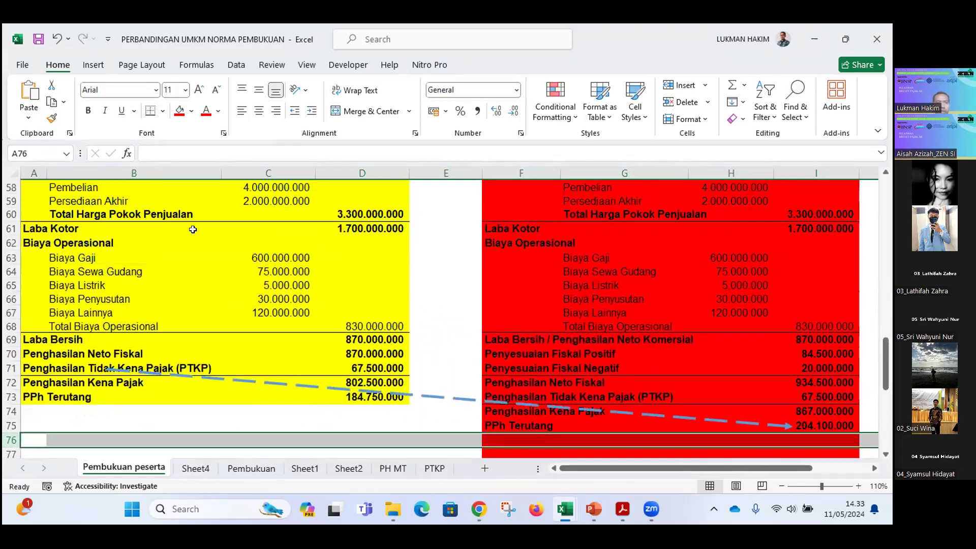
# - Examine the yellow statement without fiscal adjustments from Penjualan down to PPh Terutang
pyautogui.scroll(2, 192, 229)
pyautogui.moveTo(30, 228); pyautogui.dragTo(251, 277)
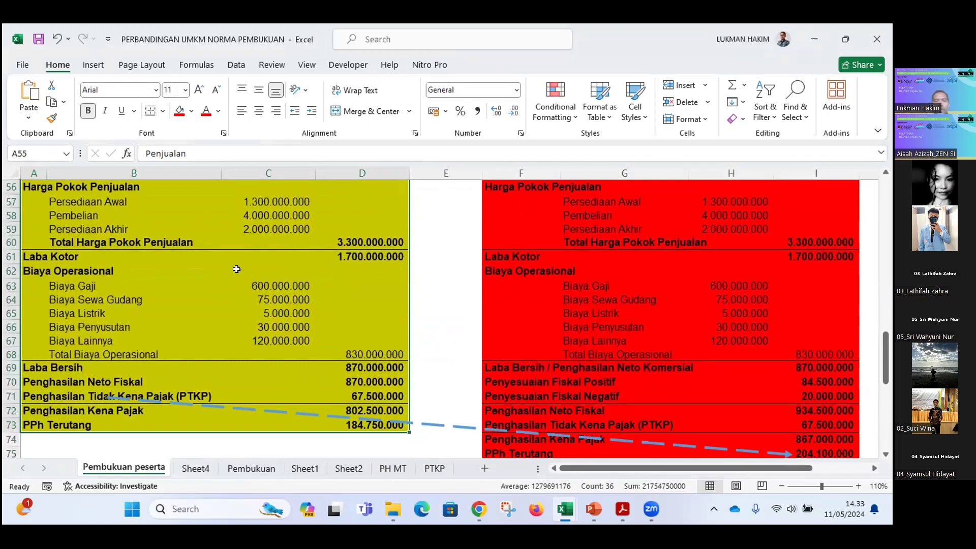
pyautogui.scroll(2, 152, 272)
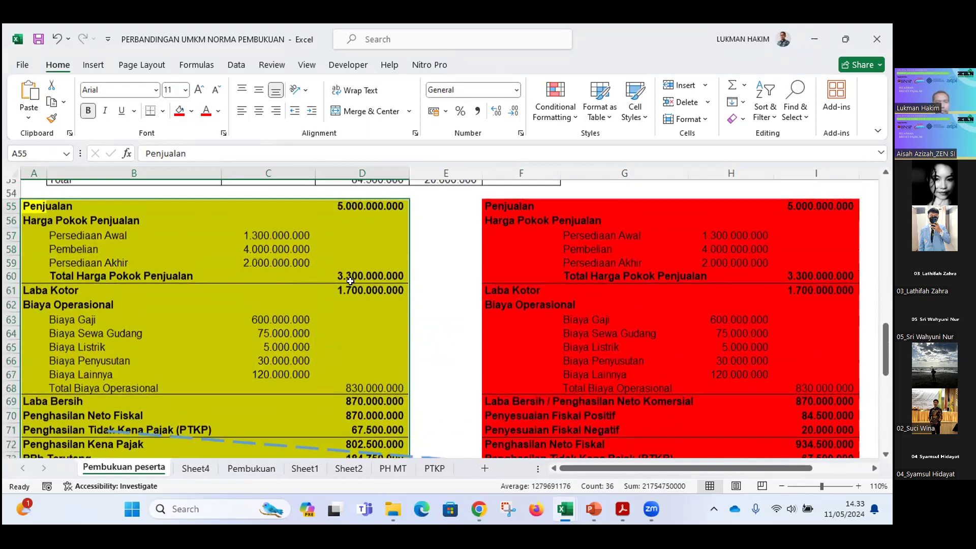
pyautogui.scroll(3, 373, 321)
pyautogui.moveTo(362, 430); pyautogui.dragTo(378, 427)
pyautogui.moveTo(311, 324); pyautogui.dragTo(436, 402)
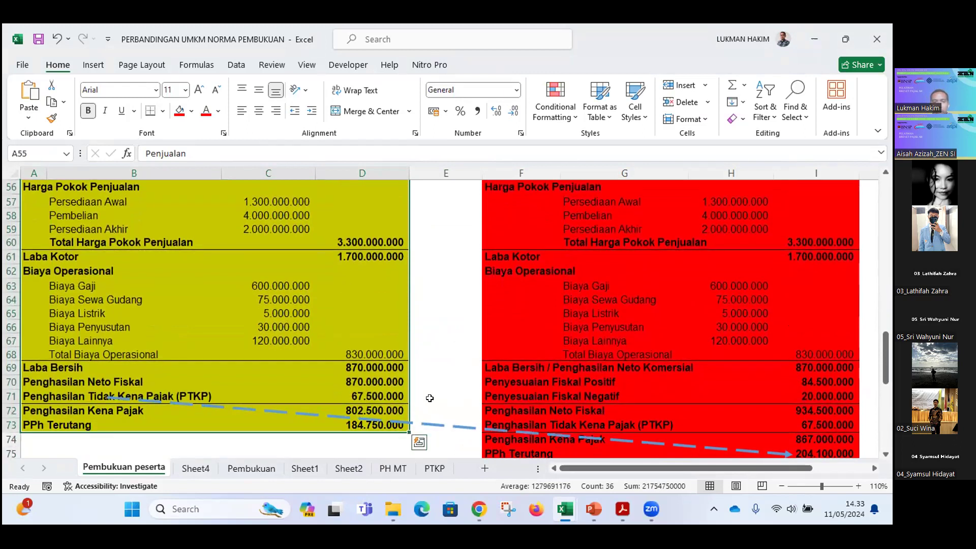
pyautogui.scroll(-1, 352, 362)
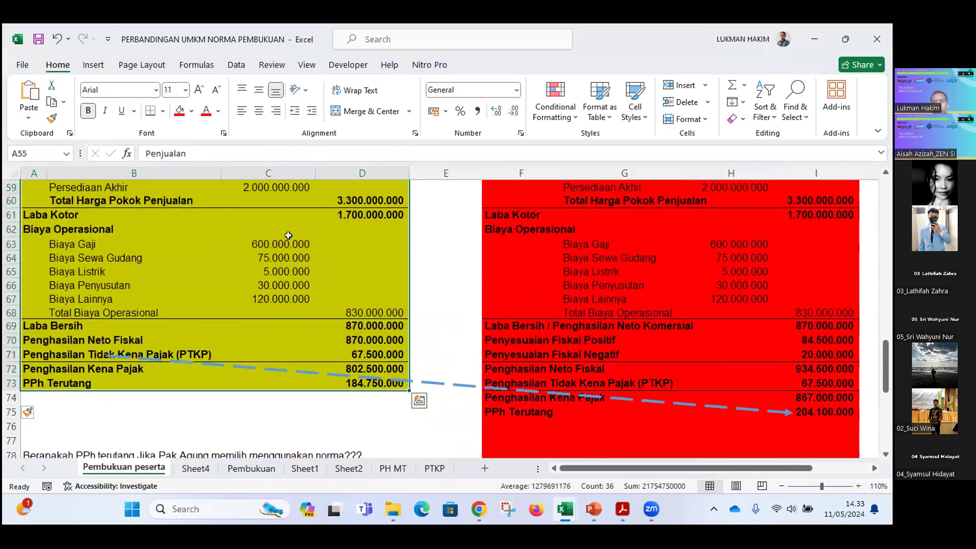
# - Examine the red fiscally adjusted statement, from Penjualan and Harga Pokok Penjualan down to Penghasilan Neto Fiskal
pyautogui.click(563, 316)
pyautogui.scroll(3, 501, 253)
pyautogui.moveTo(508, 256); pyautogui.dragTo(783, 417)
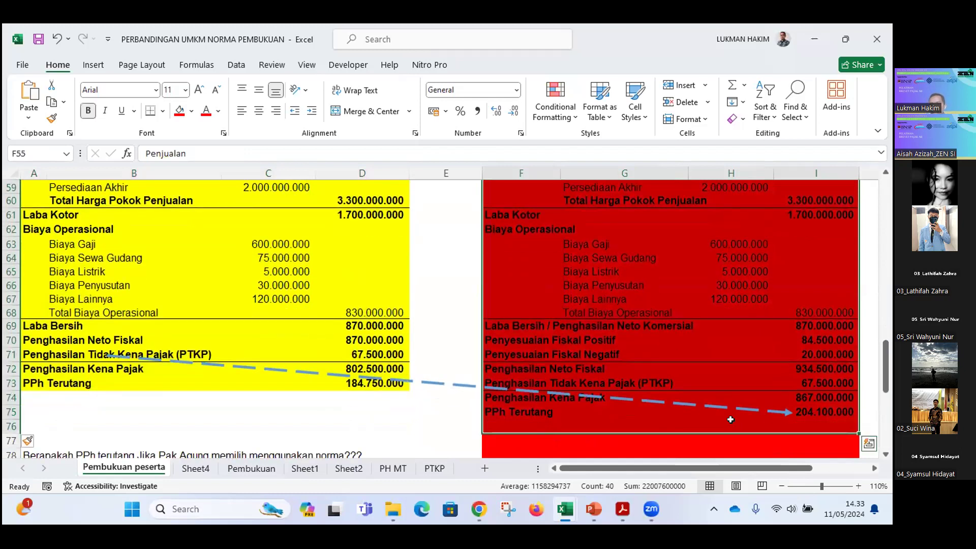
pyautogui.scroll(2, 512, 215)
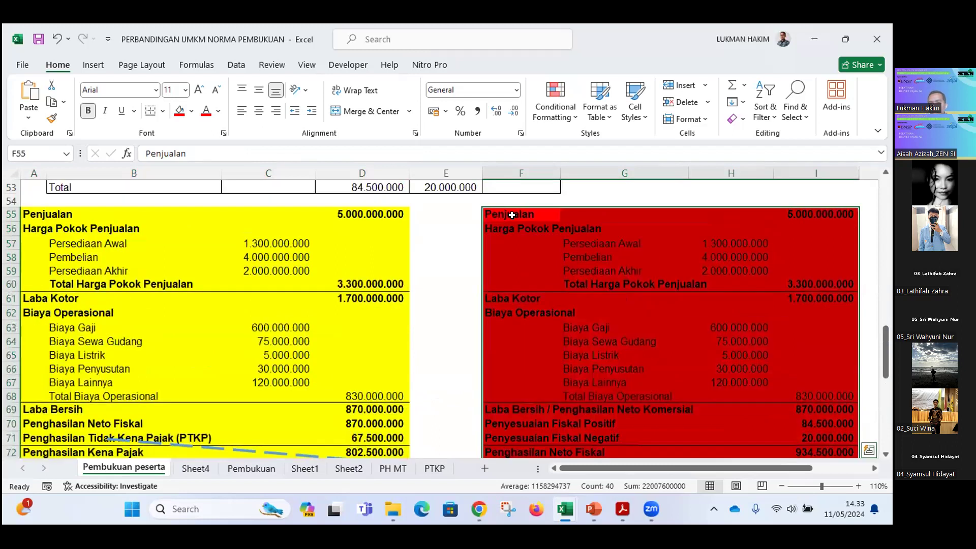
pyautogui.moveTo(783, 217); pyautogui.dragTo(561, 283)
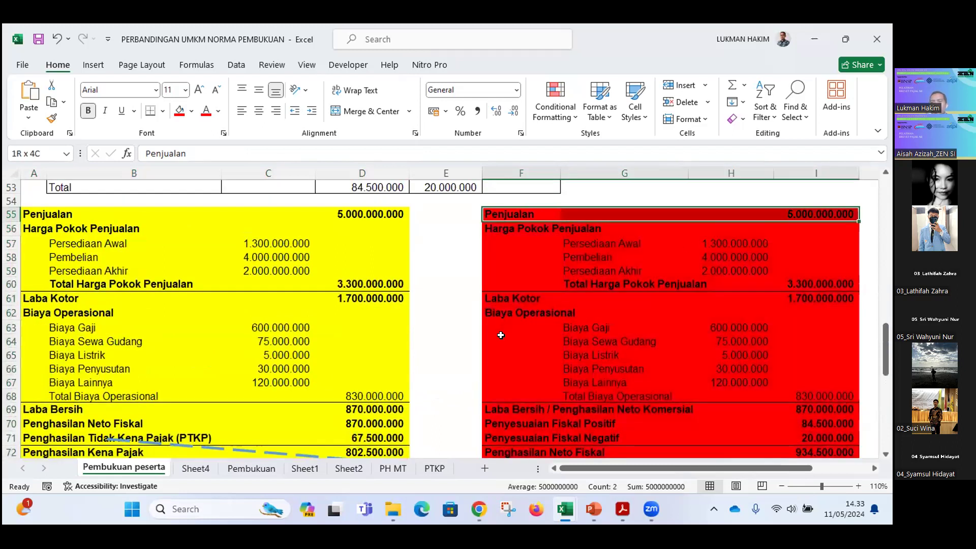
pyautogui.moveTo(501, 335); pyautogui.dragTo(554, 229)
pyautogui.scroll(-2, 552, 367)
pyautogui.click(522, 372)
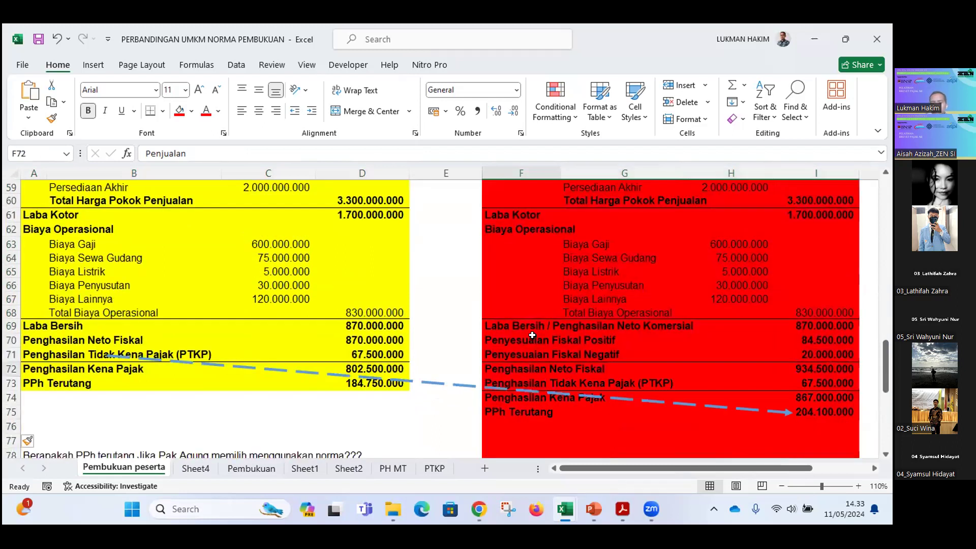
# - Check the red statement's positive and negative fiscal adjustments against the Koreksi Fiskal table and the case notes above it
pyautogui.press('Up')
pyautogui.scroll(3, 539, 331)
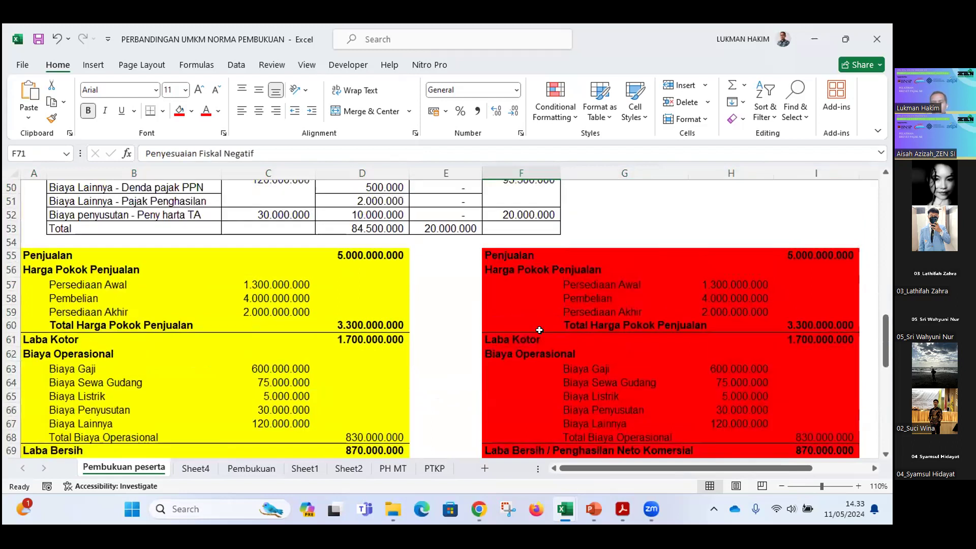
pyautogui.scroll(6, 99, 242)
pyautogui.scroll(-2, 99, 242)
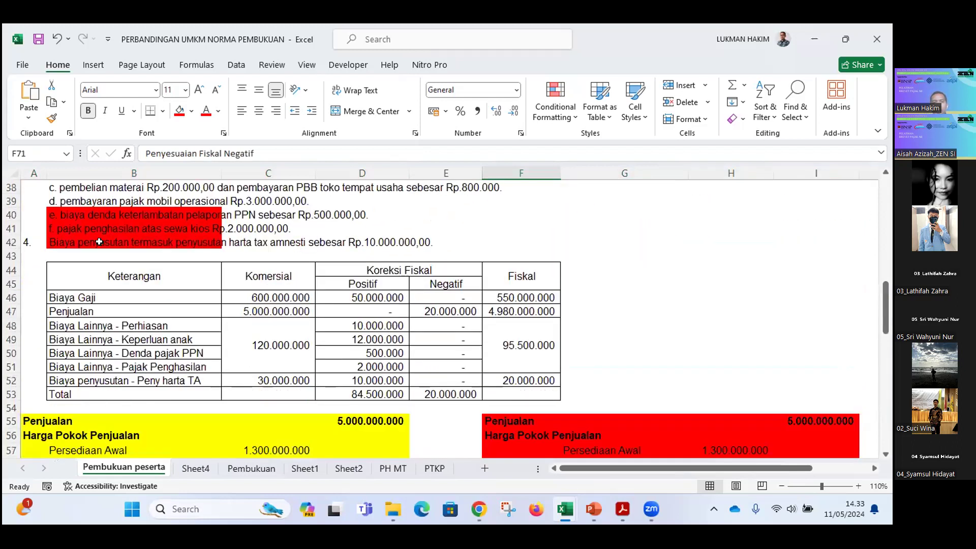
pyautogui.scroll(-7, 388, 270)
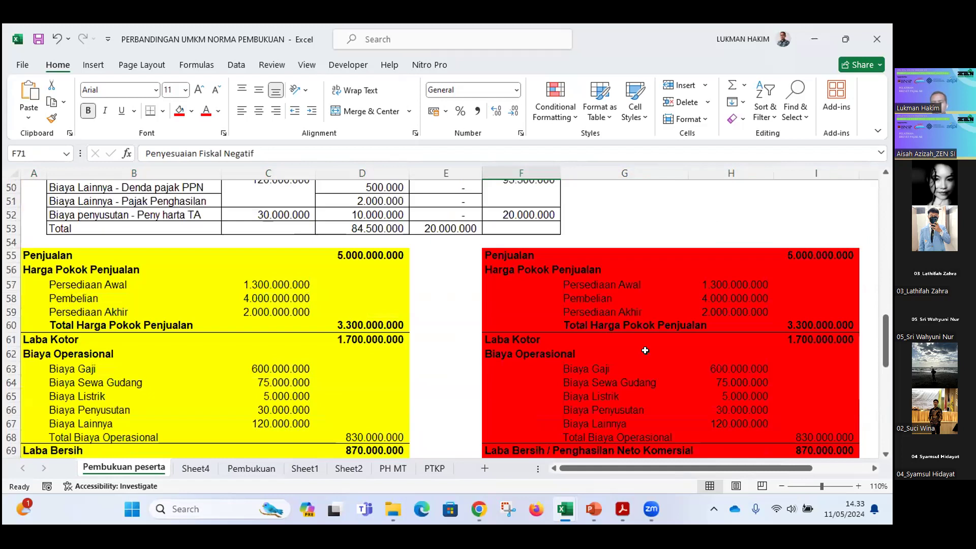
pyautogui.scroll(-1, 812, 375)
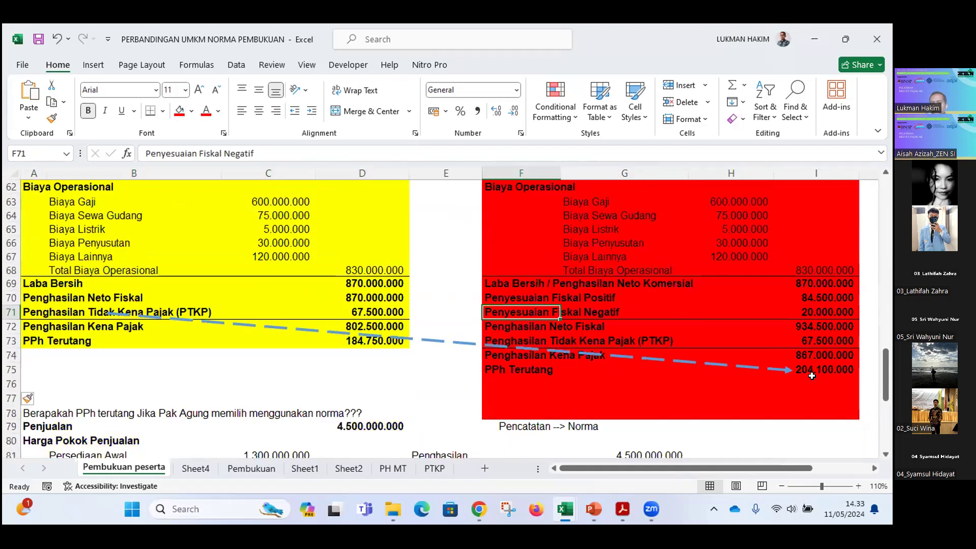
# - Calculate the PPh Terutang difference between the red and yellow statements in I76 with =I75-D73 and check the result
pyautogui.click(812, 376)
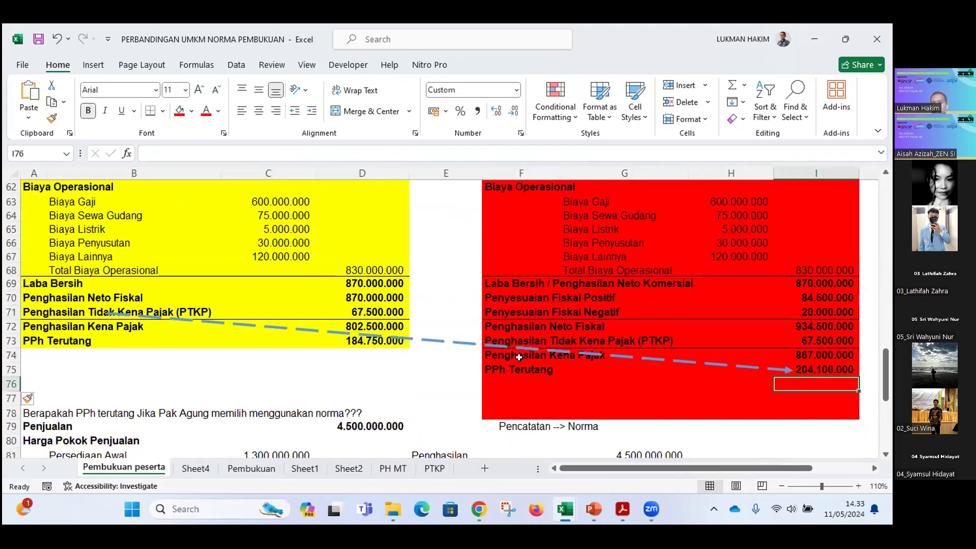
pyautogui.click(791, 367)
pyautogui.click(809, 371)
pyautogui.click(806, 385)
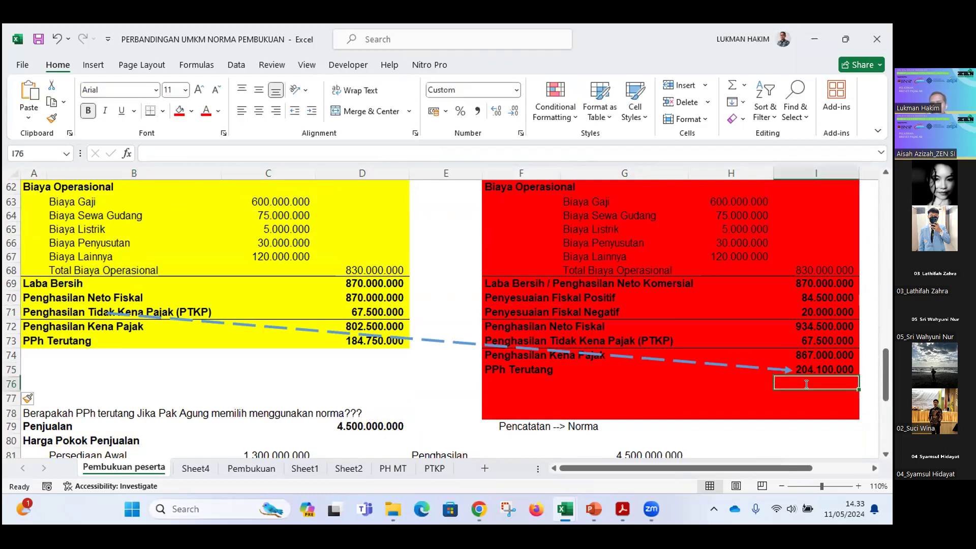
pyautogui.write('=')
pyautogui.press('Up')
pyautogui.write('-')
pyautogui.press('Left')
pyautogui.press('Left')
pyautogui.press('Left')
pyautogui.press('Left')
pyautogui.press('Left')
pyautogui.press('Up')
pyautogui.press('Up')
pyautogui.press('Up')
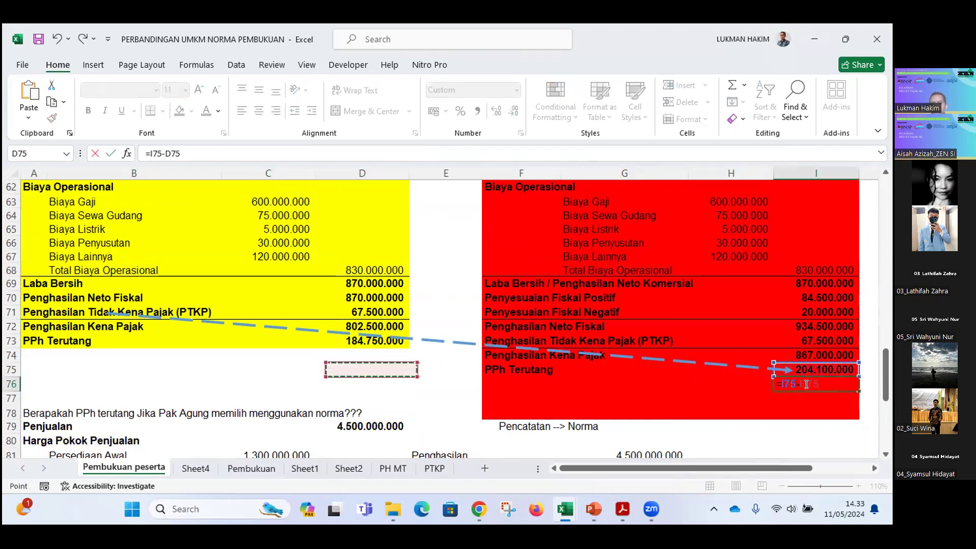
pyautogui.press('Return')
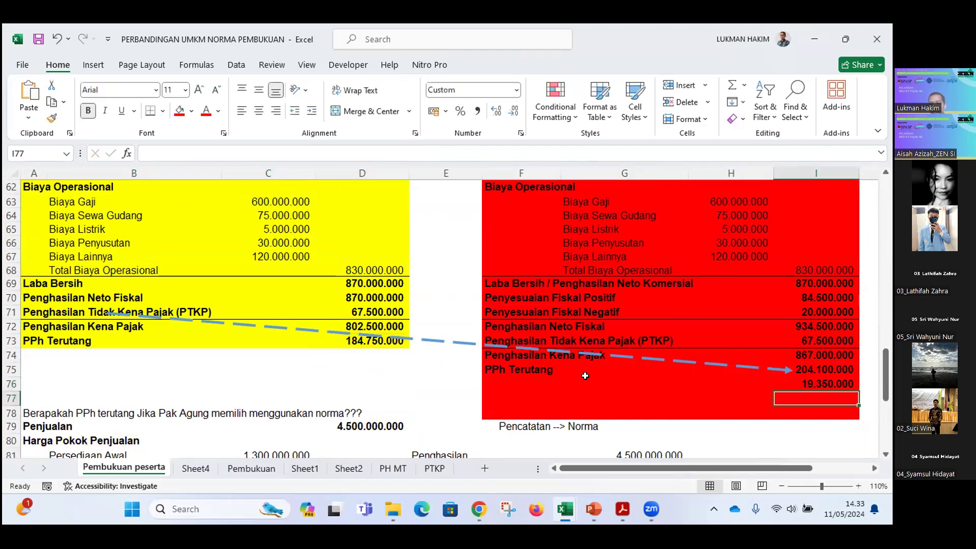
pyautogui.click(585, 382)
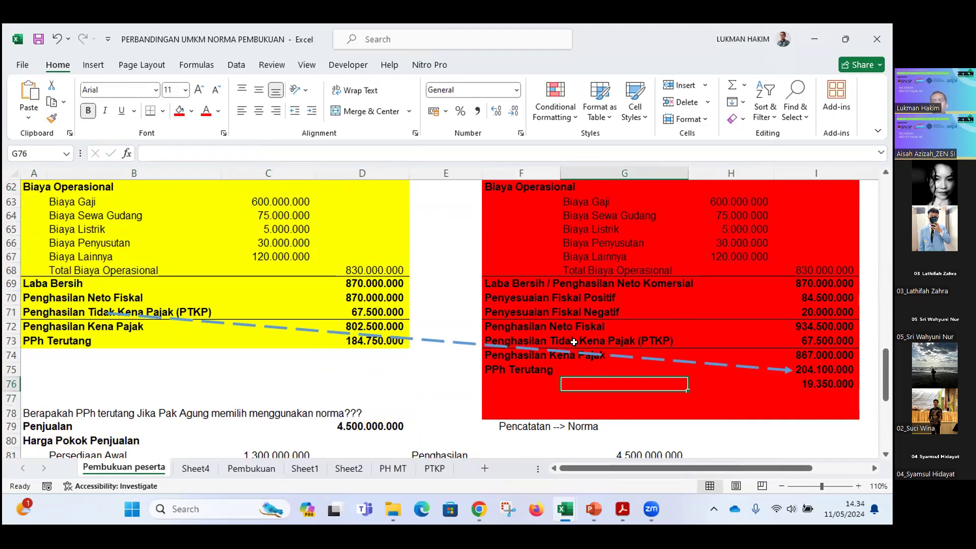
pyautogui.click(518, 379)
pyautogui.click(705, 378)
pyautogui.click(775, 384)
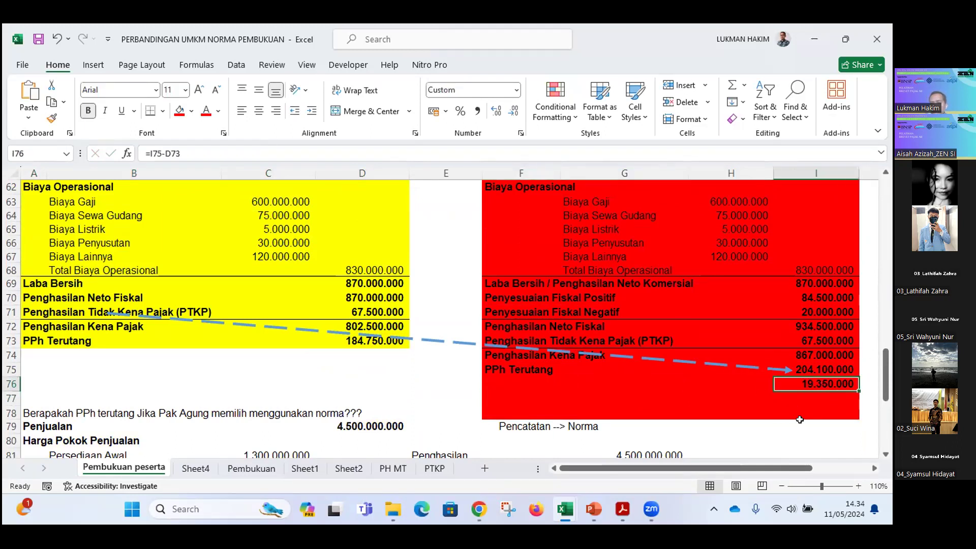
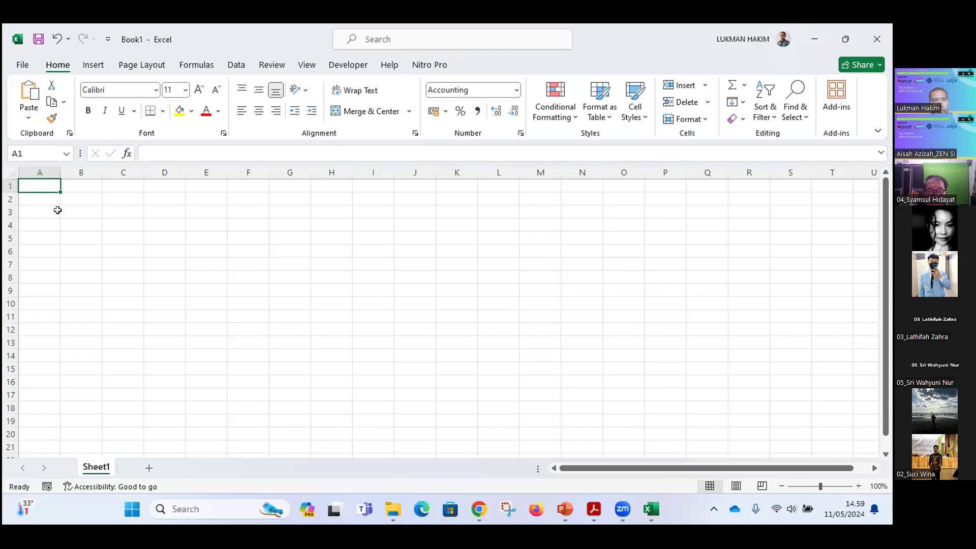
# - In the blank workbook, enter the labels "Pajak ditanggung perusahaan" in B2 and "Tunjangan Pajak" in B5
pyautogui.click(79, 195)
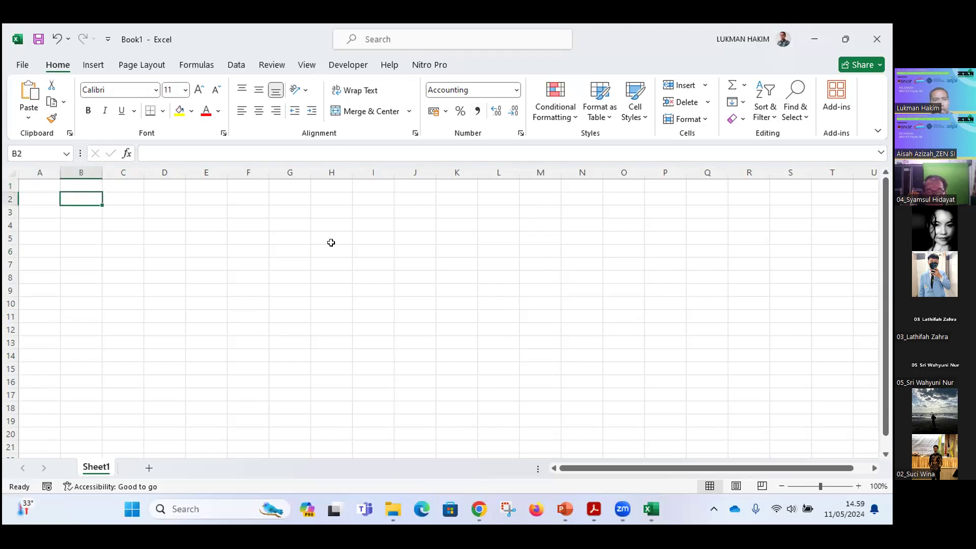
pyautogui.write('Paj')
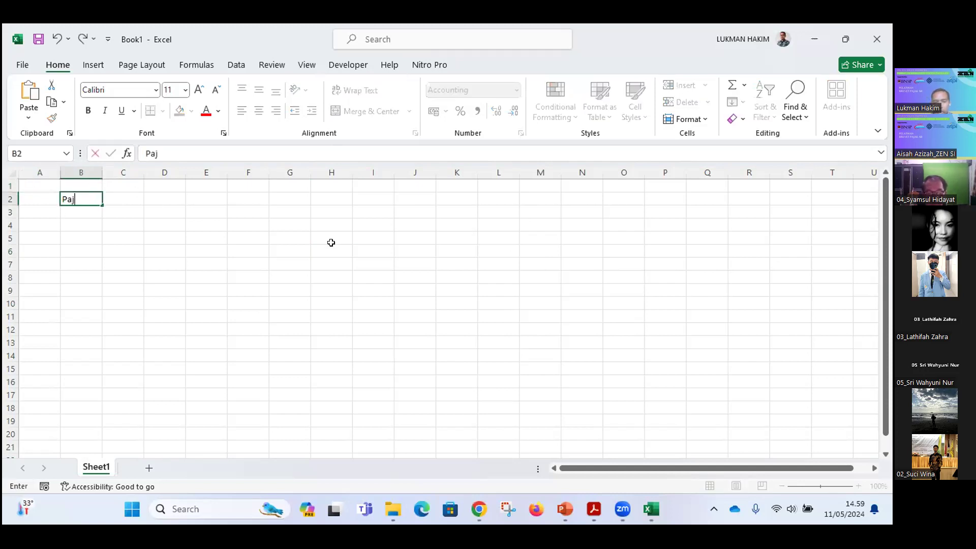
pyautogui.write('ak ditanggu')
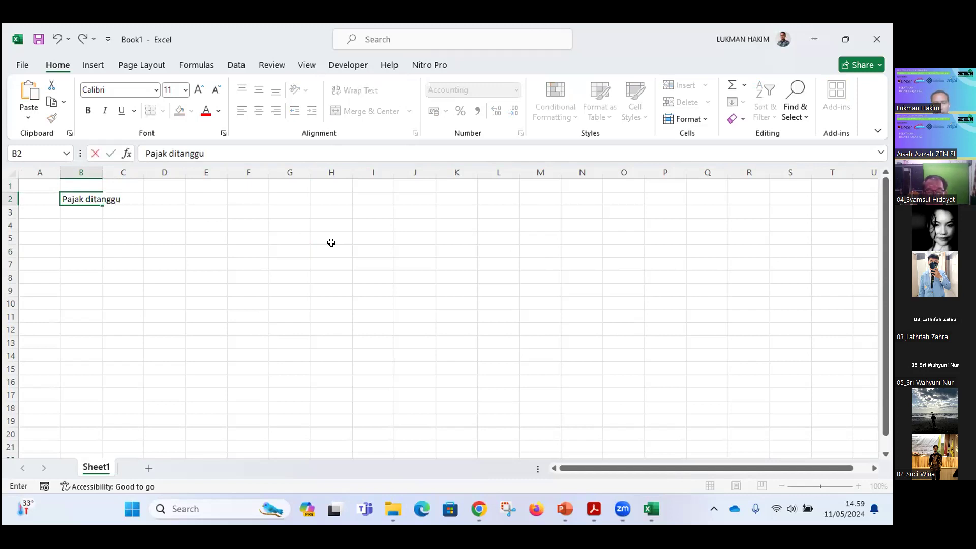
pyautogui.write('ng perusahaan')
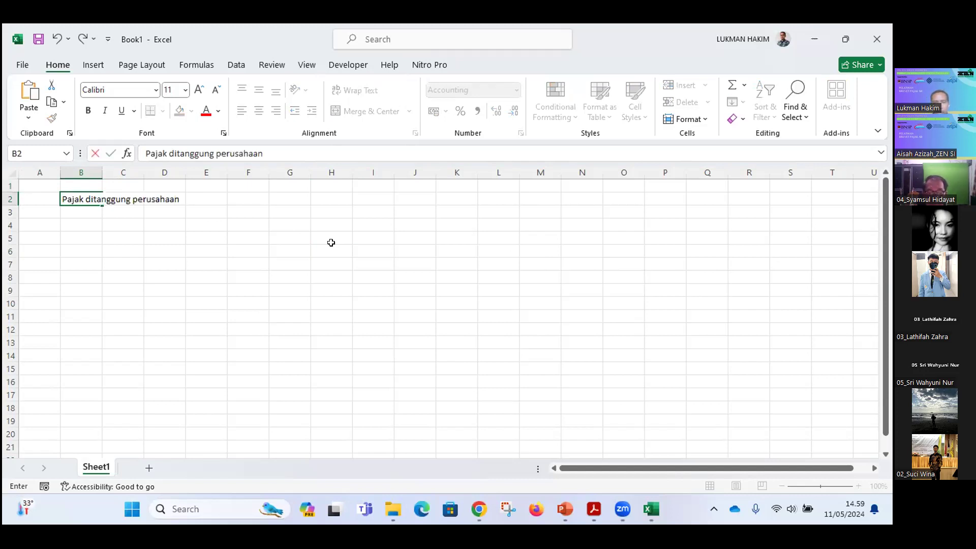
pyautogui.press('Return')
pyautogui.press('Up')
pyautogui.press('Down')
pyautogui.press('Down')
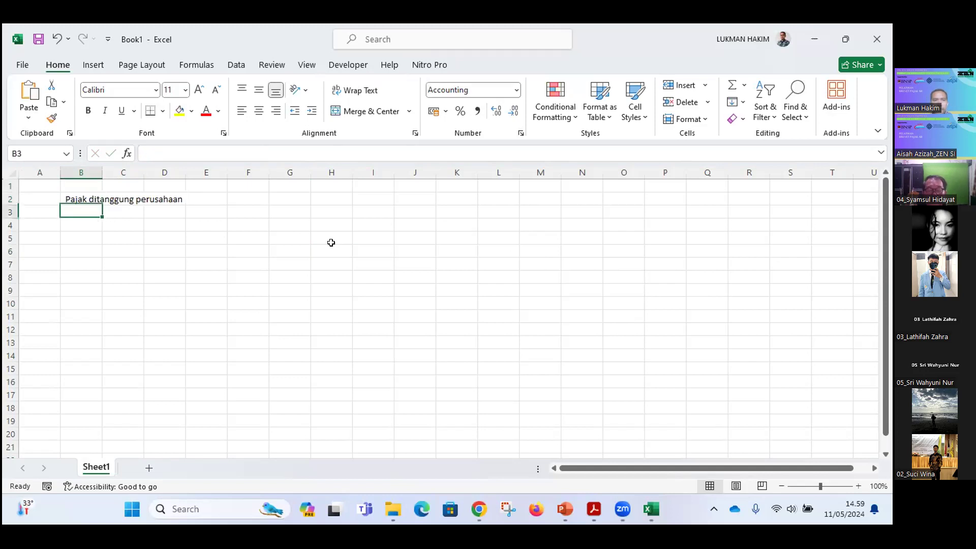
pyautogui.press('Down')
pyautogui.write('T')
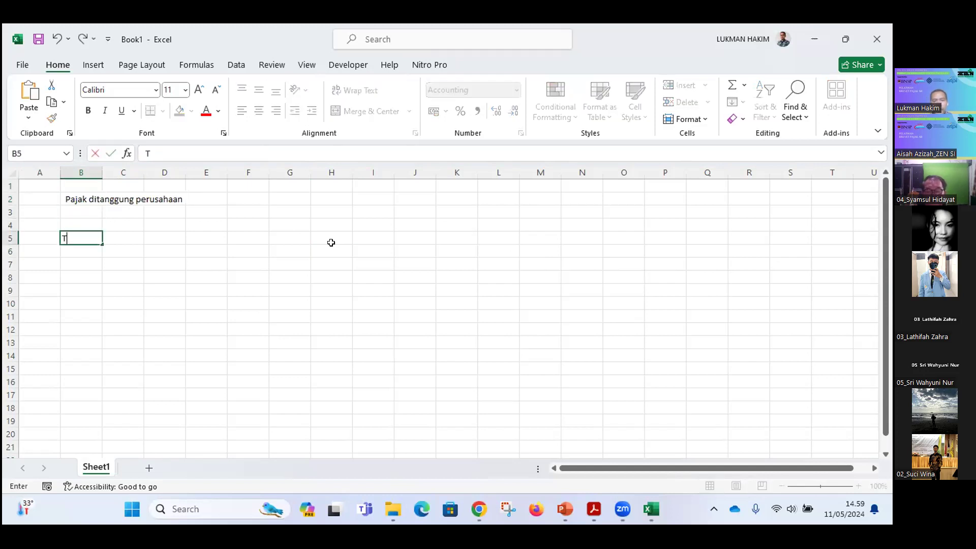
pyautogui.write('unjangan Pajak')
pyautogui.press('Tab')
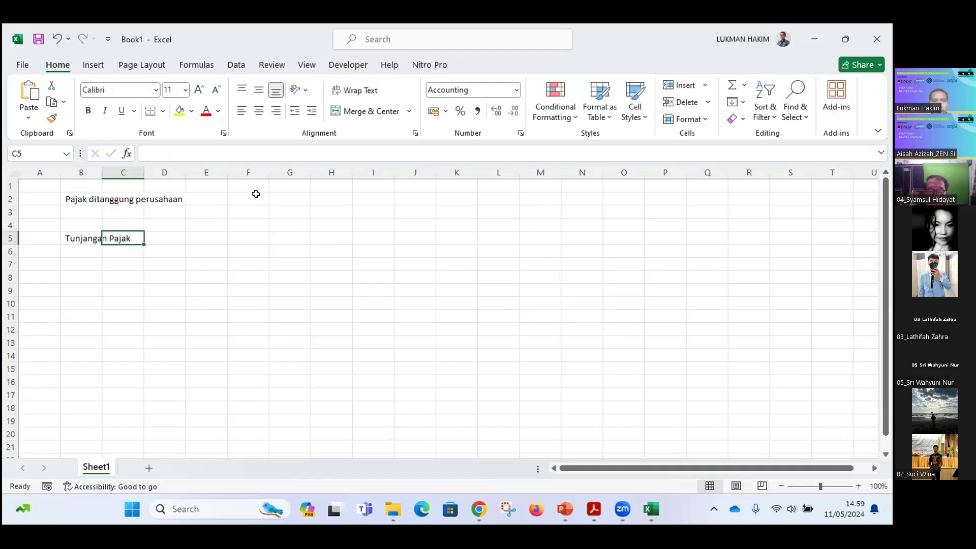
# - Beside the company-borne tax label, enter "gaji" with 10jt in F2:G2 and "pajak" with 1jt in F3:G3
pyautogui.click(256, 194)
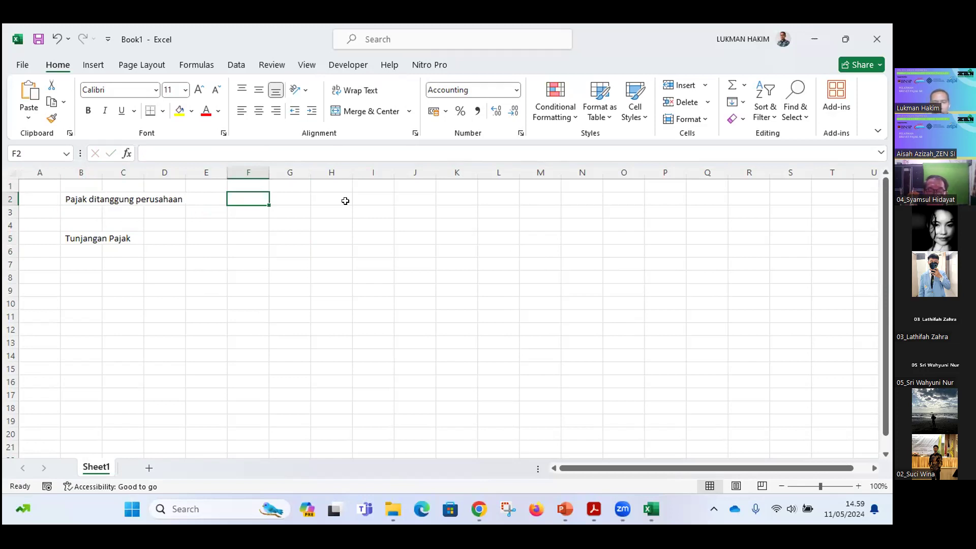
pyautogui.write('1')
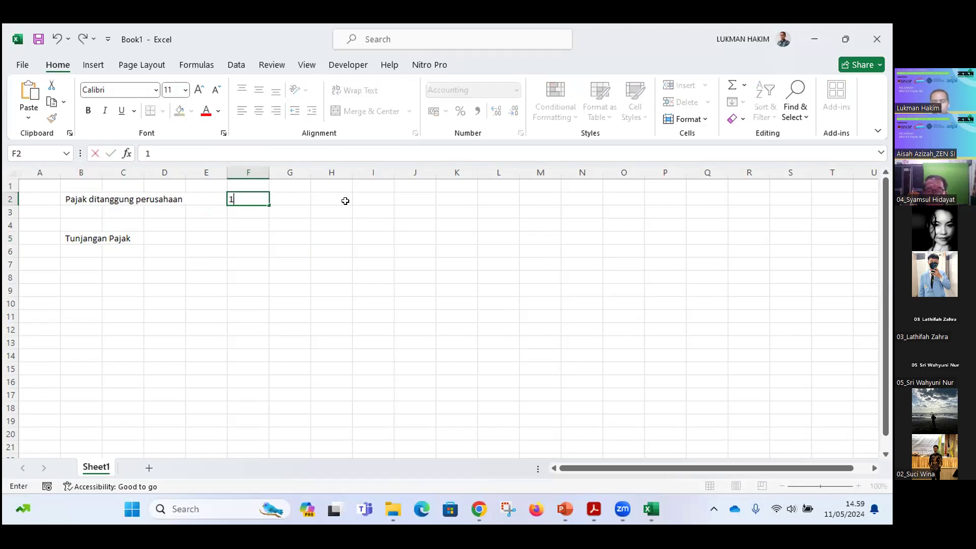
pyautogui.press('BackSpace')
pyautogui.write('gaji')
pyautogui.click(286, 198)
pyautogui.write('10jt')
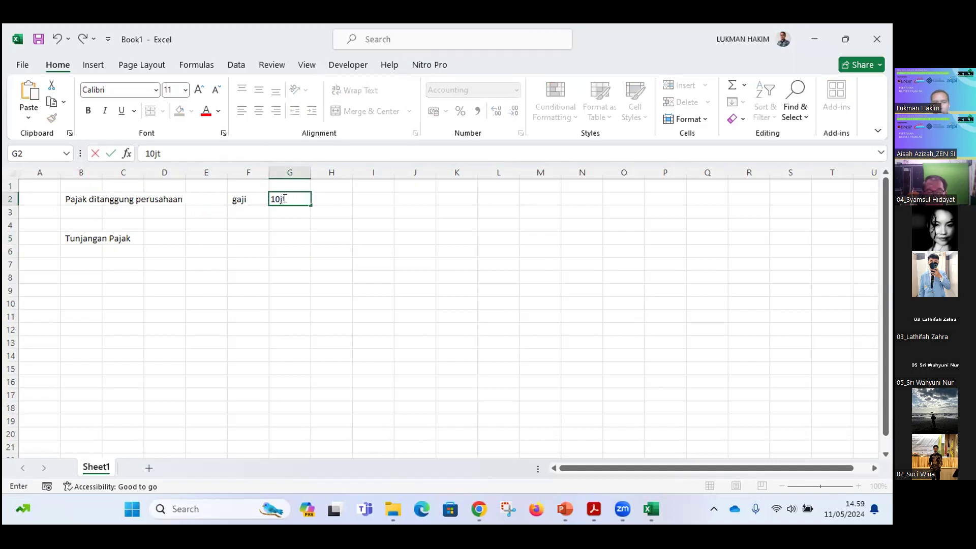
pyautogui.press('Return')
pyautogui.write('pajak')
pyautogui.press('Tab')
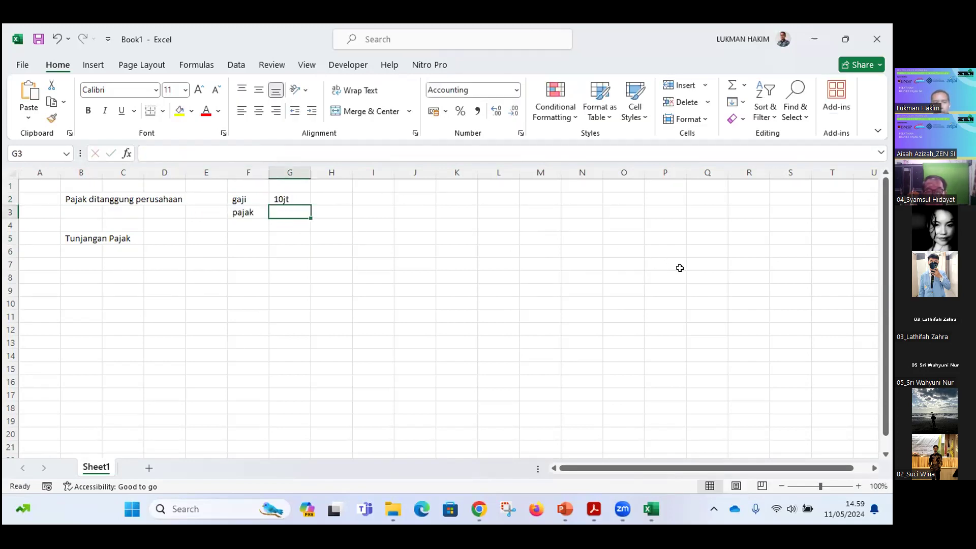
pyautogui.write('1jt')
pyautogui.press('Return')
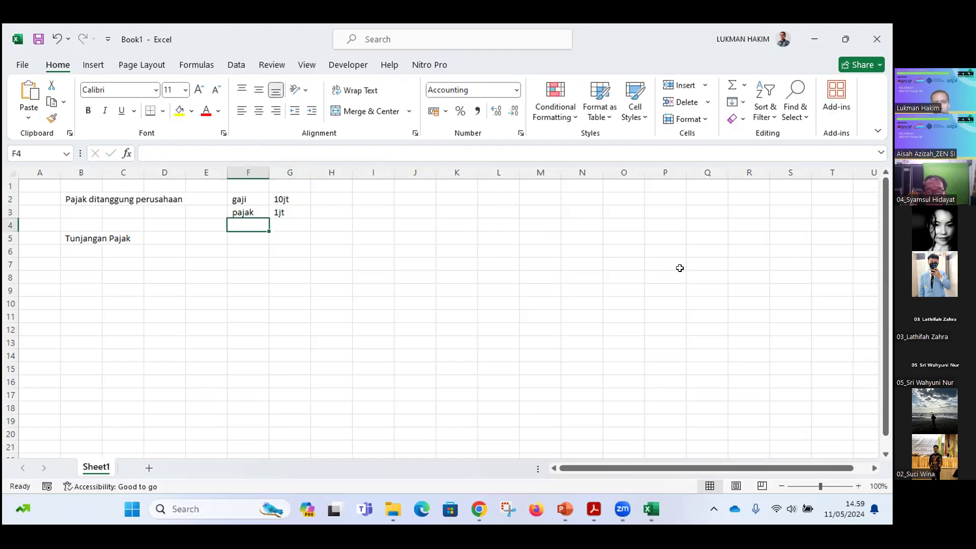
# - Examine the gaji and pajak amounts of the Pajak ditanggung perusahaan case, focusing on the pajak row
pyautogui.click(239, 212)
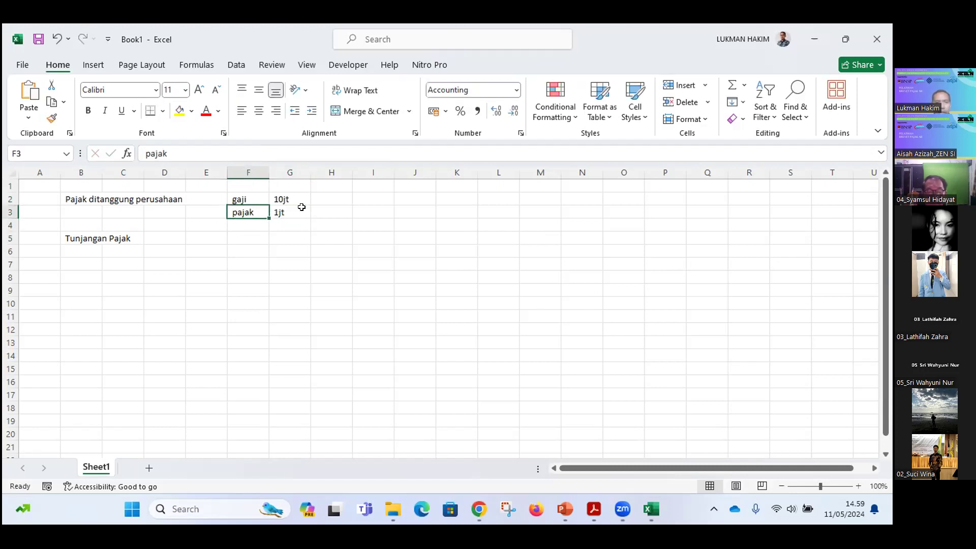
pyautogui.click(276, 211)
pyautogui.click(272, 200)
pyautogui.click(242, 212)
pyautogui.click(281, 199)
pyautogui.click(277, 211)
pyautogui.moveTo(87, 198); pyautogui.dragTo(291, 198)
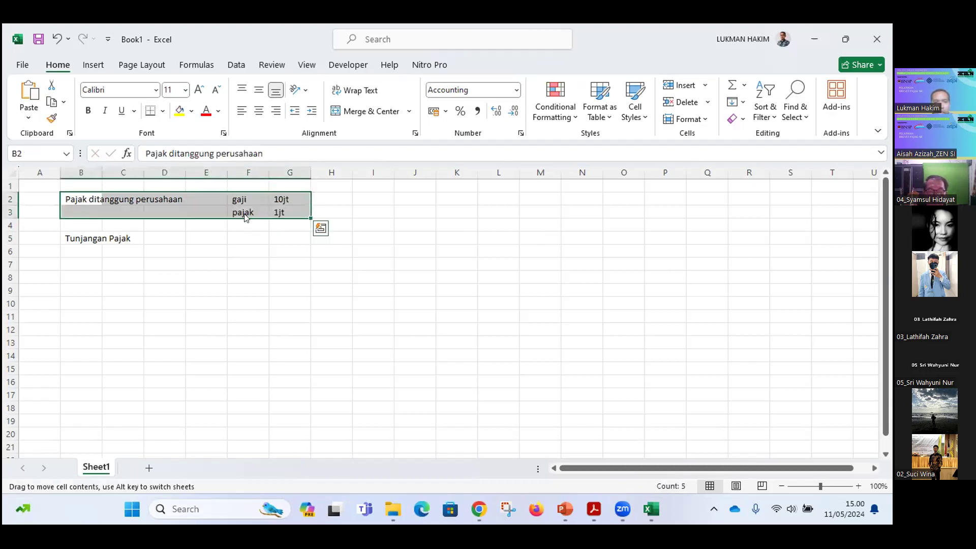
pyautogui.click(237, 209)
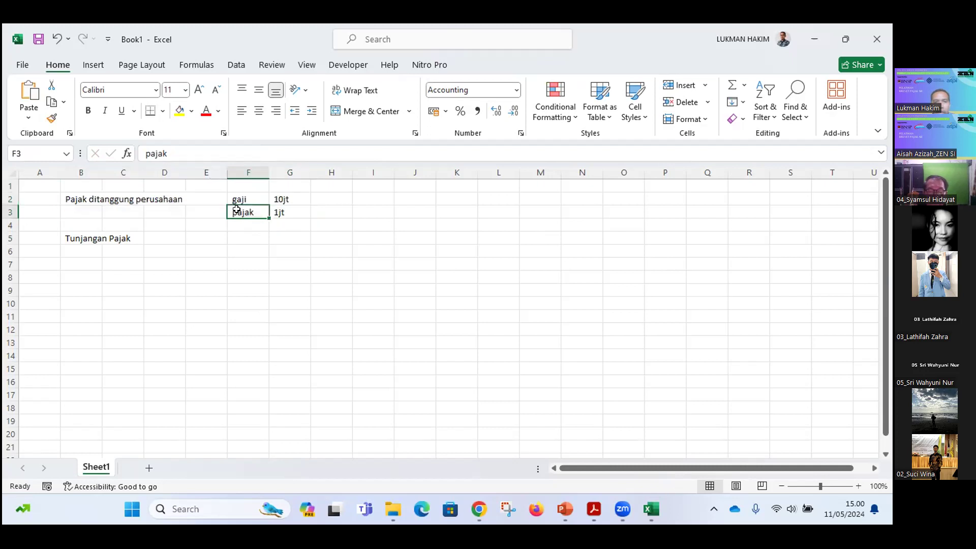
pyautogui.click(273, 228)
pyautogui.click(248, 211)
pyautogui.moveTo(248, 212); pyautogui.dragTo(279, 212)
pyautogui.click(249, 221)
pyautogui.click(244, 209)
pyautogui.keyDown('shift'); pyautogui.click(279, 208); pyautogui.keyUp('shift')
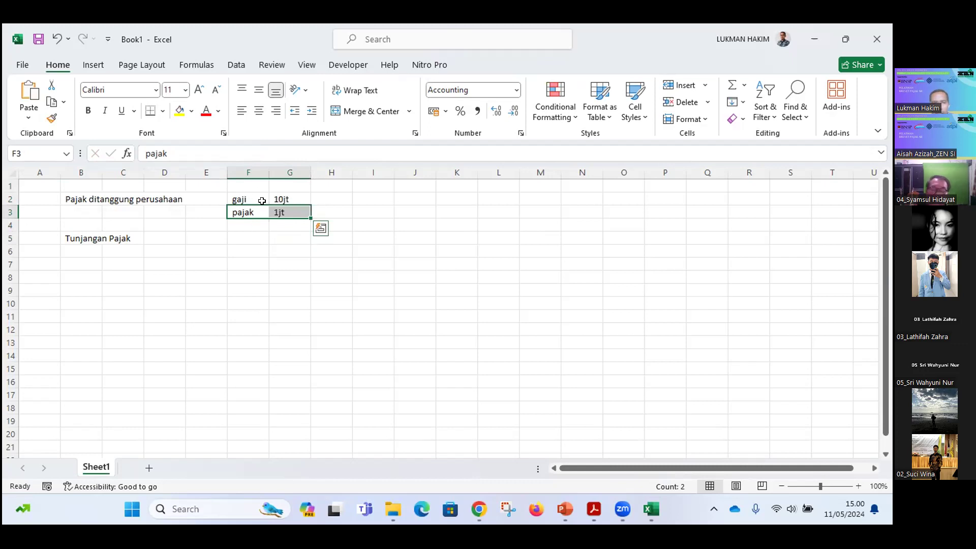
# - Recheck the pajak row in F3:G3 of the company-borne tax case
pyautogui.click(245, 226)
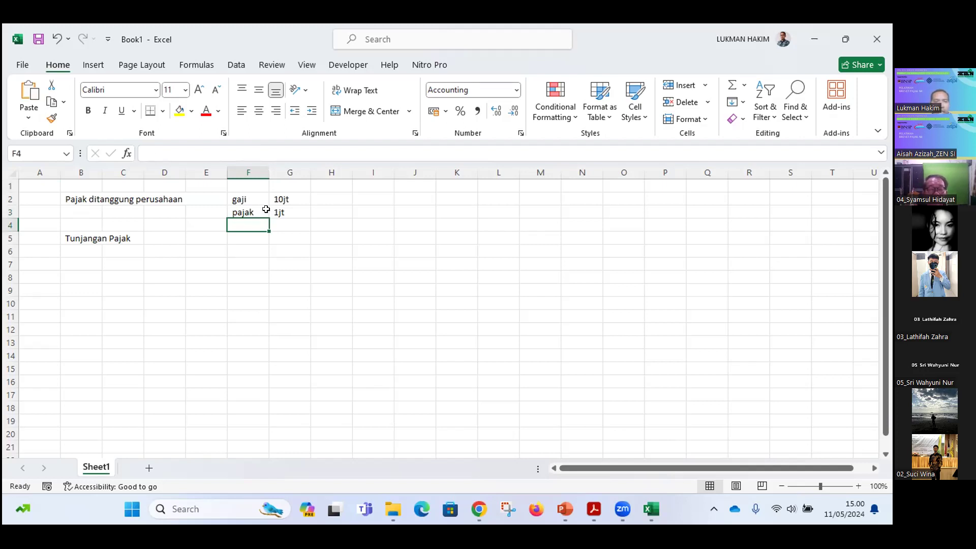
pyautogui.moveTo(254, 212); pyautogui.dragTo(330, 211)
pyautogui.moveTo(247, 211); pyautogui.dragTo(294, 211)
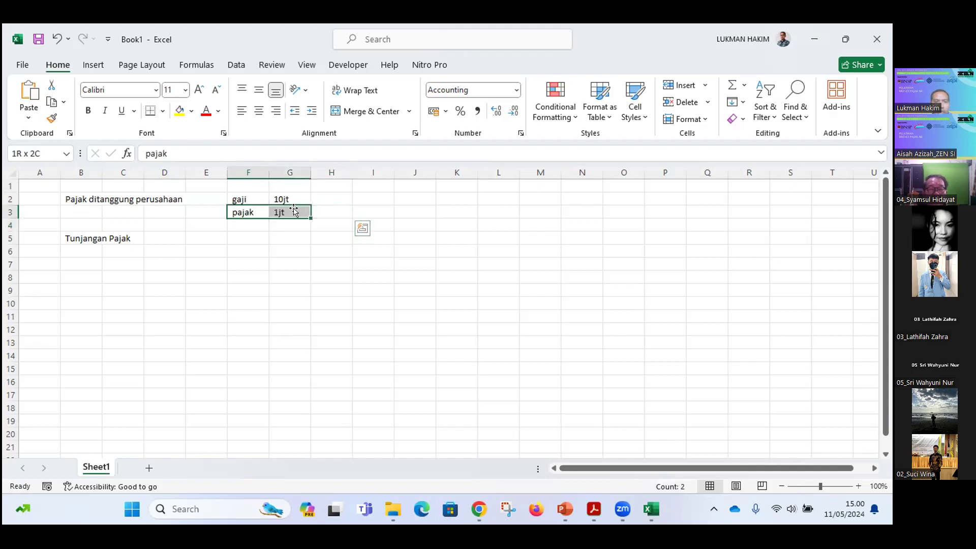
pyautogui.click(236, 232)
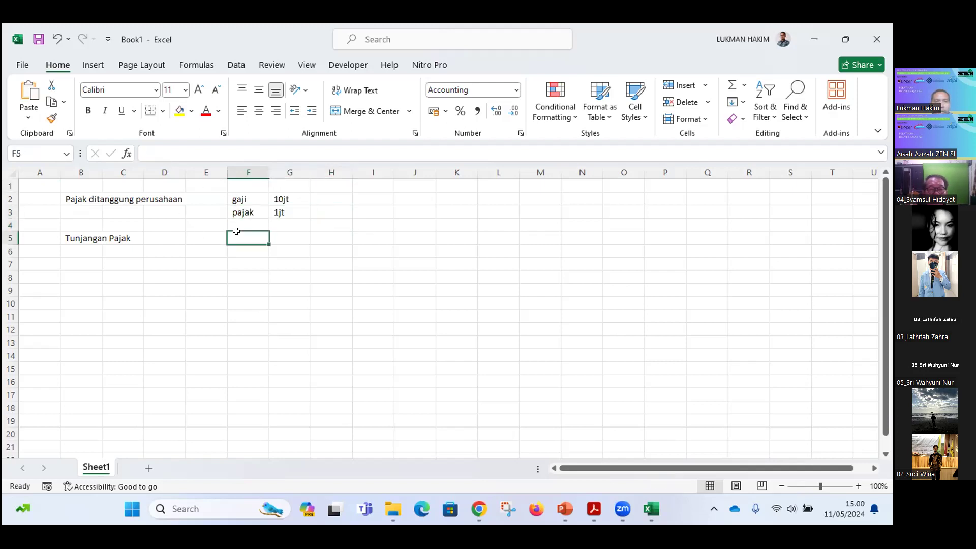
# - Beside the Tunjangan Pajak label, enter "gaji" in F5 with 9jt in G5
pyautogui.click(72, 233)
pyautogui.click(231, 238)
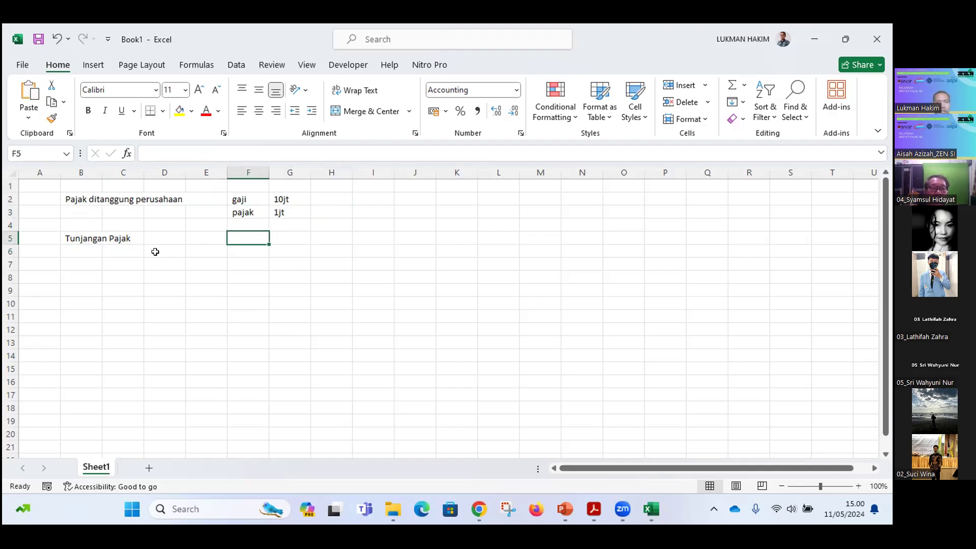
pyautogui.write('gaji')
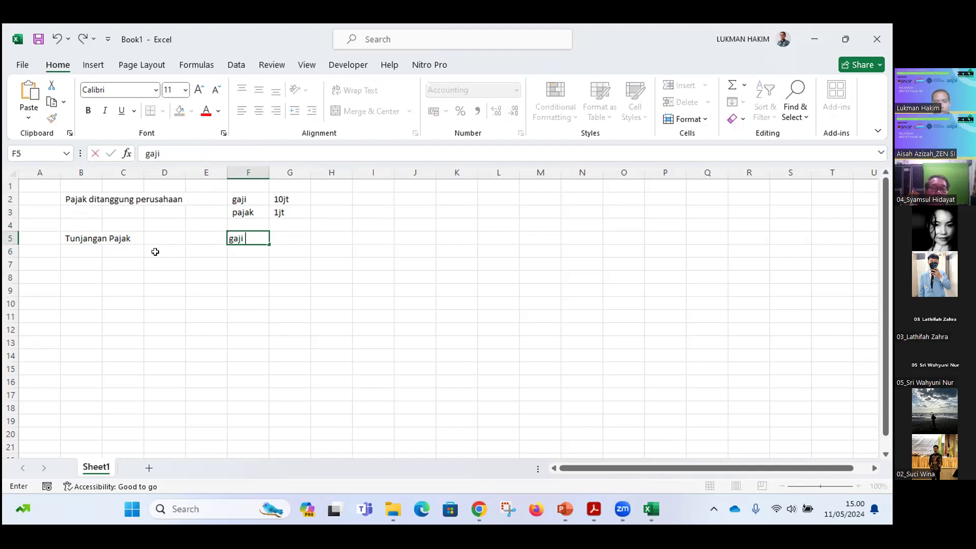
pyautogui.press('Tab')
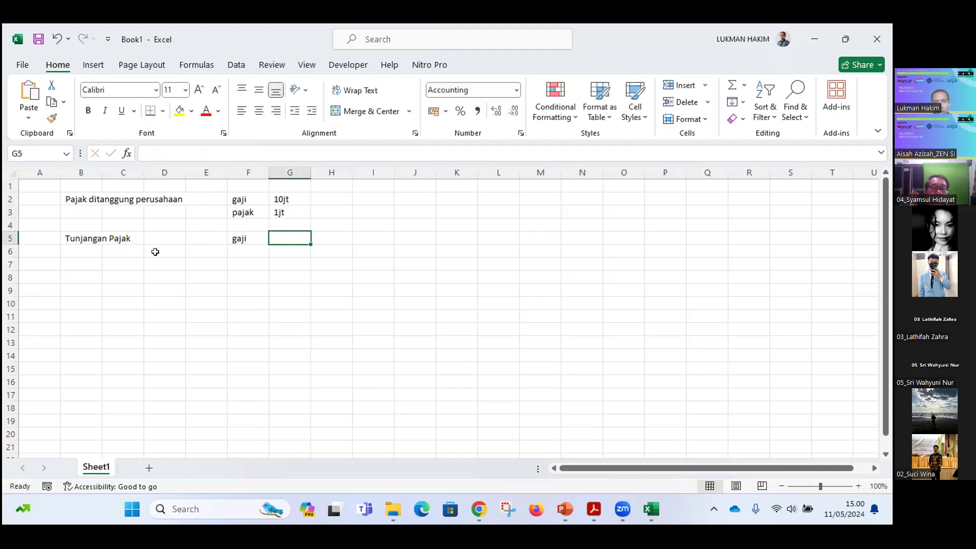
pyautogui.write('9jt')
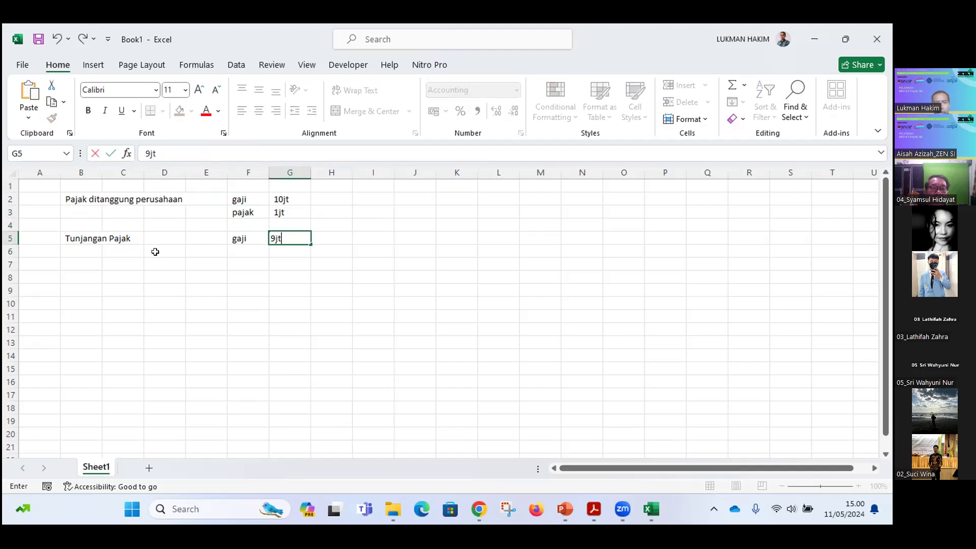
pyautogui.press('Return')
# - Enter "tunjangan pajak" in F6 with 1jt in G6, and fit column F's width to its contents
pyautogui.write('tunja')
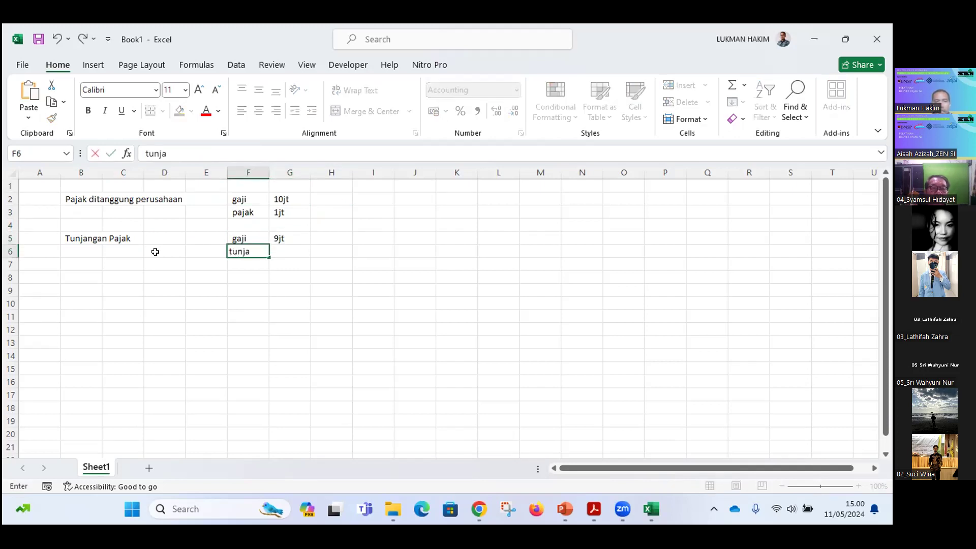
pyautogui.write('ngan pajak')
pyautogui.press('Tab')
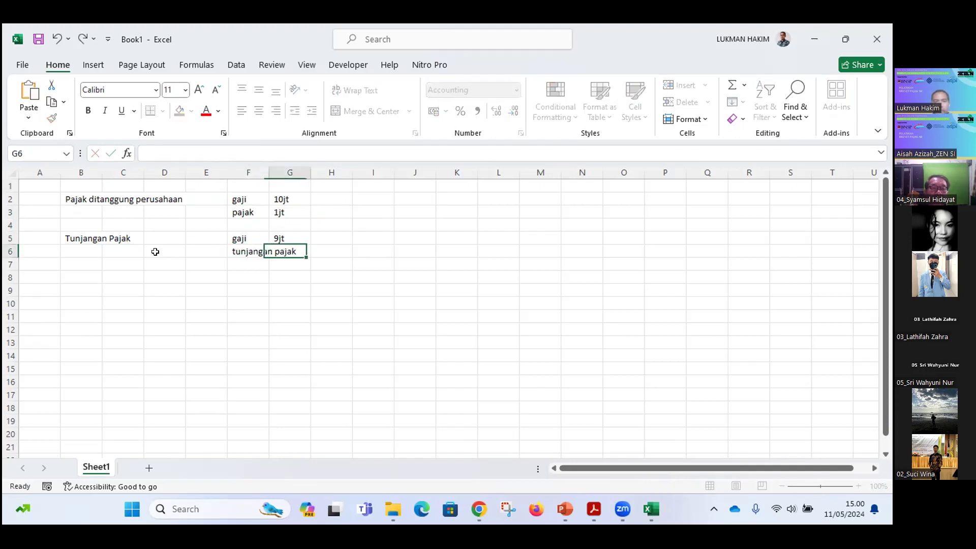
pyautogui.write('1jt')
pyautogui.press('Return')
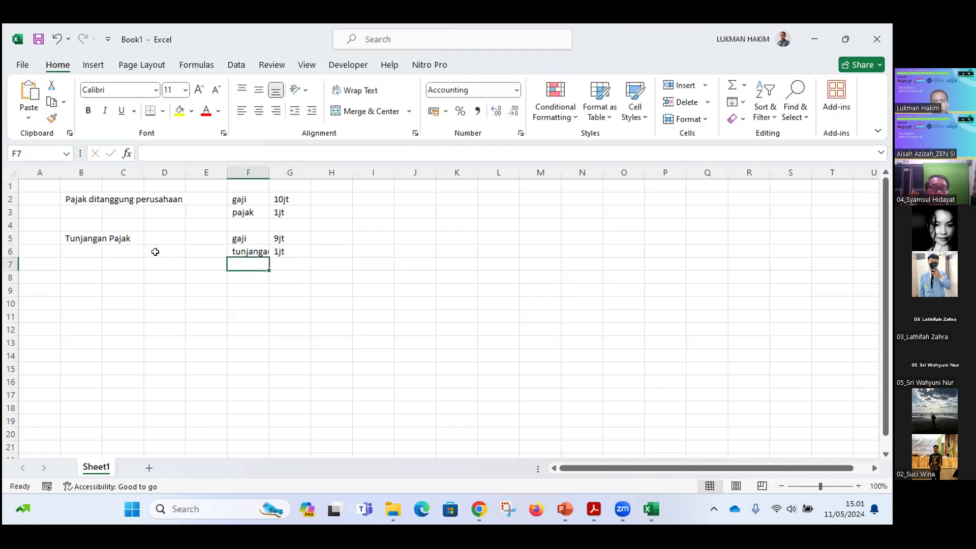
pyautogui.doubleClick(269, 173)
# - Complete the tax allowance case with "pajak" in F7 and 1jt in G7
pyautogui.write('pajak')
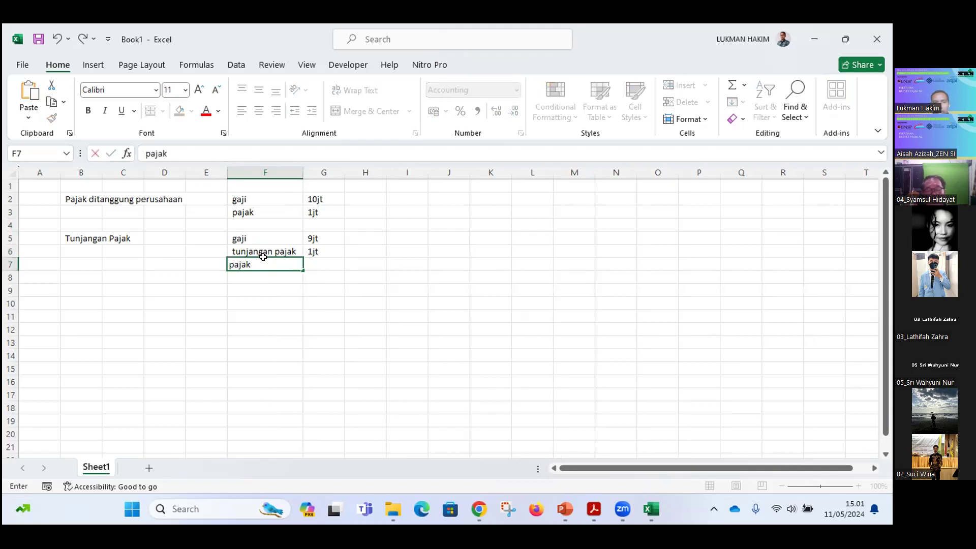
pyautogui.press('Tab')
pyautogui.write('1')
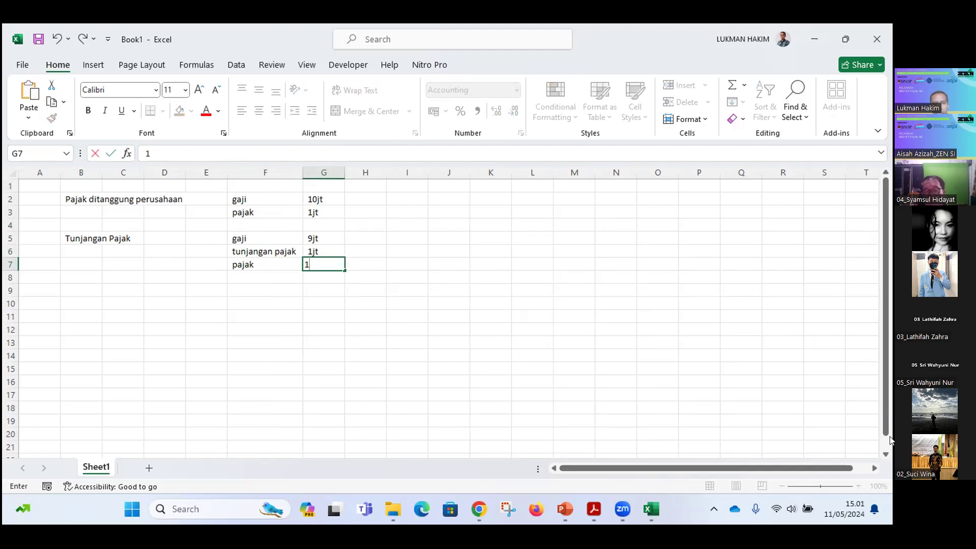
pyautogui.write(',jt')
pyautogui.press('Return')
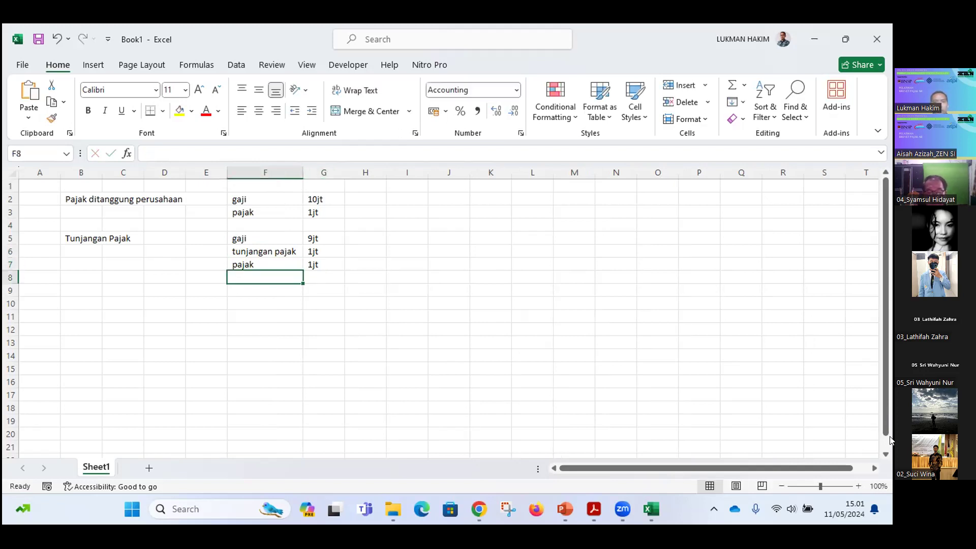
# - Review the Pajak ditanggung perusahaan case, focusing on its pajak label and amount in row 3
pyautogui.moveTo(90, 194); pyautogui.dragTo(316, 212)
pyautogui.click(318, 209)
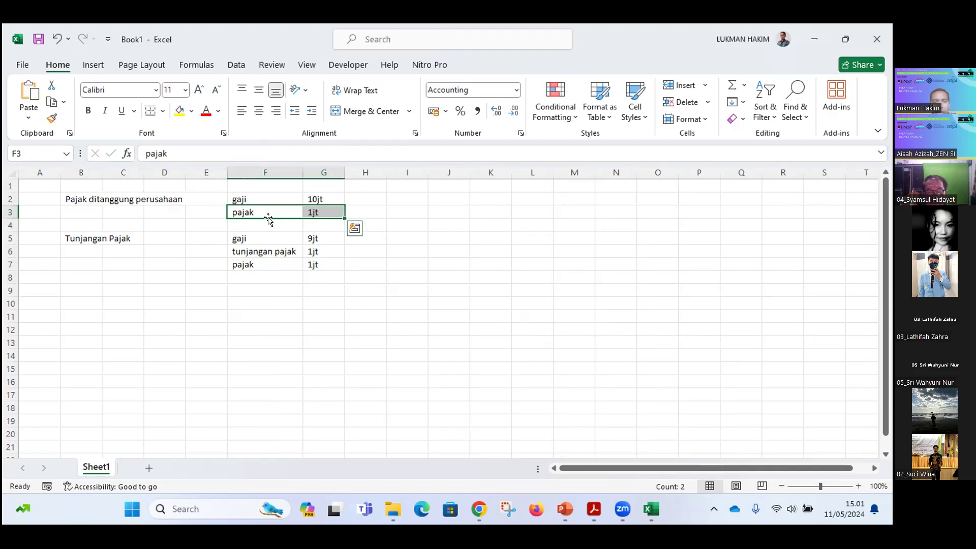
pyautogui.click(264, 220)
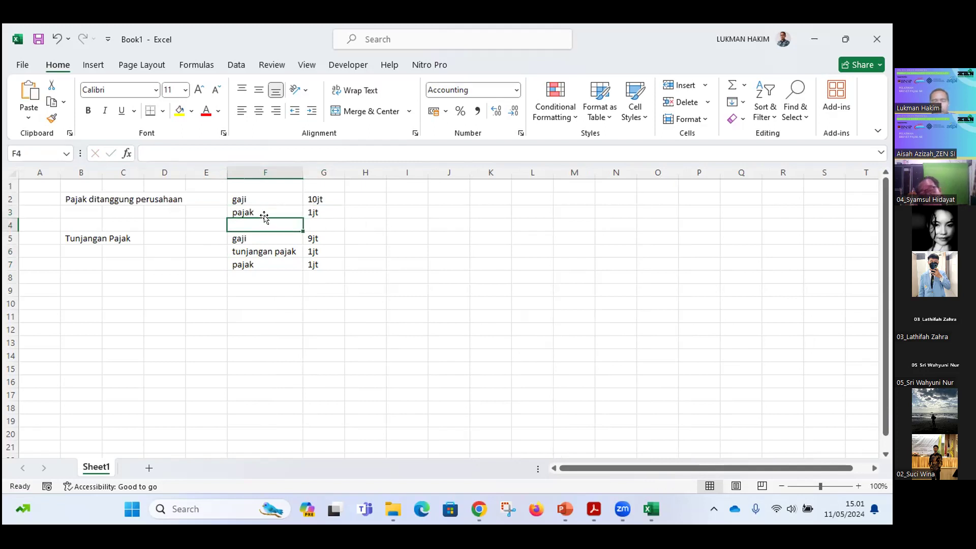
pyautogui.moveTo(270, 210); pyautogui.dragTo(319, 212)
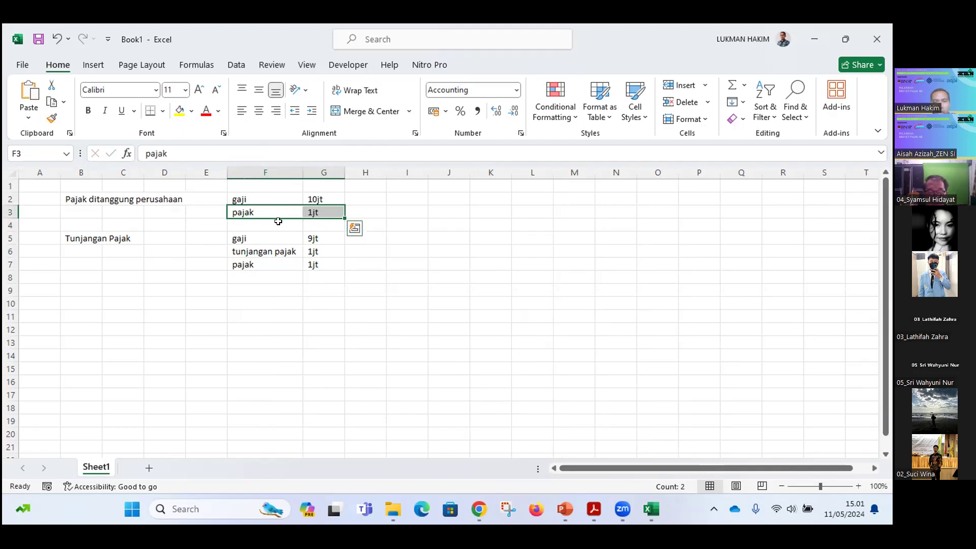
pyautogui.click(276, 220)
pyautogui.moveTo(277, 211); pyautogui.dragTo(325, 208)
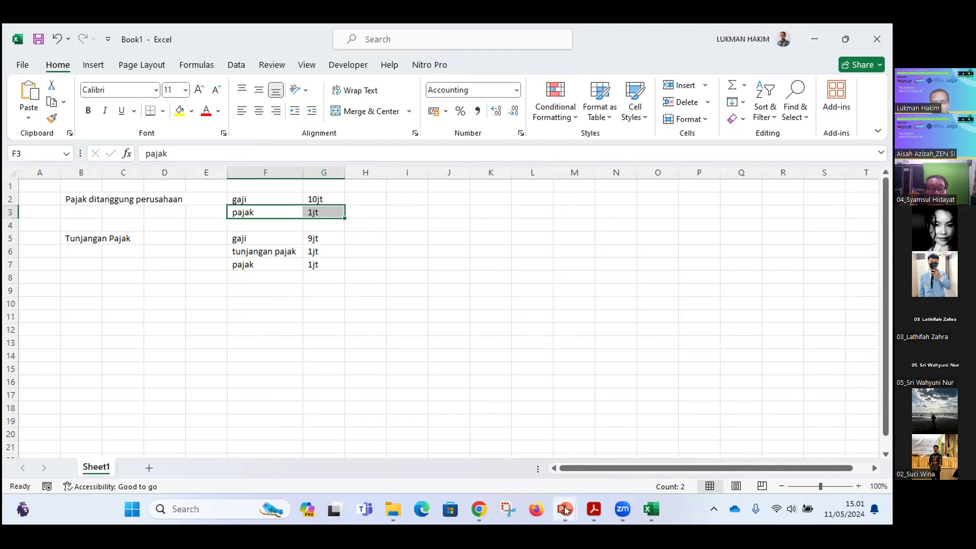
pyautogui.click(538, 305)
# - Examine the Tunjangan Pajak case, comparing its tunjangan pajak row with the gaji row above it
pyautogui.click(277, 251)
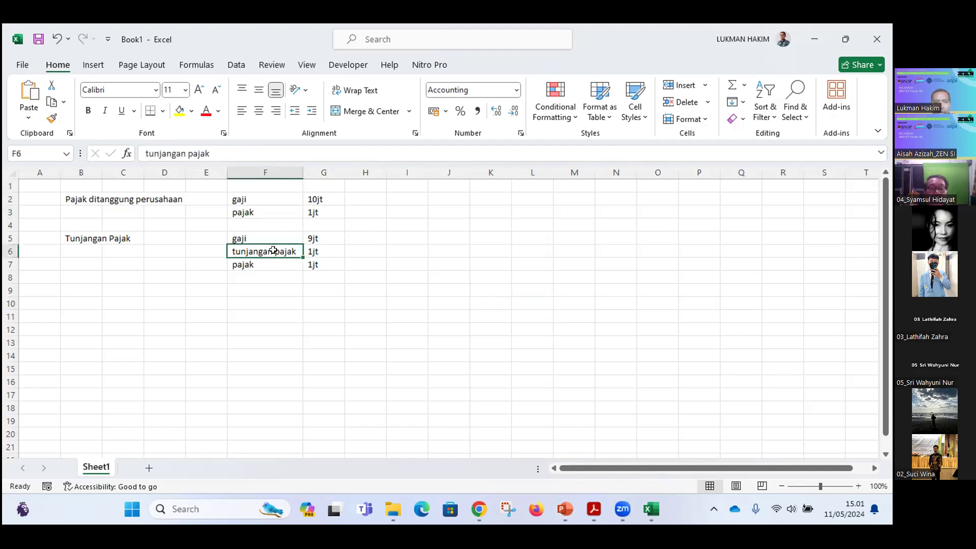
pyautogui.click(311, 251)
pyautogui.click(237, 251)
pyautogui.click(247, 237)
pyautogui.click(245, 252)
pyautogui.click(320, 249)
pyautogui.click(299, 249)
pyautogui.hotkey('shift', 'Right')
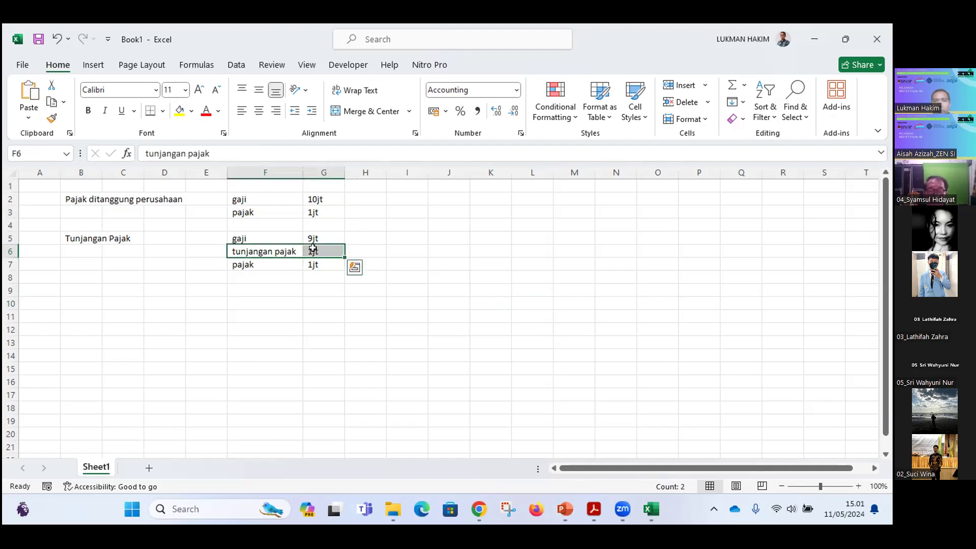
pyautogui.moveTo(279, 251); pyautogui.dragTo(325, 248)
pyautogui.click(311, 290)
pyautogui.click(324, 239)
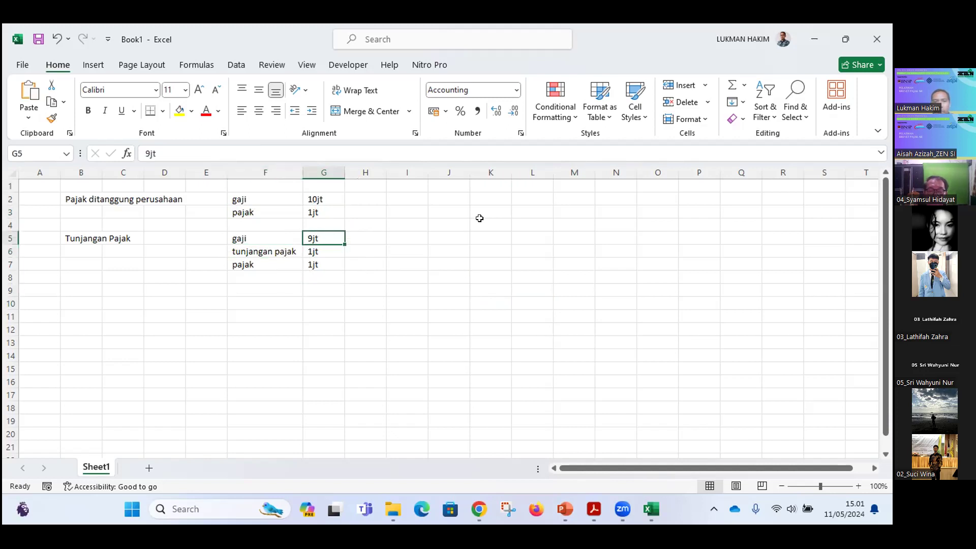
# - Change the pajak amount of the company-borne tax case in G3 to 500rb
pyautogui.click(313, 208)
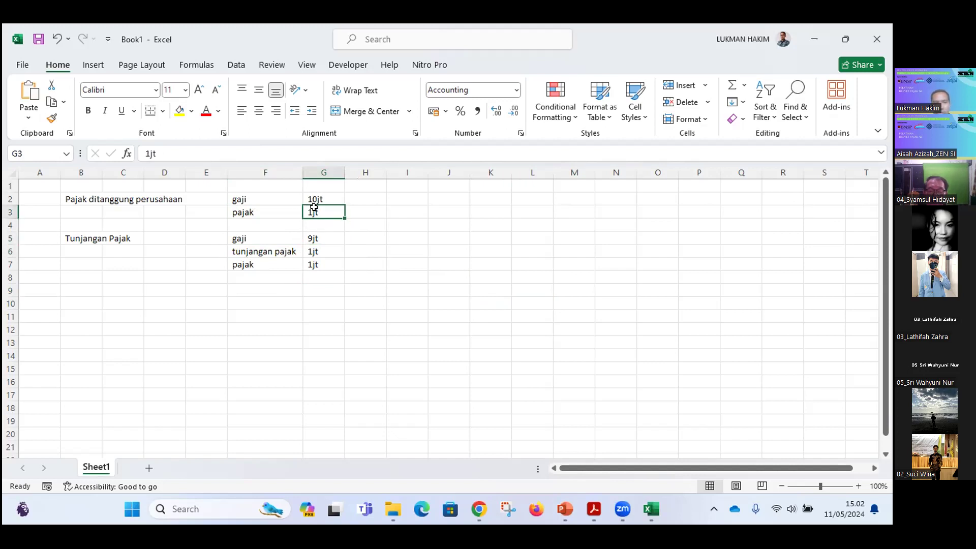
pyautogui.write('1')
pyautogui.press('BackSpace')
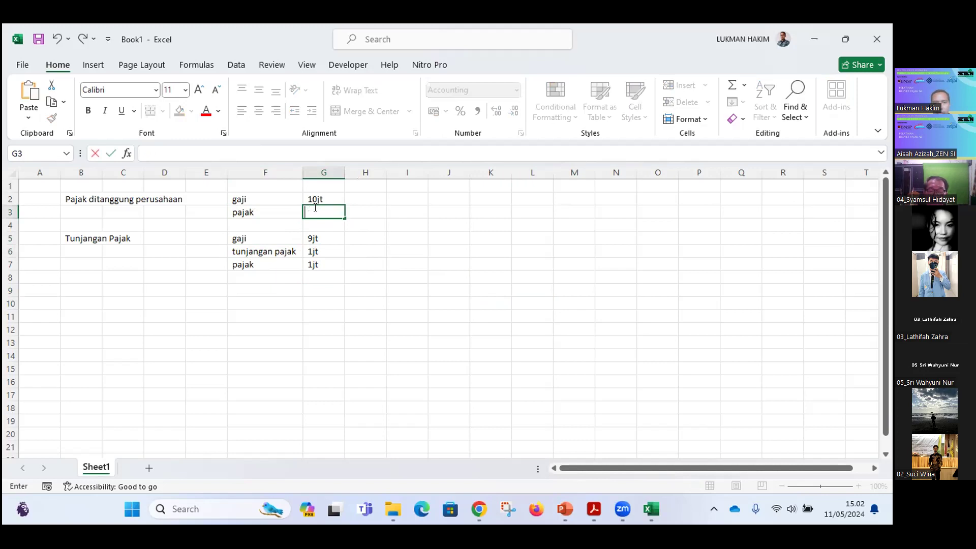
pyautogui.write('500rg')
pyautogui.press('Return')
pyautogui.click(316, 208)
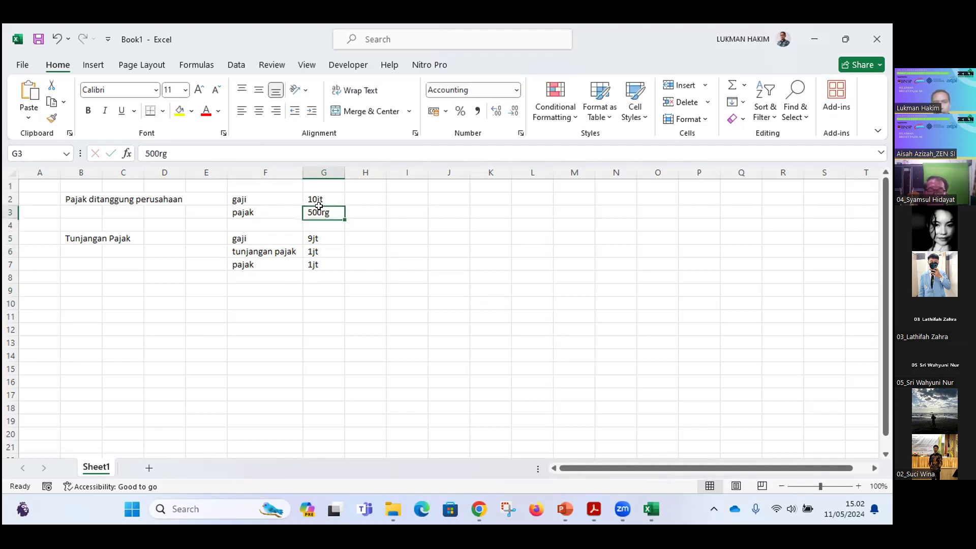
pyautogui.click(216, 158)
pyautogui.press('BackSpace')
pyautogui.write('b')
pyautogui.press('Return')
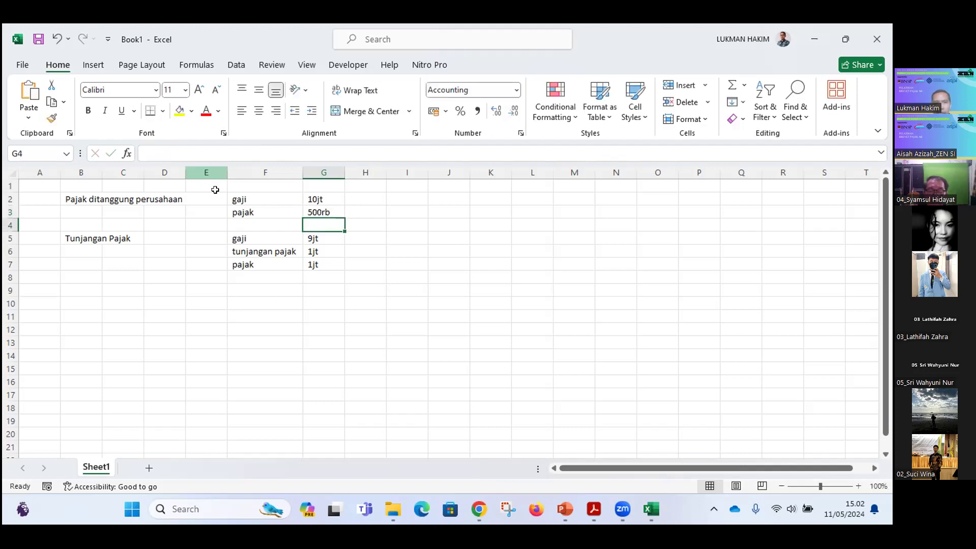
# - Set the tunjangan pajak amount in G6 to 300rb
pyautogui.click(305, 261)
pyautogui.click(313, 248)
pyautogui.write('300rb')
pyautogui.press('Return')
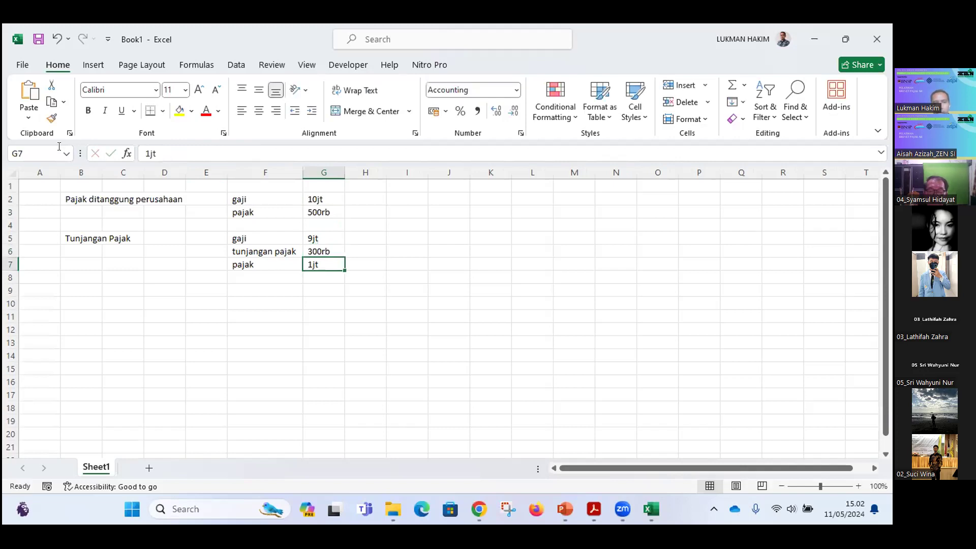
# - Change the pajak amount of the Tunjangan Pajak case in G7 to 500rb
pyautogui.write('200')
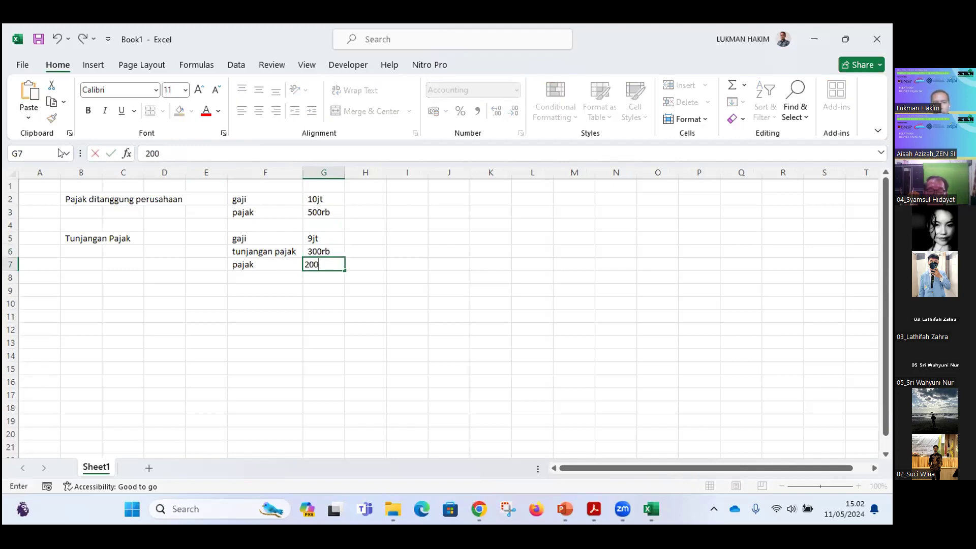
pyautogui.press('BackSpace')
pyautogui.press('BackSpace')
pyautogui.press('BackSpace')
pyautogui.write('5004b')
pyautogui.press('Return')
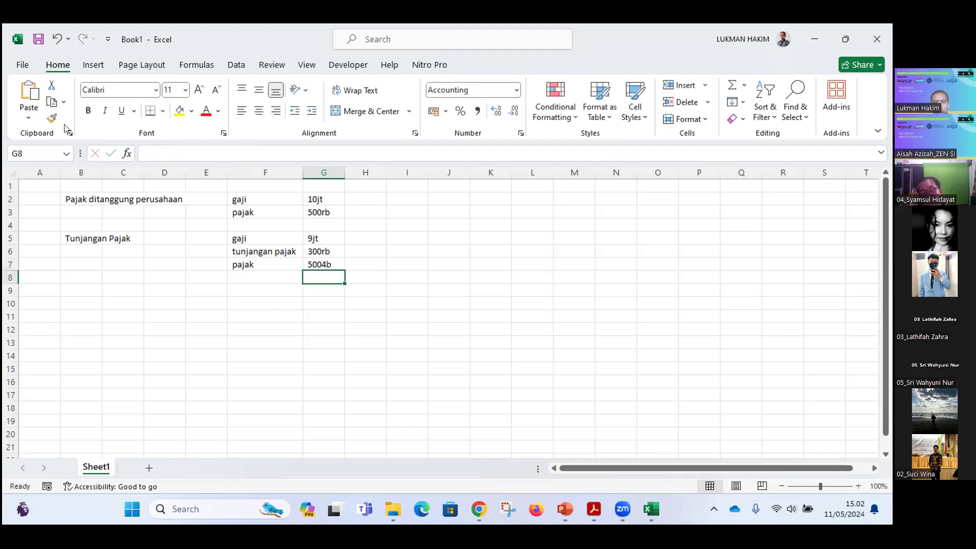
pyautogui.press('Up')
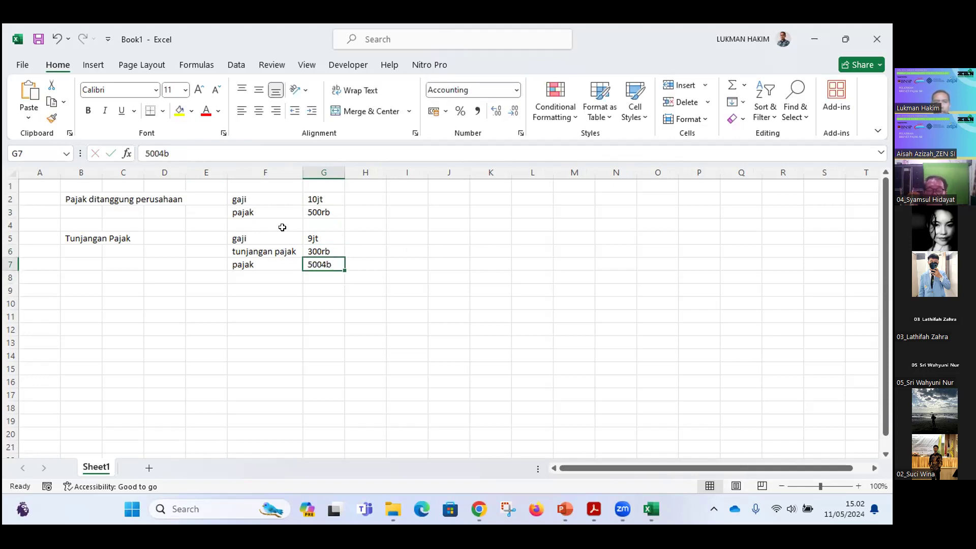
pyautogui.click(163, 148)
pyautogui.press('BackSpace')
pyautogui.write('r')
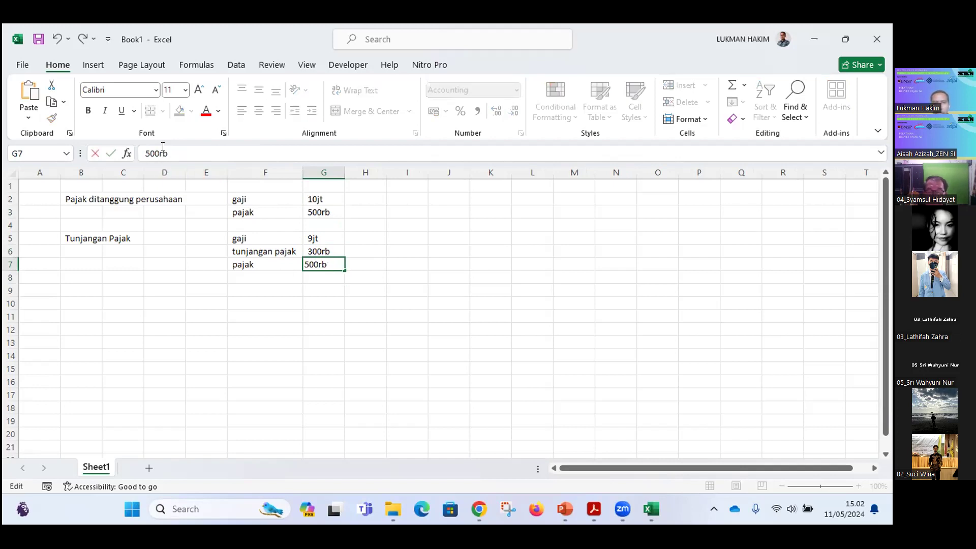
pyautogui.press('Return')
pyautogui.click(461, 249)
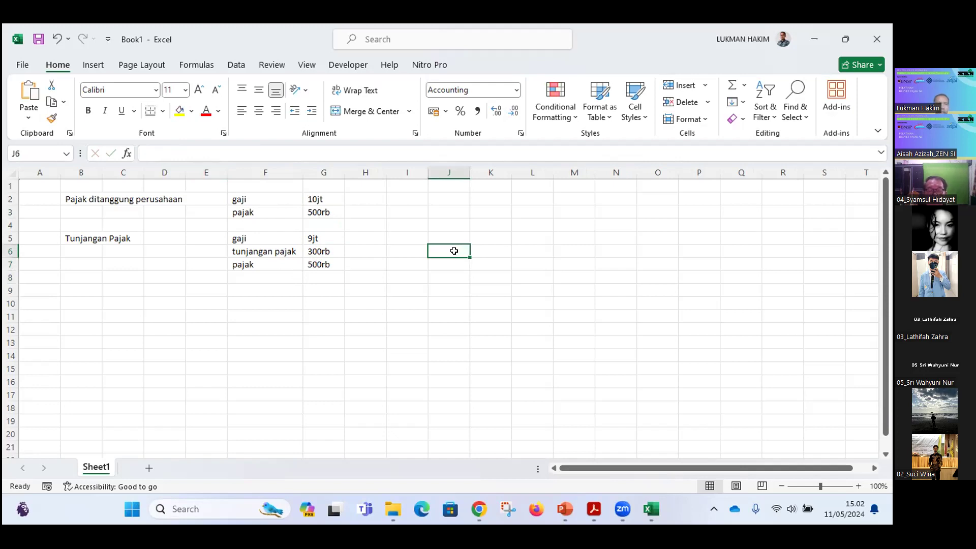
# - Compare the company-borne pajak amount in G3 with the tunjangan pajak row in F6:G6
pyautogui.click(321, 210)
pyautogui.moveTo(257, 251); pyautogui.dragTo(307, 251)
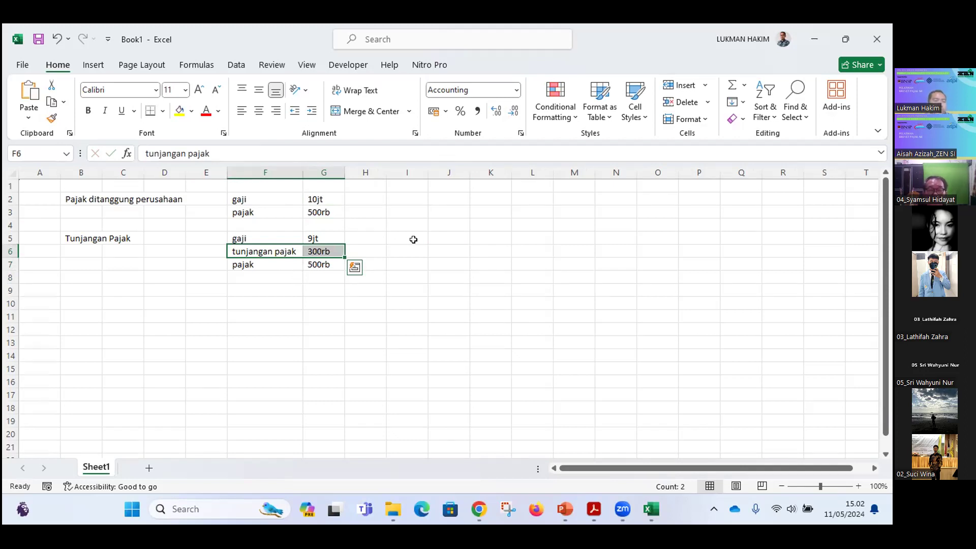
pyautogui.click(269, 260)
pyautogui.click(268, 250)
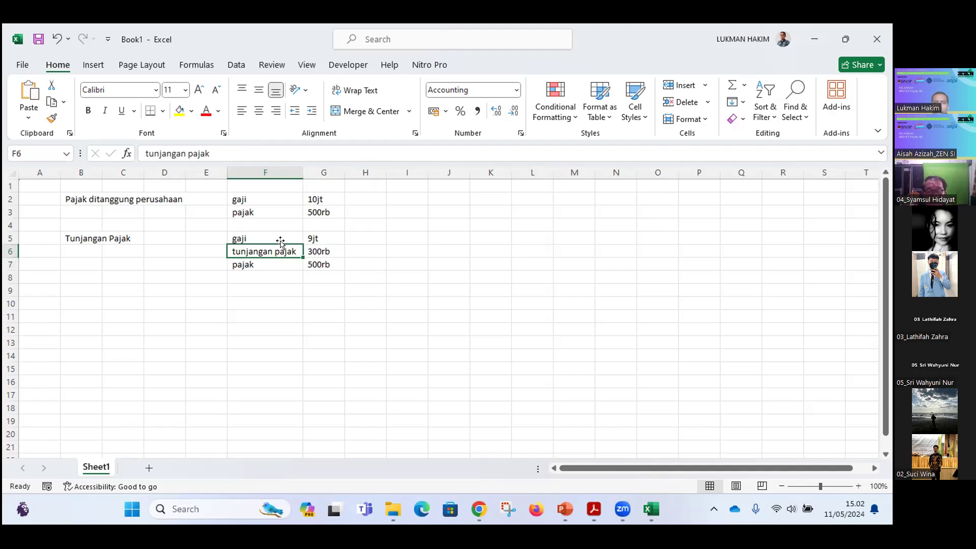
# - Switch to File Explorer and open the PPh POTPUT folder inside BREVET on drive D
pyautogui.click(393, 509)
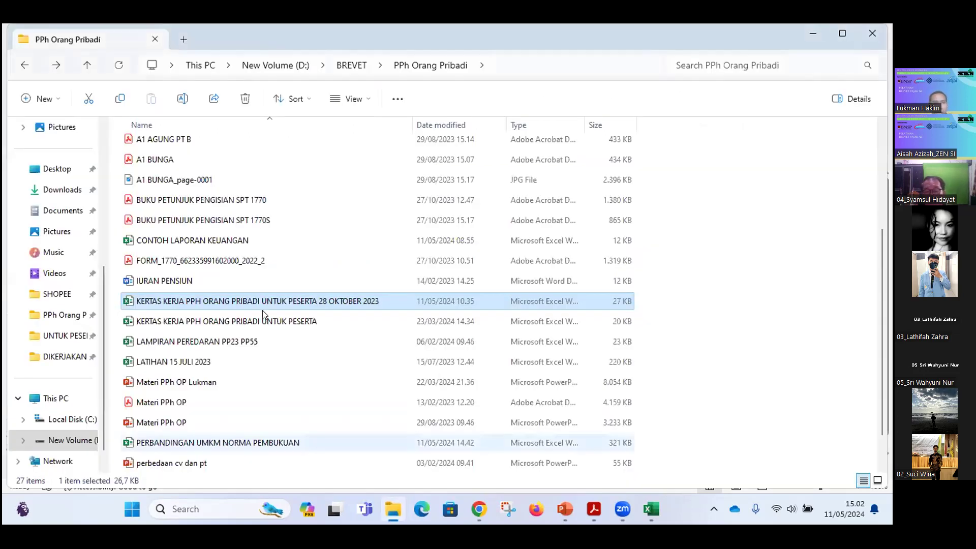
pyautogui.hotkey('alt', 'Up')
pyautogui.hotkey('alt', 'Up')
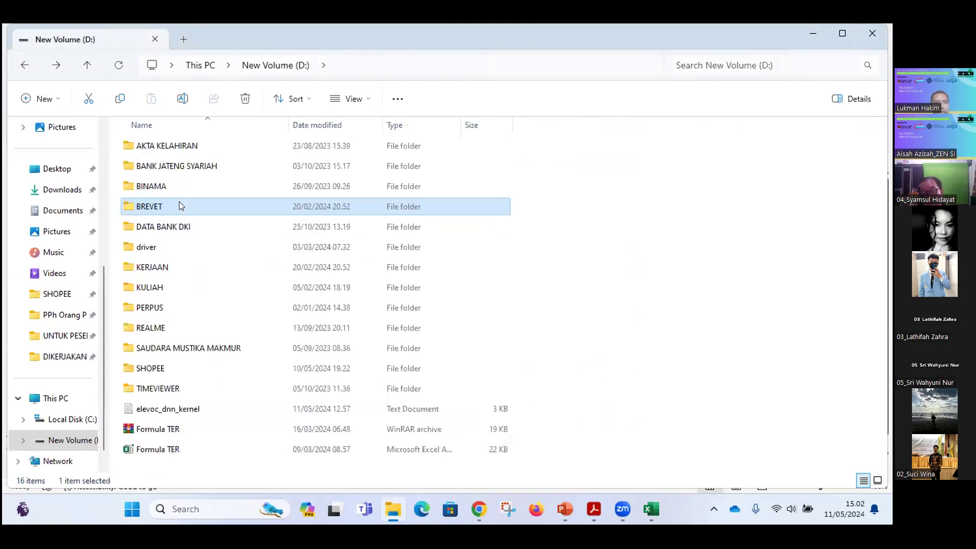
pyautogui.doubleClick(179, 202)
pyautogui.doubleClick(162, 226)
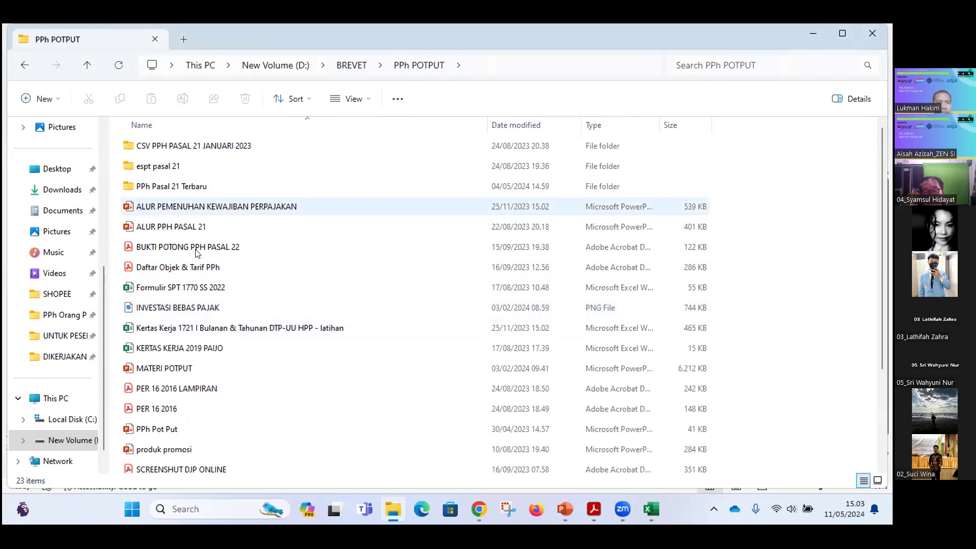
# - Bring up the workbook SIMULASI PPh Pasal 21 untuk peserta 4 MEI 2024 and go to the beginning of sheet Peserta (2)
pyautogui.scroll(-2, 196, 228)
pyautogui.click(266, 404)
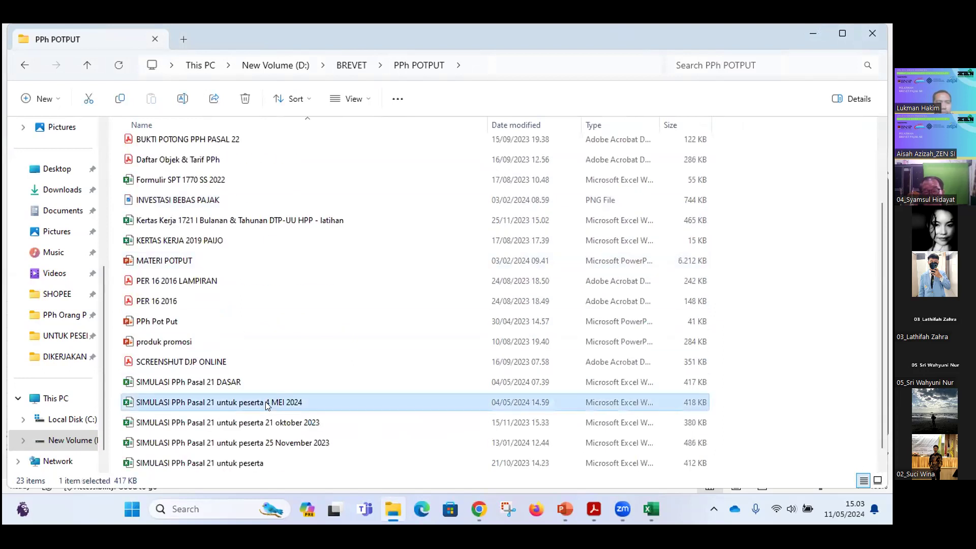
pyautogui.hotkey('alt', 'Tab')
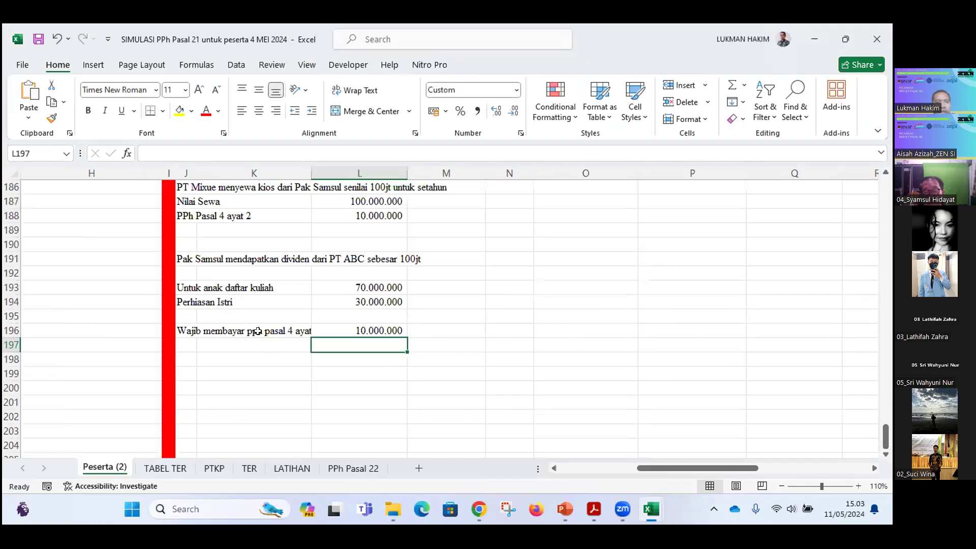
pyautogui.scroll(18, 258, 331)
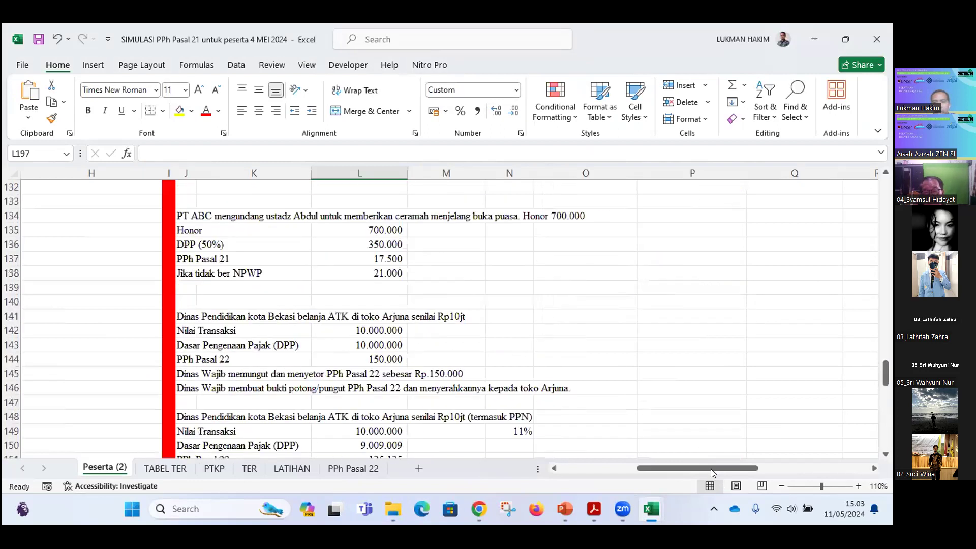
pyautogui.scroll(8, 711, 469)
pyautogui.scroll(20, 349, 385)
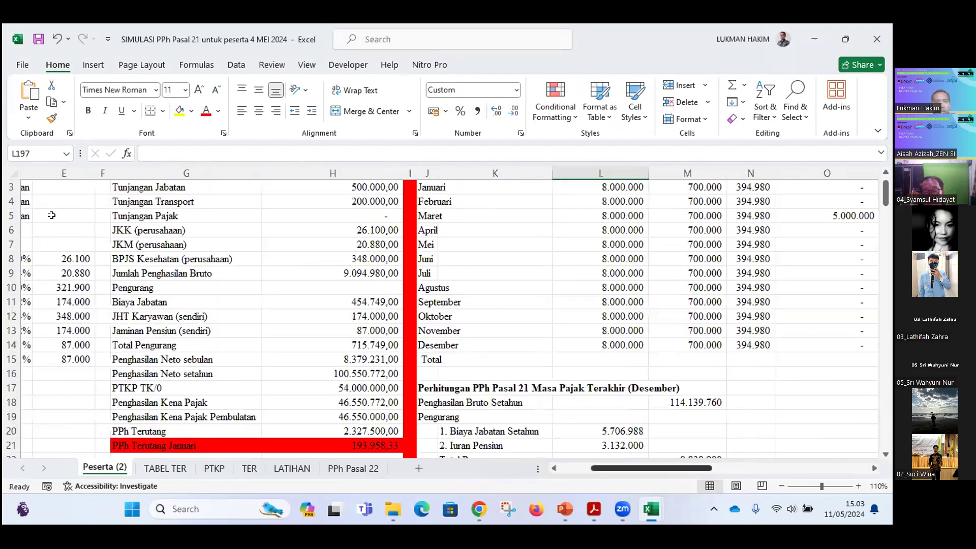
pyautogui.hscroll(-3, 42, 208)
pyautogui.scroll(1, 305, 223)
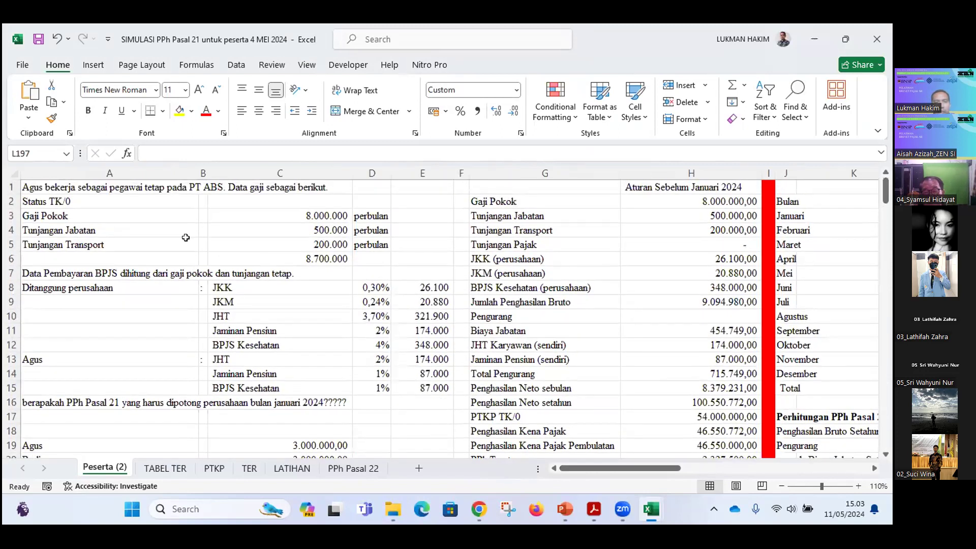
# - Review the salary components from row 3, the Tunjangan Pajak amount in H5 and the PPh Terutang Januari formula in H21
pyautogui.moveTo(51, 216); pyautogui.dragTo(326, 216)
pyautogui.press('Down')
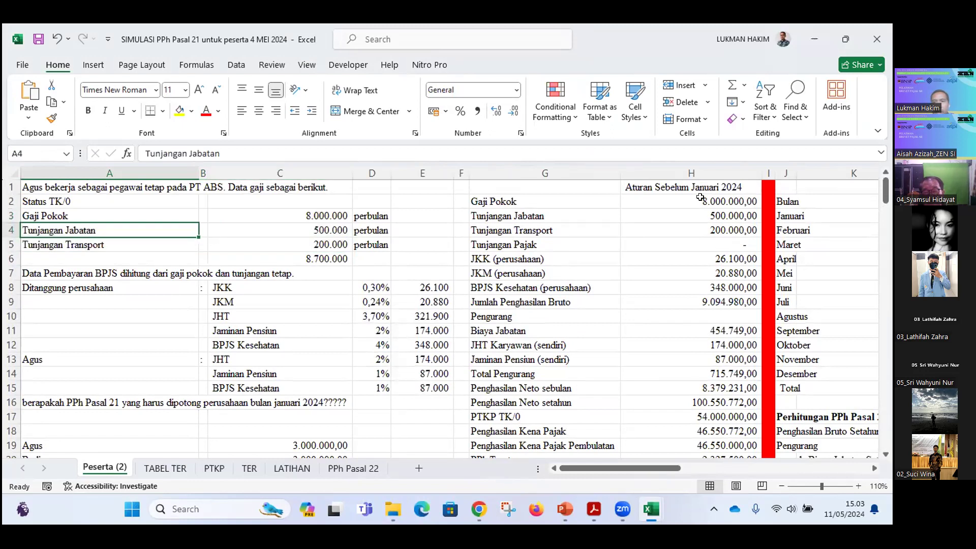
pyautogui.click(694, 244)
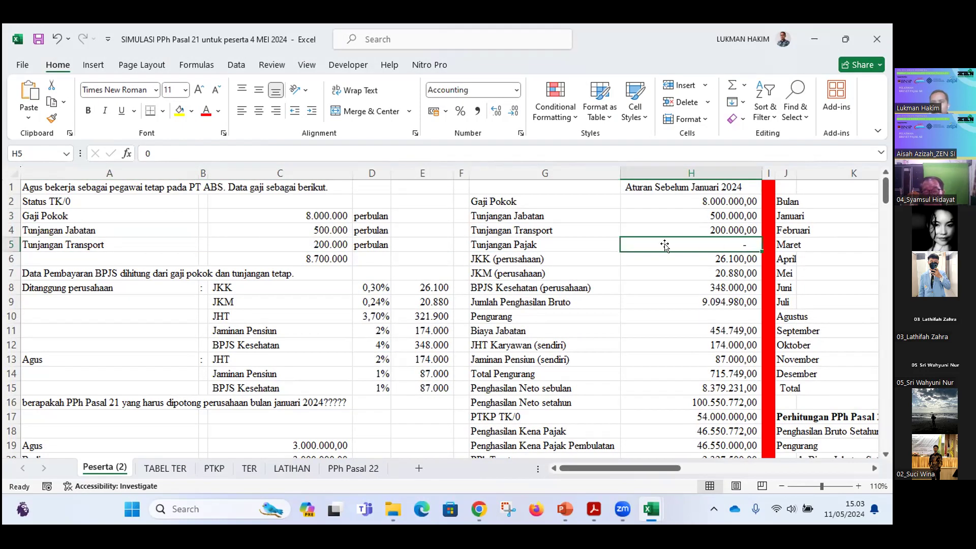
pyautogui.scroll(-2, 642, 256)
pyautogui.scroll(-1, 642, 256)
pyautogui.click(729, 342)
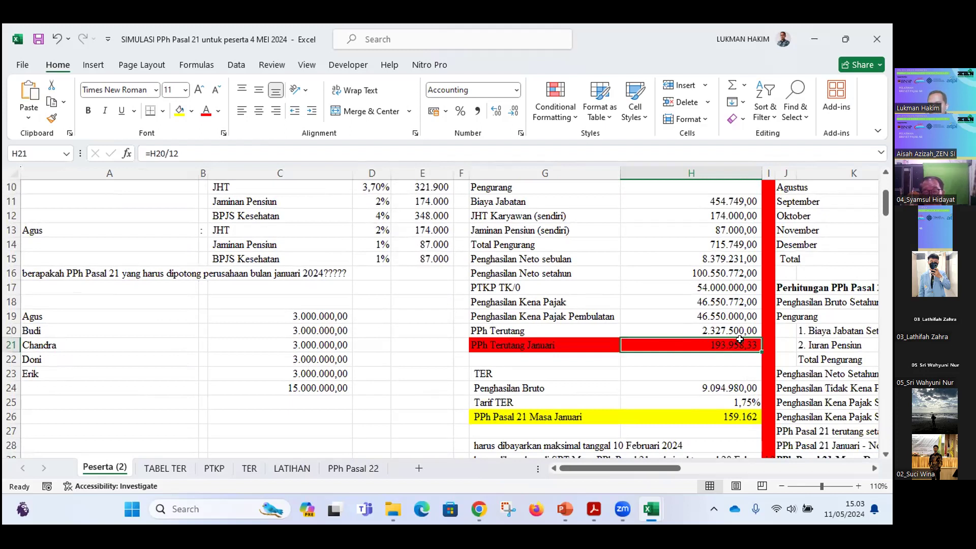
pyautogui.click(725, 357)
pyautogui.click(718, 343)
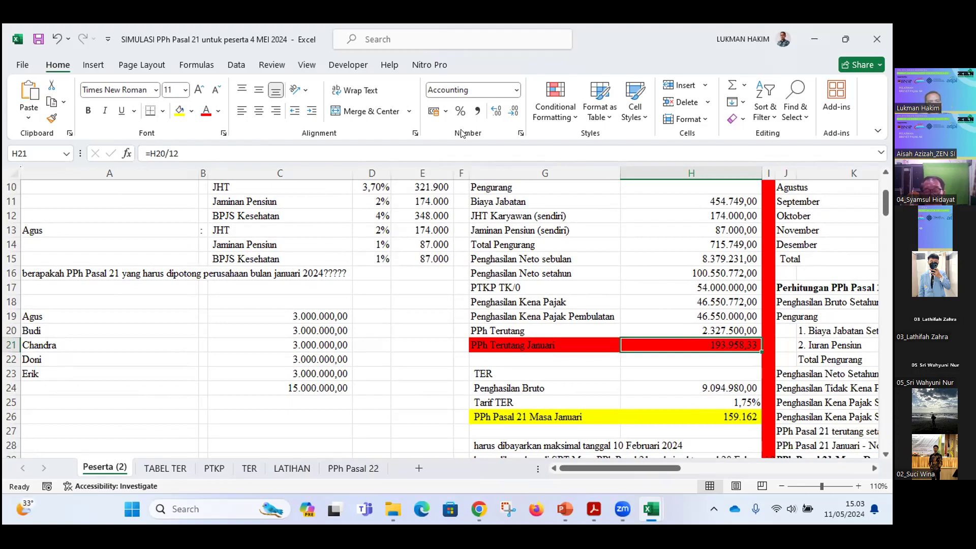
# - Switch back to the Book1 workbook and enlarge the sheet to 180%
pyautogui.click(575, 488)
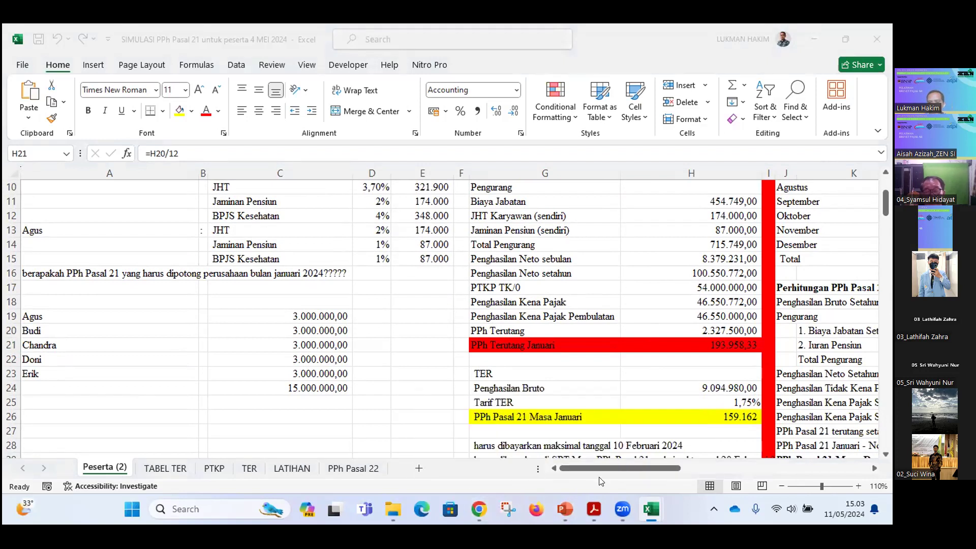
pyautogui.moveTo(623, 508)
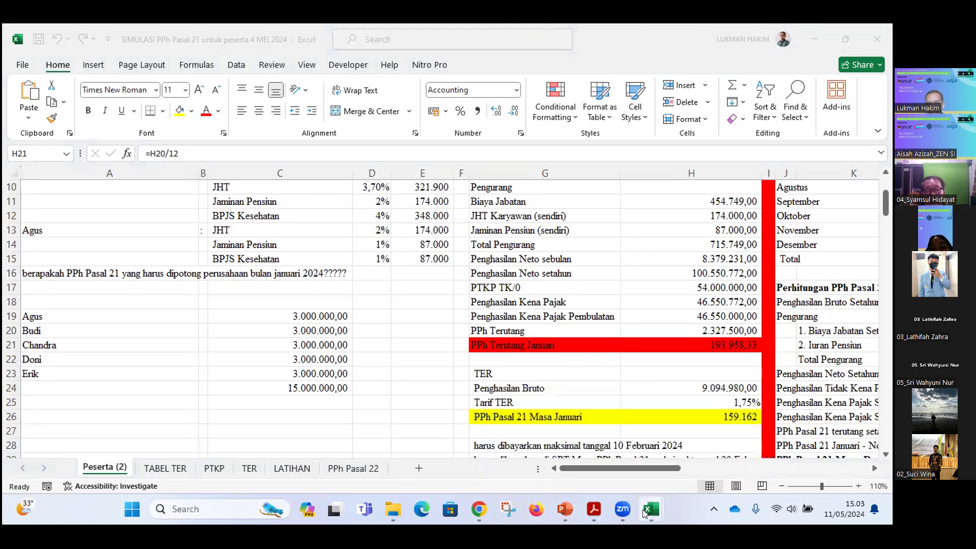
pyautogui.click(601, 451)
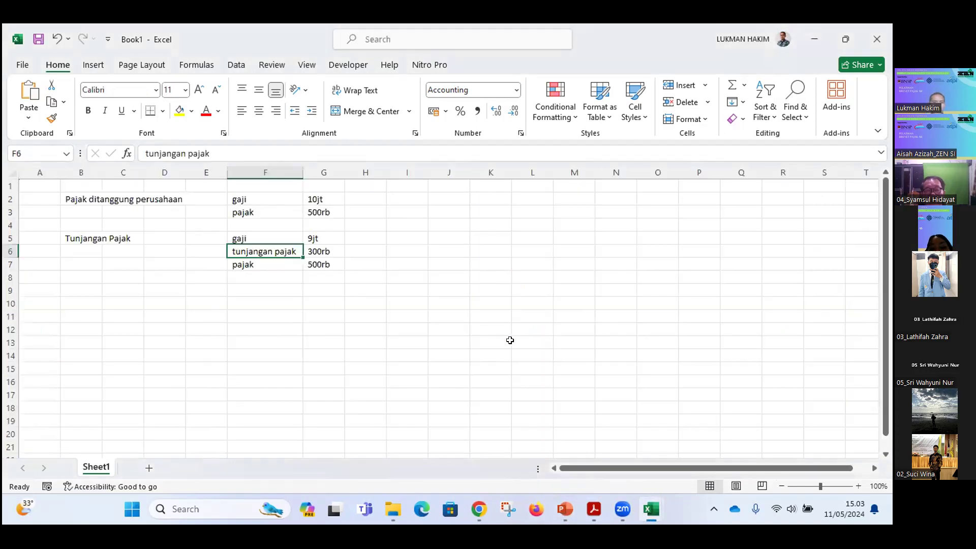
pyautogui.click(859, 486)
pyautogui.click(858, 486)
pyautogui.click(859, 486)
pyautogui.click(859, 486)
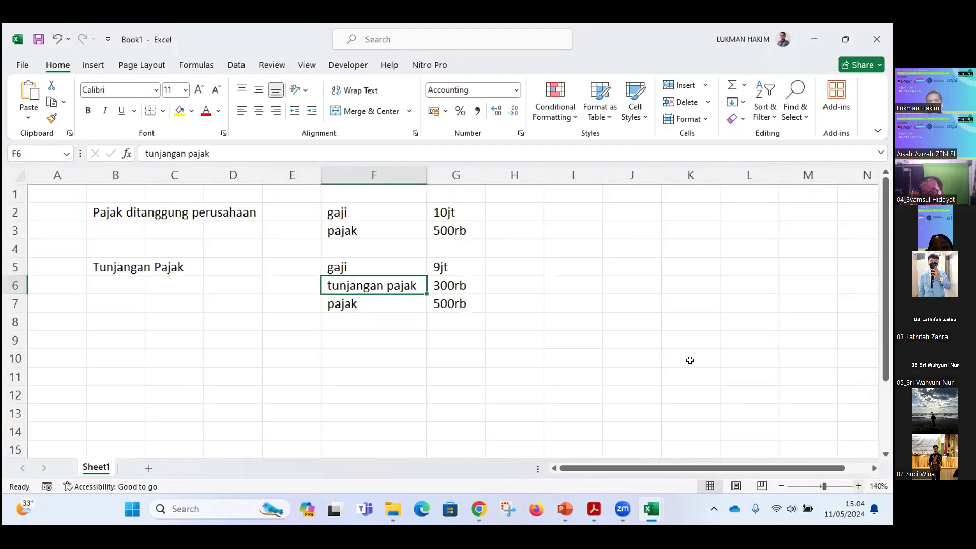
pyautogui.click(859, 486)
pyautogui.click(858, 486)
pyautogui.click(858, 486)
pyautogui.click(858, 486)
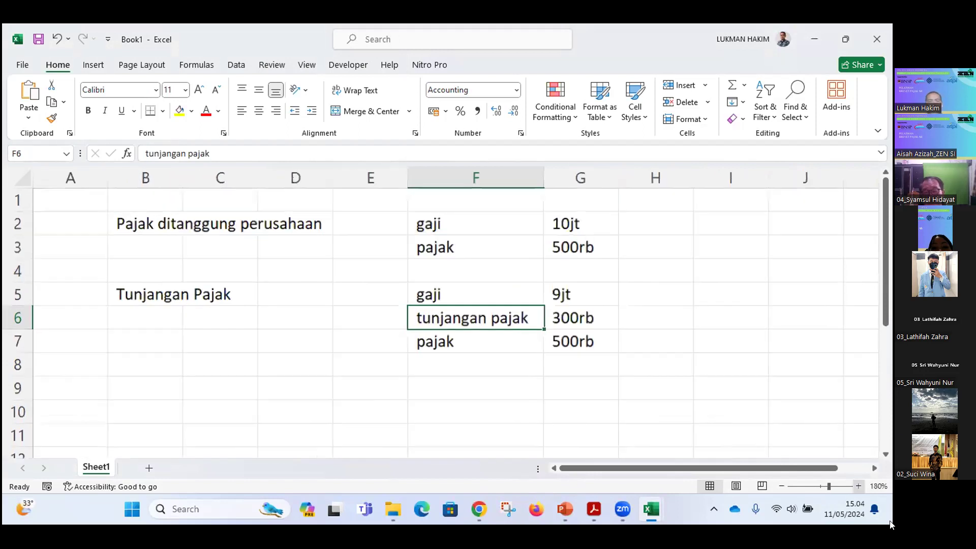
pyautogui.click(656, 365)
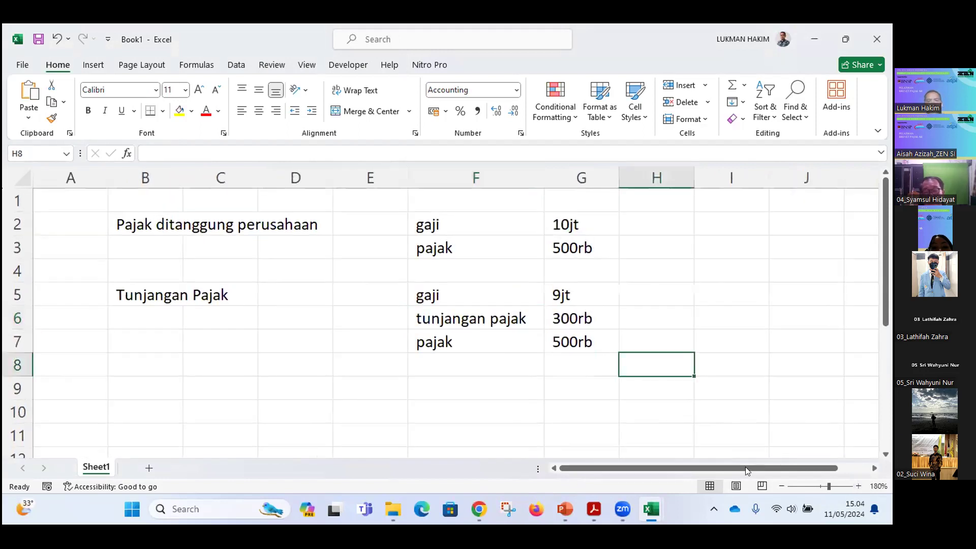
# - Examine the pajak label and amount of the Pajak ditanggung perusahaan case in F3:G3
pyautogui.click(553, 257)
pyautogui.click(567, 243)
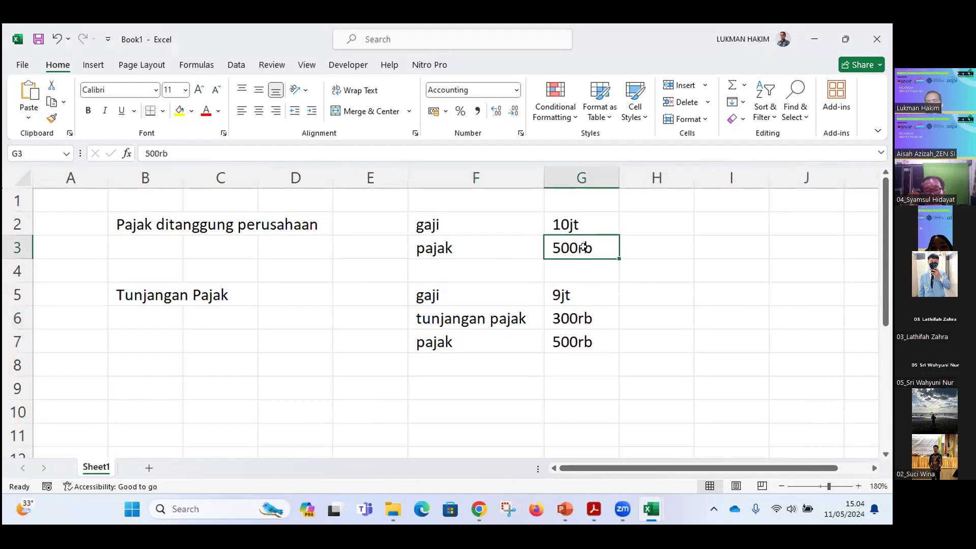
pyautogui.click(497, 242)
pyautogui.click(579, 246)
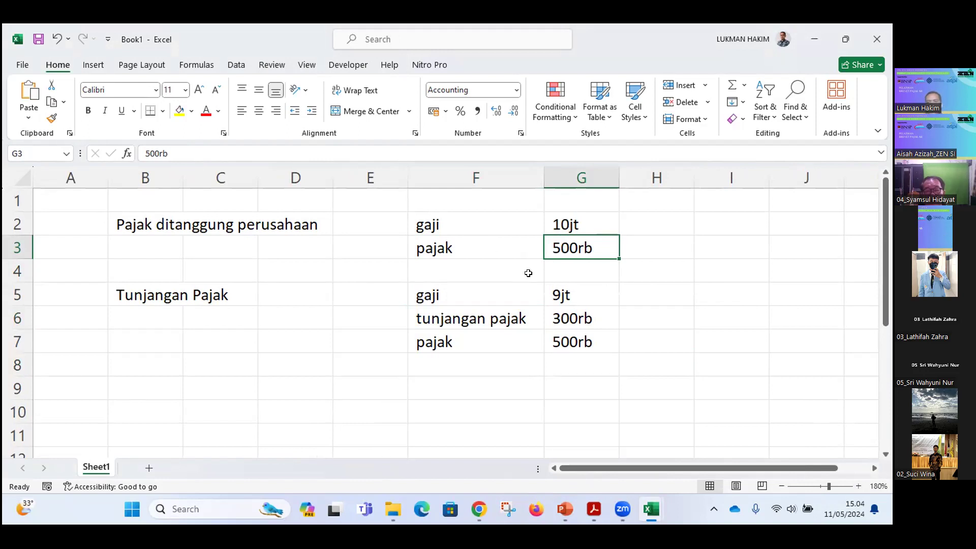
pyautogui.click(575, 262)
pyautogui.click(522, 241)
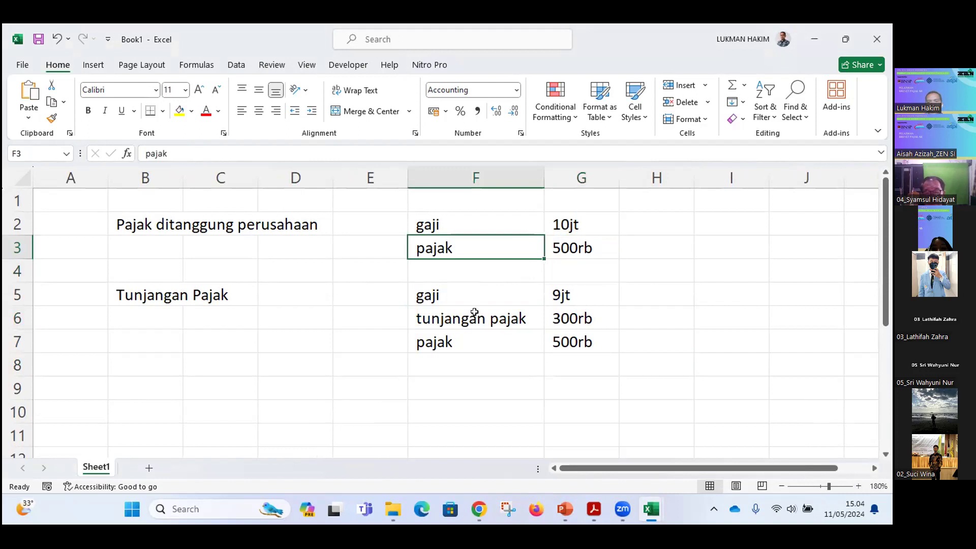
# - Examine the tunjangan pajak label and amount in F6:G6 and the pajak label in F7, and select column F
pyautogui.click(457, 315)
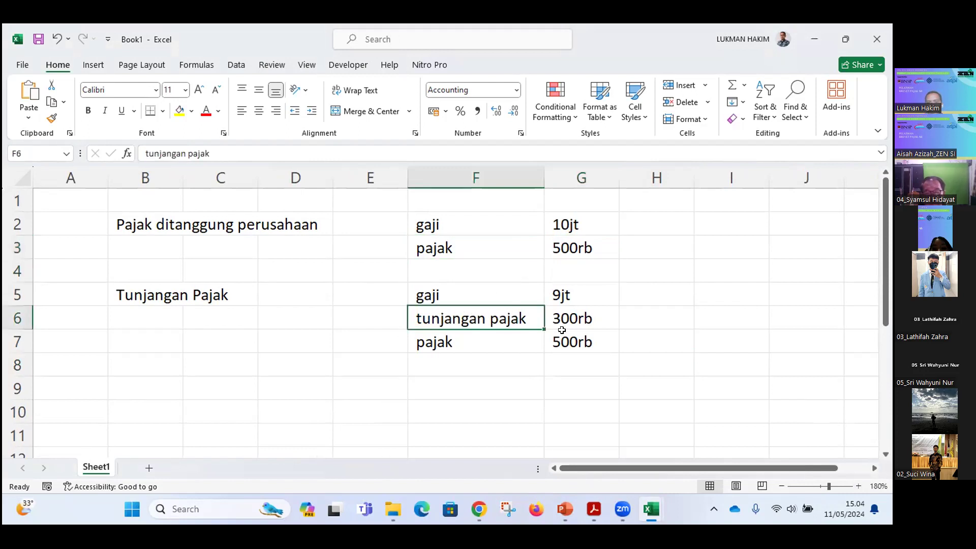
pyautogui.click(576, 320)
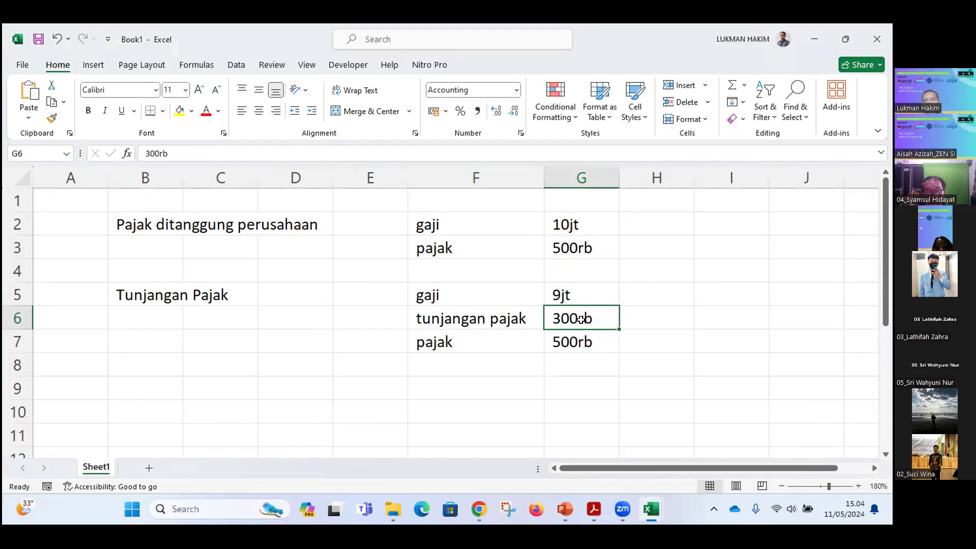
pyautogui.click(496, 318)
pyautogui.click(589, 315)
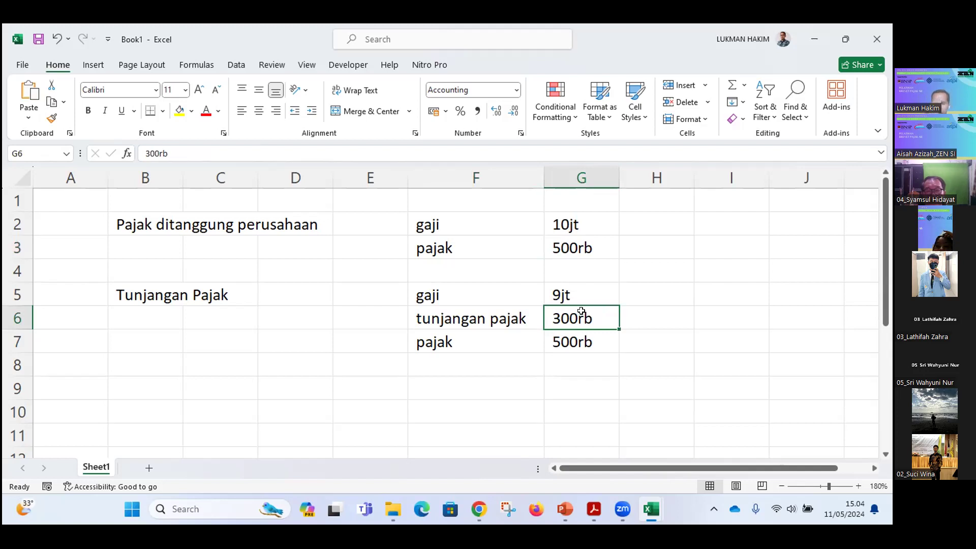
pyautogui.click(507, 334)
pyautogui.click(497, 318)
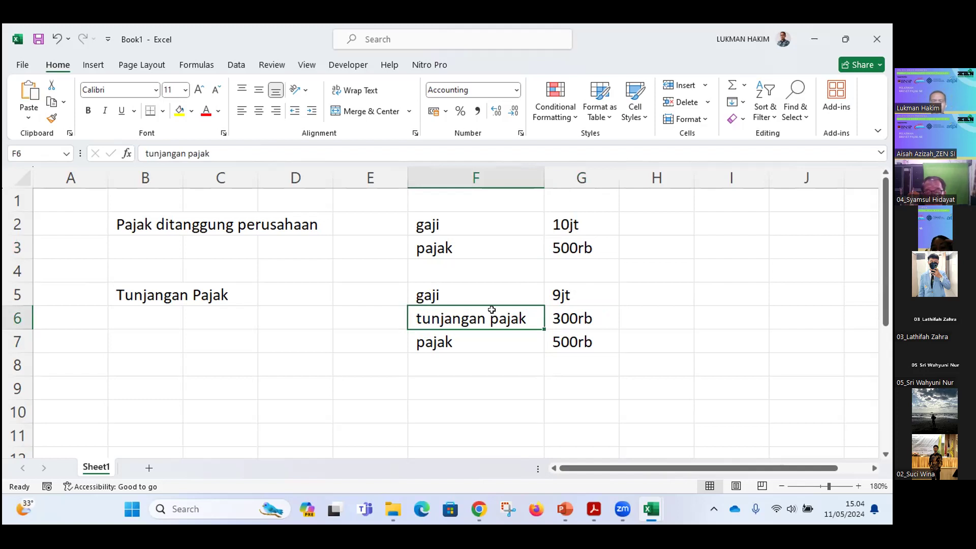
pyautogui.click(479, 335)
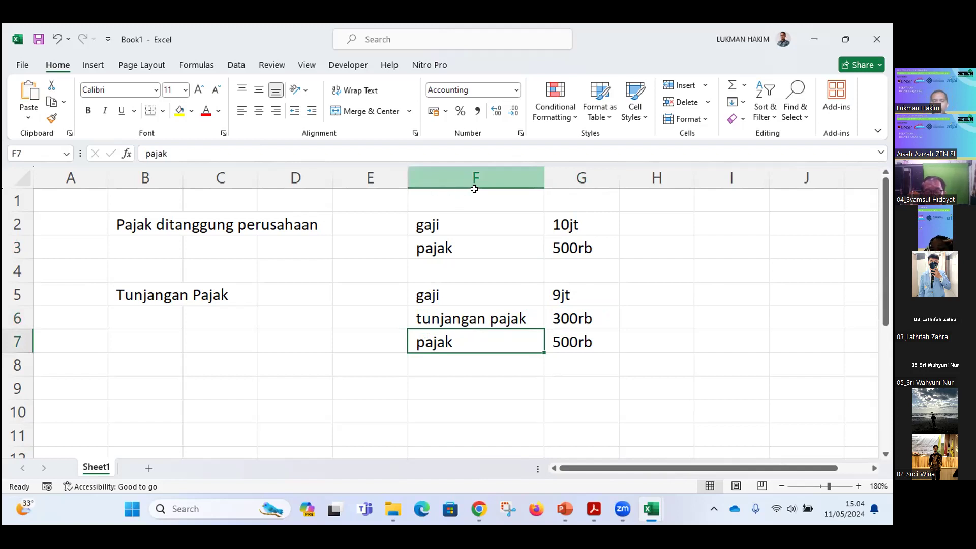
pyautogui.click(478, 173)
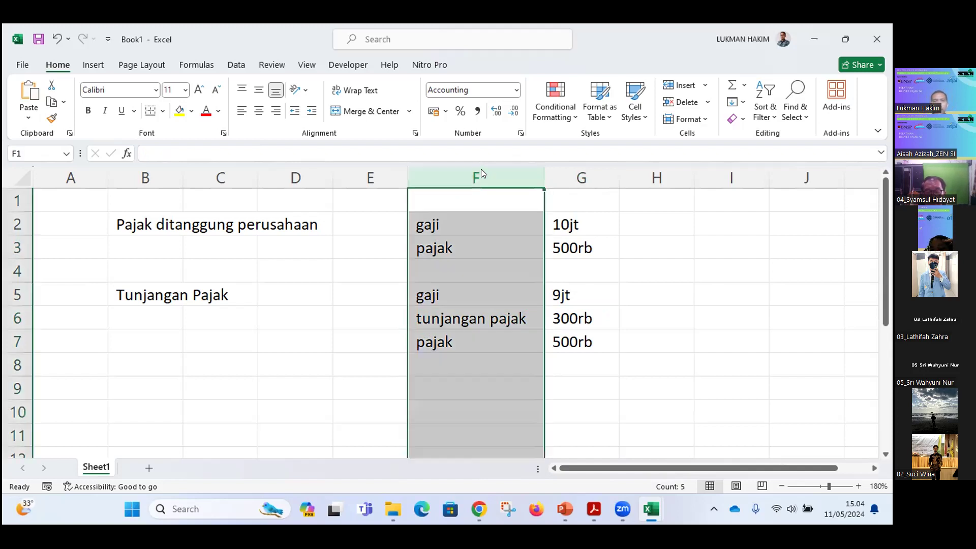